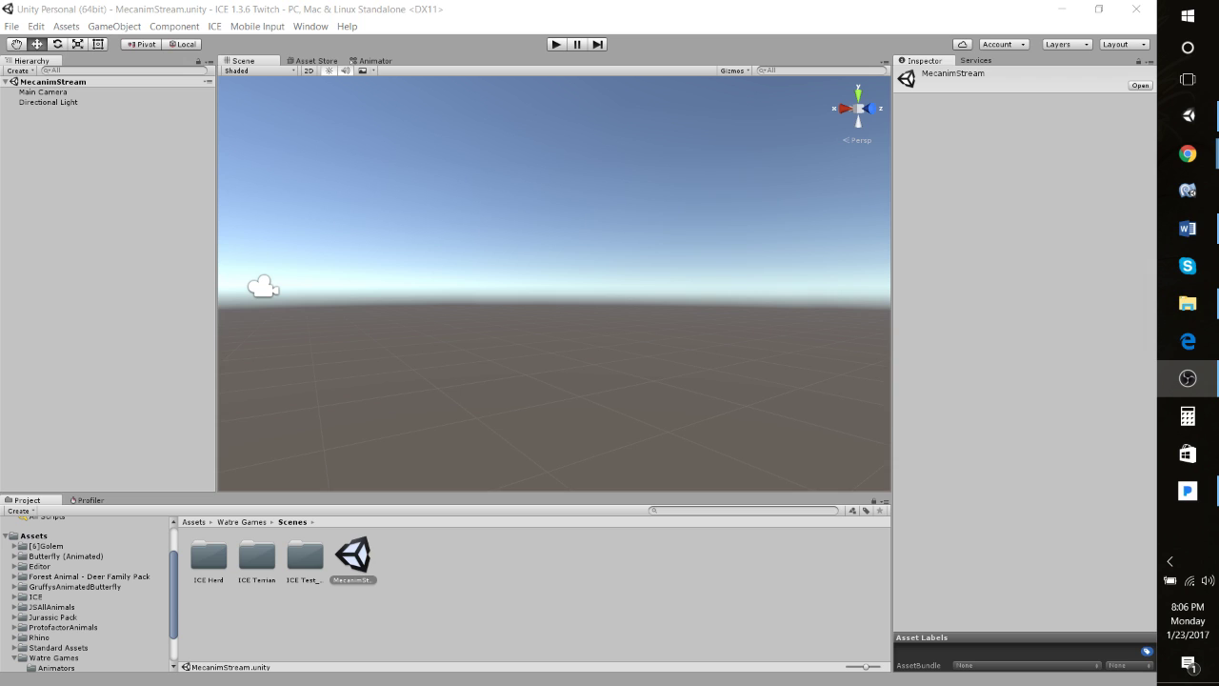
Launch the ICE Creature Control Wizard and add a creature register to the MecanimStream scene.
{"action": "key", "text": "alt+Tab"}
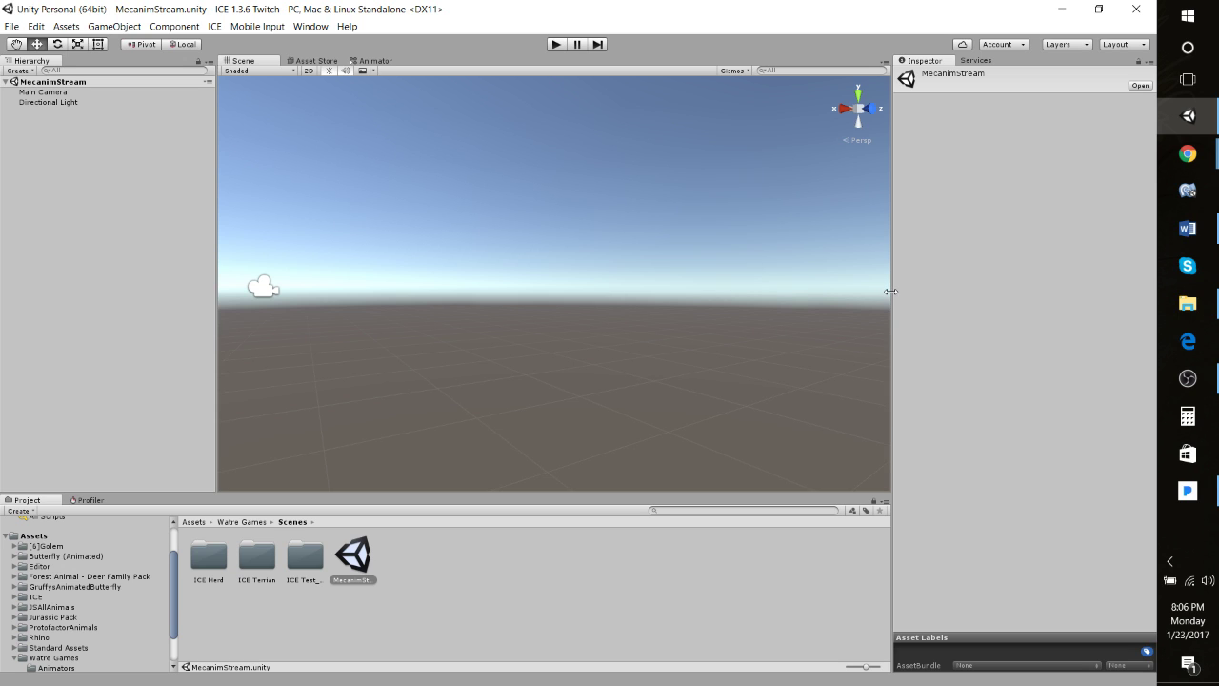
{"action": "left_click_drag", "start_coordinate": [891, 293], "coordinate": [876, 299]}
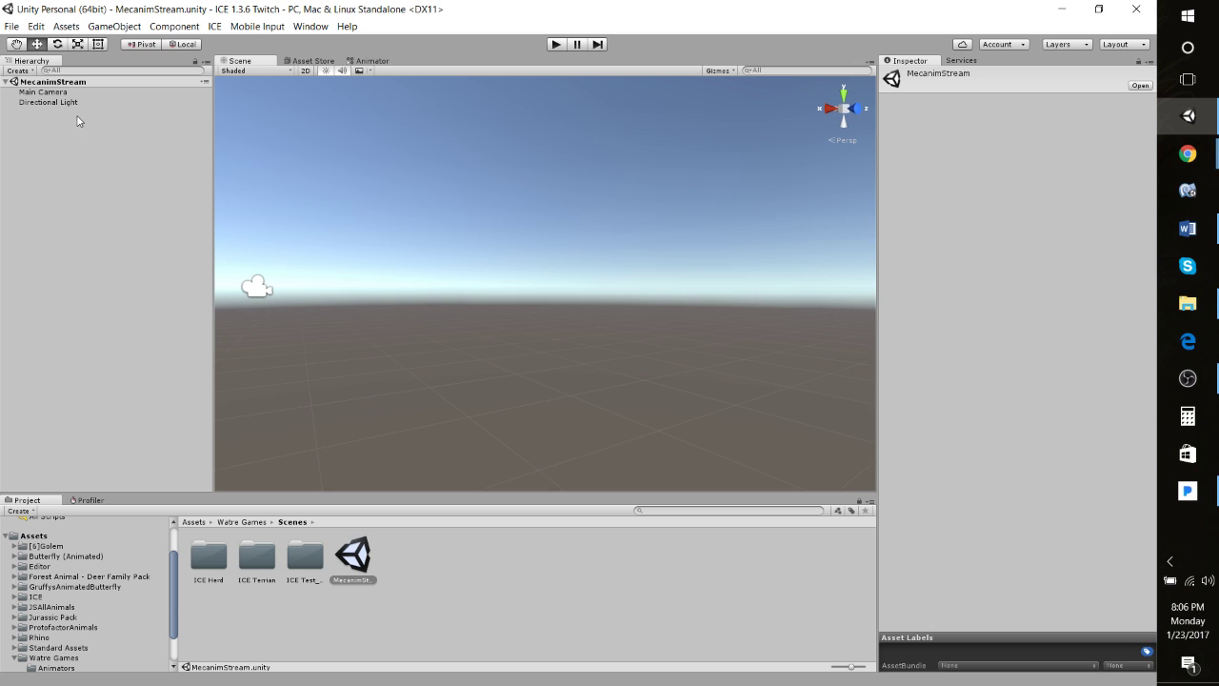
{"action": "left_click", "coordinate": [215, 29]}
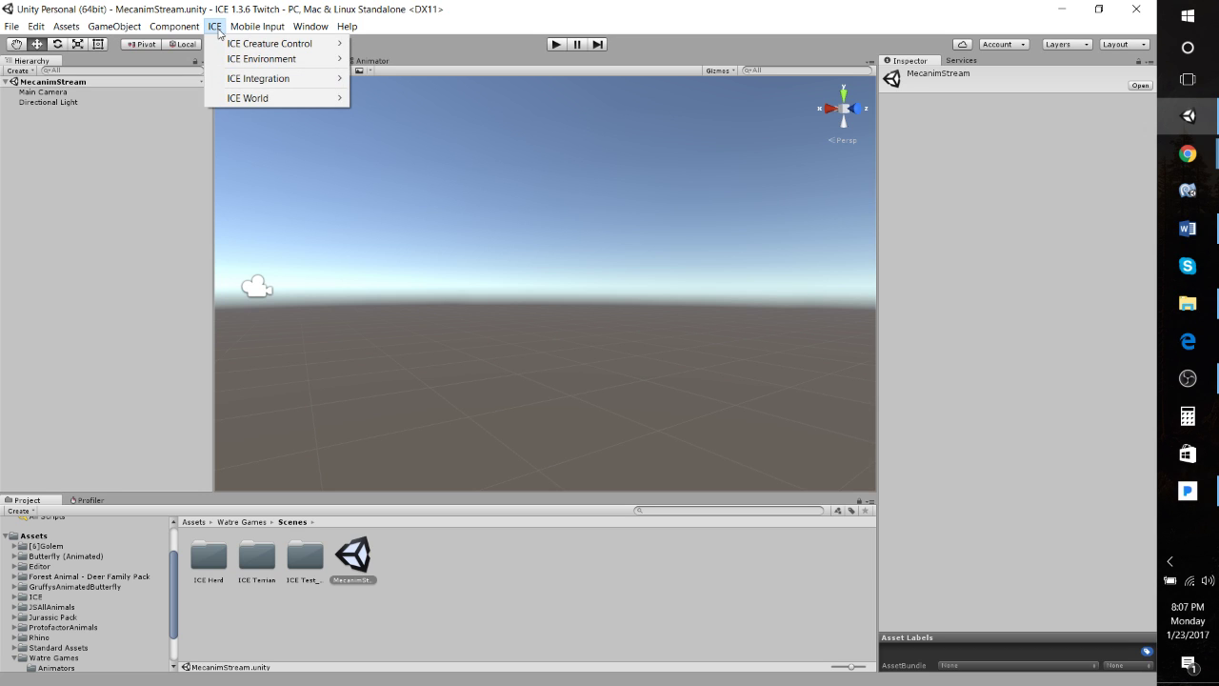
{"action": "mouse_move", "coordinate": [232, 59]}
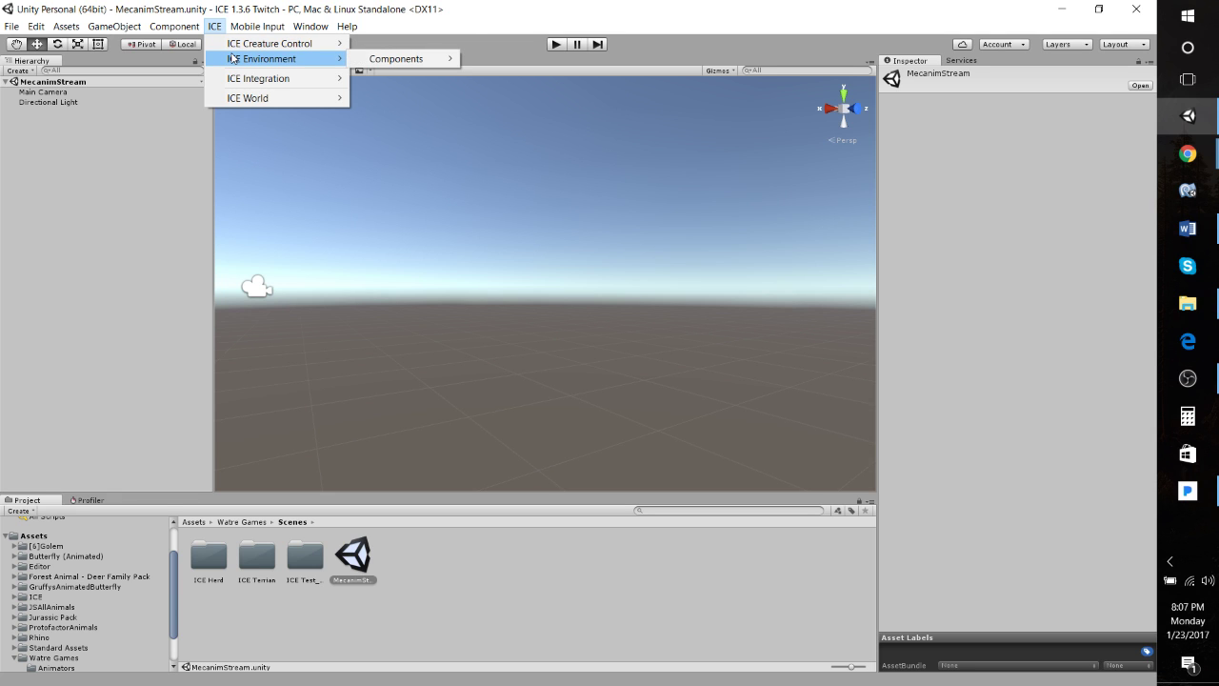
{"action": "mouse_move", "coordinate": [265, 92]}
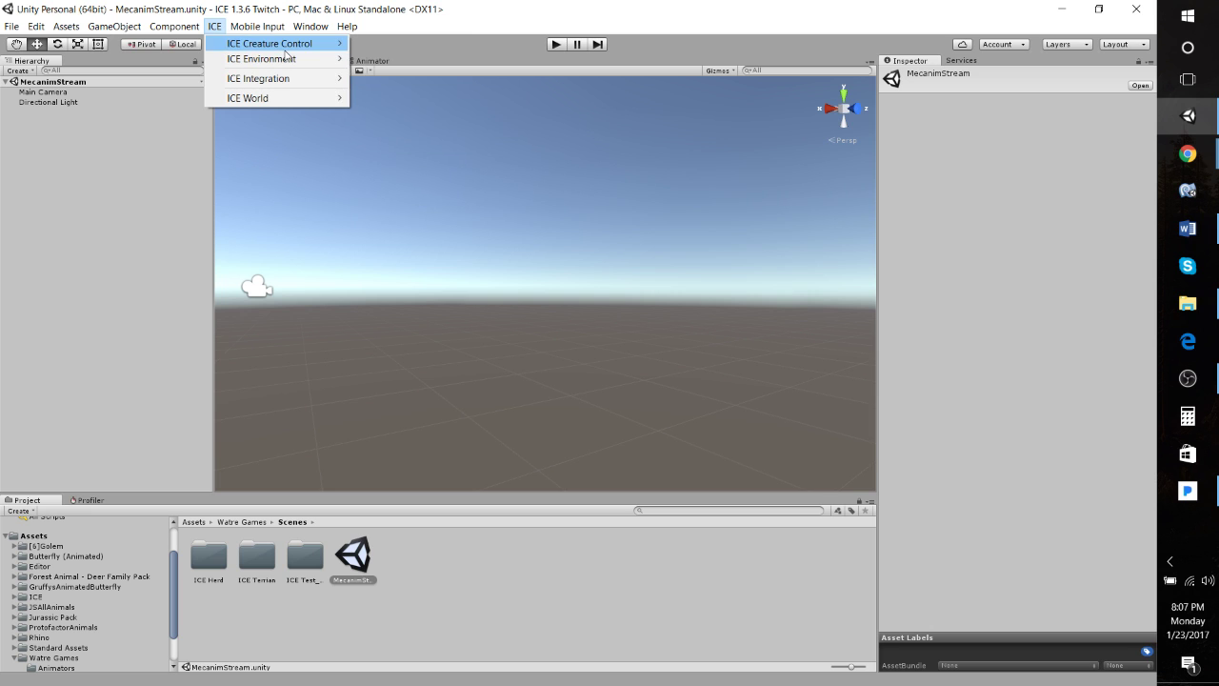
{"action": "mouse_move", "coordinate": [285, 52]}
{"action": "left_click", "coordinate": [385, 67]}
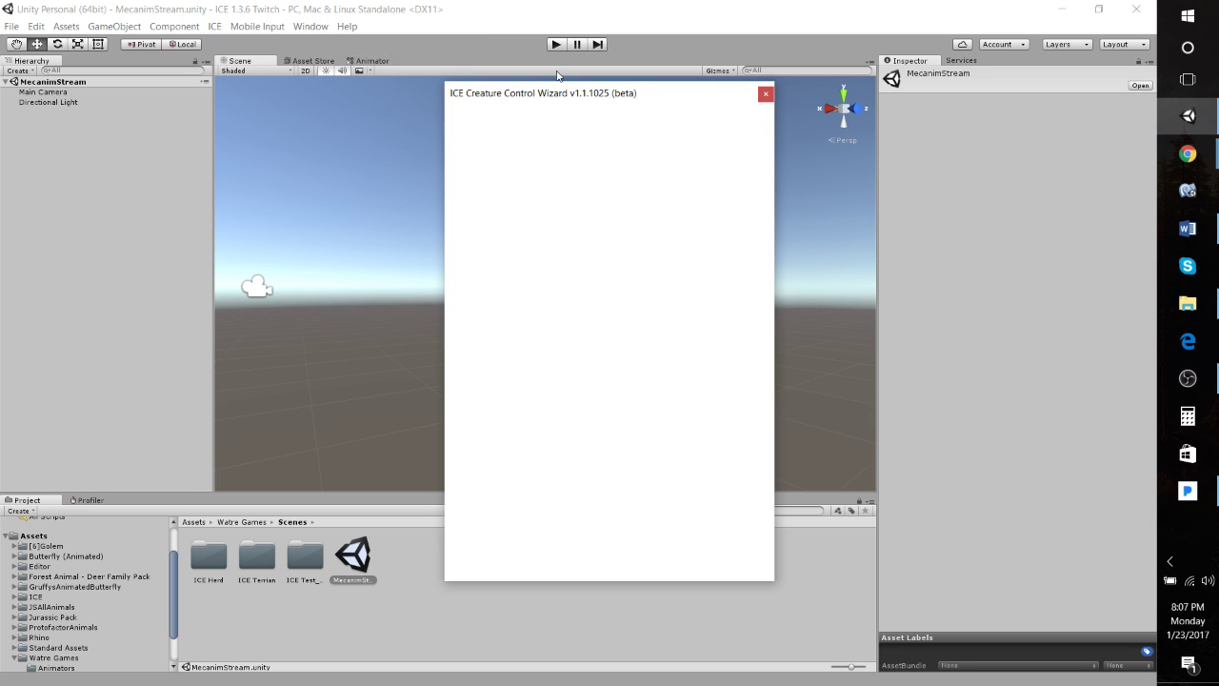
{"action": "left_click_drag", "start_coordinate": [586, 93], "coordinate": [607, 92]}
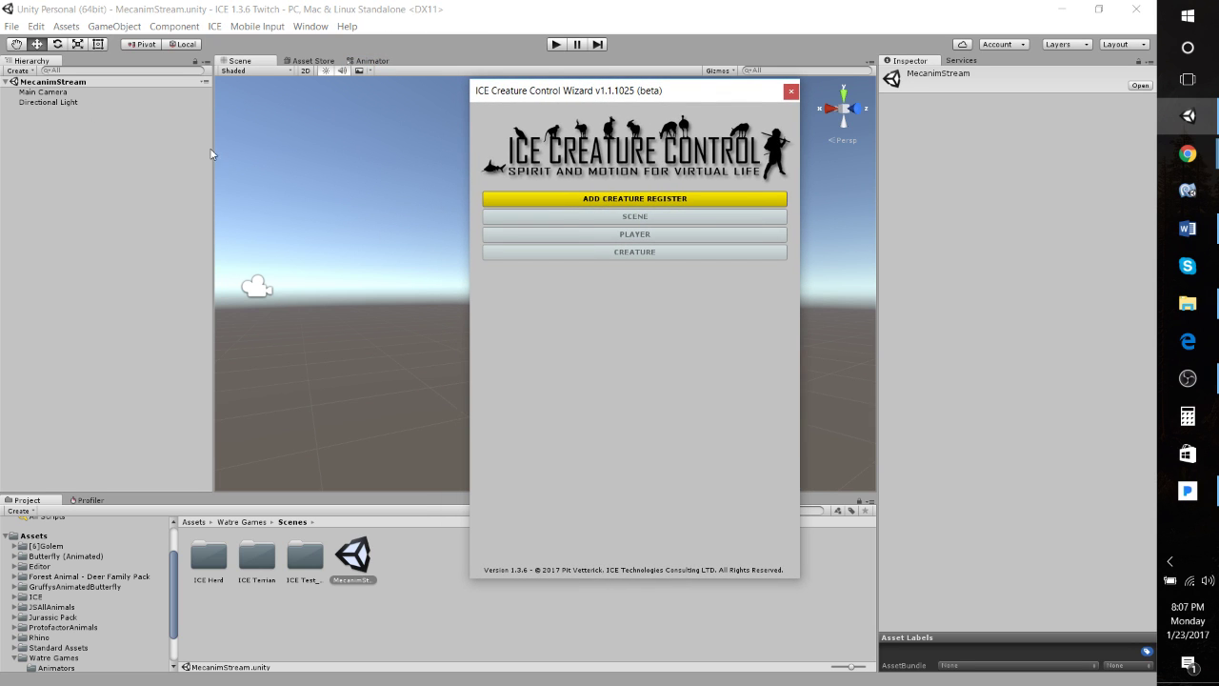
{"action": "left_click", "coordinate": [648, 201]}
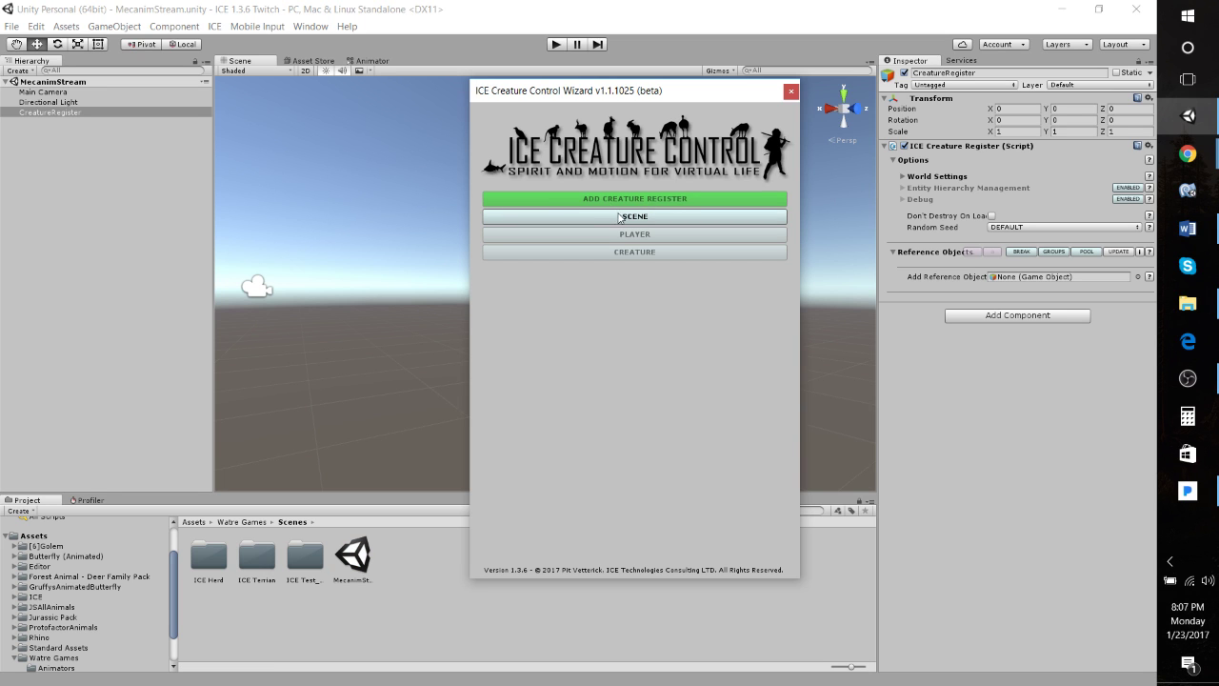
Generate a terrain as the scene's ground object in the wizard and view the generated landscape from ground level.
{"action": "left_click", "coordinate": [617, 216]}
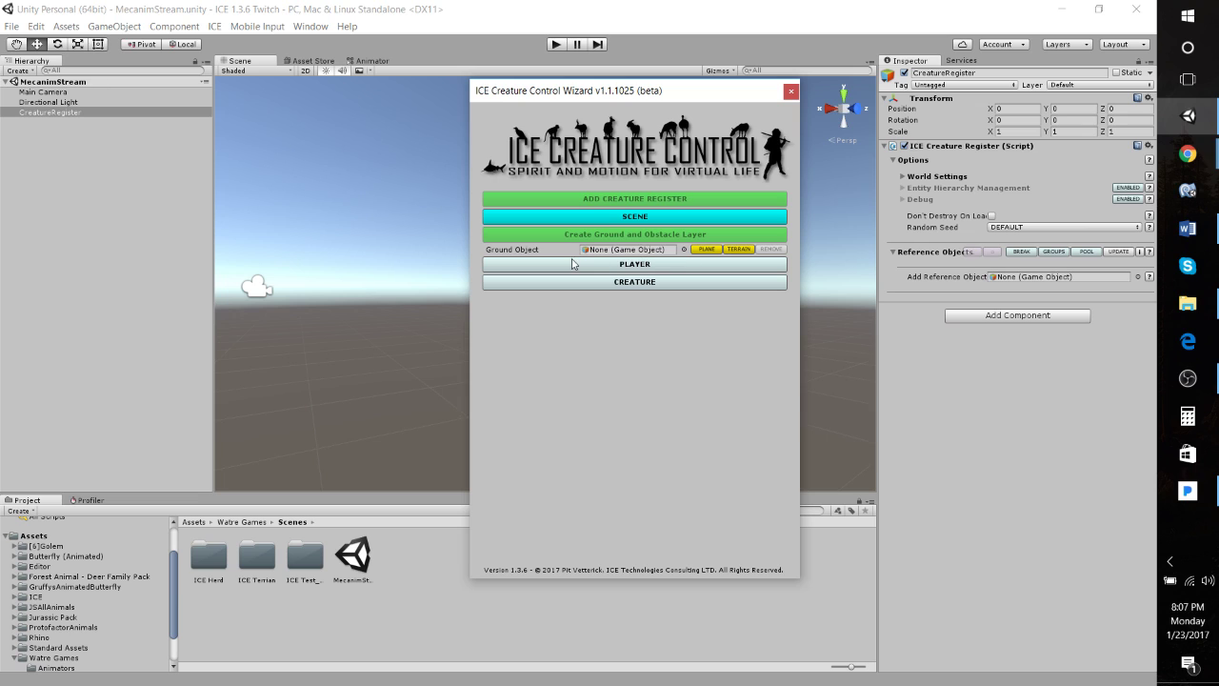
{"action": "left_click", "coordinate": [738, 251]}
{"action": "left_click_drag", "start_coordinate": [646, 91], "coordinate": [1013, 90]}
{"action": "right_click_drag", "start_coordinate": [499, 249], "coordinate": [647, 363]}
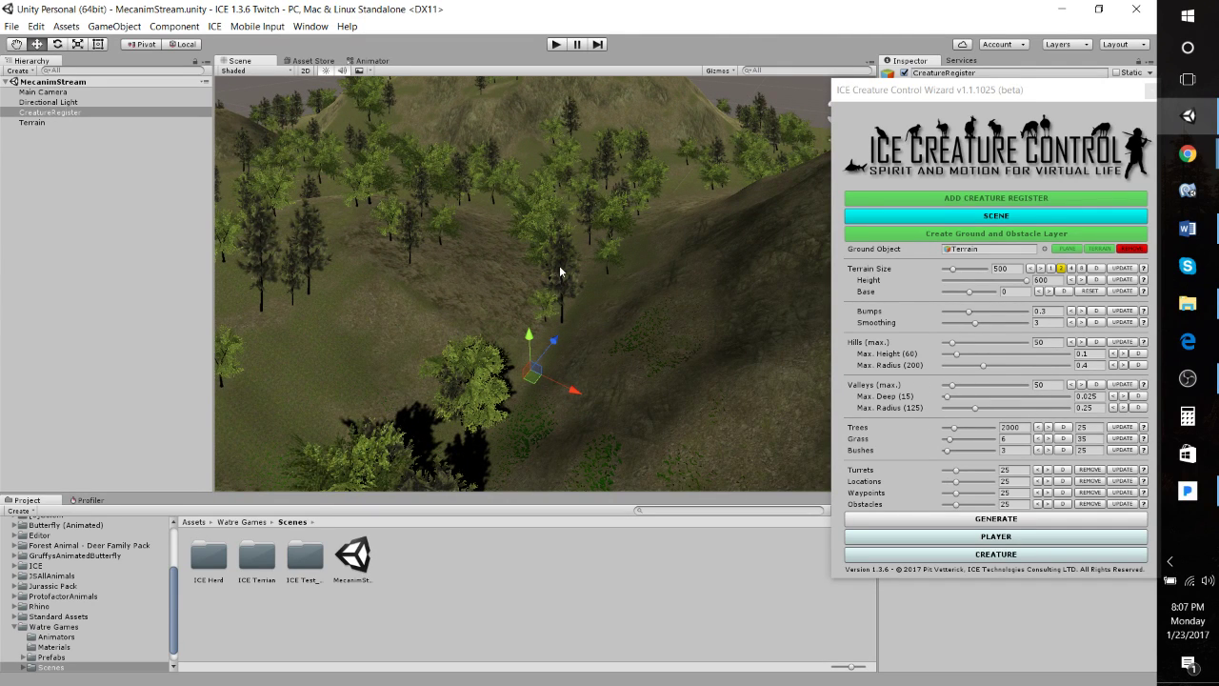
{"action": "right_click_drag", "start_coordinate": [618, 302], "coordinate": [757, 320]}
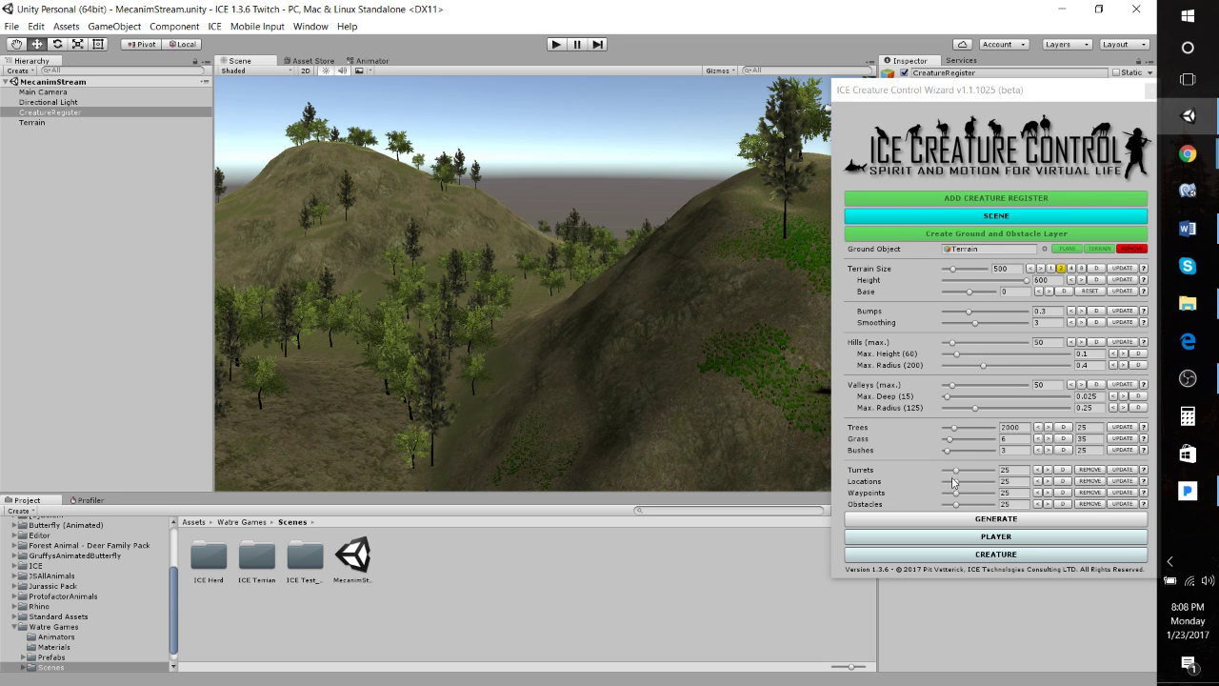
{"action": "left_click_drag", "start_coordinate": [576, 301], "coordinate": [587, 221], "text": "alt"}
{"action": "mouse_move", "coordinate": [587, 221]}
{"action": "right_mouse_down"}
{"action": "mouse_move", "coordinate": [470, 259]}
{"action": "mouse_move", "coordinate": [103, 234]}
{"action": "mouse_move", "coordinate": [1132, 217]}
{"action": "mouse_move", "coordinate": [633, 211]}
{"action": "mouse_move", "coordinate": [501, 336]}
{"action": "mouse_move", "coordinate": [607, 258]}
{"action": "mouse_move", "coordinate": [613, 242]}
{"action": "mouse_move", "coordinate": [583, 209]}
{"action": "right_mouse_up"}
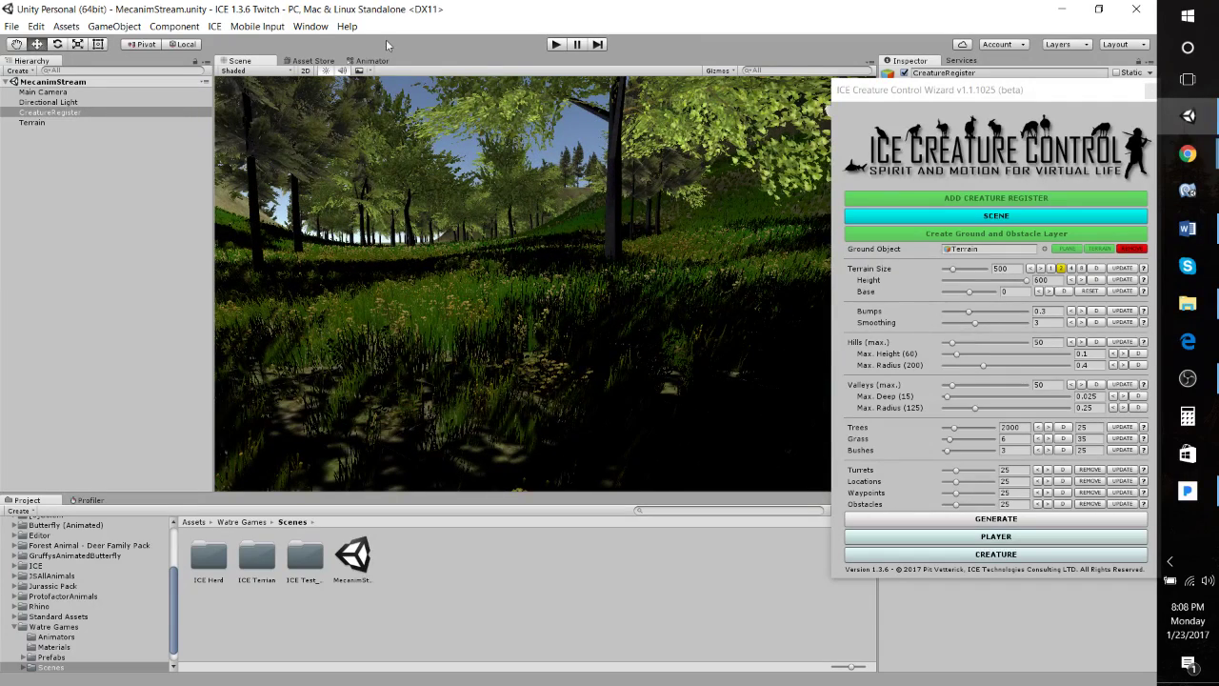
Update the scene's lighting through the lighting settings.
{"action": "left_click", "coordinate": [310, 25]}
{"action": "left_click", "coordinate": [350, 331]}
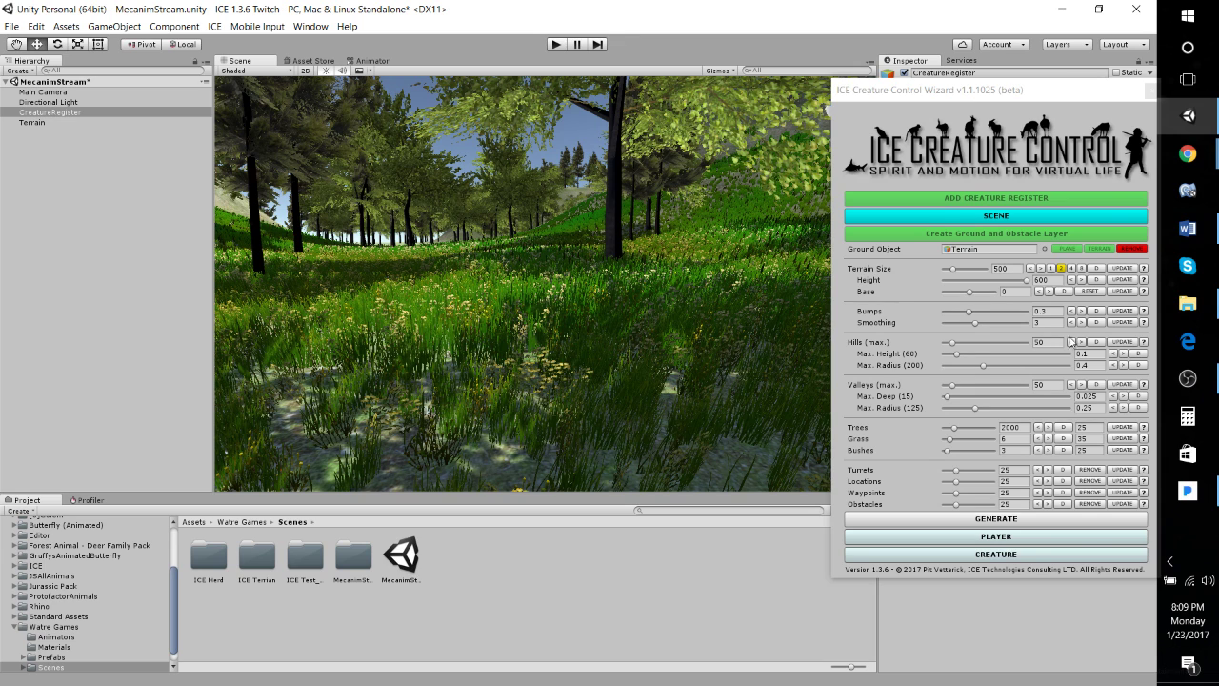
Close the Creature Control Wizard and select the Terrain to show its properties in a wider Inspector.
{"action": "left_click_drag", "start_coordinate": [1036, 90], "coordinate": [493, 156]}
{"action": "left_click", "coordinate": [617, 160]}
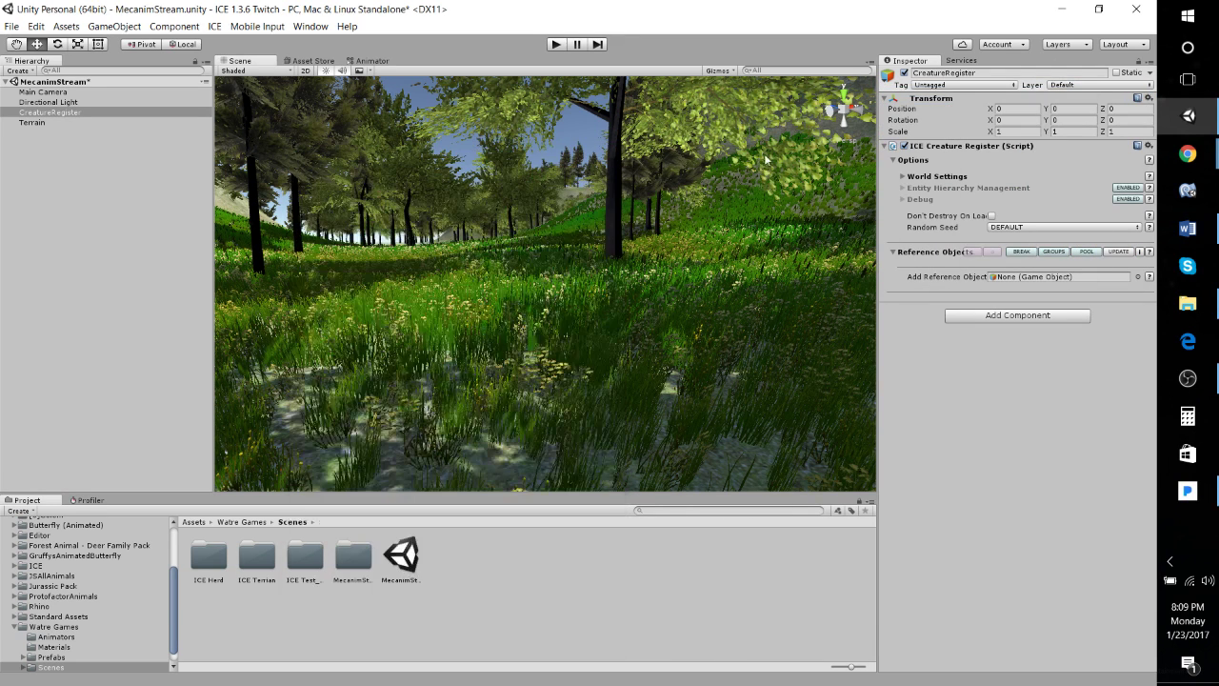
{"action": "left_click", "coordinate": [42, 124]}
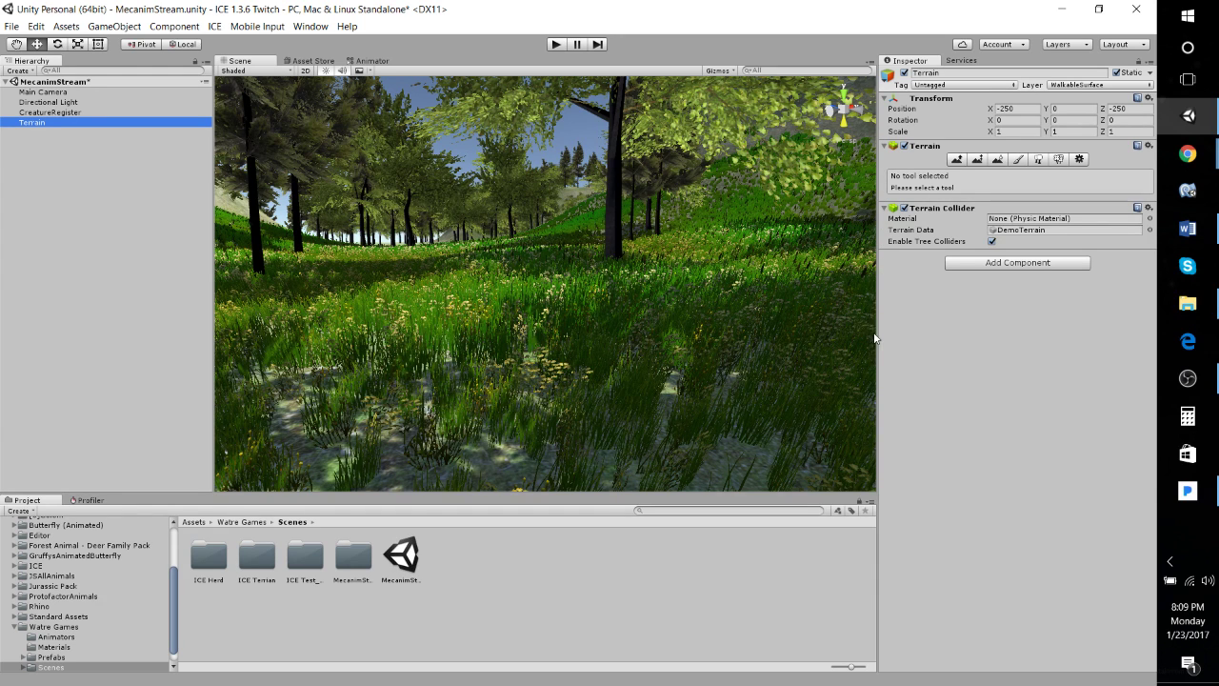
{"action": "left_click_drag", "start_coordinate": [874, 338], "coordinate": [846, 341]}
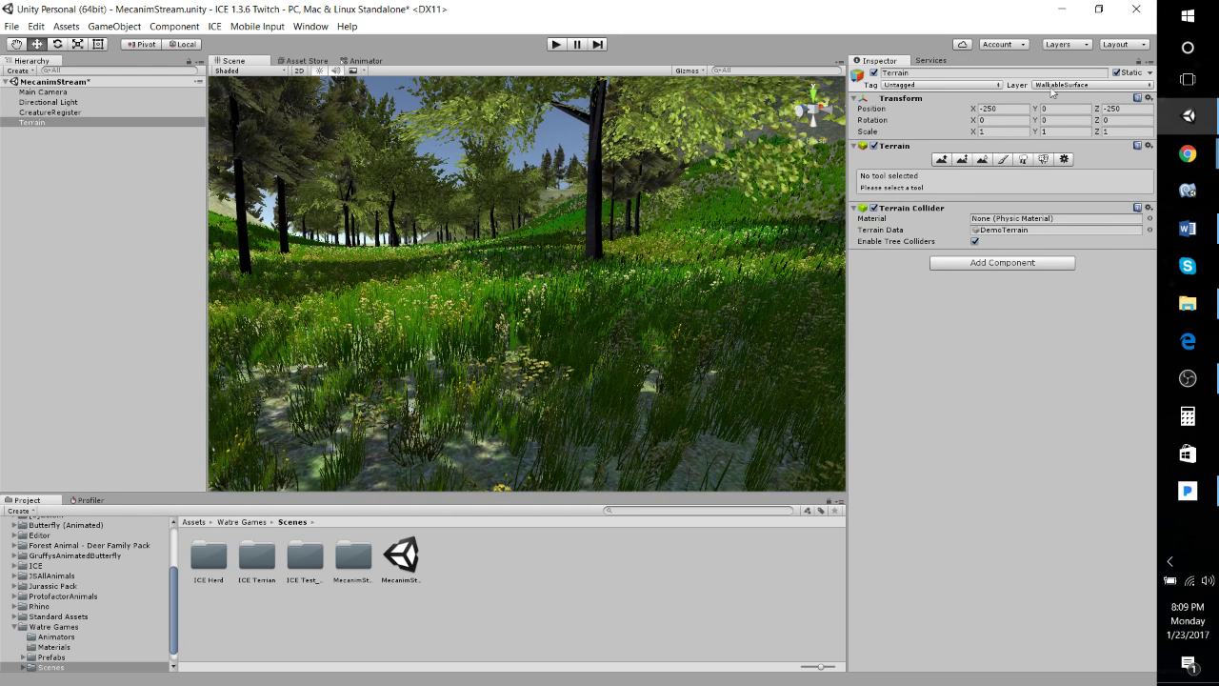
Browse the project assets to the JSAllAnimals > Vertebrata > Mammals > Deer > Models folder.
{"action": "left_click", "coordinate": [16, 629]}
{"action": "left_click", "coordinate": [57, 615]}
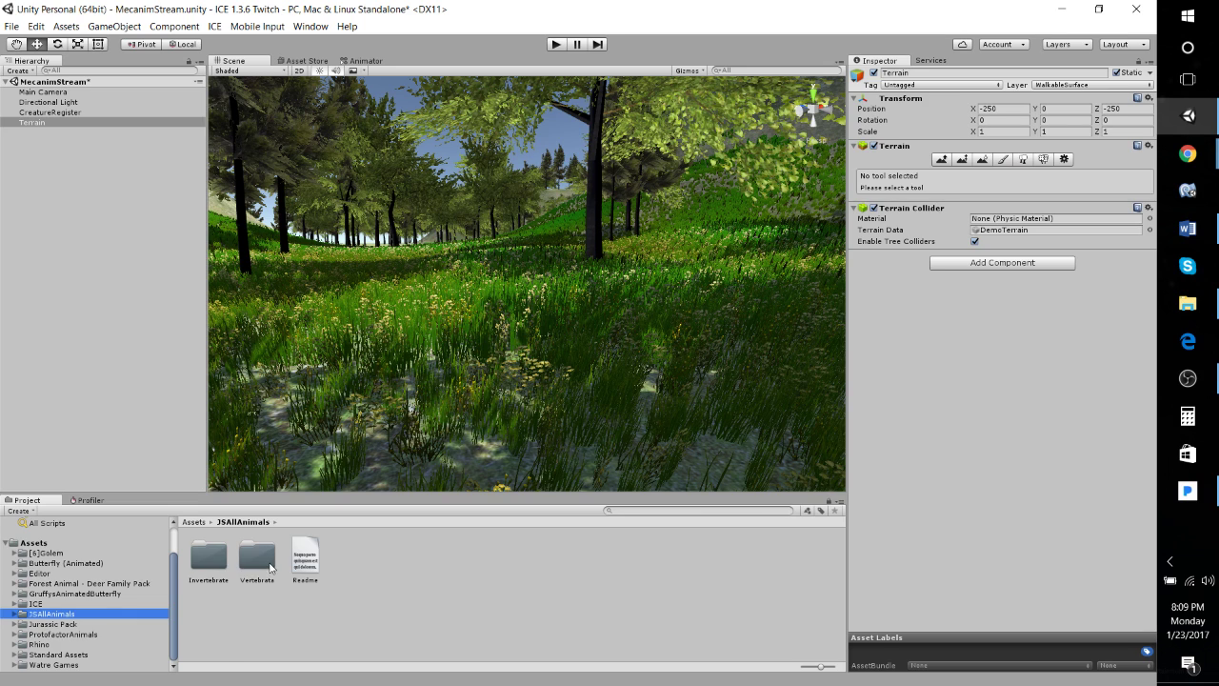
{"action": "double_click", "coordinate": [258, 558]}
{"action": "double_click", "coordinate": [353, 556]}
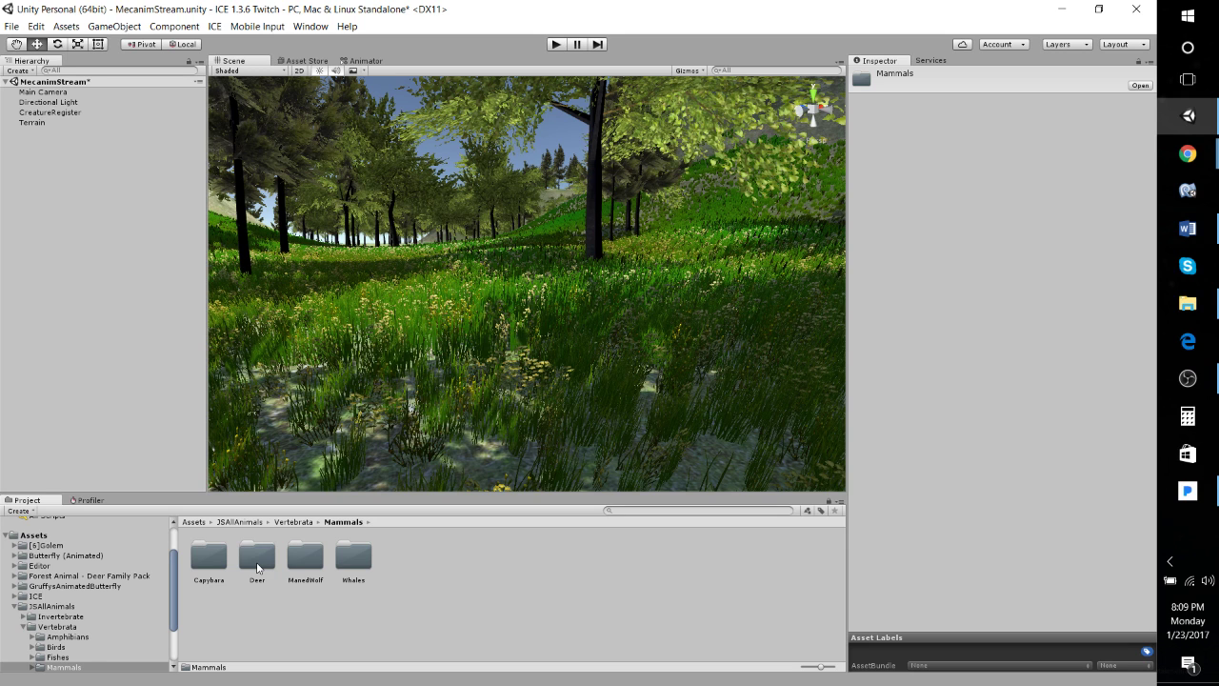
{"action": "double_click", "coordinate": [257, 562]}
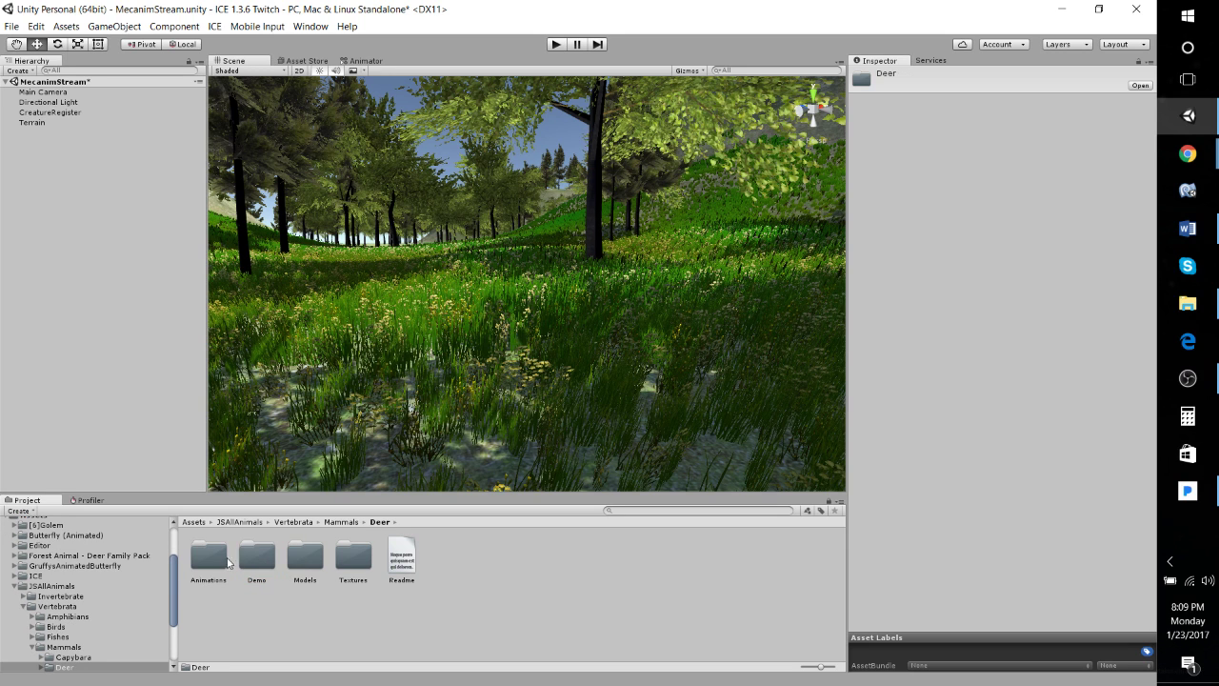
{"action": "double_click", "coordinate": [206, 559]}
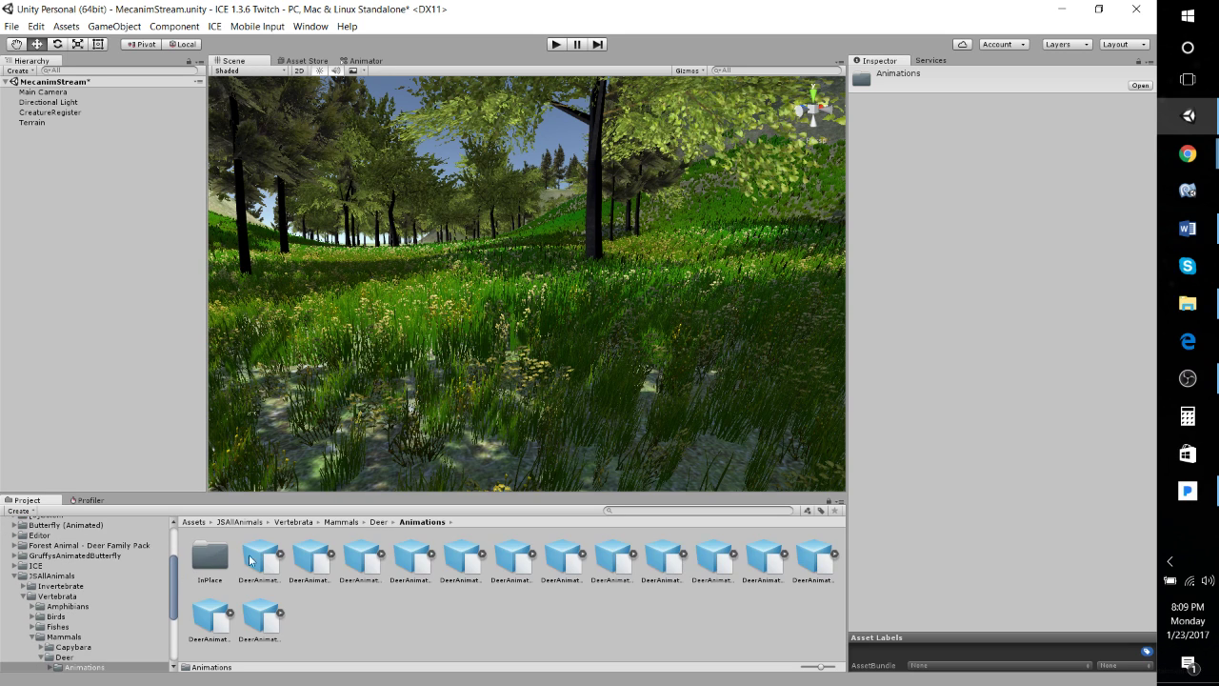
{"action": "left_click", "coordinate": [64, 659]}
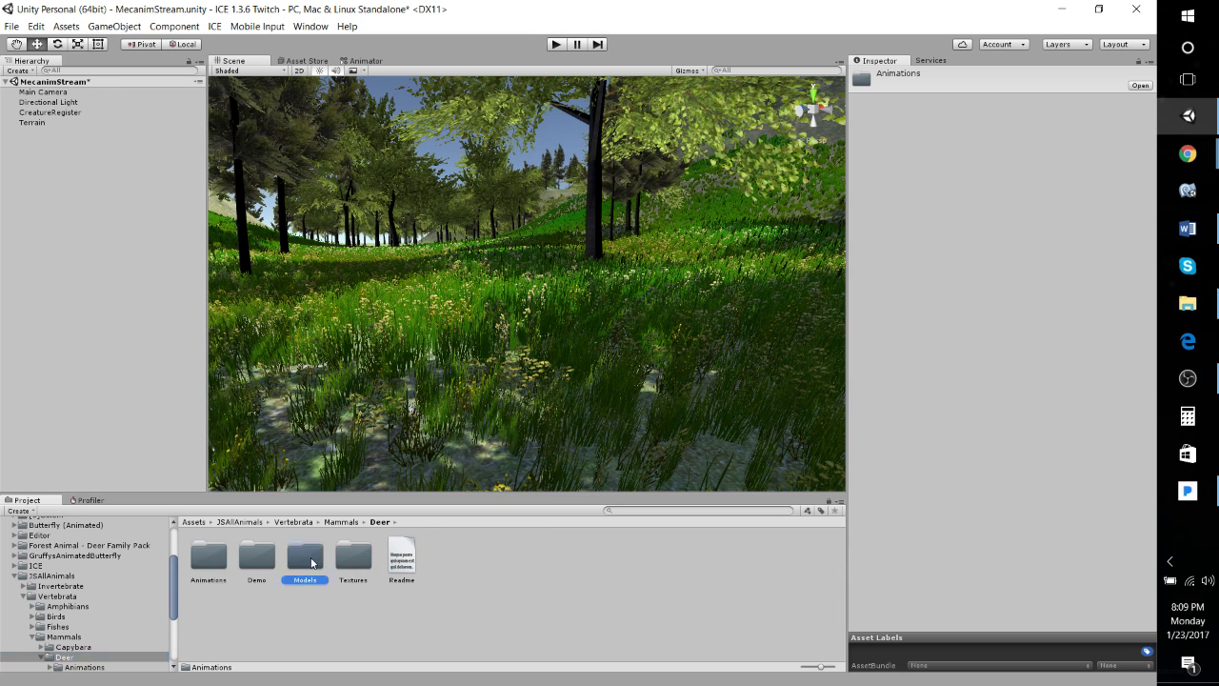
{"action": "double_click", "coordinate": [307, 558]}
Place the DeerModelMiddlePoly model in the scene, in the grassy clearing in front of the trees.
{"action": "left_click", "coordinate": [401, 557]}
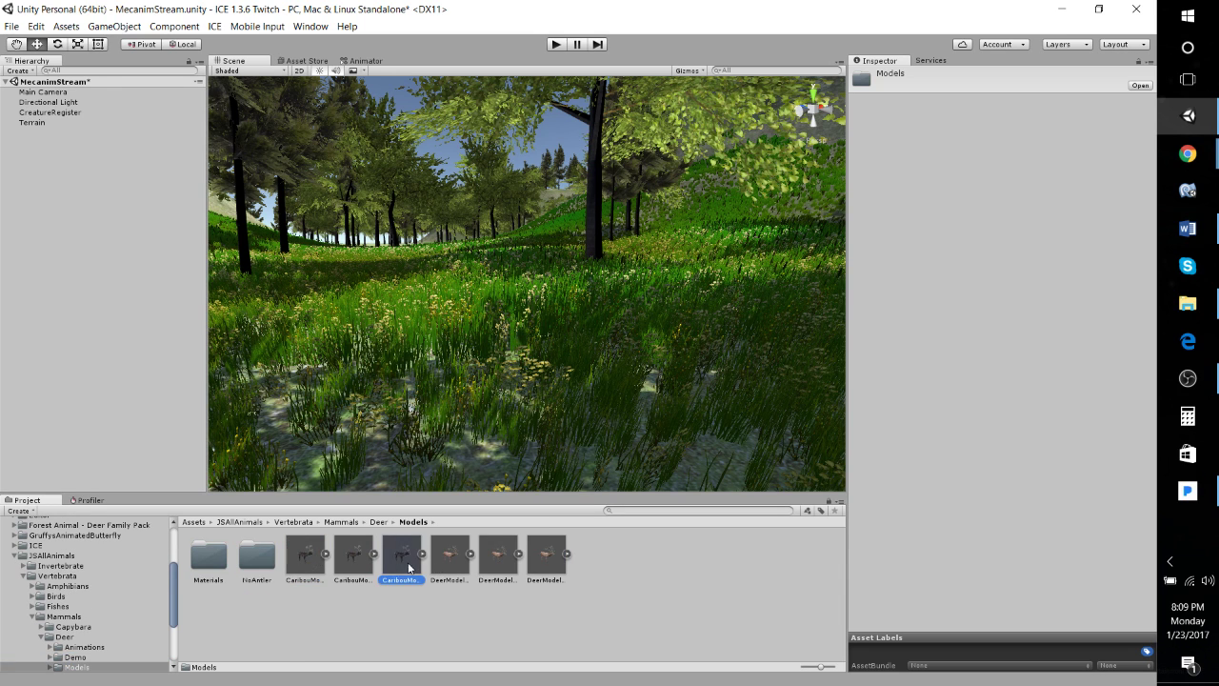
{"action": "left_click", "coordinate": [453, 561]}
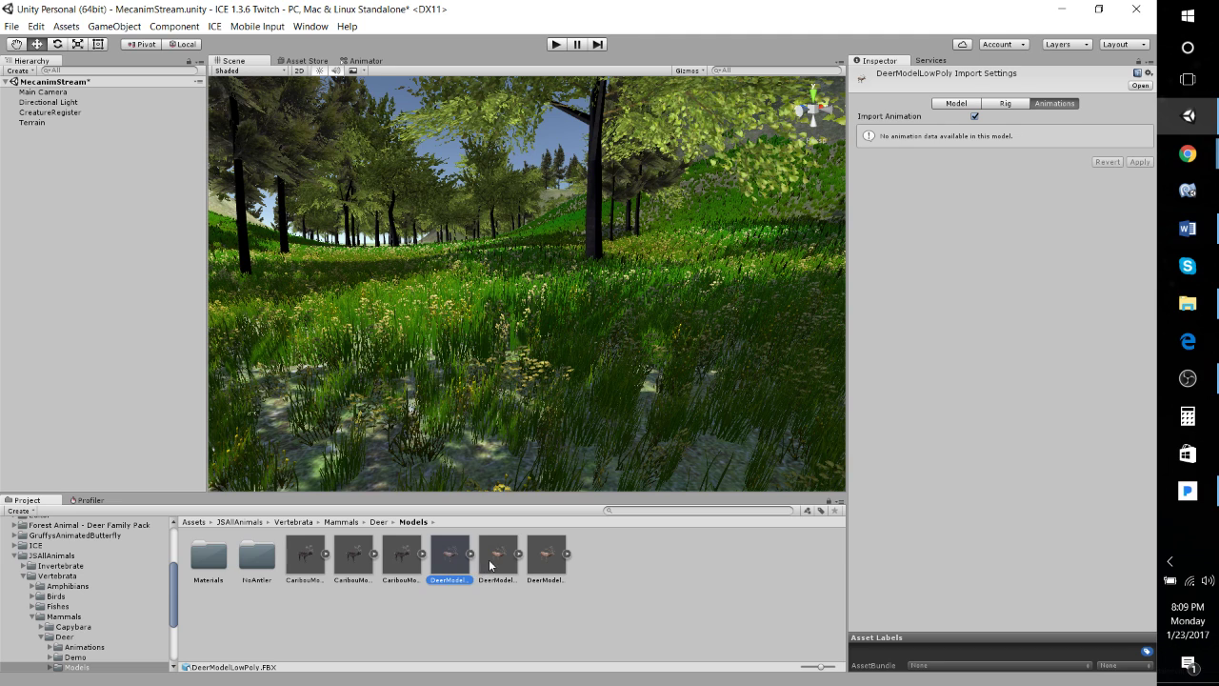
{"action": "left_click", "coordinate": [496, 562]}
{"action": "left_click", "coordinate": [550, 558]}
{"action": "left_click", "coordinate": [506, 564]}
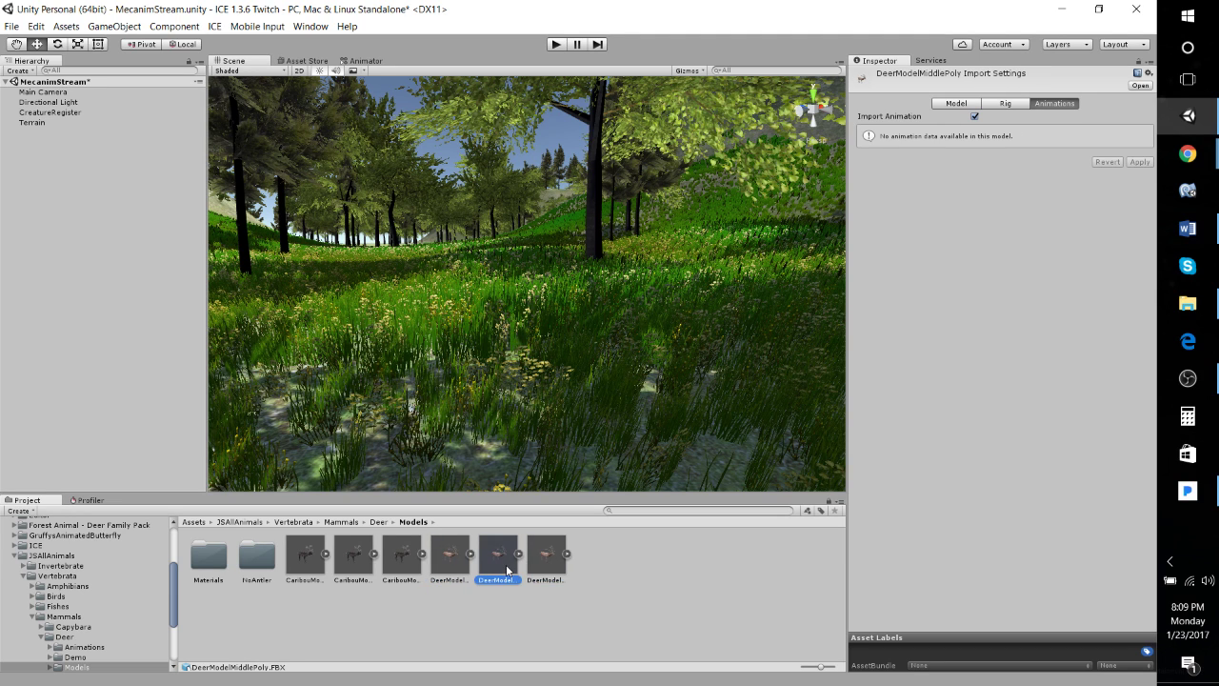
{"action": "left_click_drag", "start_coordinate": [506, 564], "coordinate": [465, 440]}
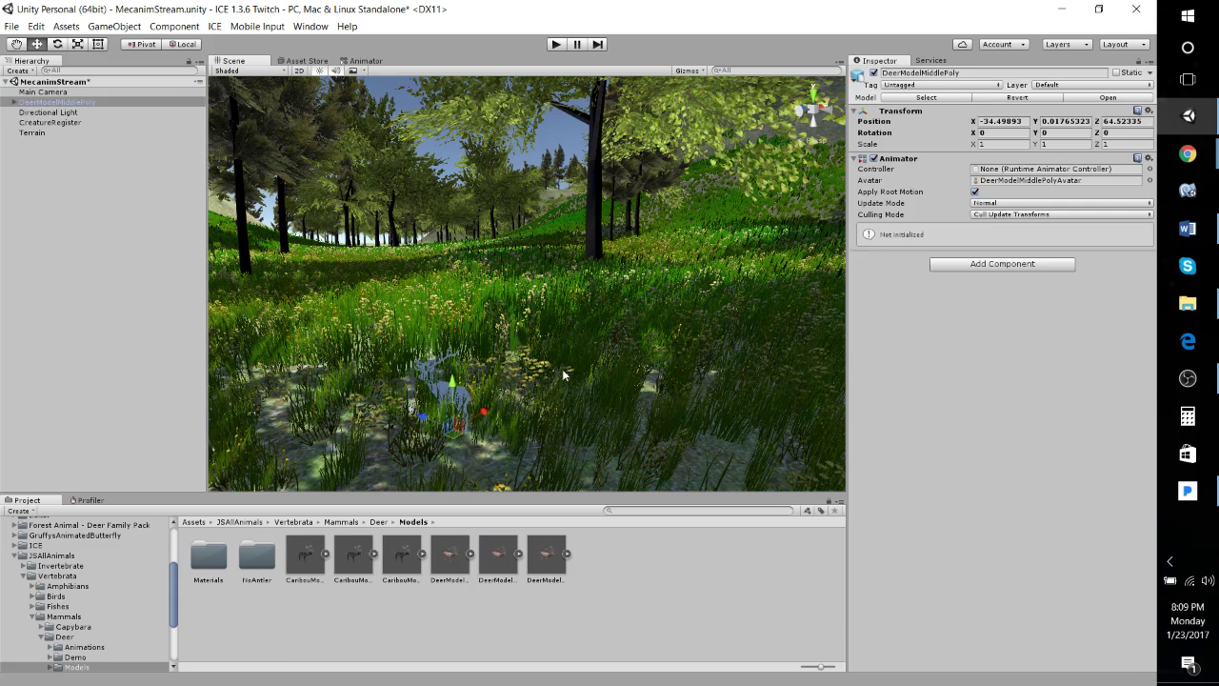
{"action": "left_click_drag", "start_coordinate": [567, 373], "coordinate": [350, 334], "text": "alt"}
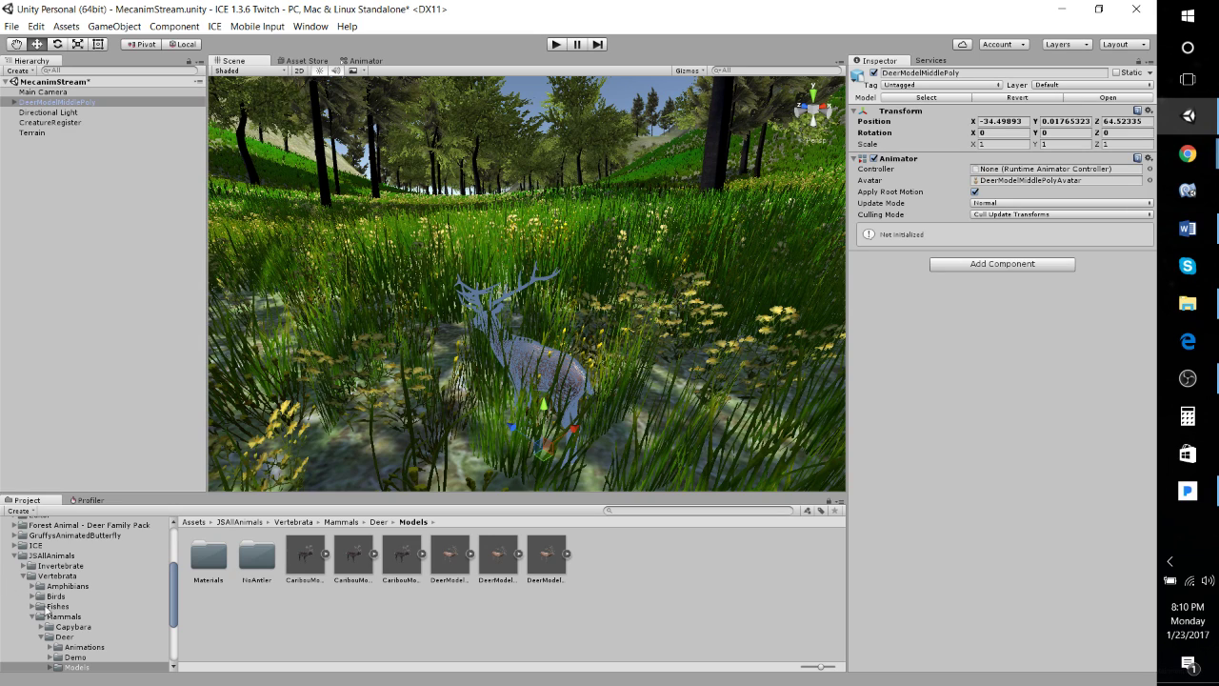
Set the DeerModelMiddlePoly import scale factor to 4, apply it and check the deer's size in the scene.
{"action": "scroll", "coordinate": [71, 649], "scroll_direction": "down", "scroll_amount": 3}
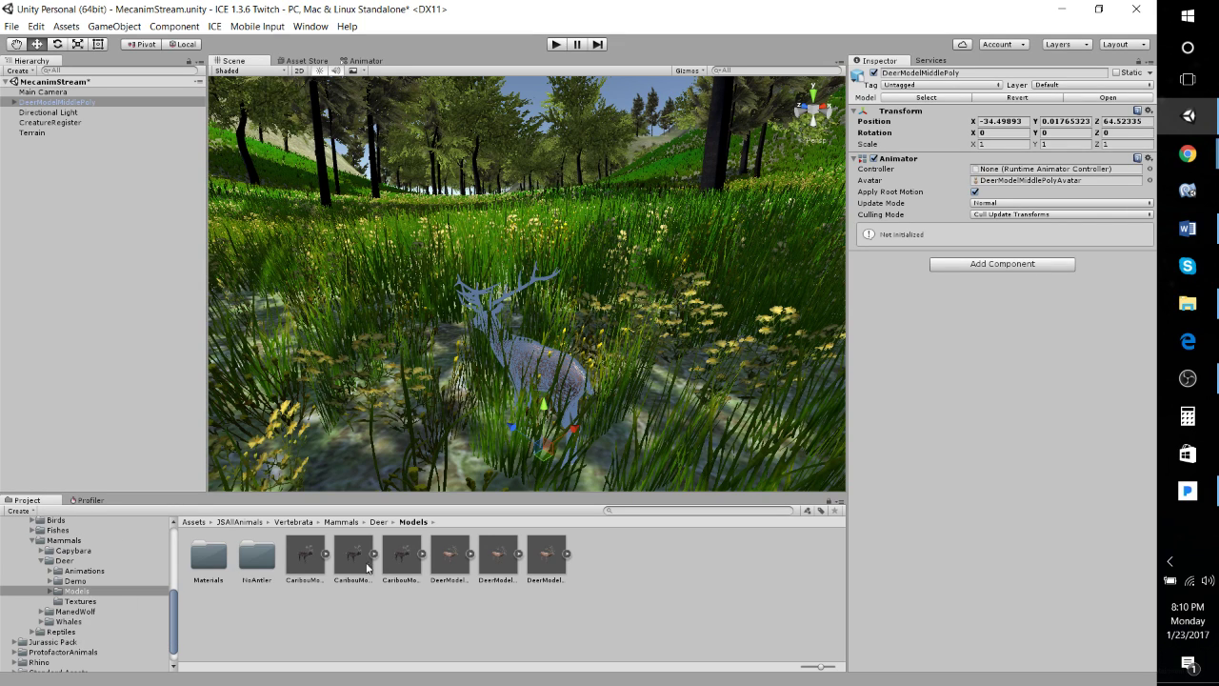
{"action": "left_click", "coordinate": [493, 558]}
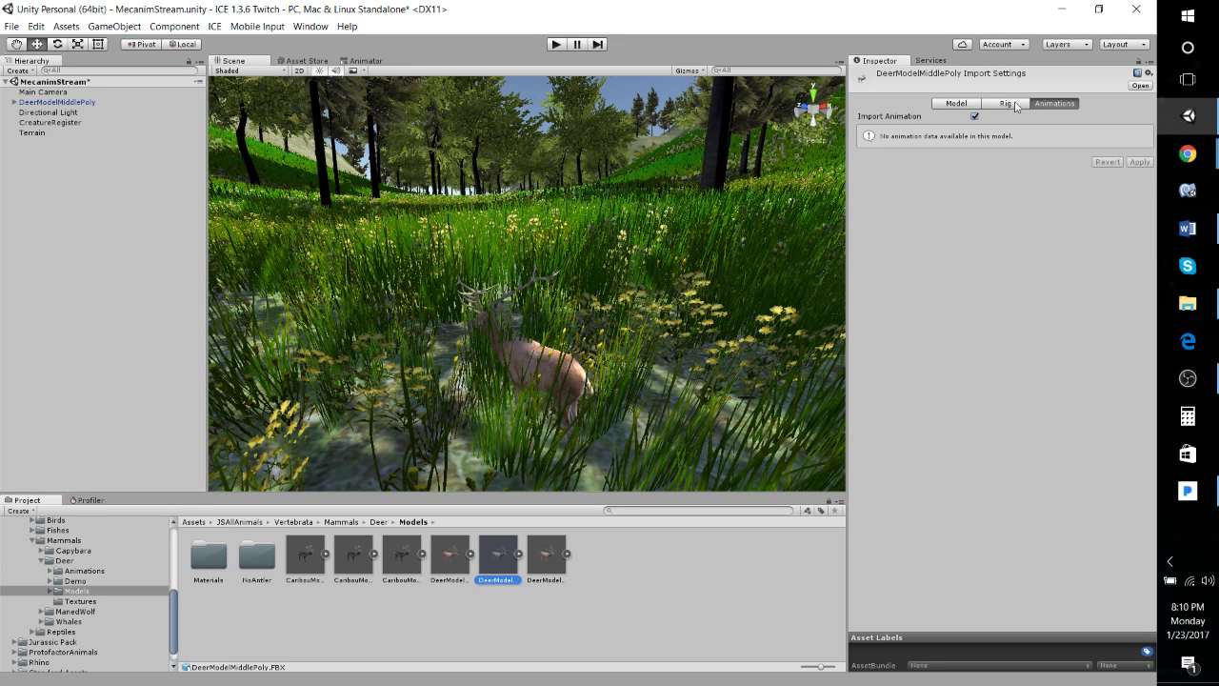
{"action": "left_click", "coordinate": [954, 103]}
{"action": "left_click", "coordinate": [1011, 130]}
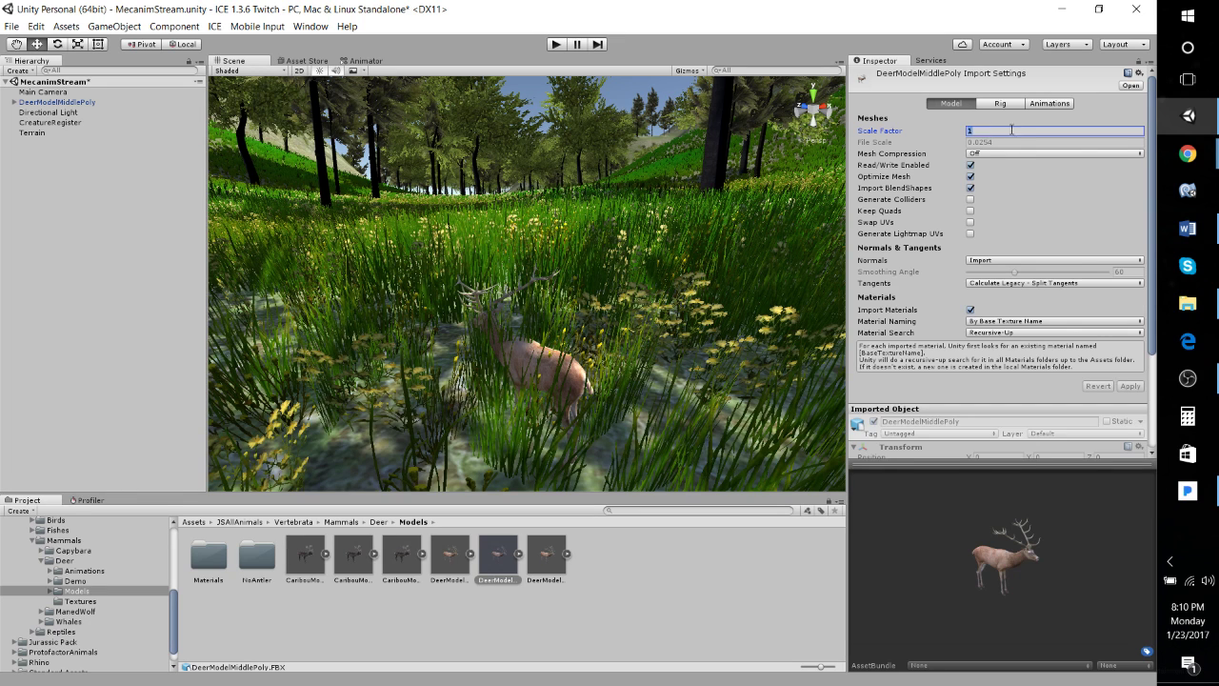
{"action": "type", "text": "4"}
{"action": "left_click", "coordinate": [1130, 387]}
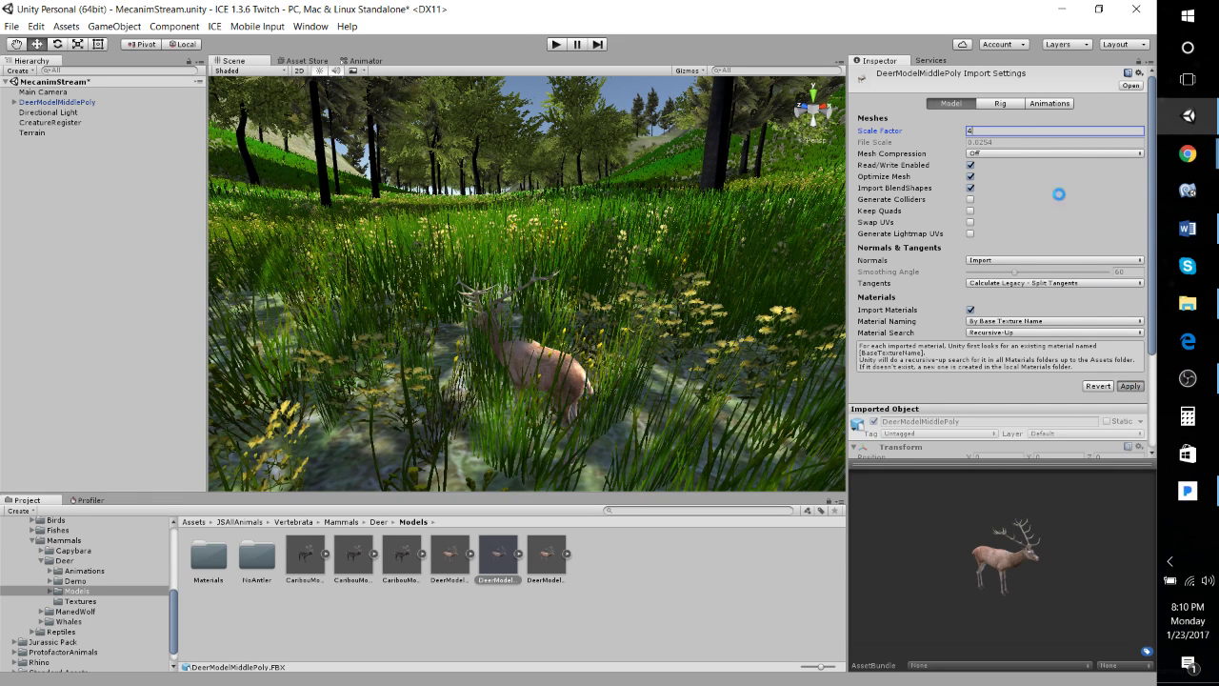
{"action": "key", "text": "s"}
{"action": "right_click_drag", "start_coordinate": [715, 271], "coordinate": [691, 262]}
{"action": "key", "text": "a"}
{"action": "right_click_drag", "start_coordinate": [520, 289], "coordinate": [743, 288]}
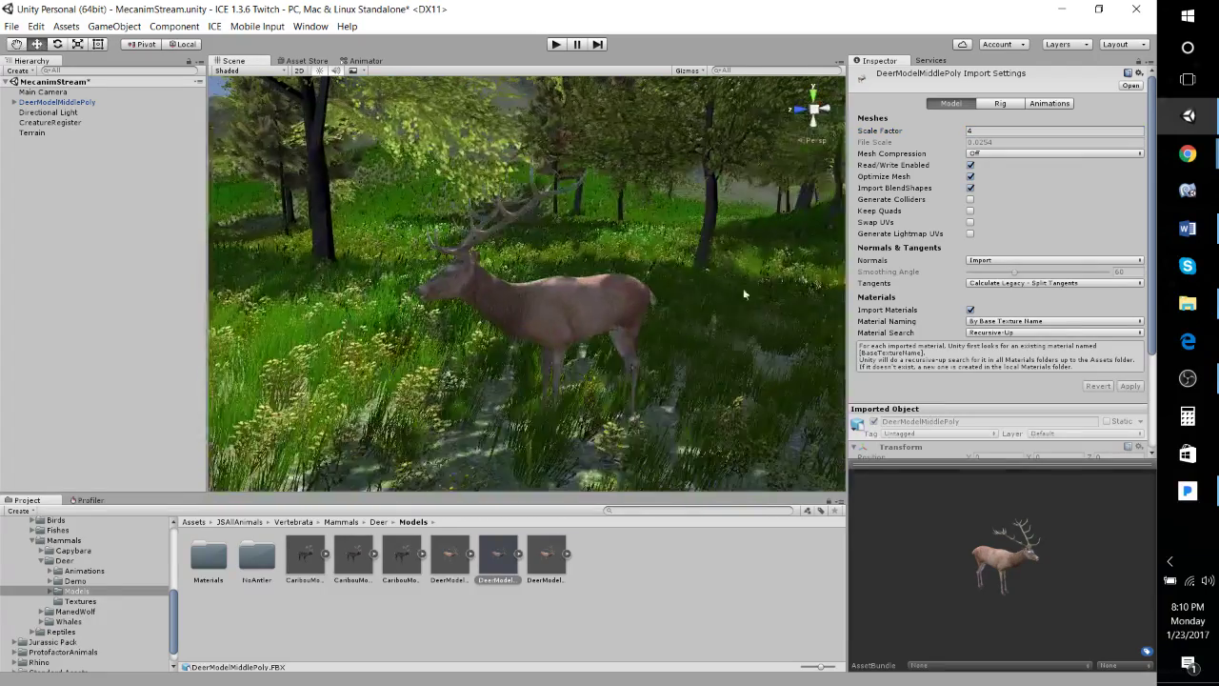
{"action": "right_click_drag", "start_coordinate": [519, 341], "coordinate": [550, 322]}
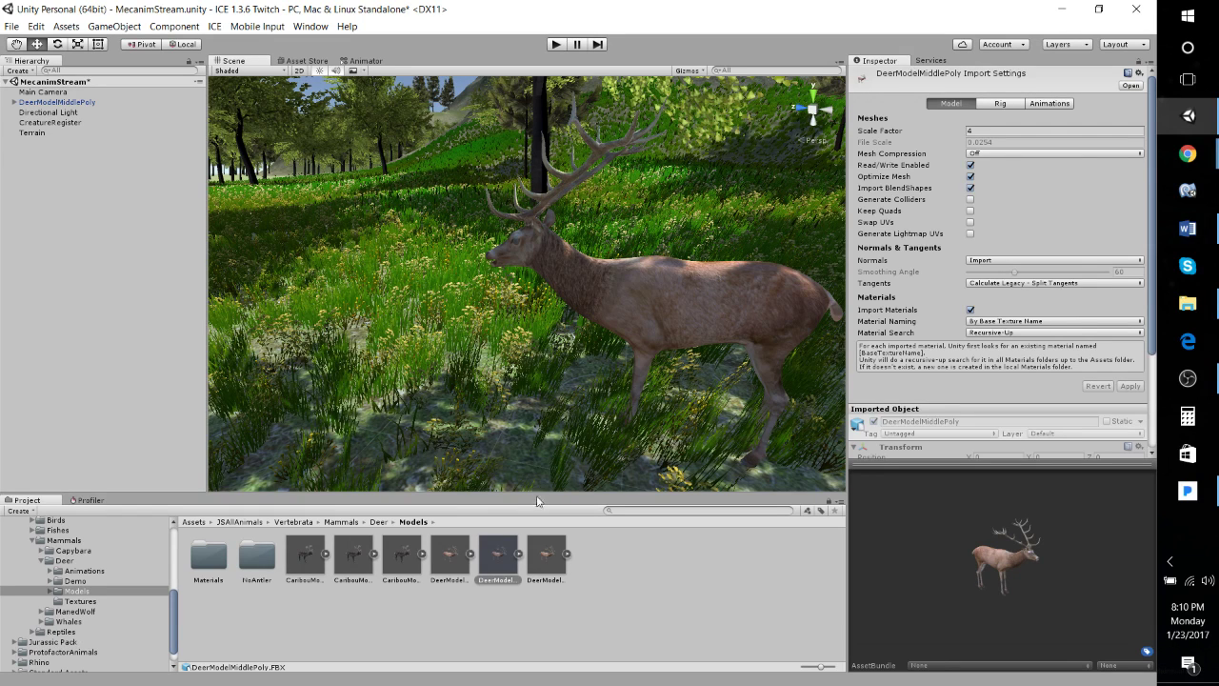
Review the deer model's rig import settings, including its root node options, and its animation import settings.
{"action": "left_click", "coordinate": [998, 104]}
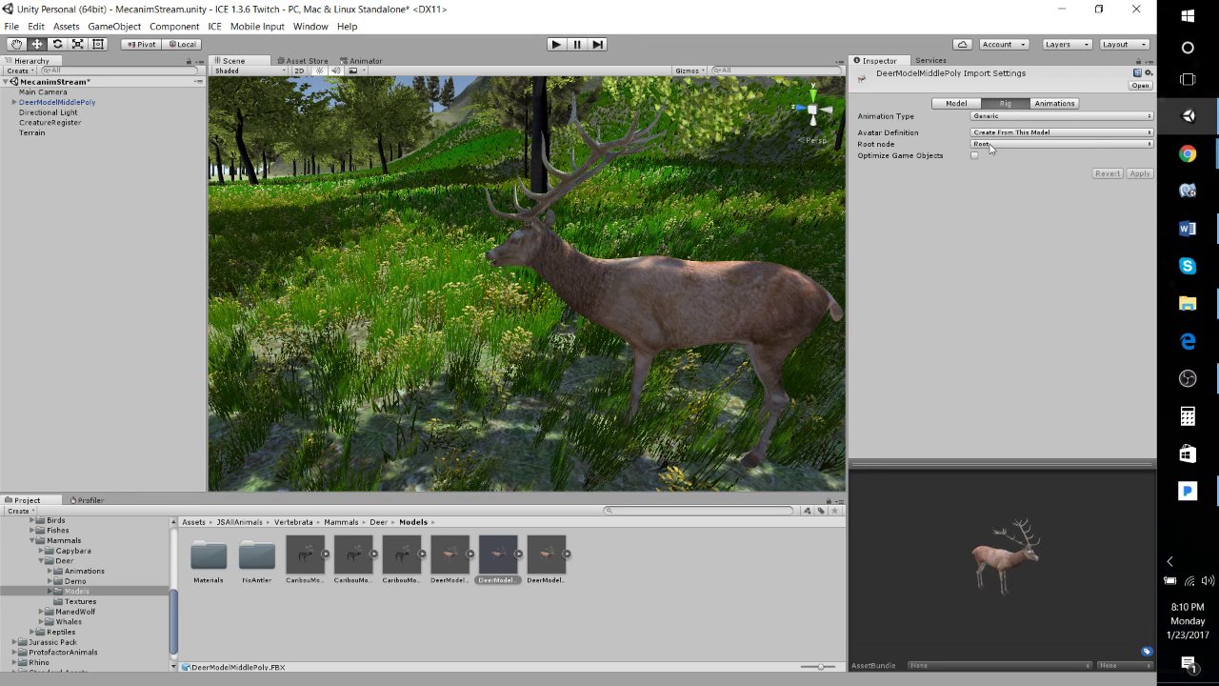
{"action": "left_click", "coordinate": [991, 148]}
{"action": "left_click", "coordinate": [997, 189]}
{"action": "left_click", "coordinate": [1048, 109]}
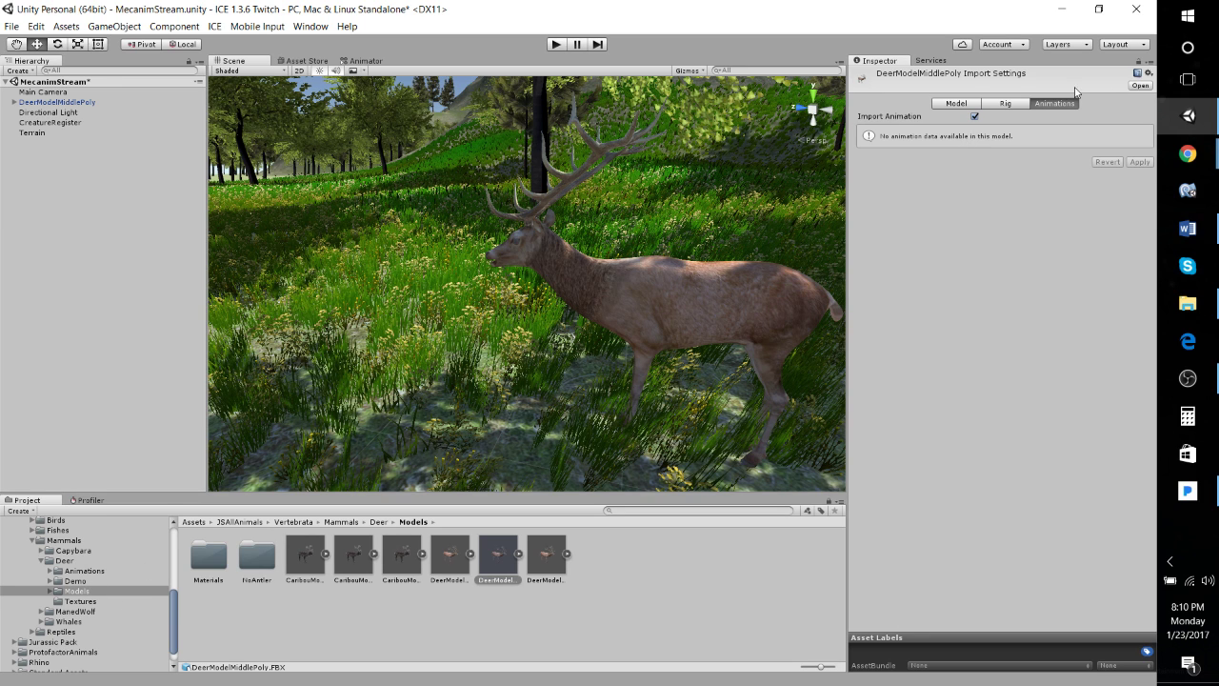
Rename the DeerModelMiddlePoly object in the scene to ICE_Red Deer and check its child objects.
{"action": "left_click", "coordinate": [82, 103]}
{"action": "left_click", "coordinate": [1010, 71]}
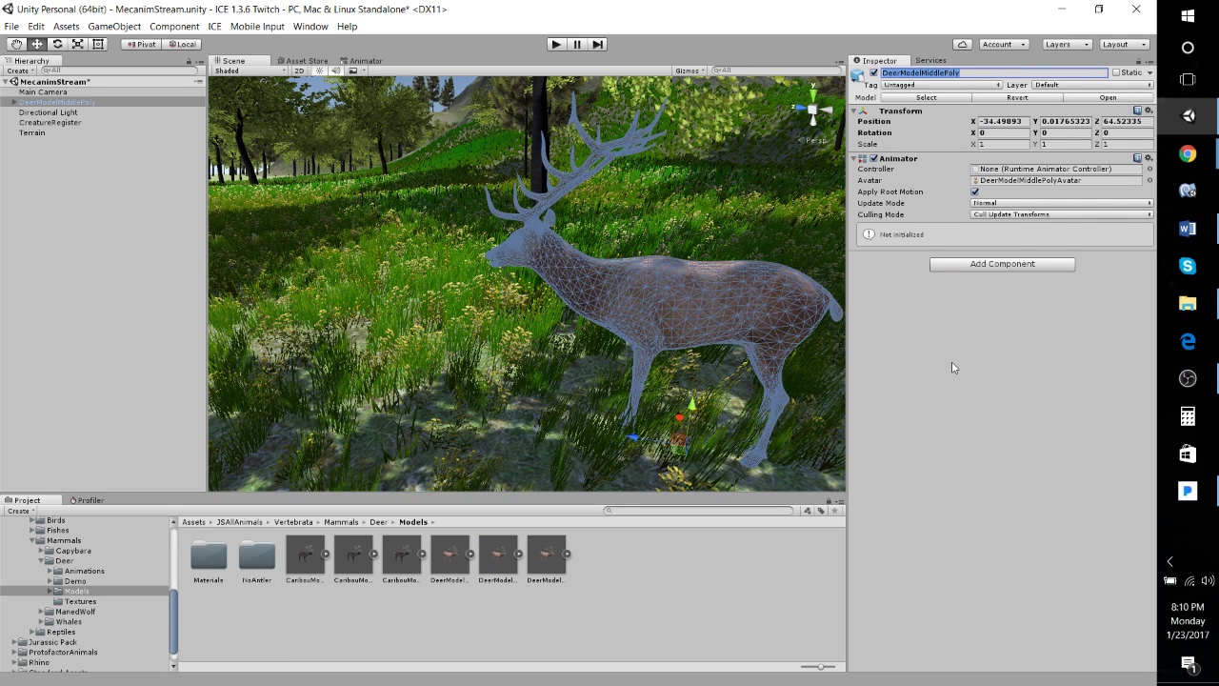
{"action": "type", "text": "ICE_"}
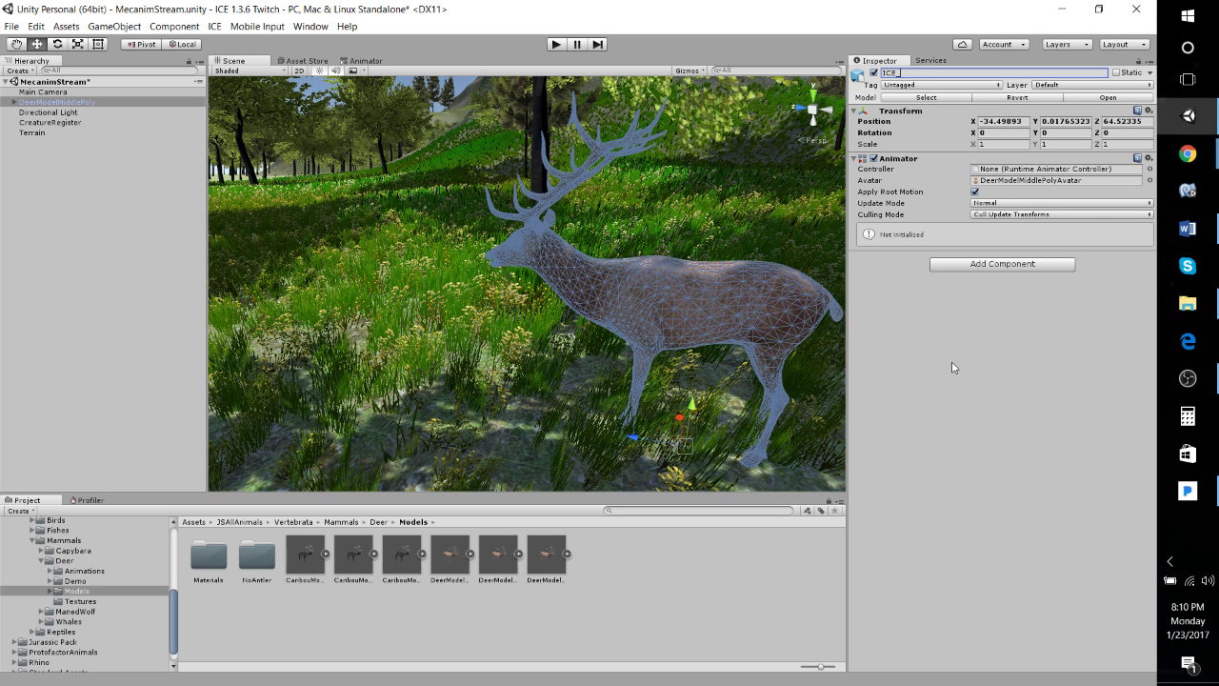
{"action": "type", "text": "D"}
{"action": "type", "text": "Red De"}
{"action": "type", "text": "er"}
{"action": "key", "text": "Return"}
{"action": "left_click", "coordinate": [13, 105]}
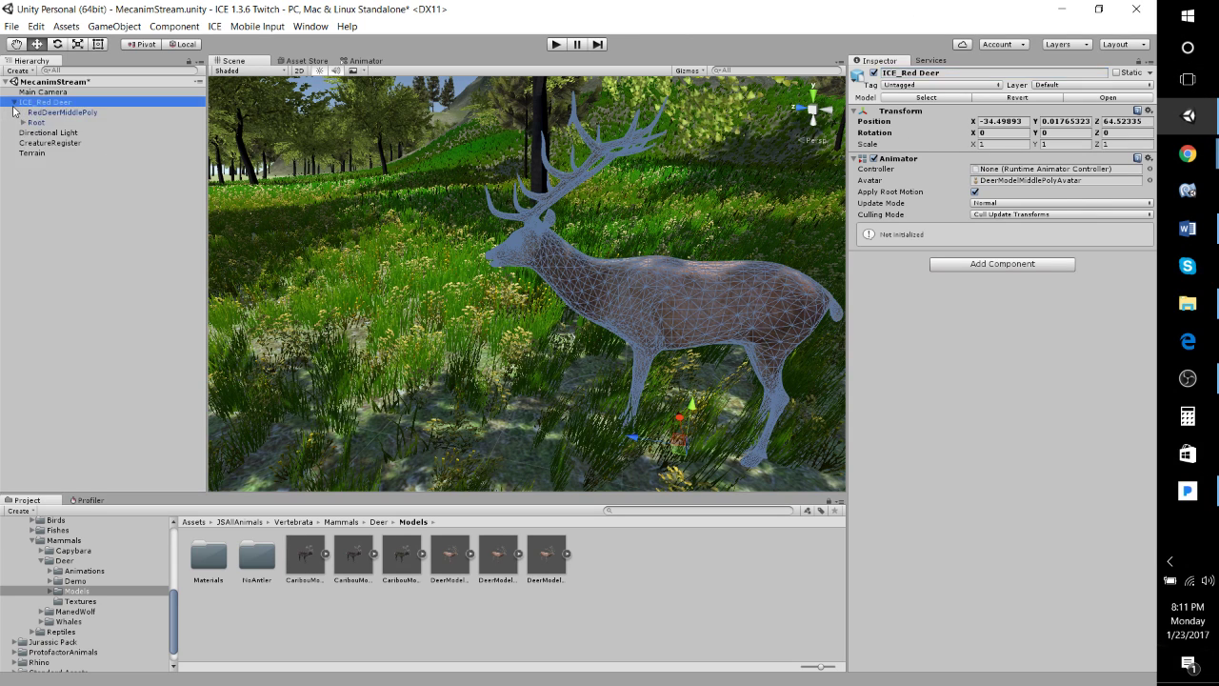
{"action": "left_click", "coordinate": [14, 105]}
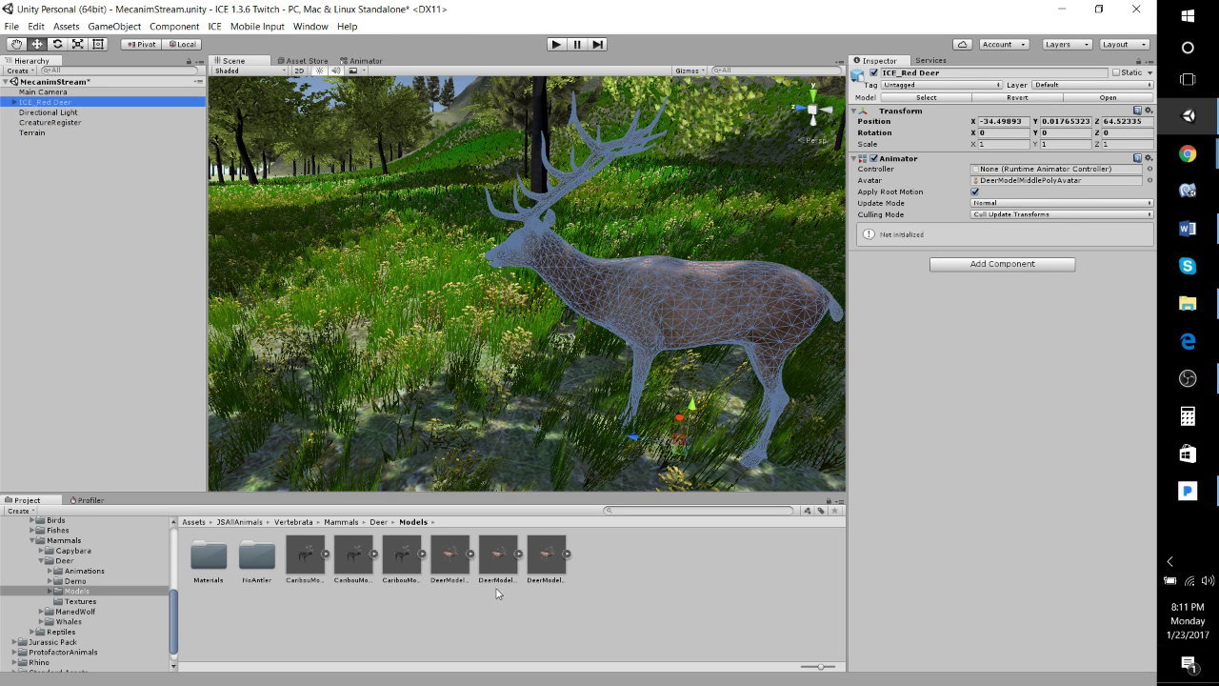
Return to the project's top-level Assets folder and collapse the JSAllAnimals folder tree.
{"action": "right_click_drag", "start_coordinate": [519, 302], "coordinate": [685, 293]}
{"action": "scroll", "coordinate": [62, 564], "scroll_direction": "up", "scroll_amount": 2}
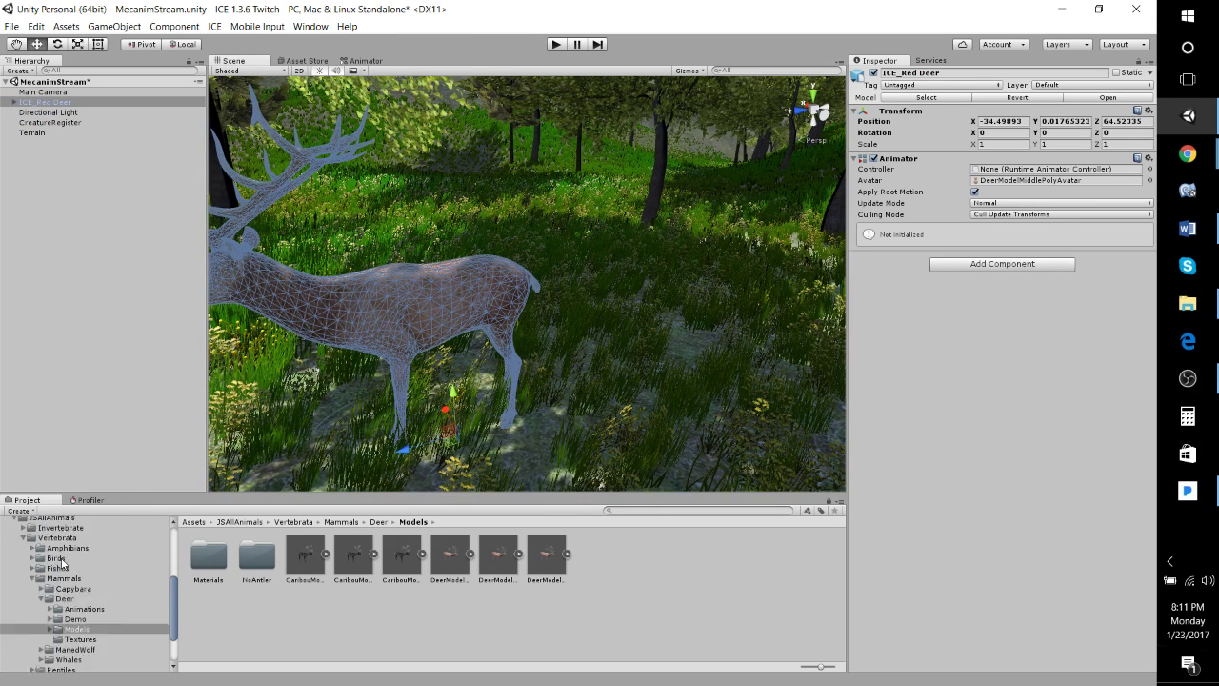
{"action": "scroll", "coordinate": [59, 581], "scroll_direction": "up", "scroll_amount": 2}
{"action": "left_click", "coordinate": [42, 637]}
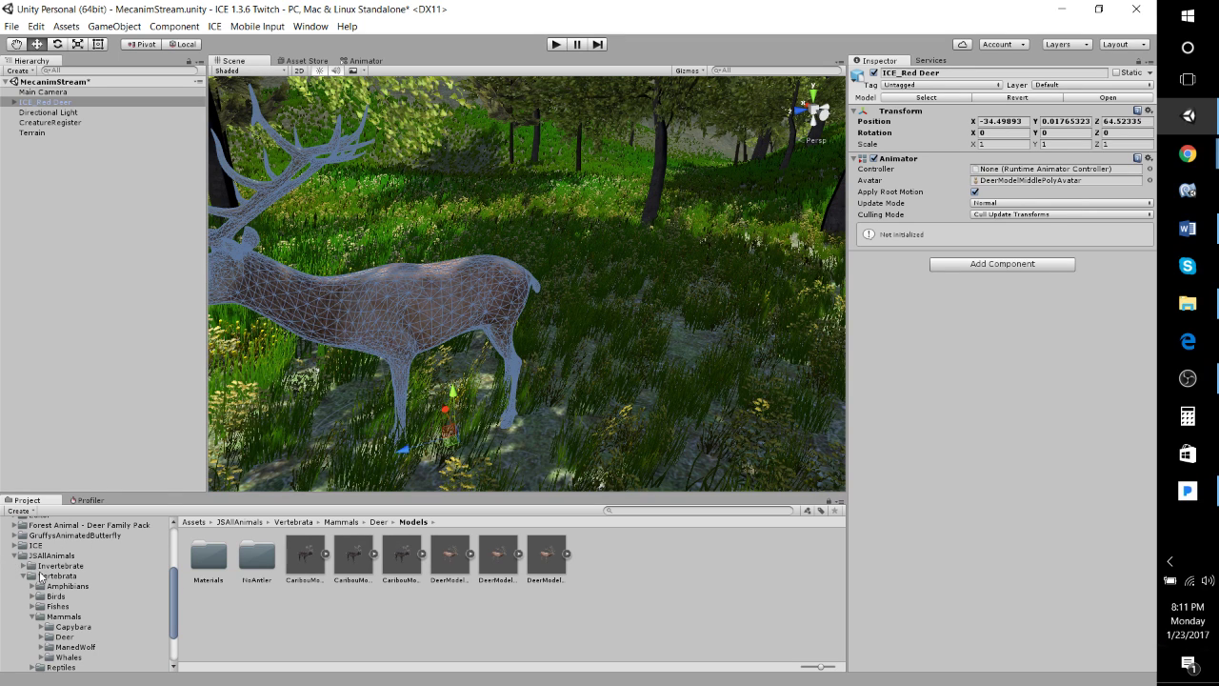
{"action": "scroll", "coordinate": [95, 578], "scroll_direction": "up", "scroll_amount": 5}
{"action": "left_click", "coordinate": [40, 591]}
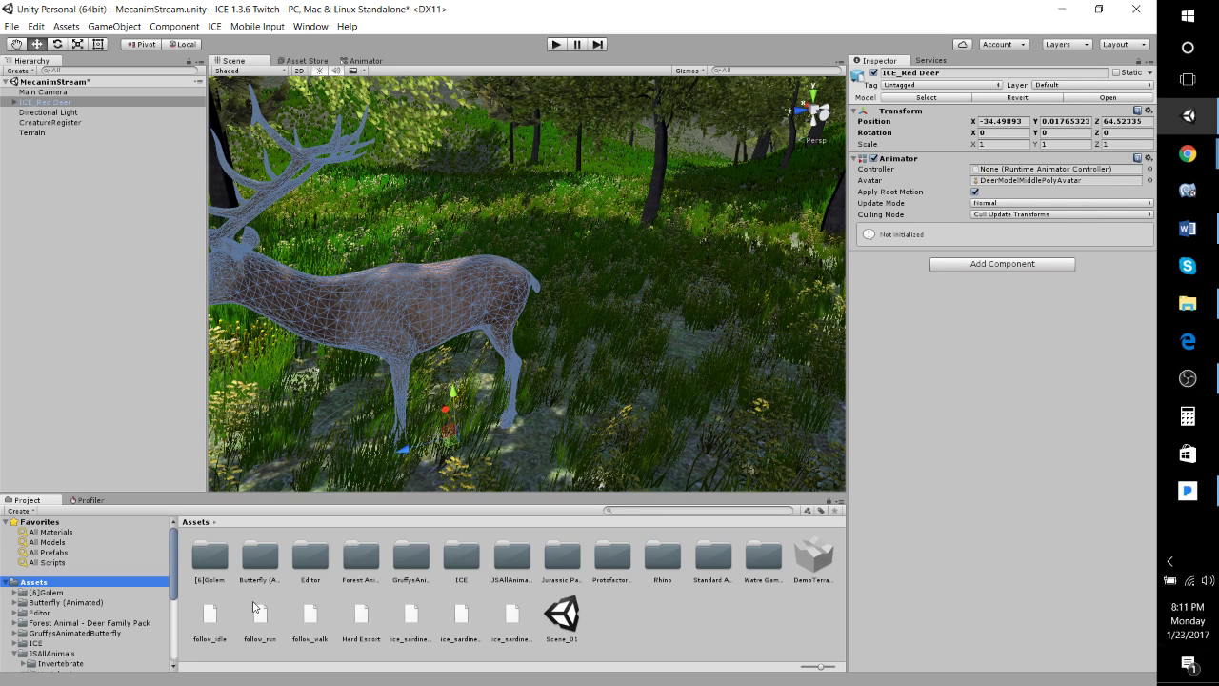
{"action": "left_click", "coordinate": [12, 653]}
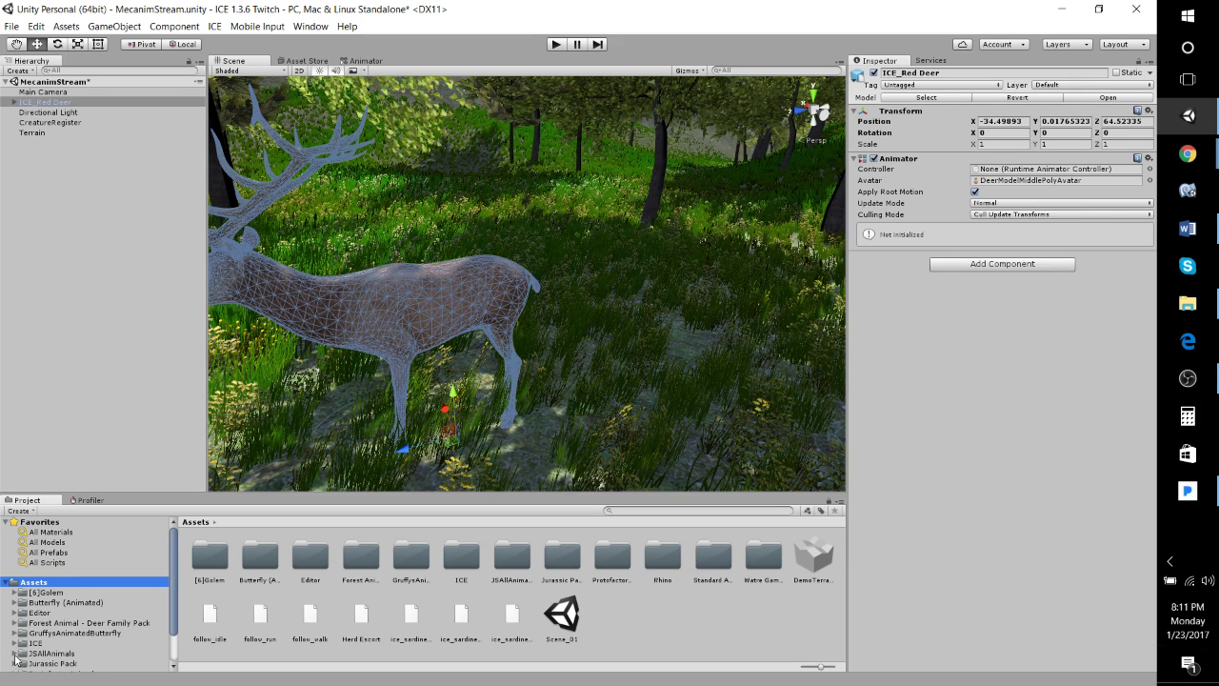
Create an Animator Controller named ICE_Red Deer_Advanced in the Assets folder.
{"action": "right_click", "coordinate": [688, 615]}
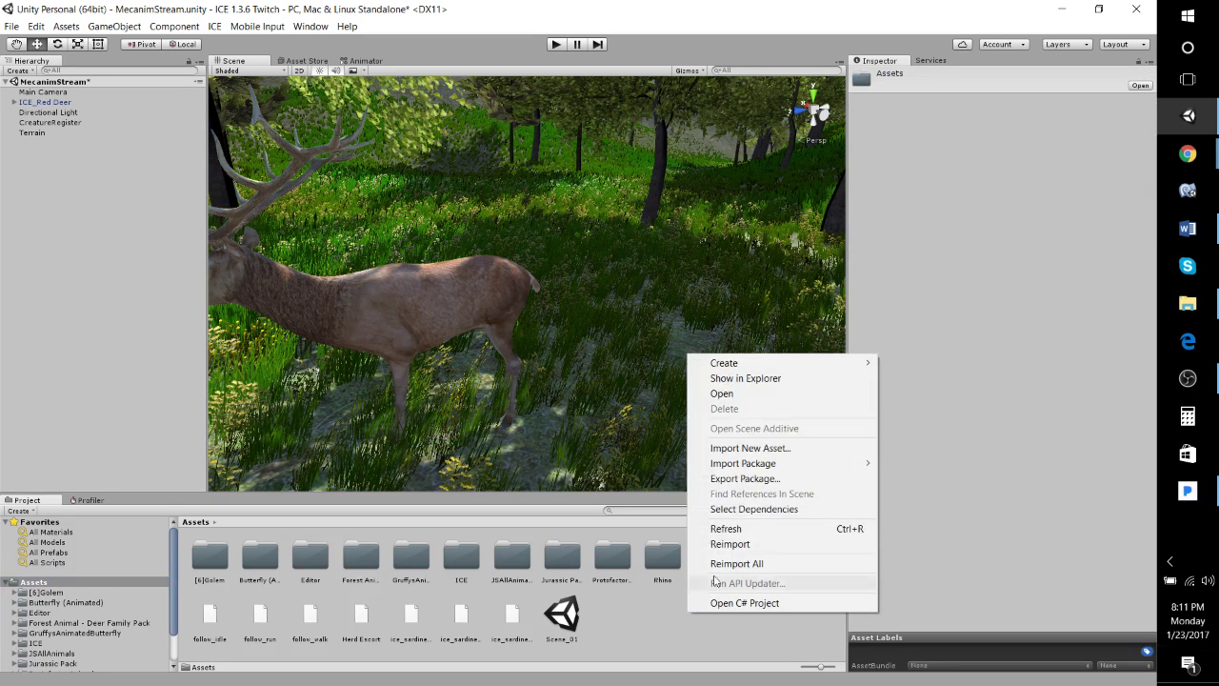
{"action": "mouse_move", "coordinate": [790, 362]}
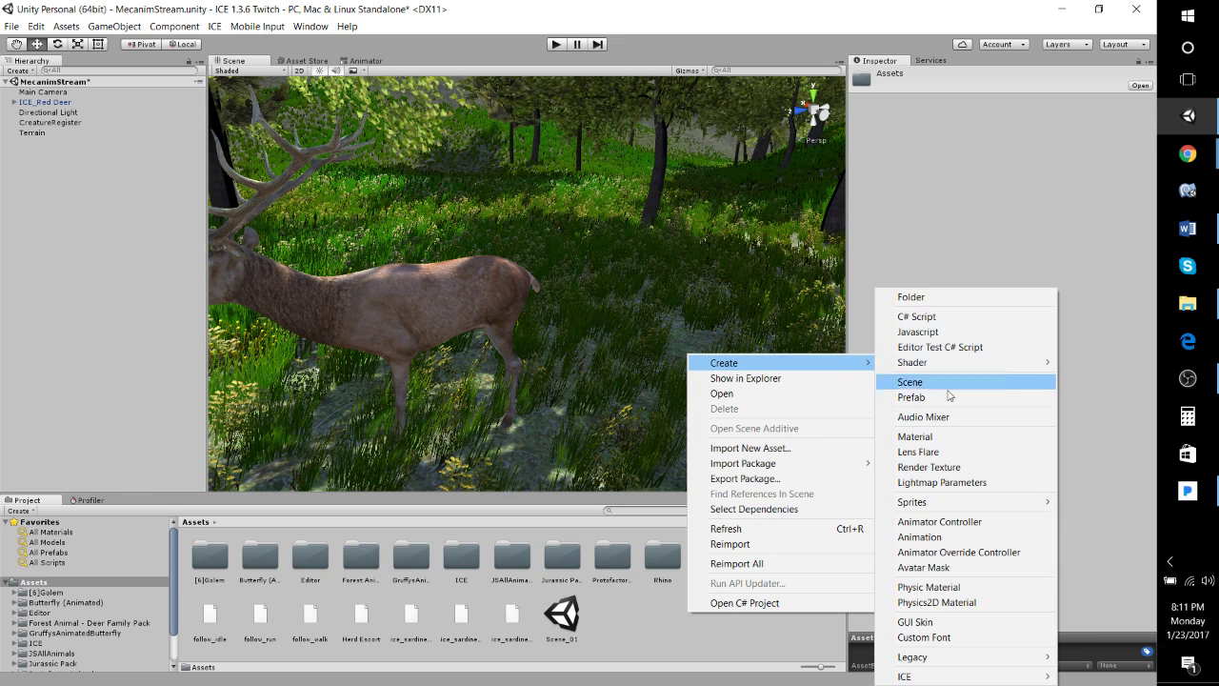
{"action": "left_click", "coordinate": [939, 522]}
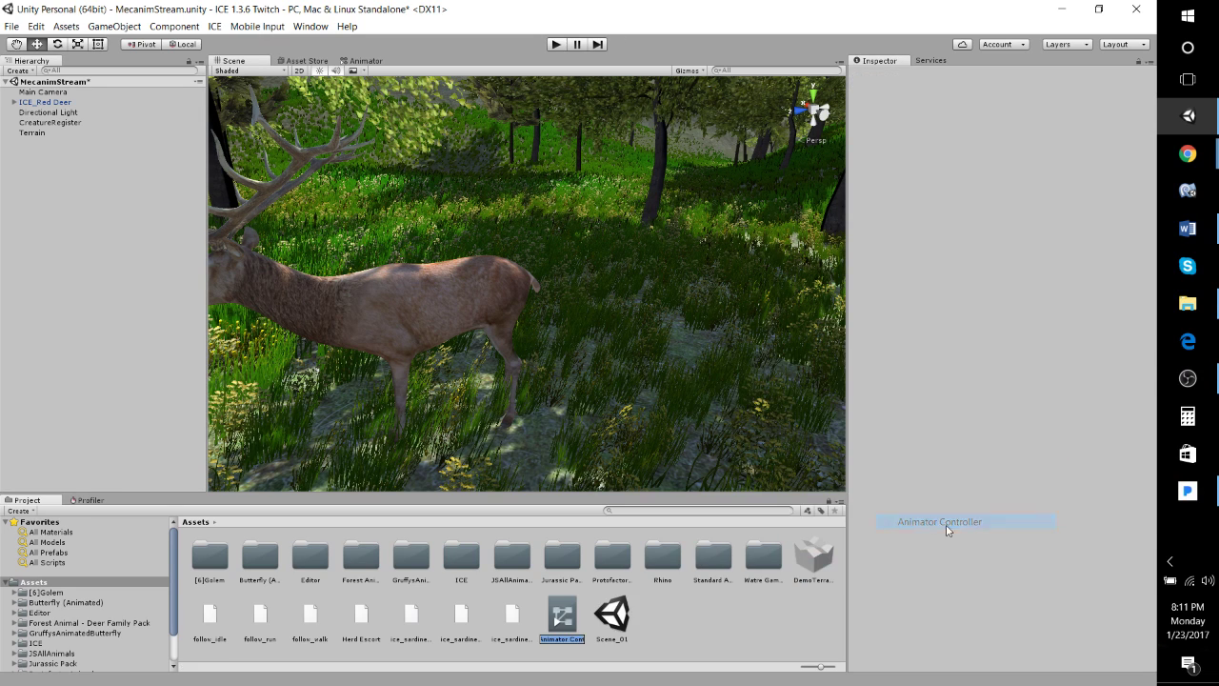
{"action": "type", "text": "IC"}
{"action": "type", "text": "E_Red"}
{"action": "type", "text": " Deer"}
{"action": "type", "text": "_Adv"}
{"action": "type", "text": "anc"}
{"action": "type", "text": "ed"}
{"action": "key", "text": "Return"}
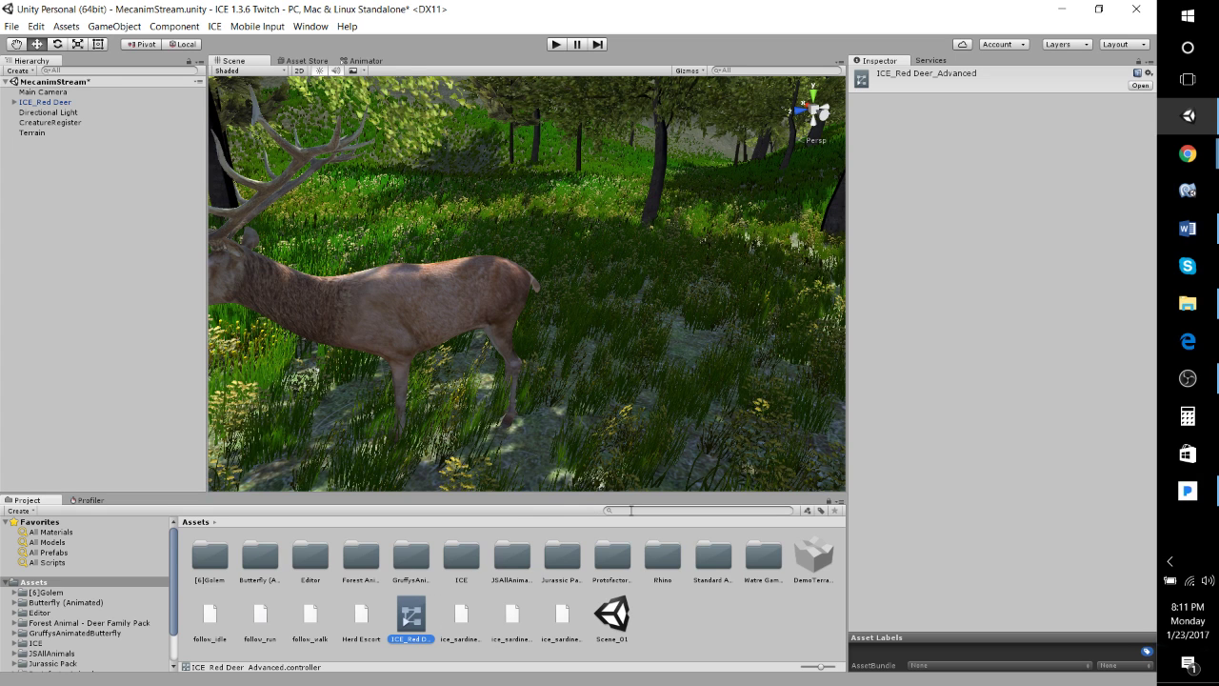
Assign the ICE_Red Deer_Advanced controller to the Animator component of the ICE_Red Deer object.
{"action": "left_click", "coordinate": [381, 310]}
{"action": "key", "text": "f"}
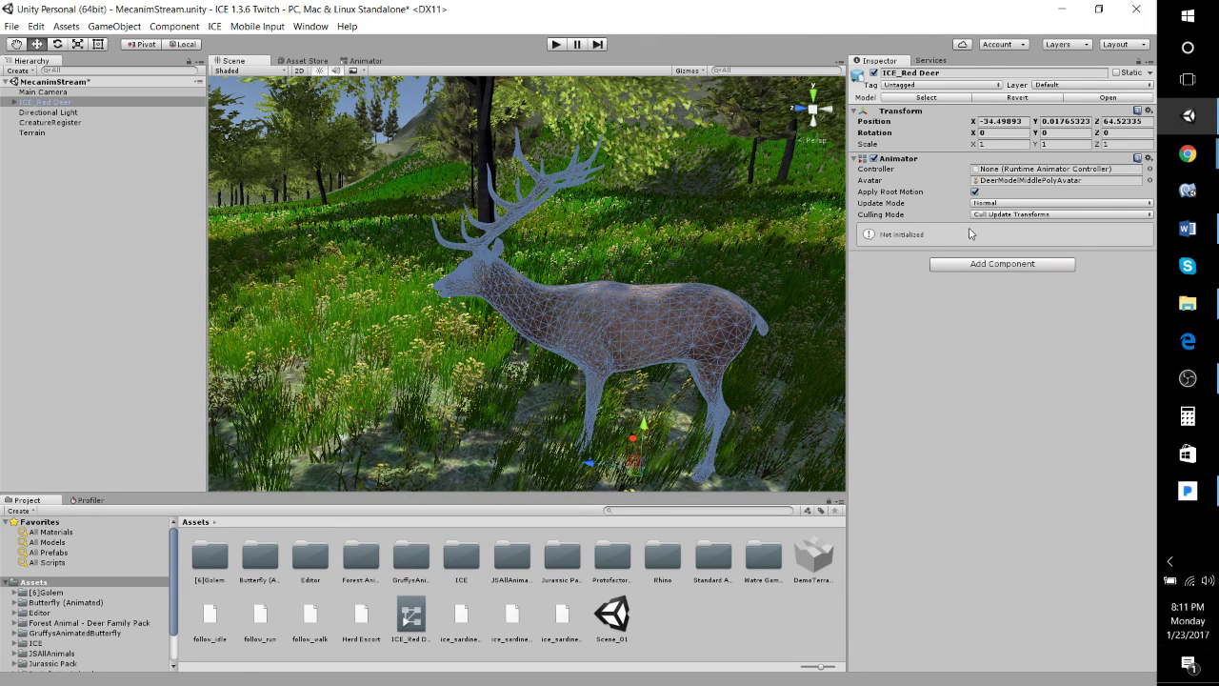
{"action": "left_click_drag", "start_coordinate": [408, 622], "coordinate": [1010, 172]}
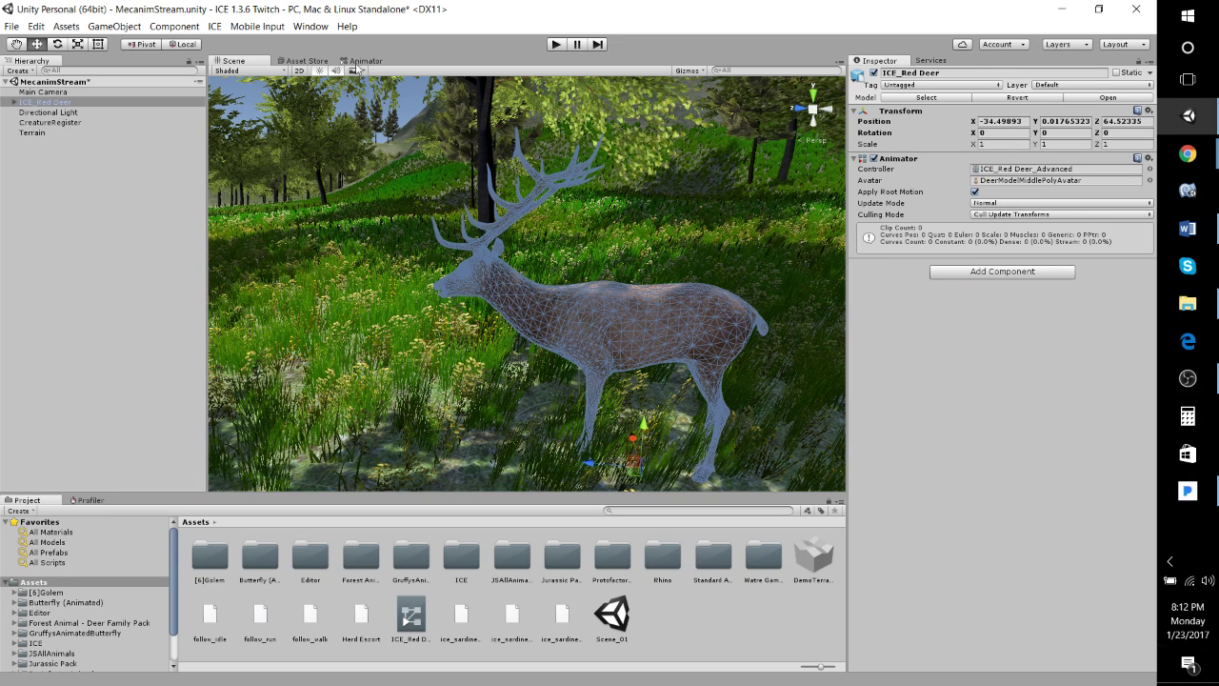
Open the Base Layer state graph of the controller assigned to ICE_Red Deer.
{"action": "left_click", "coordinate": [363, 62]}
{"action": "right_click", "coordinate": [409, 234]}
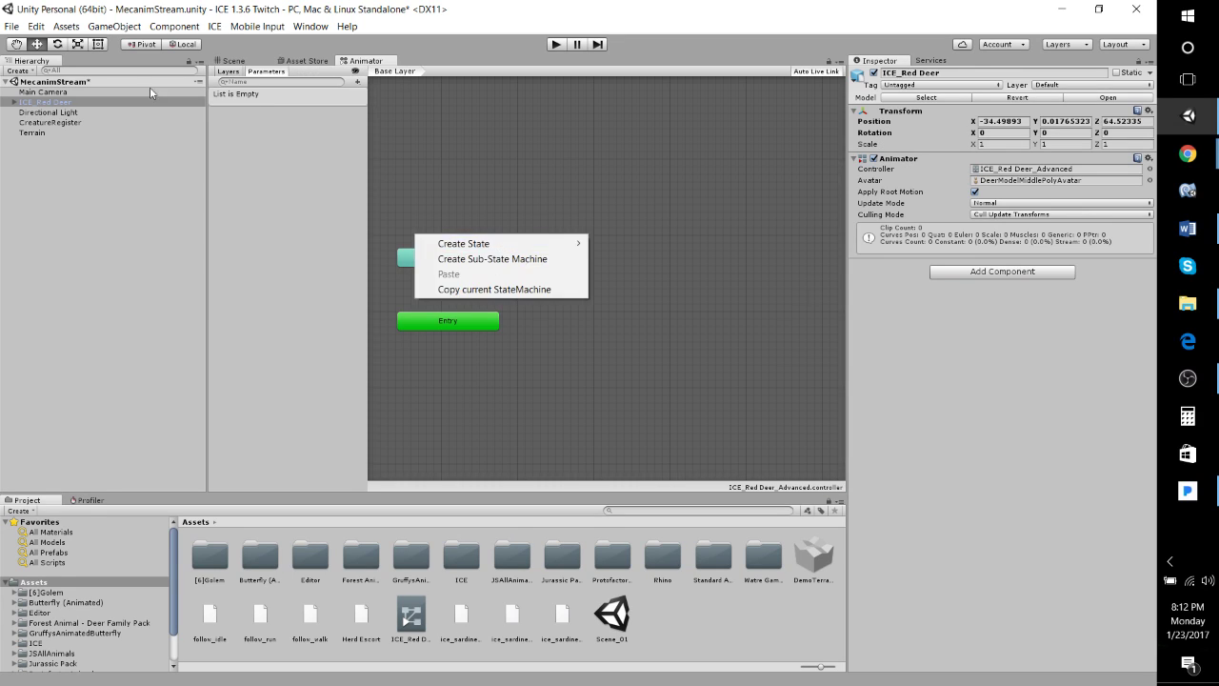
{"action": "left_click", "coordinate": [434, 380]}
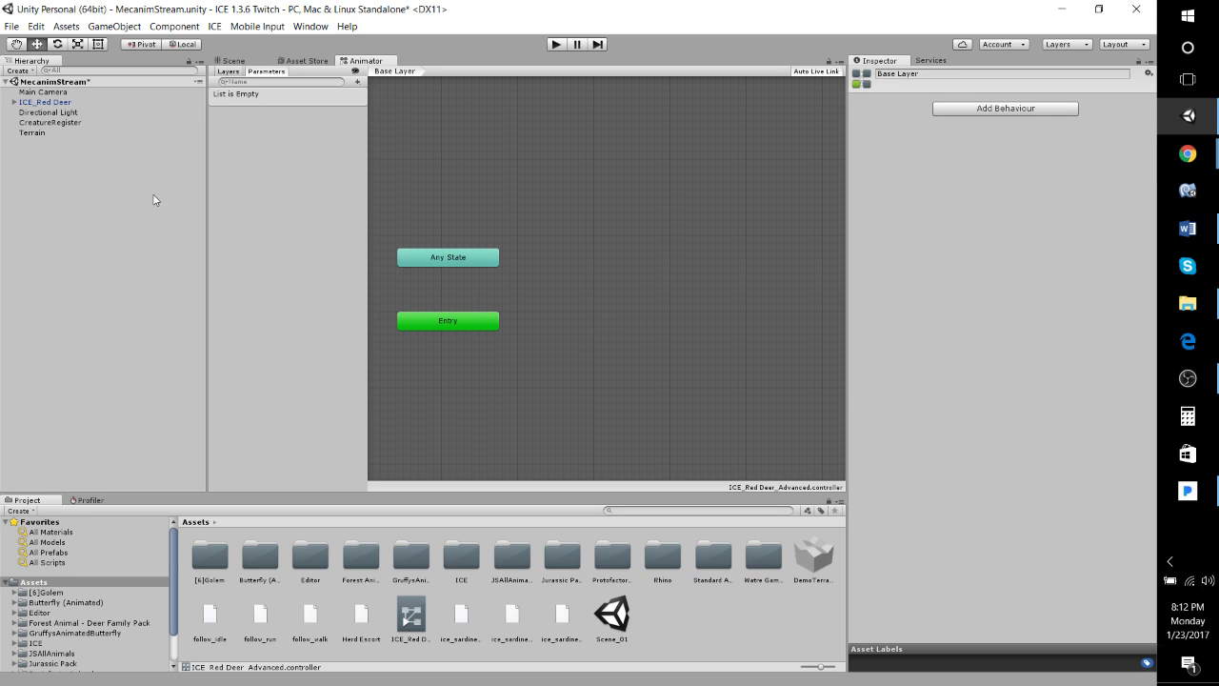
{"action": "left_click", "coordinate": [230, 61]}
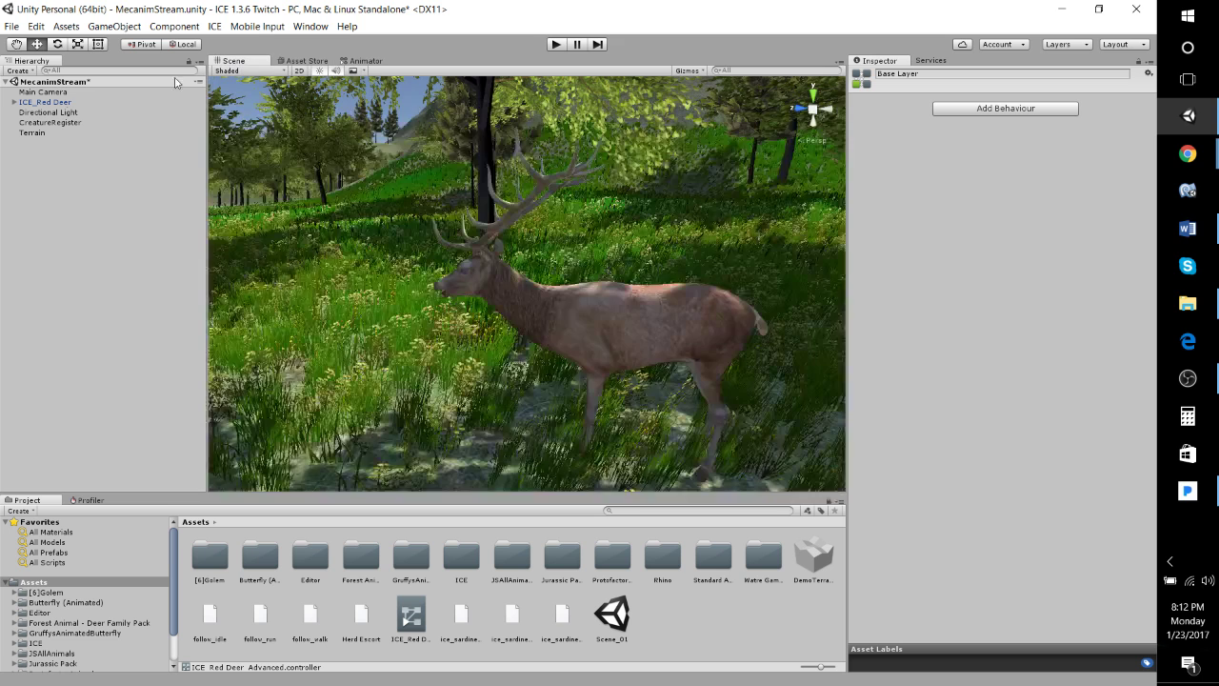
{"action": "left_click", "coordinate": [43, 102]}
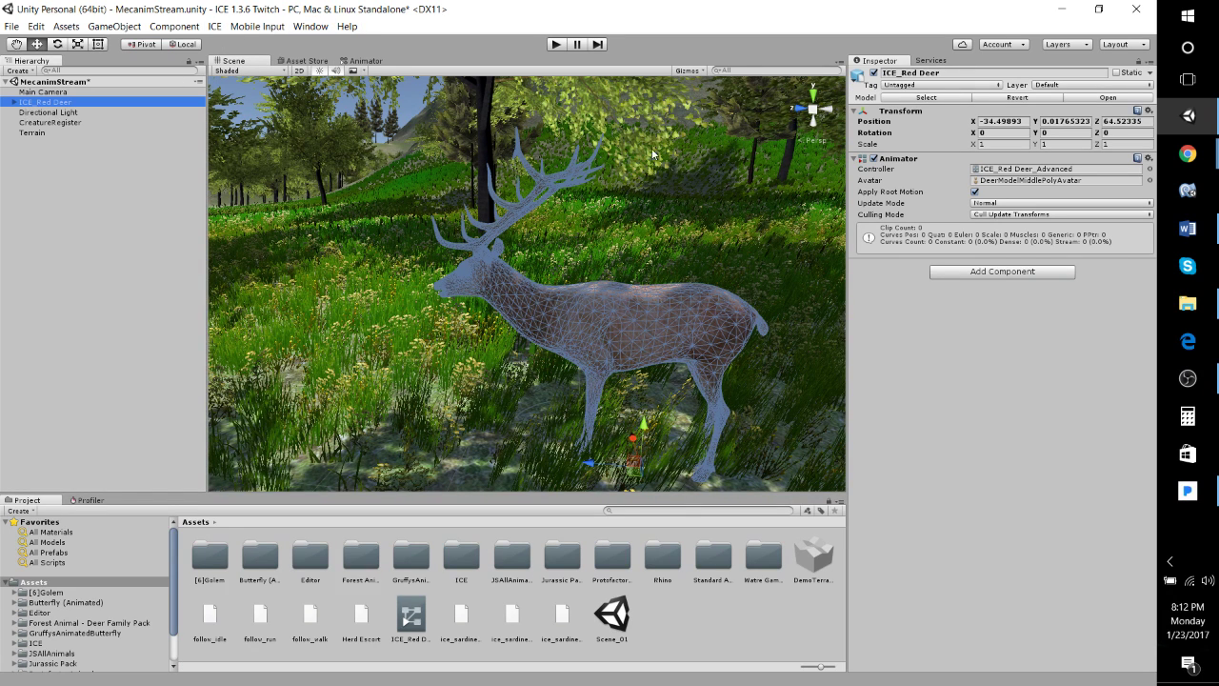
{"action": "left_click", "coordinate": [377, 63]}
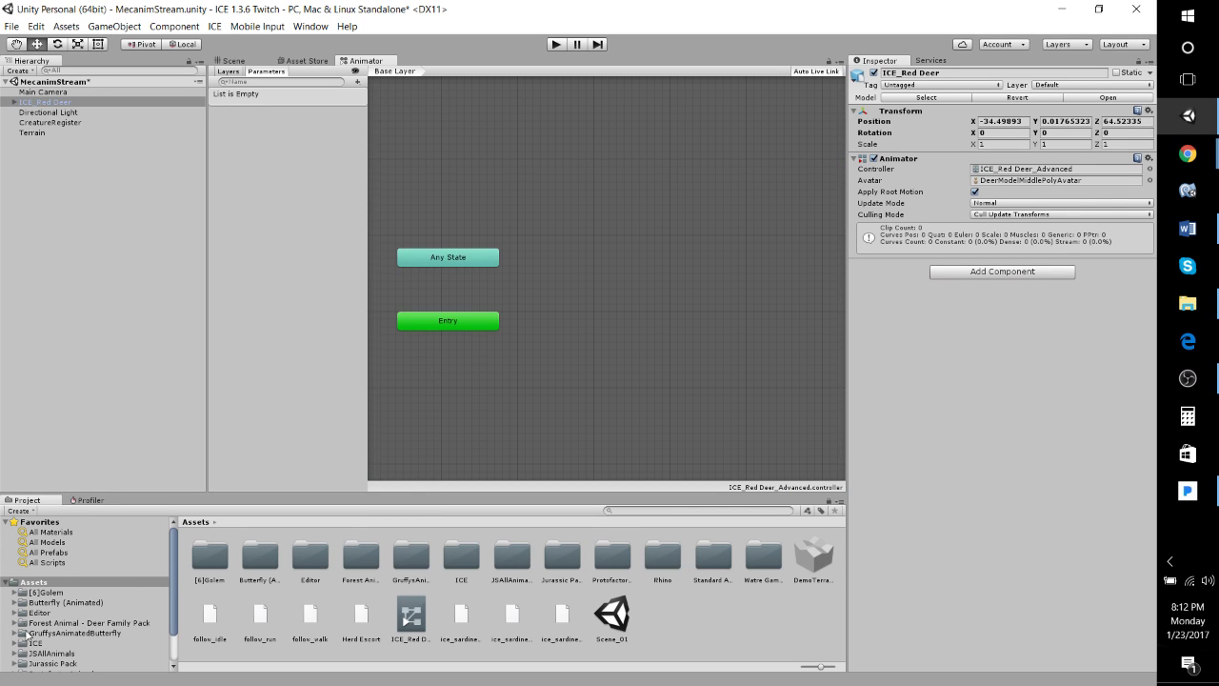
Browse the project assets to the JSAllAnimals > Vertebrata > Mammals > Deer > Animations folder.
{"action": "scroll", "coordinate": [63, 630], "scroll_direction": "down", "scroll_amount": 2}
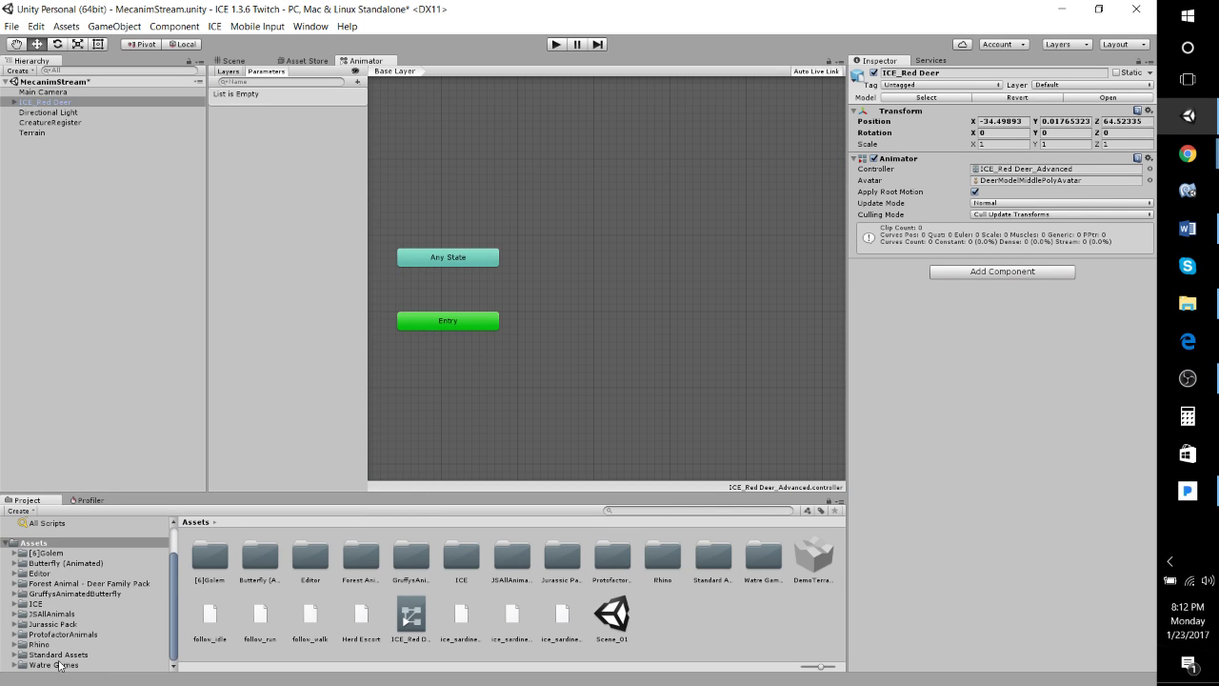
{"action": "left_click", "coordinate": [53, 613]}
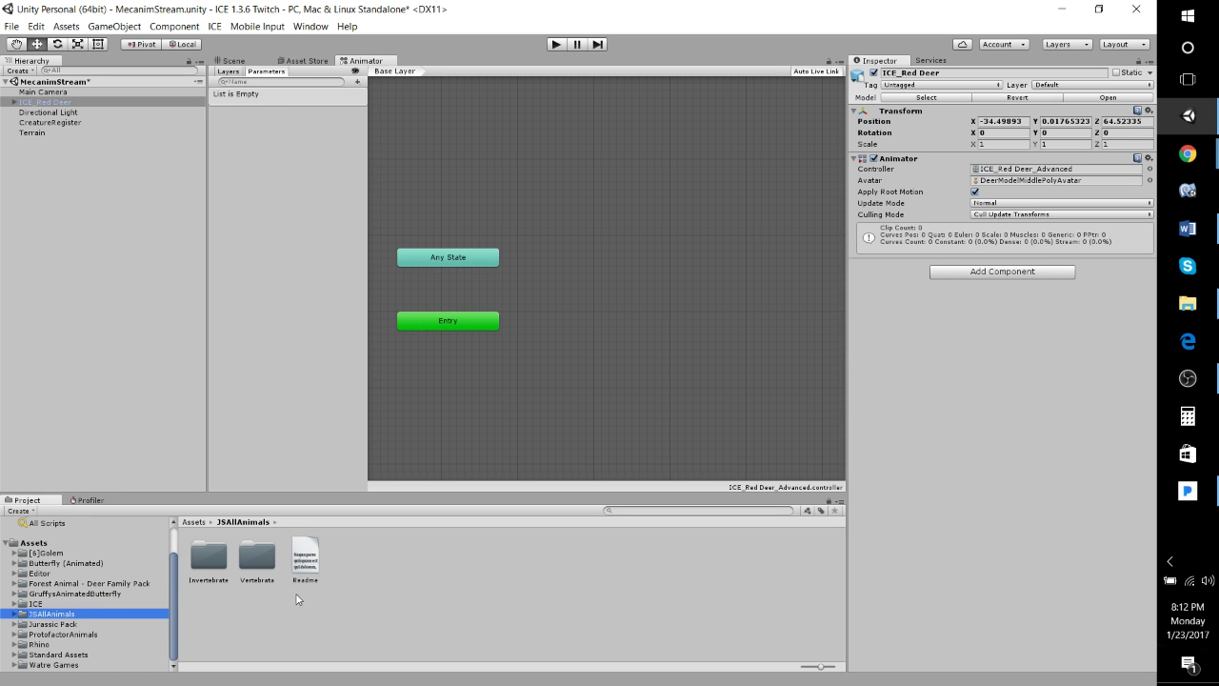
{"action": "double_click", "coordinate": [254, 560]}
{"action": "double_click", "coordinate": [352, 556]}
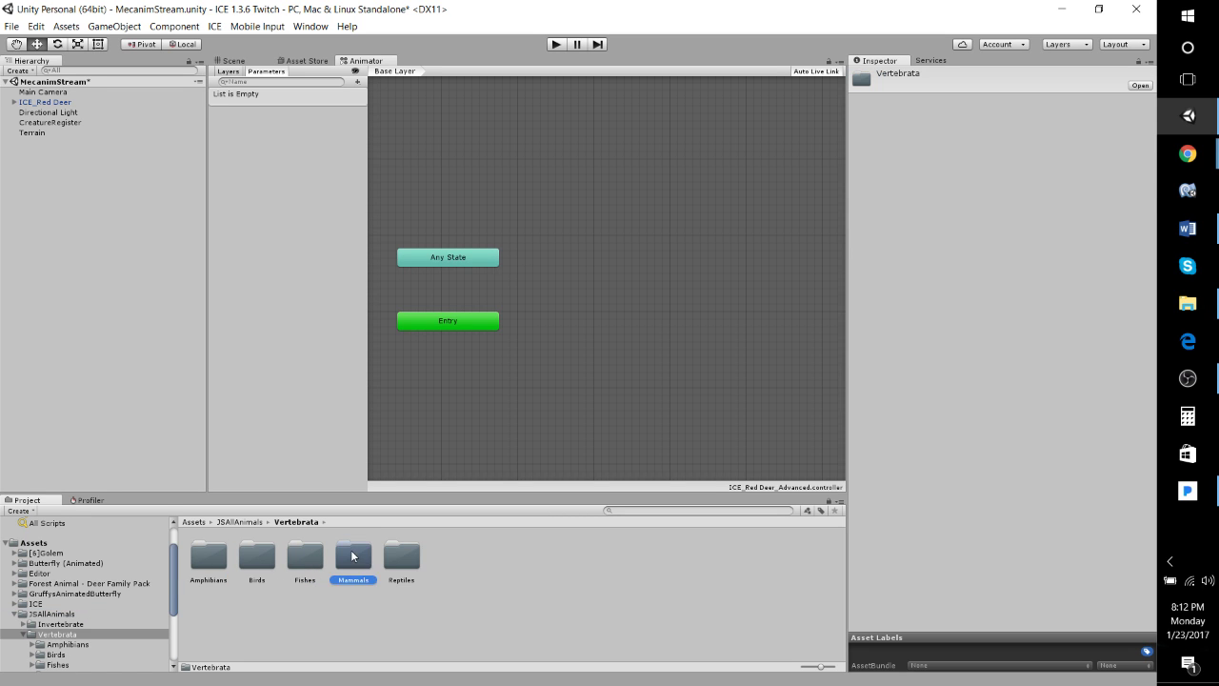
{"action": "double_click", "coordinate": [260, 558]}
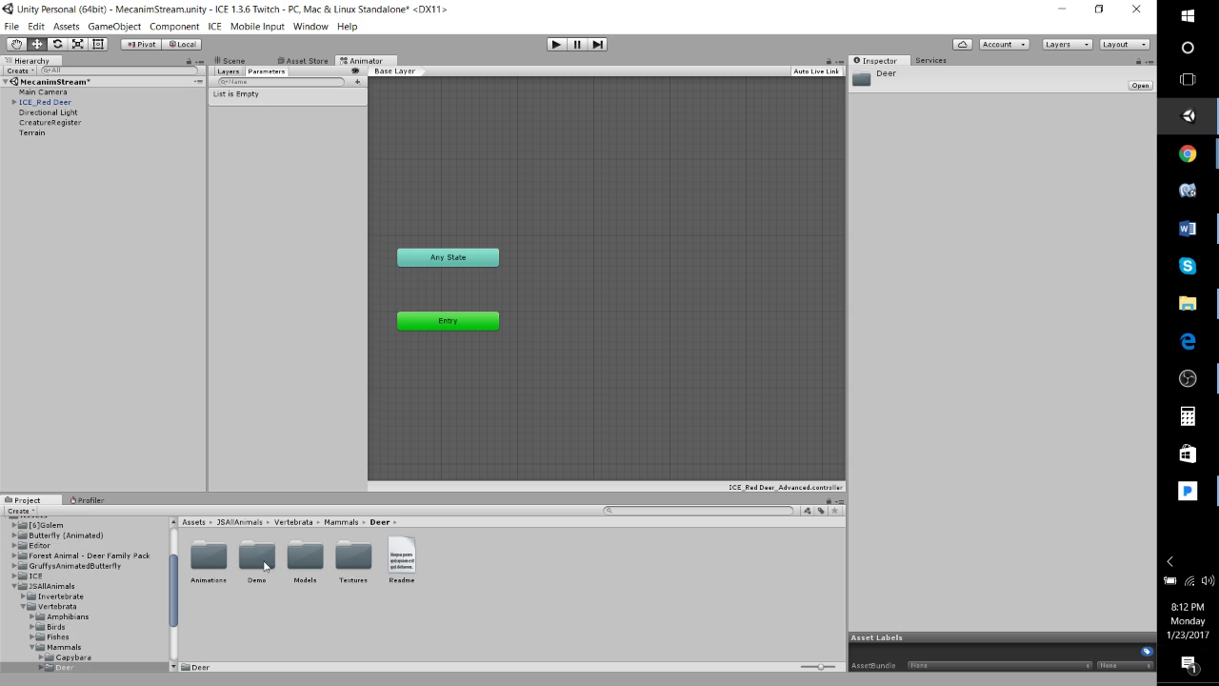
{"action": "double_click", "coordinate": [209, 555]}
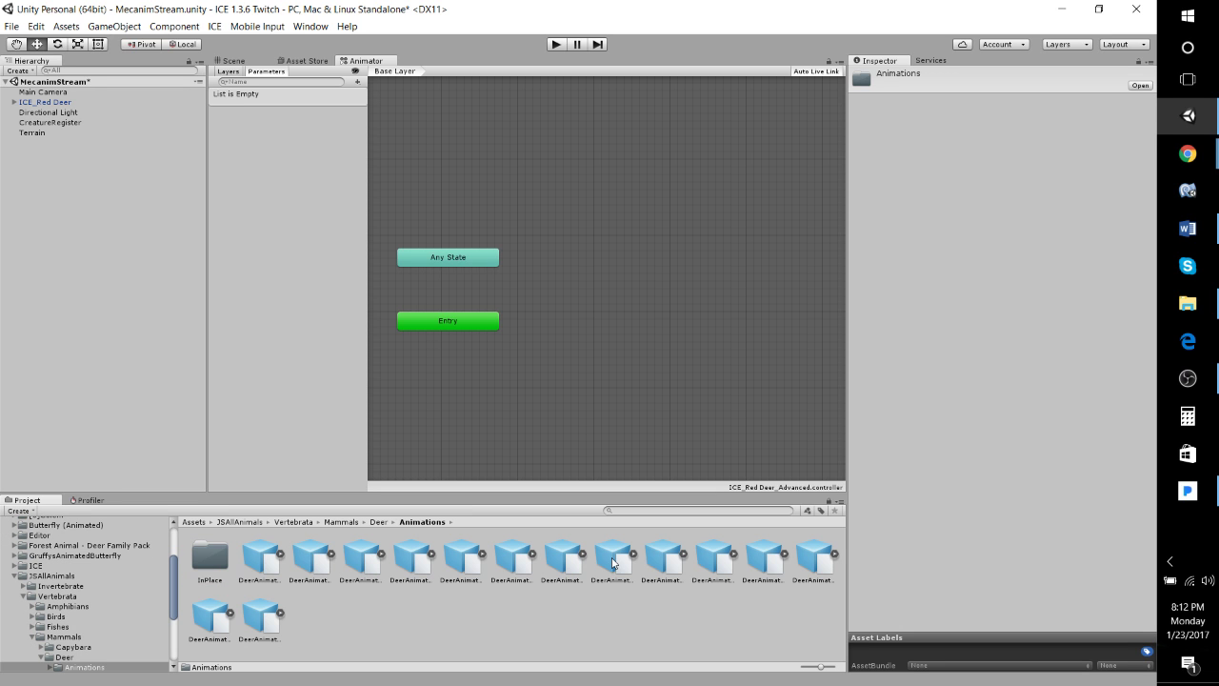
Find the DeerAnimationsGallop file and add its GallopForward clip as a state in the graph, positioned above and beside Any State.
{"action": "left_click", "coordinate": [270, 566]}
{"action": "left_click", "coordinate": [318, 565]}
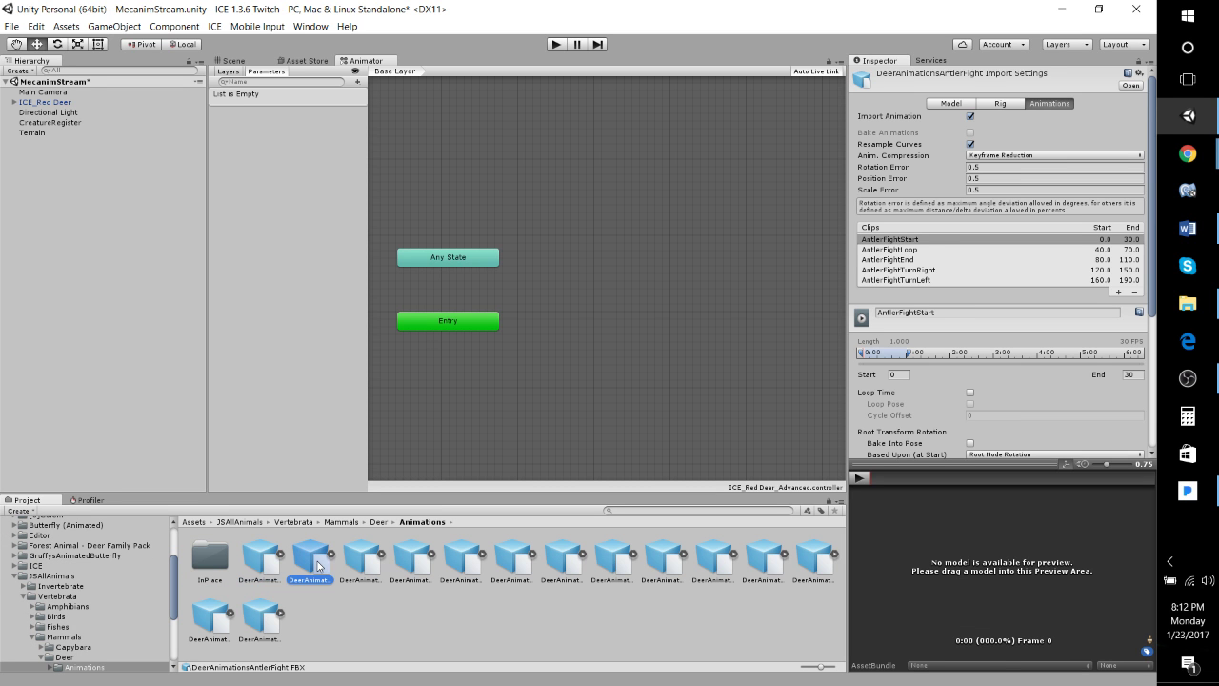
{"action": "left_click", "coordinate": [367, 563]}
{"action": "left_click", "coordinate": [429, 559]}
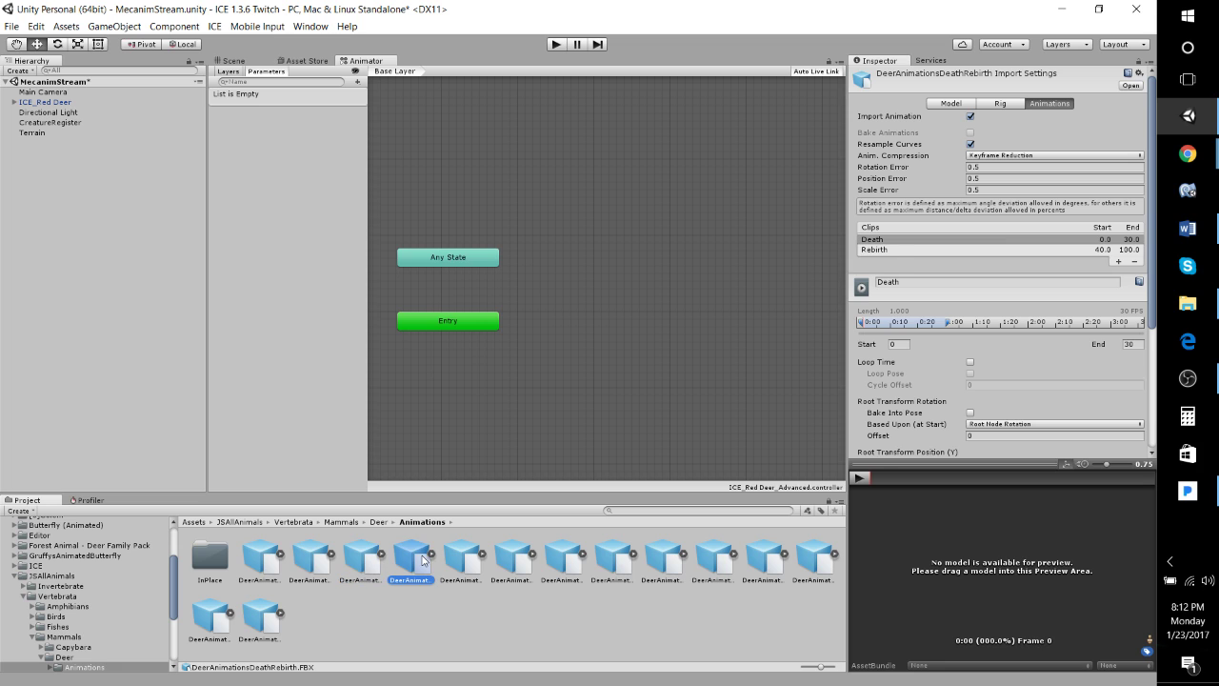
{"action": "left_click", "coordinate": [500, 570]}
{"action": "left_click", "coordinate": [477, 566]}
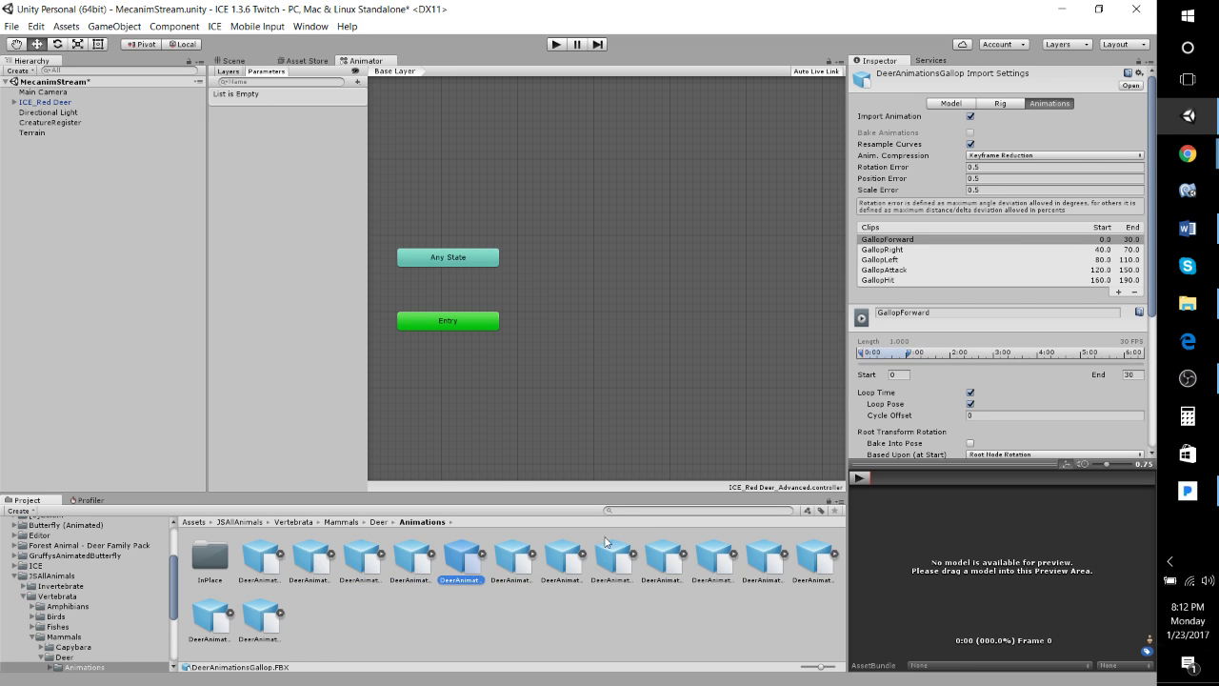
{"action": "left_click", "coordinate": [483, 555]}
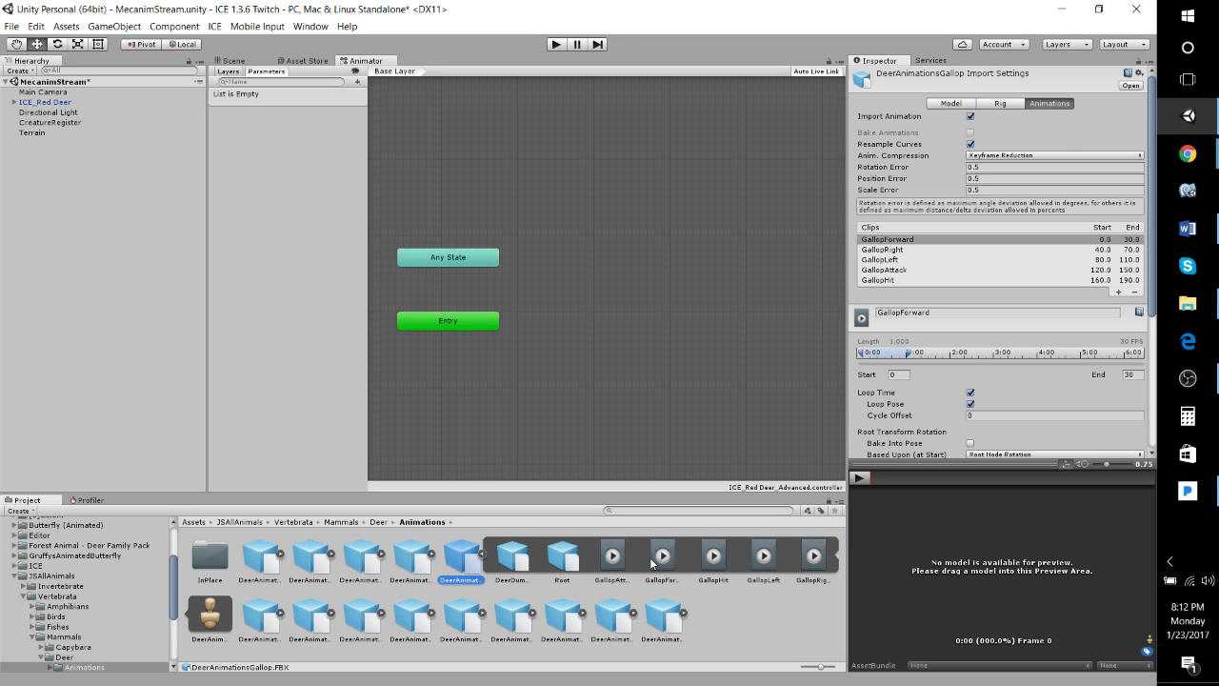
{"action": "left_click_drag", "start_coordinate": [652, 563], "coordinate": [644, 246]}
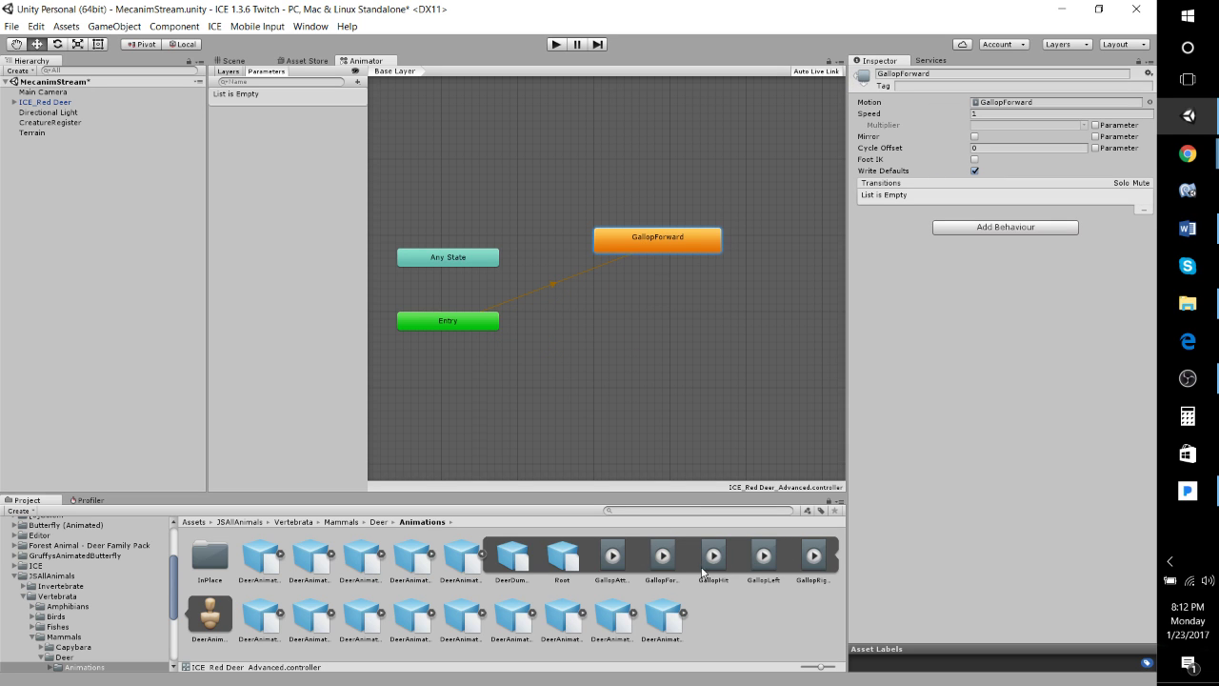
{"action": "left_click_drag", "start_coordinate": [664, 246], "coordinate": [655, 198]}
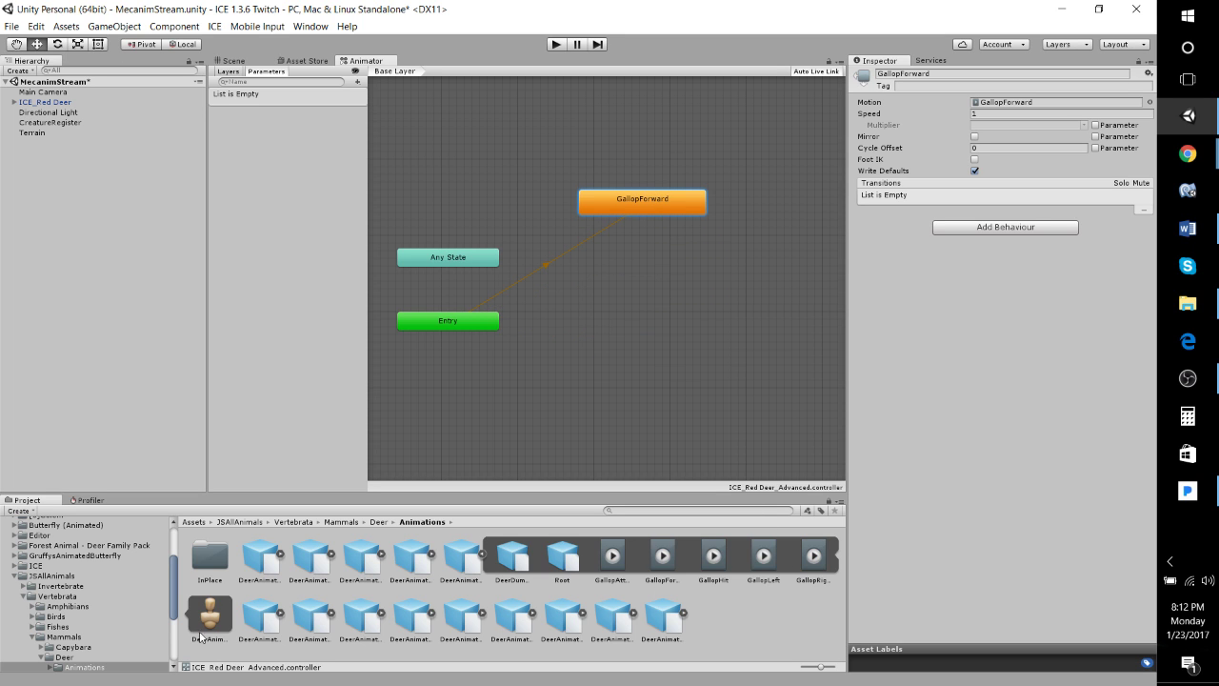
Add the Idle clip from the DeerAnimationsIdle file as a state below GallopForward.
{"action": "left_click", "coordinate": [270, 632]}
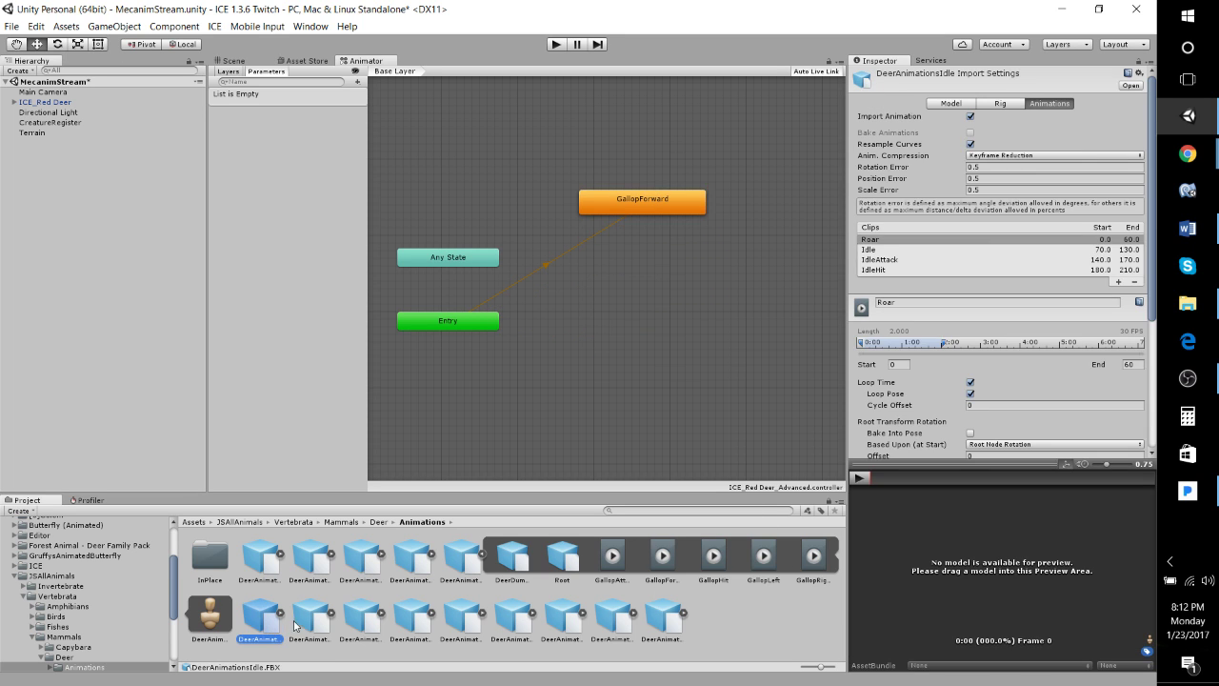
{"action": "left_click", "coordinate": [281, 615]}
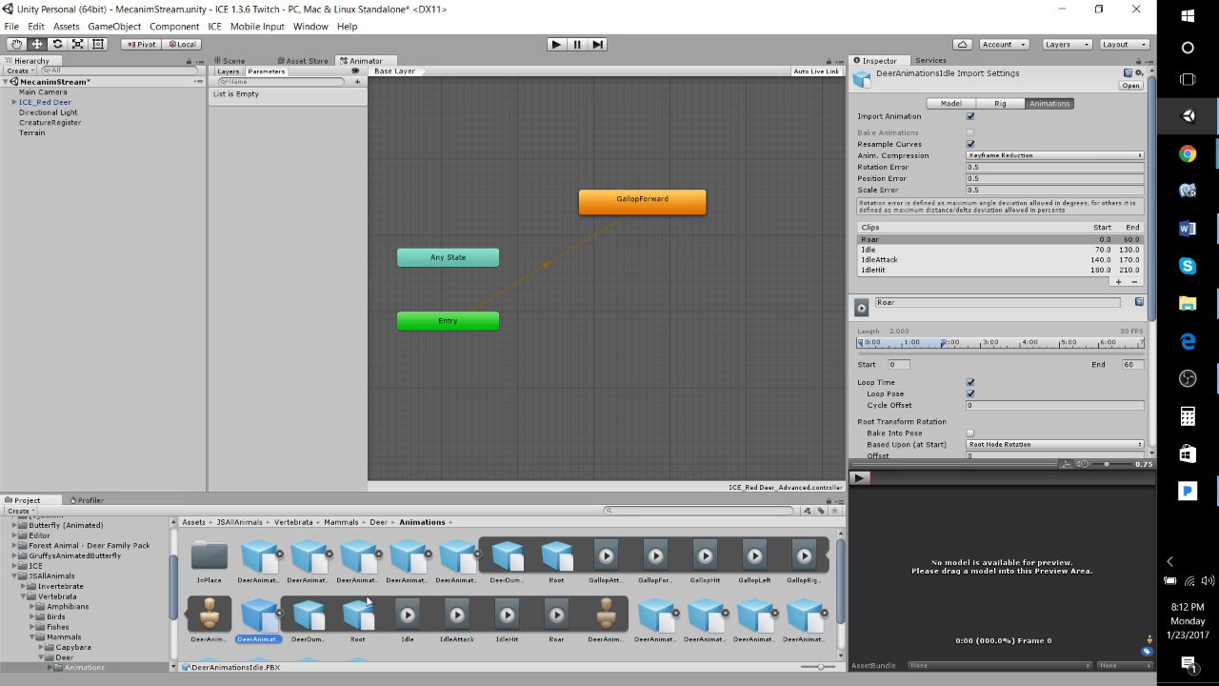
{"action": "left_click_drag", "start_coordinate": [407, 616], "coordinate": [645, 278]}
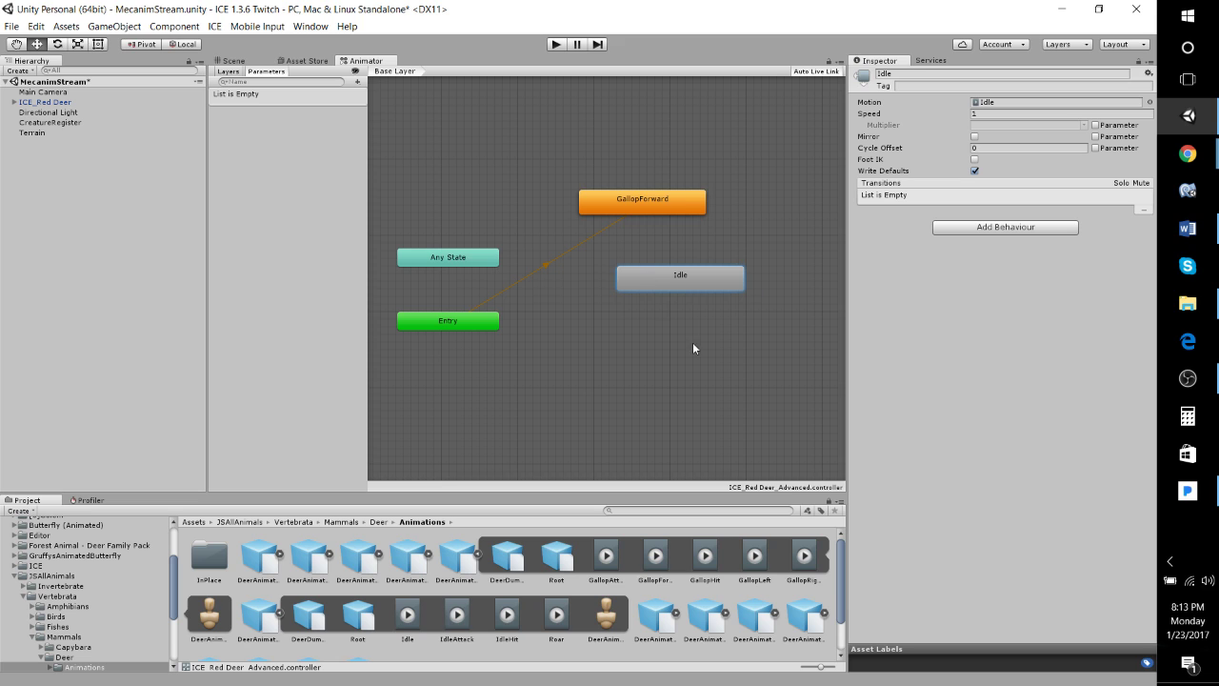
Find the DeerAnimationsWalk file and add its WalkForward clip as a state beside GallopForward in the graph.
{"action": "left_click", "coordinate": [282, 614]}
{"action": "left_click", "coordinate": [329, 615]}
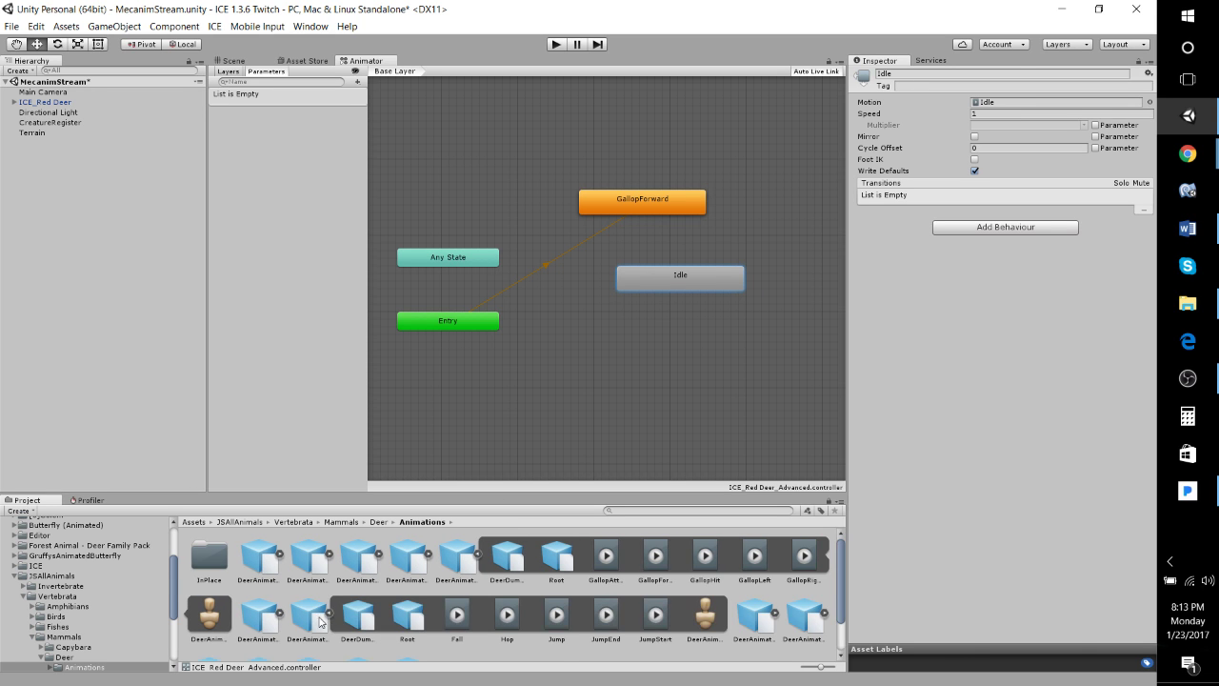
{"action": "left_click", "coordinate": [319, 619]}
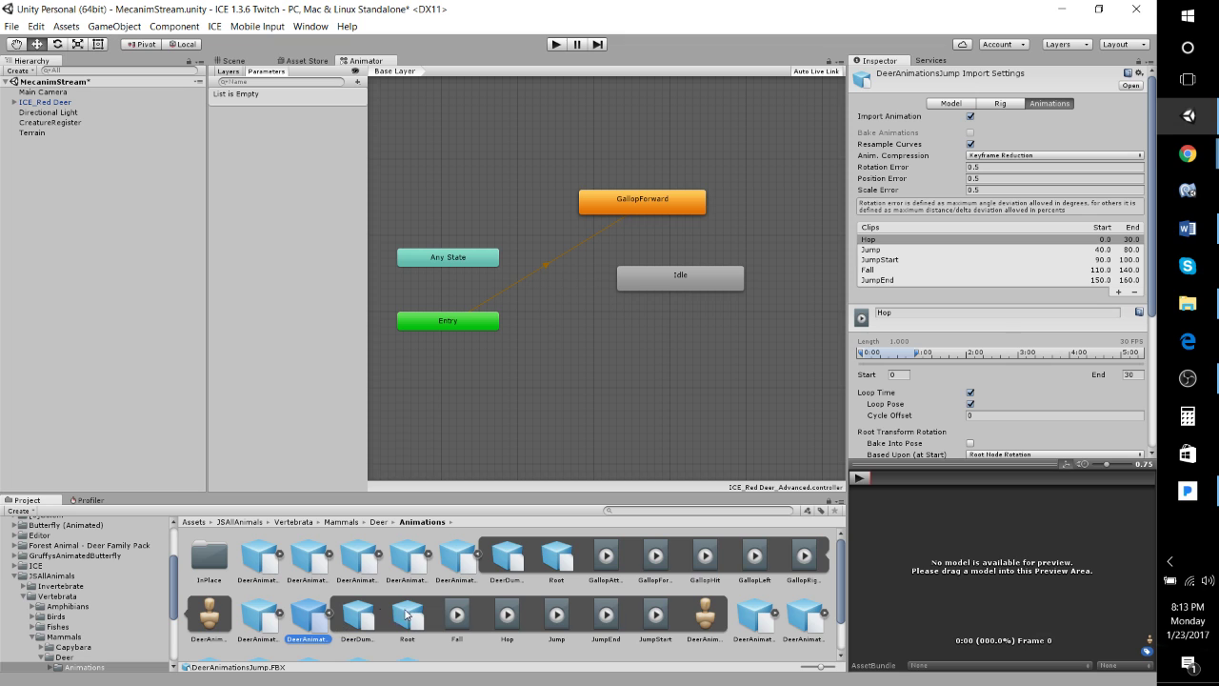
{"action": "left_click", "coordinate": [329, 617]}
{"action": "left_click", "coordinate": [359, 621]}
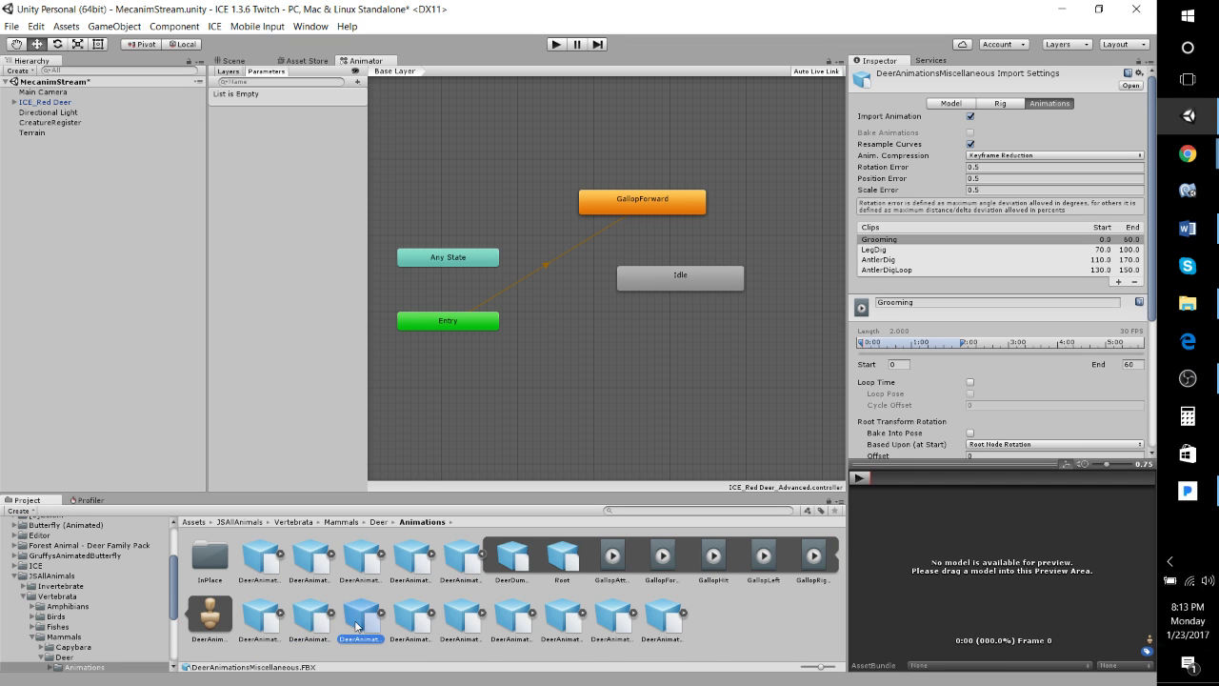
{"action": "left_click", "coordinate": [463, 620]}
{"action": "left_click", "coordinate": [522, 615]}
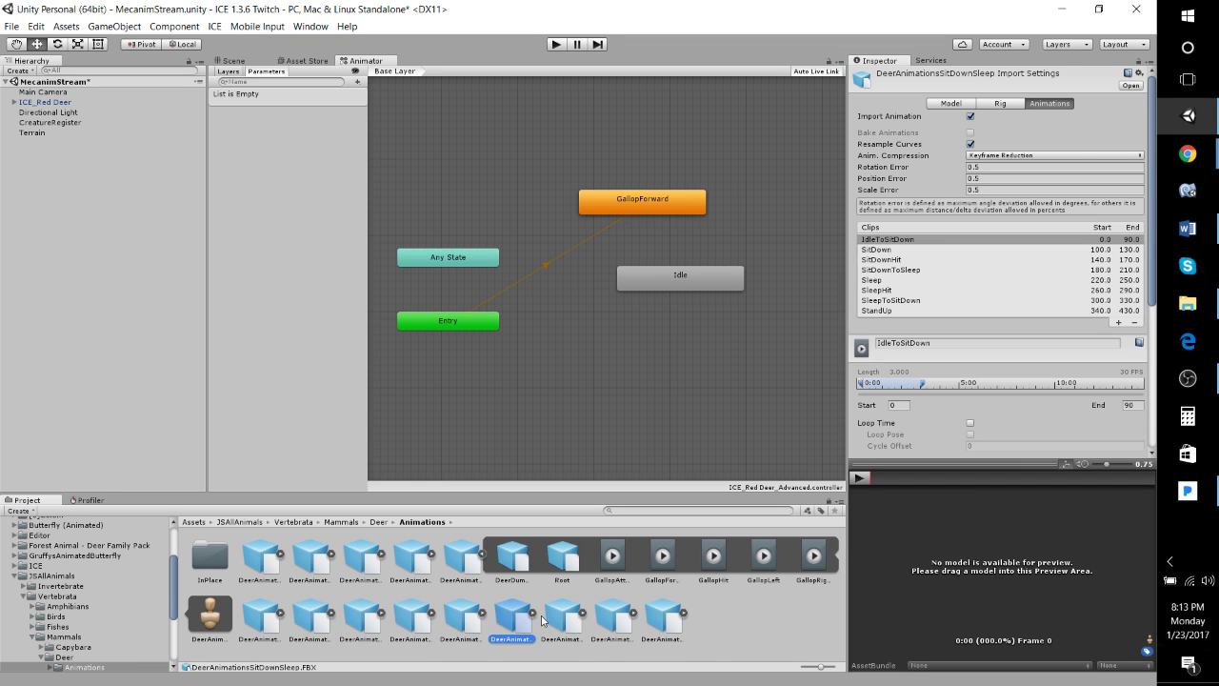
{"action": "left_click", "coordinate": [558, 622]}
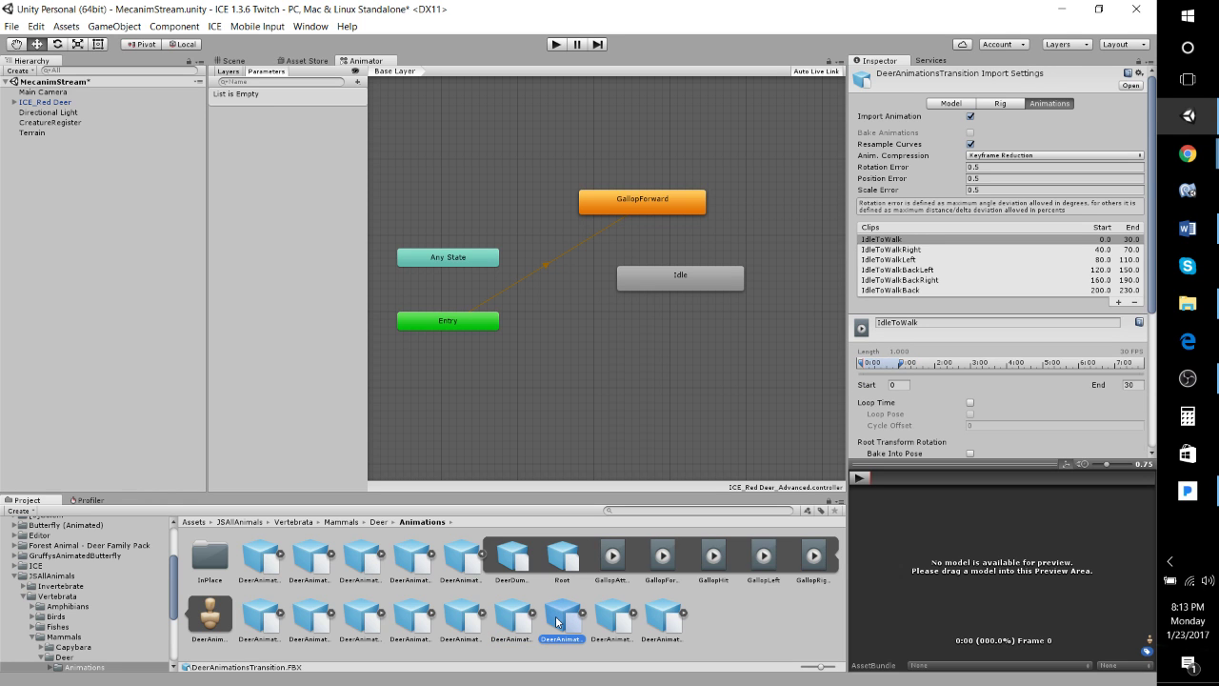
{"action": "left_click", "coordinate": [610, 619]}
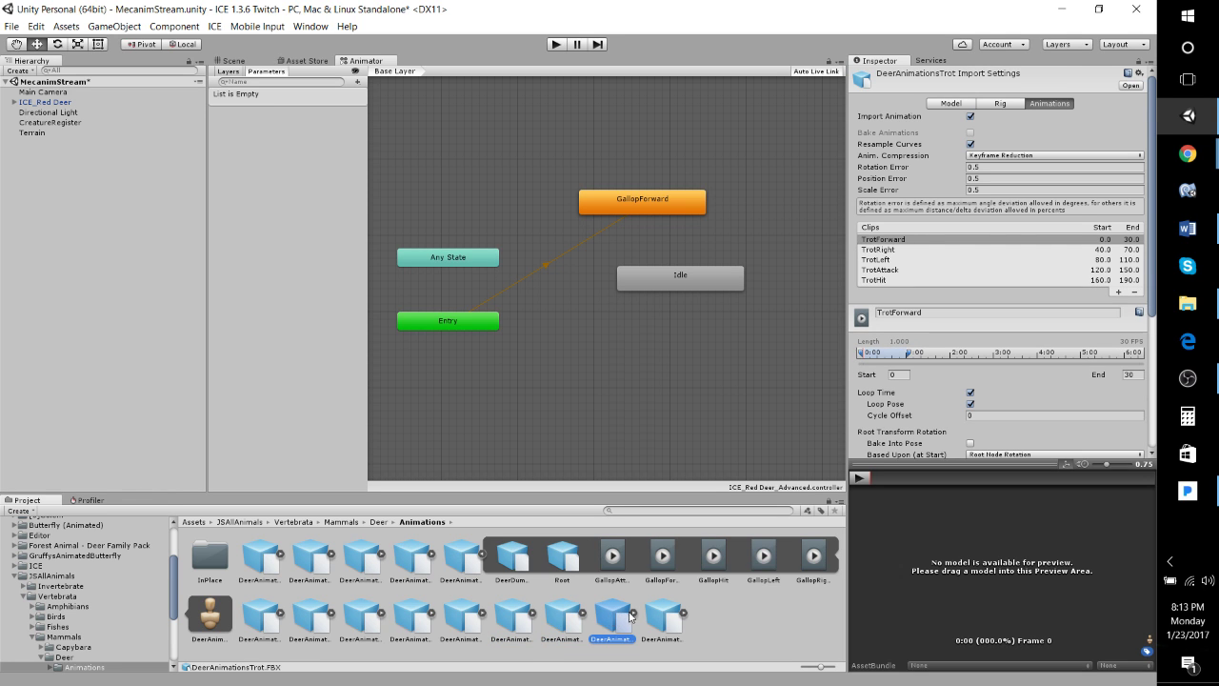
{"action": "left_click", "coordinate": [658, 615]}
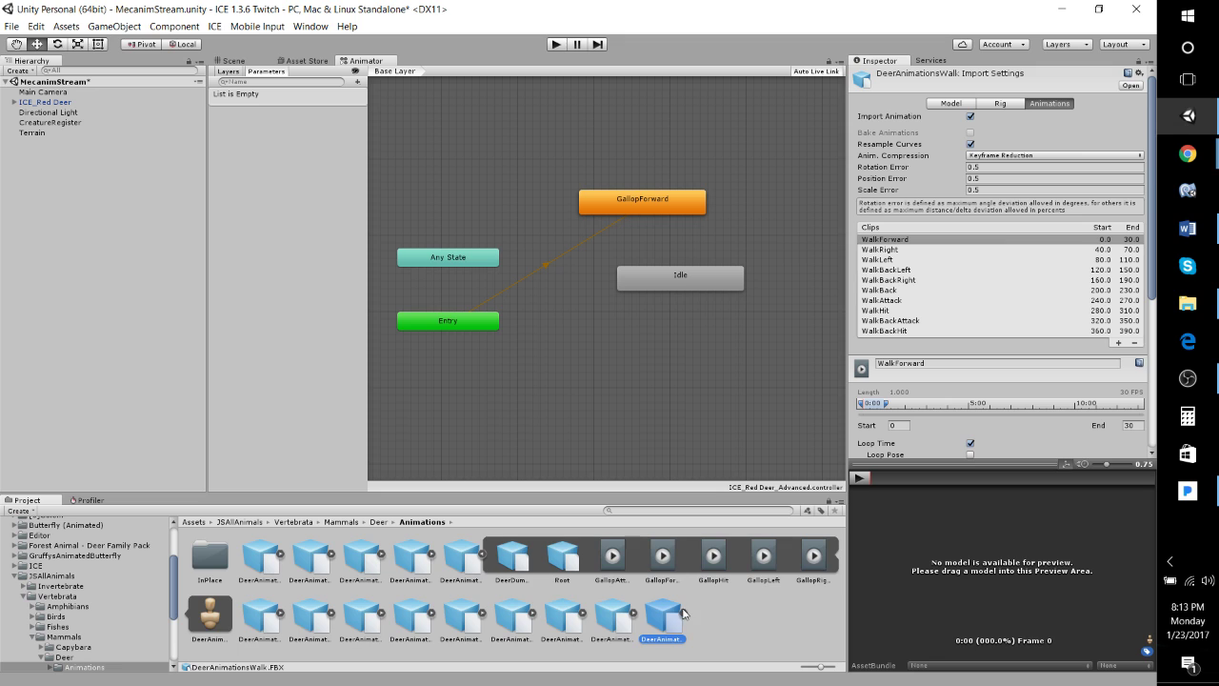
{"action": "left_click", "coordinate": [683, 612]}
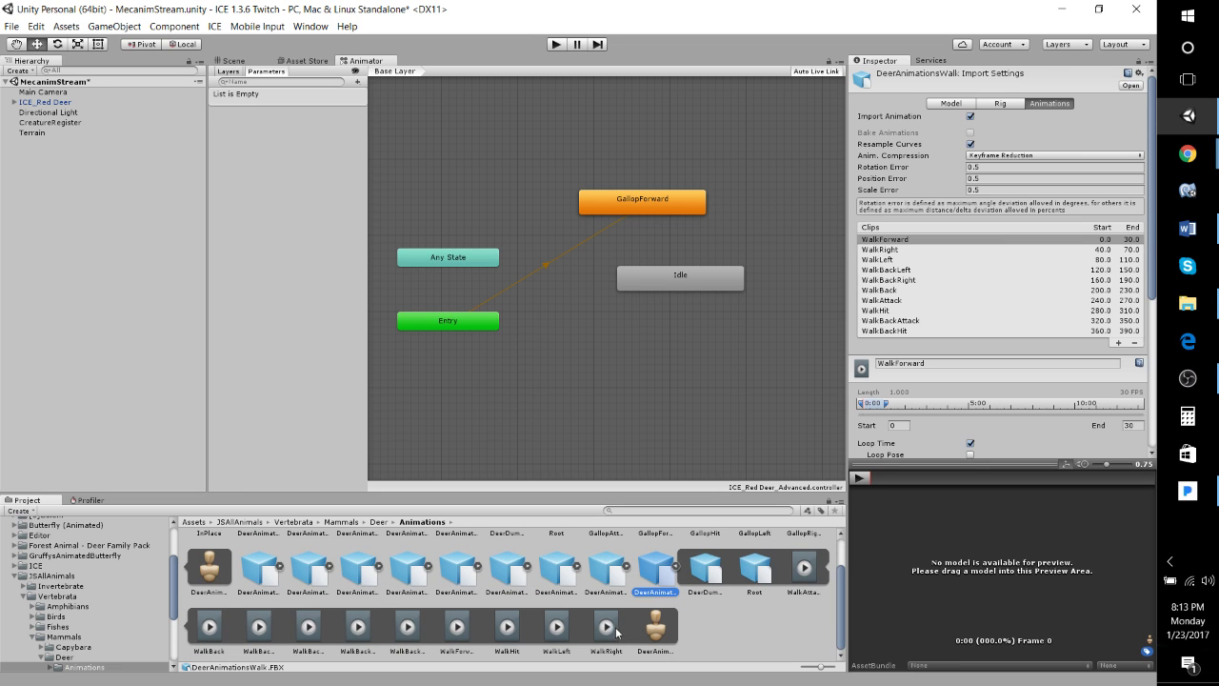
{"action": "left_click_drag", "start_coordinate": [458, 627], "coordinate": [758, 182]}
Spread out the states by moving GallopForward away from WalkForward and shifting Idle slightly toward Any State.
{"action": "left_click", "coordinate": [641, 200]}
{"action": "left_click_drag", "start_coordinate": [642, 200], "coordinate": [580, 178]}
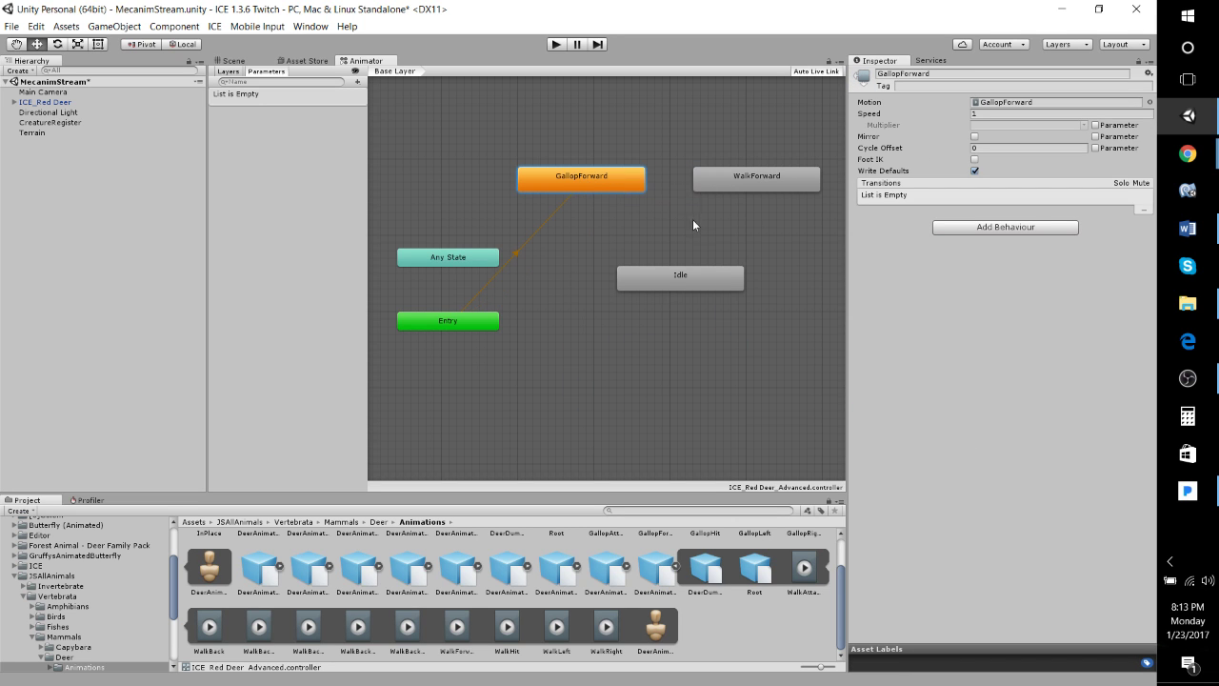
{"action": "left_click_drag", "start_coordinate": [675, 273], "coordinate": [650, 271]}
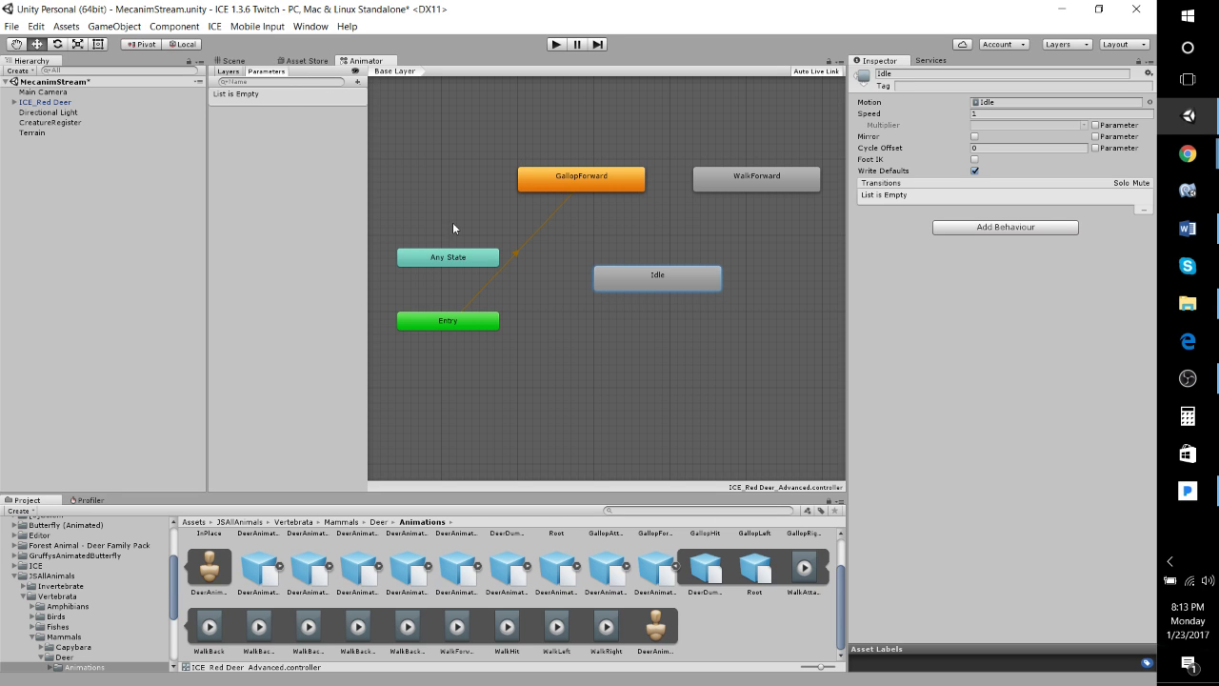
Add a float parameter named Forward Speed to the animator controller.
{"action": "left_click", "coordinate": [256, 80]}
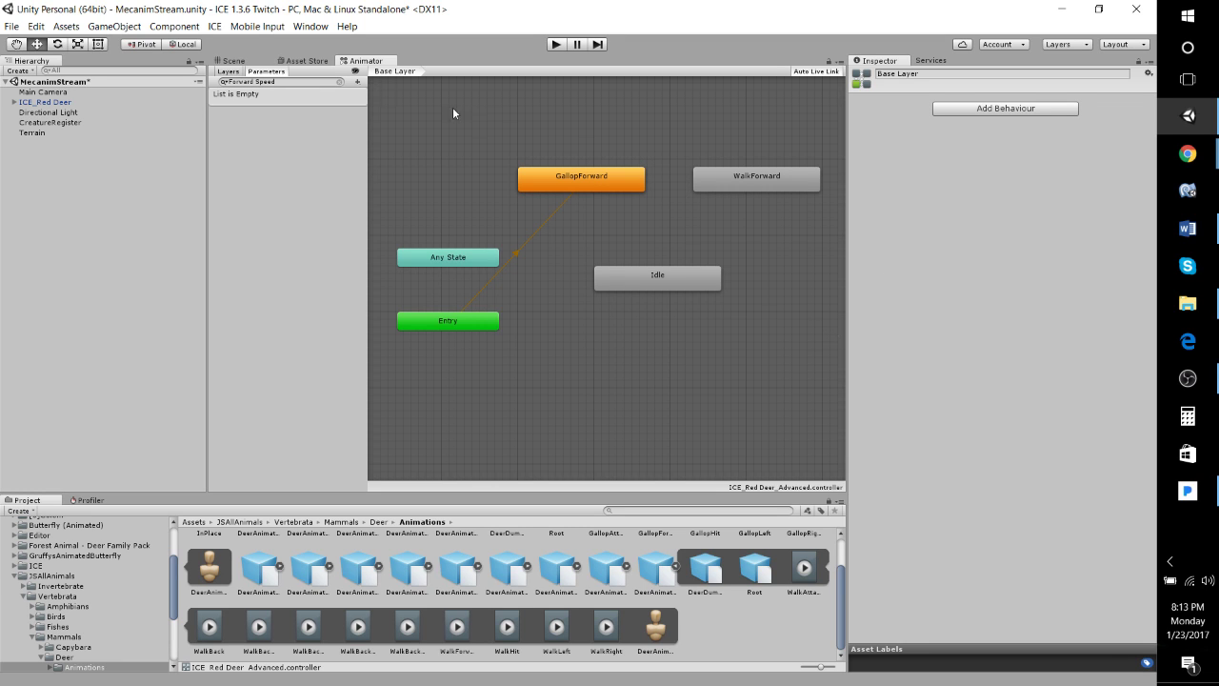
{"action": "left_click", "coordinate": [359, 82]}
{"action": "key", "text": "Escape"}
{"action": "left_click", "coordinate": [342, 82]}
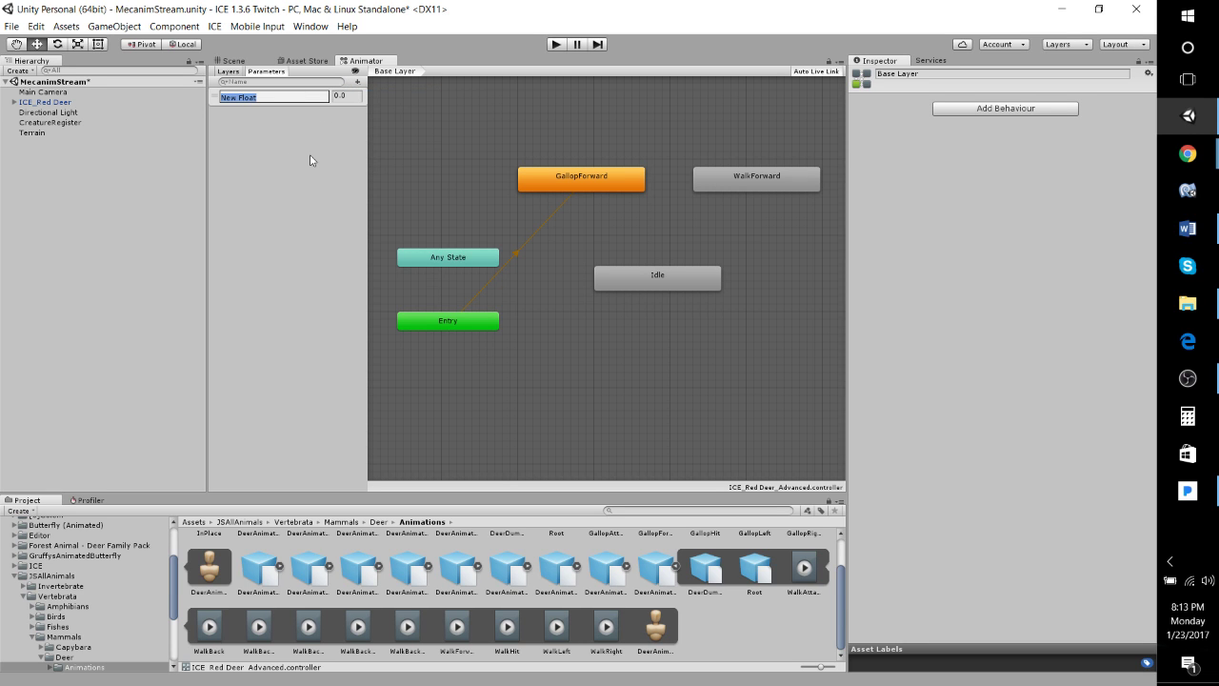
{"action": "type", "text": "Forward Speed"}
{"action": "key", "text": "Return"}
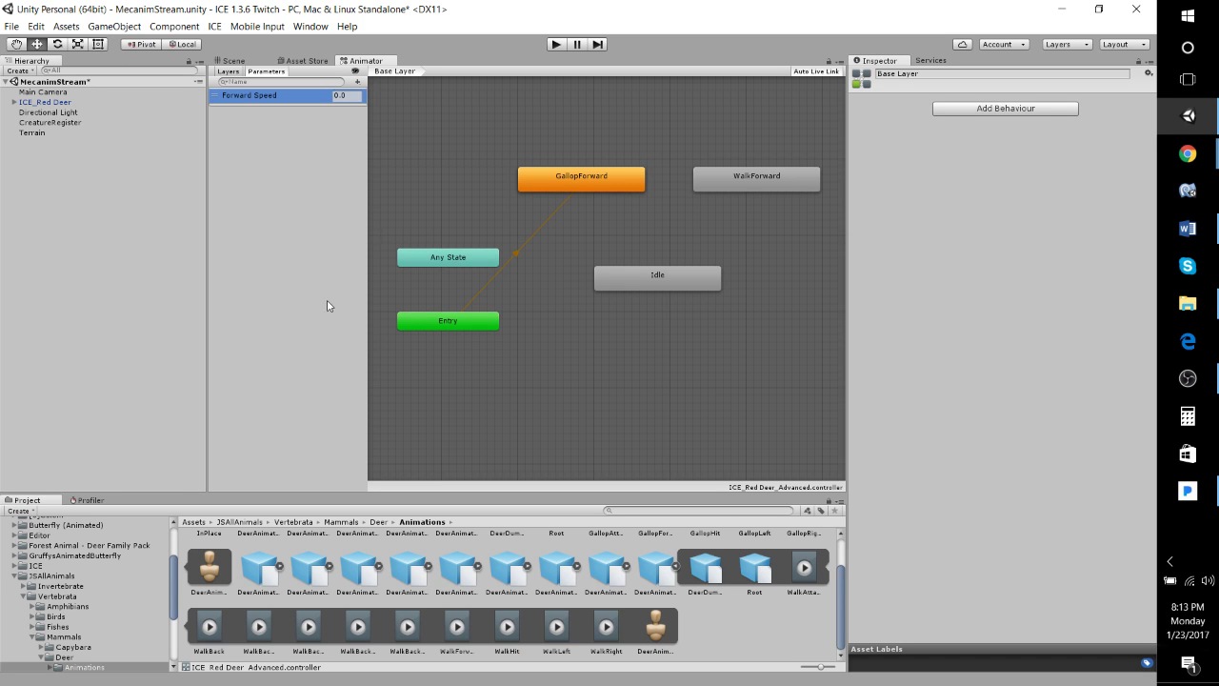
Add a second float parameter named Angular Speed.
{"action": "left_click", "coordinate": [358, 83]}
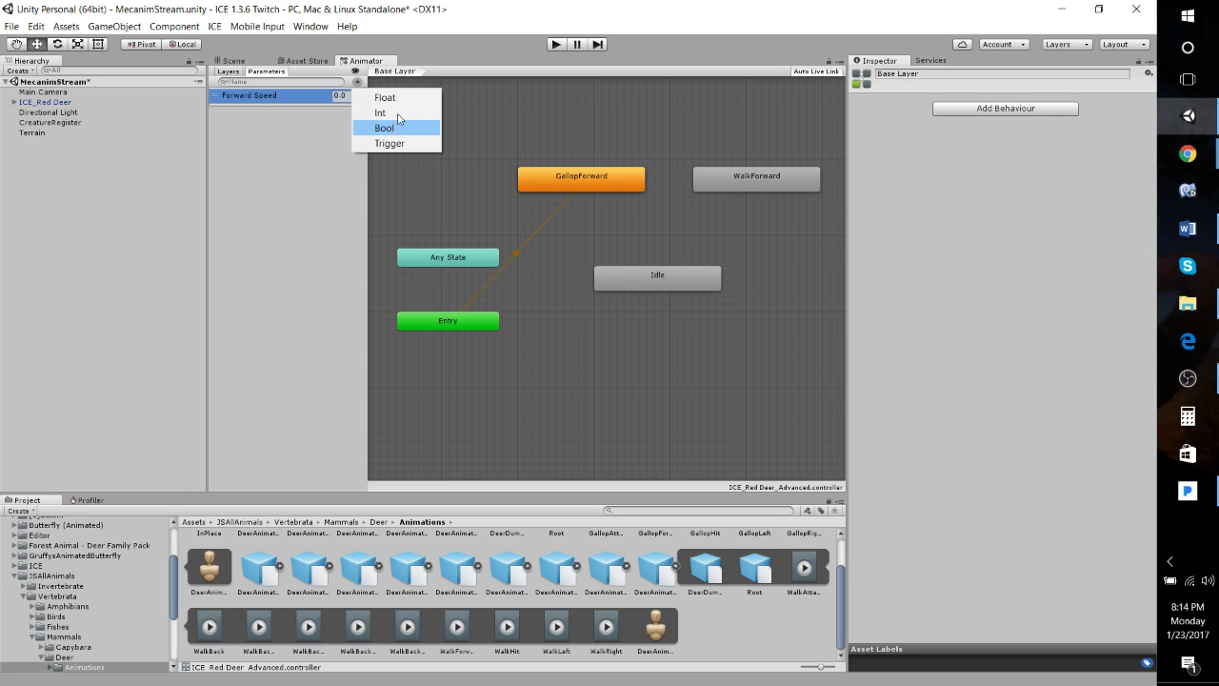
{"action": "left_click", "coordinate": [398, 97]}
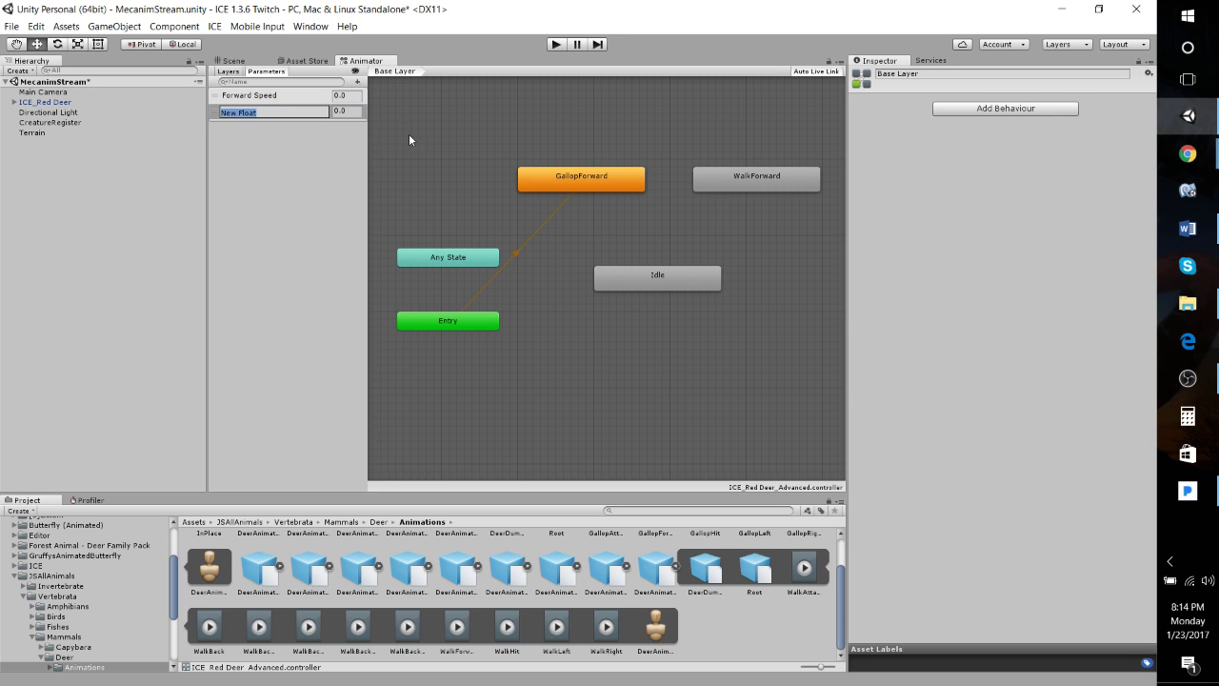
{"action": "type", "text": "Angular Speed"}
{"action": "key", "text": "Return"}
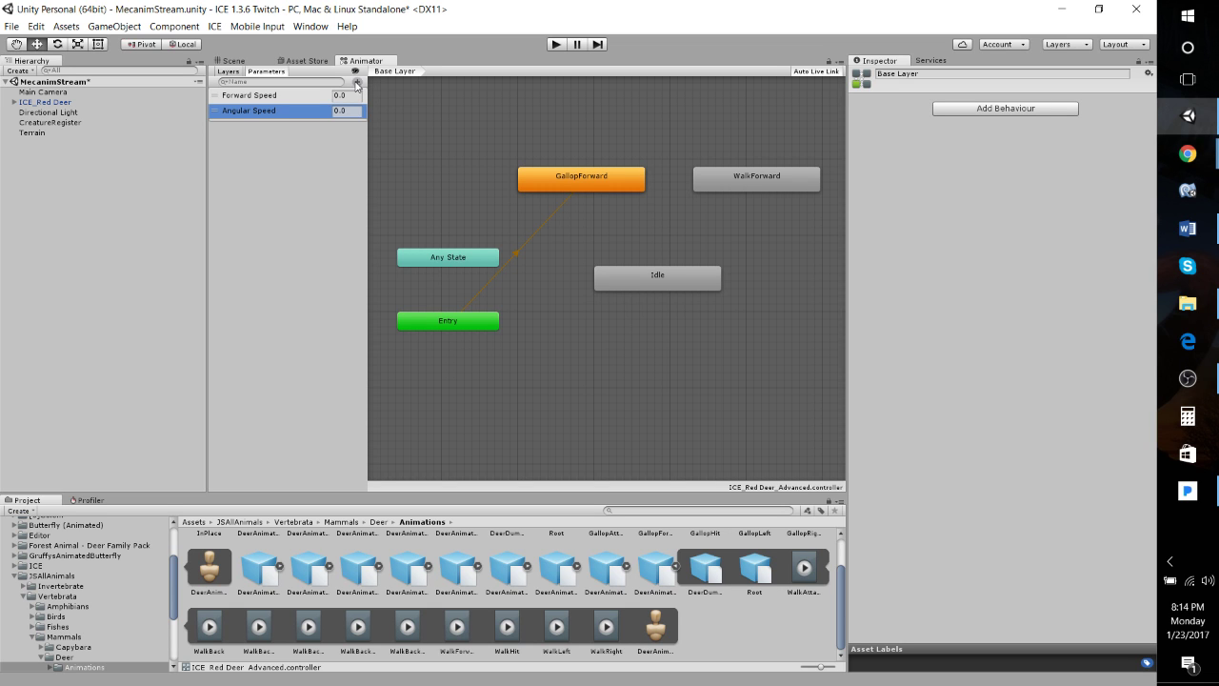
Add an integer parameter named IntData.
{"action": "left_click", "coordinate": [357, 83]}
{"action": "left_click", "coordinate": [371, 113]}
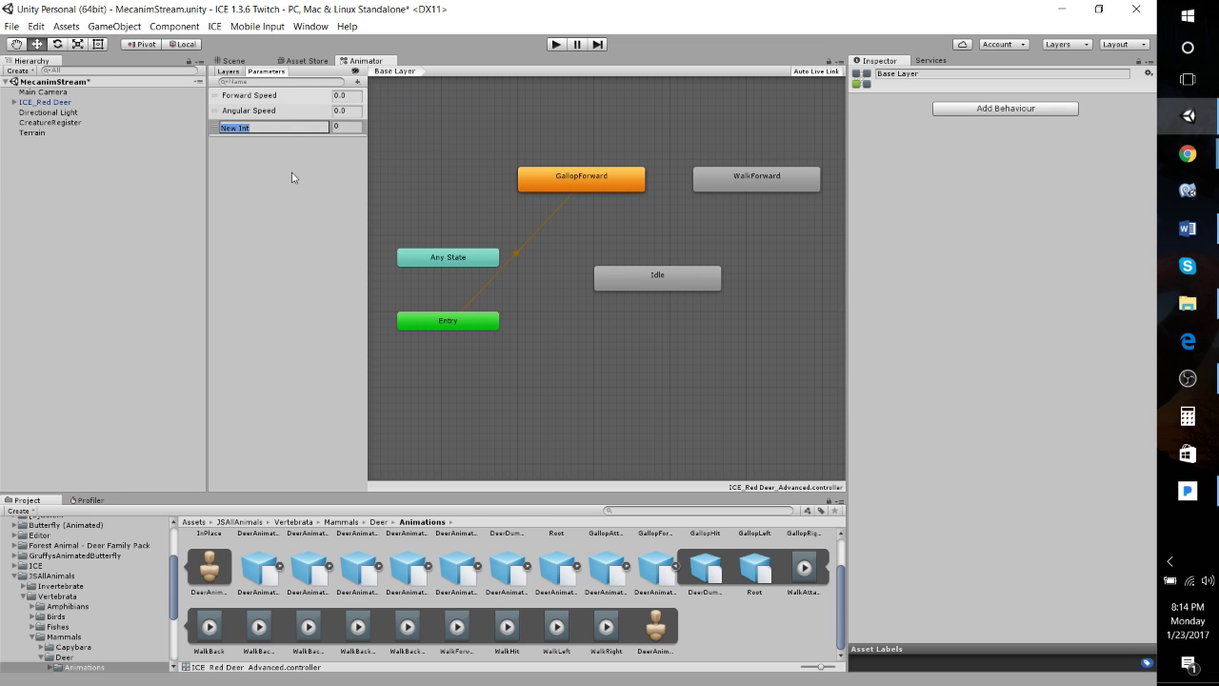
{"action": "type", "text": "f"}
{"action": "key", "text": "Return"}
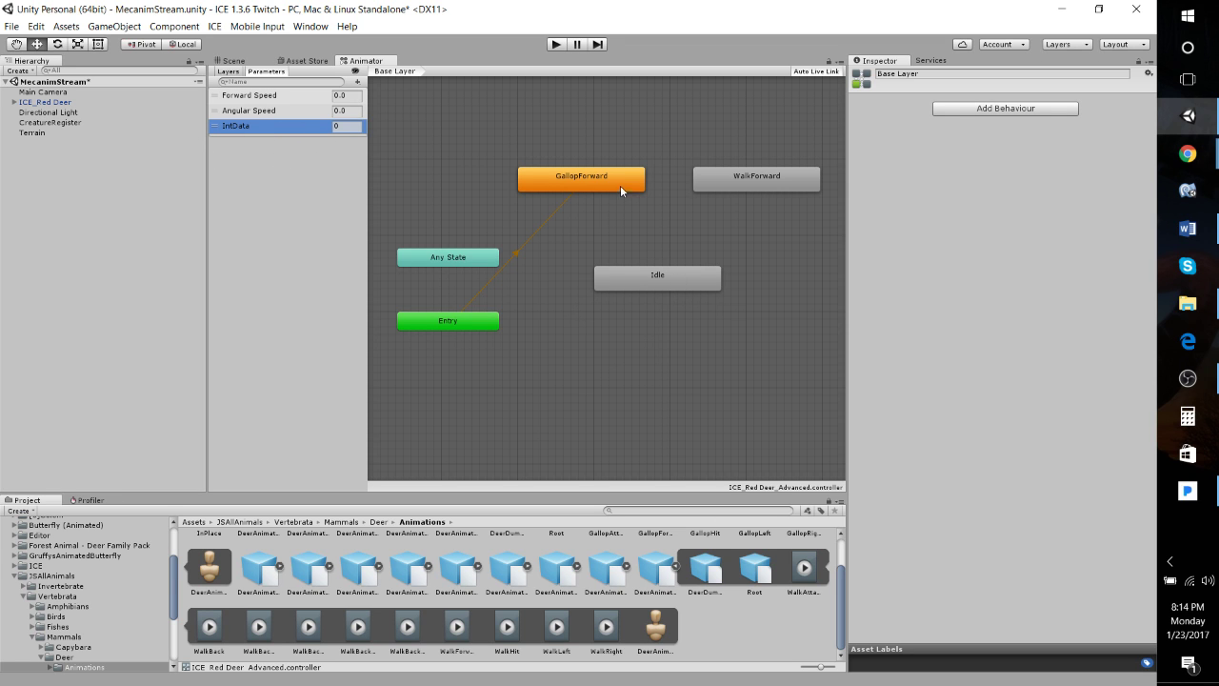
Rearrange the graph with Any State below Entry, GallopForward closer to Entry and Idle slightly lower.
{"action": "left_click_drag", "start_coordinate": [620, 185], "coordinate": [571, 193]}
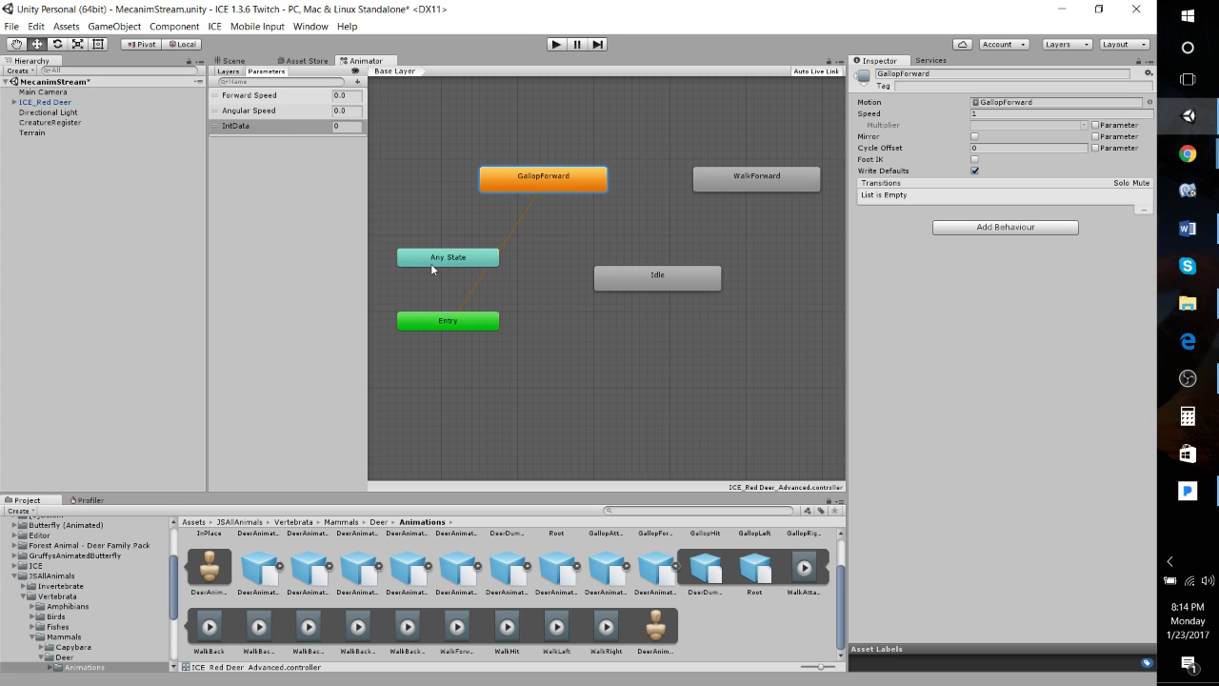
{"action": "left_click_drag", "start_coordinate": [431, 263], "coordinate": [399, 361]}
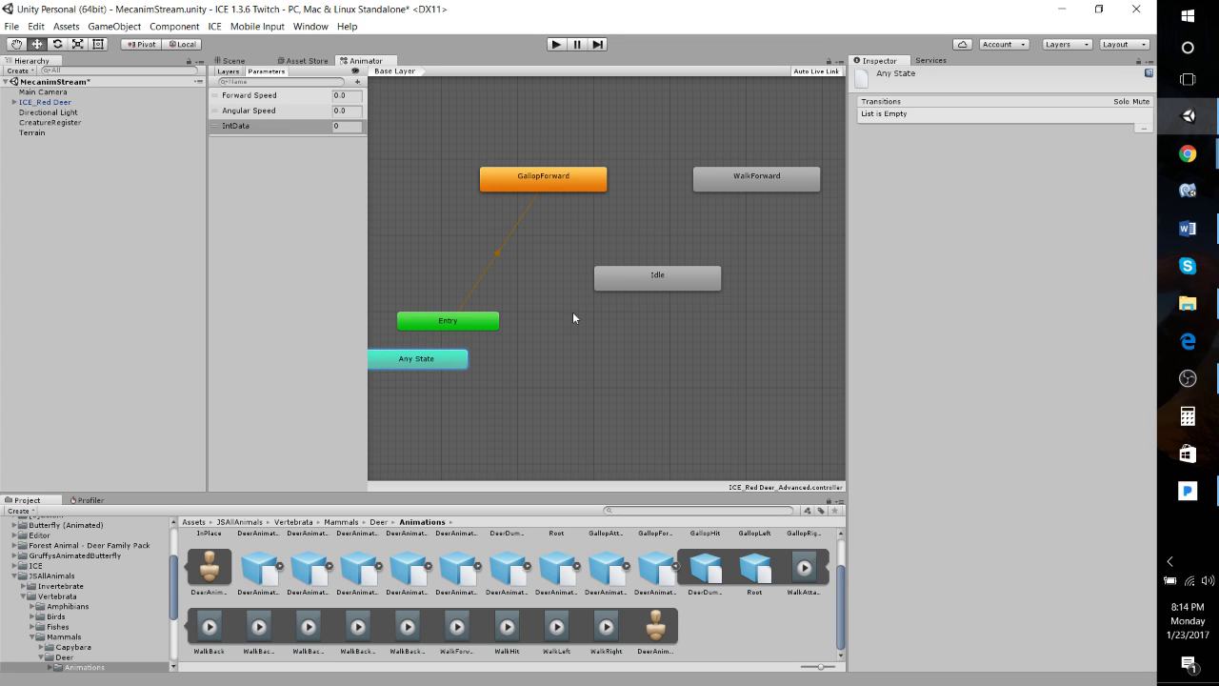
{"action": "left_click_drag", "start_coordinate": [643, 282], "coordinate": [622, 296]}
Create a transition from Idle to WalkForward.
{"action": "right_click", "coordinate": [634, 299]}
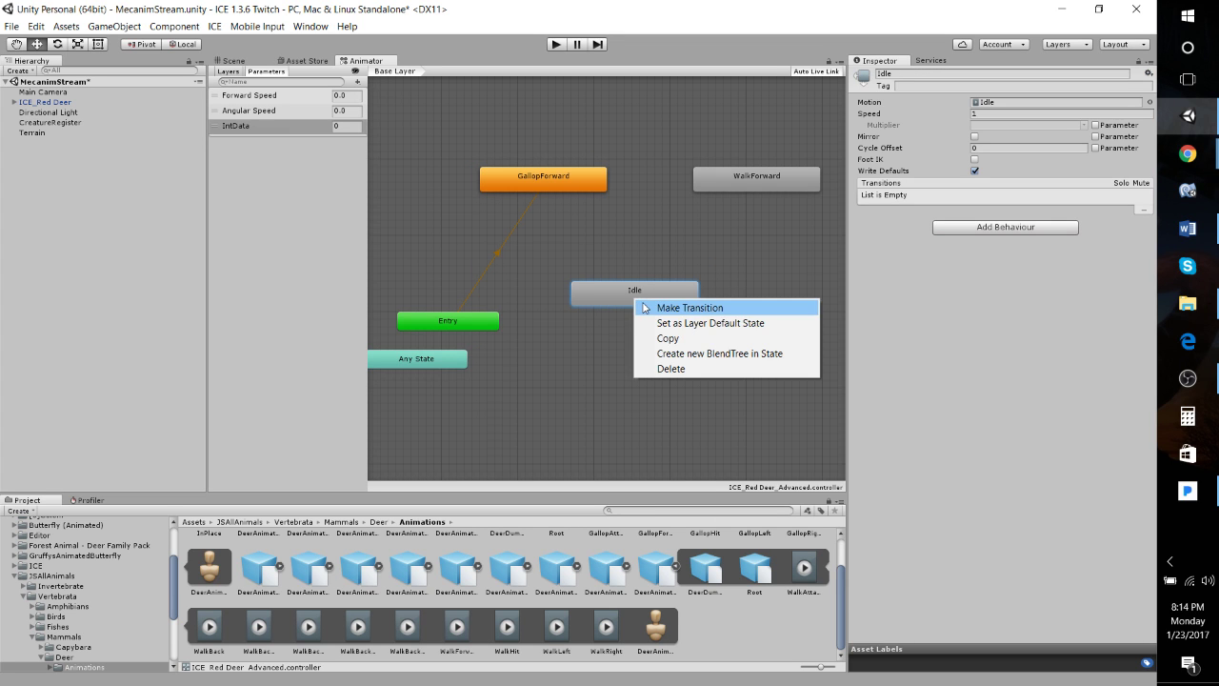
{"action": "left_click", "coordinate": [645, 307]}
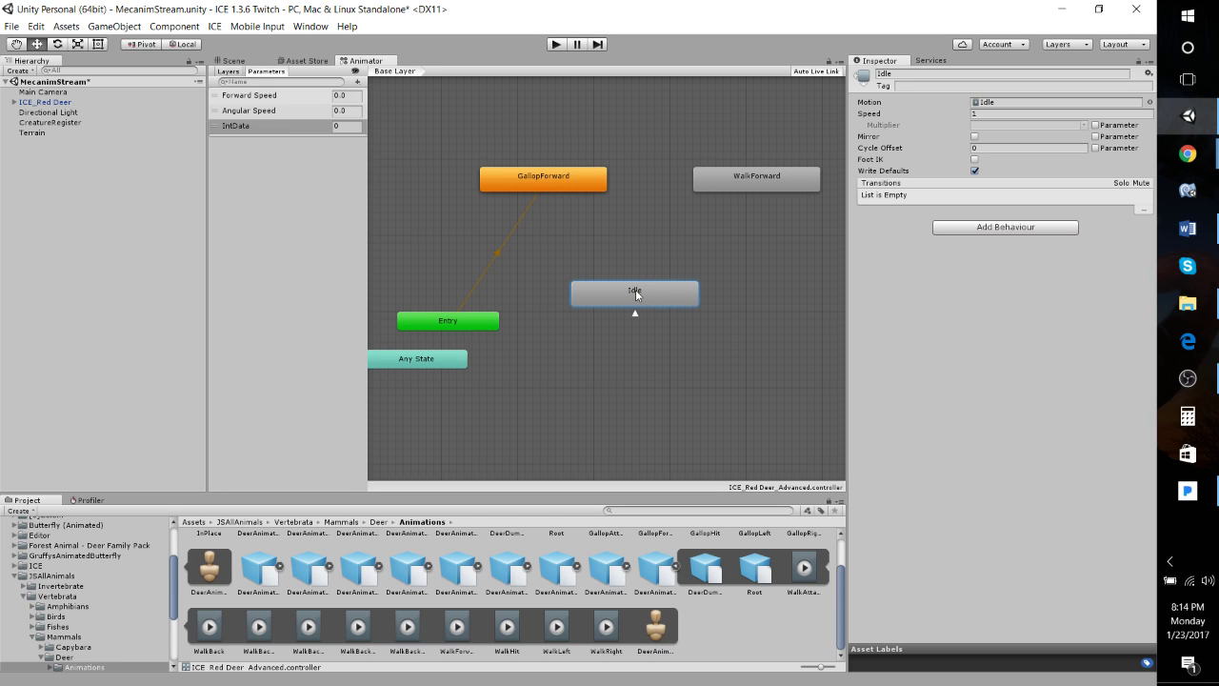
{"action": "left_click", "coordinate": [750, 184]}
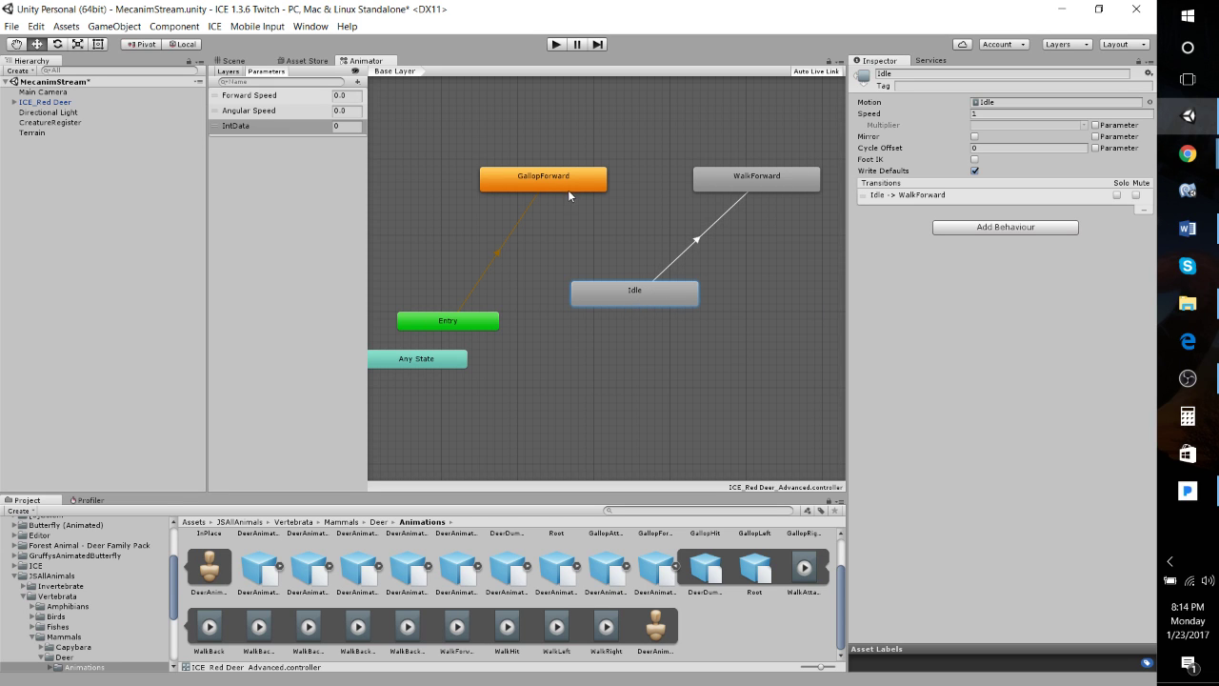
Stack WalkForward and GallopForward in a column above Idle and create a transition from WalkForward to GallopForward.
{"action": "left_click_drag", "start_coordinate": [770, 180], "coordinate": [652, 224]}
{"action": "left_click_drag", "start_coordinate": [563, 184], "coordinate": [654, 173]}
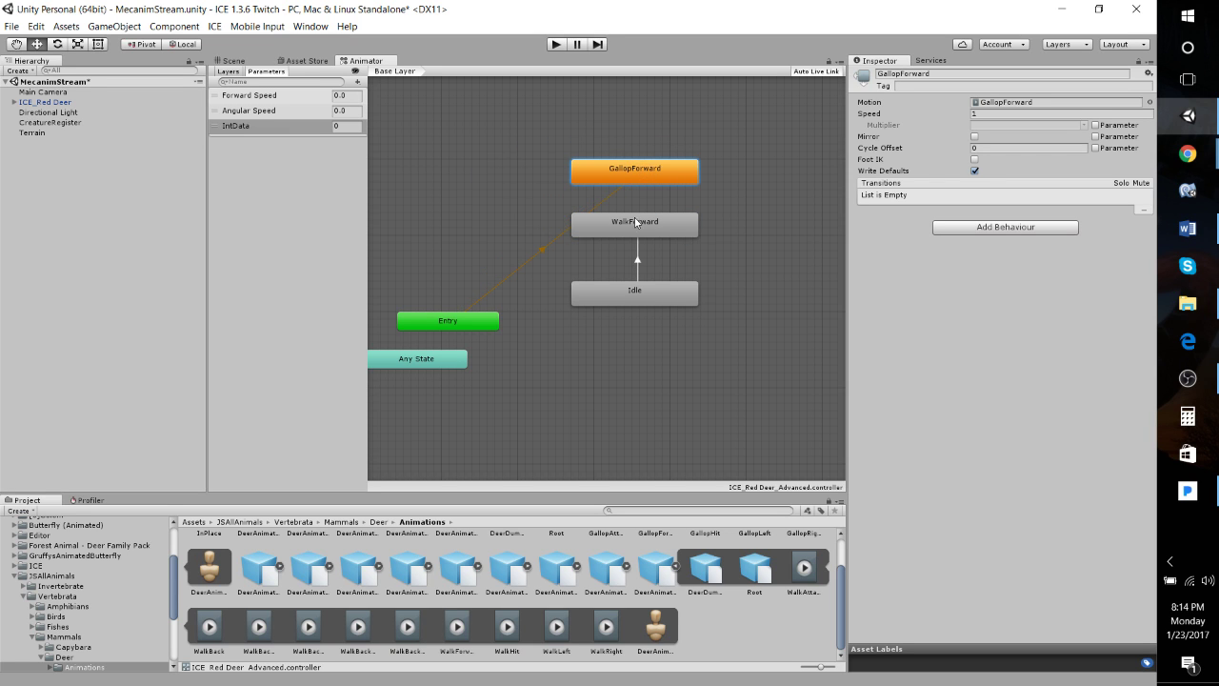
{"action": "right_click", "coordinate": [634, 225]}
{"action": "left_click", "coordinate": [684, 231]}
{"action": "left_click", "coordinate": [643, 169]}
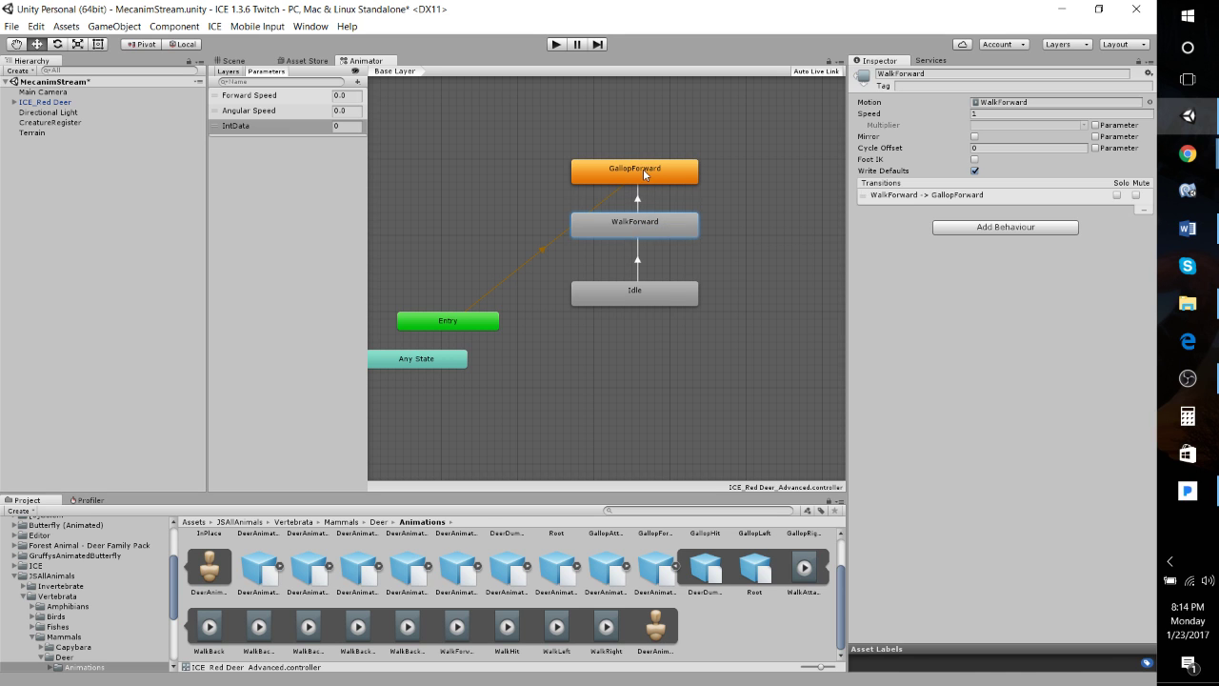
Move GallopForward higher above WalkForward and create a return transition from GallopForward to WalkForward.
{"action": "double_click", "coordinate": [643, 169]}
{"action": "left_click_drag", "start_coordinate": [648, 156], "coordinate": [645, 128]}
{"action": "right_click", "coordinate": [642, 139]}
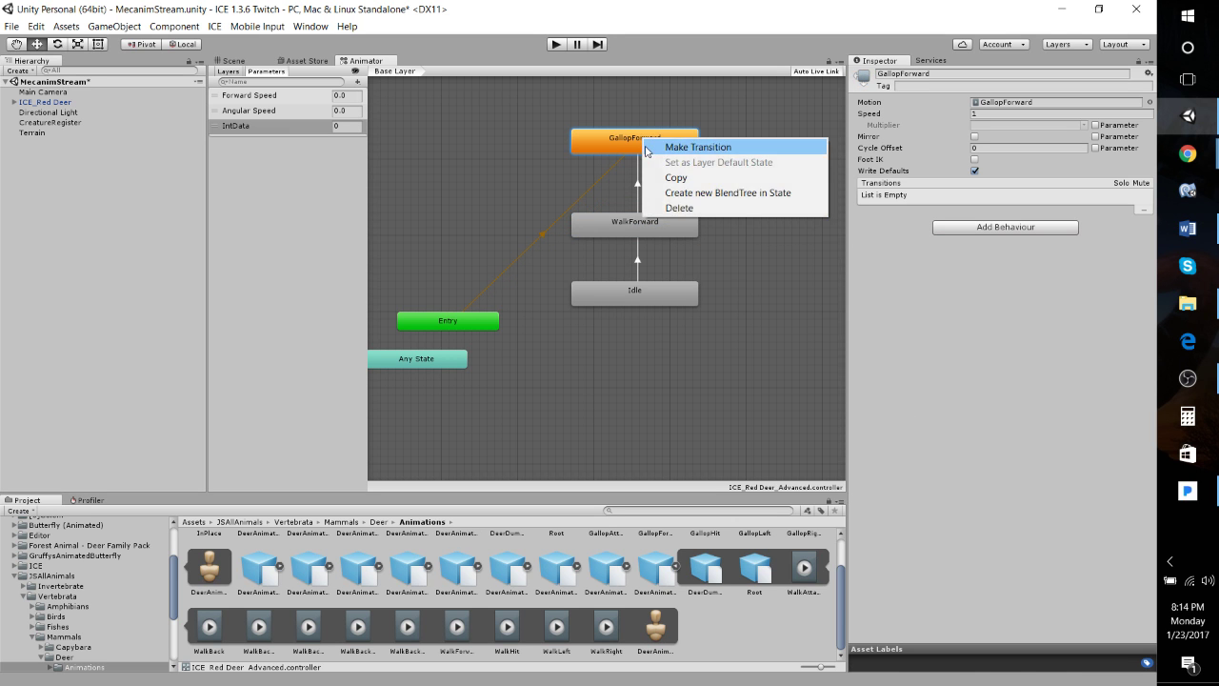
{"action": "left_click", "coordinate": [672, 147]}
{"action": "left_click", "coordinate": [612, 217]}
Create a return transition from WalkForward to Idle.
{"action": "left_click", "coordinate": [610, 227]}
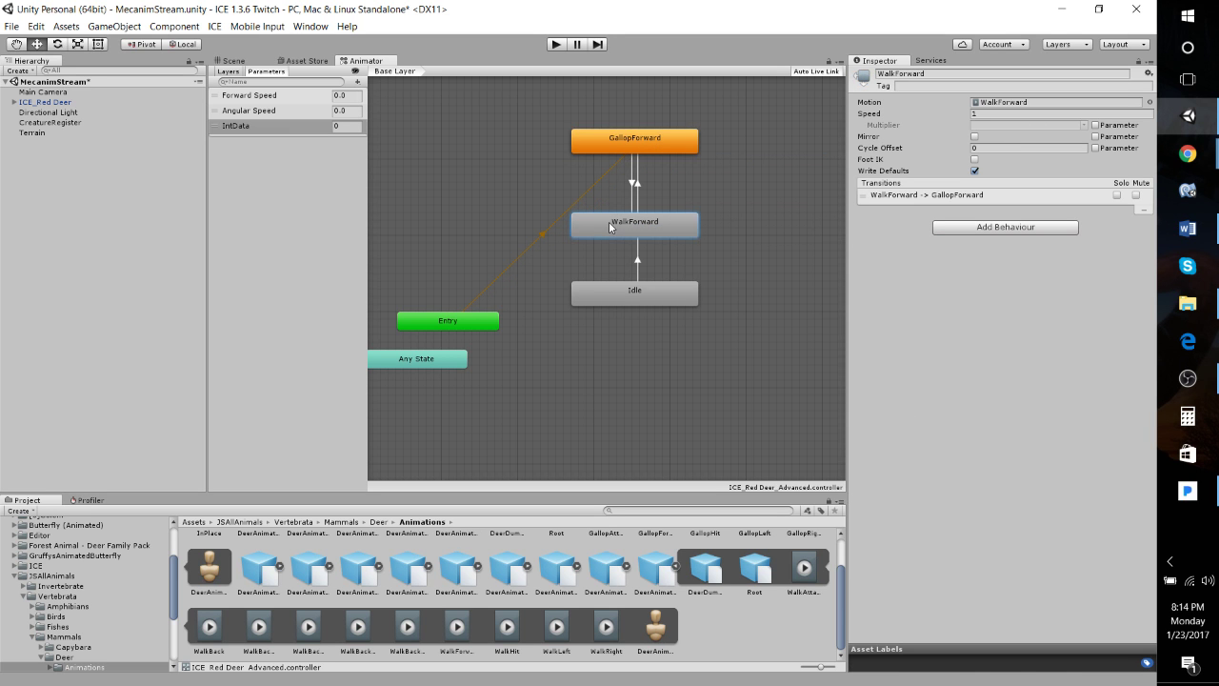
{"action": "right_click", "coordinate": [609, 226]}
{"action": "left_click", "coordinate": [639, 235]}
{"action": "left_click", "coordinate": [636, 288]}
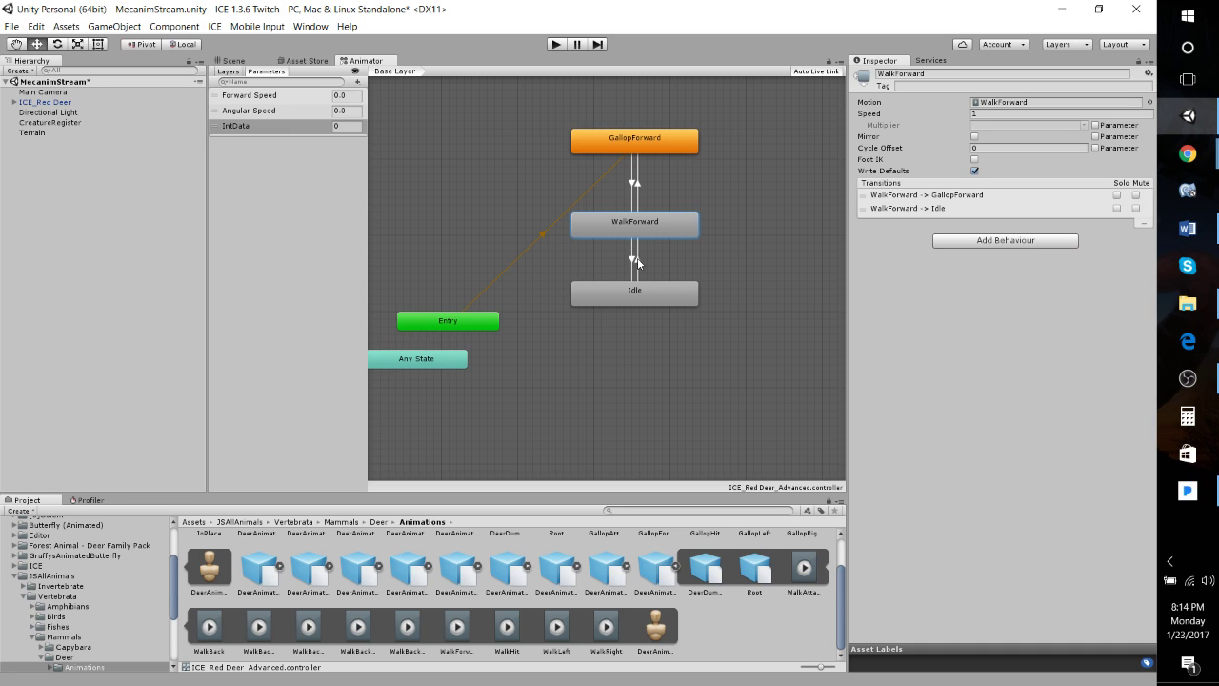
On the Idle to WalkForward transition, disable Has Exit Time and add the condition Forward Speed Greater 0.1.
{"action": "left_click", "coordinate": [636, 259]}
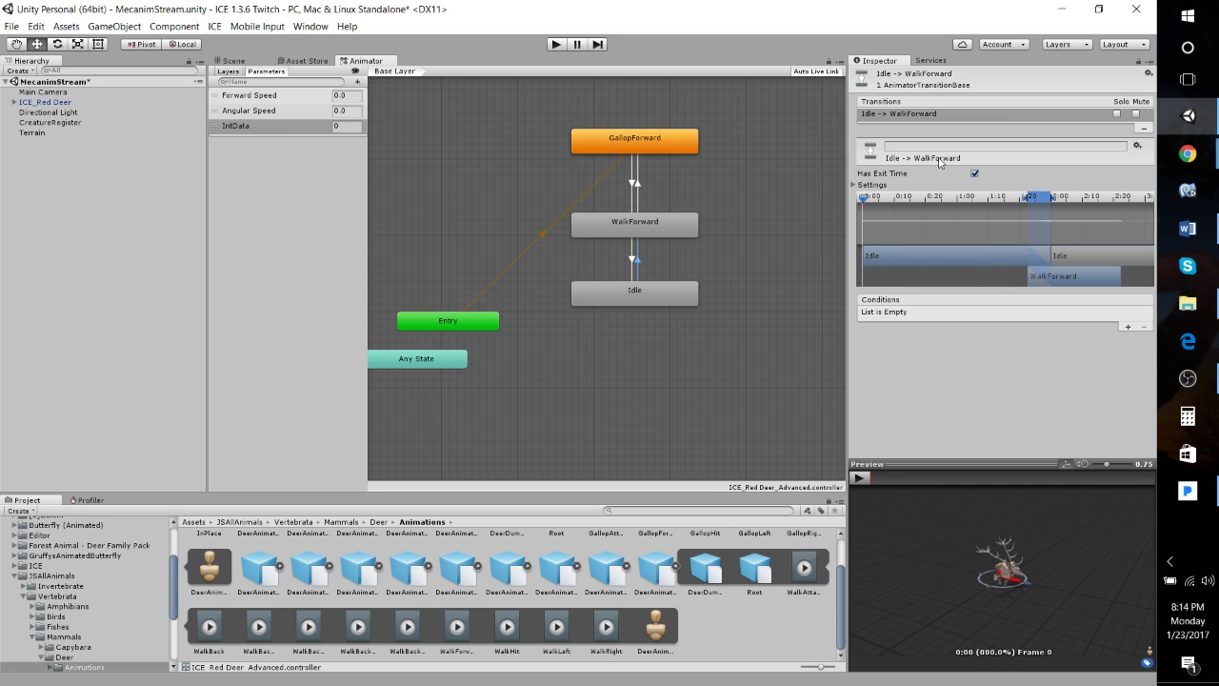
{"action": "left_click", "coordinate": [974, 174]}
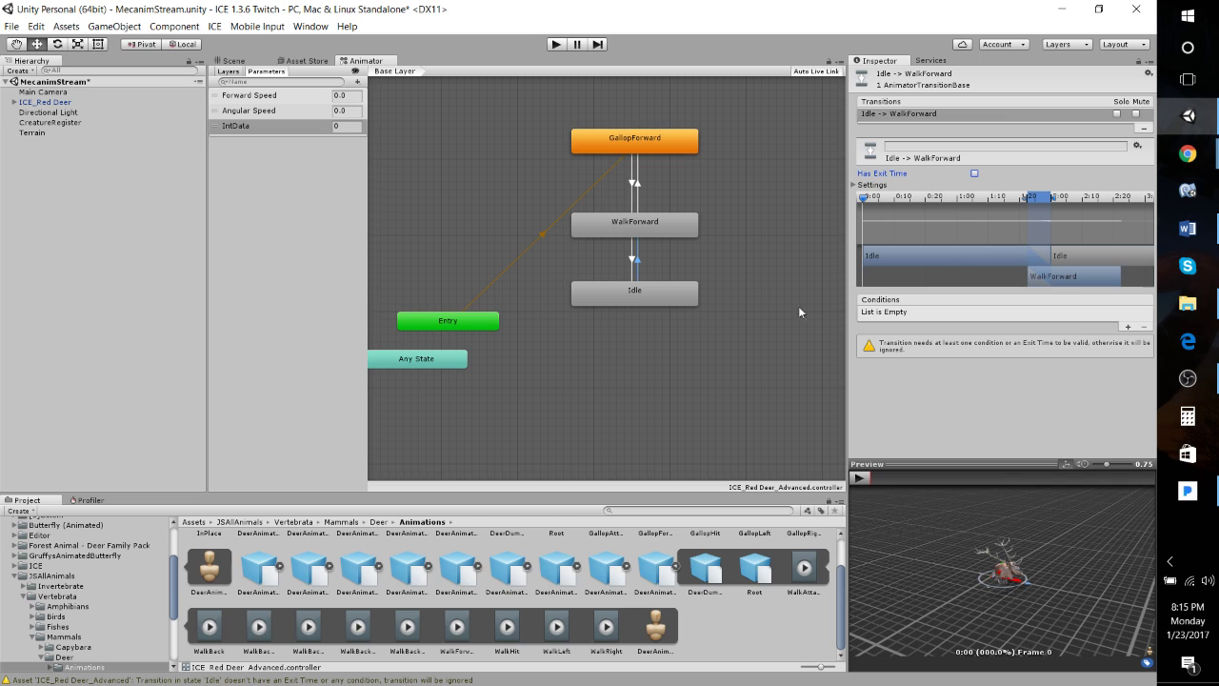
{"action": "left_click", "coordinate": [1129, 327]}
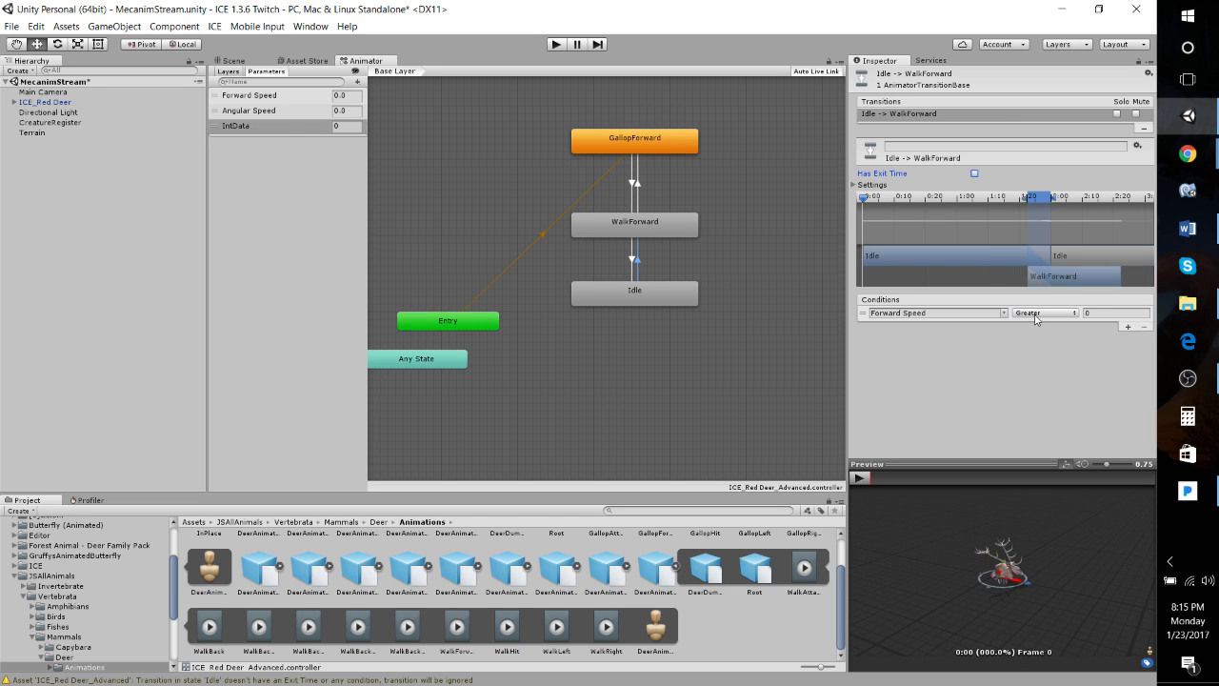
{"action": "left_click", "coordinate": [1108, 311]}
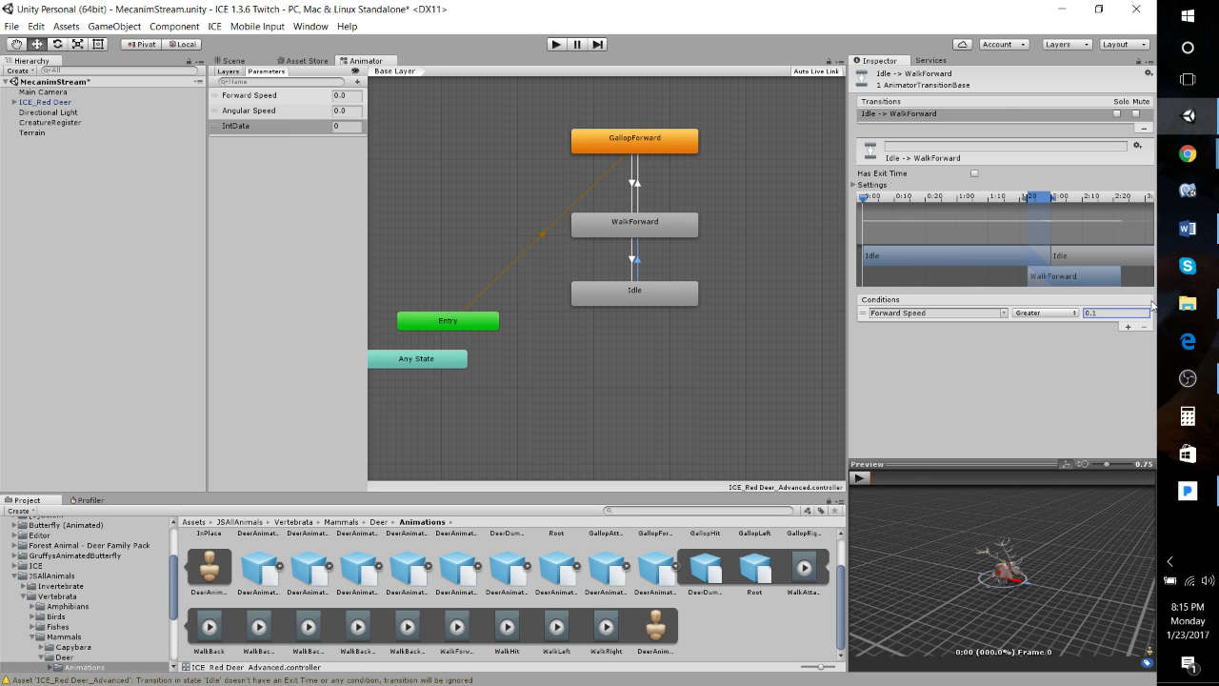
On the WalkForward to Idle transition, disable Has Exit Time and add the condition Forward Speed Less 0.1.
{"action": "left_click", "coordinate": [630, 262]}
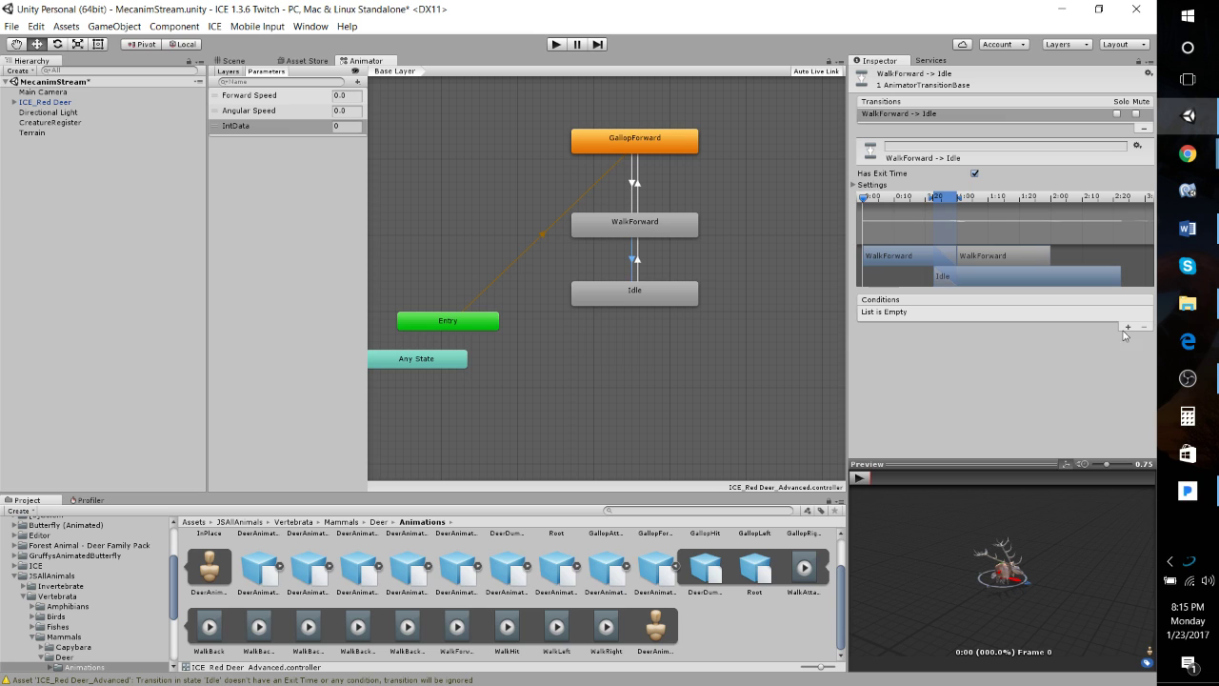
{"action": "left_click", "coordinate": [860, 479]}
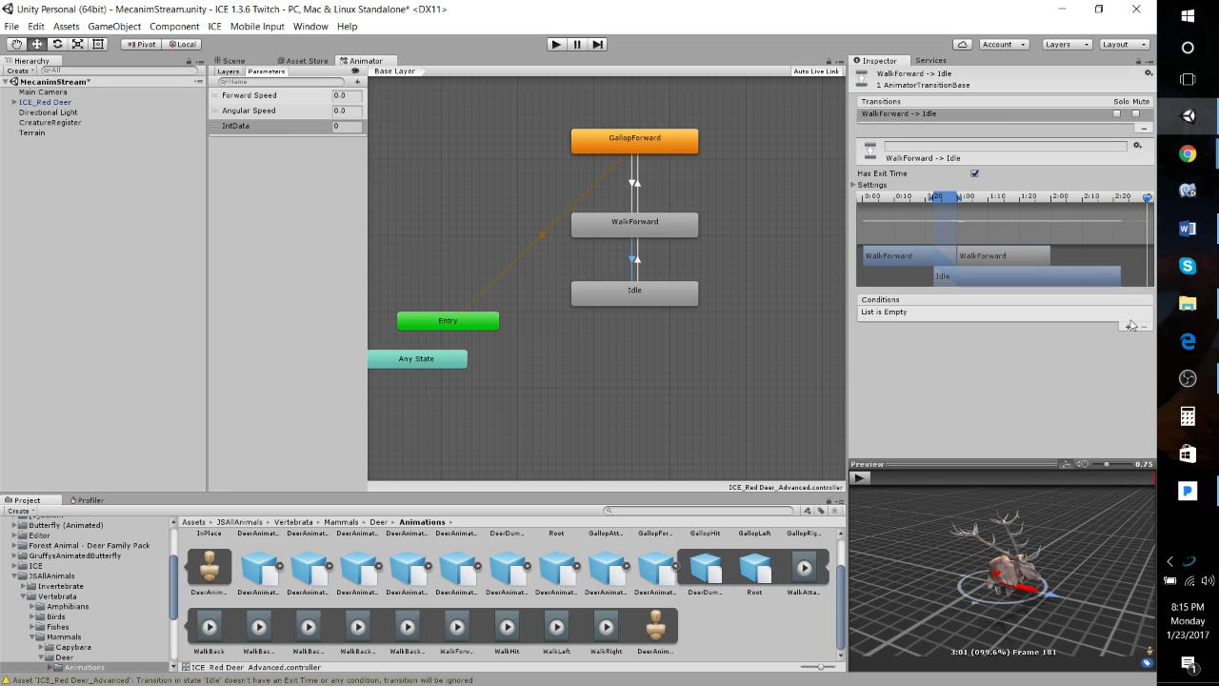
{"action": "left_click", "coordinate": [1017, 180]}
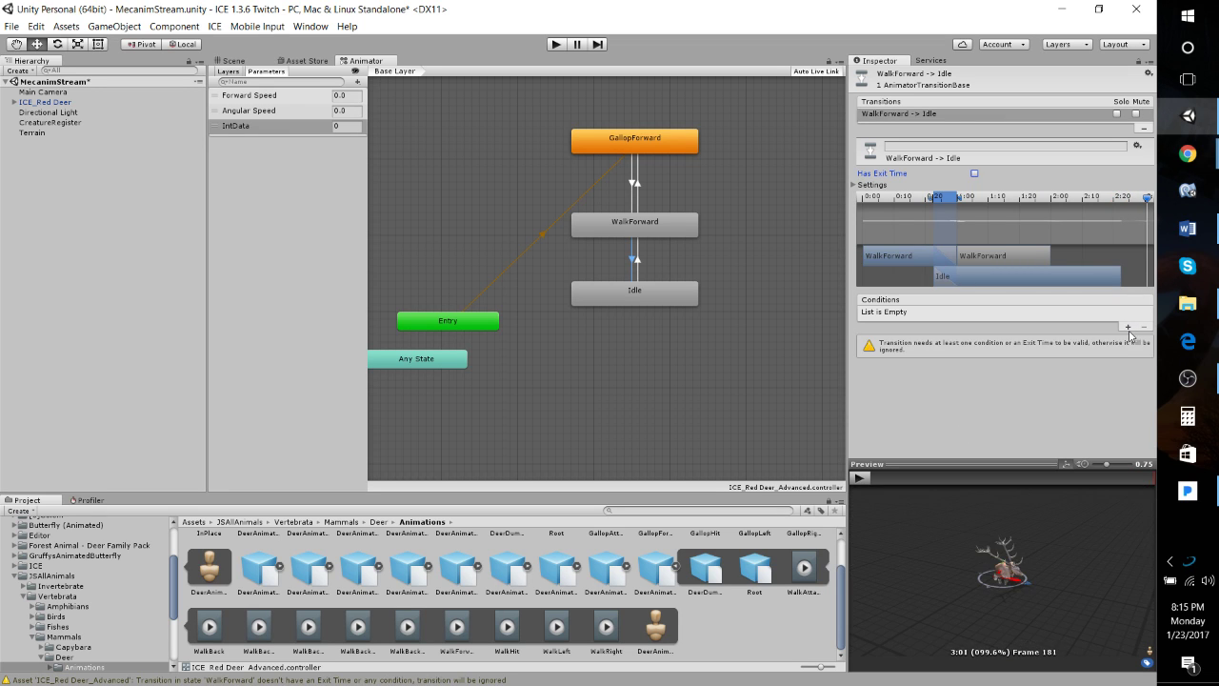
{"action": "left_click", "coordinate": [1129, 328]}
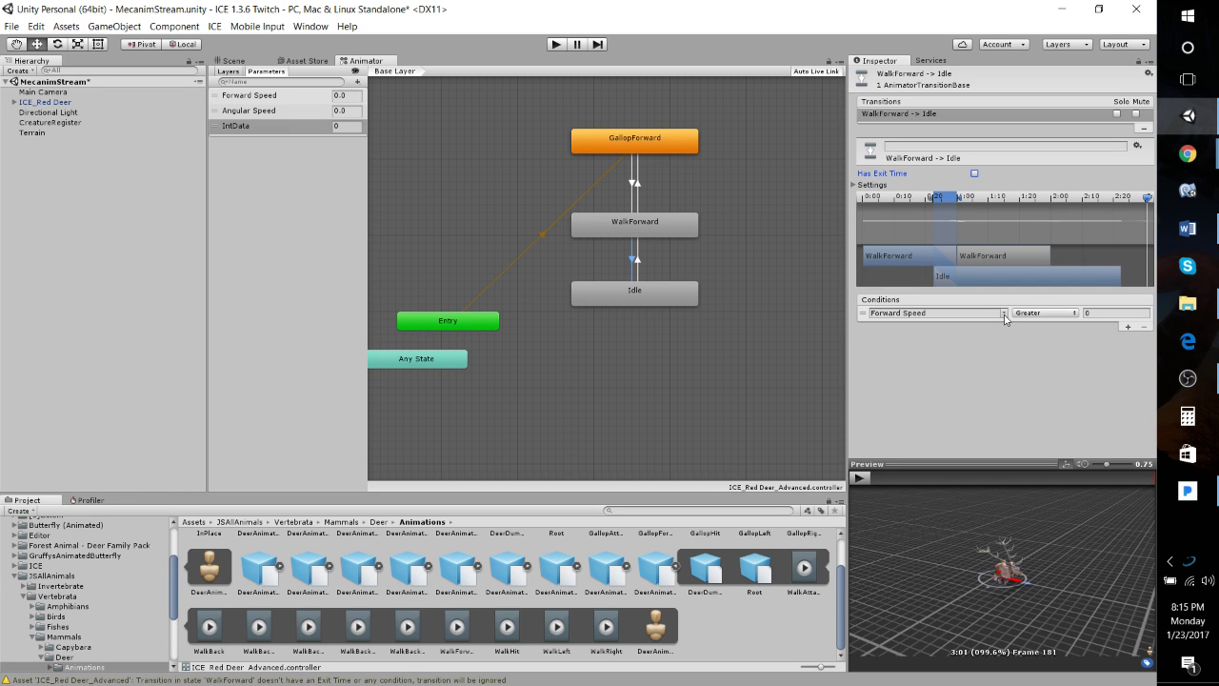
{"action": "left_click", "coordinate": [1046, 313]}
{"action": "left_click", "coordinate": [1043, 343]}
{"action": "type", "text": "0.1"}
{"action": "key", "text": "Return"}
On the WalkForward to GallopForward transition, add the condition Forward Speed Greater 5 and disable Has Exit Time.
{"action": "left_click", "coordinate": [635, 187]}
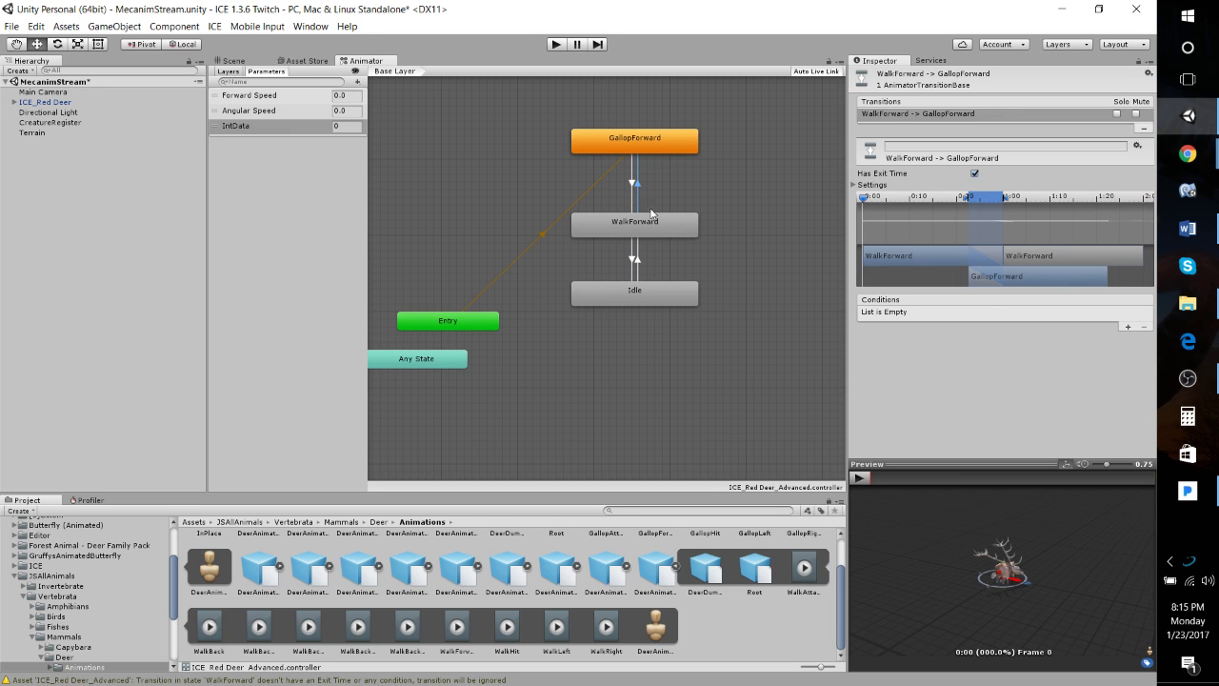
{"action": "left_click", "coordinate": [1128, 326]}
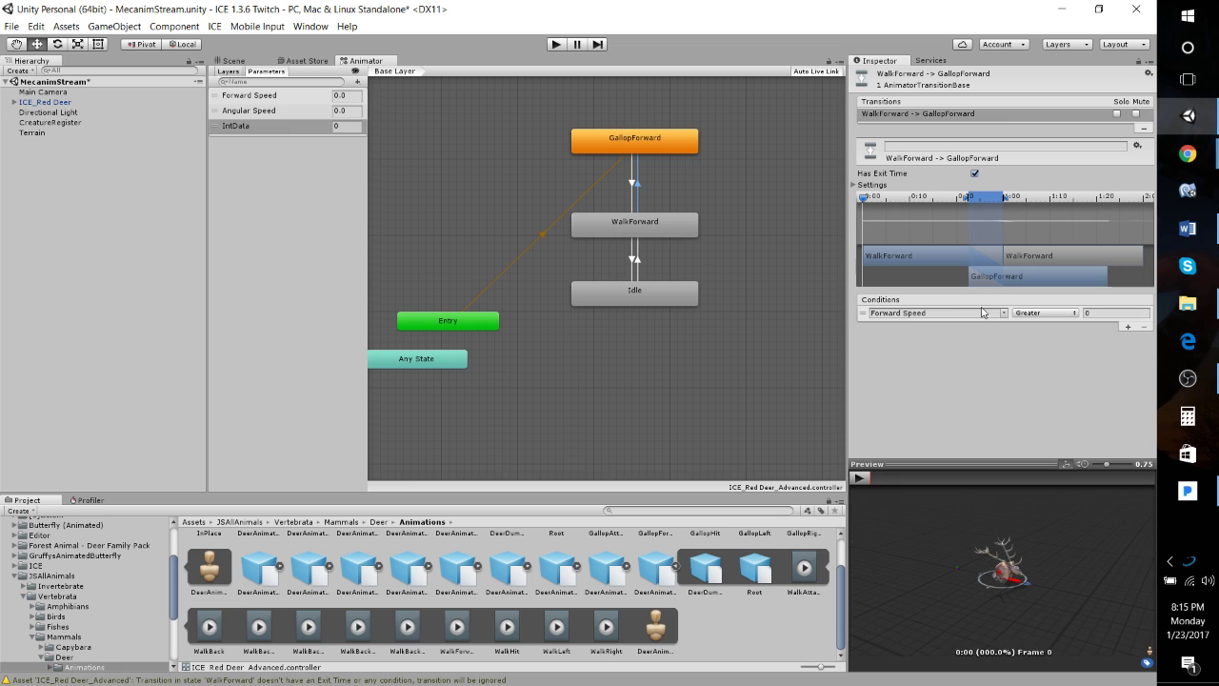
{"action": "left_click", "coordinate": [1027, 315]}
{"action": "left_click", "coordinate": [1055, 328]}
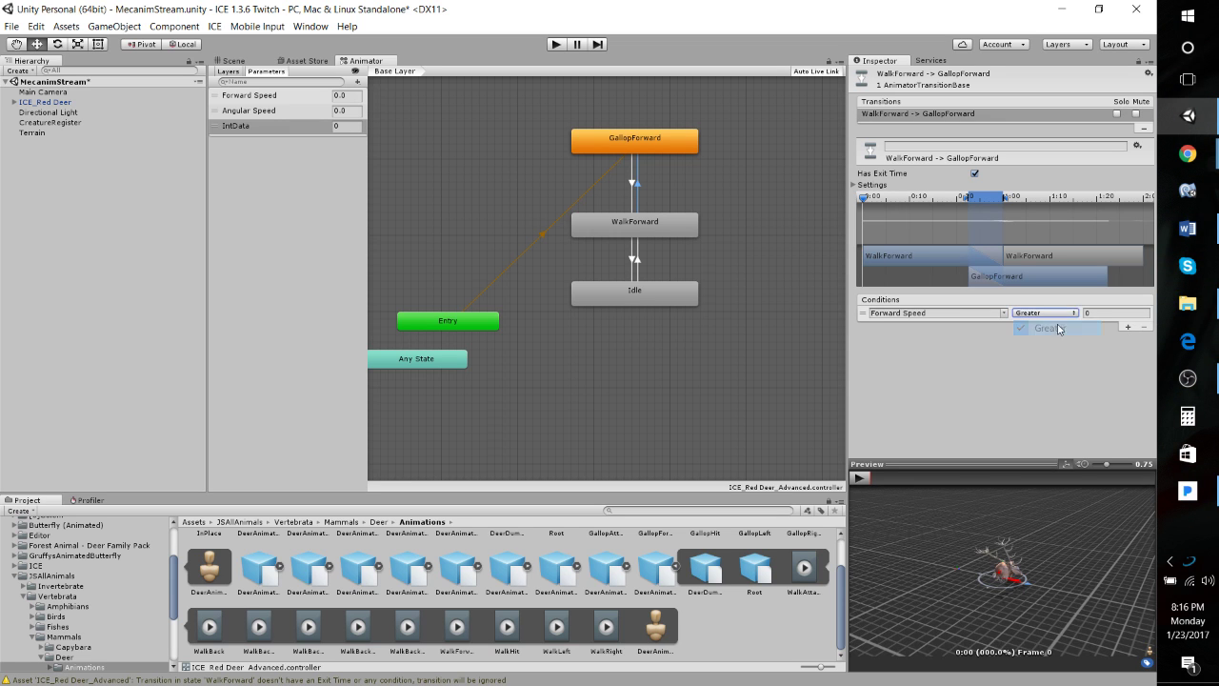
{"action": "left_click", "coordinate": [1087, 313]}
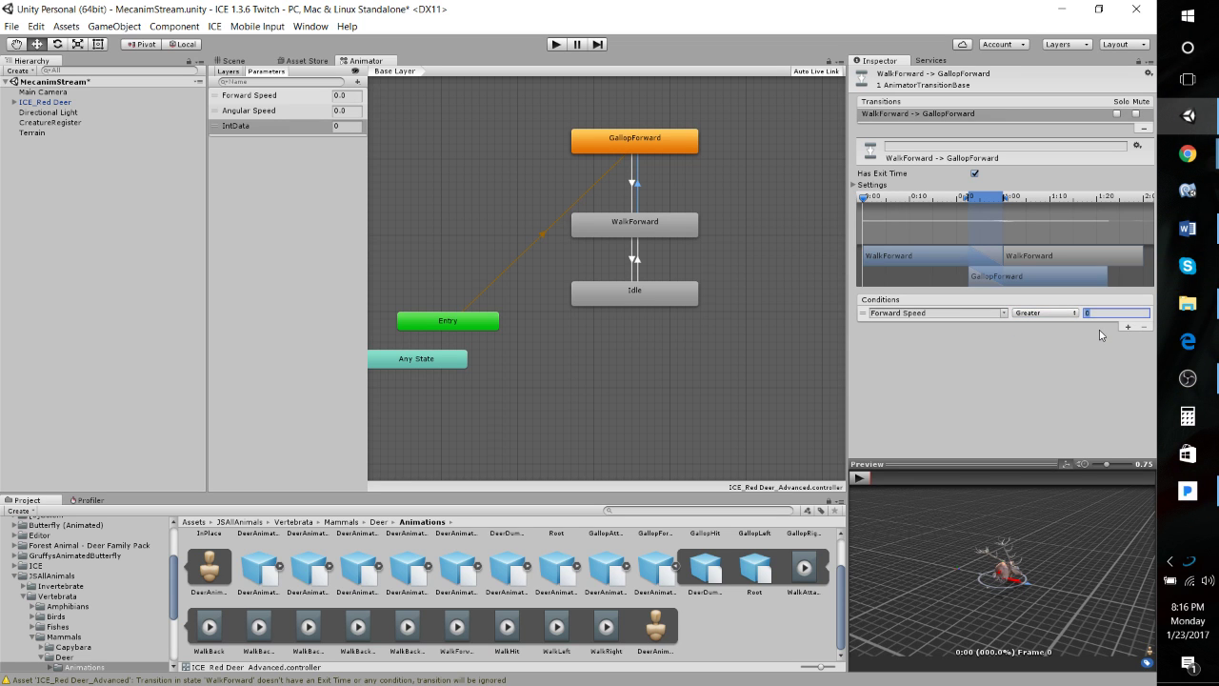
{"action": "type", "text": "5"}
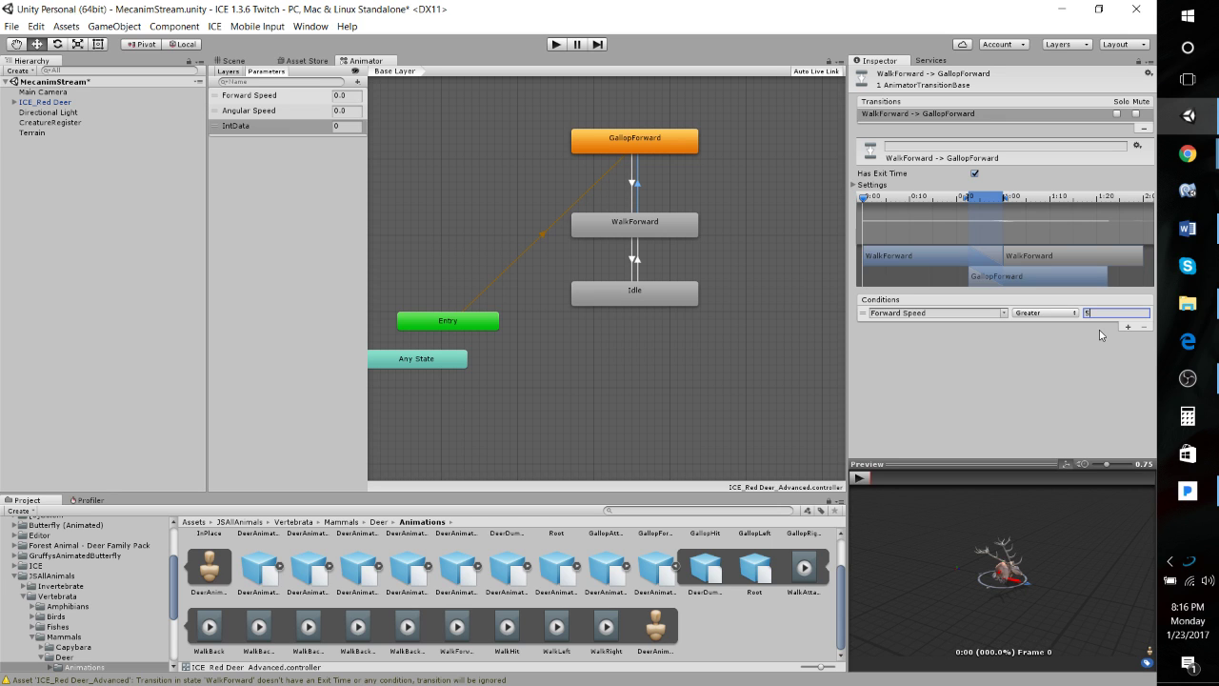
{"action": "left_click", "coordinate": [1048, 404]}
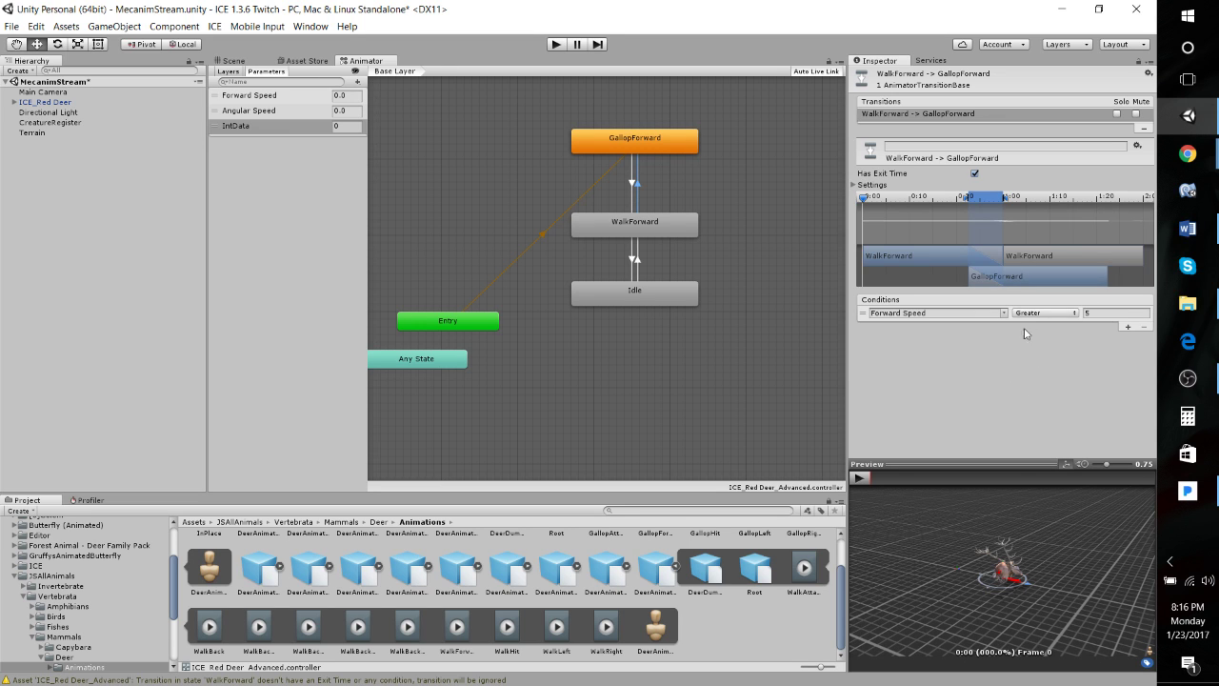
{"action": "left_click", "coordinate": [975, 174]}
Move the WalkForward state slightly closer to GallopForward and reselect the WalkForward to GallopForward transition to check its settings.
{"action": "left_click_drag", "start_coordinate": [657, 234], "coordinate": [655, 228]}
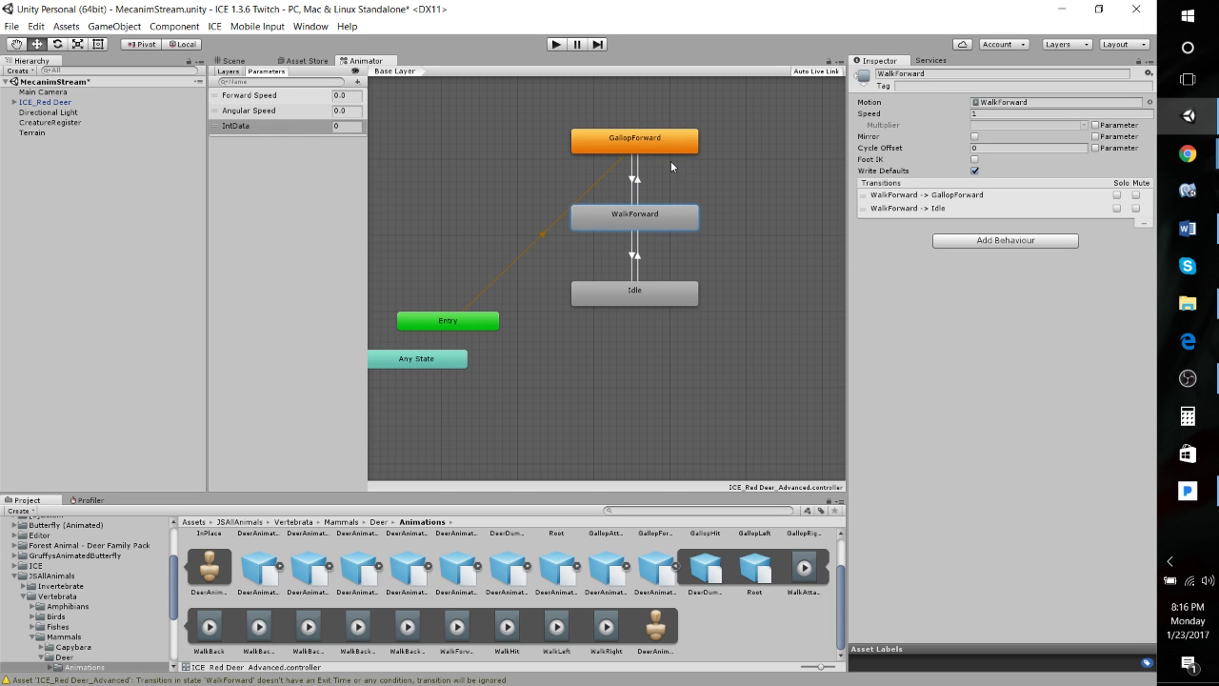
{"action": "left_click_drag", "start_coordinate": [650, 218], "coordinate": [650, 210]}
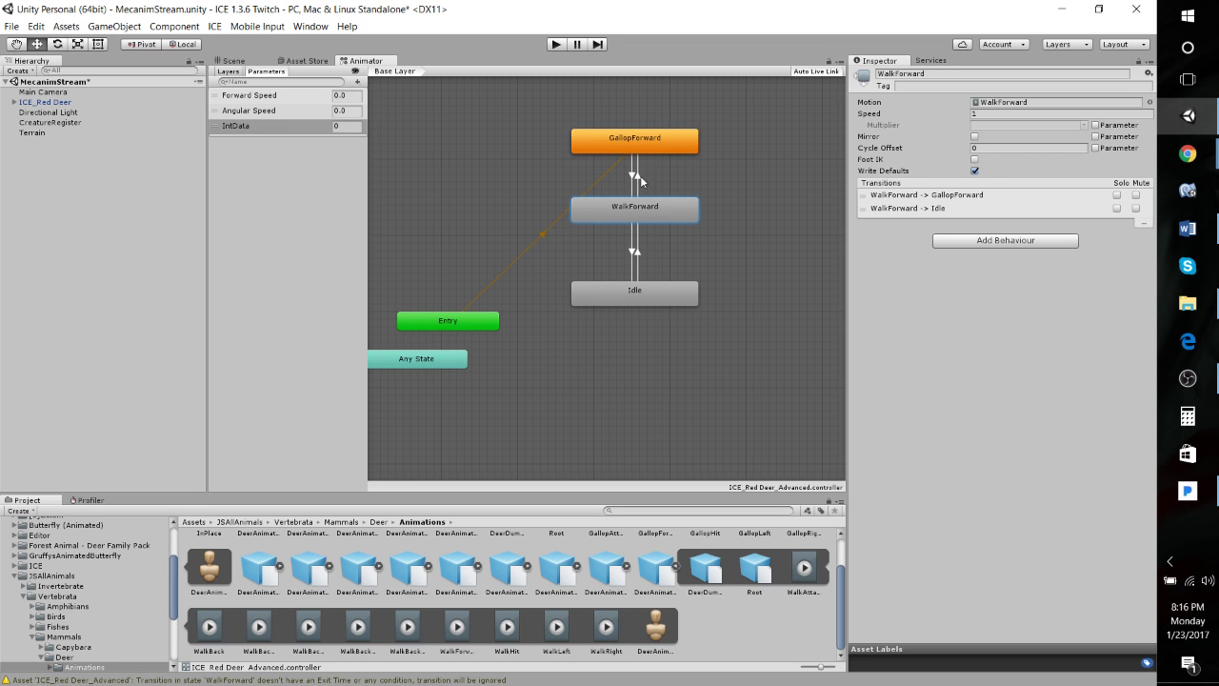
{"action": "left_click", "coordinate": [638, 176]}
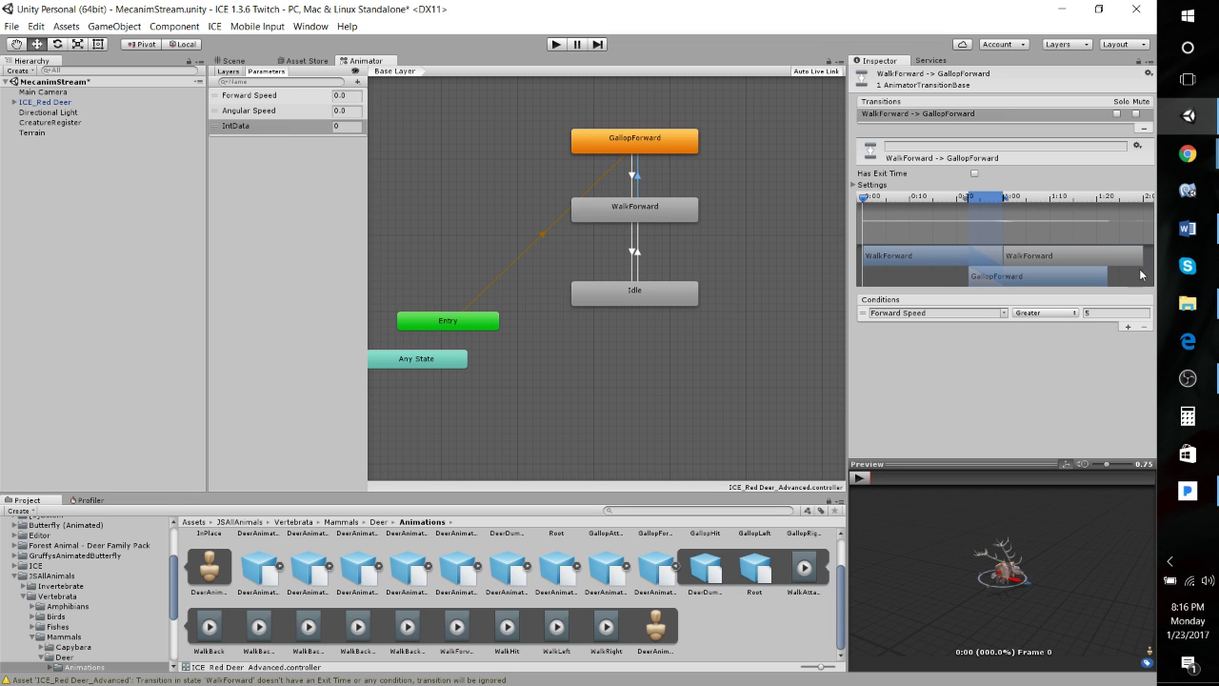
On the GallopForward to WalkForward transition, disable Has Exit Time and add the condition Forward Speed Less 5.
{"action": "left_click", "coordinate": [636, 181]}
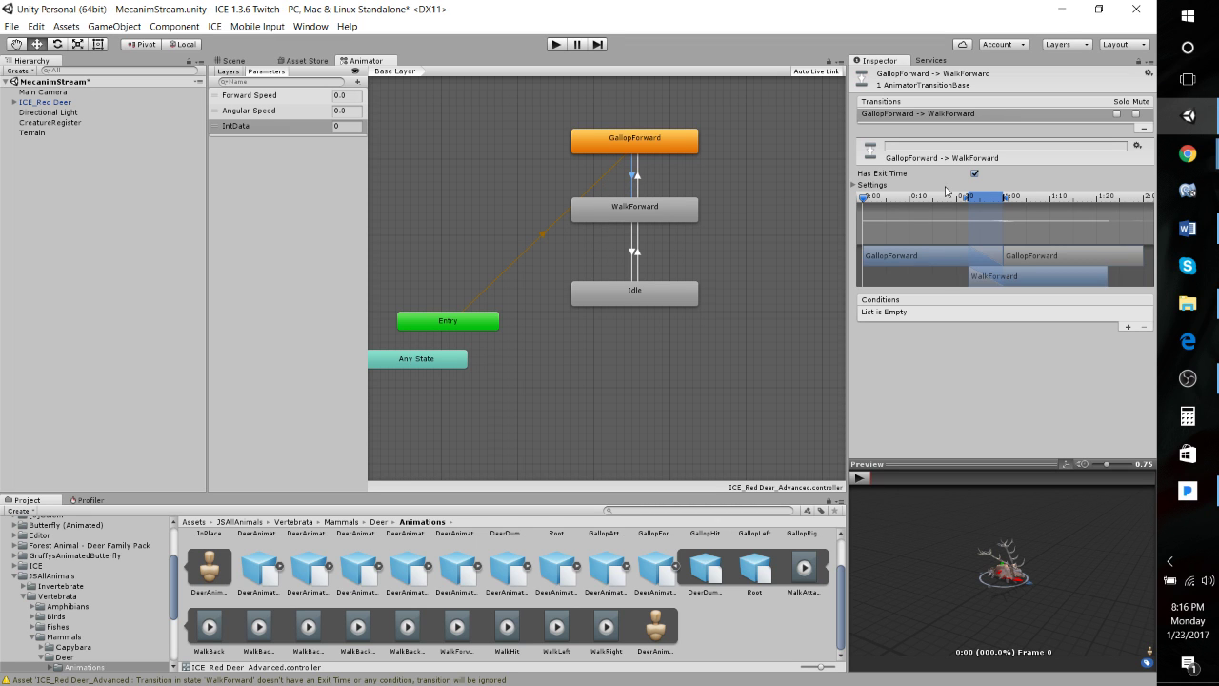
{"action": "left_click", "coordinate": [973, 176]}
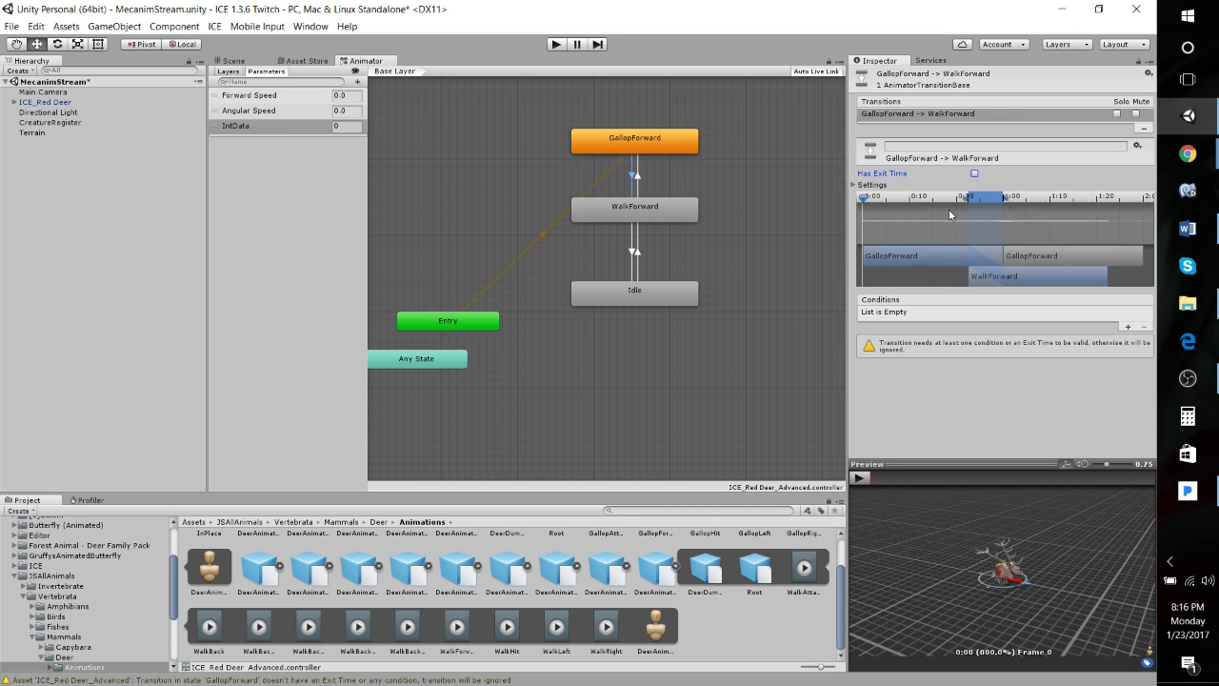
{"action": "left_click", "coordinate": [1128, 327]}
{"action": "left_click", "coordinate": [1046, 312]}
{"action": "left_click", "coordinate": [1046, 344]}
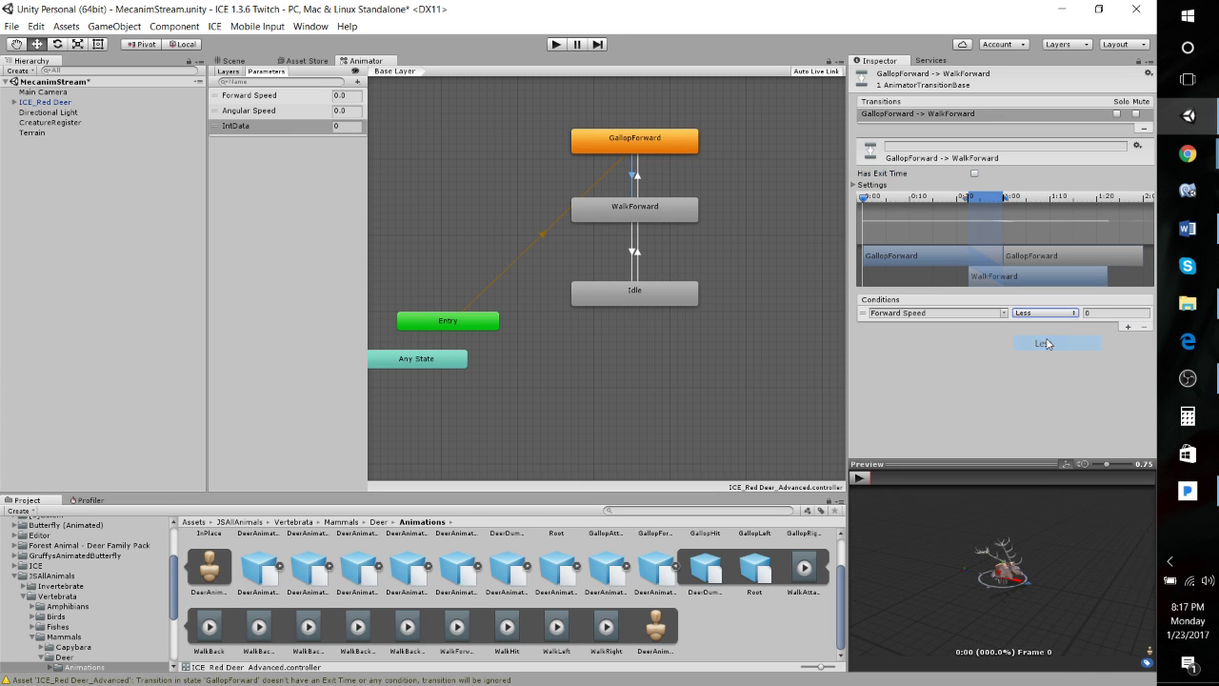
{"action": "left_click", "coordinate": [1099, 313]}
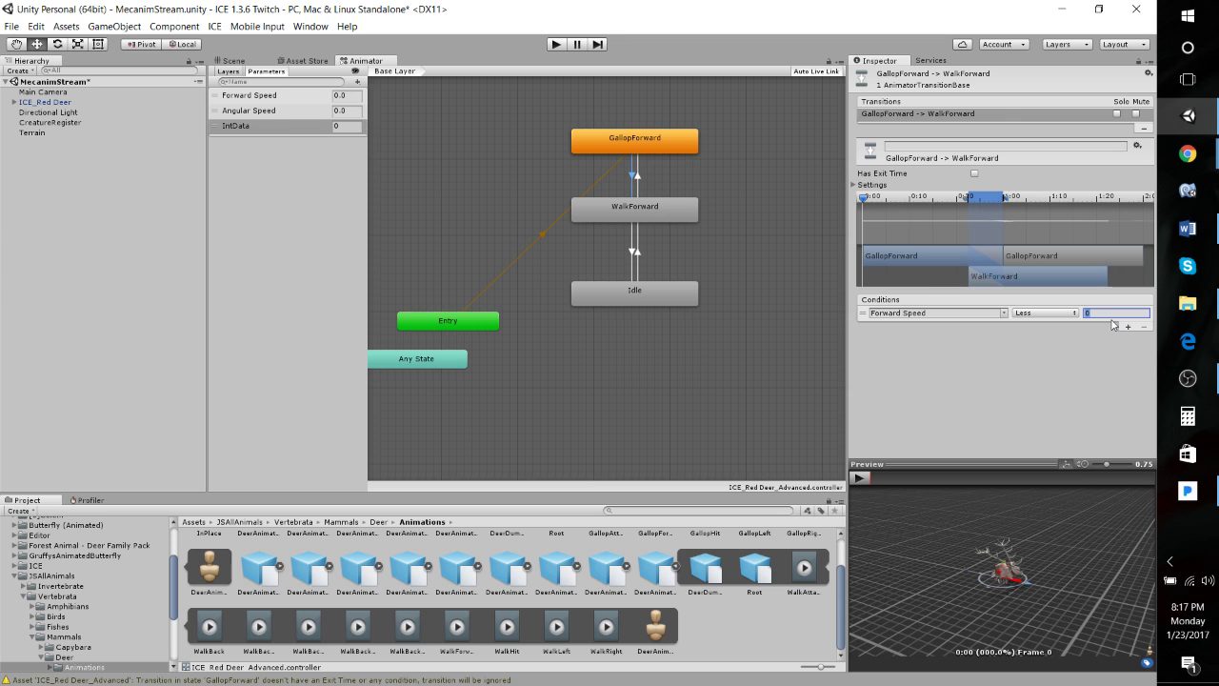
{"action": "type", "text": "5"}
Move the Exit state across the graph to the far side of the state column, above the Entry node.
{"action": "middle_click_drag", "start_coordinate": [754, 188], "coordinate": [626, 254]}
{"action": "left_click_drag", "start_coordinate": [716, 365], "coordinate": [469, 395]}
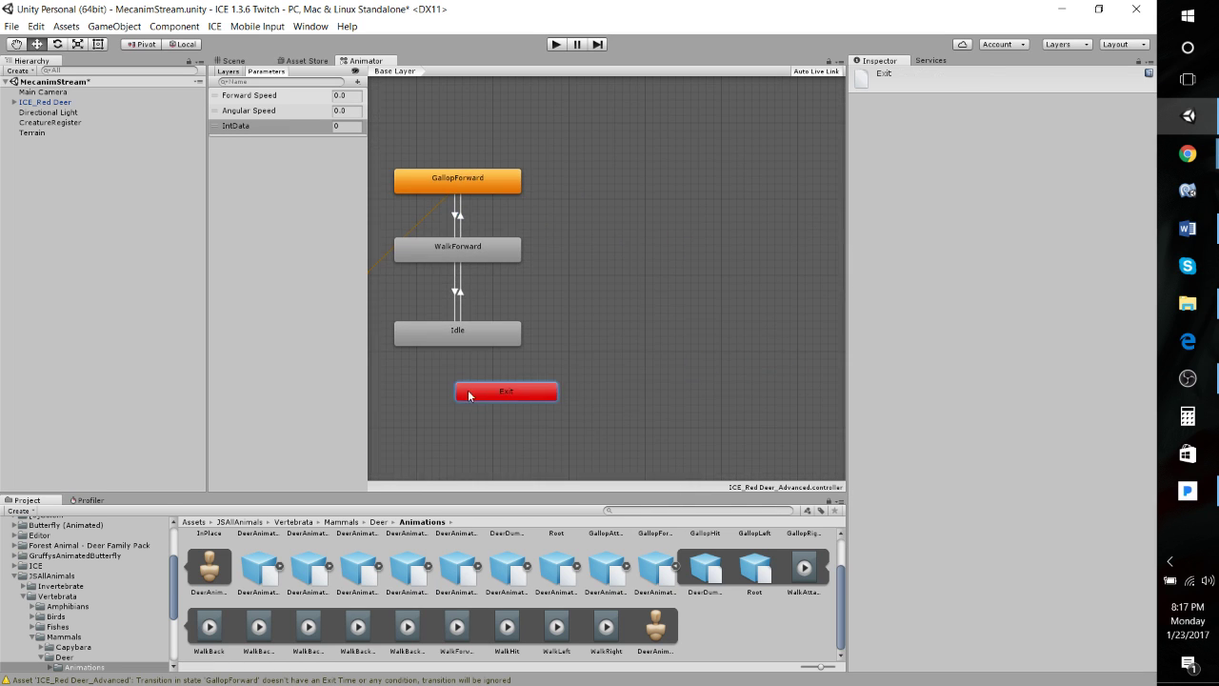
{"action": "middle_click_drag", "start_coordinate": [483, 338], "coordinate": [746, 291]}
{"action": "left_click_drag", "start_coordinate": [748, 356], "coordinate": [423, 254]}
{"action": "middle_click_drag", "start_coordinate": [669, 208], "coordinate": [598, 307]}
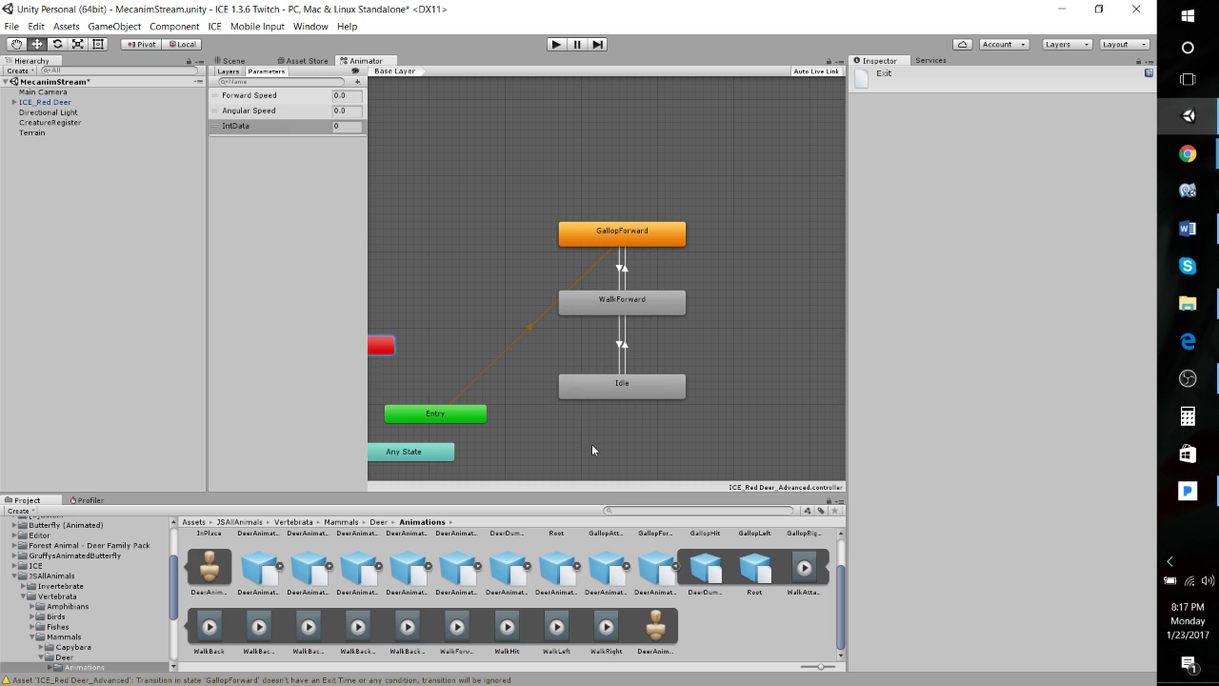
Select ICE_Red Deer, show it in the Scene view and add the ICE Creature Control component to it.
{"action": "left_click", "coordinate": [59, 103]}
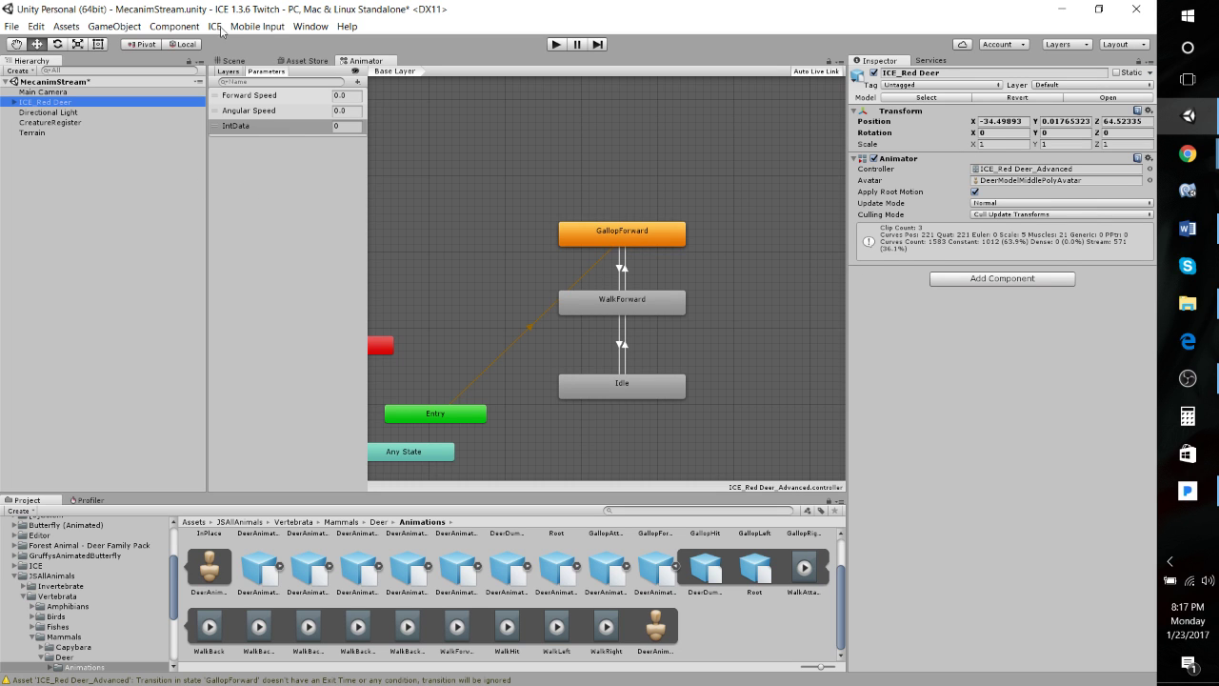
{"action": "left_click", "coordinate": [231, 60]}
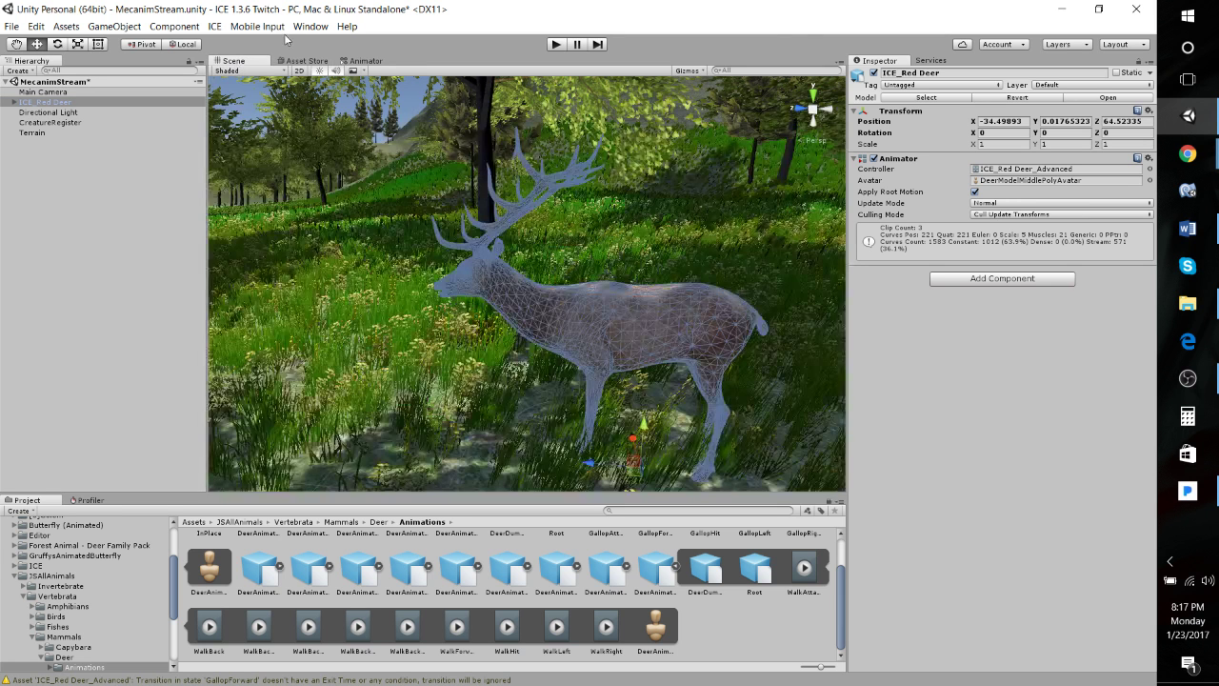
{"action": "left_click", "coordinate": [215, 30]}
{"action": "mouse_move", "coordinate": [245, 43]}
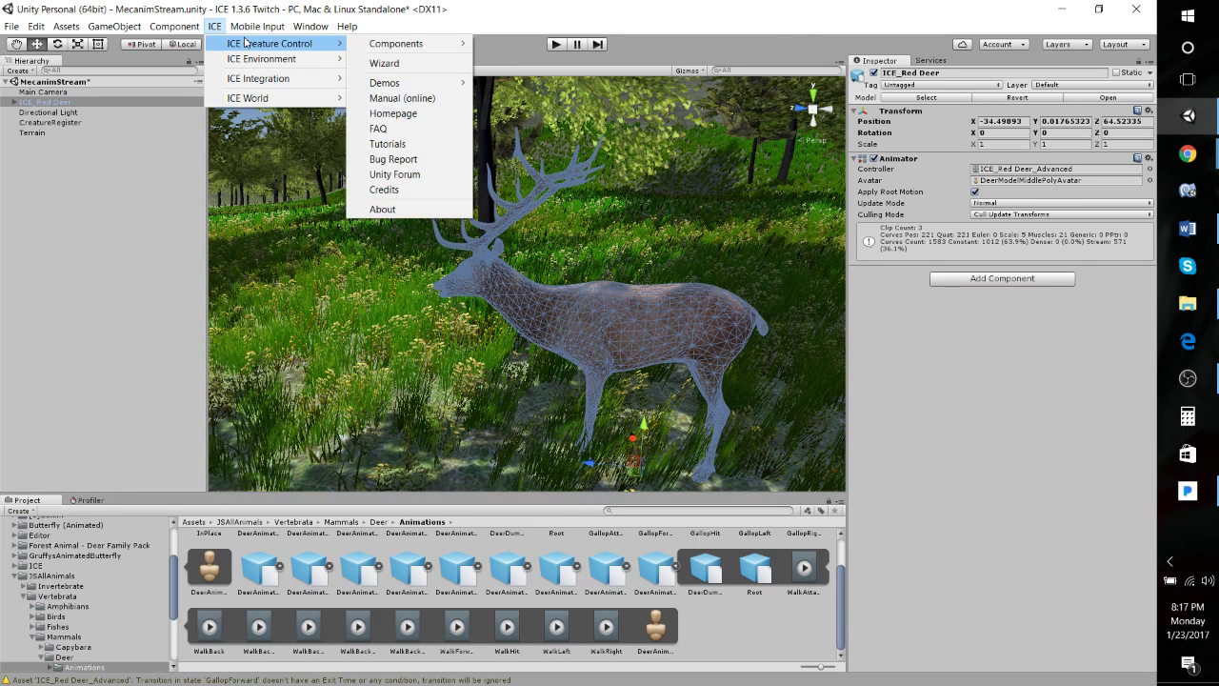
{"action": "left_click", "coordinate": [862, 348]}
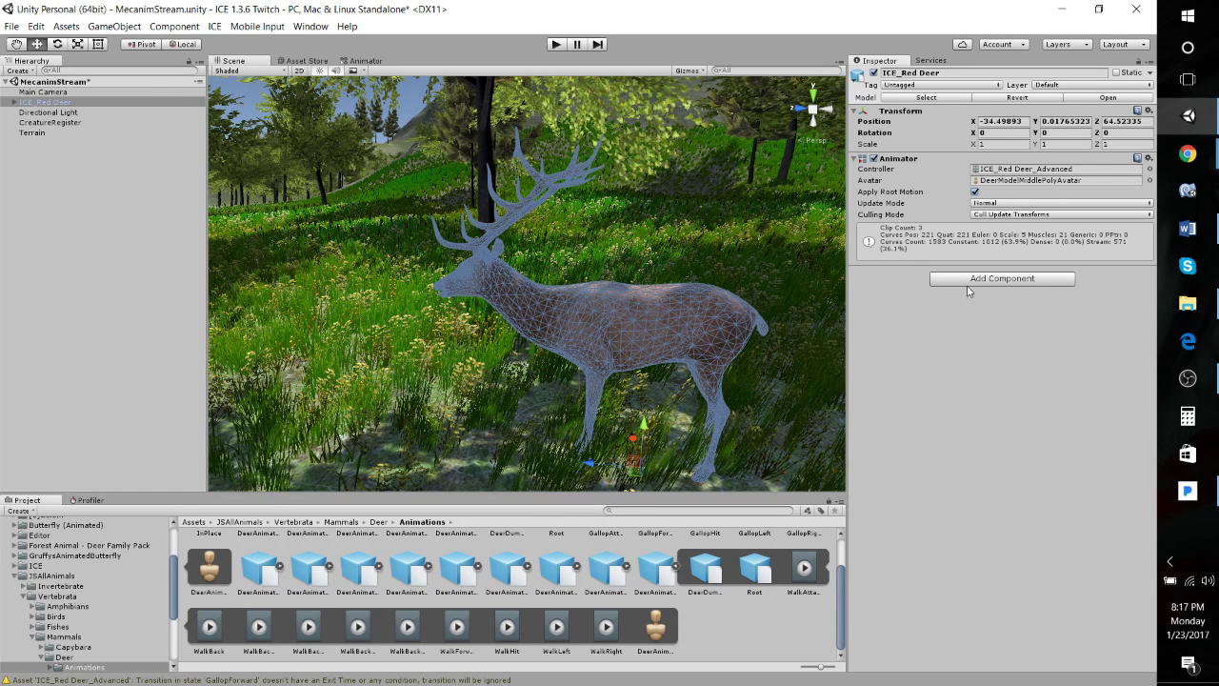
{"action": "left_click", "coordinate": [1023, 280]}
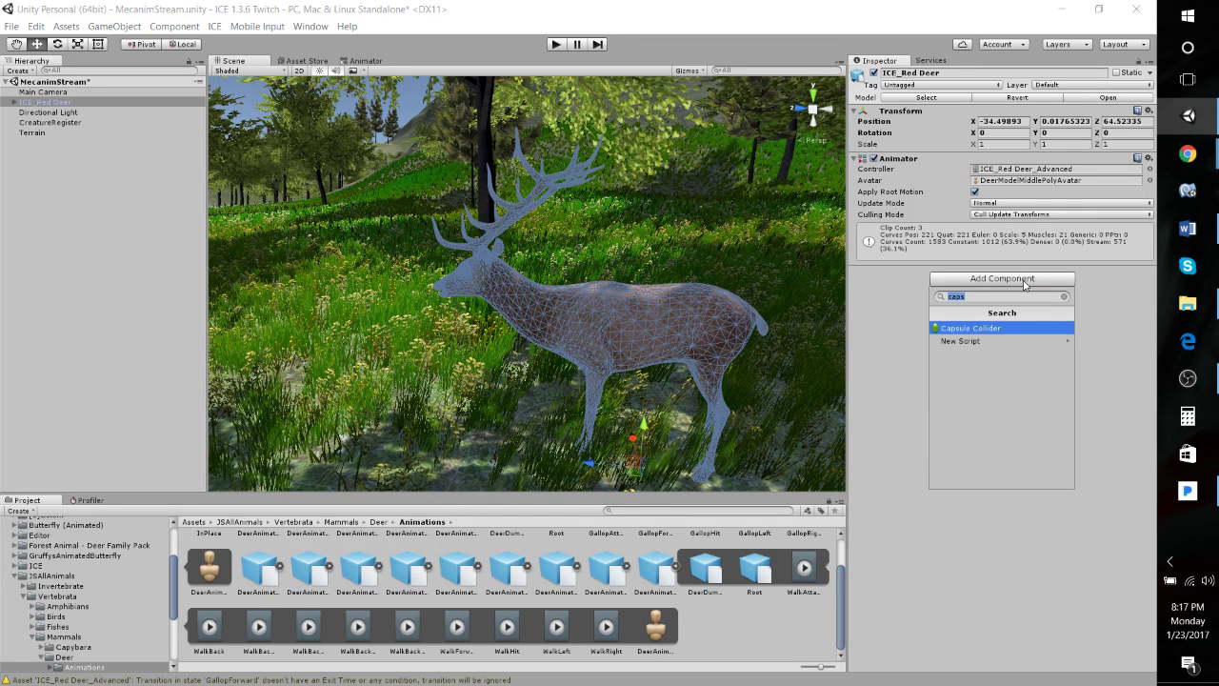
{"action": "type", "text": "ICE"}
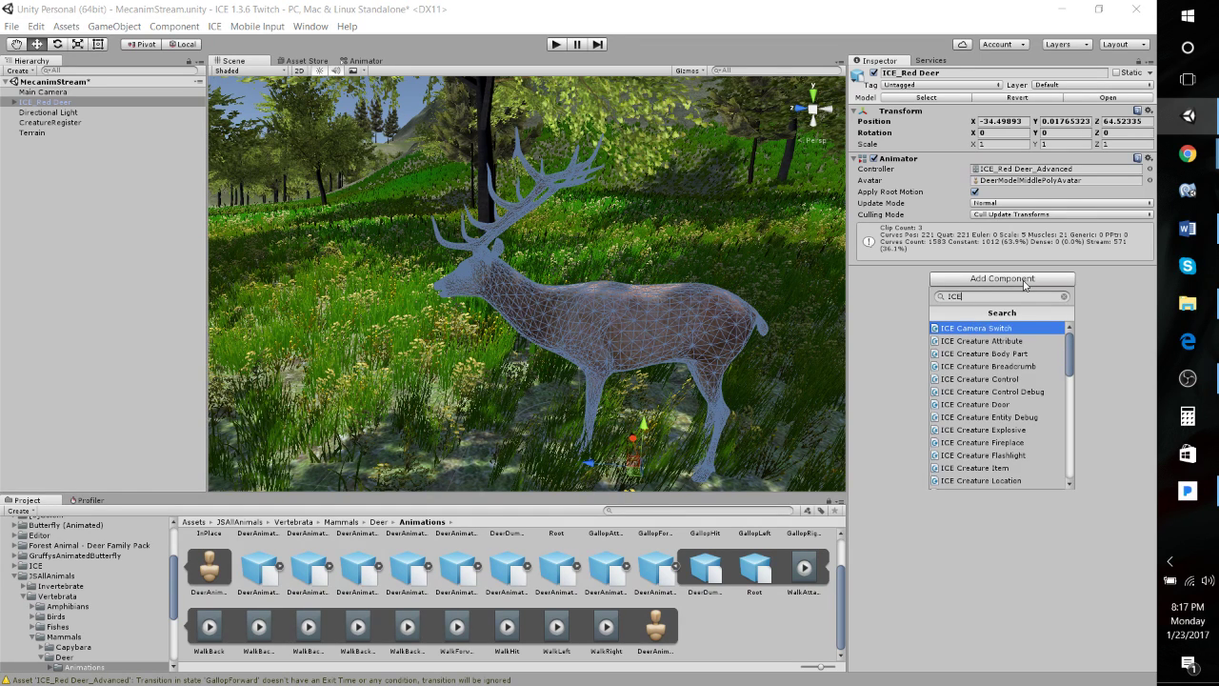
{"action": "left_click", "coordinate": [952, 379]}
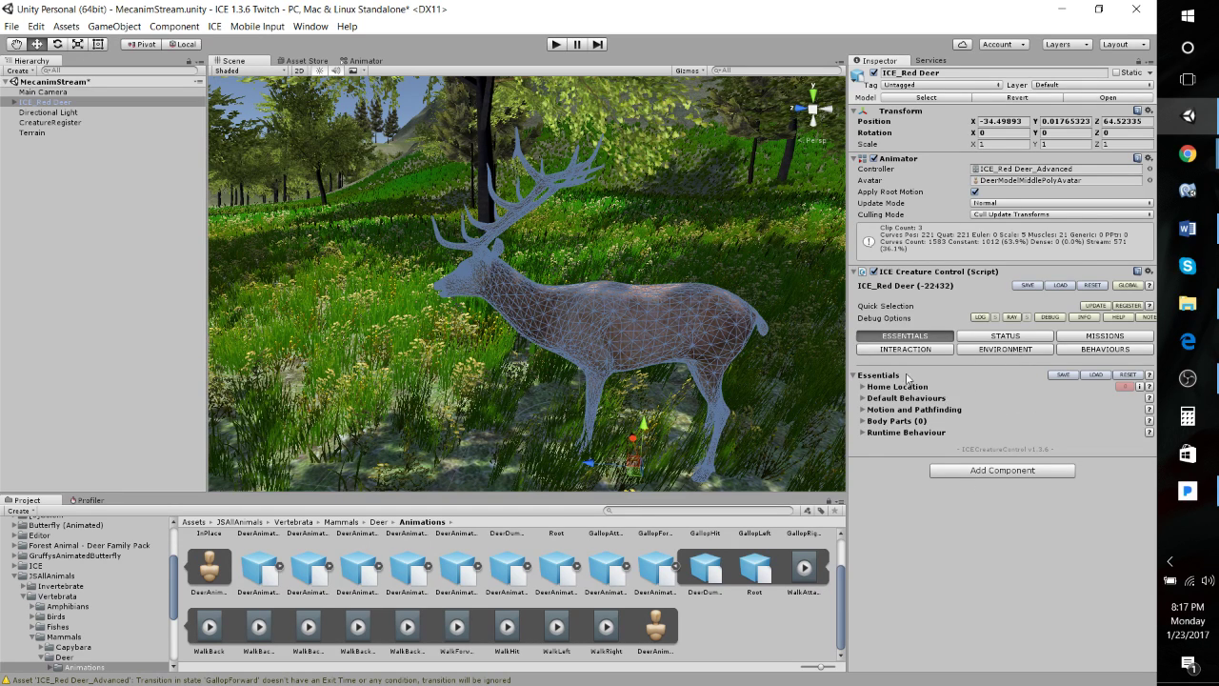
Automatically create a Home Location target object for the deer and widen the Inspector to show all its settings.
{"action": "left_click", "coordinate": [862, 390]}
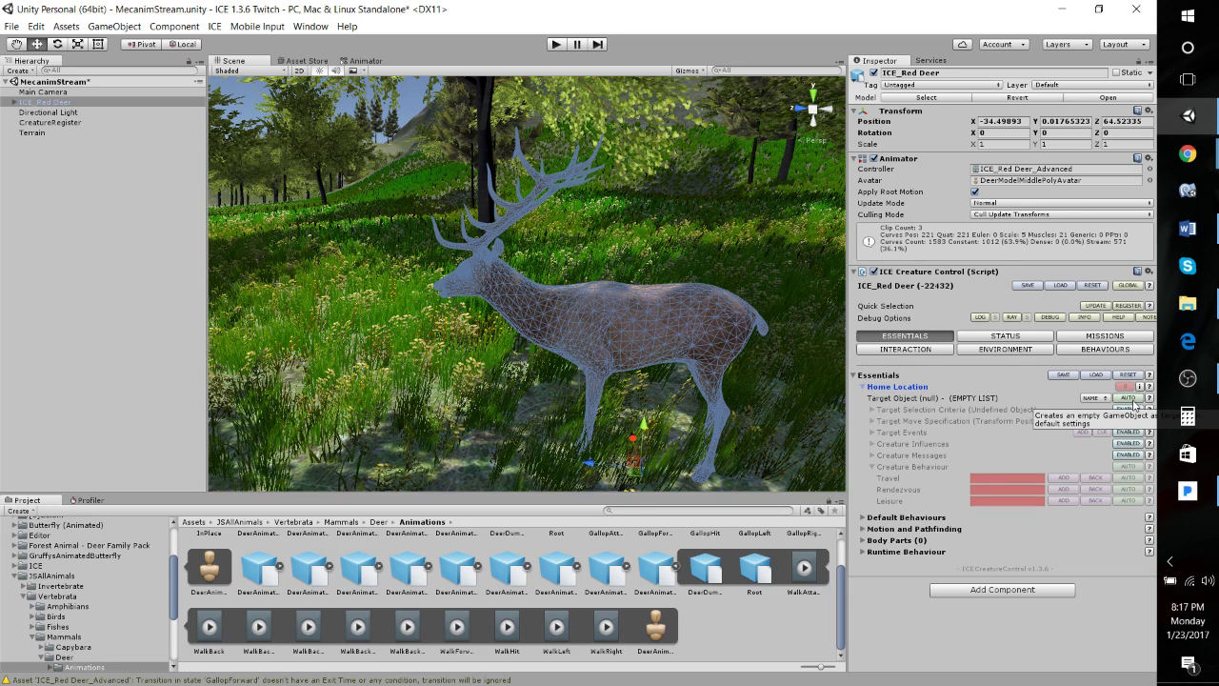
{"action": "left_click", "coordinate": [1135, 406]}
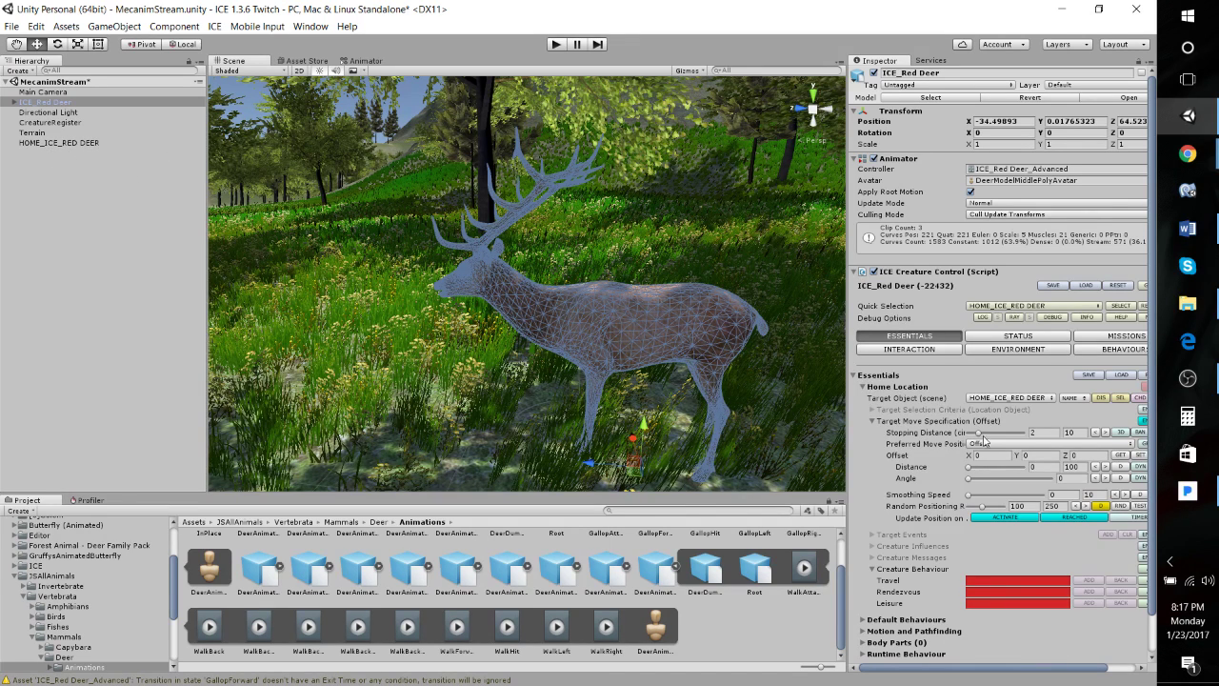
{"action": "scroll", "coordinate": [1005, 499], "scroll_direction": "down", "scroll_amount": 1}
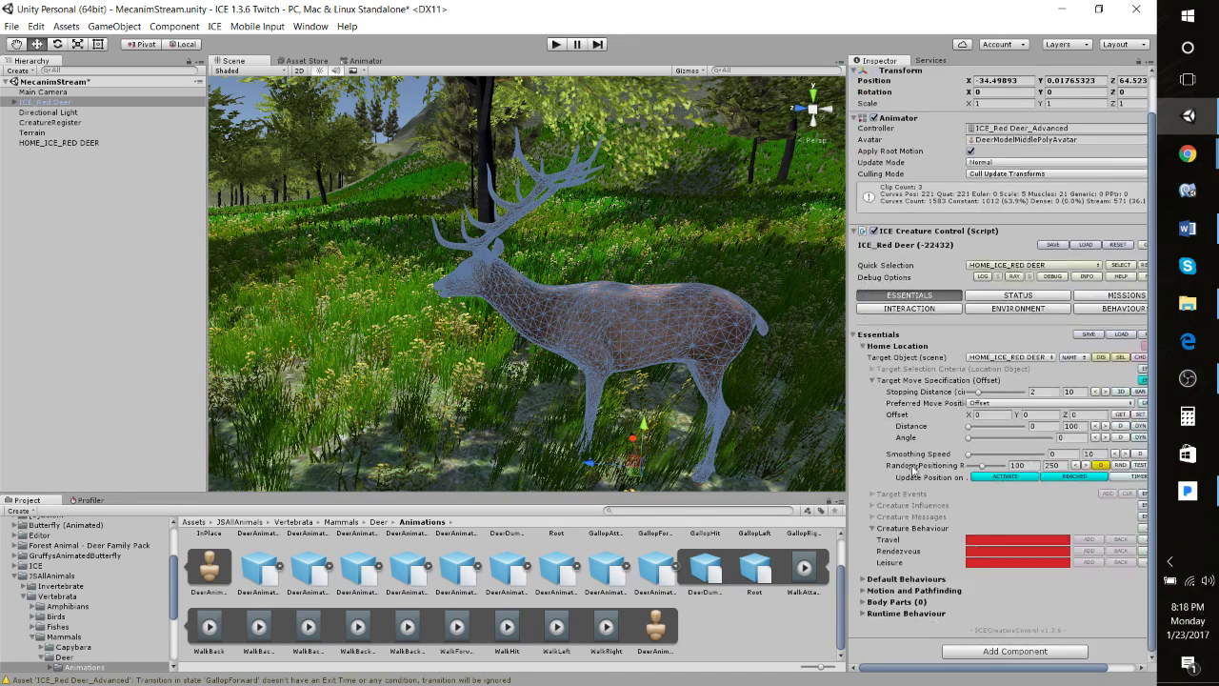
{"action": "left_click_drag", "start_coordinate": [845, 420], "coordinate": [727, 416]}
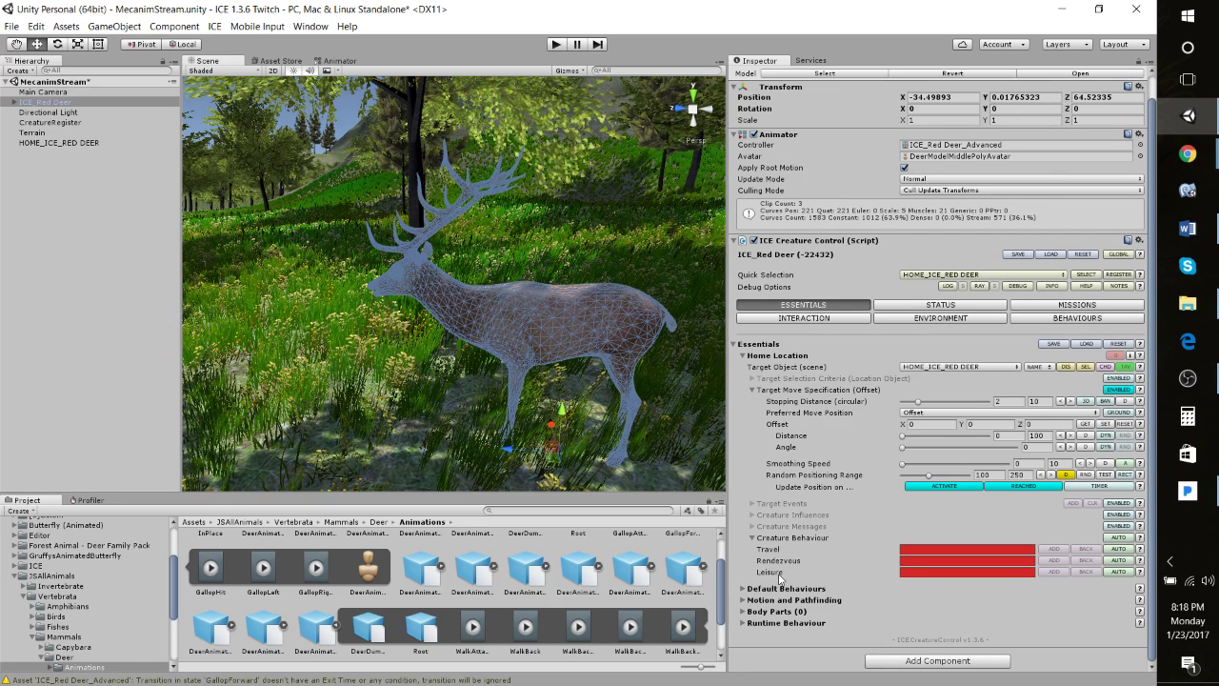
Automatically generate the Idle, Walk and Run behaviours under the creature's Default Behaviours.
{"action": "left_click", "coordinate": [749, 589]}
{"action": "scroll", "coordinate": [828, 540], "scroll_direction": "down", "scroll_amount": 5}
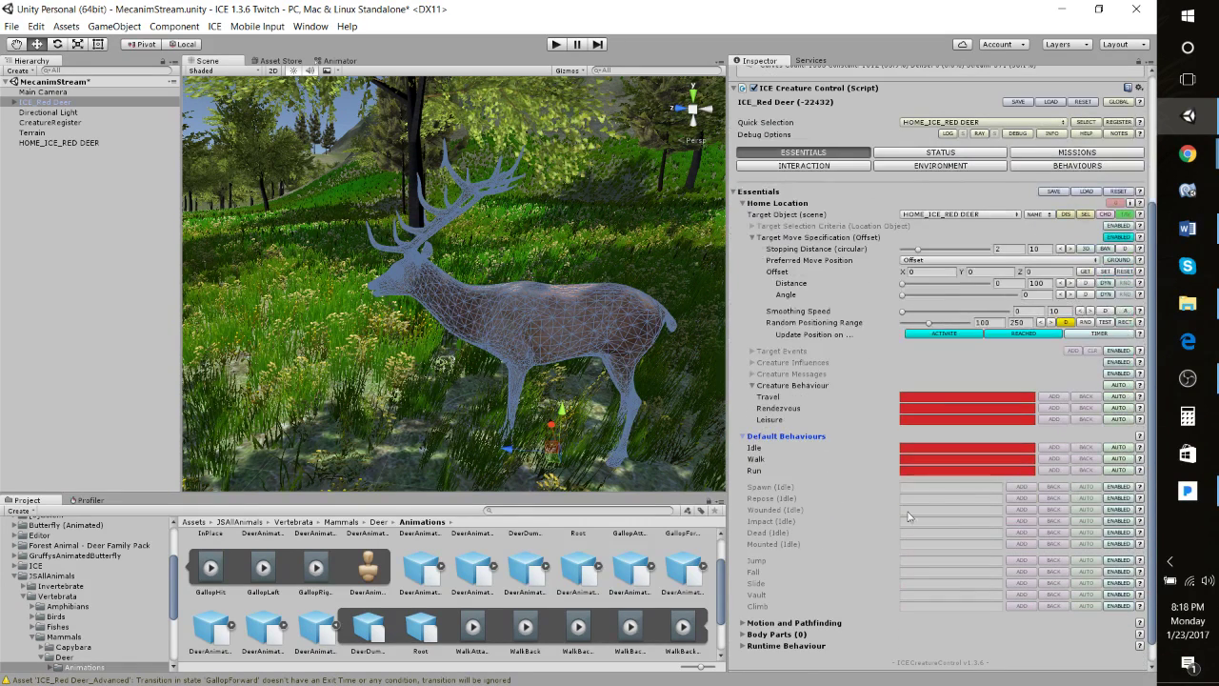
{"action": "scroll", "coordinate": [796, 552], "scroll_direction": "down", "scroll_amount": 1}
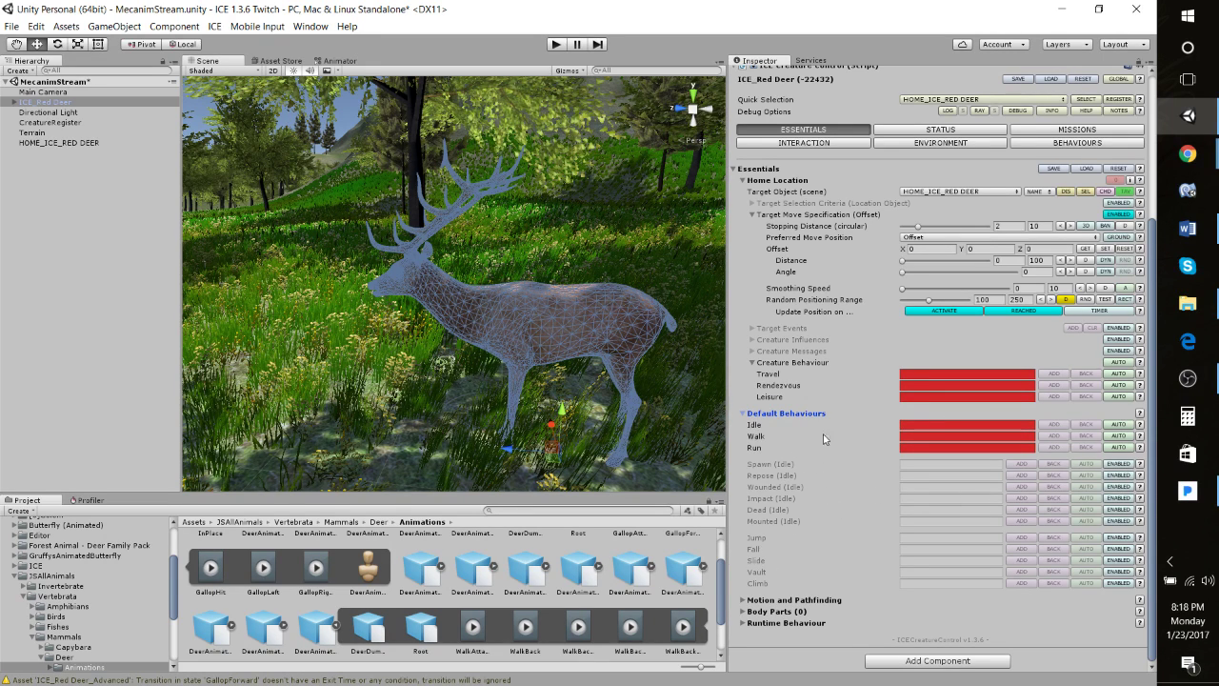
{"action": "left_click", "coordinate": [1118, 424]}
{"action": "left_click", "coordinate": [1119, 436]}
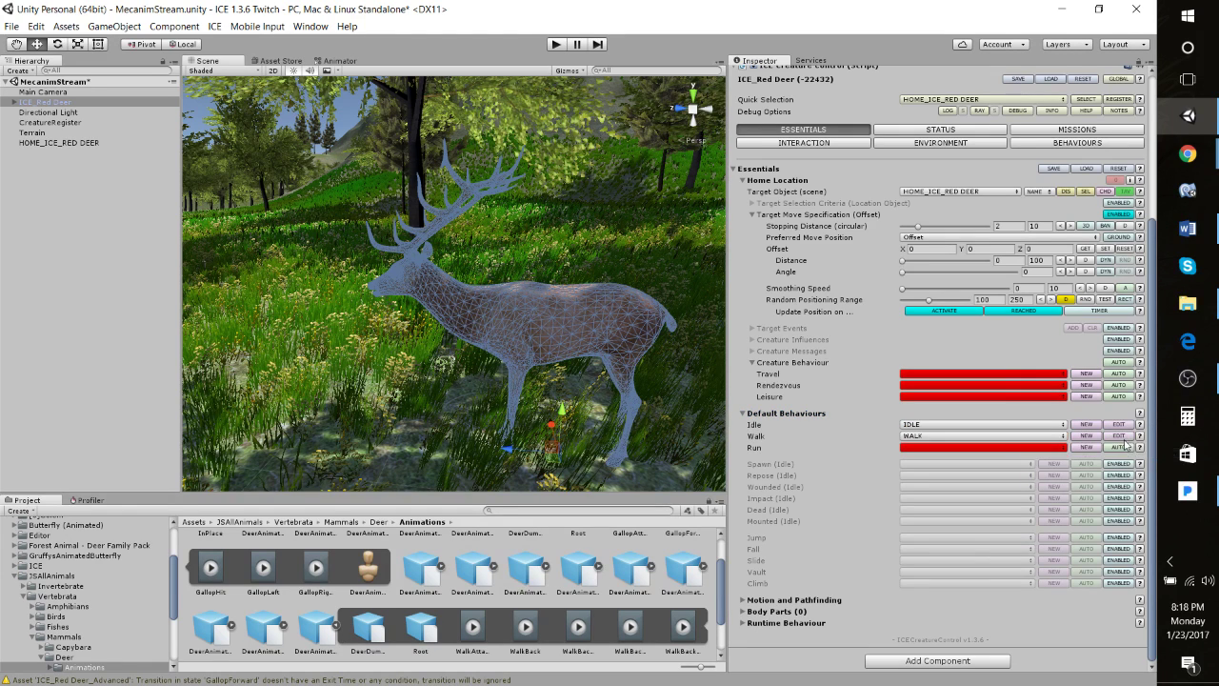
{"action": "left_click", "coordinate": [1124, 447]}
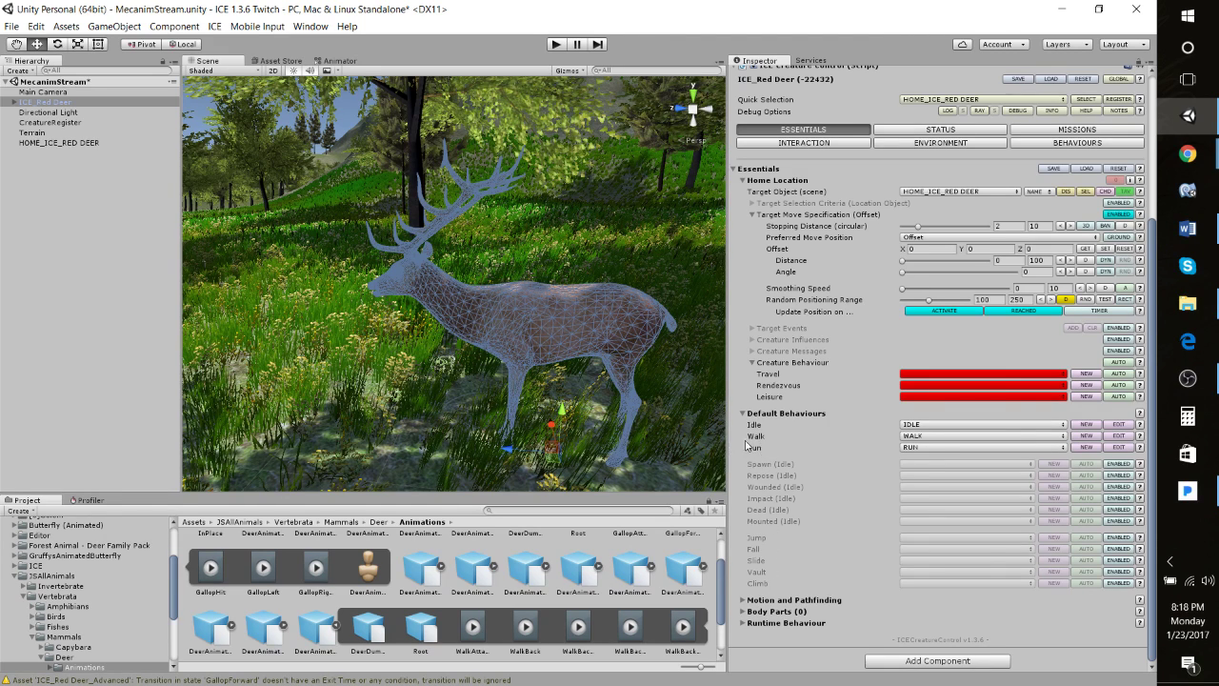
Set the Home Location's creature behaviours to WALK for Travel, IDLE for Rendezvous and WALK for Leisure.
{"action": "left_click", "coordinate": [1007, 383]}
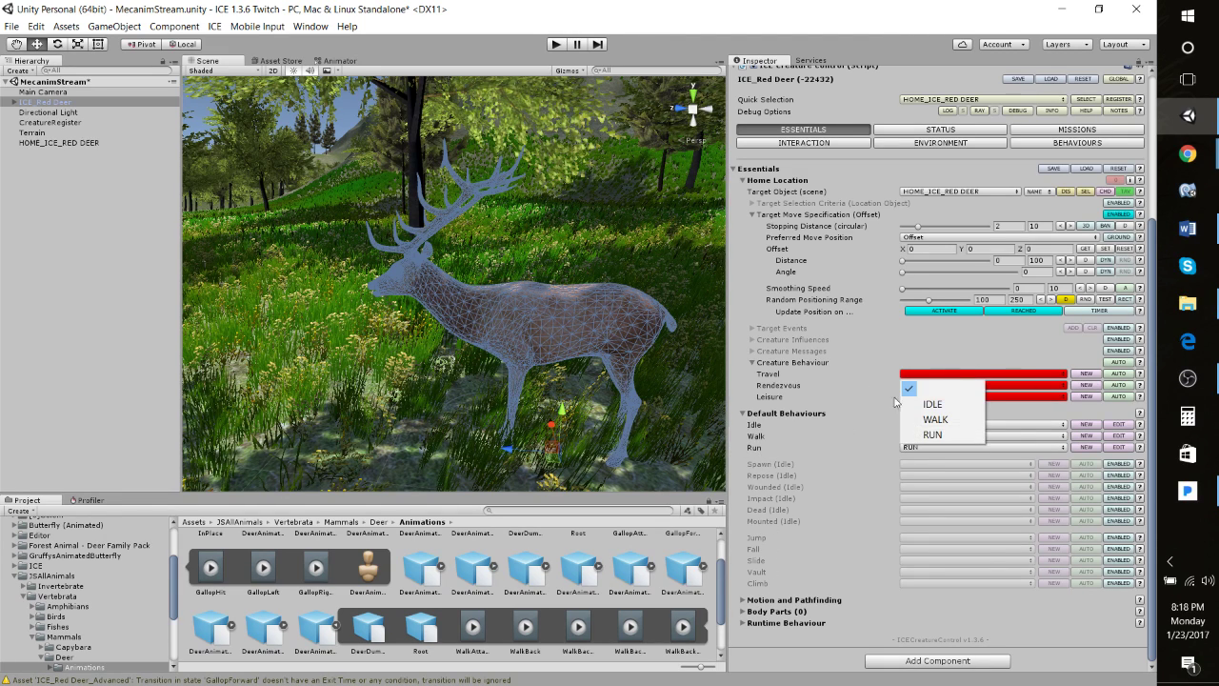
{"action": "left_click", "coordinate": [927, 422]}
{"action": "left_click", "coordinate": [958, 387]}
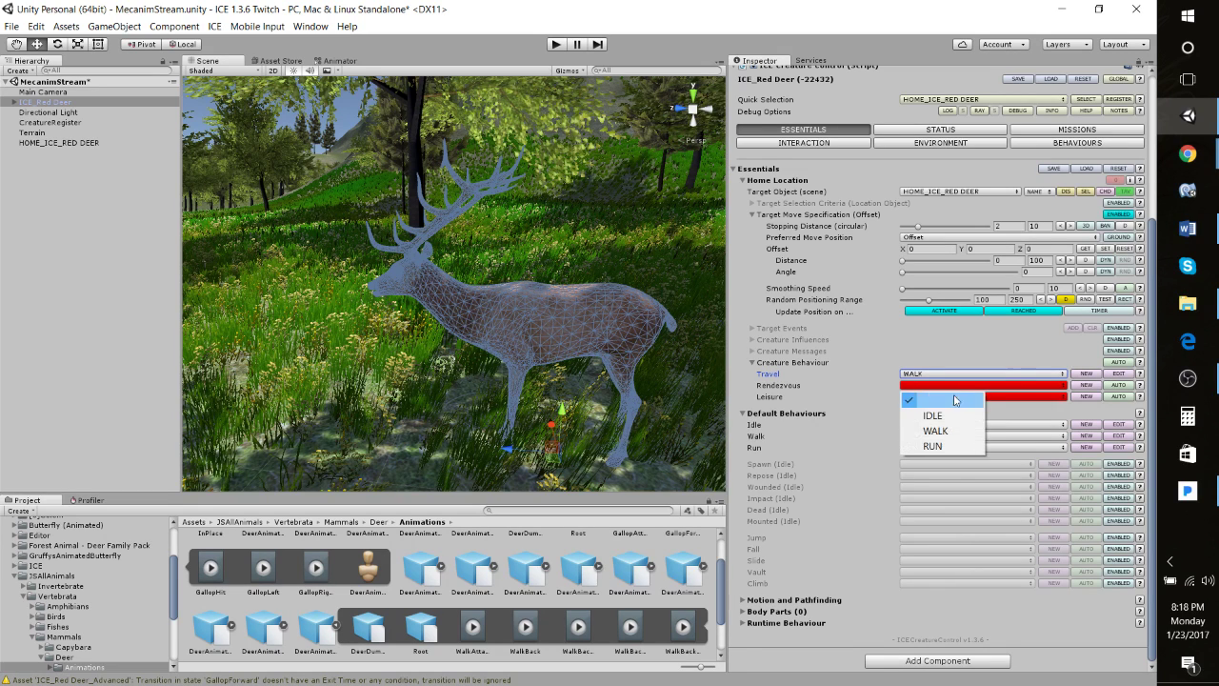
{"action": "left_click", "coordinate": [954, 416]}
{"action": "left_click", "coordinate": [958, 397]}
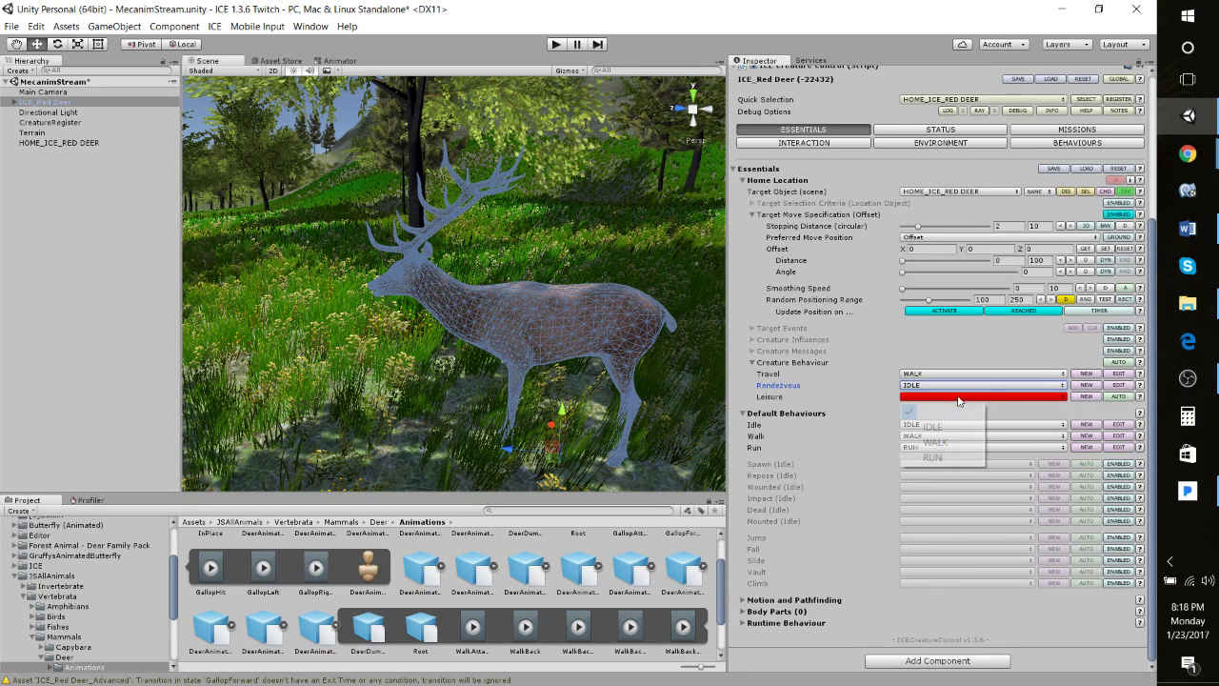
{"action": "left_click", "coordinate": [937, 442]}
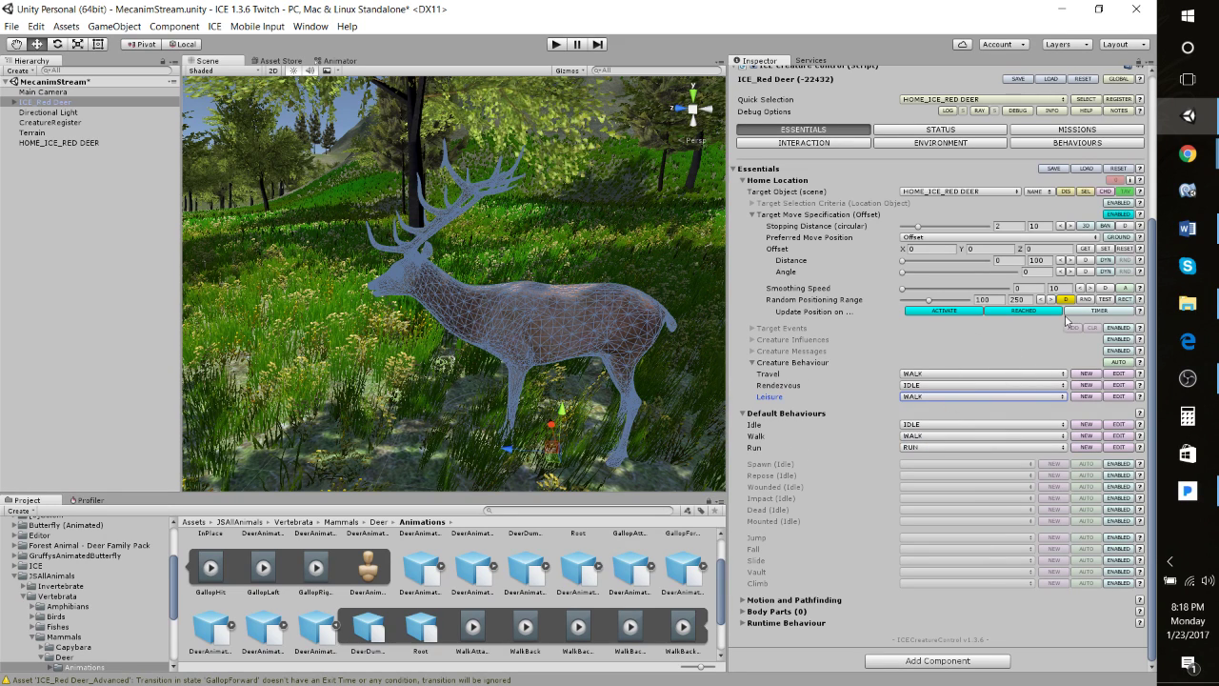
Have the home's random position update on a timer as well as on Activate and Reached.
{"action": "scroll", "coordinate": [917, 373], "scroll_direction": "up", "scroll_amount": 2}
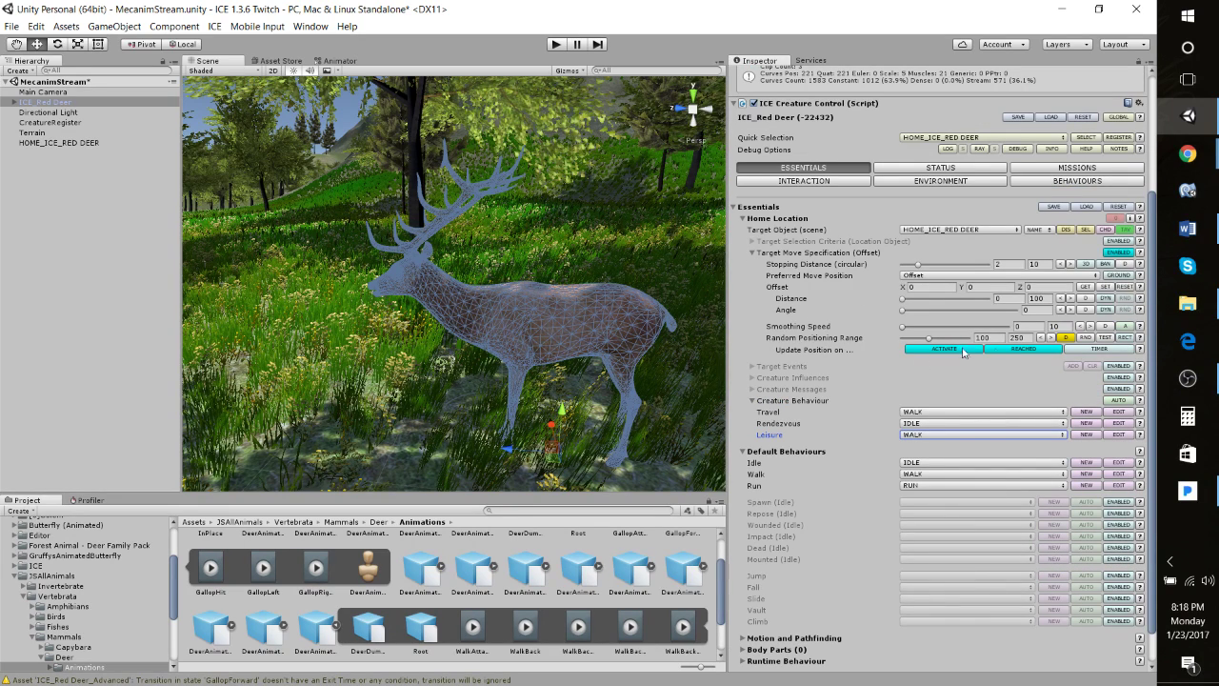
{"action": "left_click", "coordinate": [1024, 348]}
{"action": "left_click", "coordinate": [1100, 349]}
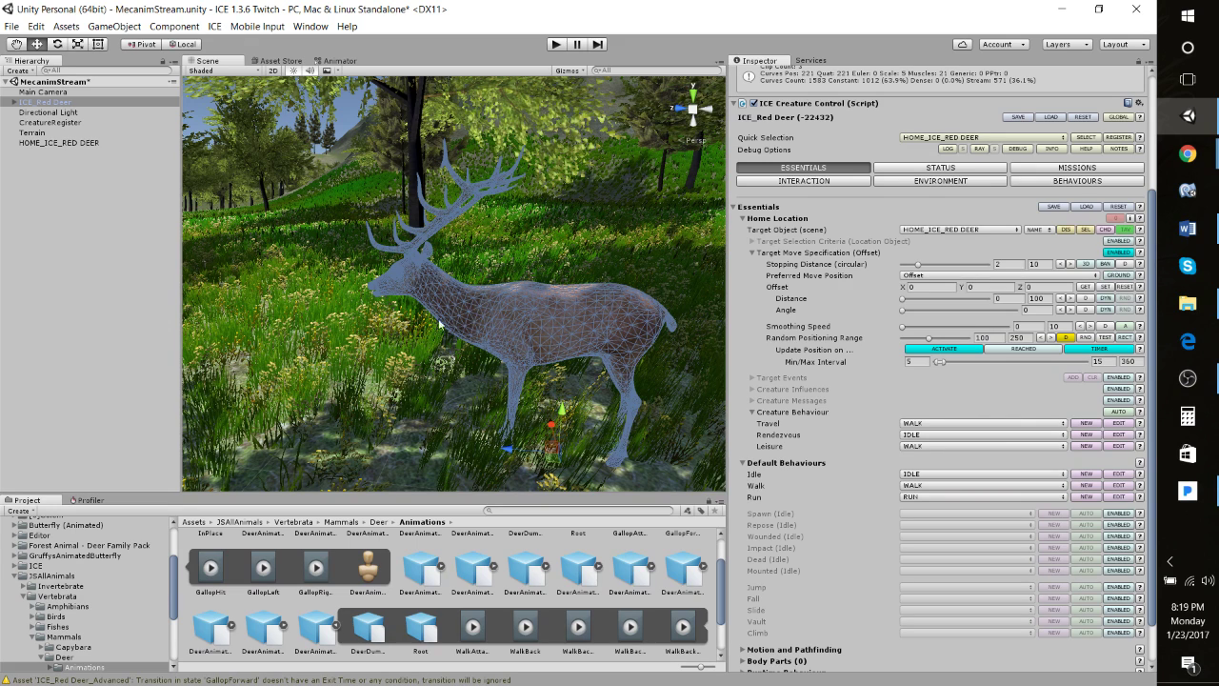
{"action": "left_click", "coordinate": [1104, 348]}
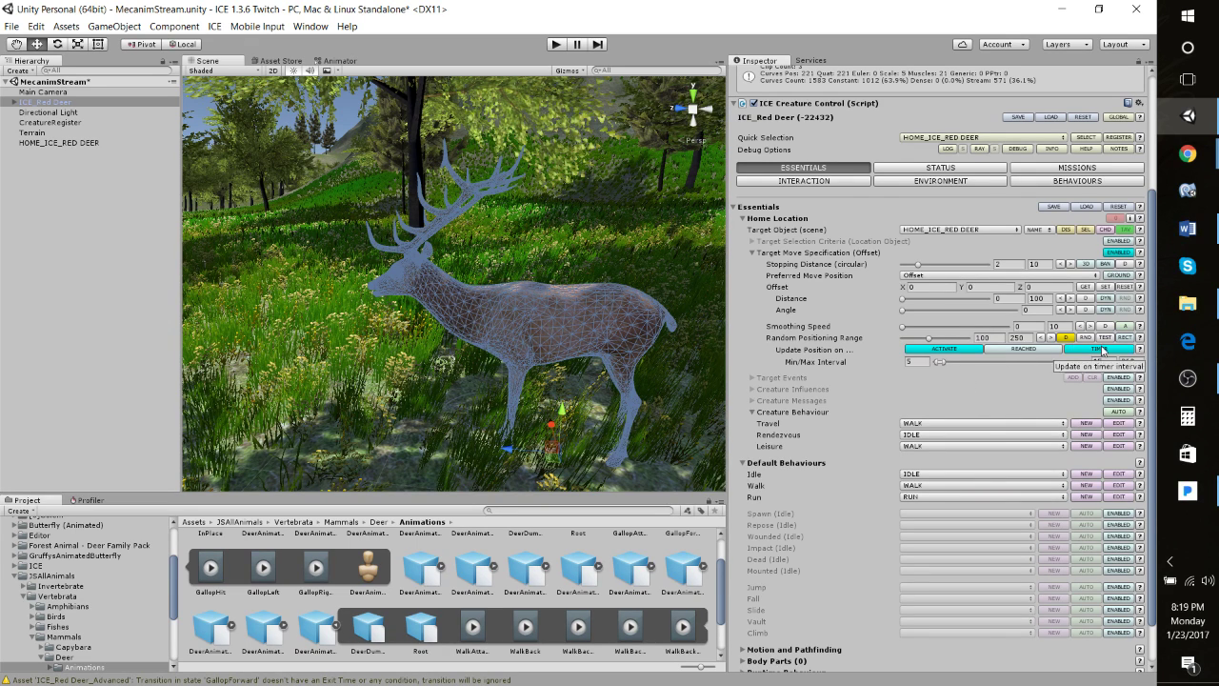
{"action": "left_click", "coordinate": [1023, 351]}
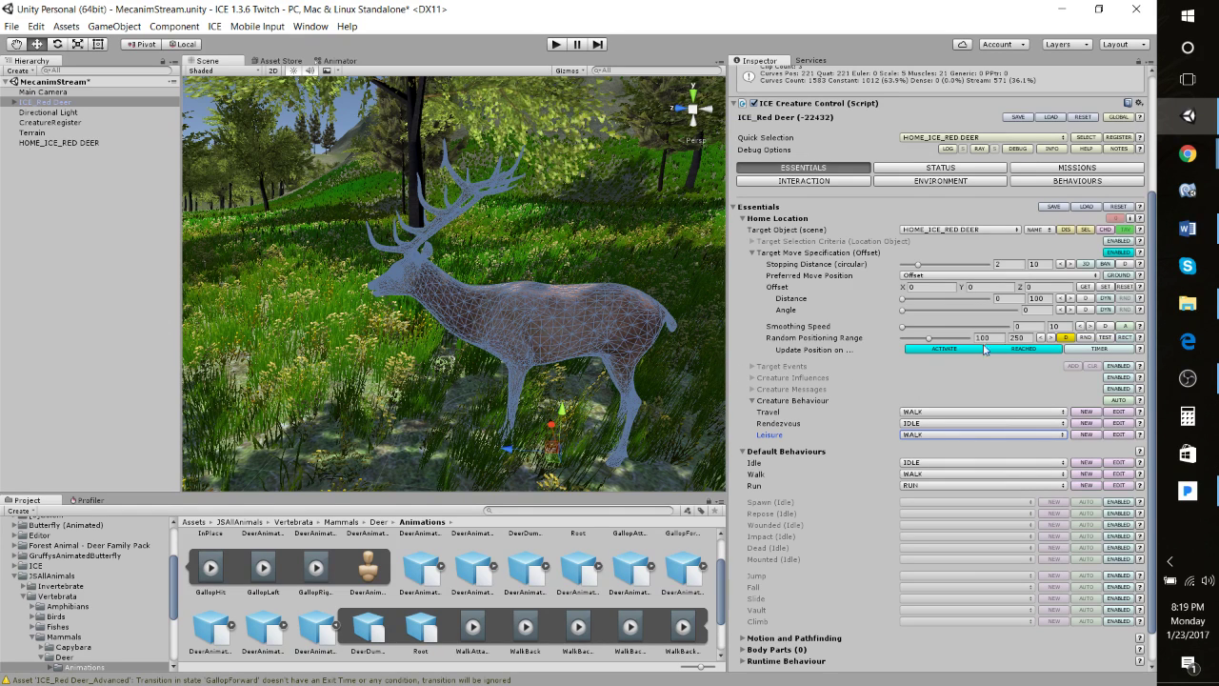
{"action": "left_click", "coordinate": [1086, 349]}
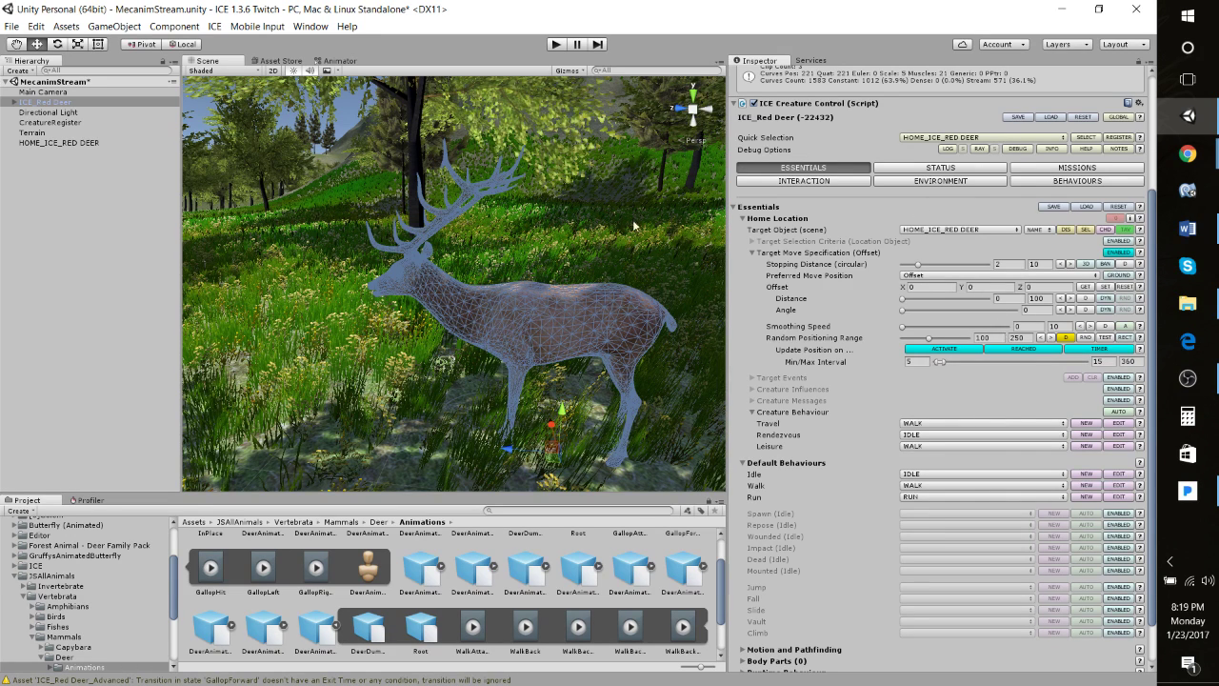
Enable the creature's Debug option, turn on Use Advanced Gizmos and show the home's whole range from above in the Scene view.
{"action": "scroll", "coordinate": [1020, 196], "scroll_direction": "up", "scroll_amount": 3}
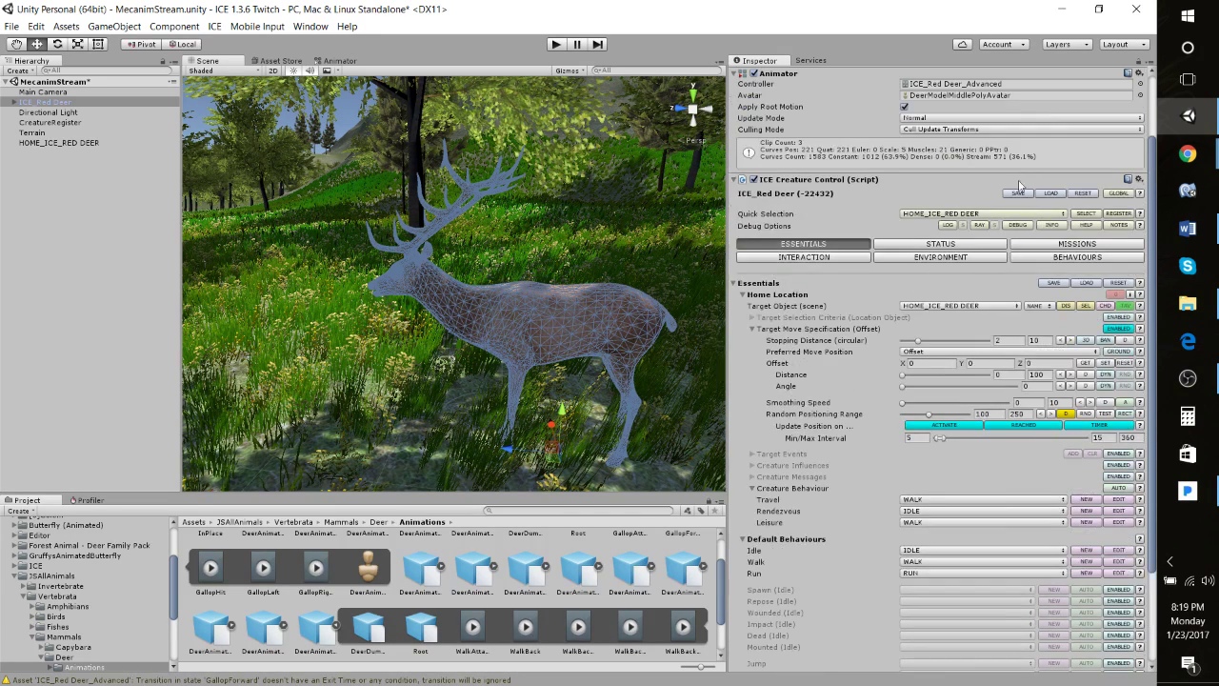
{"action": "scroll", "coordinate": [886, 439], "scroll_direction": "down", "scroll_amount": 8}
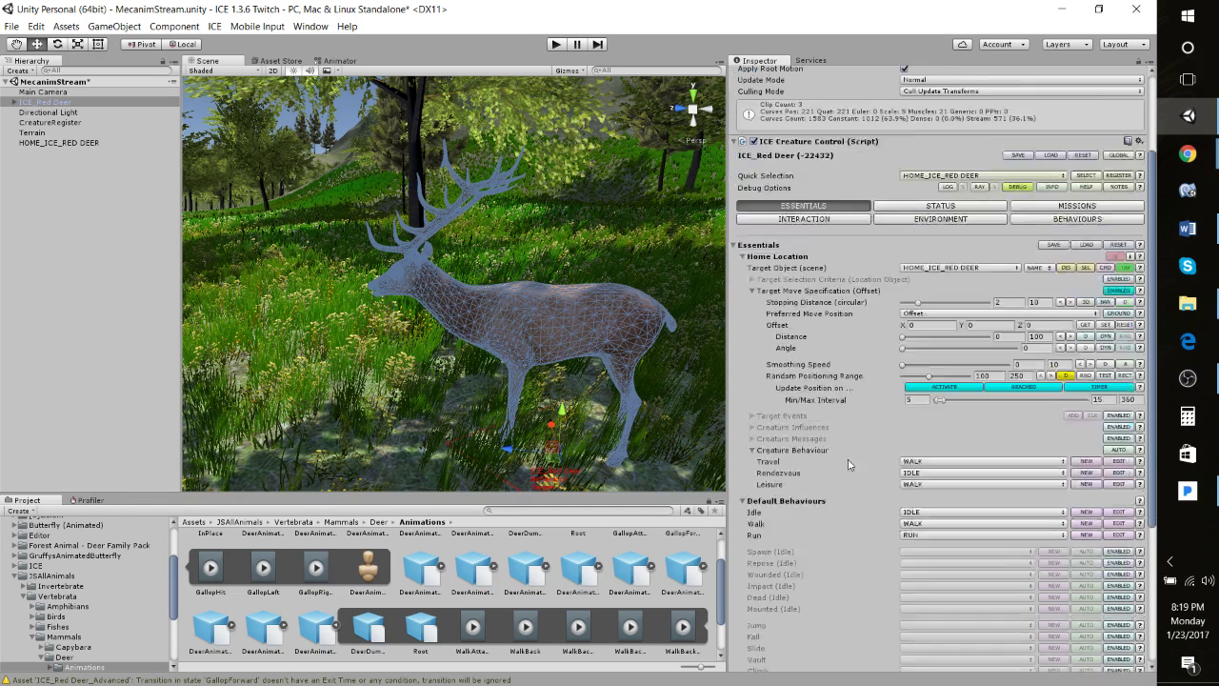
{"action": "scroll", "coordinate": [877, 438], "scroll_direction": "up", "scroll_amount": 6}
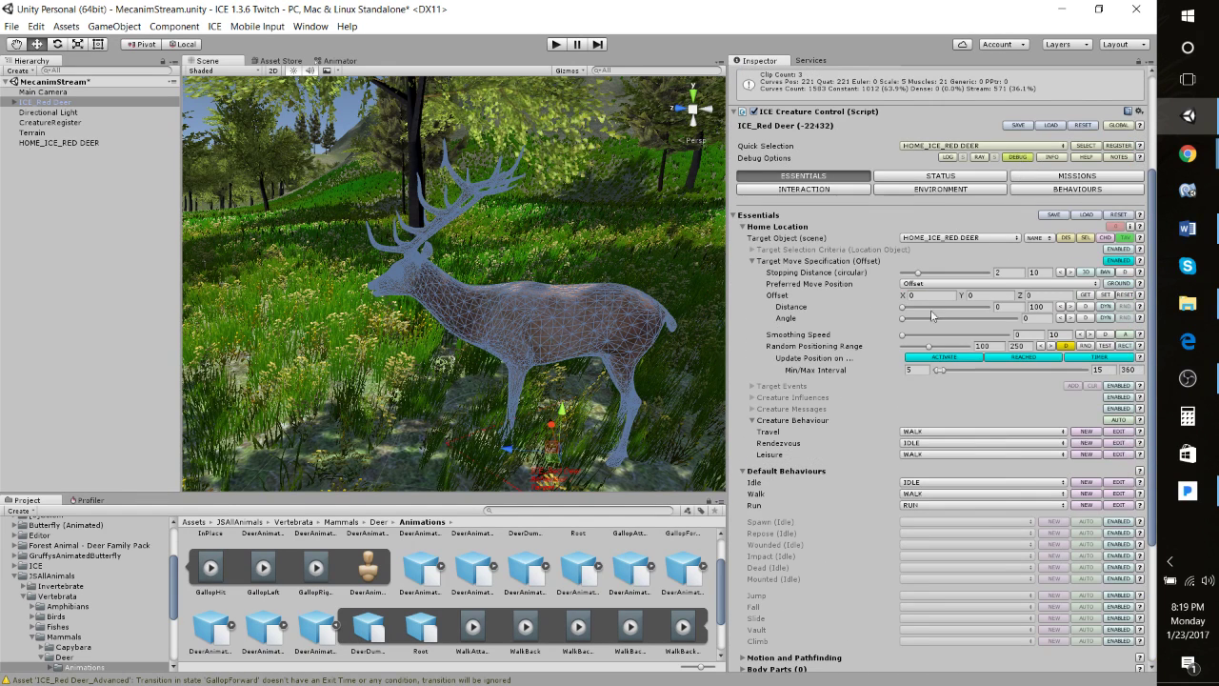
{"action": "scroll", "coordinate": [915, 381], "scroll_direction": "down", "scroll_amount": 6}
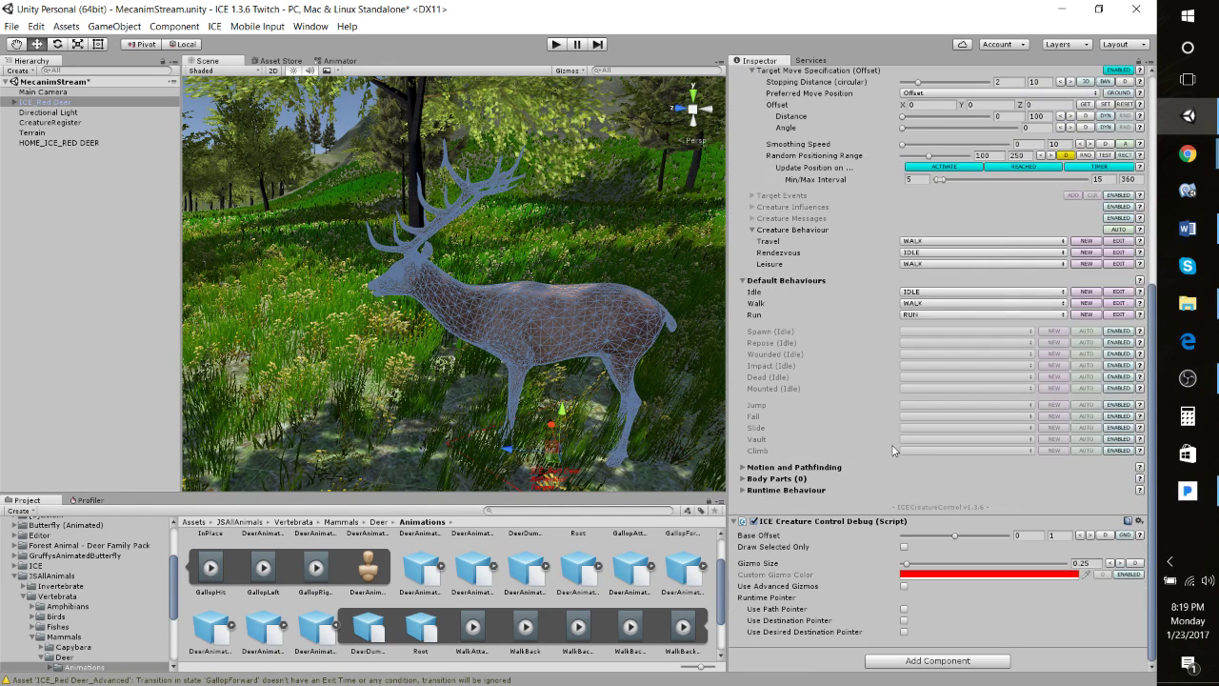
{"action": "left_click", "coordinate": [904, 586]}
{"action": "left_click_drag", "start_coordinate": [571, 286], "coordinate": [557, 371], "text": "alt"}
{"action": "scroll", "coordinate": [558, 371], "scroll_direction": "down", "scroll_amount": 6}
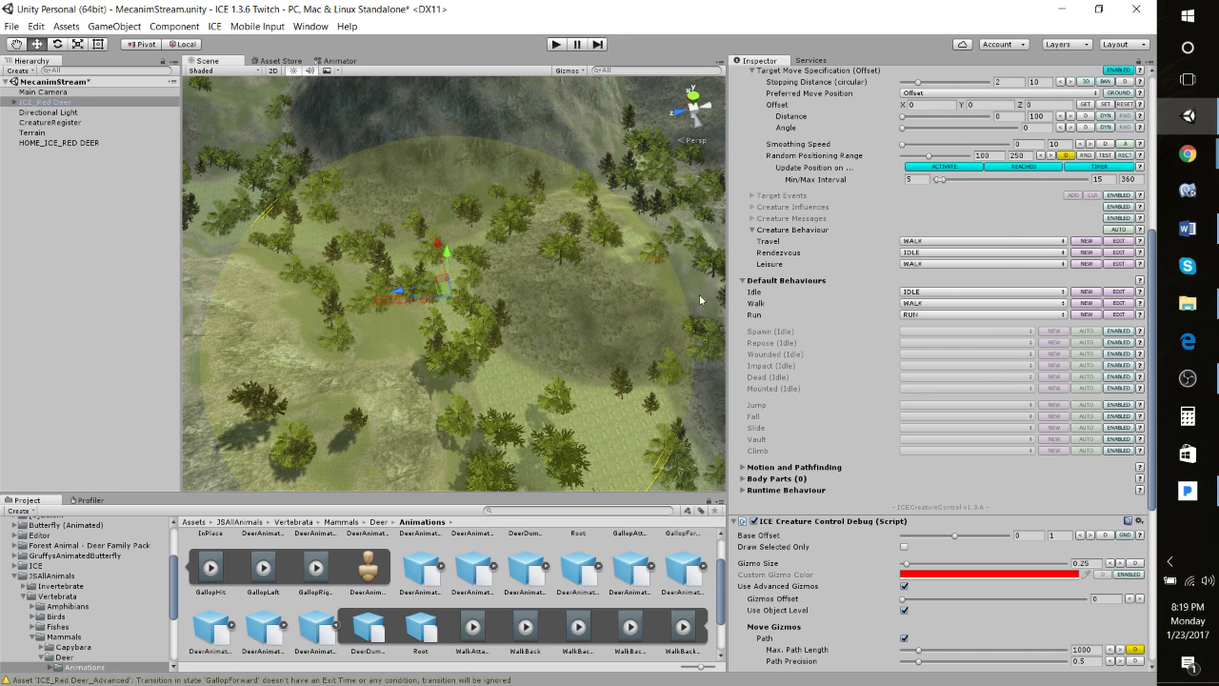
Restrict the ICE Creature Control Debug gizmos to being drawn for the selected creature only.
{"action": "scroll", "coordinate": [972, 360], "scroll_direction": "up", "scroll_amount": 6}
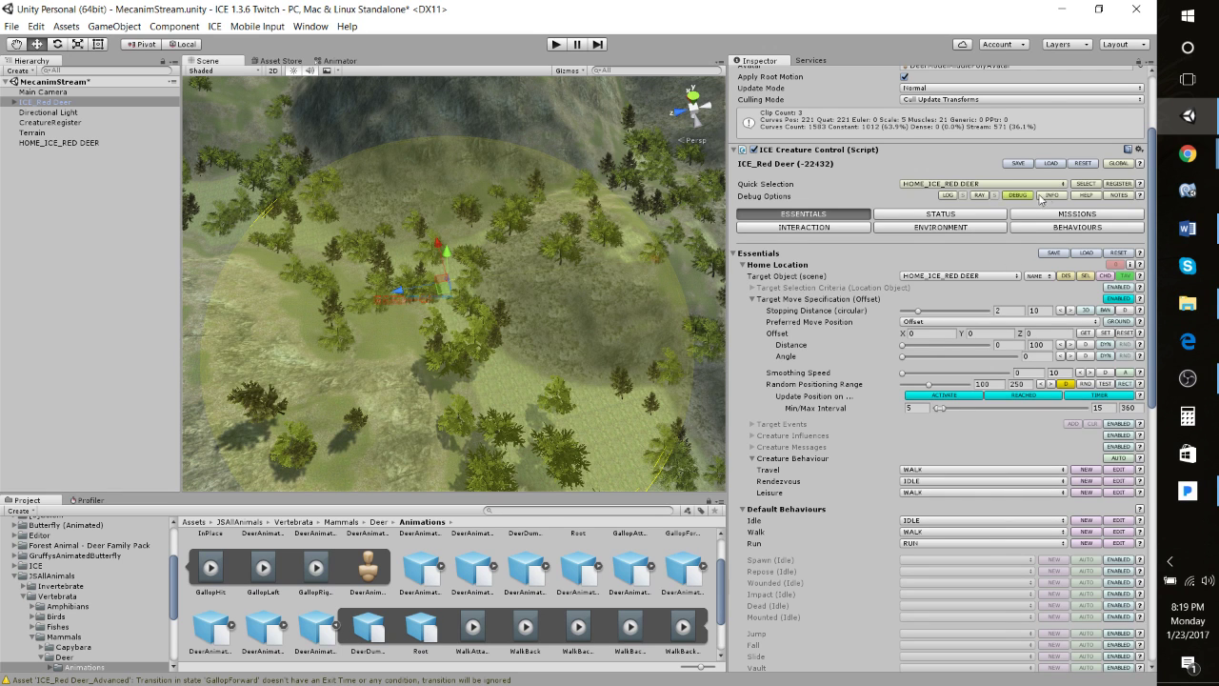
{"action": "scroll", "coordinate": [899, 411], "scroll_direction": "down", "scroll_amount": 10}
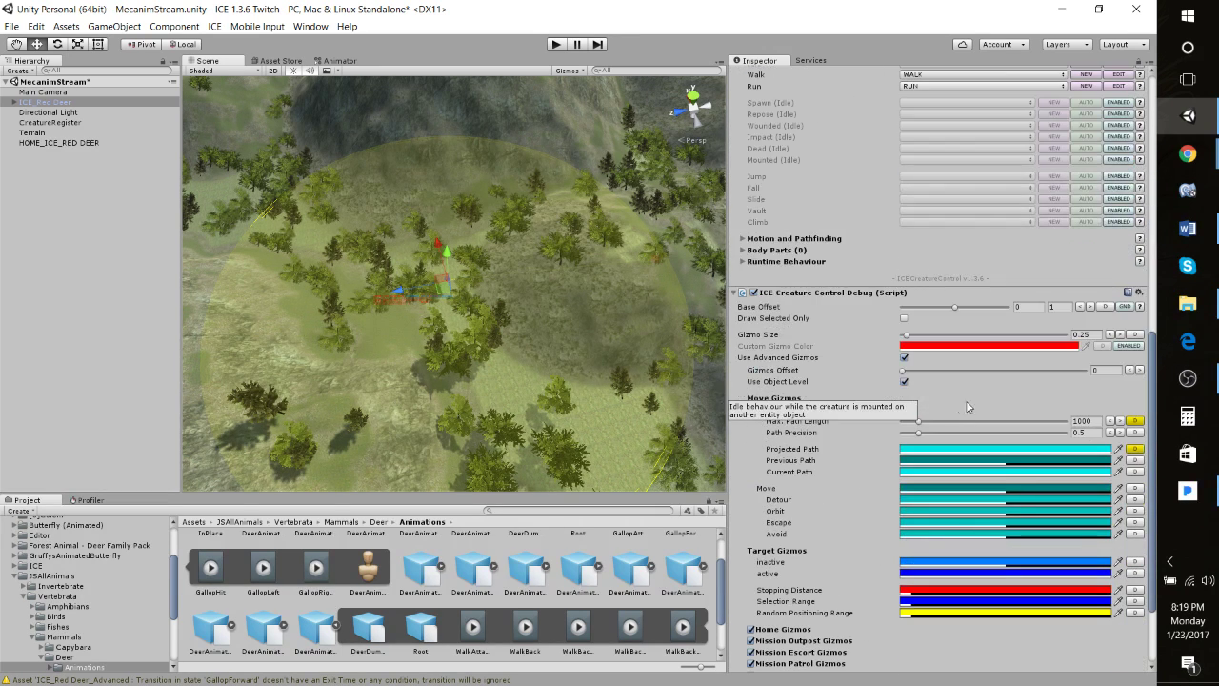
{"action": "scroll", "coordinate": [838, 457], "scroll_direction": "down", "scroll_amount": 3}
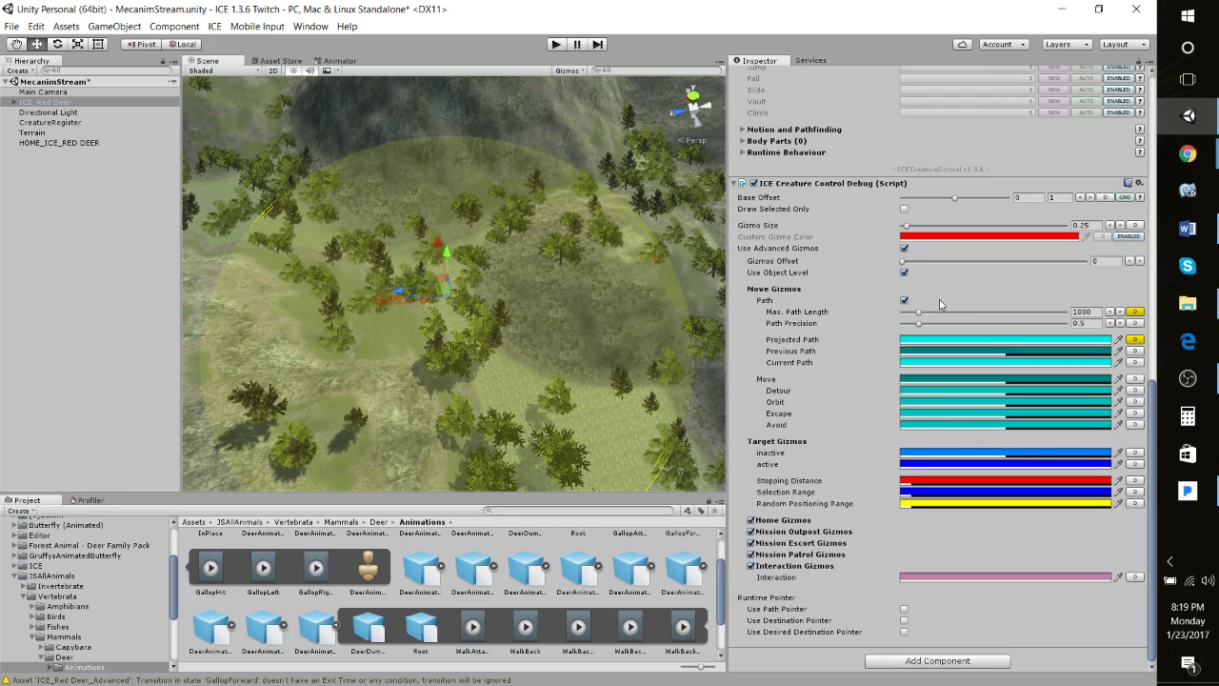
{"action": "left_click", "coordinate": [902, 210]}
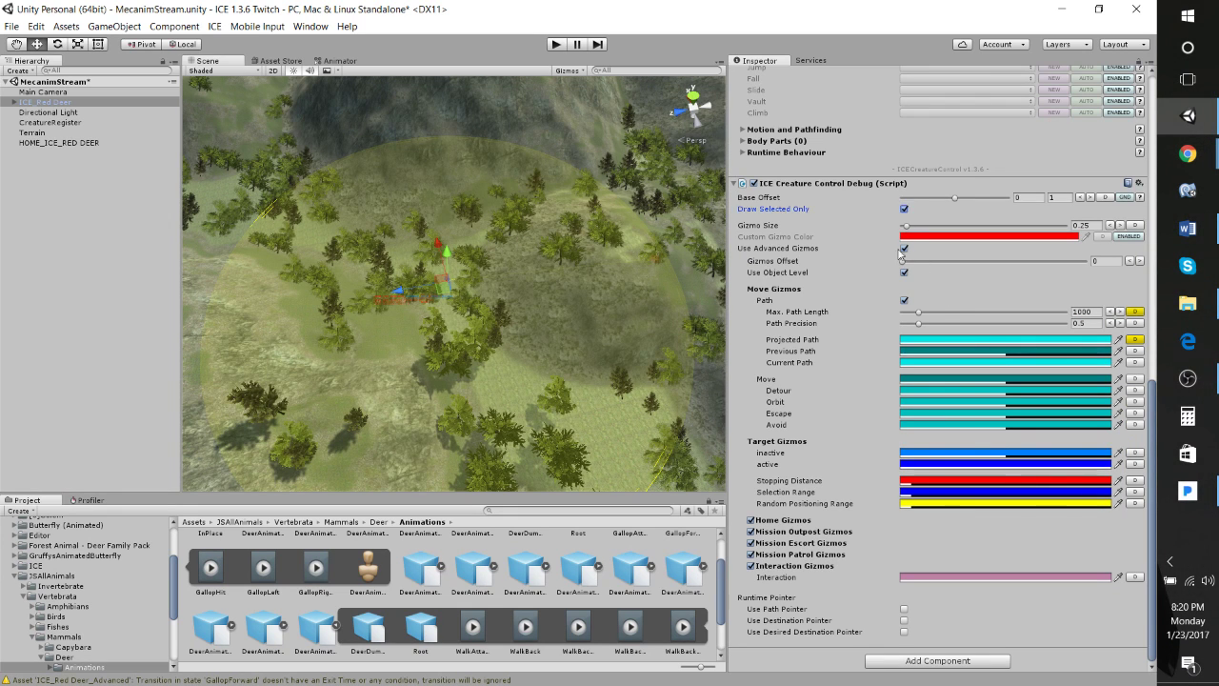
Enable the animation settings of the IDLE behaviour rule, keeping the DIRECT control type and the Idle animation.
{"action": "scroll", "coordinate": [895, 247], "scroll_direction": "up", "scroll_amount": 15}
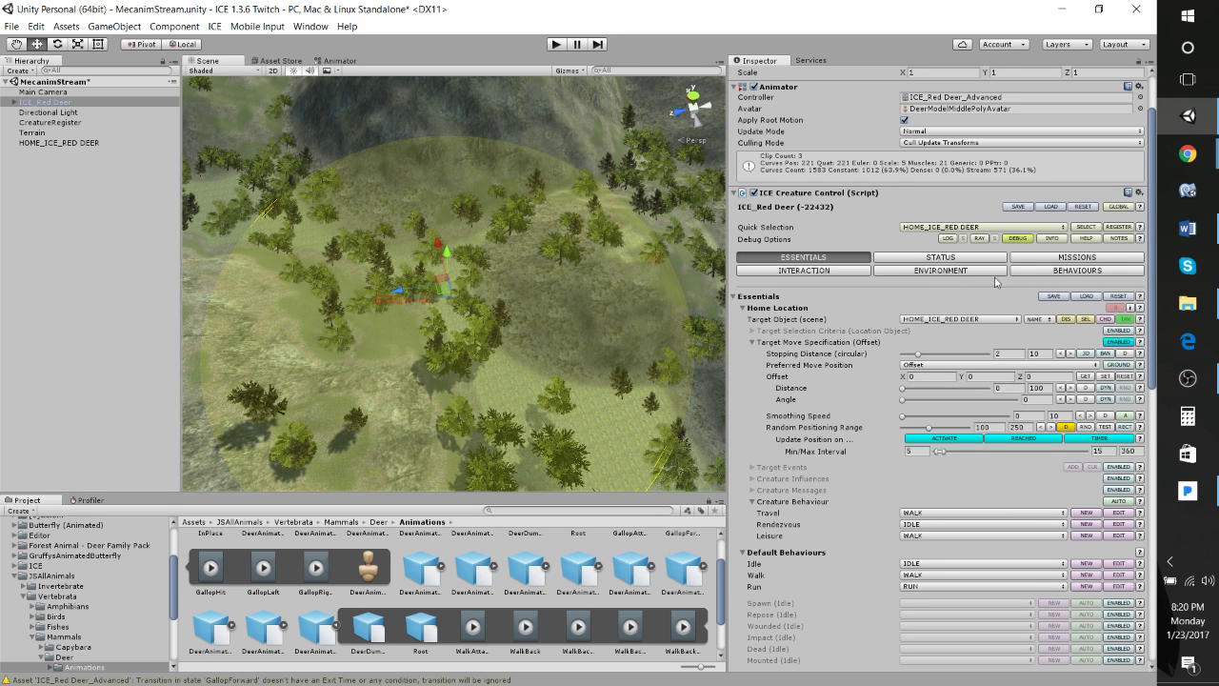
{"action": "left_click", "coordinate": [1063, 274]}
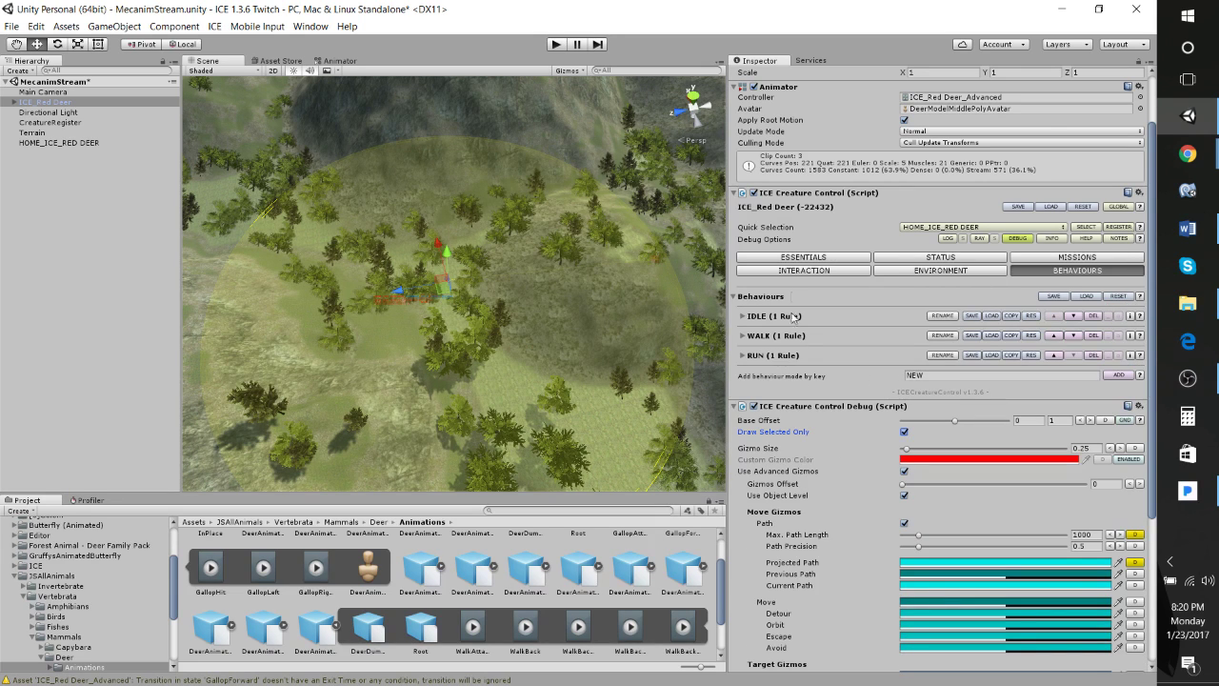
{"action": "left_click", "coordinate": [742, 317]}
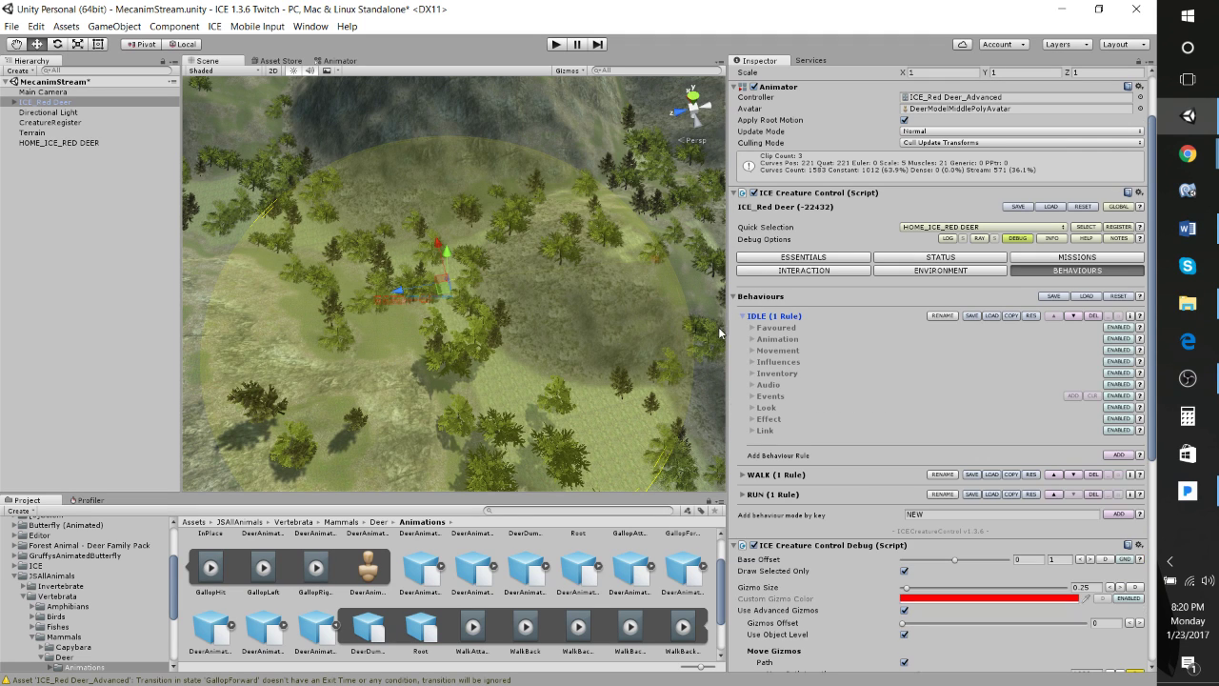
{"action": "left_click", "coordinate": [1118, 339]}
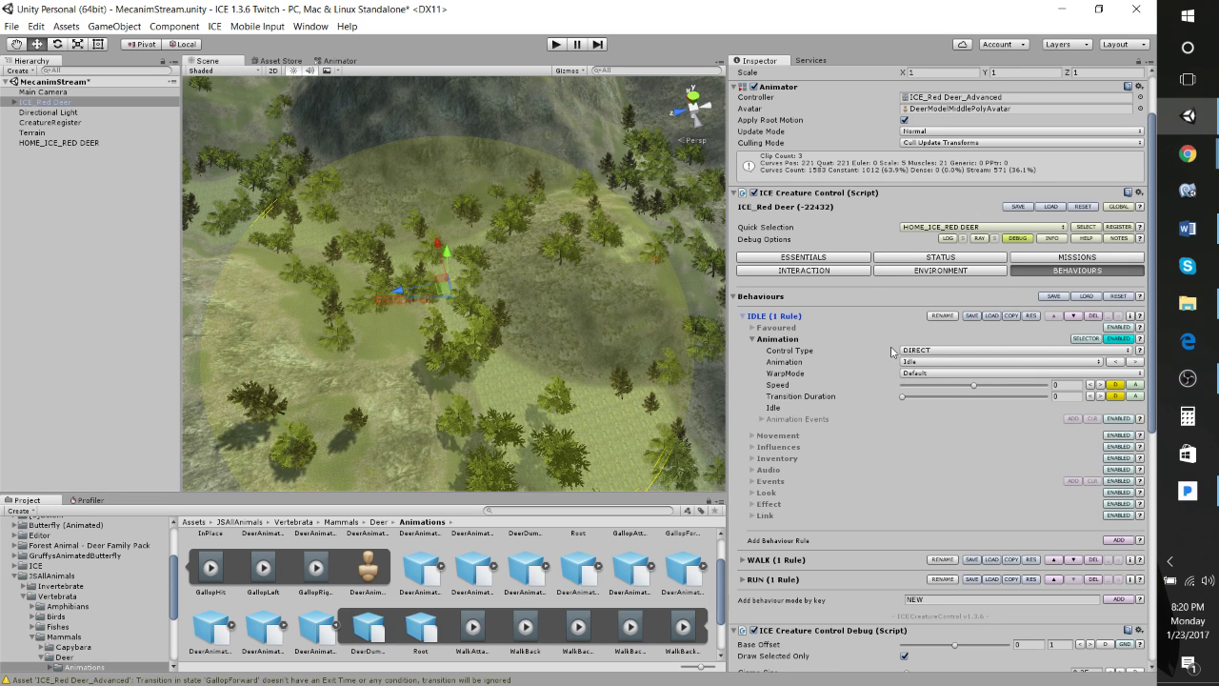
{"action": "left_click", "coordinate": [943, 352]}
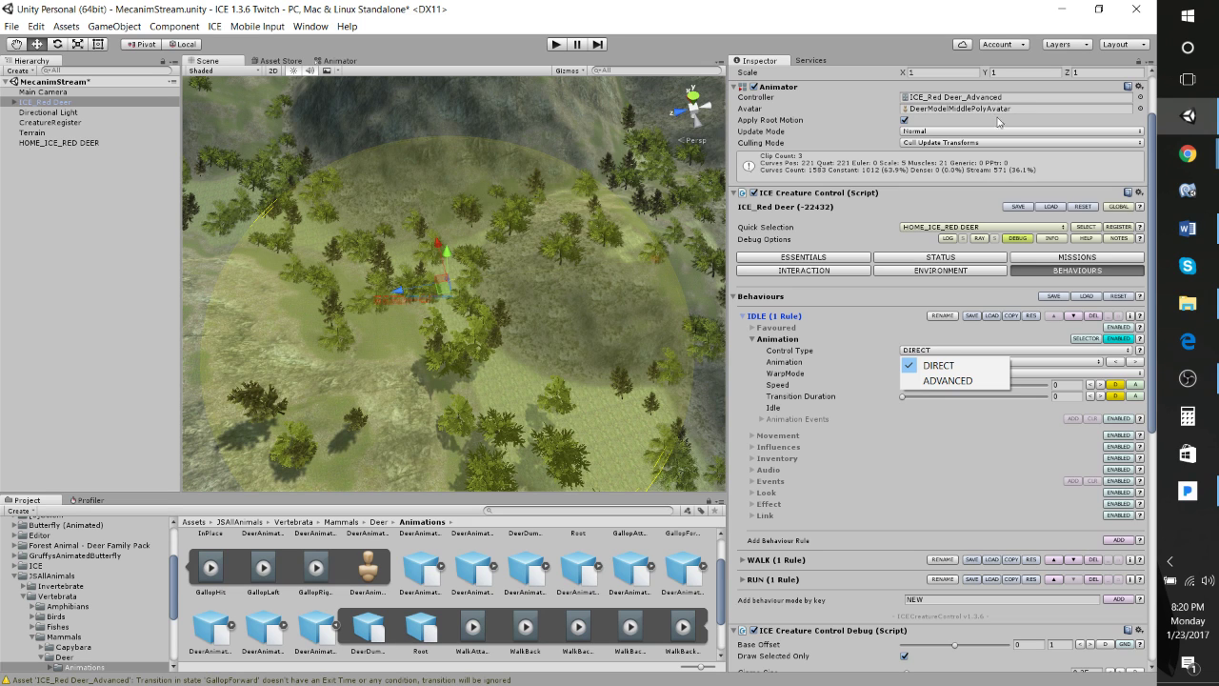
{"action": "left_click", "coordinate": [934, 368]}
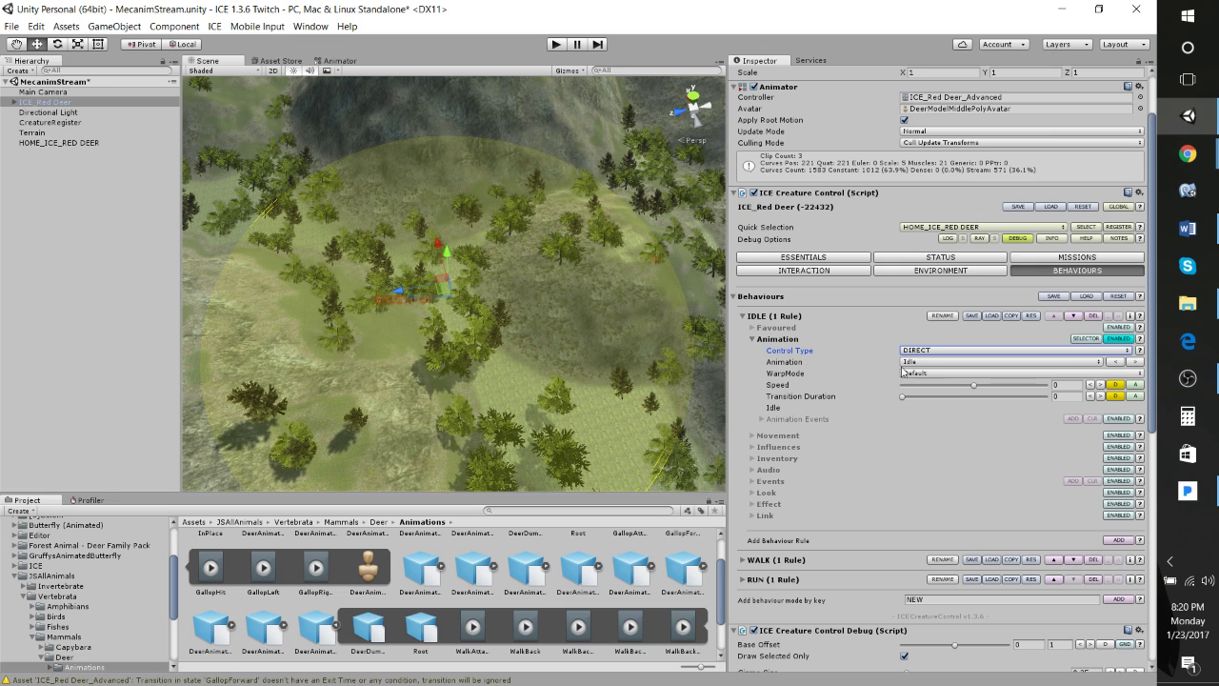
{"action": "left_click", "coordinate": [937, 363]}
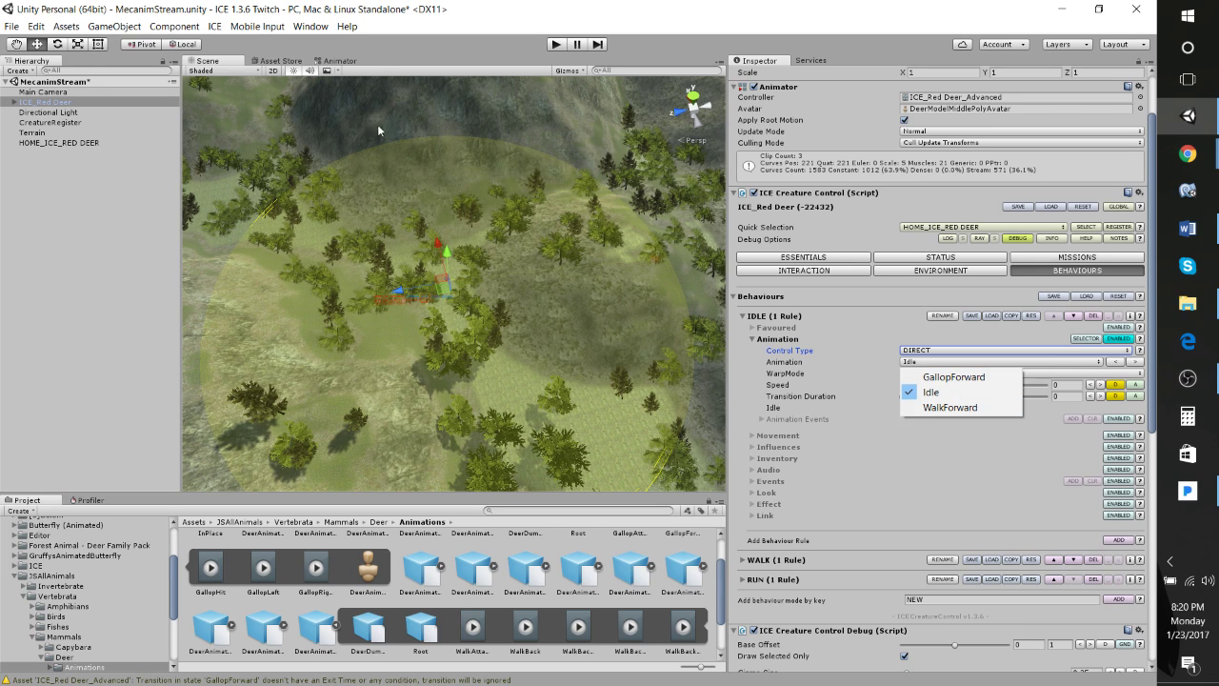
Show the deer's Animator graph and move the Entry node up level with the GallopForward state.
{"action": "left_click", "coordinate": [341, 64]}
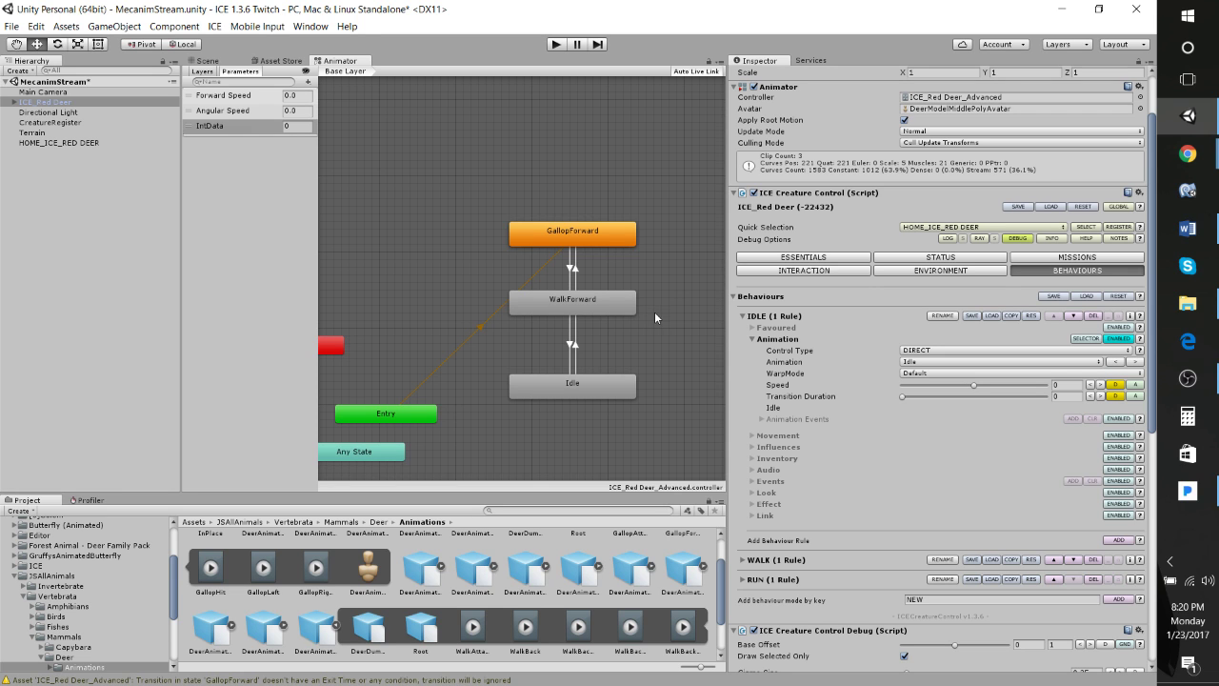
{"action": "middle_click_drag", "start_coordinate": [659, 332], "coordinate": [547, 266]}
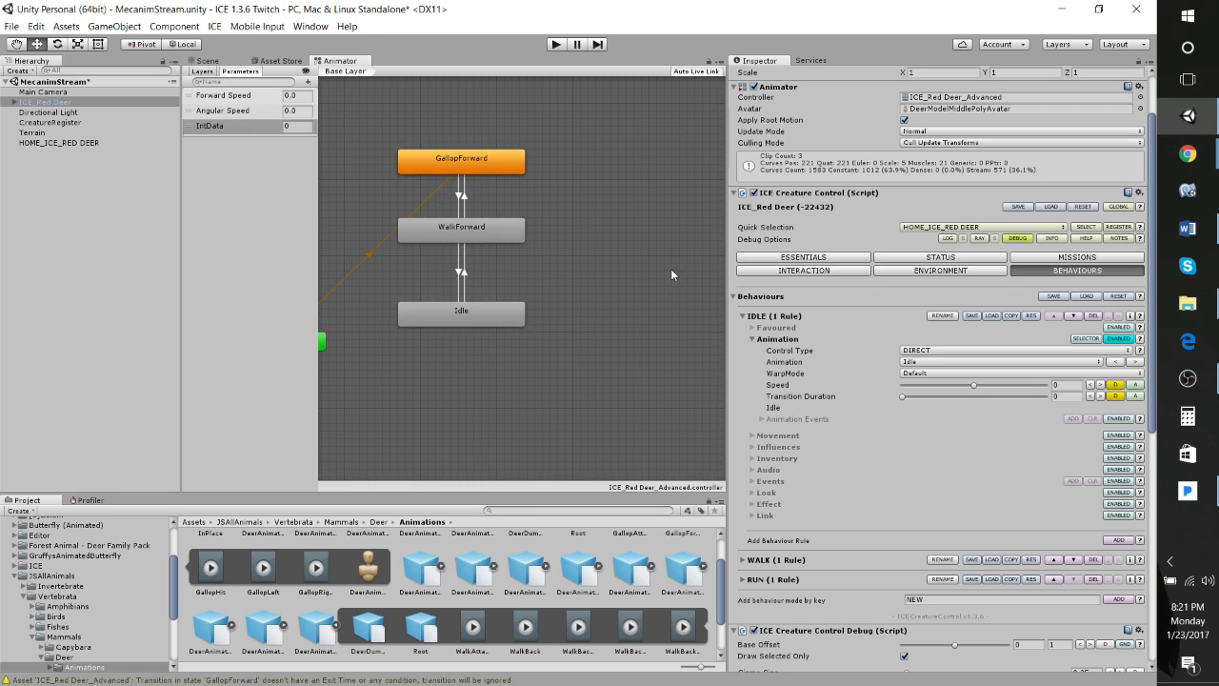
{"action": "middle_click_drag", "start_coordinate": [477, 283], "coordinate": [505, 319]}
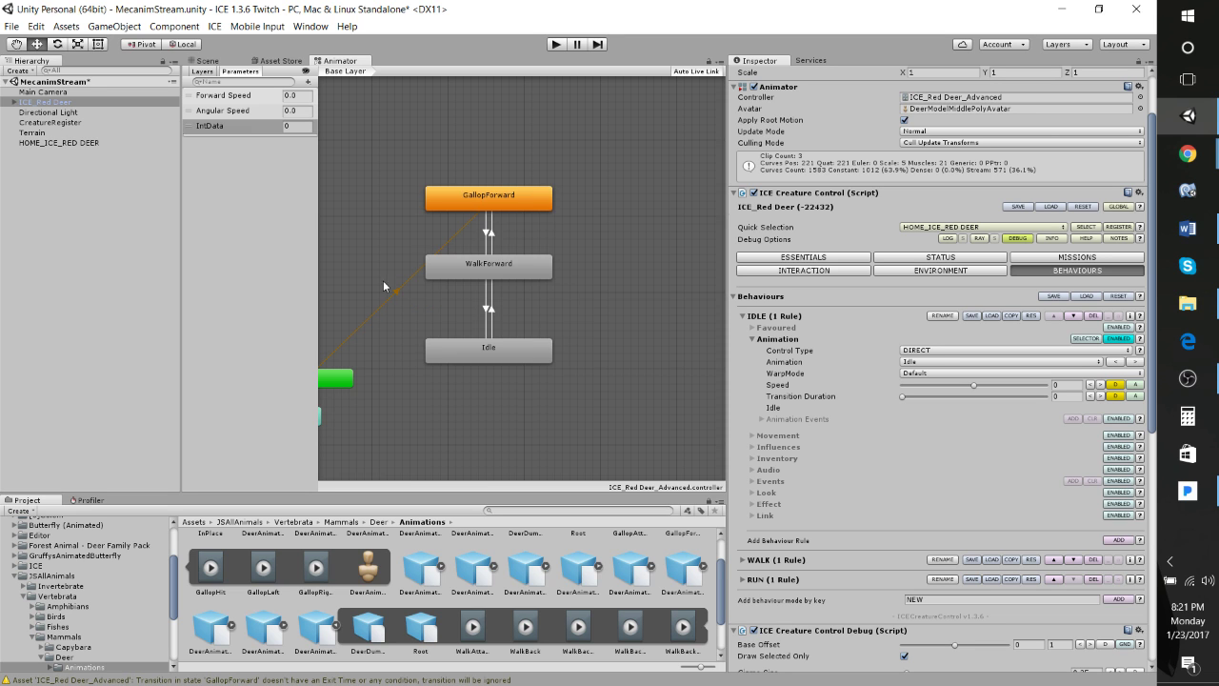
{"action": "middle_click_drag", "start_coordinate": [383, 287], "coordinate": [438, 308]}
{"action": "left_click_drag", "start_coordinate": [386, 399], "coordinate": [380, 217]}
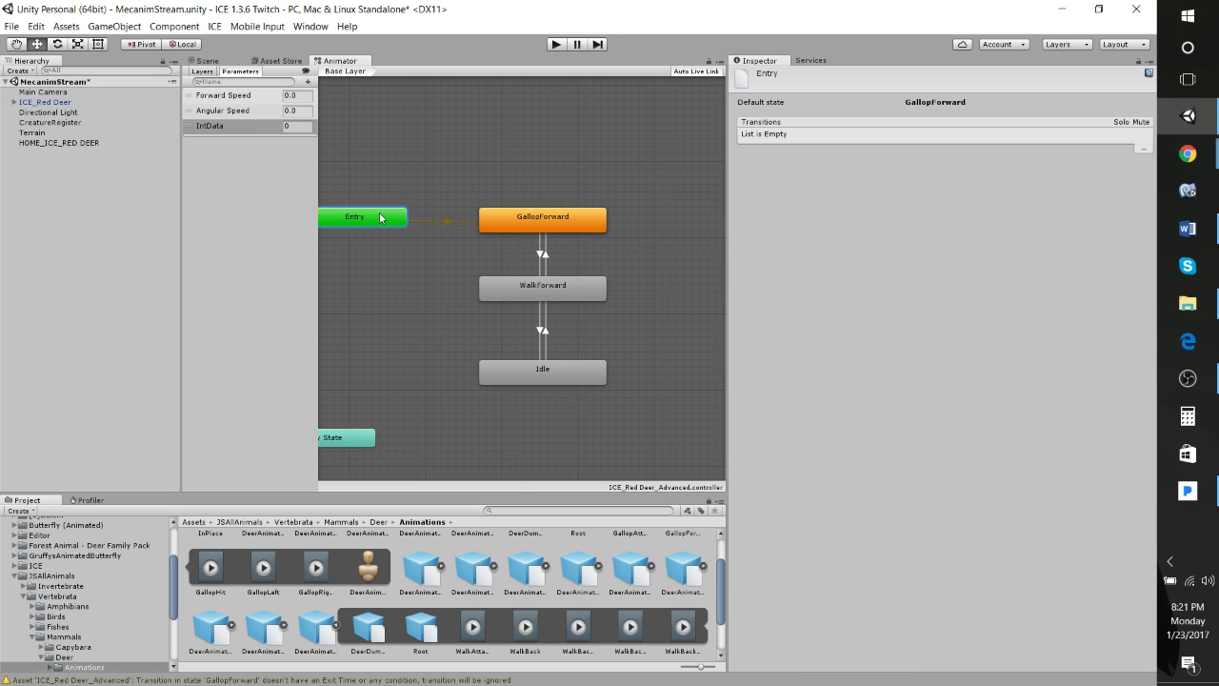
Create a sub-state machine in the Base Layer and place it beside the column, between the heights of GallopForward and WalkForward.
{"action": "middle_click_drag", "start_coordinate": [650, 298], "coordinate": [577, 350]}
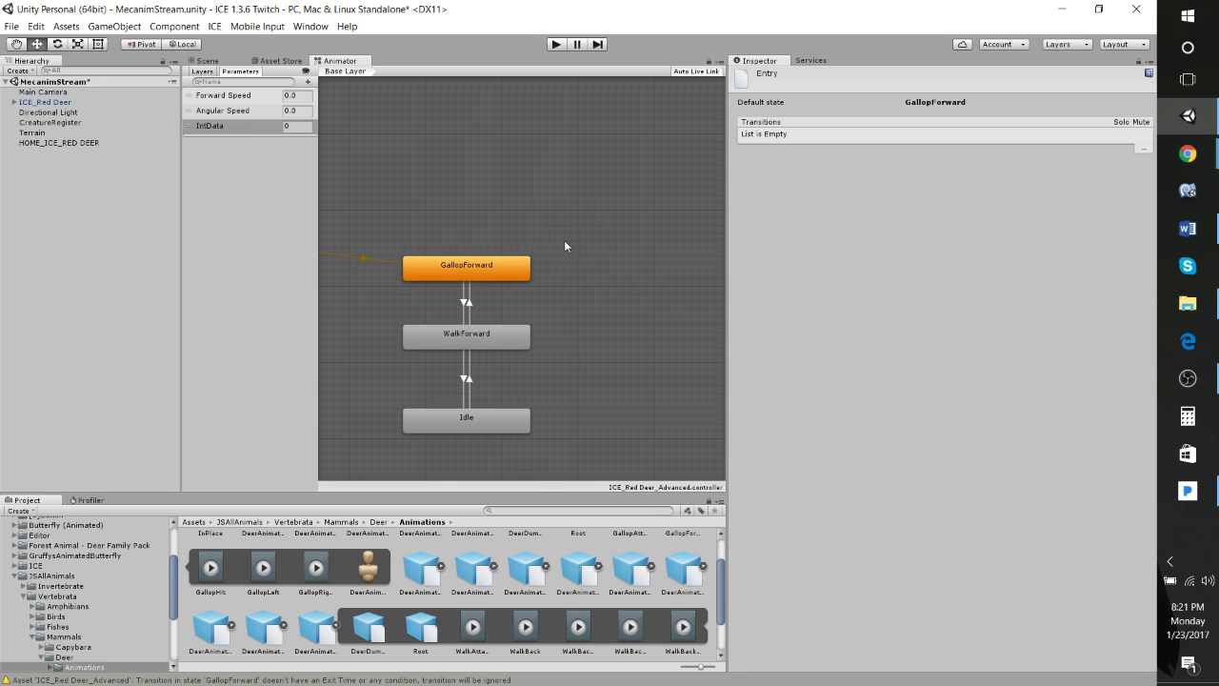
{"action": "right_click", "coordinate": [557, 205]}
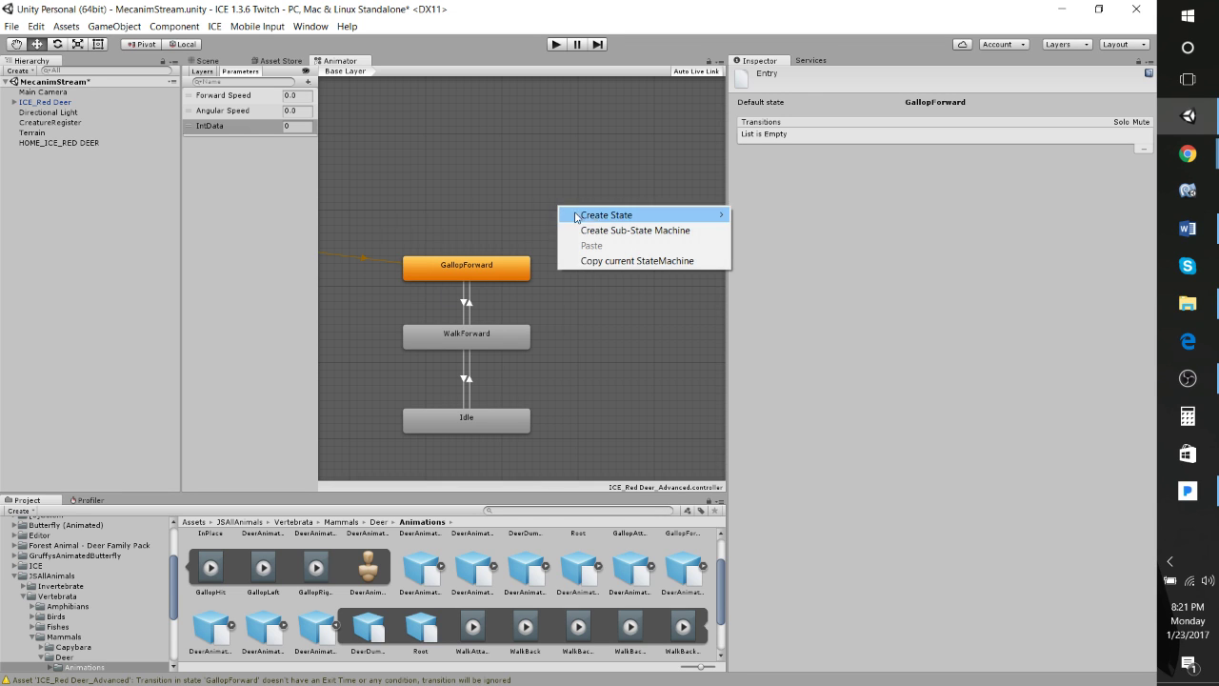
{"action": "left_click", "coordinate": [634, 231]}
{"action": "left_click_drag", "start_coordinate": [615, 217], "coordinate": [597, 296]}
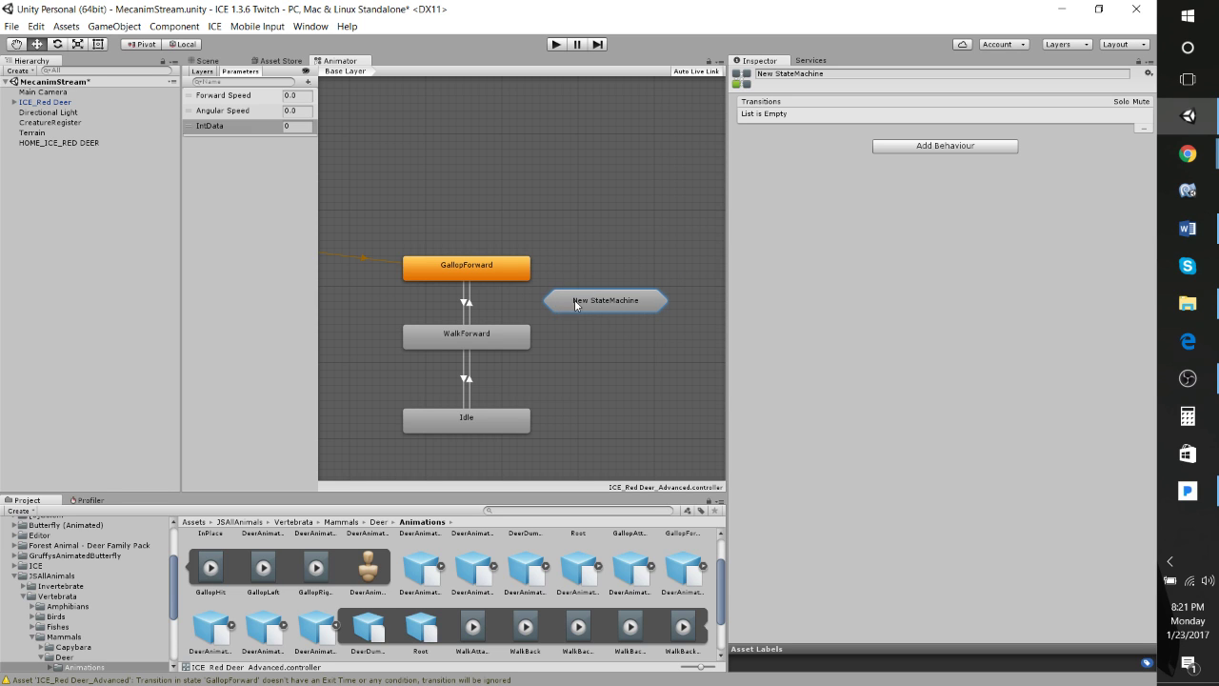
{"action": "left_click_drag", "start_coordinate": [603, 295], "coordinate": [595, 296]}
Look inside the new sub-state machine, return to the Base Layer and move its node to between the heights of WalkForward and Idle.
{"action": "double_click", "coordinate": [603, 302]}
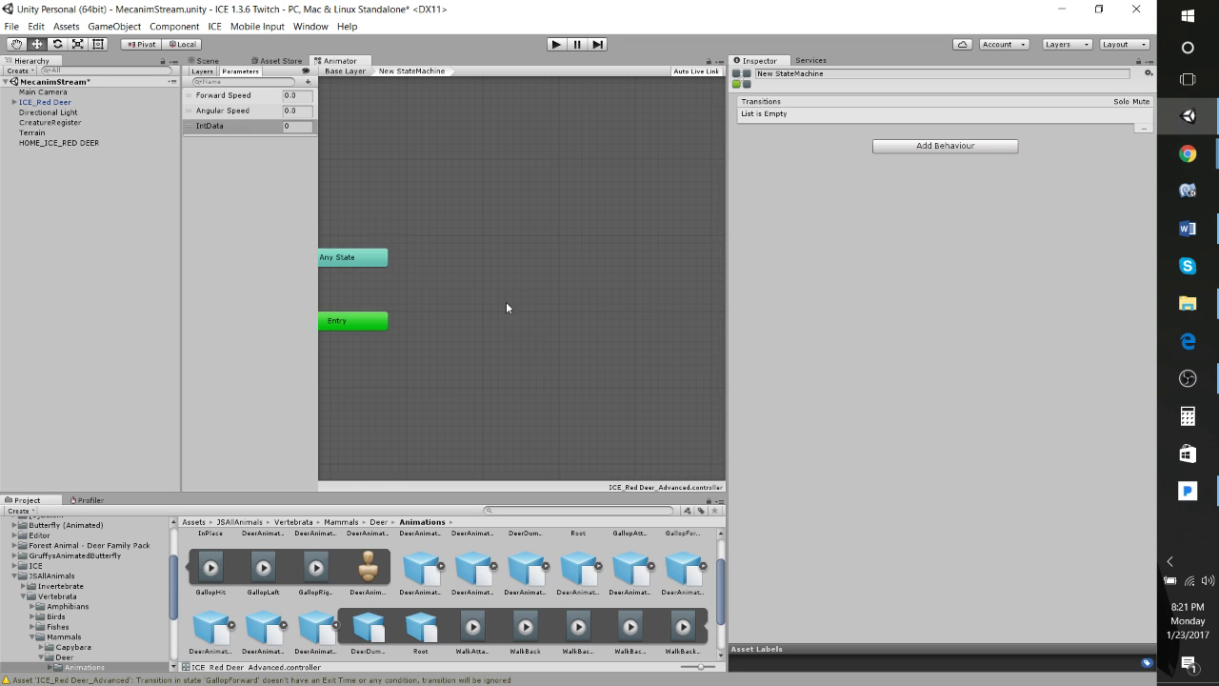
{"action": "middle_click_drag", "start_coordinate": [529, 294], "coordinate": [334, 298]}
{"action": "key", "text": "a"}
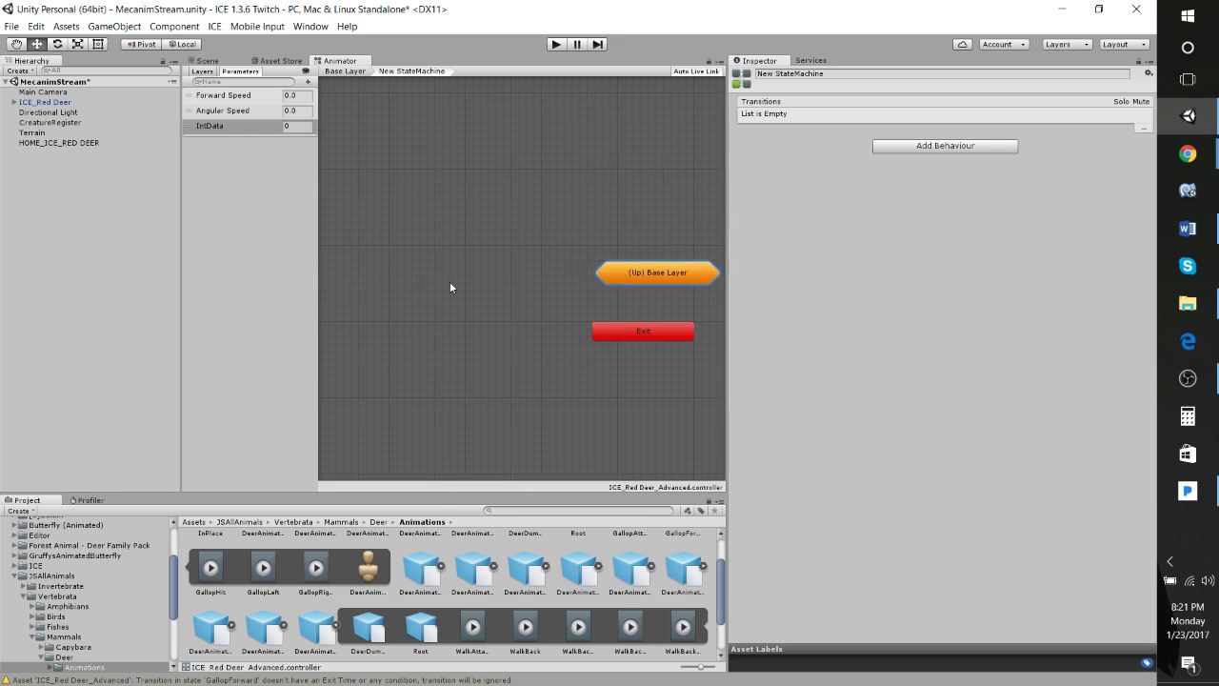
{"action": "left_click", "coordinate": [354, 72]}
{"action": "middle_click_drag", "start_coordinate": [588, 221], "coordinate": [400, 277]}
{"action": "left_click_drag", "start_coordinate": [629, 284], "coordinate": [642, 373]}
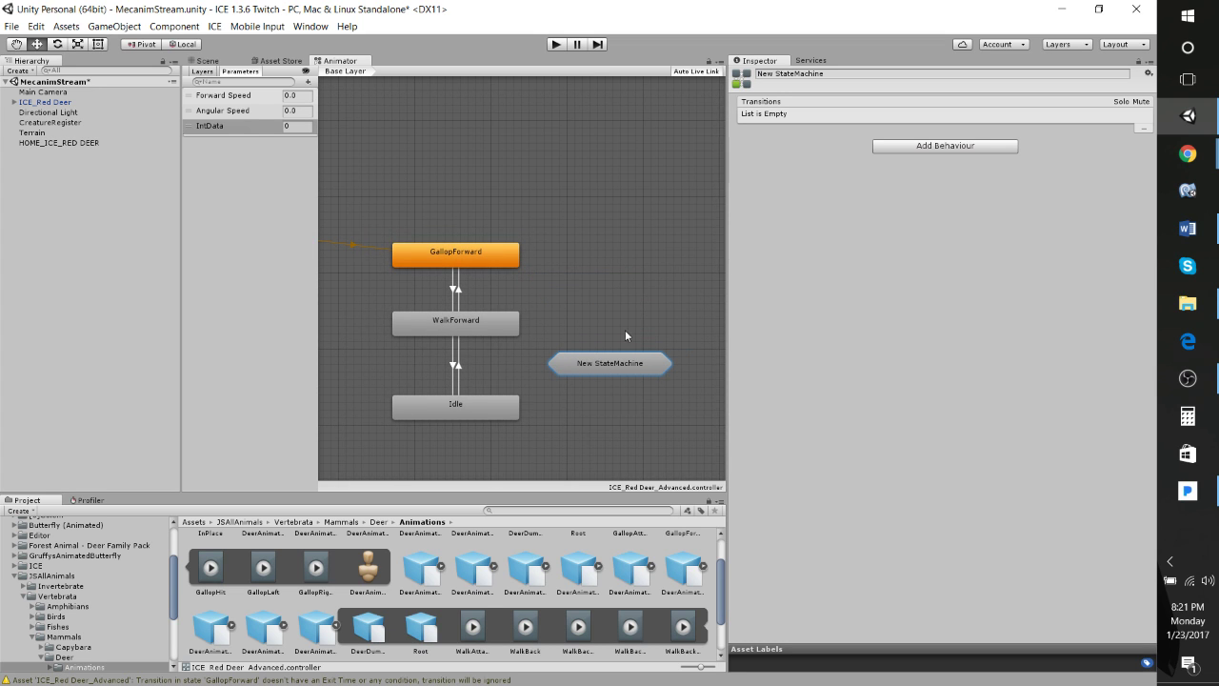
Delete the New StateMachine sub-state machine from the Base Layer.
{"action": "left_click_drag", "start_coordinate": [625, 371], "coordinate": [647, 302]}
{"action": "middle_click_drag", "start_coordinate": [630, 346], "coordinate": [586, 370]}
{"action": "right_click", "coordinate": [597, 334]}
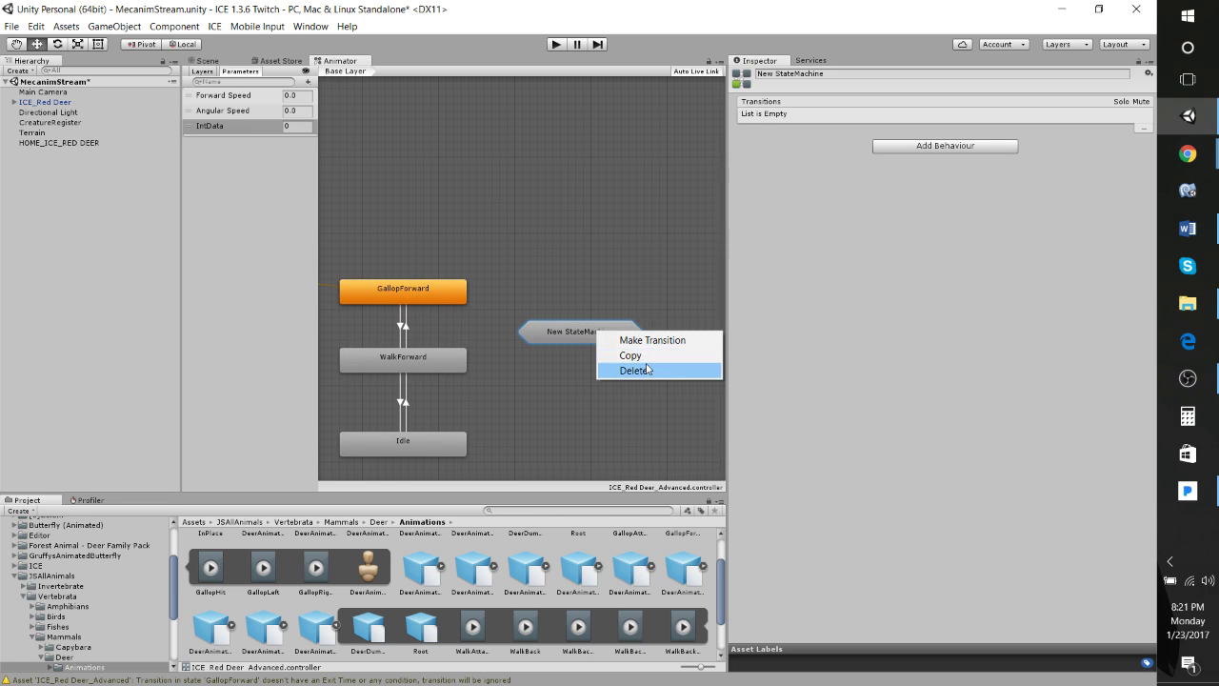
{"action": "left_click", "coordinate": [631, 368]}
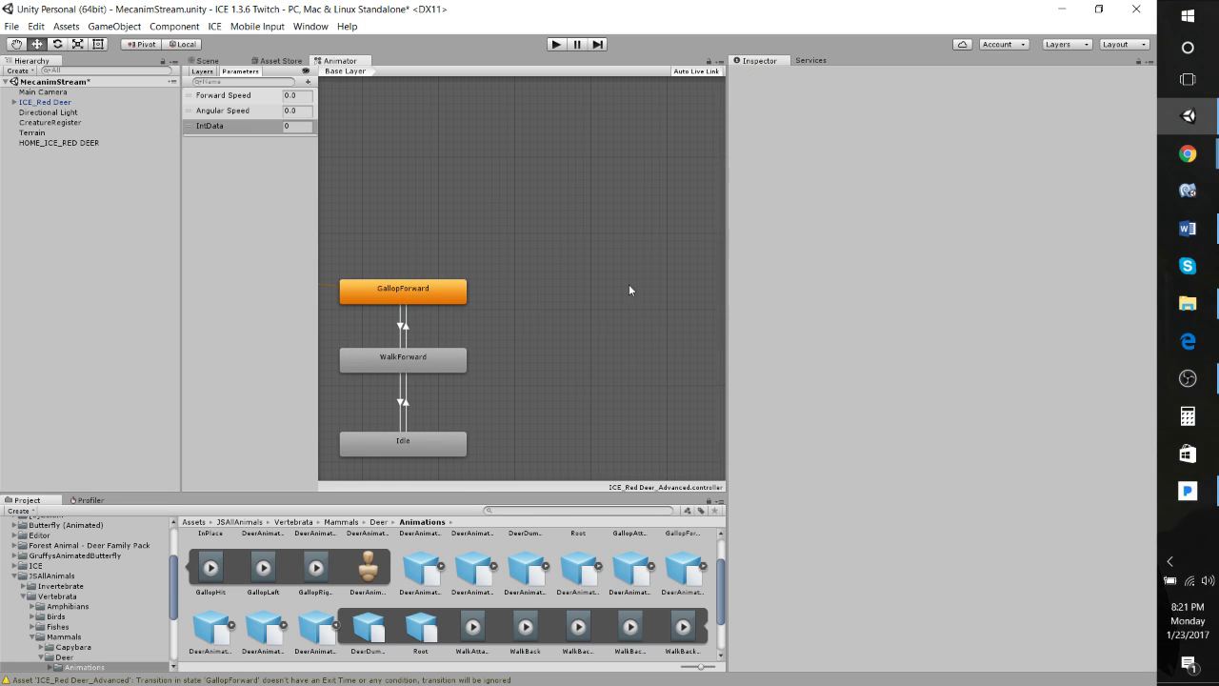
Select ICE_Red Deer, show it in the scene view, and set the IDLE rule's animation control type to ADVANCED.
{"action": "left_click", "coordinate": [57, 102]}
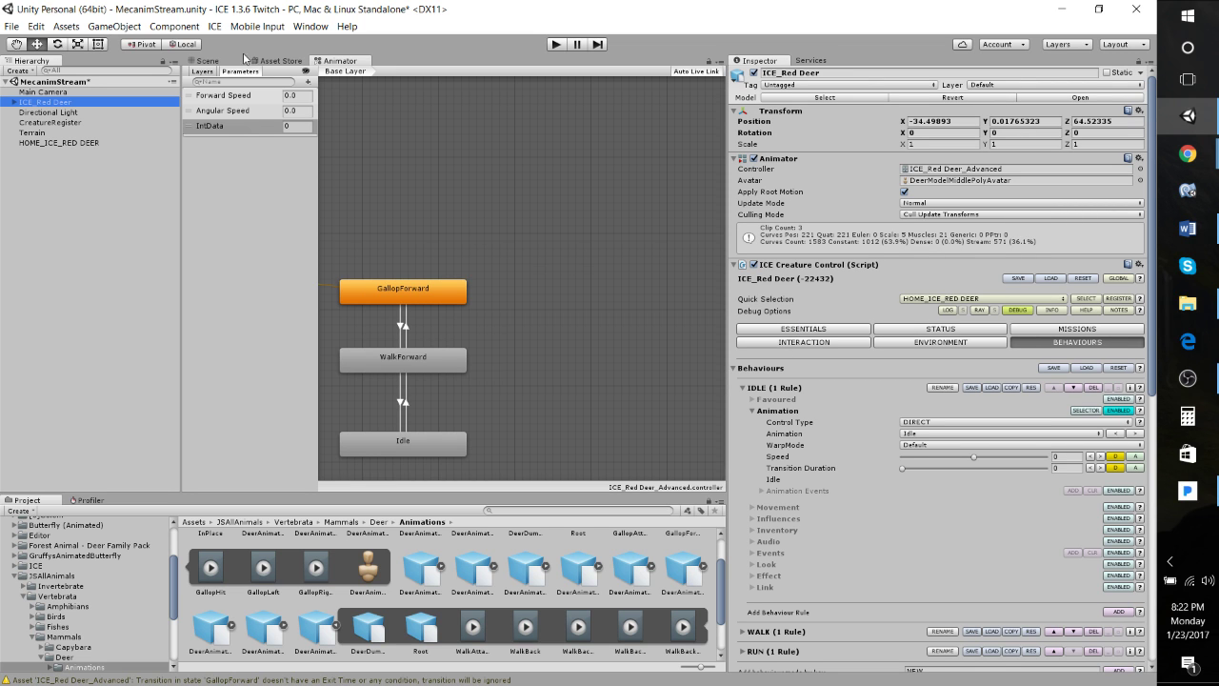
{"action": "left_click", "coordinate": [206, 61]}
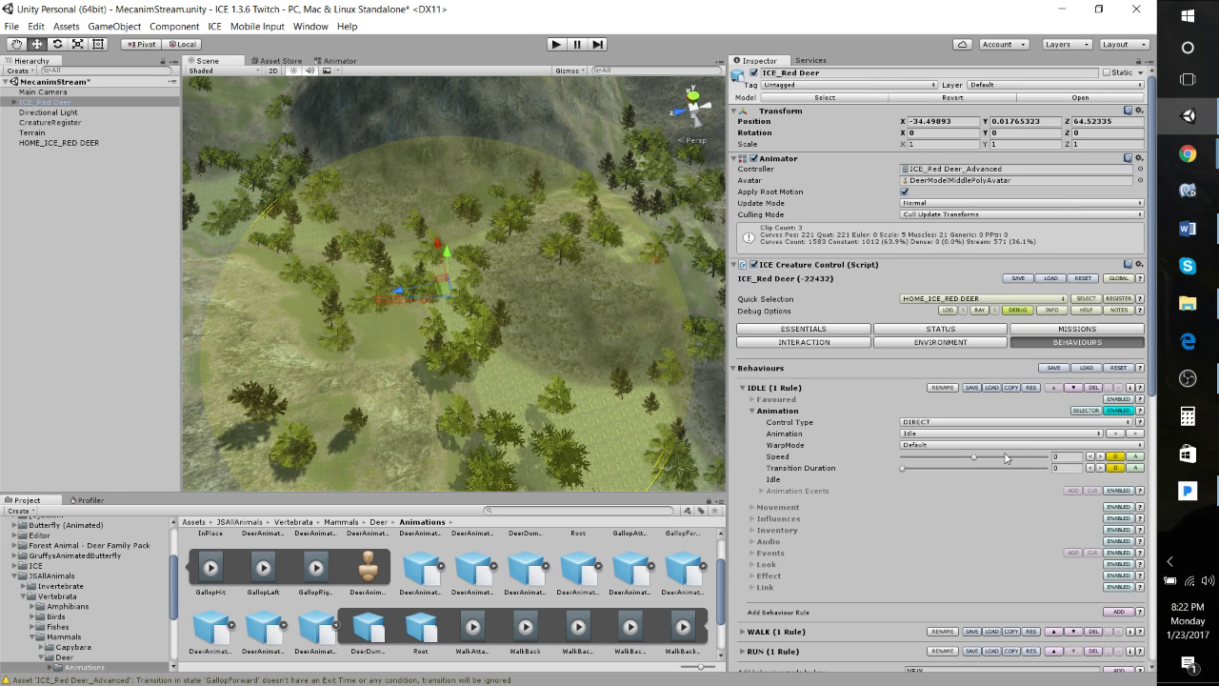
{"action": "left_click", "coordinate": [914, 424]}
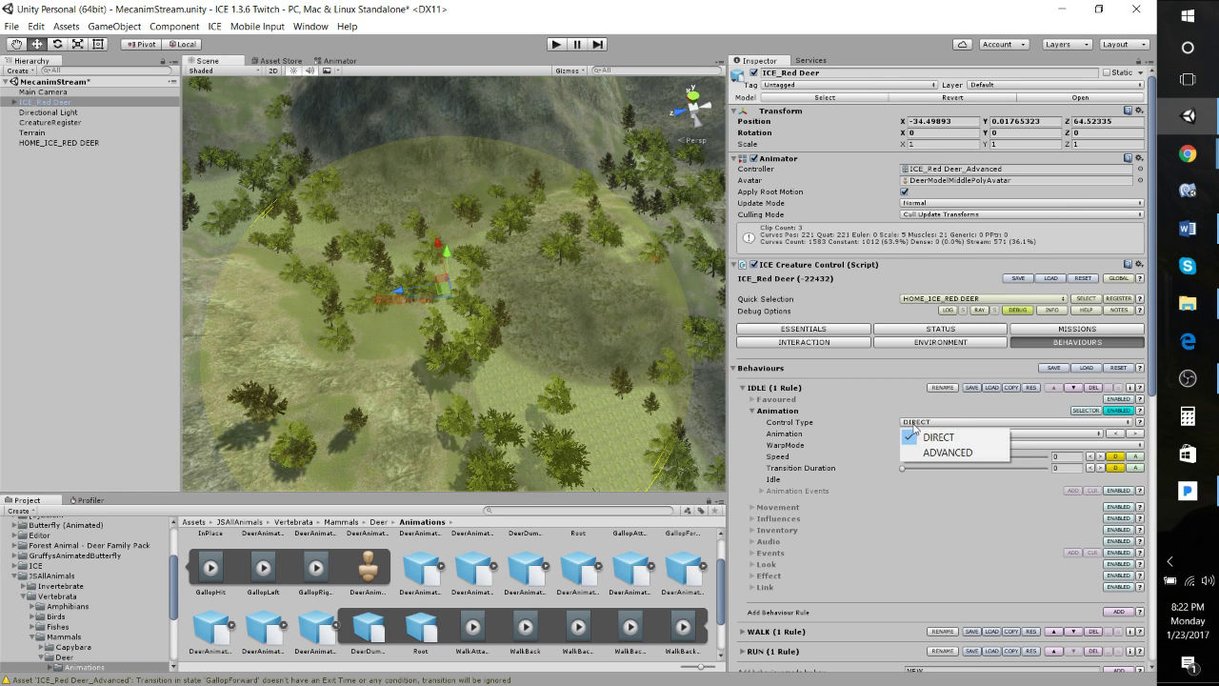
{"action": "left_click", "coordinate": [953, 454]}
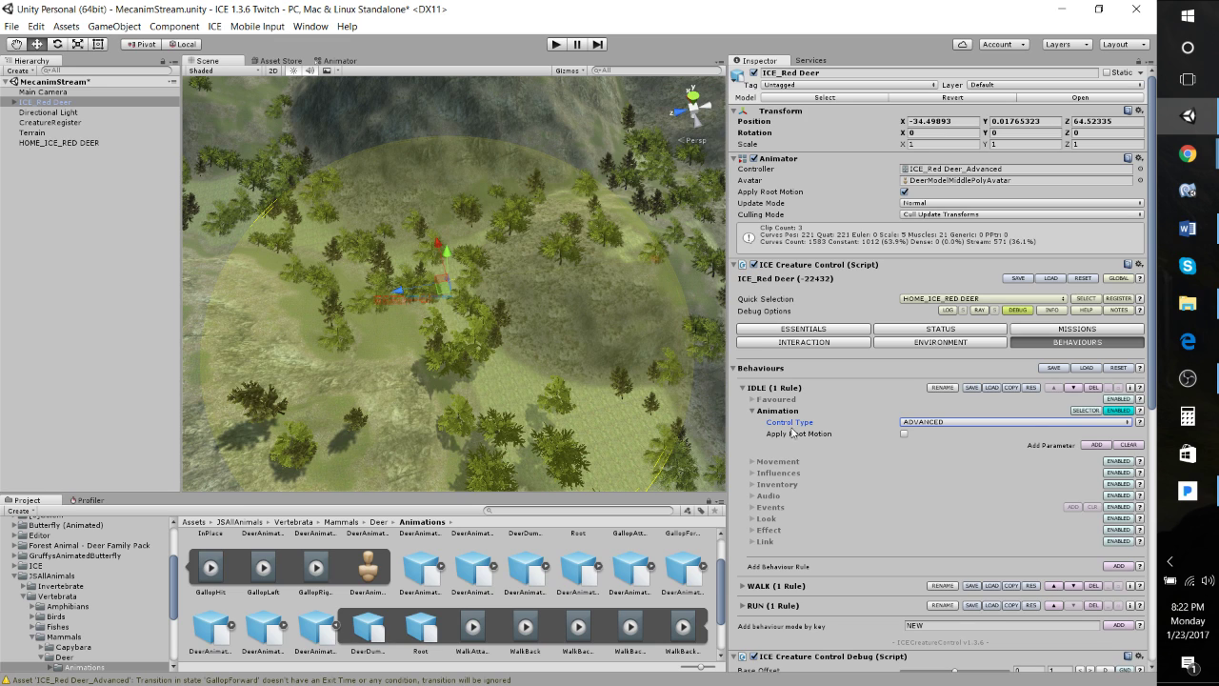
Add two enabled animation parameters to the IDLE rule, one for Forward Speed and one for Angular Speed.
{"action": "scroll", "coordinate": [799, 434], "scroll_direction": "down", "scroll_amount": 2}
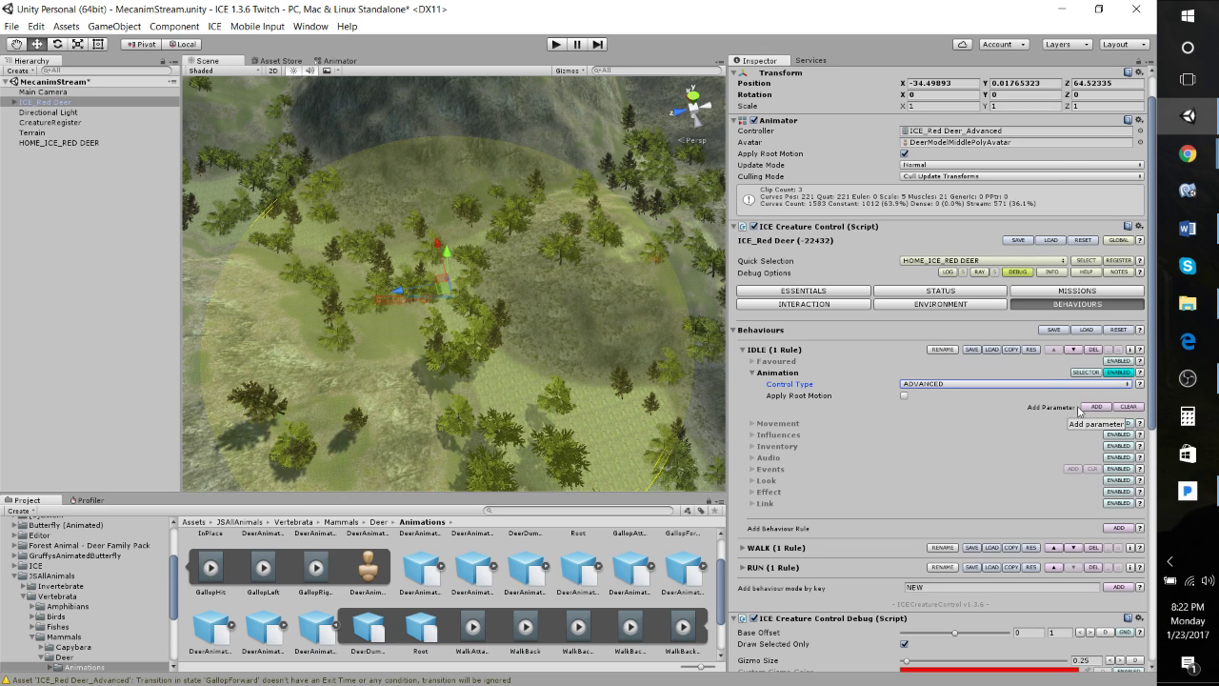
{"action": "left_click", "coordinate": [1108, 413]}
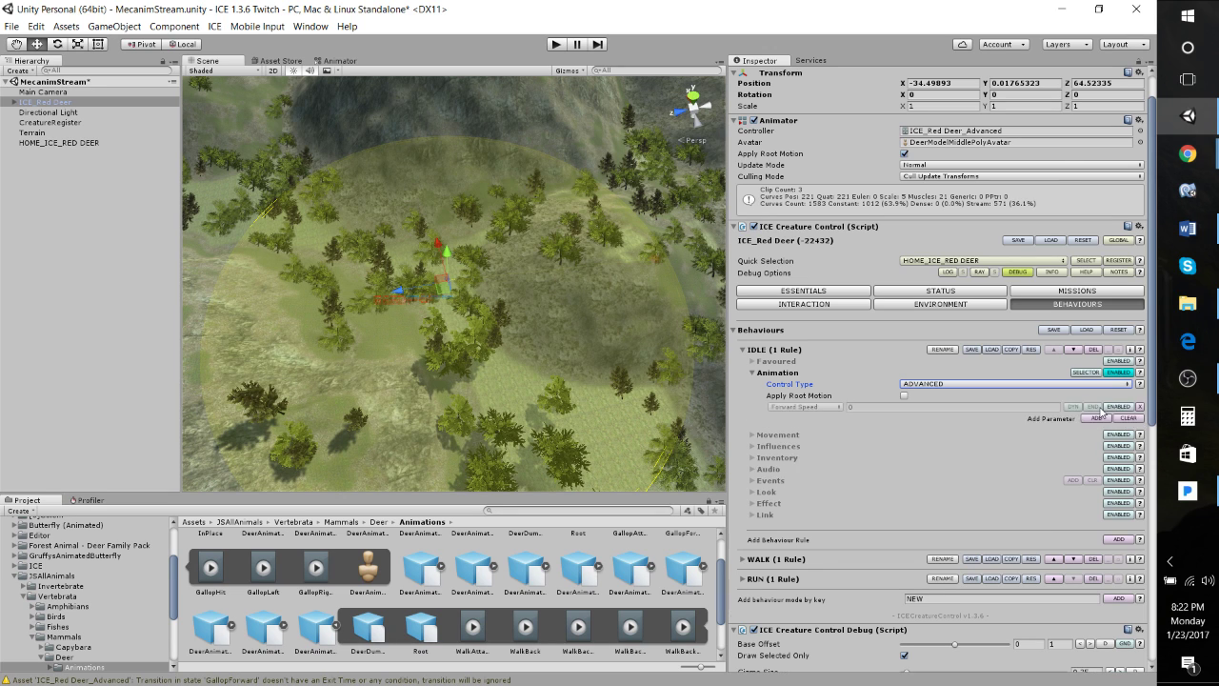
{"action": "left_click", "coordinate": [1110, 407]}
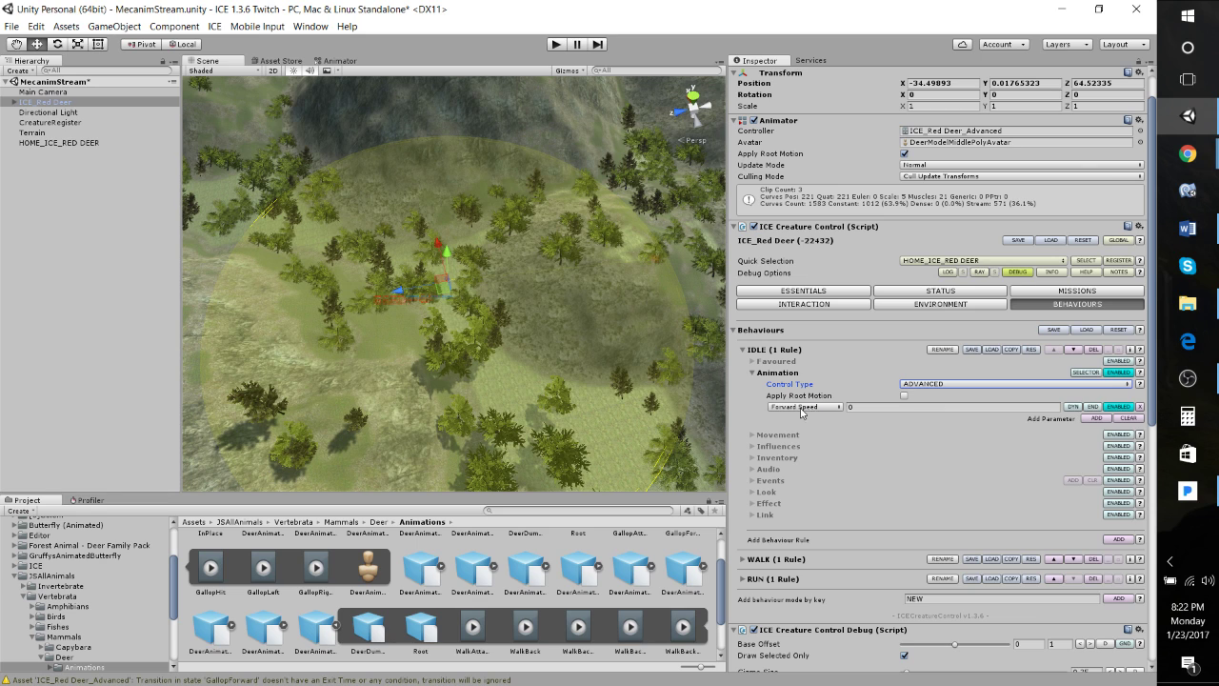
{"action": "left_click", "coordinate": [1096, 418]}
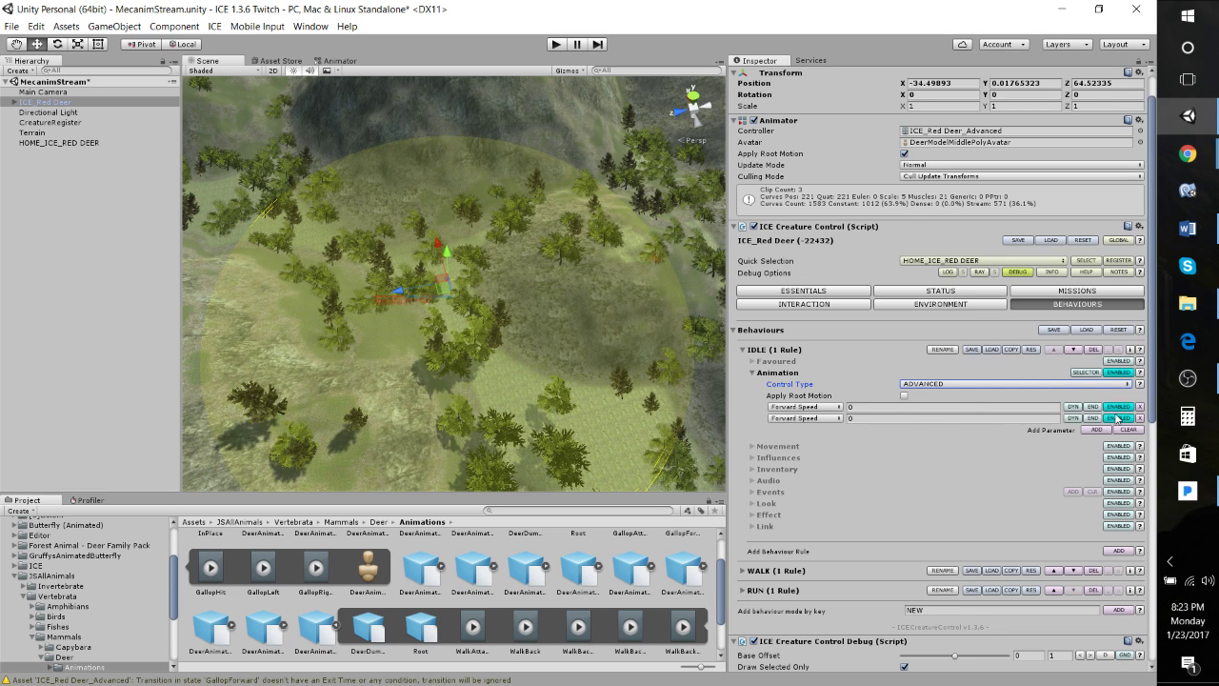
{"action": "left_click", "coordinate": [829, 419]}
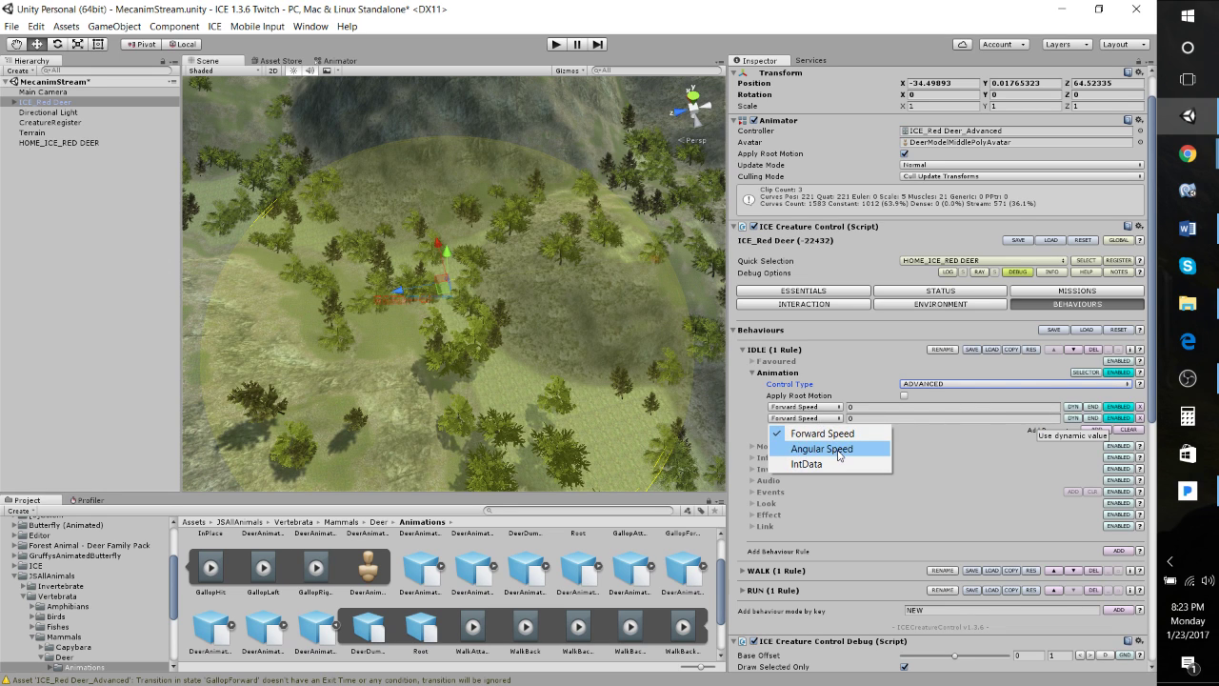
{"action": "left_click", "coordinate": [839, 449]}
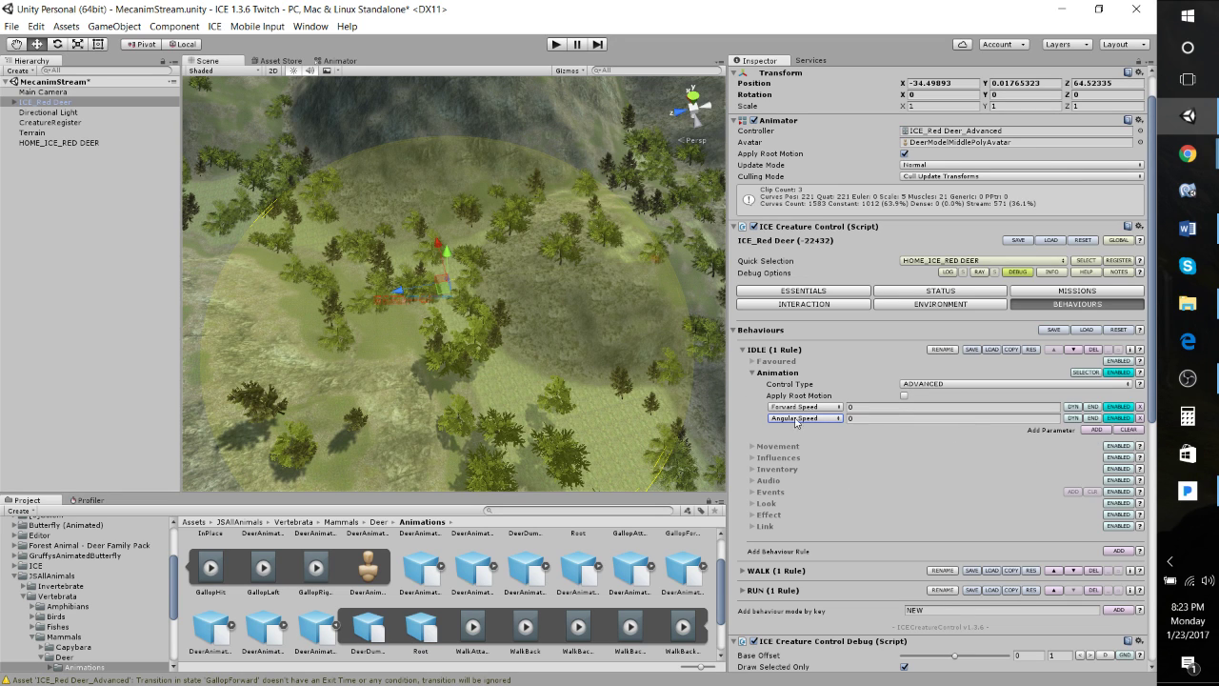
Add a third enabled animation parameter to the IDLE rule and assign it to IntData.
{"action": "left_click", "coordinate": [1097, 429]}
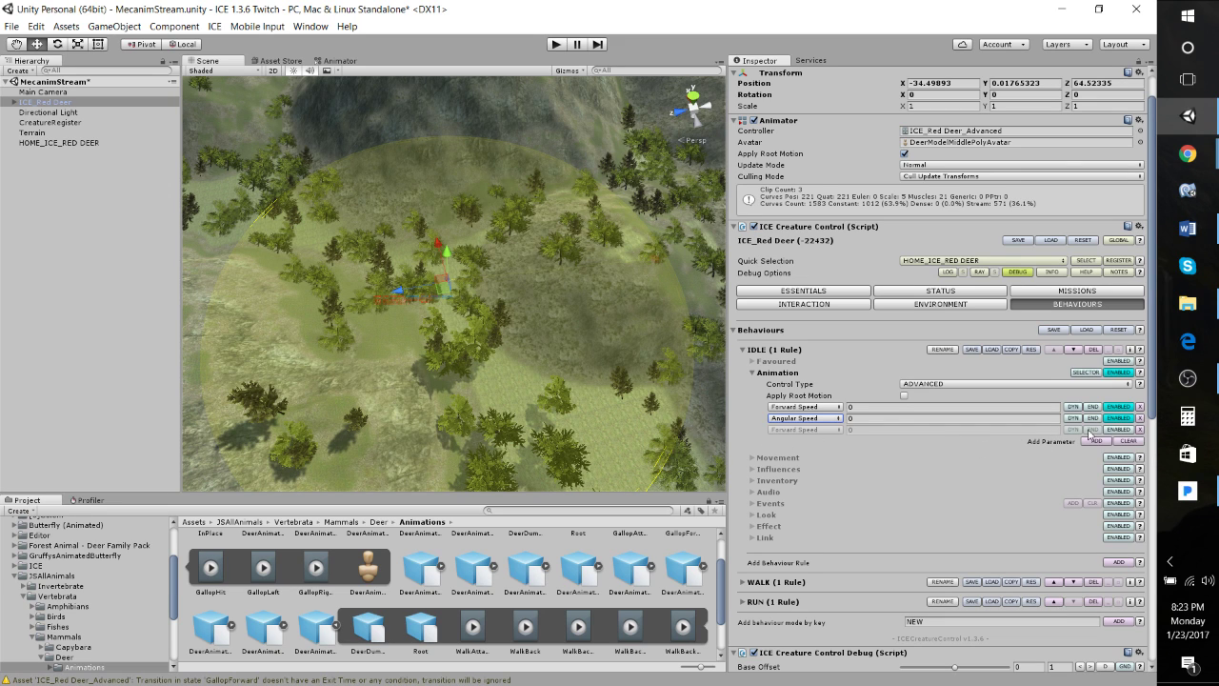
{"action": "left_click", "coordinate": [1116, 430]}
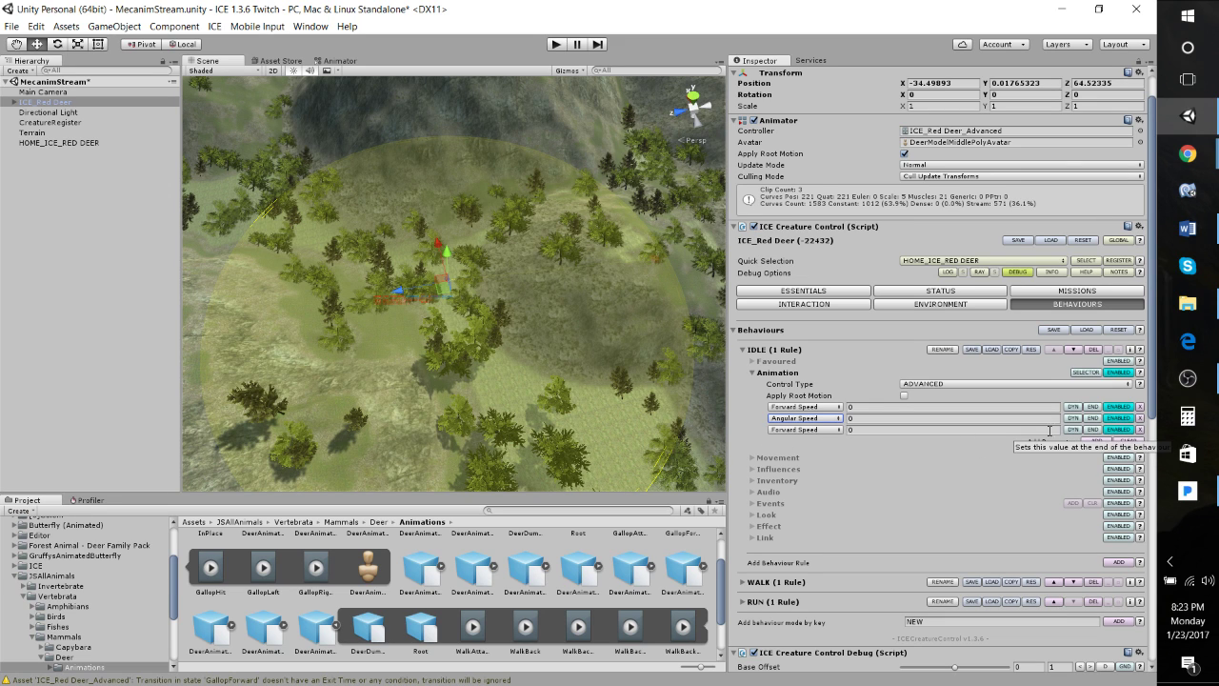
{"action": "left_click", "coordinate": [821, 431]}
{"action": "left_click", "coordinate": [800, 476]}
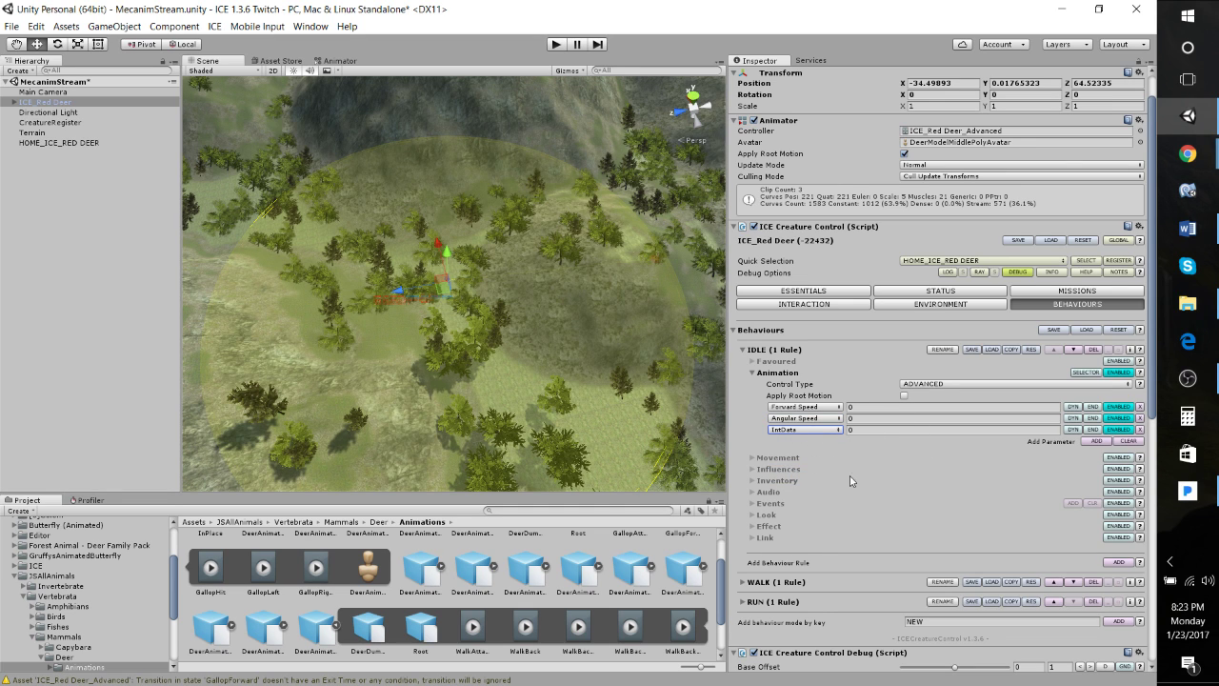
Expand the WALK behaviour's movement settings and set its angular (y) velocity to 2.
{"action": "scroll", "coordinate": [910, 484], "scroll_direction": "down", "scroll_amount": 3}
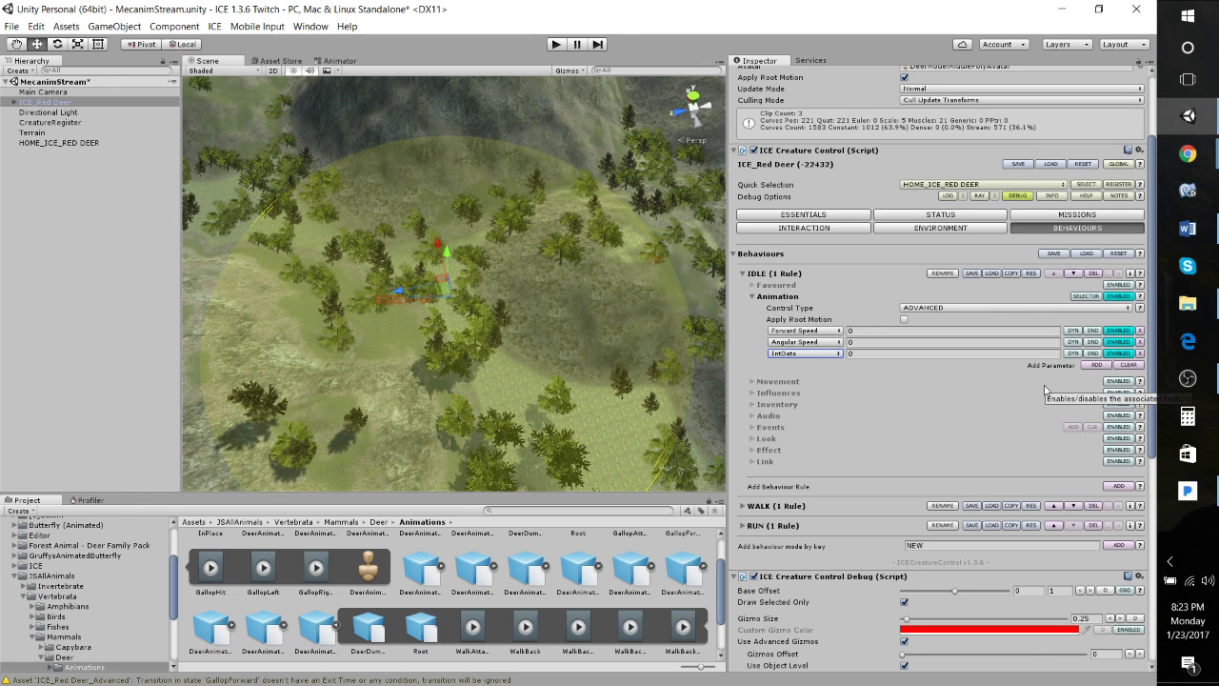
{"action": "scroll", "coordinate": [756, 376], "scroll_direction": "down", "scroll_amount": 3}
{"action": "left_click", "coordinate": [744, 354]}
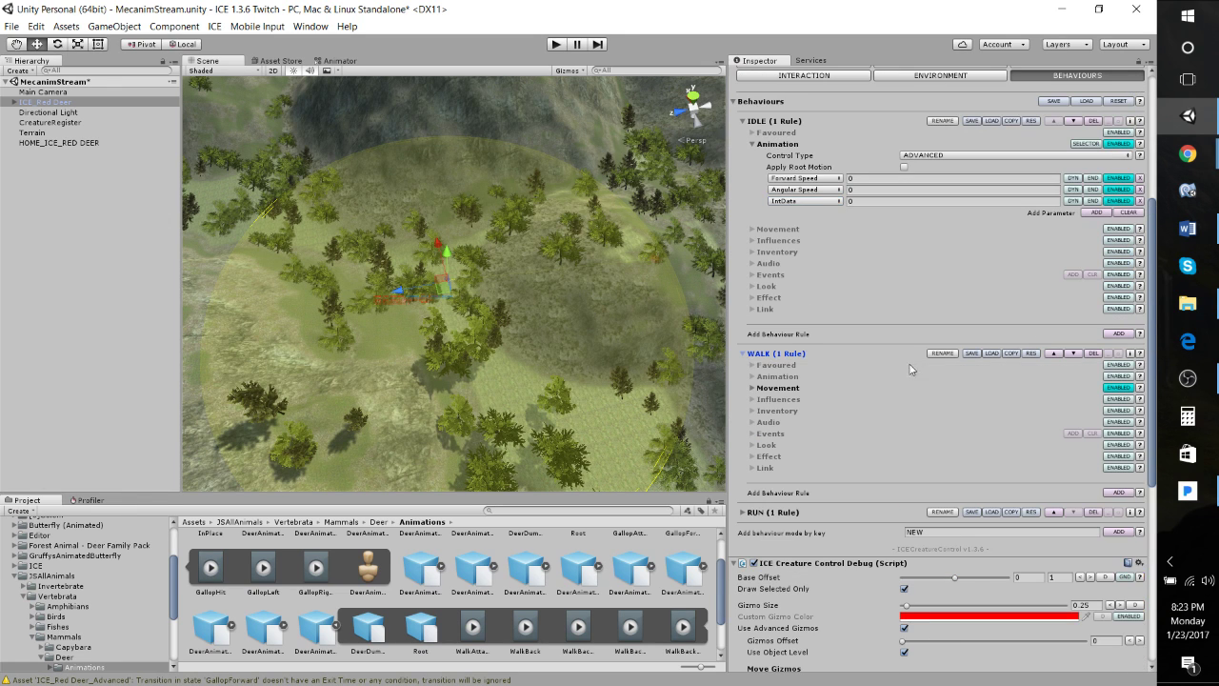
{"action": "left_click", "coordinate": [755, 389]}
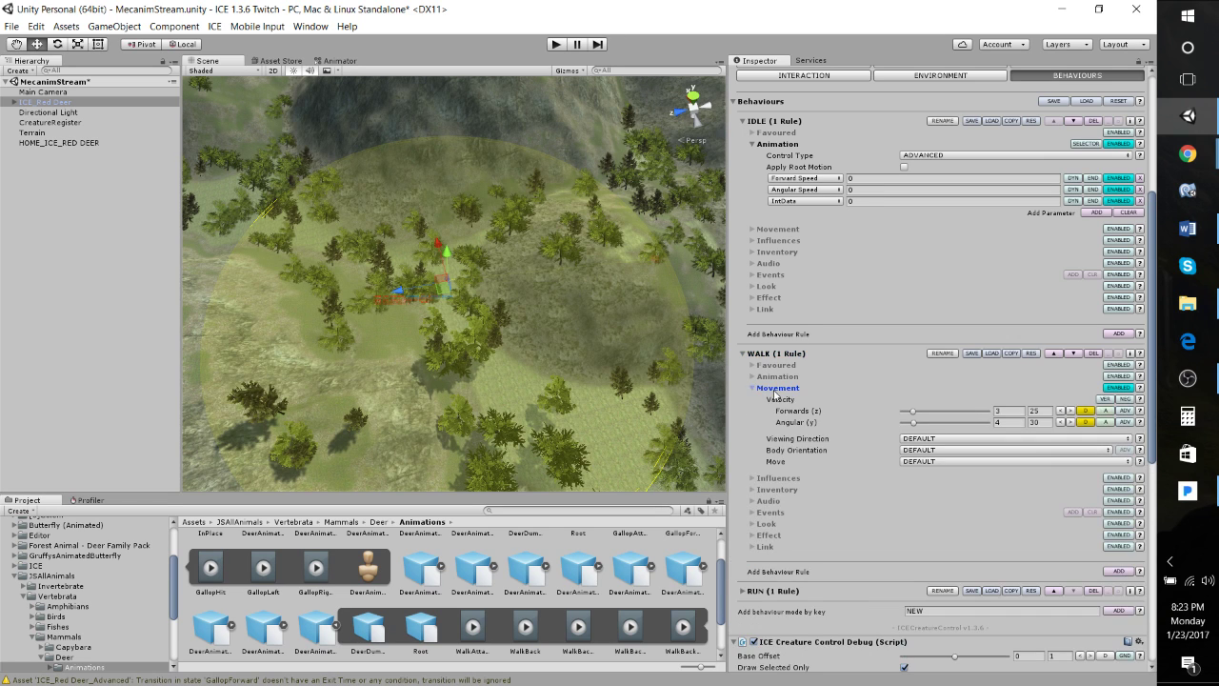
{"action": "left_click", "coordinate": [1008, 421]}
{"action": "type", "text": "2"}
Enable the WALK rule's animation settings and set their control type to ADVANCED.
{"action": "left_click", "coordinate": [1122, 377]}
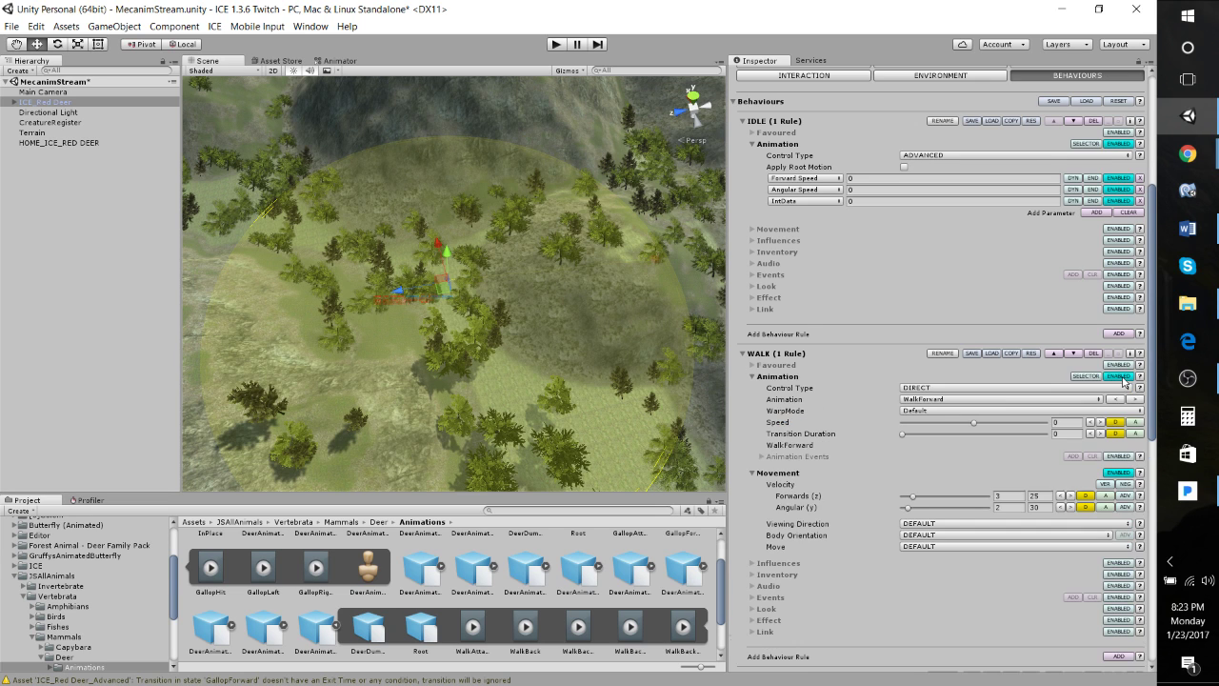
{"action": "left_click", "coordinate": [932, 389]}
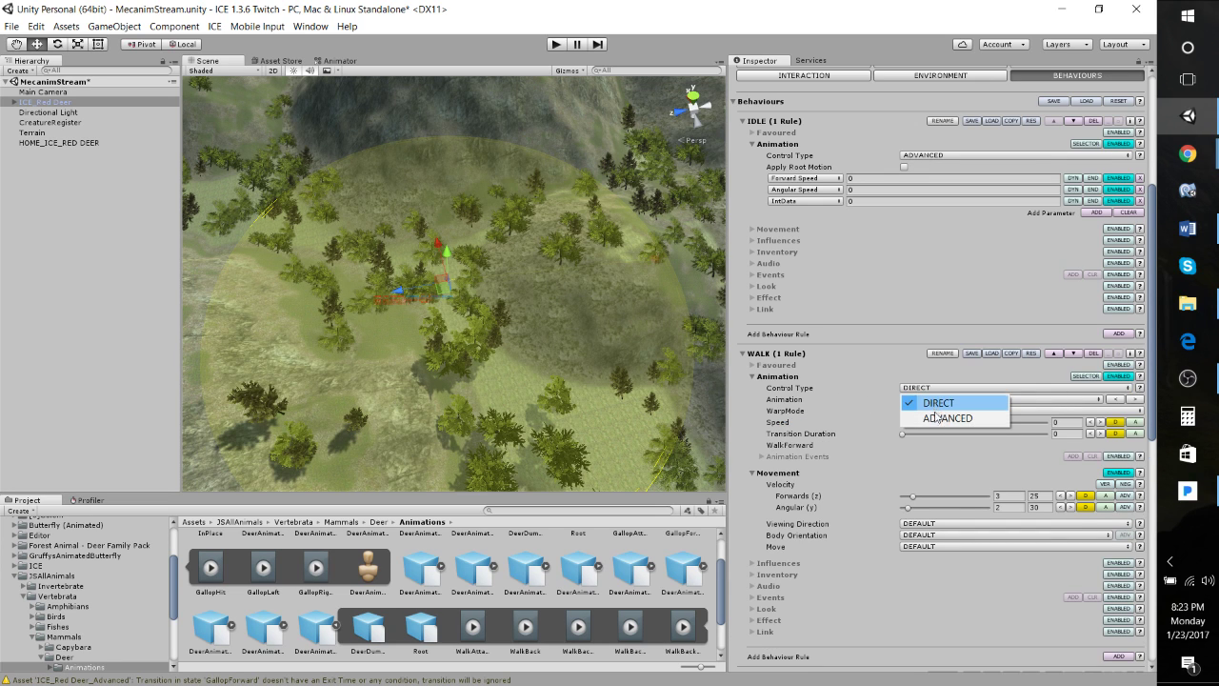
{"action": "left_click", "coordinate": [941, 419]}
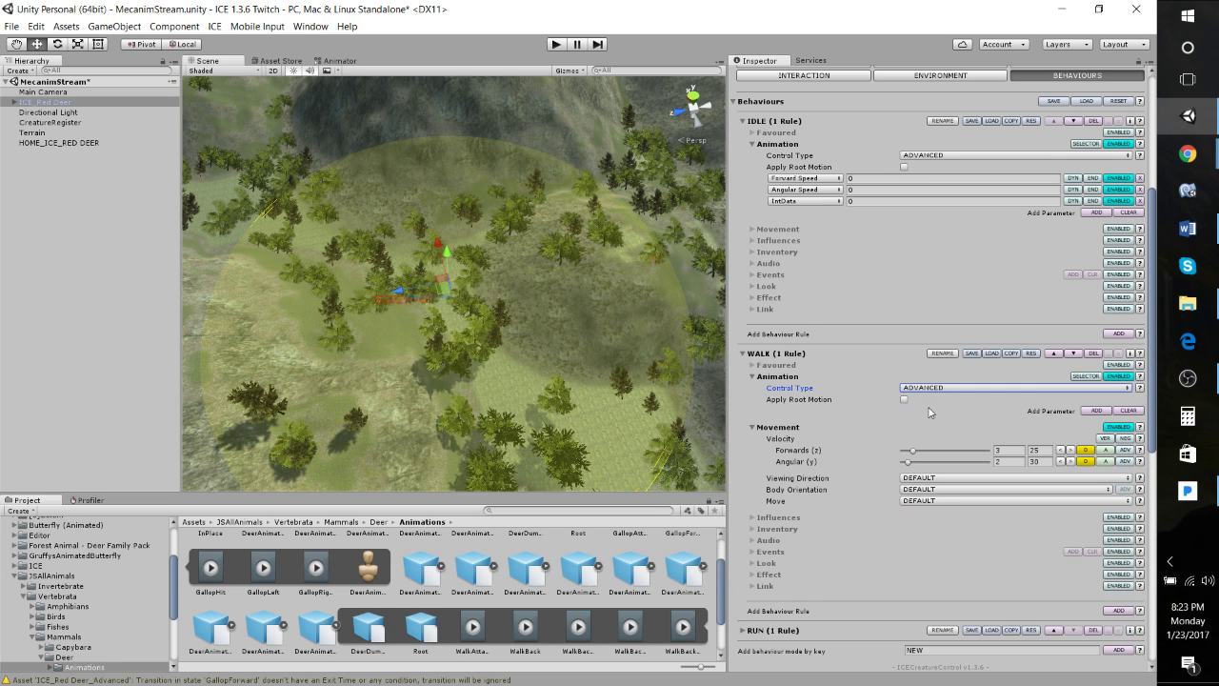
Add enabled Forward Speed and Angular Speed parameters to the WALK animation, leaving Apply Root Motion off.
{"action": "left_click", "coordinate": [1097, 411]}
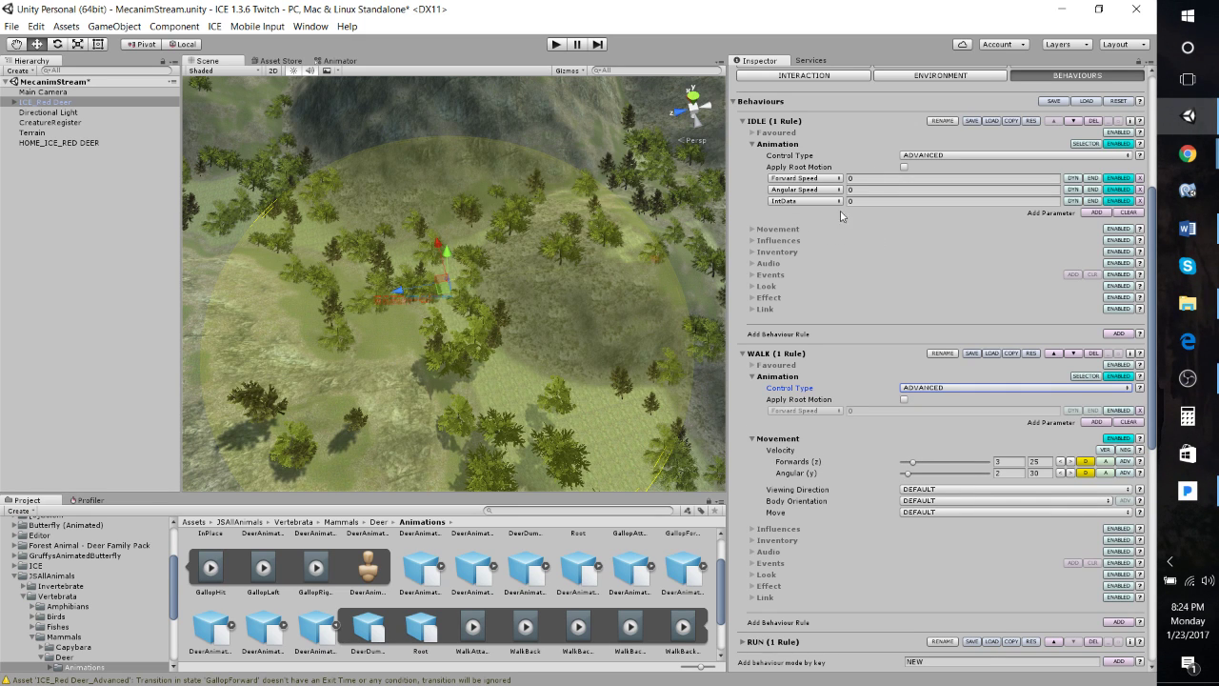
{"action": "left_click", "coordinate": [1096, 422]}
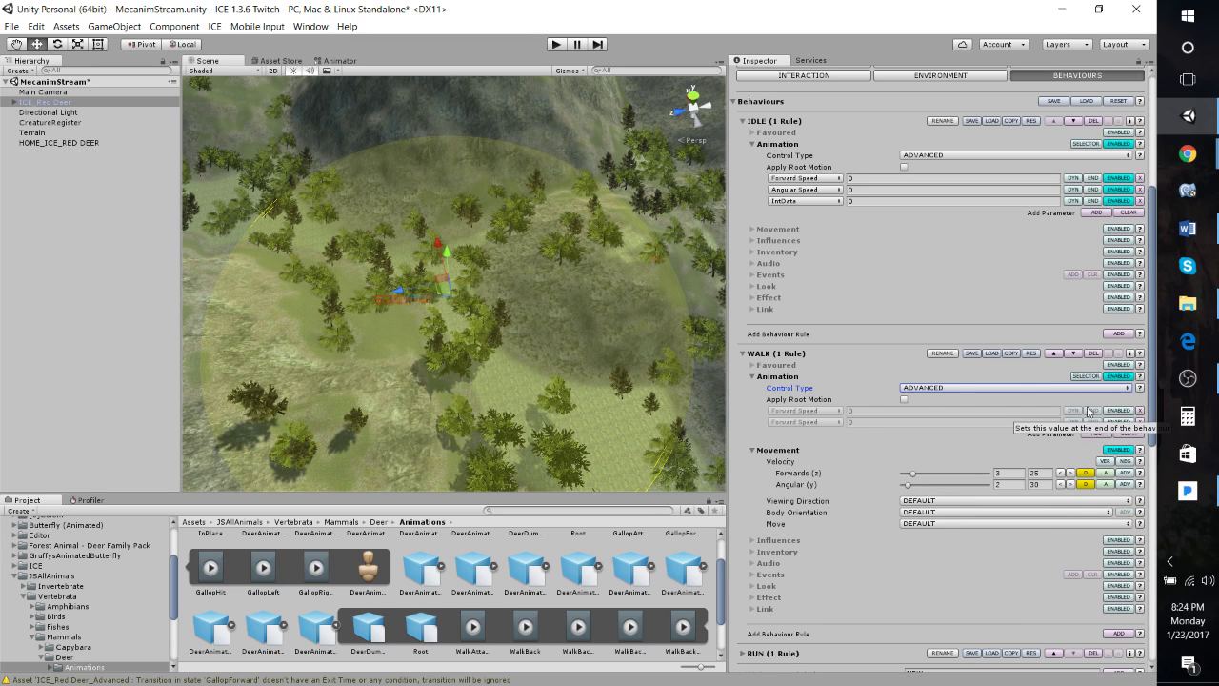
{"action": "left_click", "coordinate": [904, 399]}
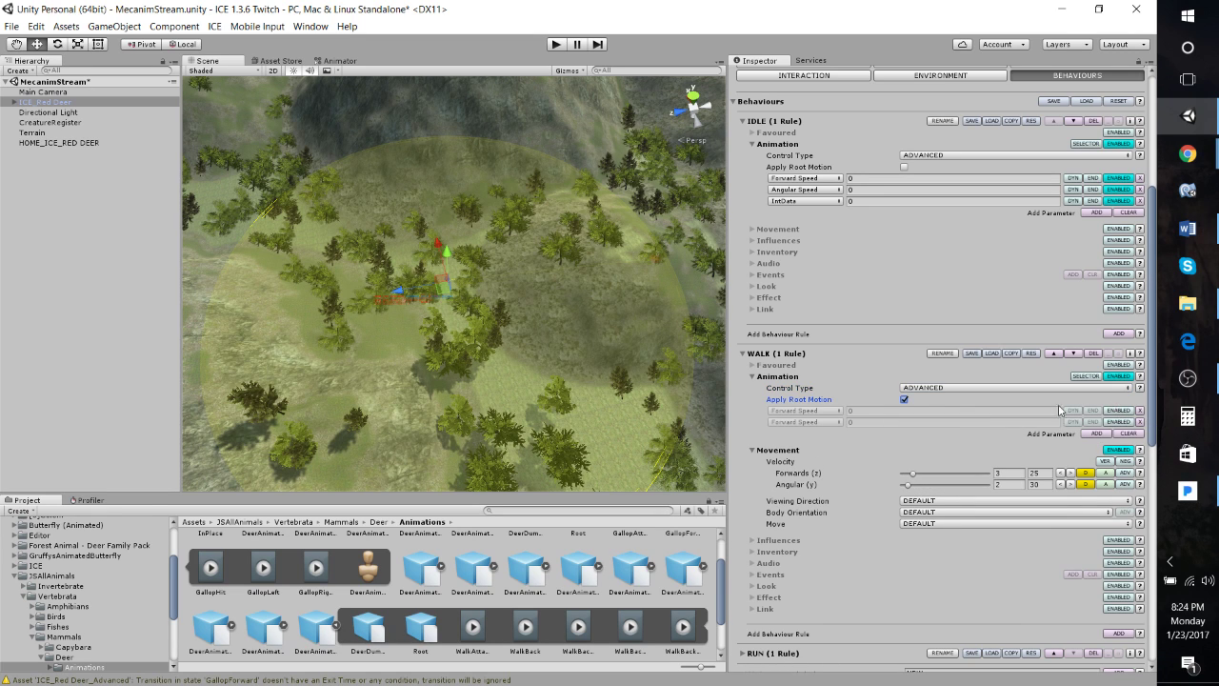
{"action": "left_click", "coordinate": [904, 400]}
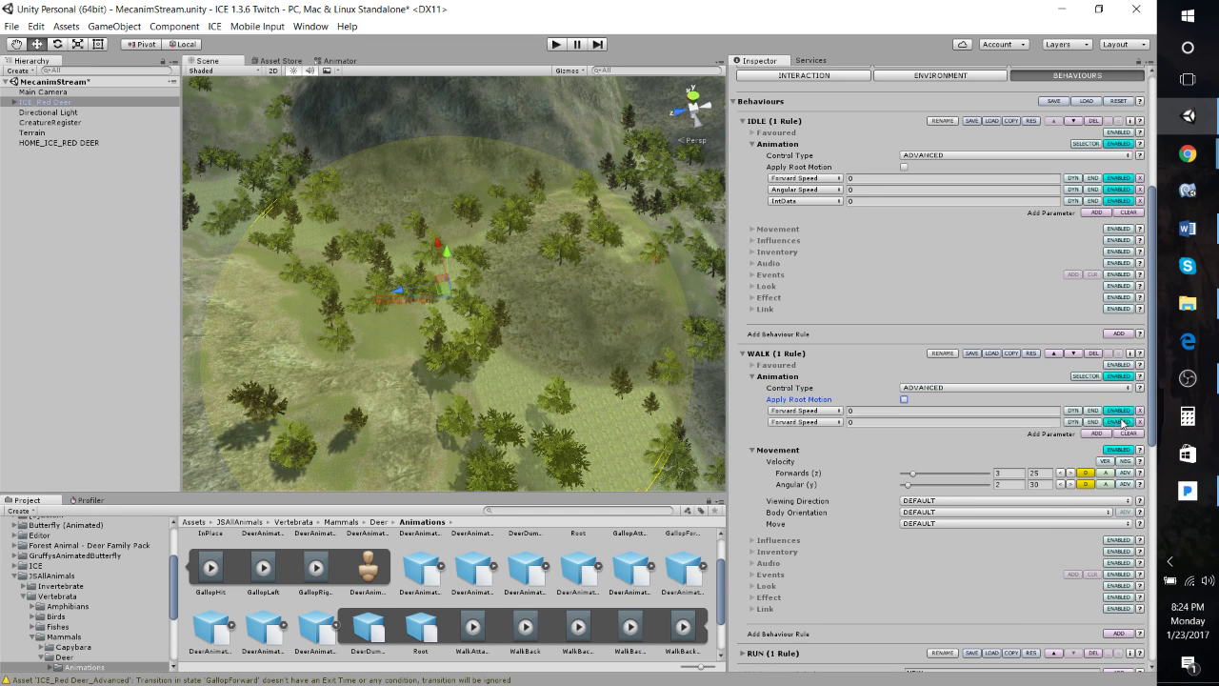
{"action": "left_click", "coordinate": [806, 423]}
{"action": "left_click", "coordinate": [818, 451]}
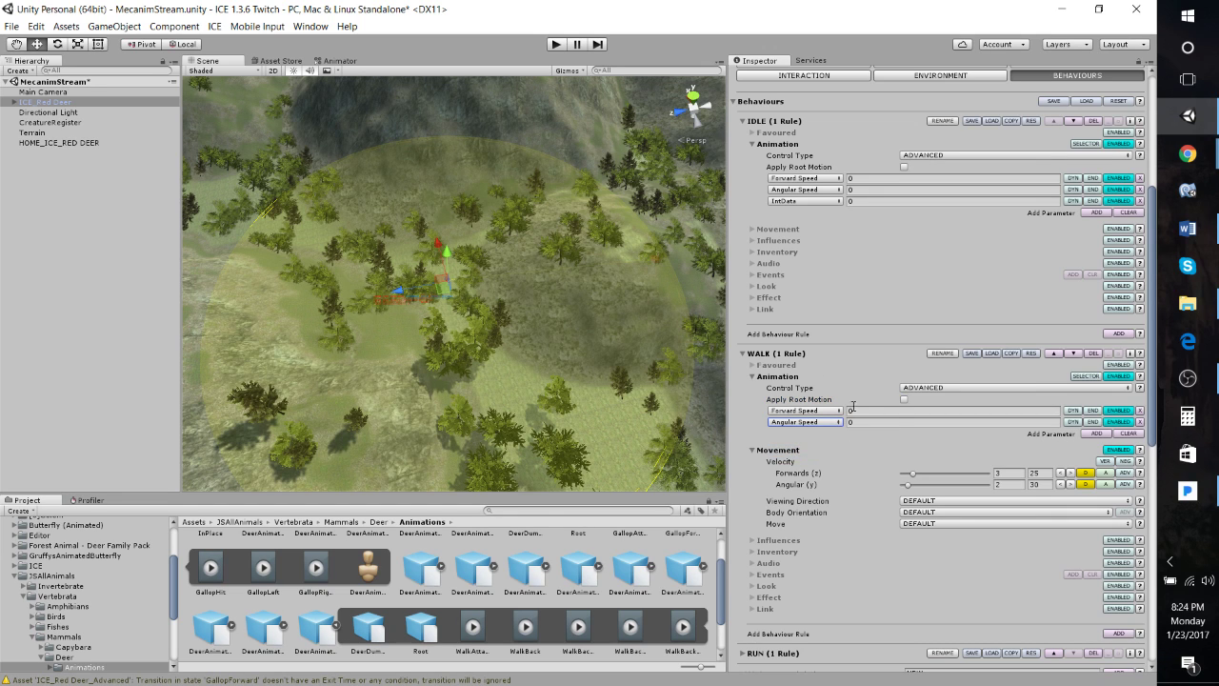
Make both WALK parameters dynamic, linking Forward Speed to Move Forward Speed and Angular Speed to Move Angular Speed.
{"action": "left_click", "coordinate": [1072, 410]}
{"action": "left_click", "coordinate": [1074, 422]}
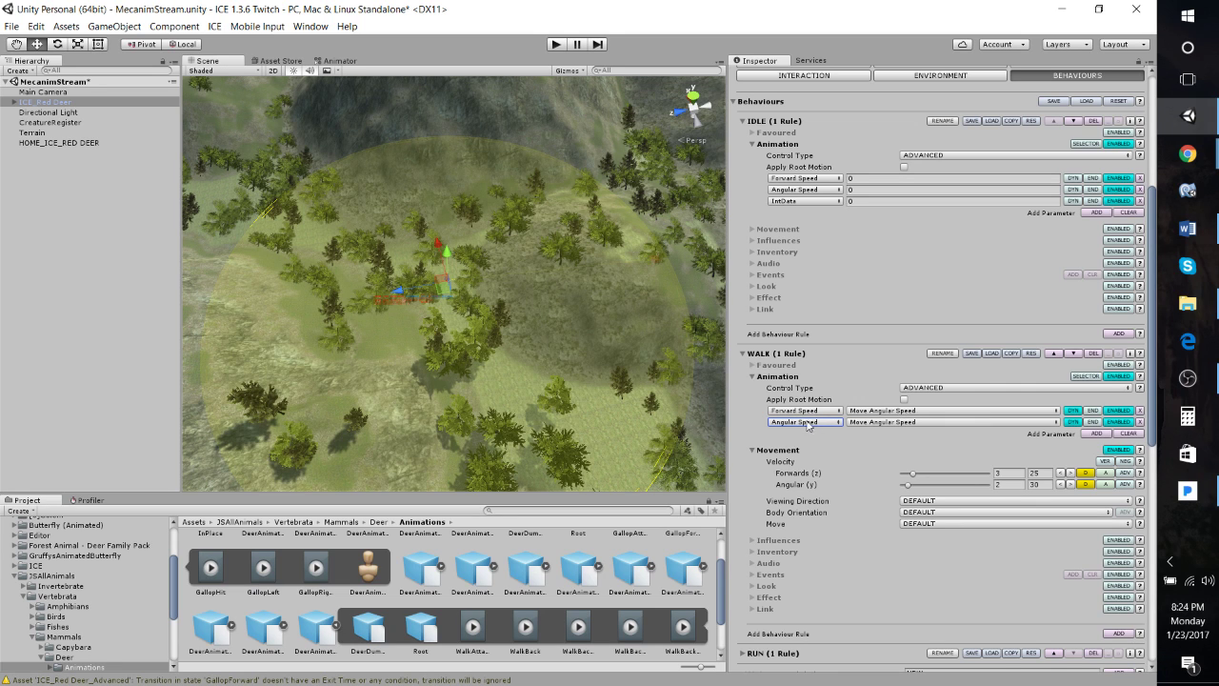
{"action": "left_click", "coordinate": [906, 424]}
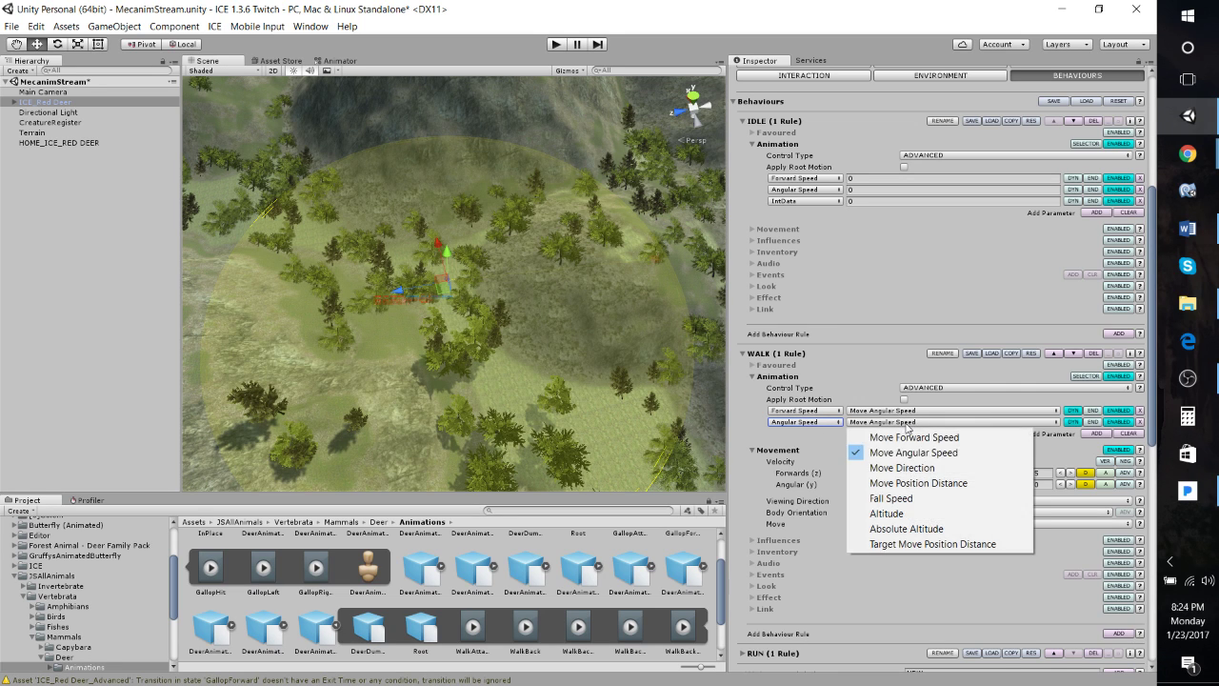
{"action": "left_click", "coordinate": [953, 454]}
{"action": "left_click", "coordinate": [878, 411]}
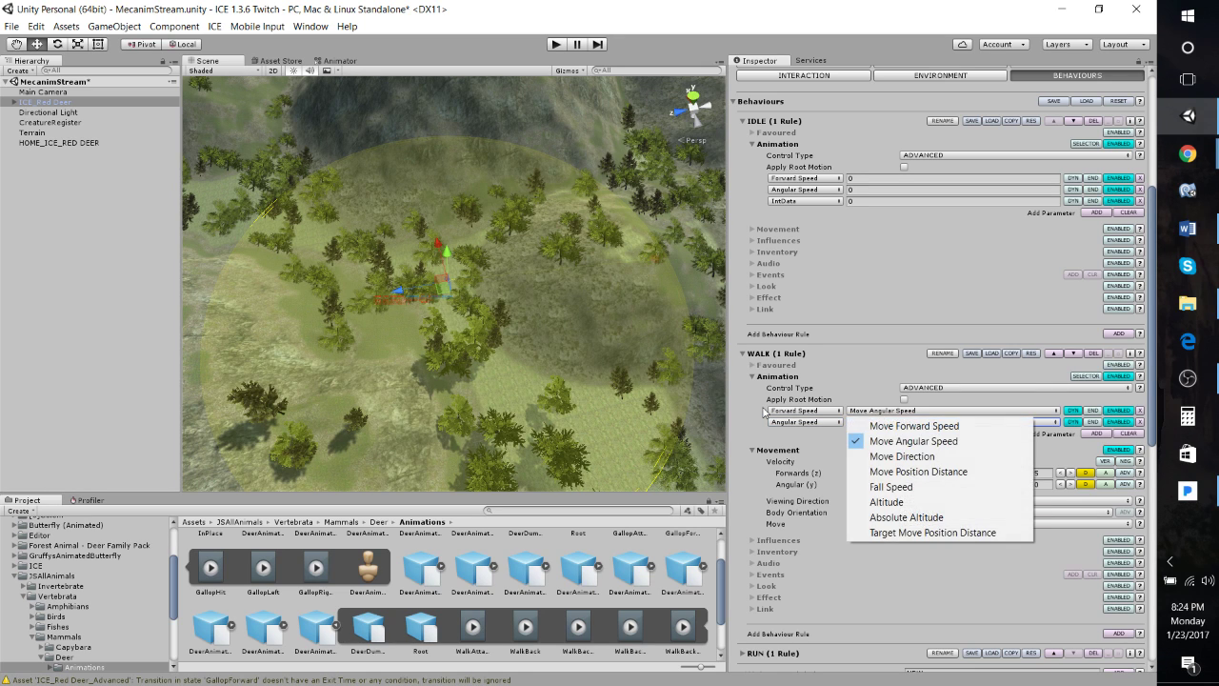
{"action": "left_click", "coordinate": [900, 426]}
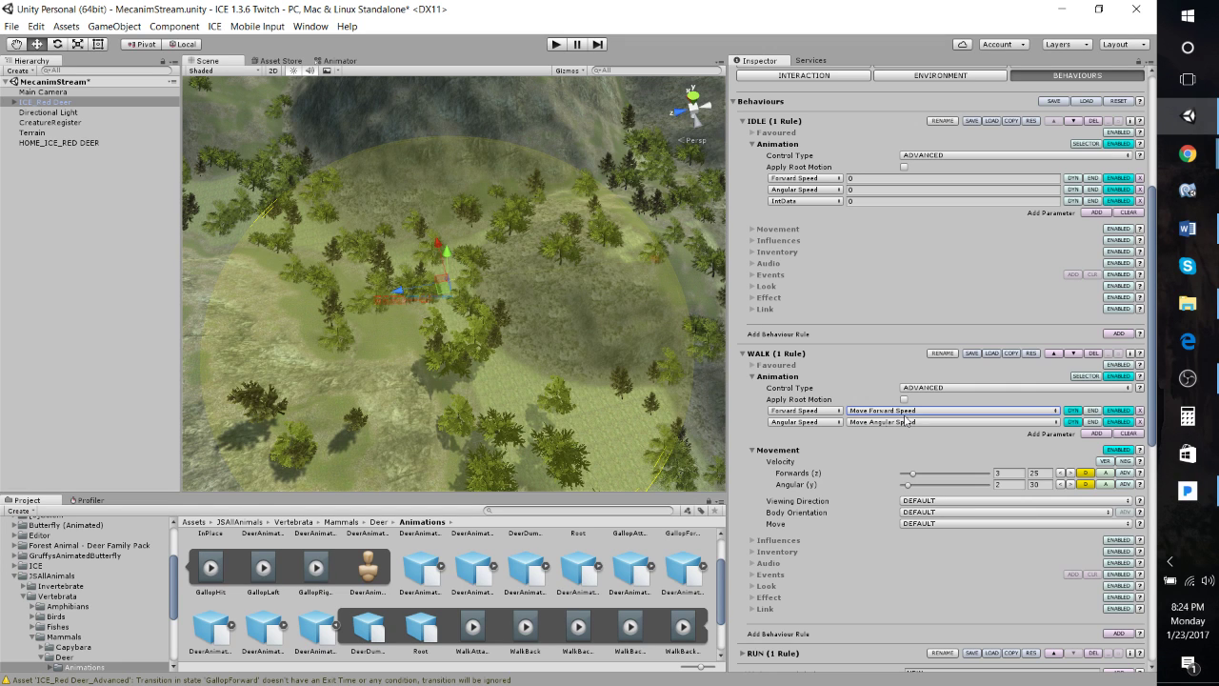
Enable the RUN behaviour's animation settings and set its angular (y) movement velocity to 2.
{"action": "scroll", "coordinate": [876, 440], "scroll_direction": "down", "scroll_amount": 4}
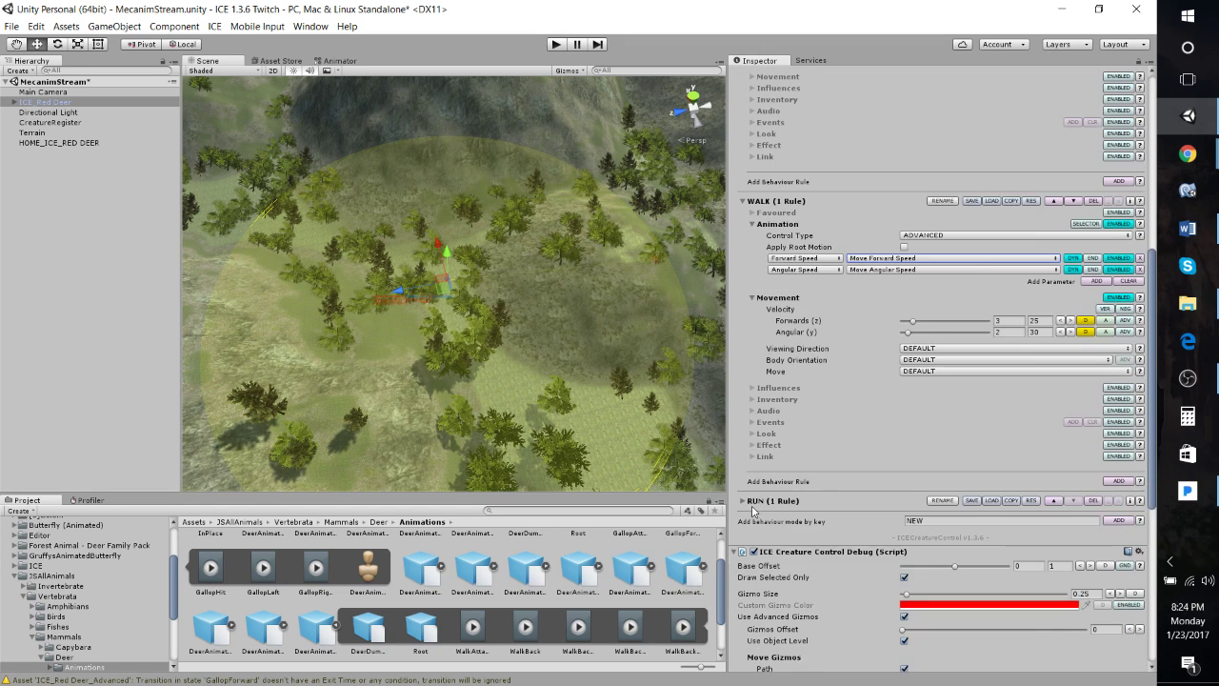
{"action": "left_click", "coordinate": [746, 503]}
{"action": "scroll", "coordinate": [840, 459], "scroll_direction": "down", "scroll_amount": 3}
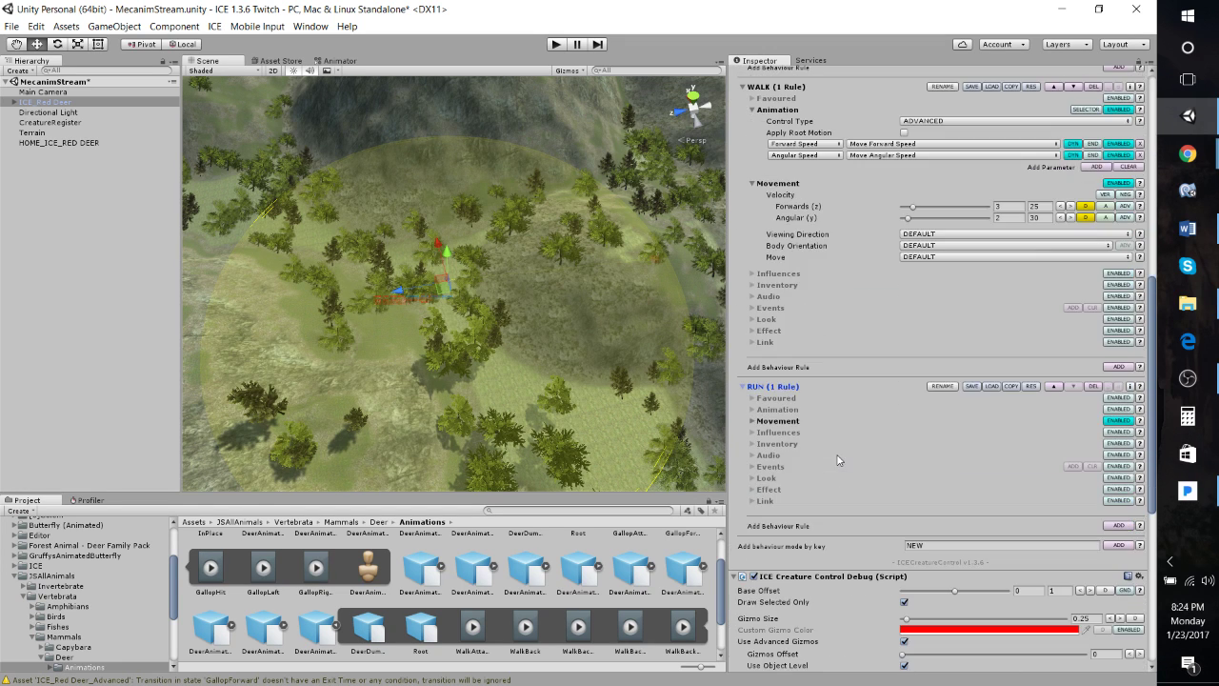
{"action": "left_click", "coordinate": [1115, 410]}
{"action": "left_click", "coordinate": [758, 510]}
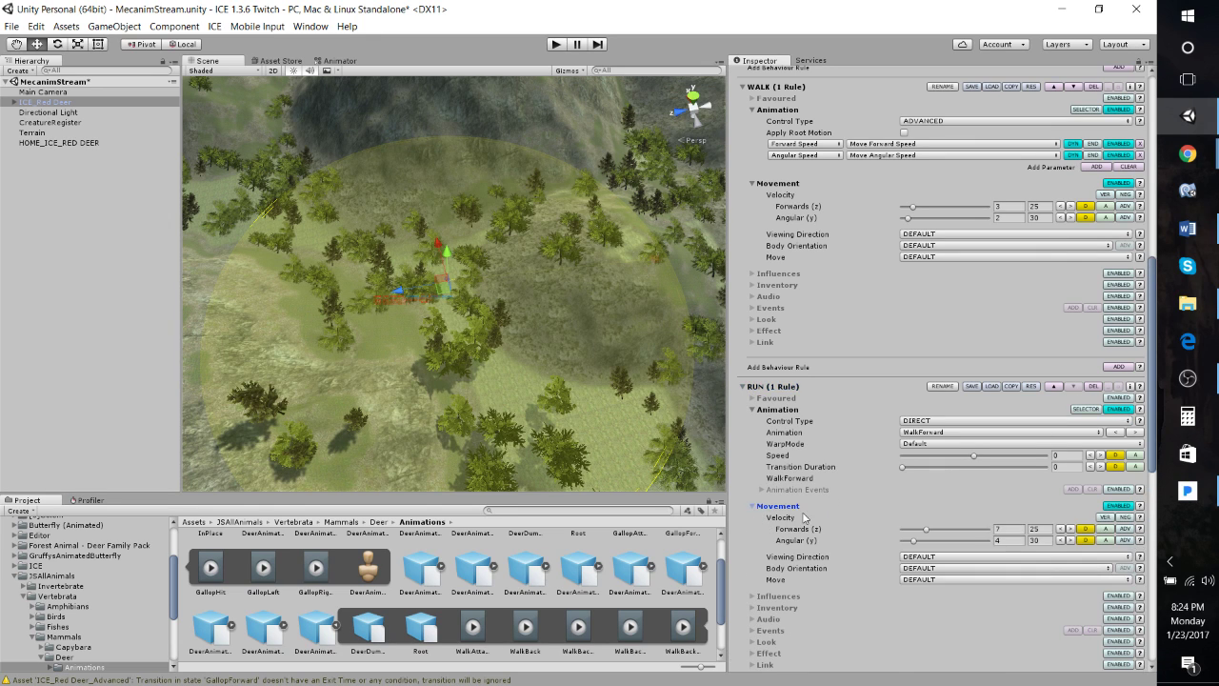
{"action": "left_click", "coordinate": [1014, 542]}
{"action": "type", "text": "2"}
Set the RUN animation's control type to ADVANCED and add two enabled parameters to it.
{"action": "left_click", "coordinate": [929, 421]}
{"action": "left_click", "coordinate": [939, 451]}
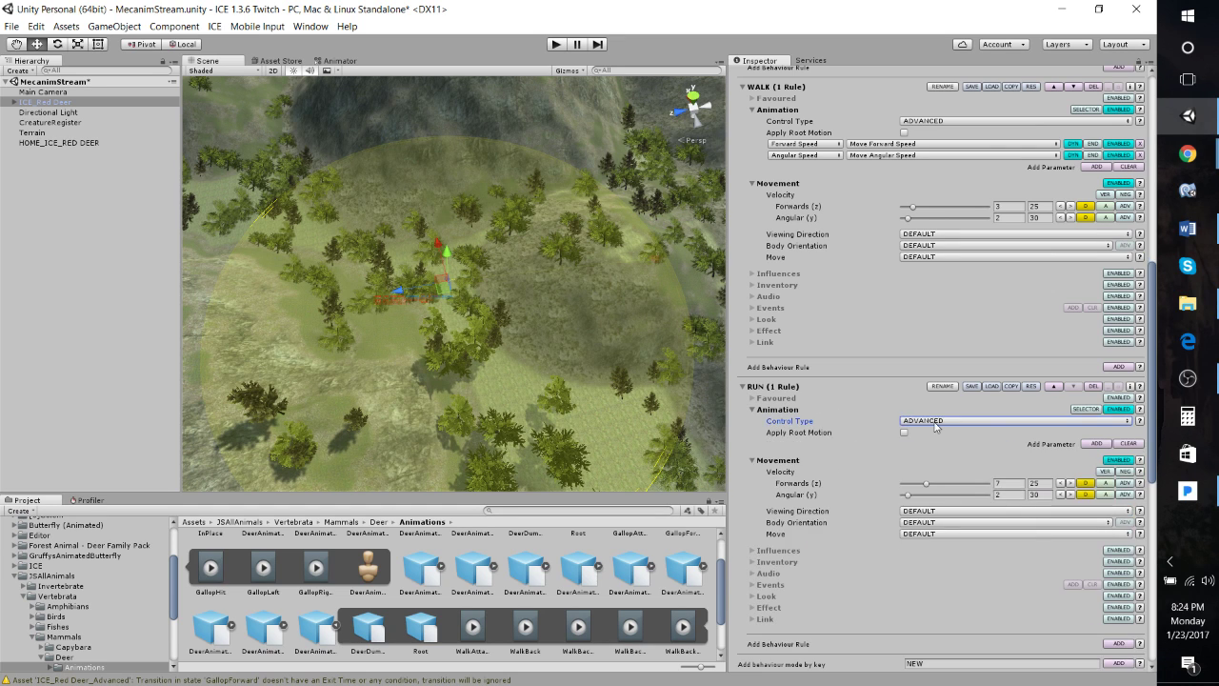
{"action": "left_click", "coordinate": [1096, 444]}
{"action": "left_click", "coordinate": [1094, 455]}
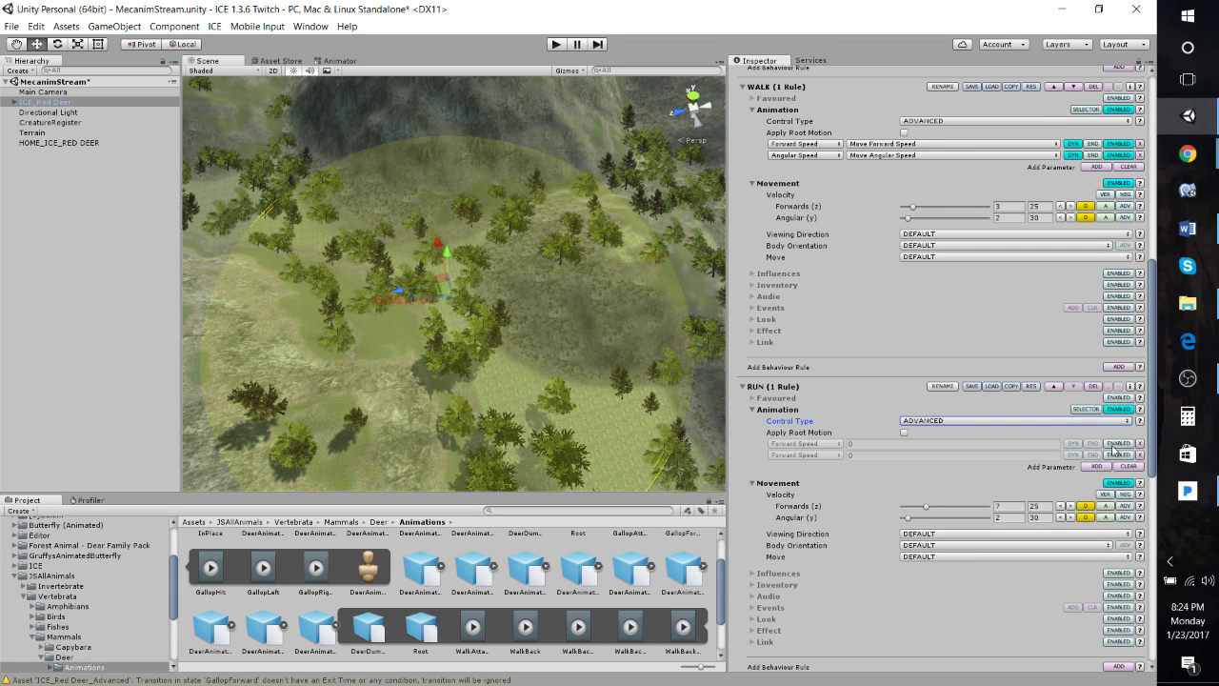
{"action": "left_click", "coordinate": [1118, 444]}
{"action": "left_click", "coordinate": [1118, 455]}
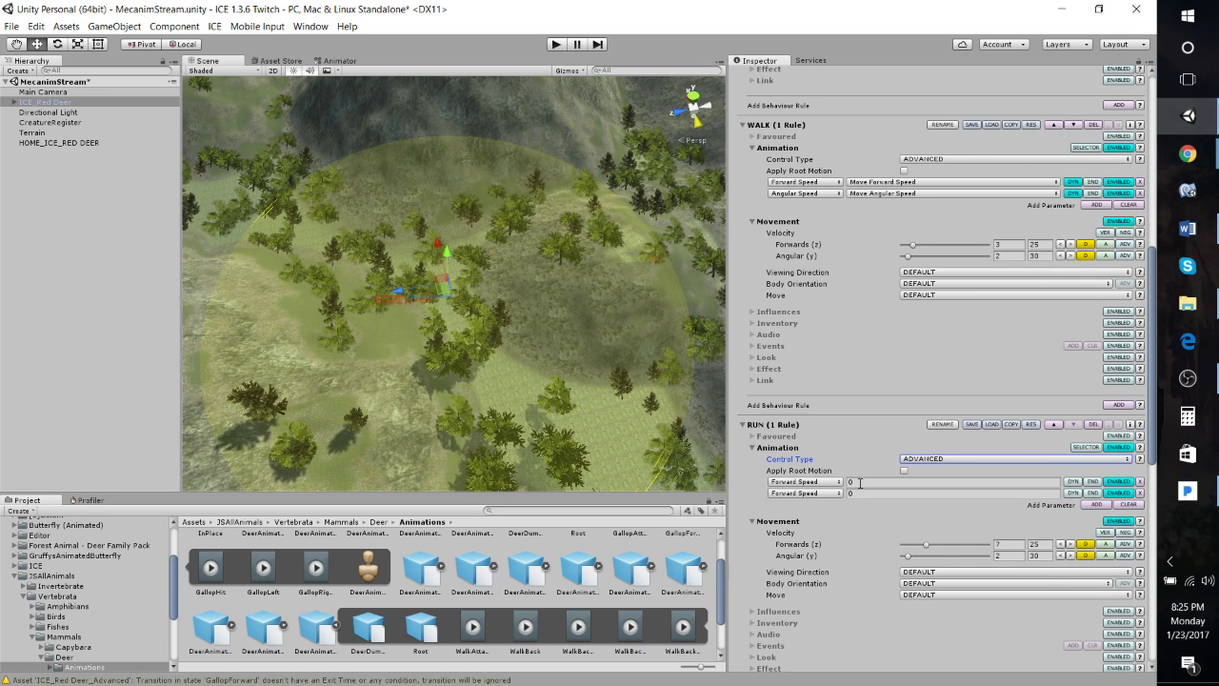
Make both RUN parameters dynamic, linking Forward Speed to Move Forward Speed and Angular Speed to Move Angular Speed.
{"action": "scroll", "coordinate": [860, 483], "scroll_direction": "down", "scroll_amount": 4}
{"action": "scroll", "coordinate": [934, 494], "scroll_direction": "up", "scroll_amount": 2}
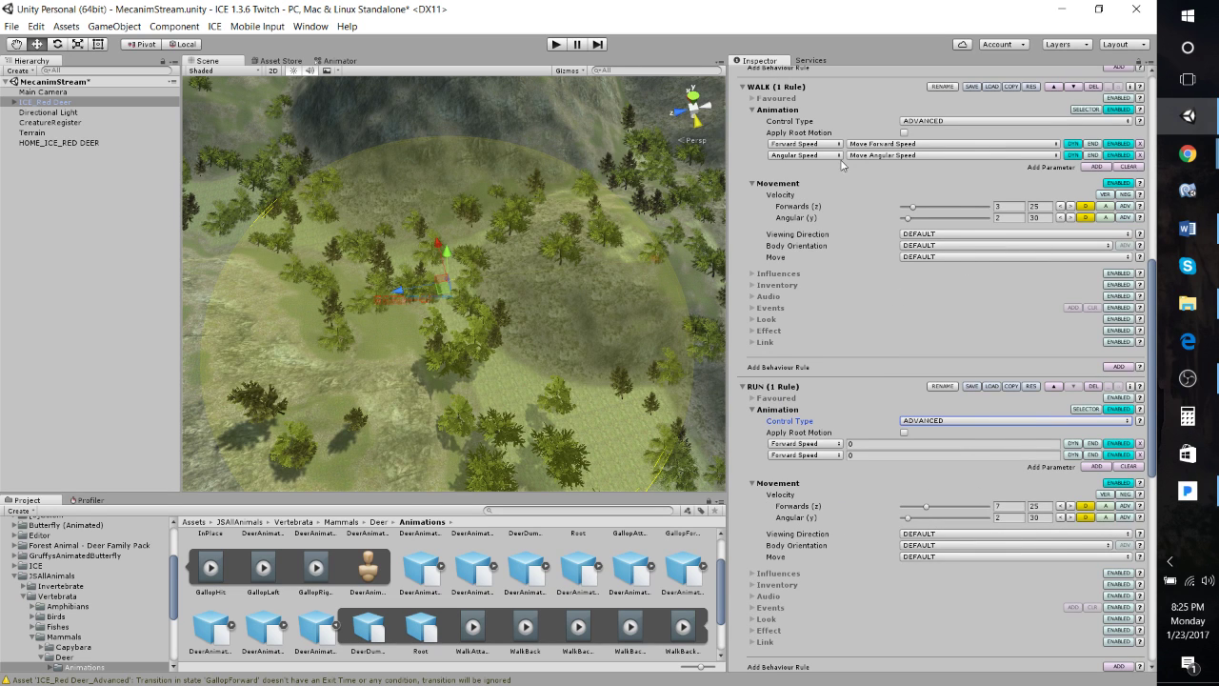
{"action": "left_click", "coordinate": [1070, 444]}
{"action": "left_click", "coordinate": [1072, 455]}
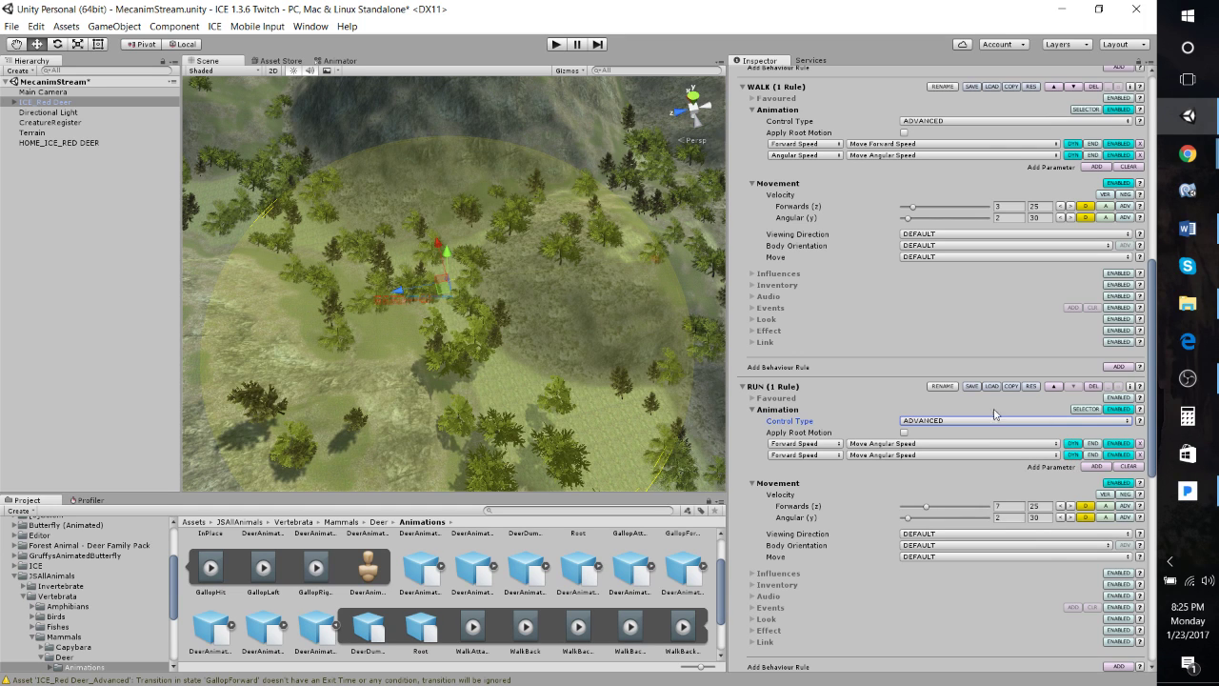
{"action": "left_click", "coordinate": [825, 455]}
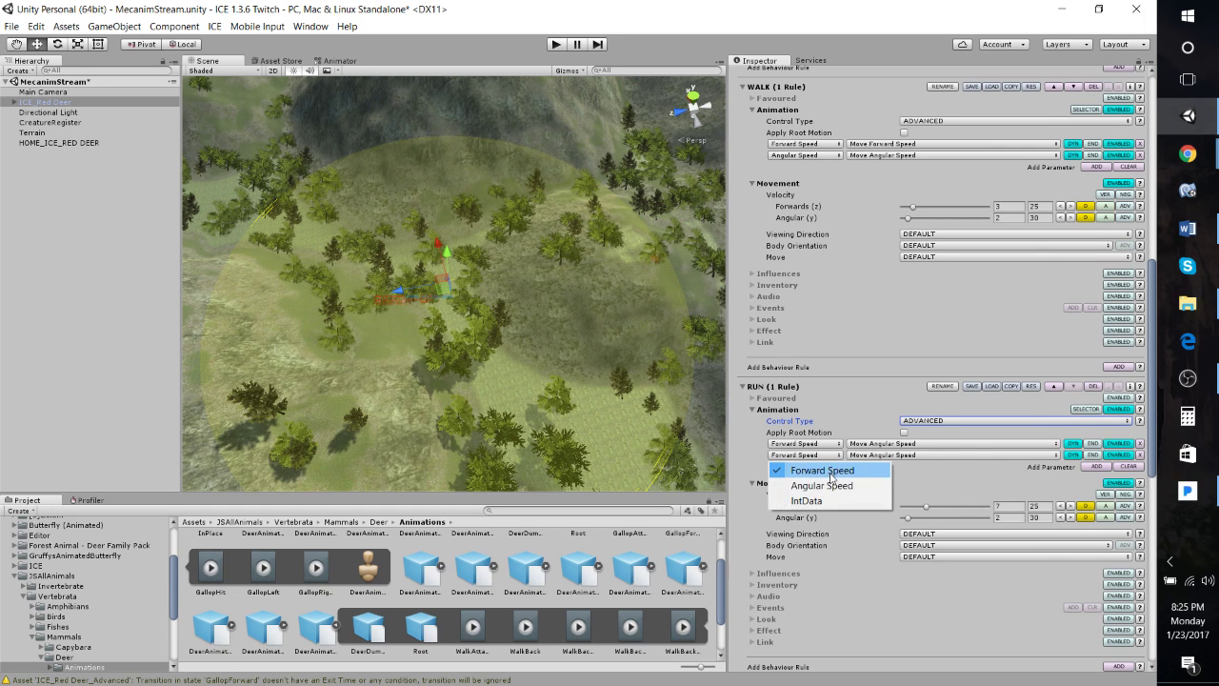
{"action": "left_click", "coordinate": [789, 477]}
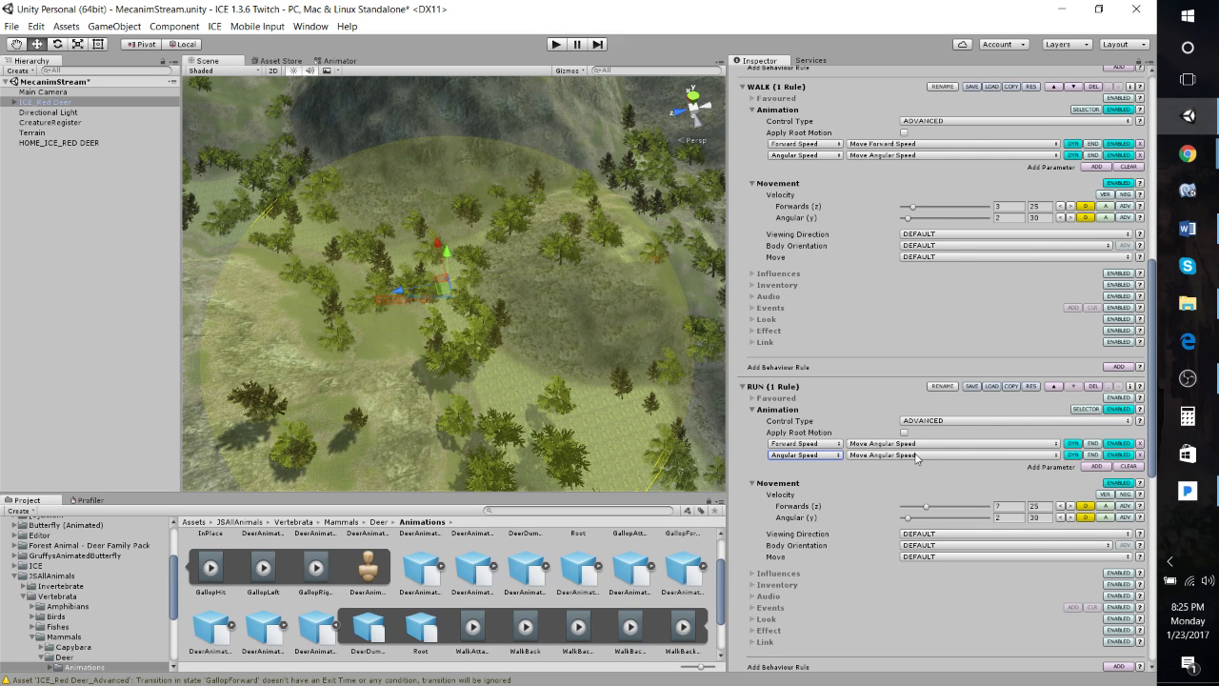
{"action": "left_click", "coordinate": [917, 457]}
{"action": "left_click", "coordinate": [916, 484]}
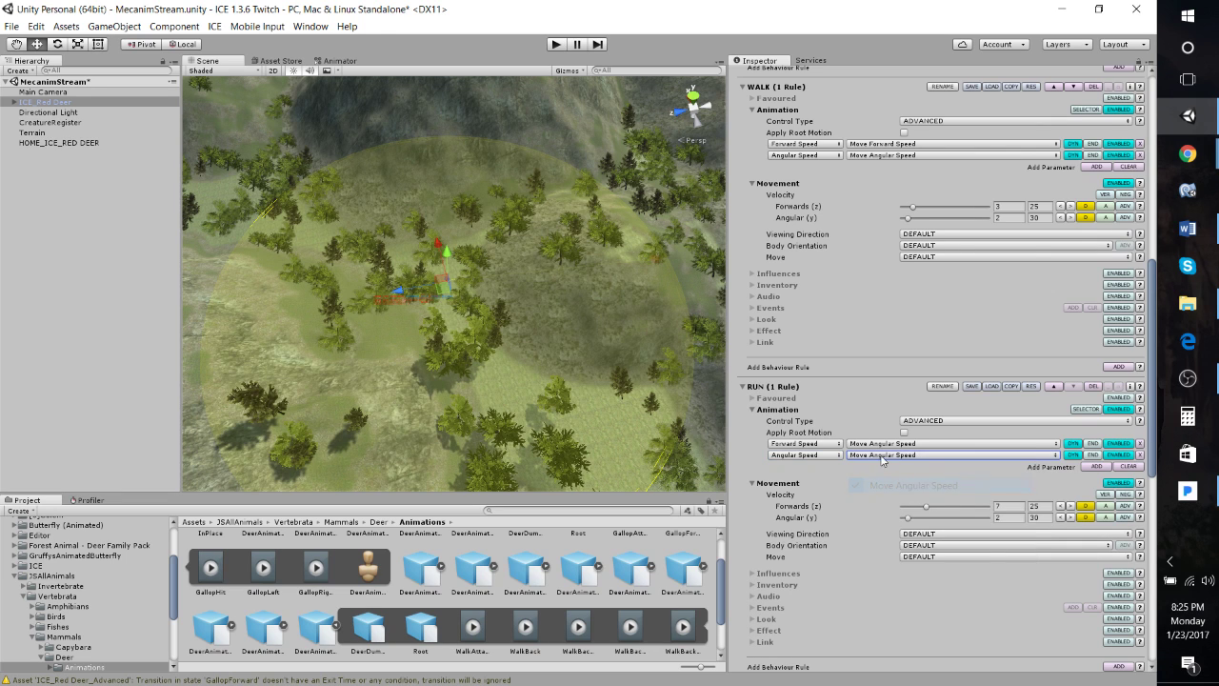
{"action": "left_click", "coordinate": [881, 444]}
{"action": "left_click", "coordinate": [899, 460]}
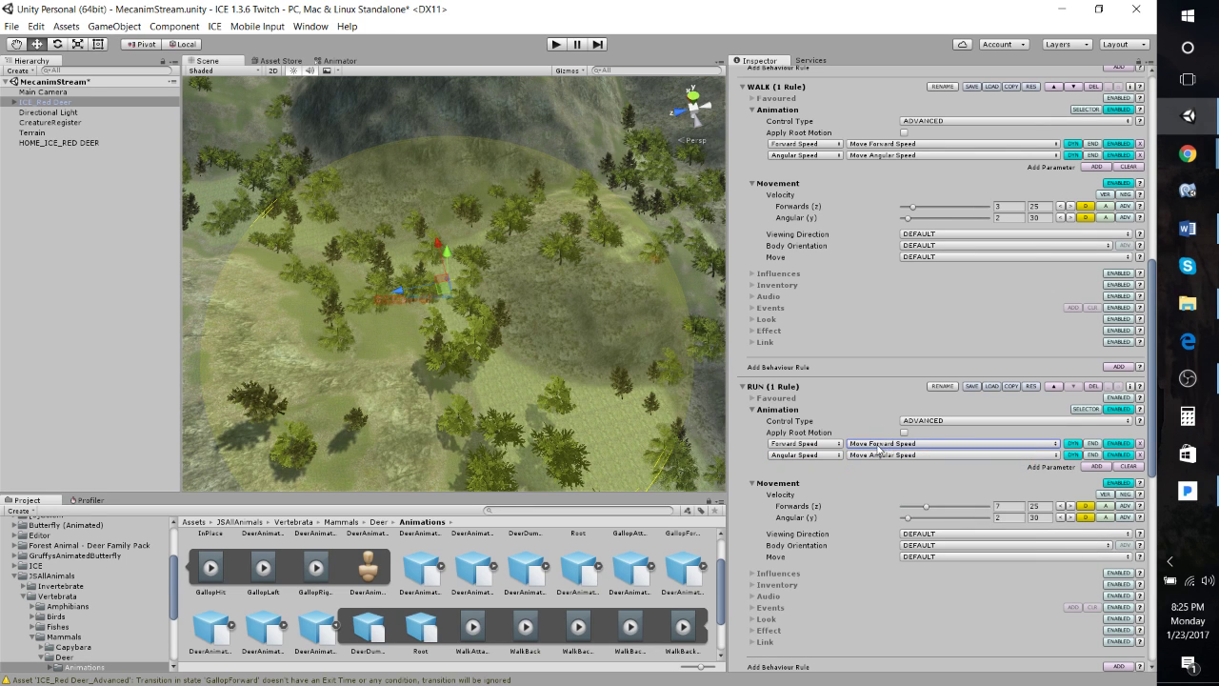
Review the IDLE, WALK and RUN animation settings and bring the red deer up close in the Scene view.
{"action": "scroll", "coordinate": [871, 491], "scroll_direction": "down", "scroll_amount": 1}
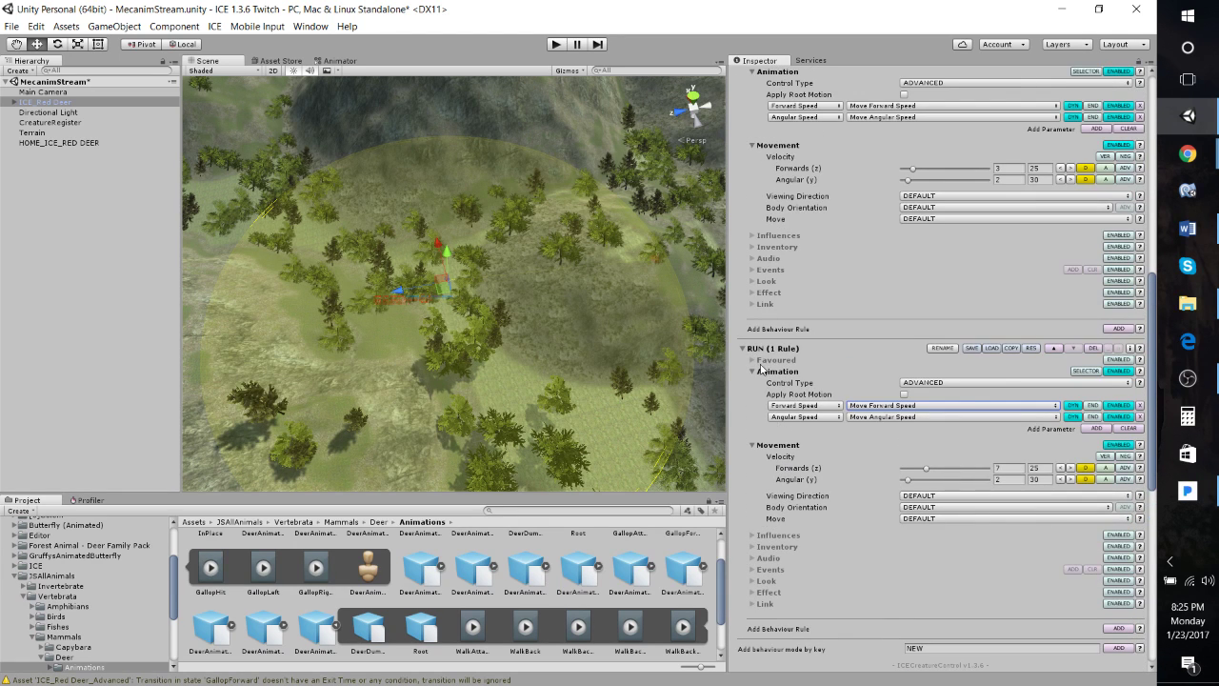
{"action": "scroll", "coordinate": [866, 478], "scroll_direction": "up", "scroll_amount": 3}
{"action": "scroll", "coordinate": [910, 508], "scroll_direction": "up", "scroll_amount": 3}
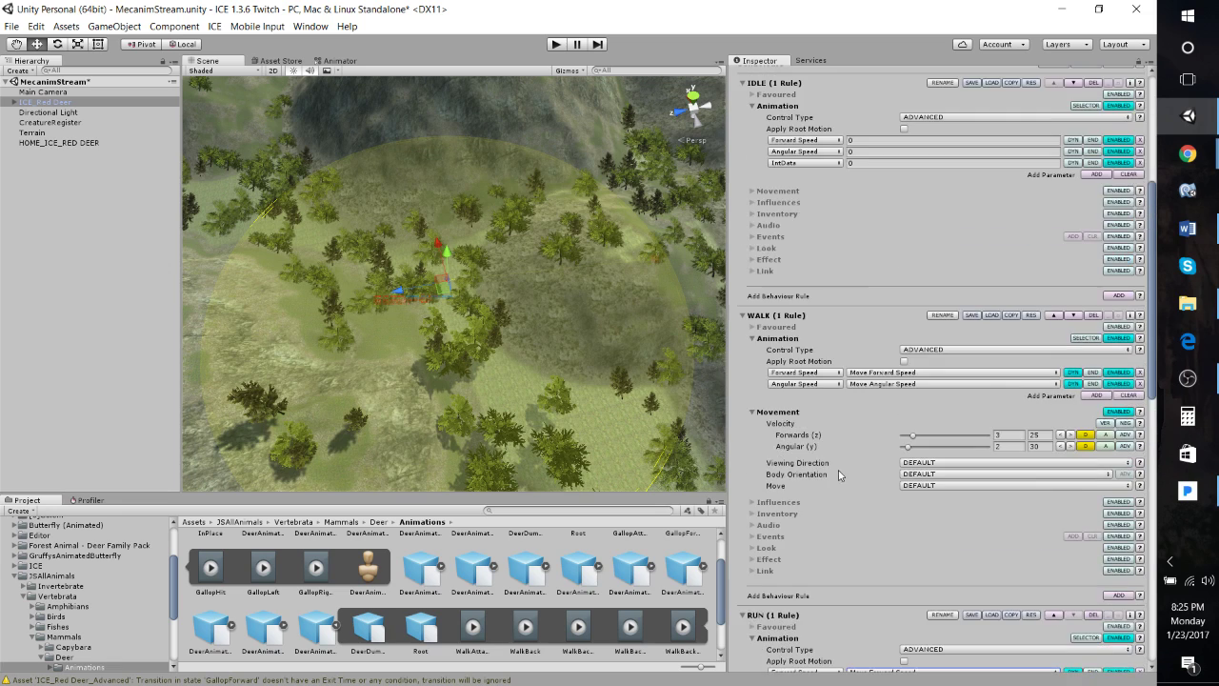
{"action": "scroll", "coordinate": [974, 488], "scroll_direction": "down", "scroll_amount": 5}
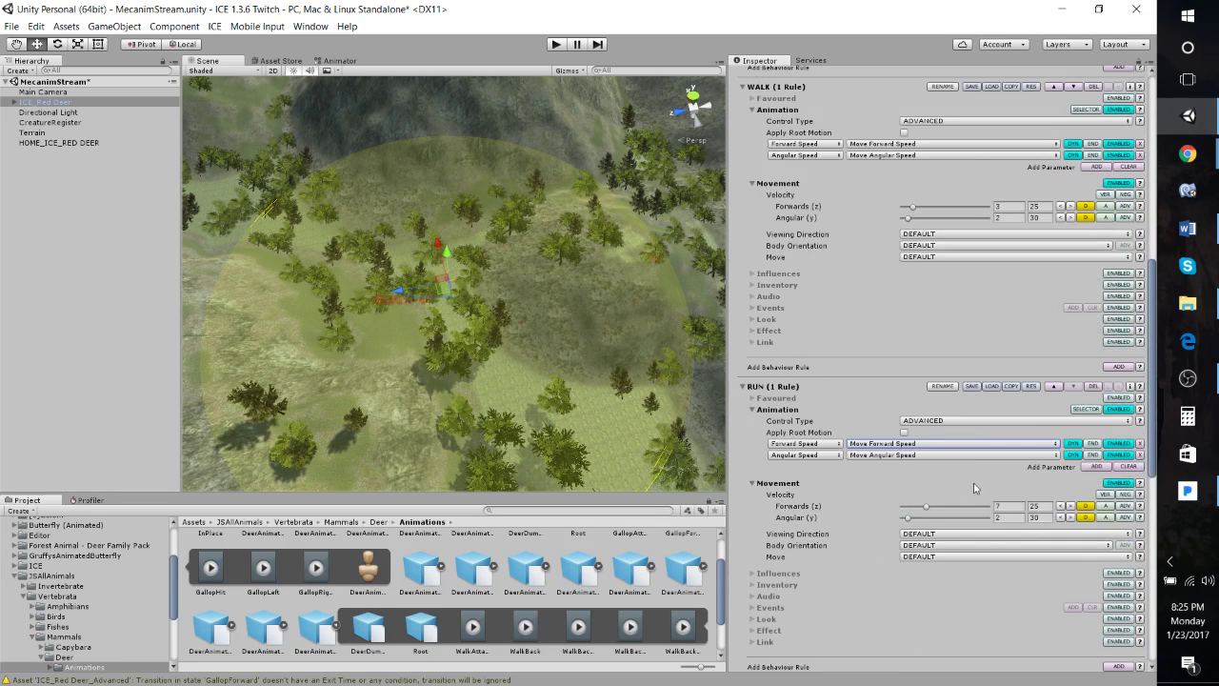
{"action": "scroll", "coordinate": [1005, 562], "scroll_direction": "up", "scroll_amount": 12}
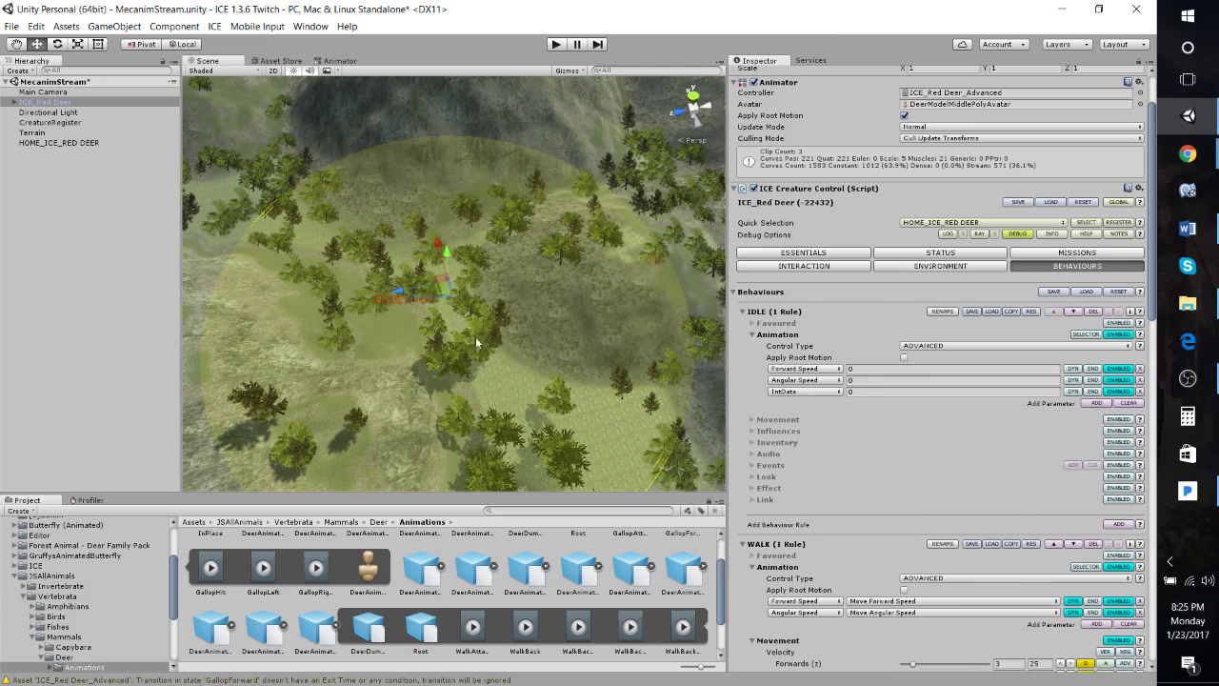
{"action": "right_click_drag", "start_coordinate": [617, 235], "coordinate": [583, 220]}
{"action": "scroll", "coordinate": [532, 285], "scroll_direction": "up", "scroll_amount": 8}
{"action": "scroll", "coordinate": [583, 214], "scroll_direction": "down", "scroll_amount": 5}
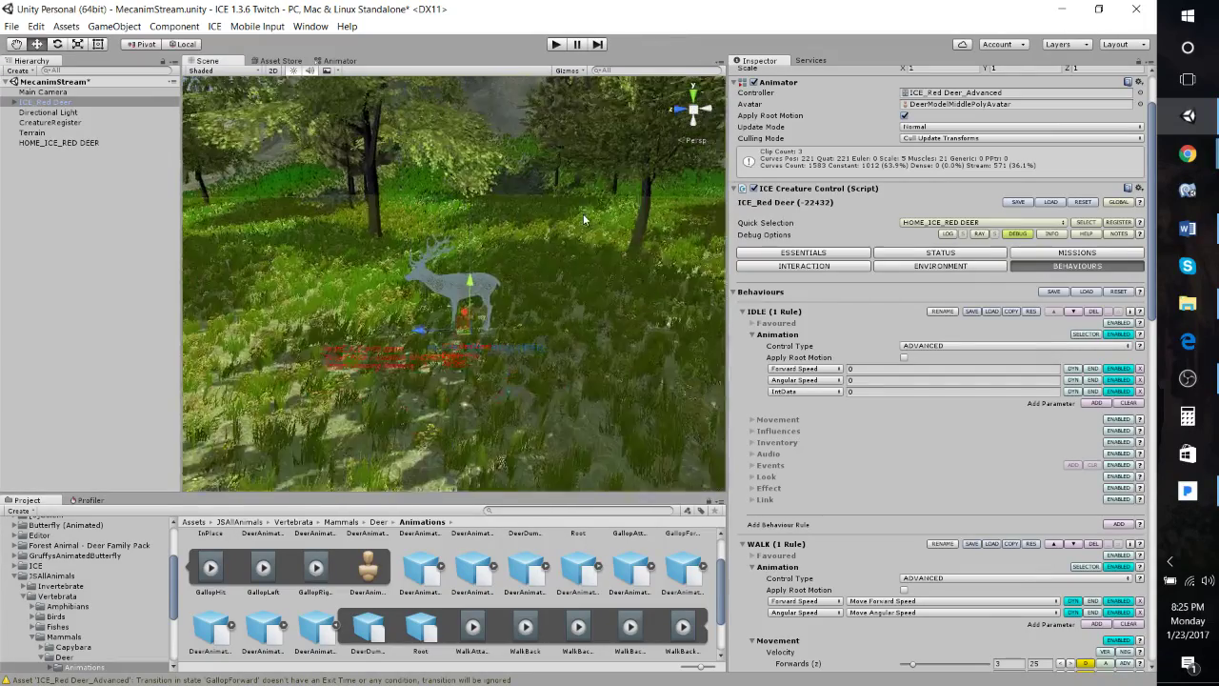
Play the scene, watch the deer's movement up close in the Scene view, and stop playback.
{"action": "left_click", "coordinate": [556, 45]}
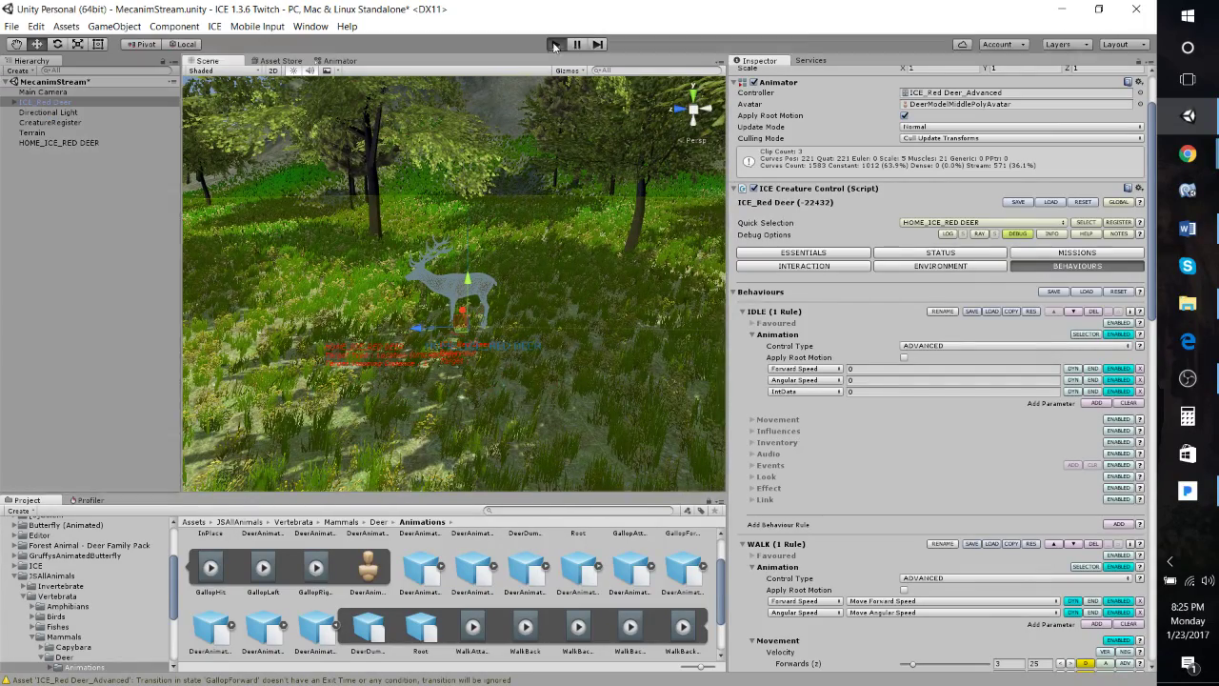
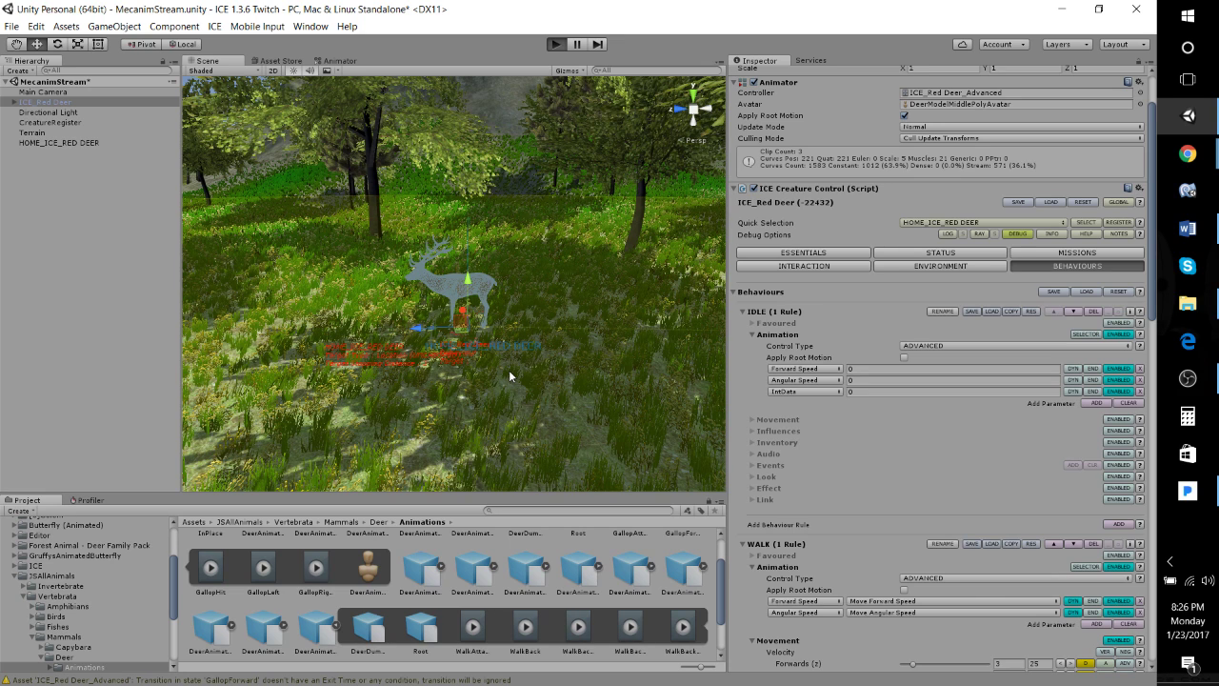
{"action": "key", "text": "ctrl+p"}
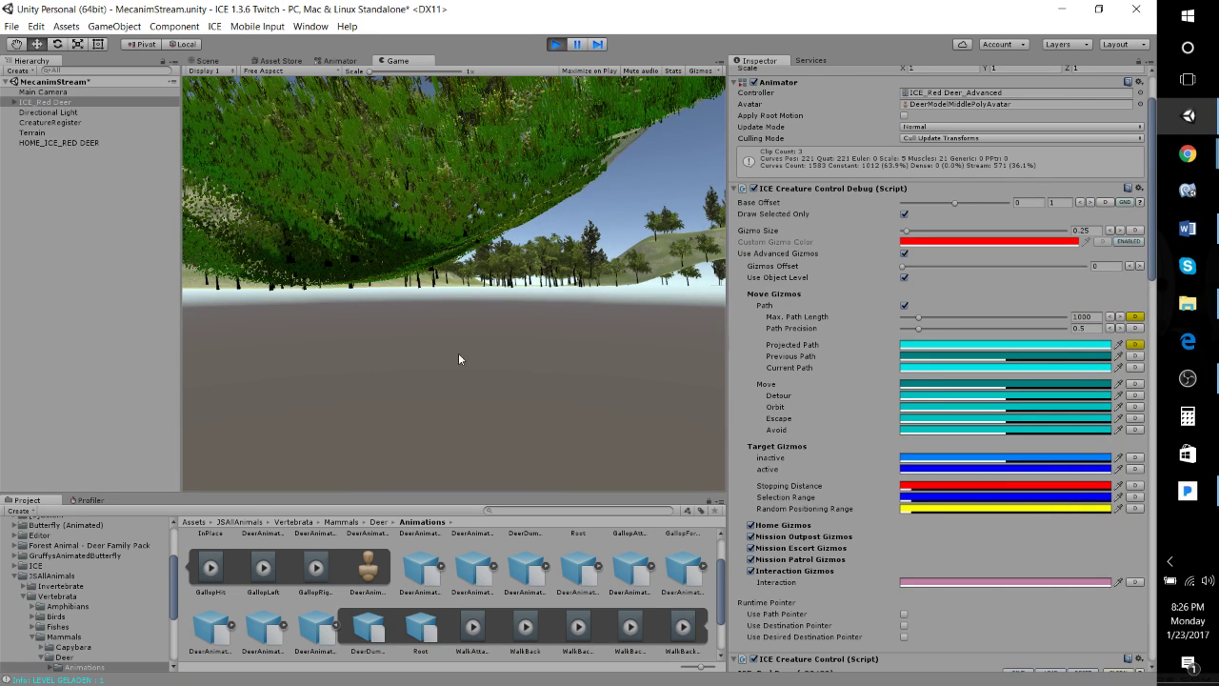
{"action": "left_click", "coordinate": [206, 61]}
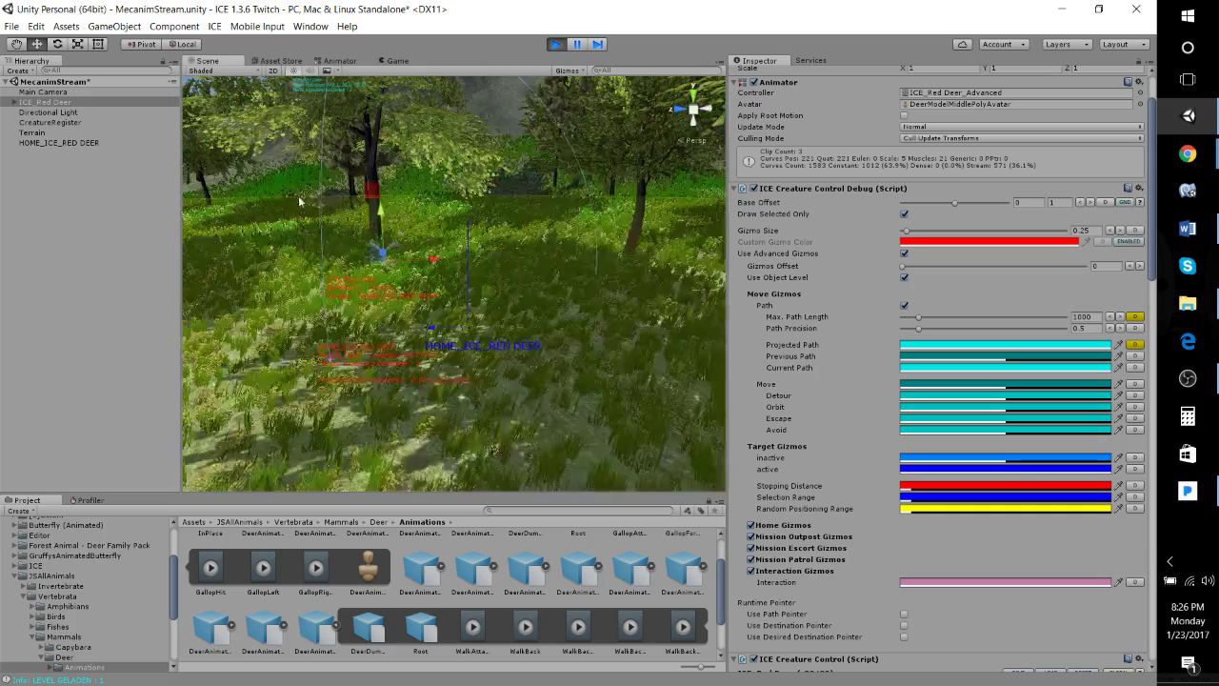
{"action": "scroll", "coordinate": [497, 273], "scroll_direction": "up", "scroll_amount": 3}
{"action": "left_click_drag", "start_coordinate": [496, 273], "coordinate": [517, 244], "text": "alt"}
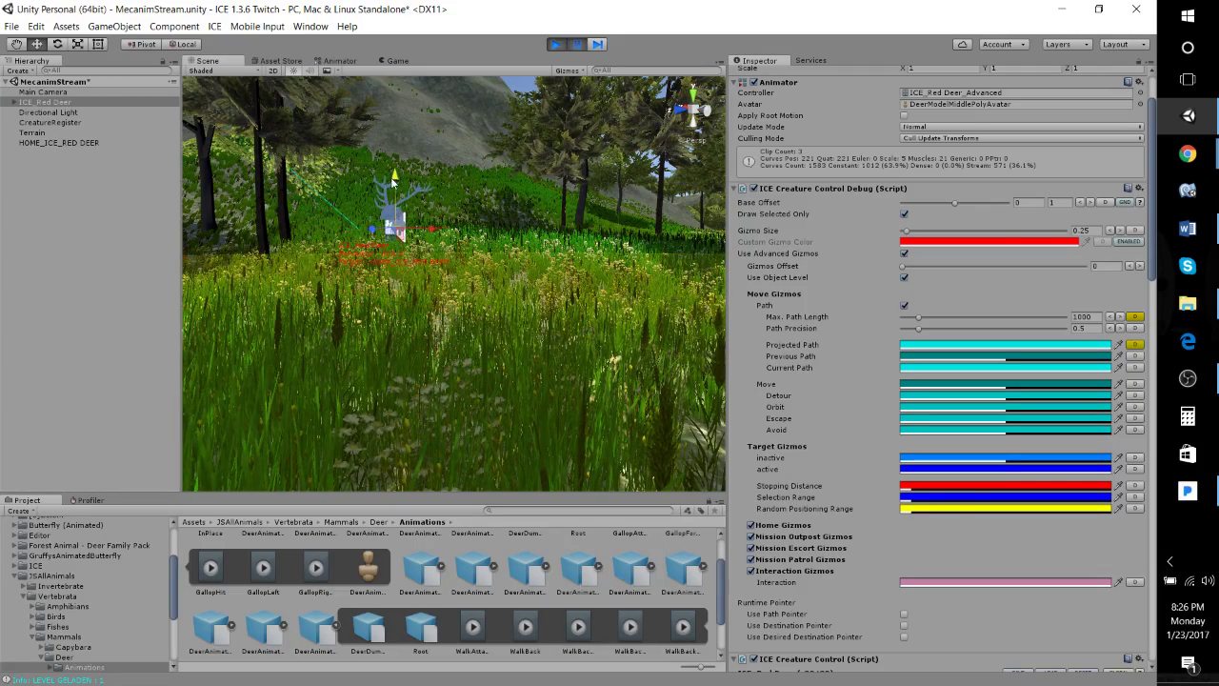
{"action": "left_click_drag", "start_coordinate": [394, 227], "coordinate": [458, 252], "text": "alt"}
{"action": "scroll", "coordinate": [515, 244], "scroll_direction": "up", "scroll_amount": 6}
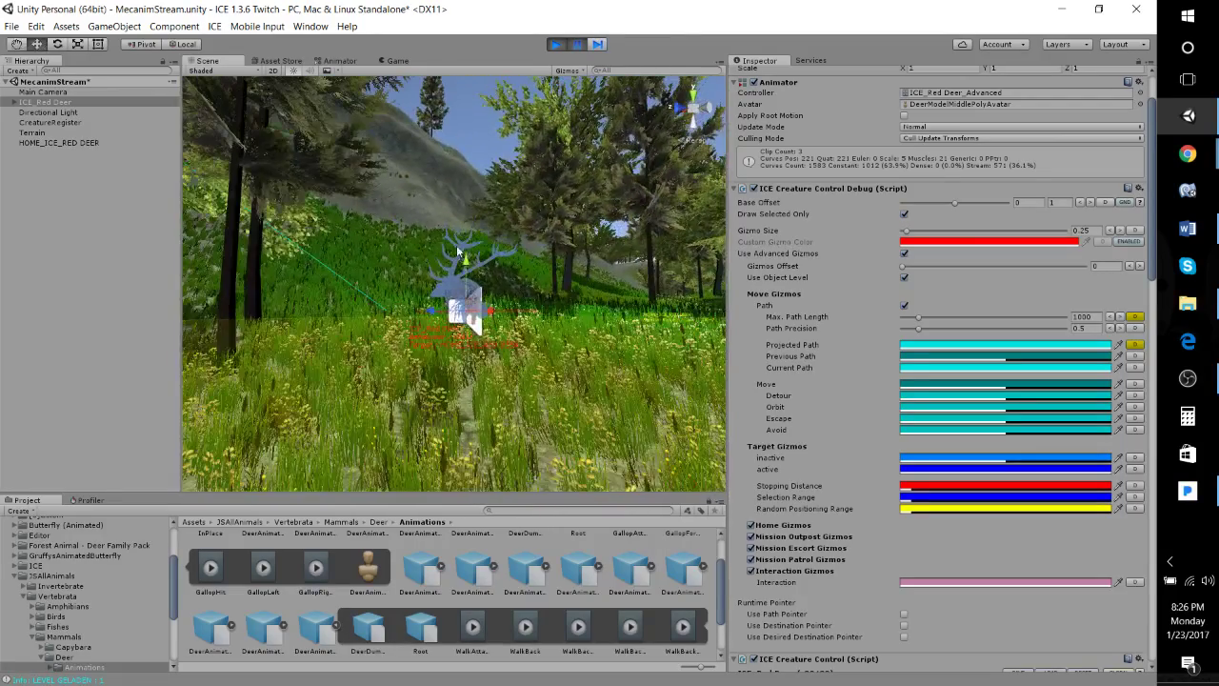
{"action": "left_click", "coordinate": [557, 44]}
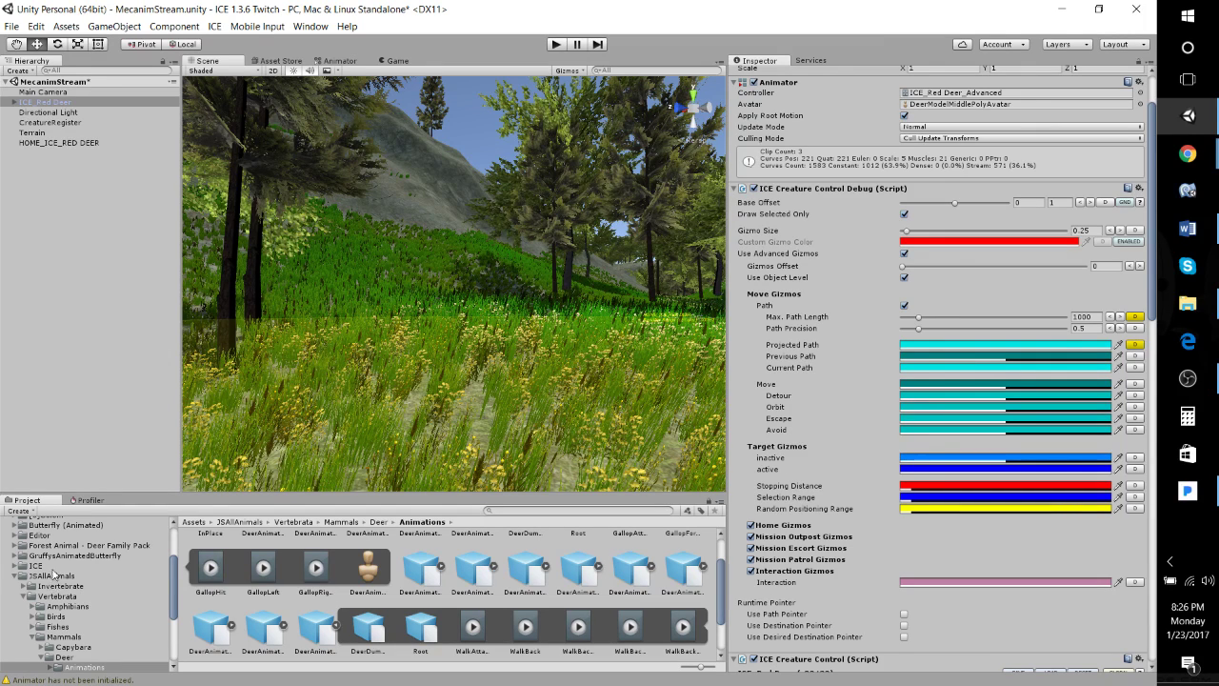
Open the Models folder of the JSAllAnimals Deer assets and select the DeerModelMiddlePoly model.
{"action": "left_click", "coordinate": [22, 597]}
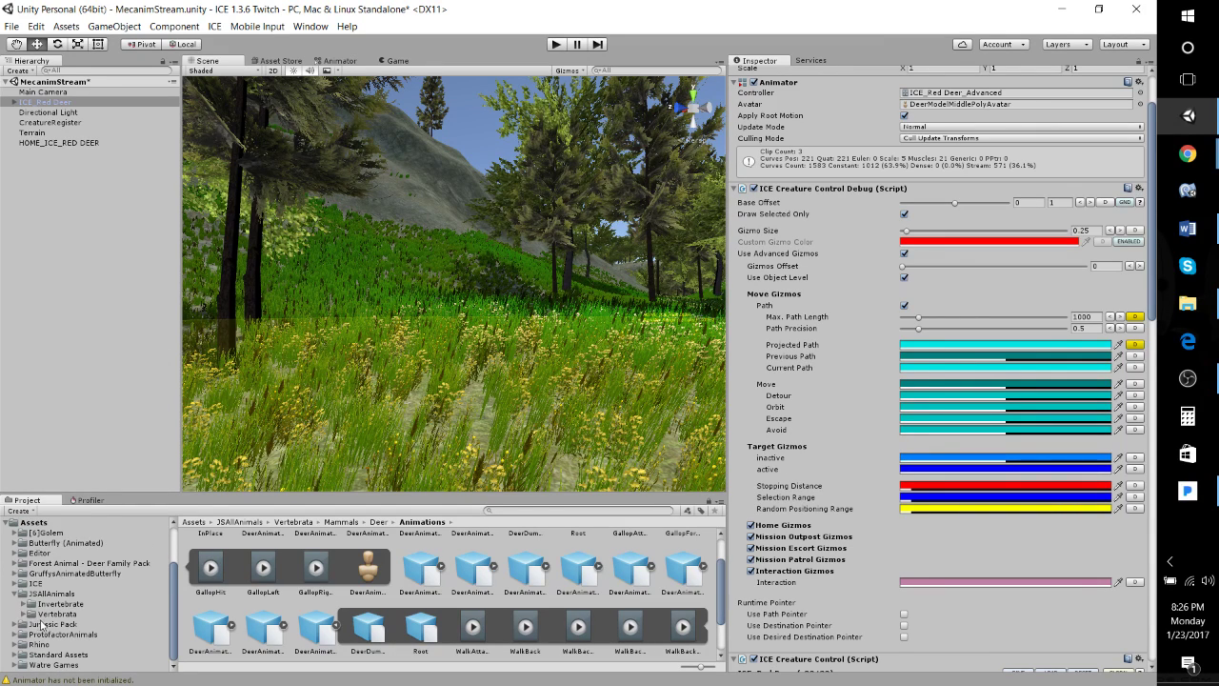
{"action": "left_click", "coordinate": [65, 615]}
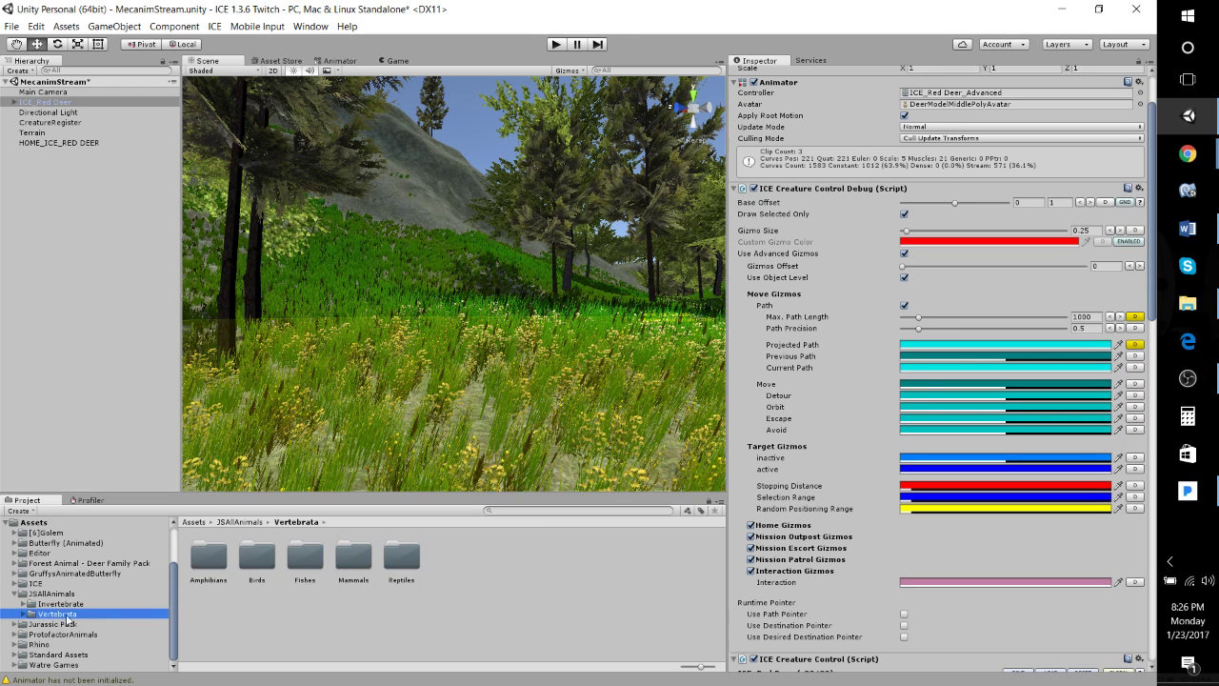
{"action": "double_click", "coordinate": [353, 558]}
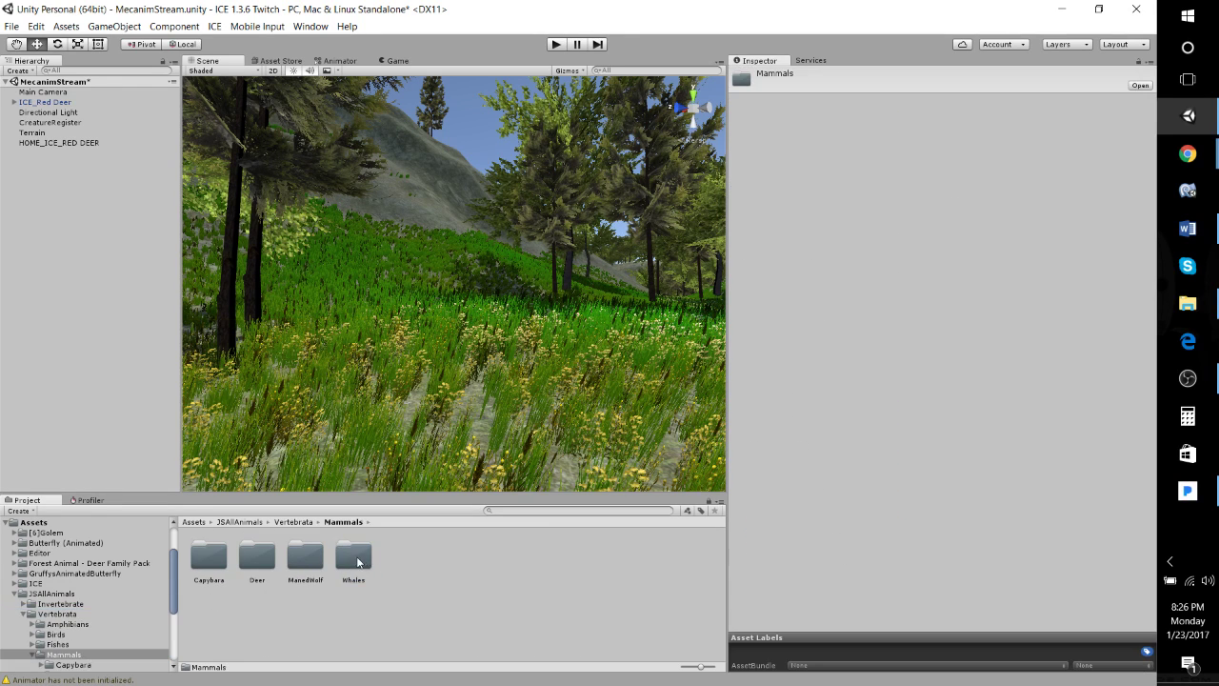
{"action": "double_click", "coordinate": [244, 569]}
{"action": "double_click", "coordinate": [306, 557]}
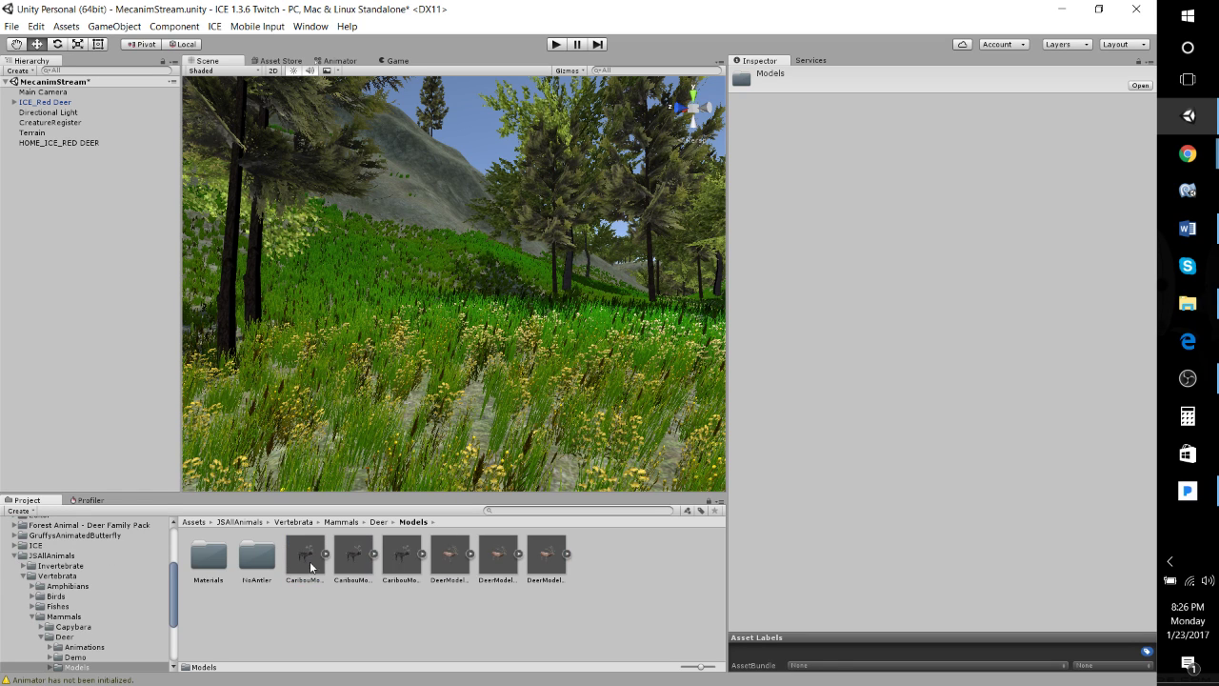
{"action": "left_click", "coordinate": [497, 560]}
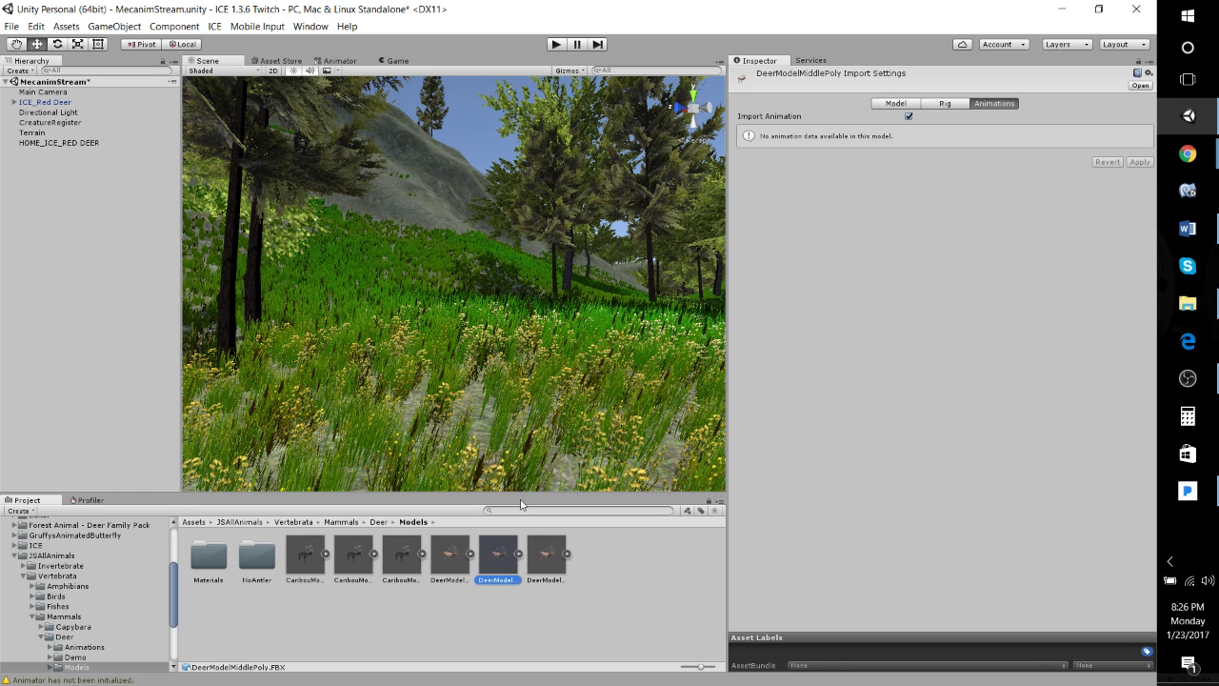
Set the DeerModelMiddlePoly model's import scale factor to 1 and apply the change.
{"action": "left_click", "coordinate": [948, 104]}
{"action": "left_click", "coordinate": [895, 104]}
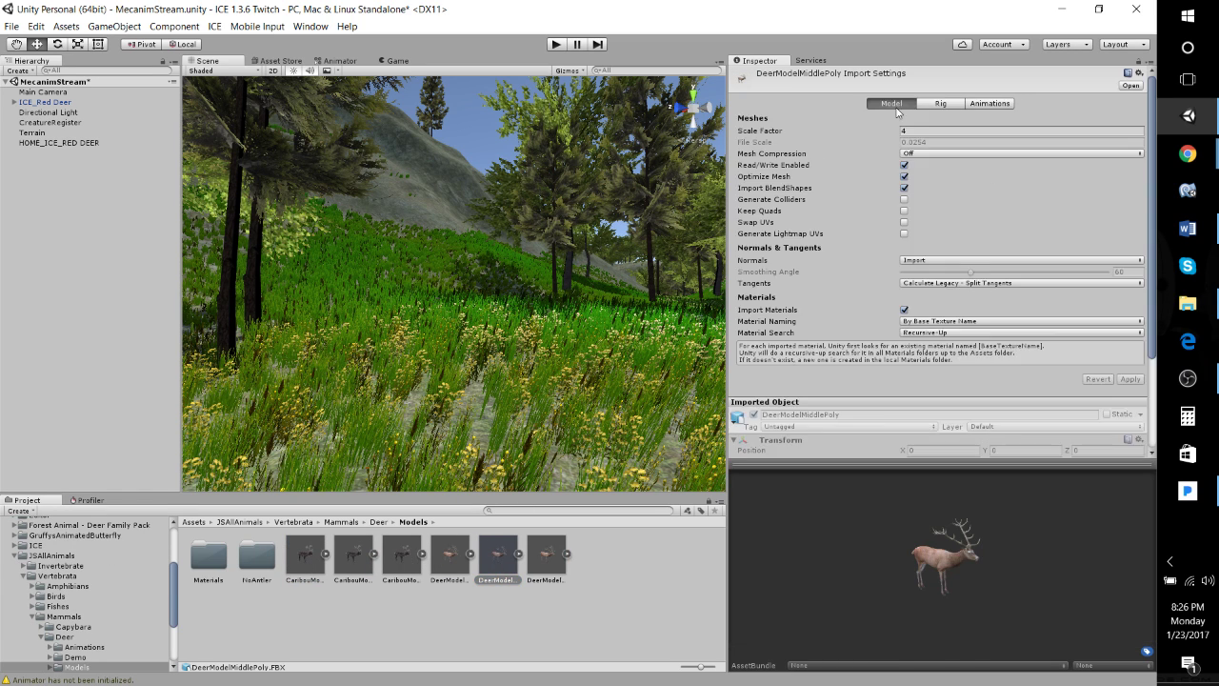
{"action": "left_click", "coordinate": [910, 131]}
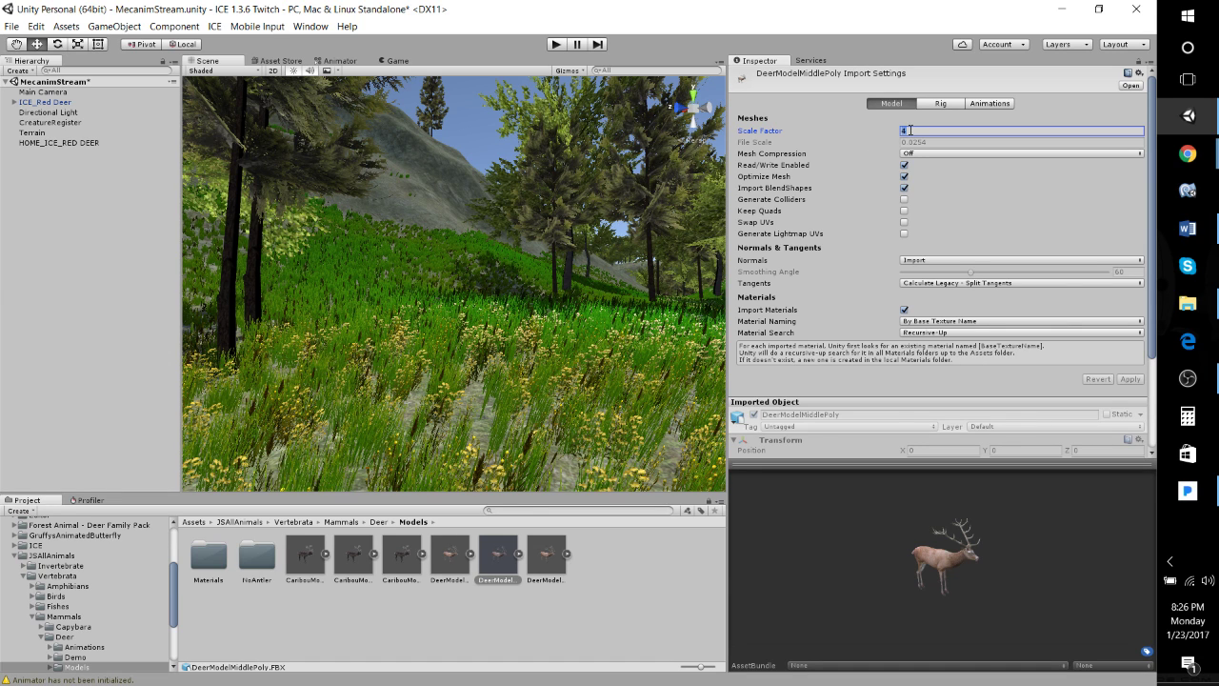
{"action": "type", "text": "1"}
{"action": "left_click", "coordinate": [1122, 382]}
Set the scale of ICE_Red Deer to 4 on the X, Y and Z axes.
{"action": "left_click", "coordinate": [67, 103]}
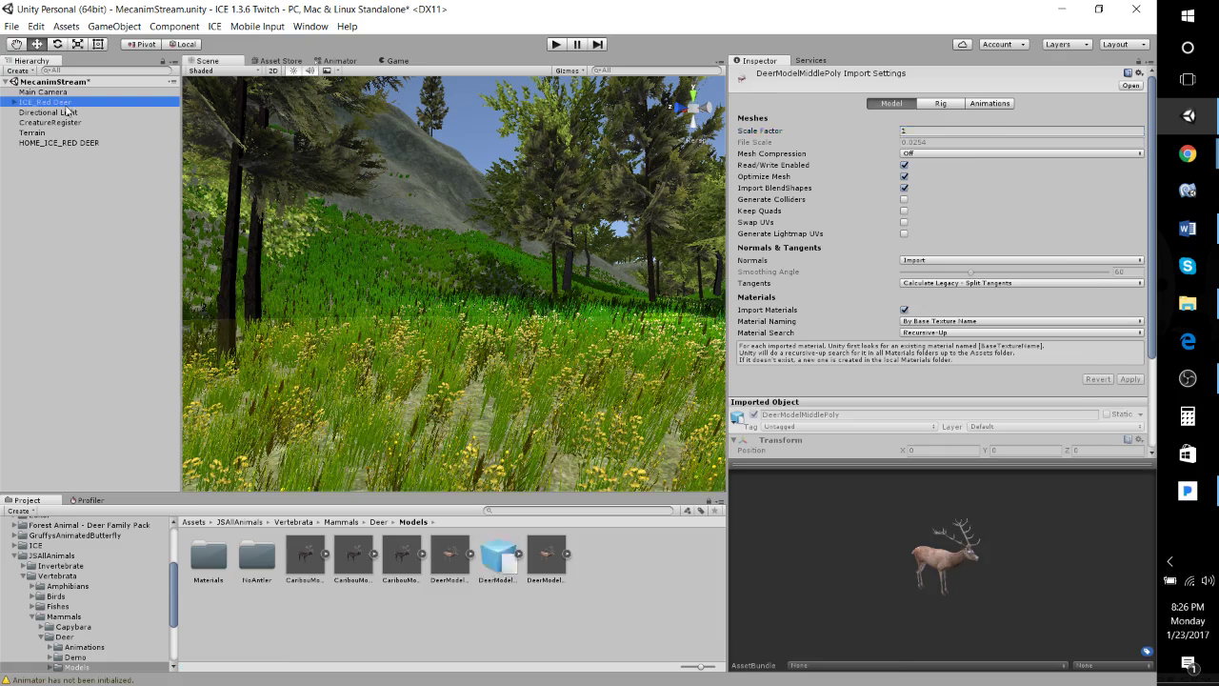
{"action": "key", "text": "f"}
{"action": "right_click_drag", "start_coordinate": [556, 347], "coordinate": [523, 371]}
{"action": "left_click", "coordinate": [928, 145]}
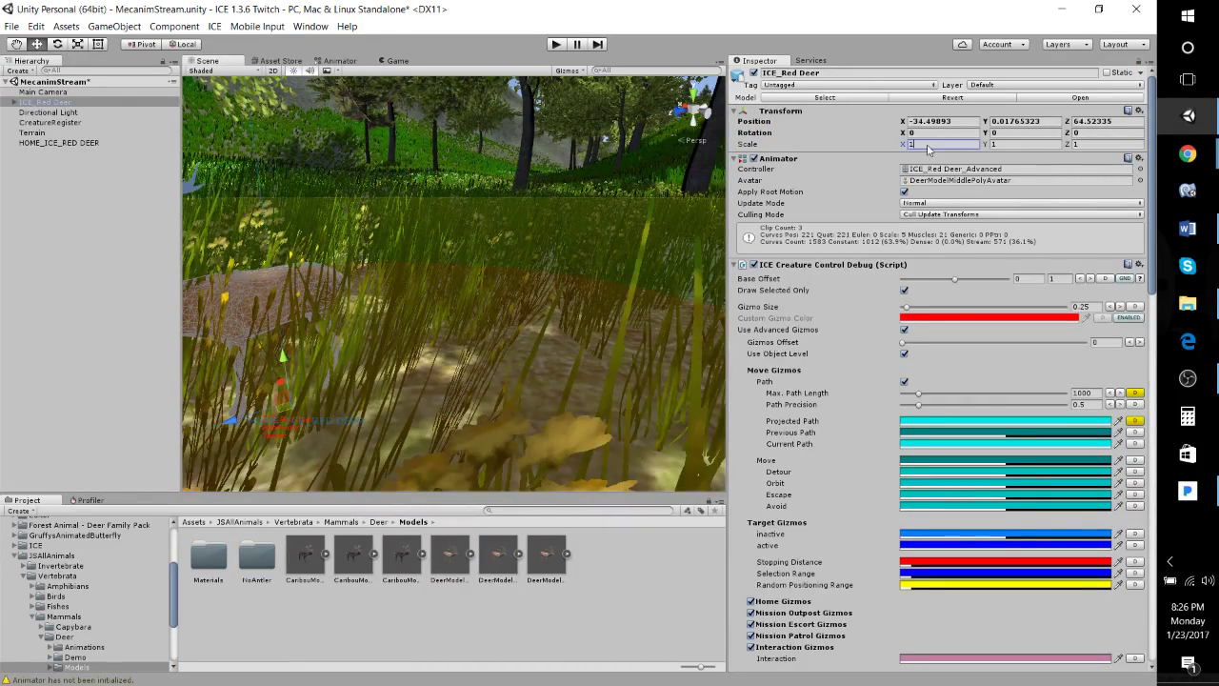
{"action": "type", "text": "4"}
{"action": "left_click", "coordinate": [989, 144]}
{"action": "type", "text": "4"}
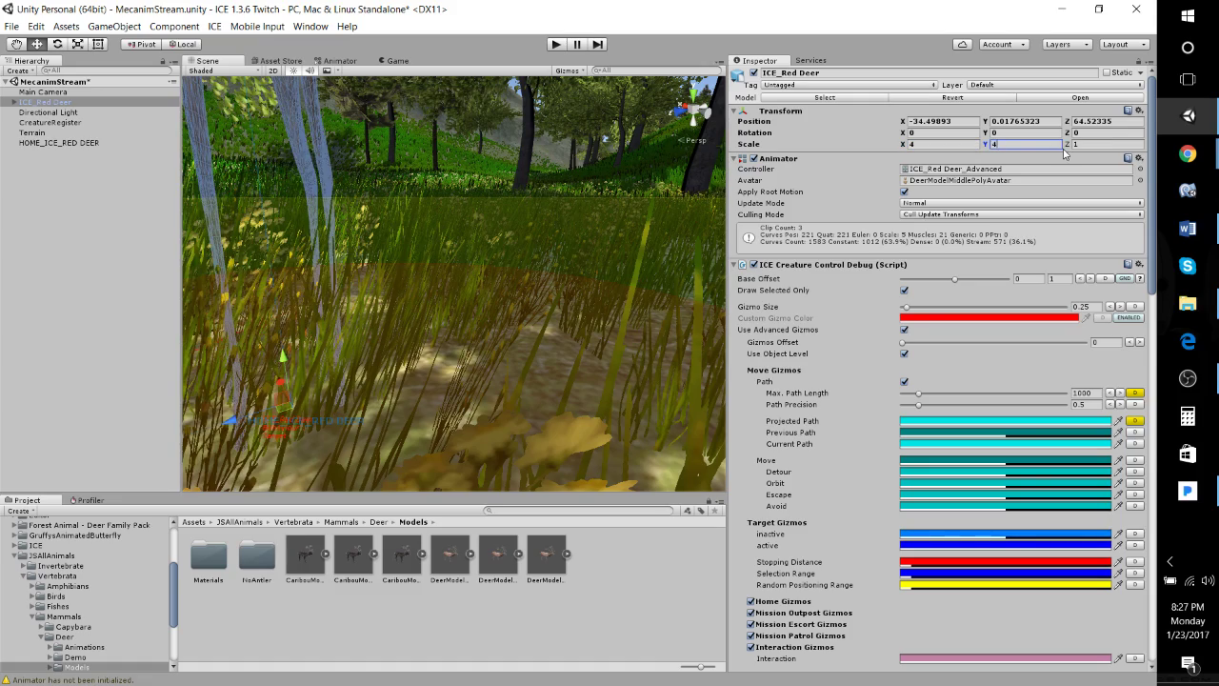
{"action": "left_click", "coordinate": [1079, 144]}
{"action": "type", "text": "4"}
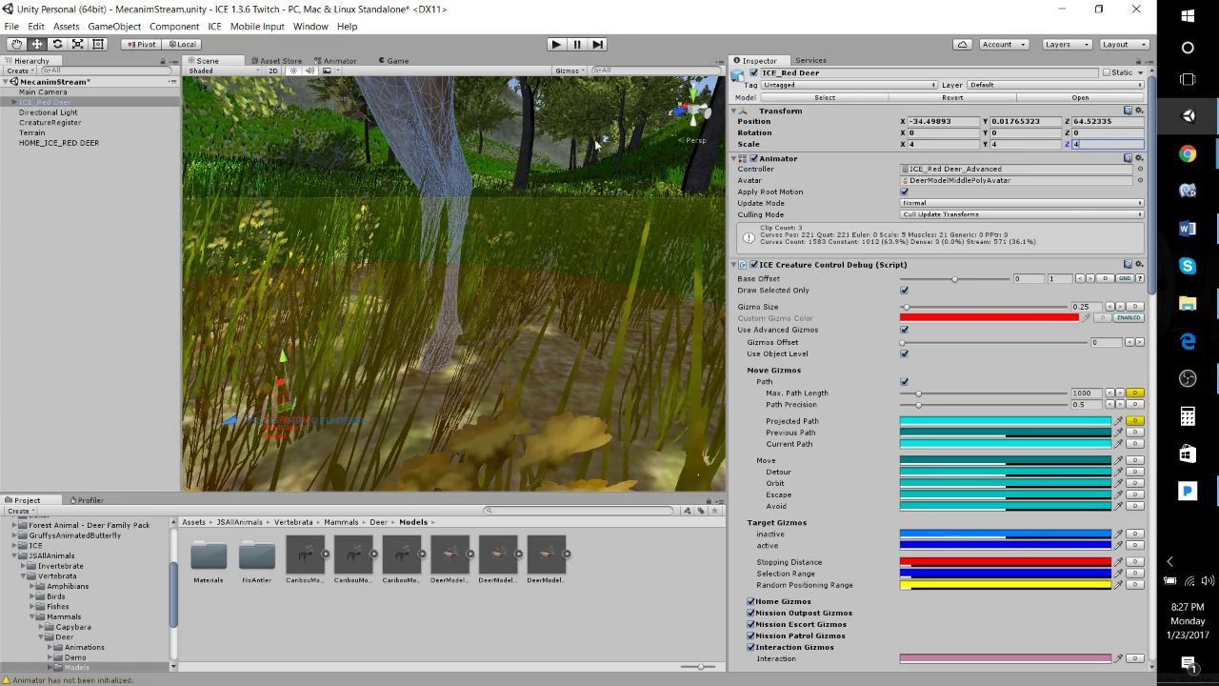
Play the scene again and observe the rescaled deer's movement in the Scene view.
{"action": "right_click_drag", "start_coordinate": [596, 145], "coordinate": [501, 209]}
{"action": "left_click", "coordinate": [556, 44]}
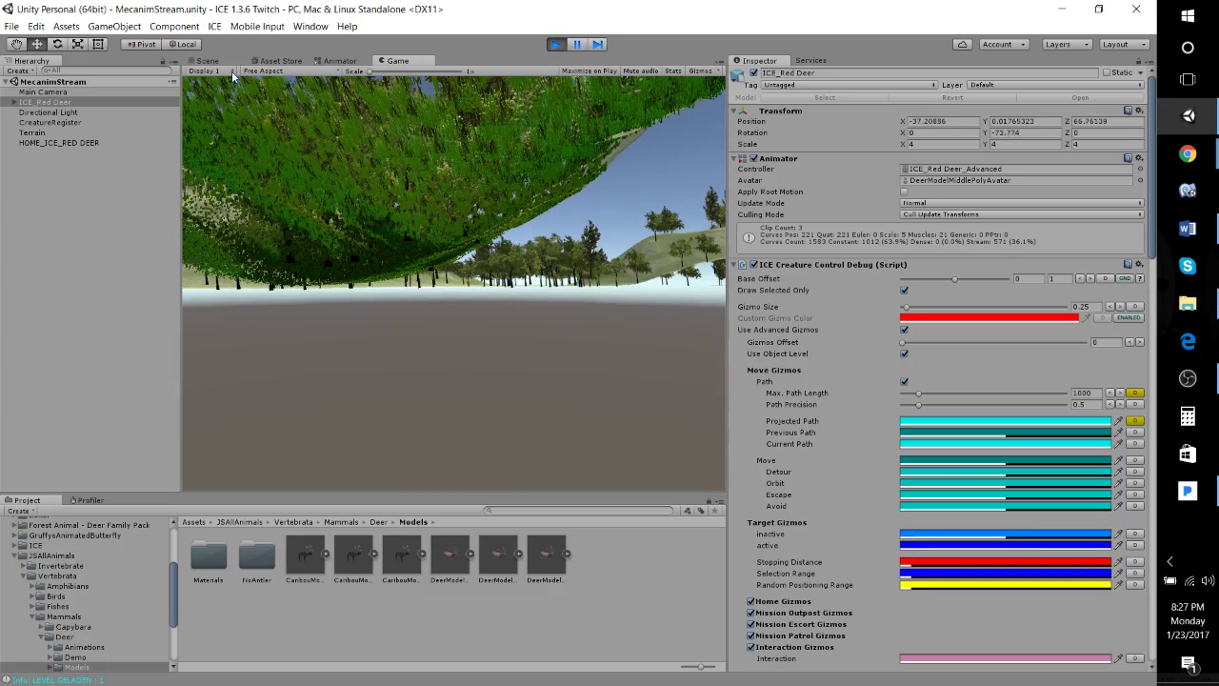
{"action": "left_click", "coordinate": [209, 61]}
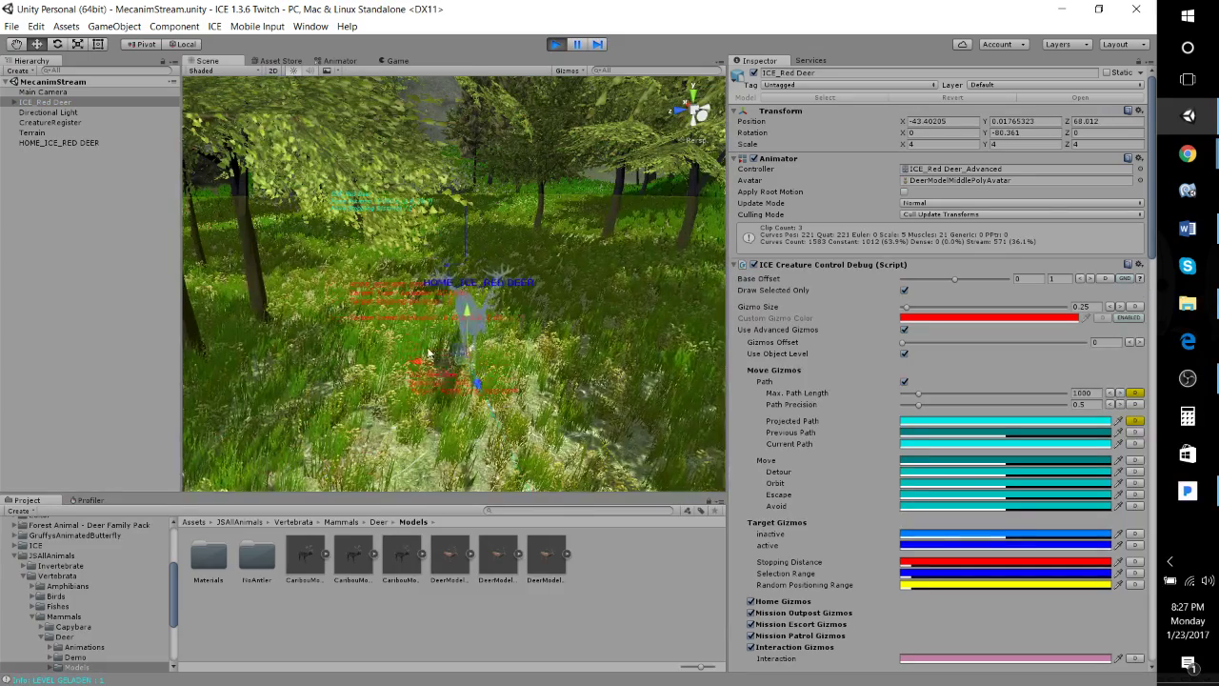
{"action": "right_click_drag", "start_coordinate": [473, 288], "coordinate": [1026, 409]}
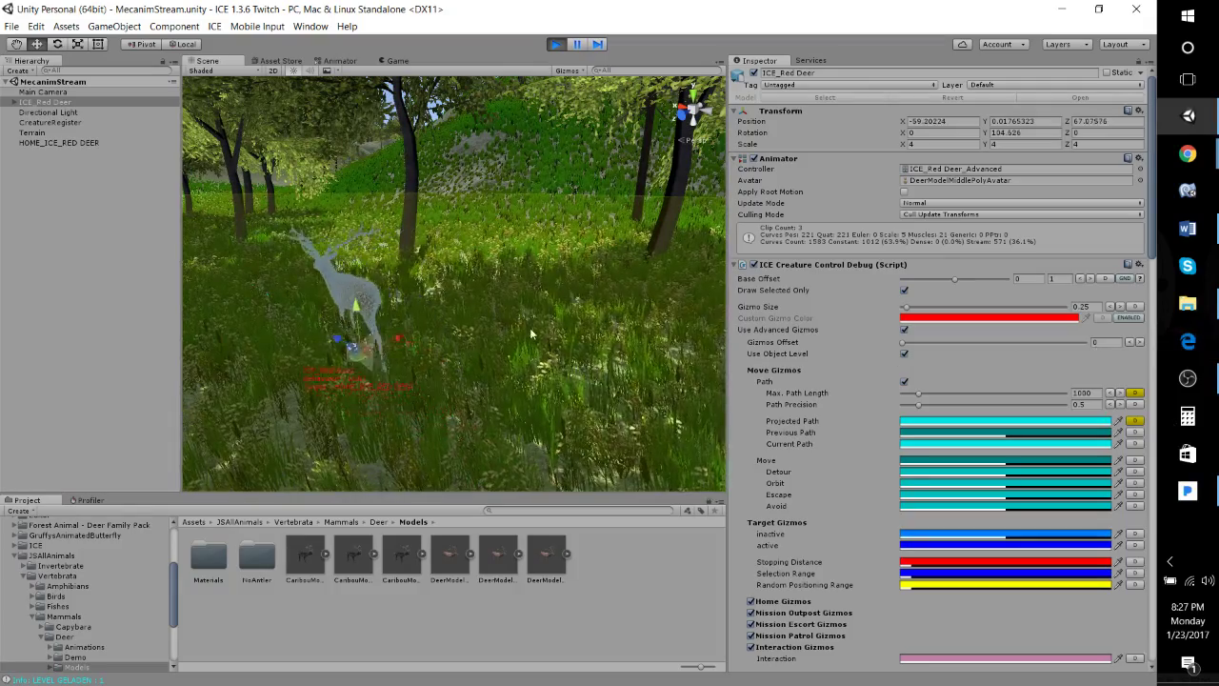
Set the WALK behaviour's forward velocity to 1 while the scene is playing.
{"action": "right_click_drag", "start_coordinate": [504, 352], "coordinate": [629, 297]}
{"action": "key", "text": "w"}
{"action": "key", "text": "a"}
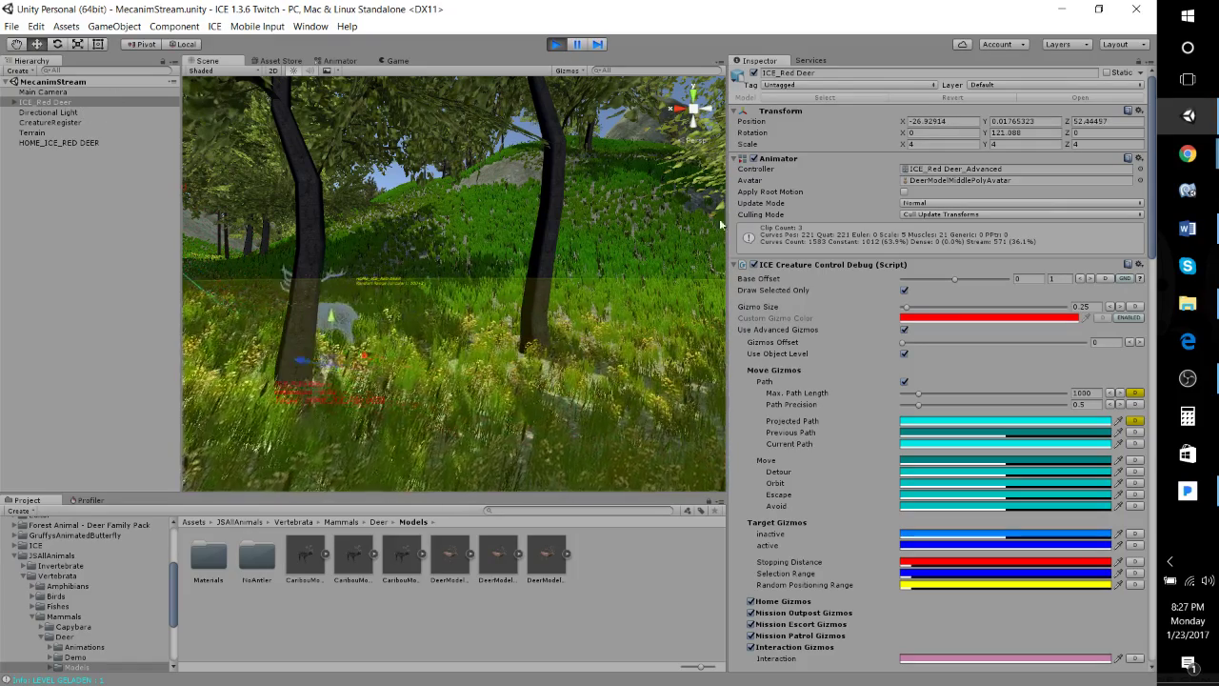
{"action": "scroll", "coordinate": [984, 281], "scroll_direction": "down", "scroll_amount": 5}
{"action": "scroll", "coordinate": [984, 301], "scroll_direction": "down", "scroll_amount": 12}
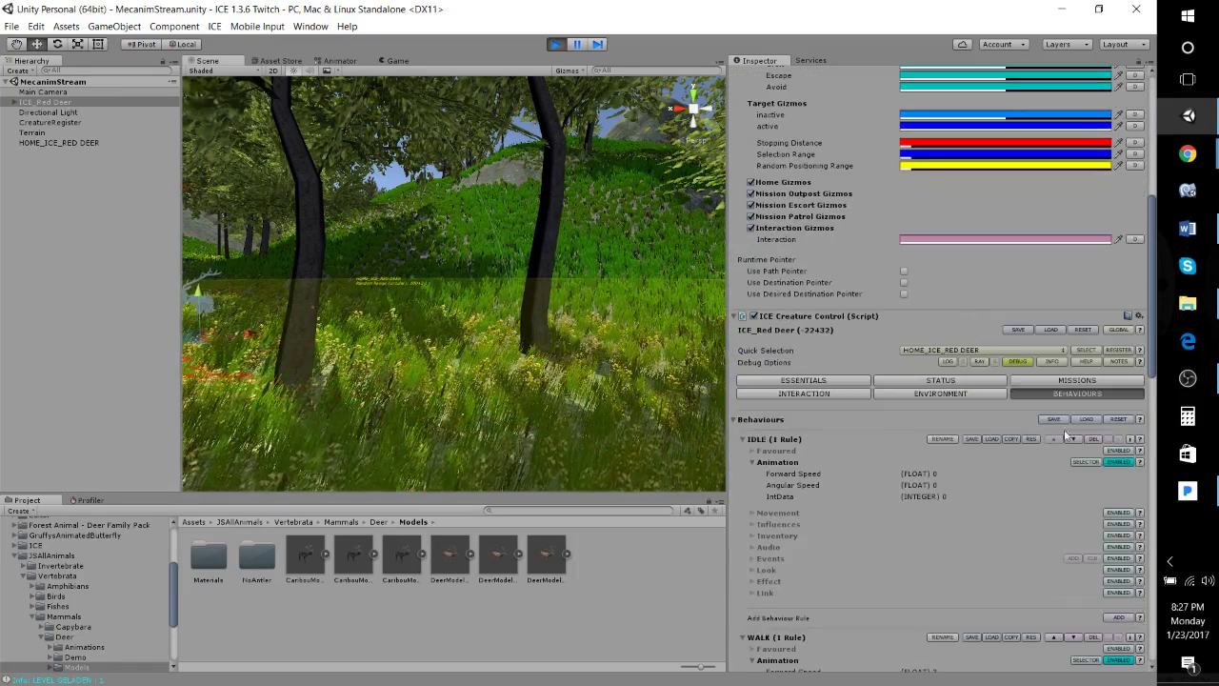
{"action": "scroll", "coordinate": [792, 425], "scroll_direction": "down", "scroll_amount": 3}
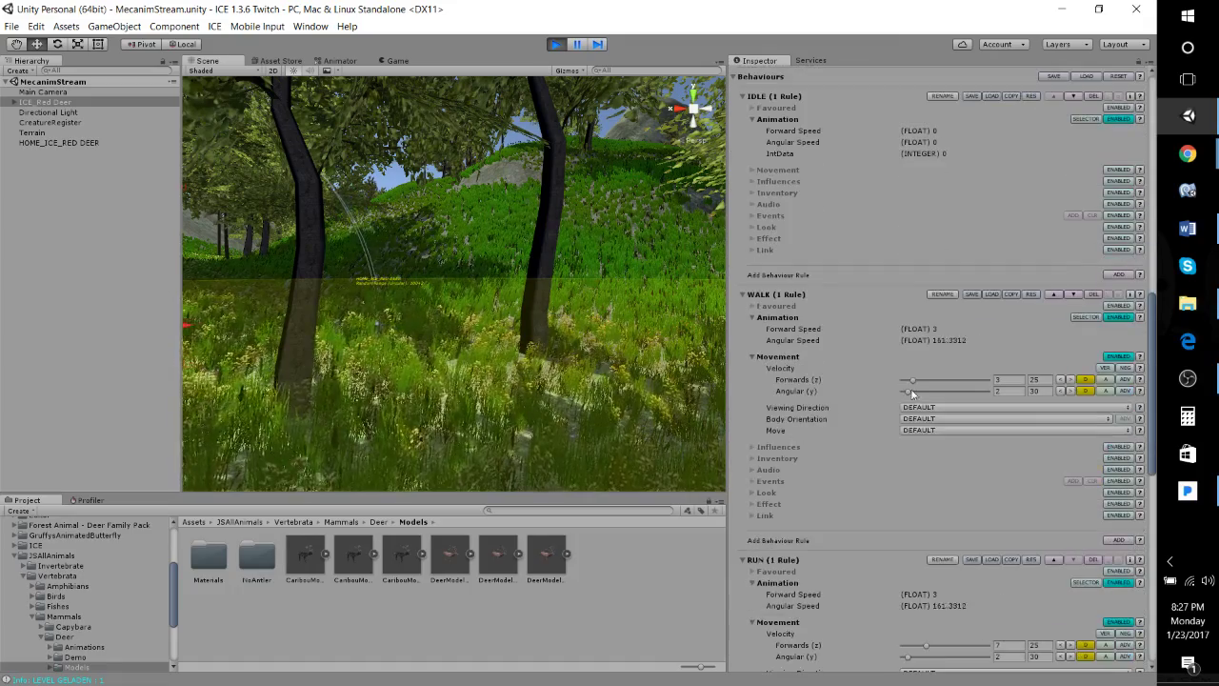
{"action": "left_click", "coordinate": [1009, 390]}
{"action": "left_click", "coordinate": [1012, 379]}
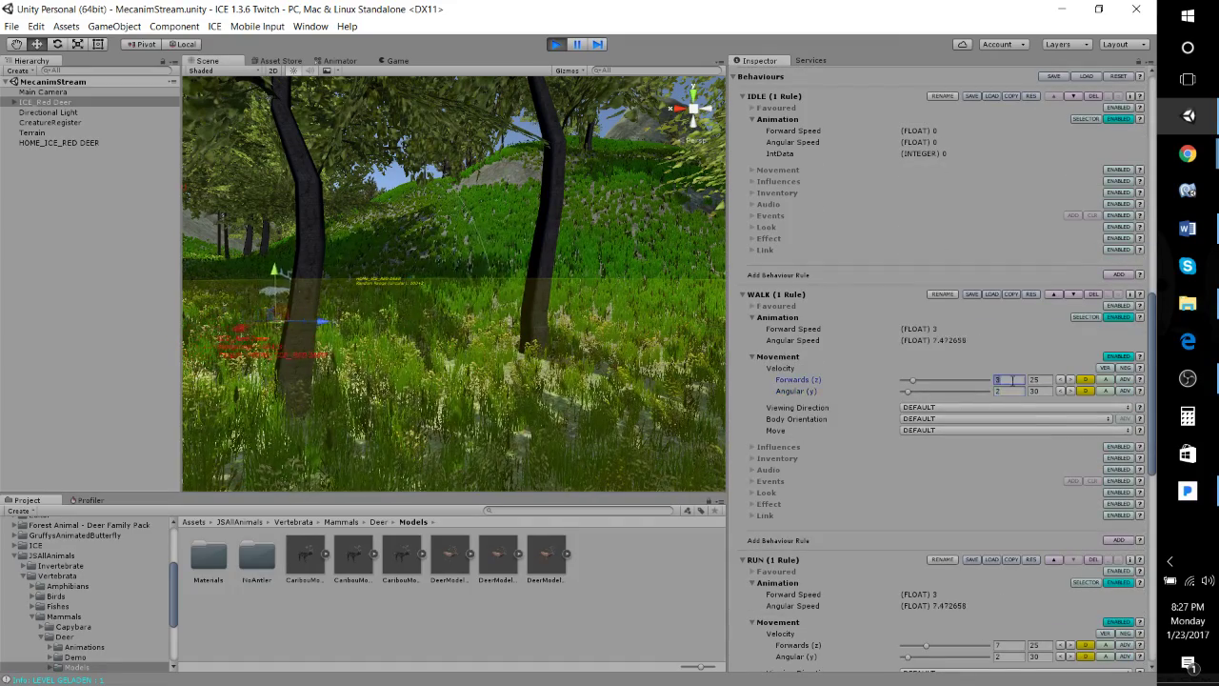
{"action": "type", "text": "1"}
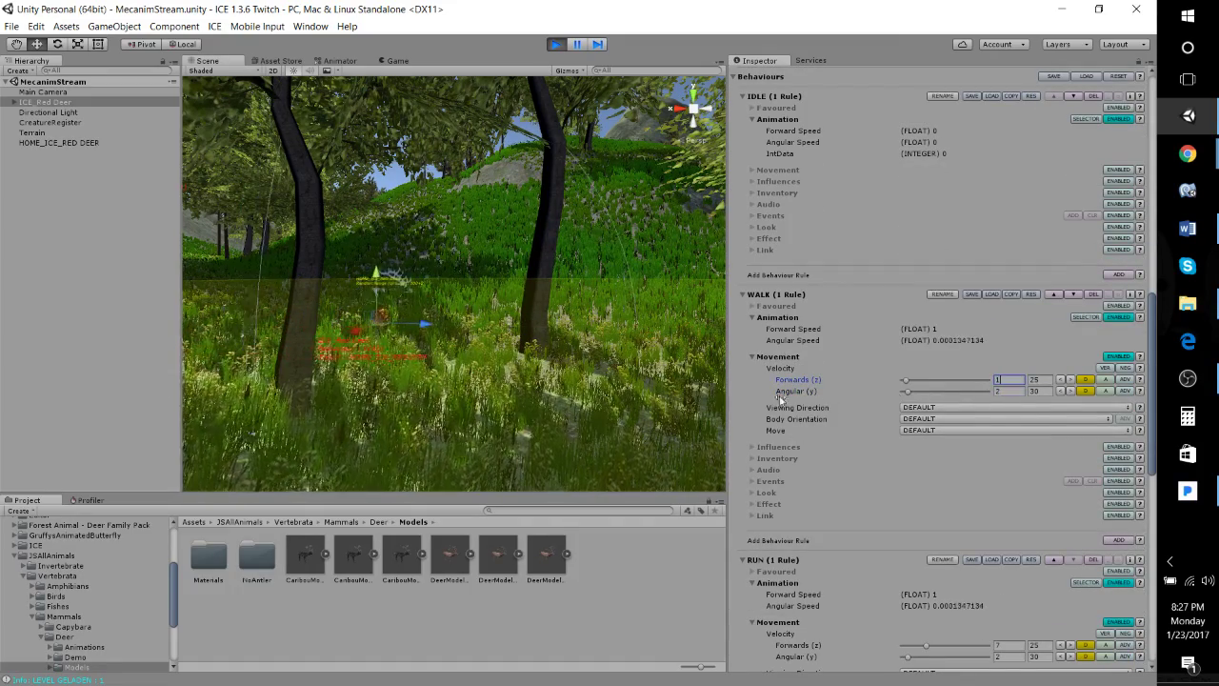
Follow the deer closely in the Scene view to check its slower walking movement.
{"action": "key", "text": "w"}
{"action": "right_click_drag", "start_coordinate": [519, 430], "coordinate": [571, 488]}
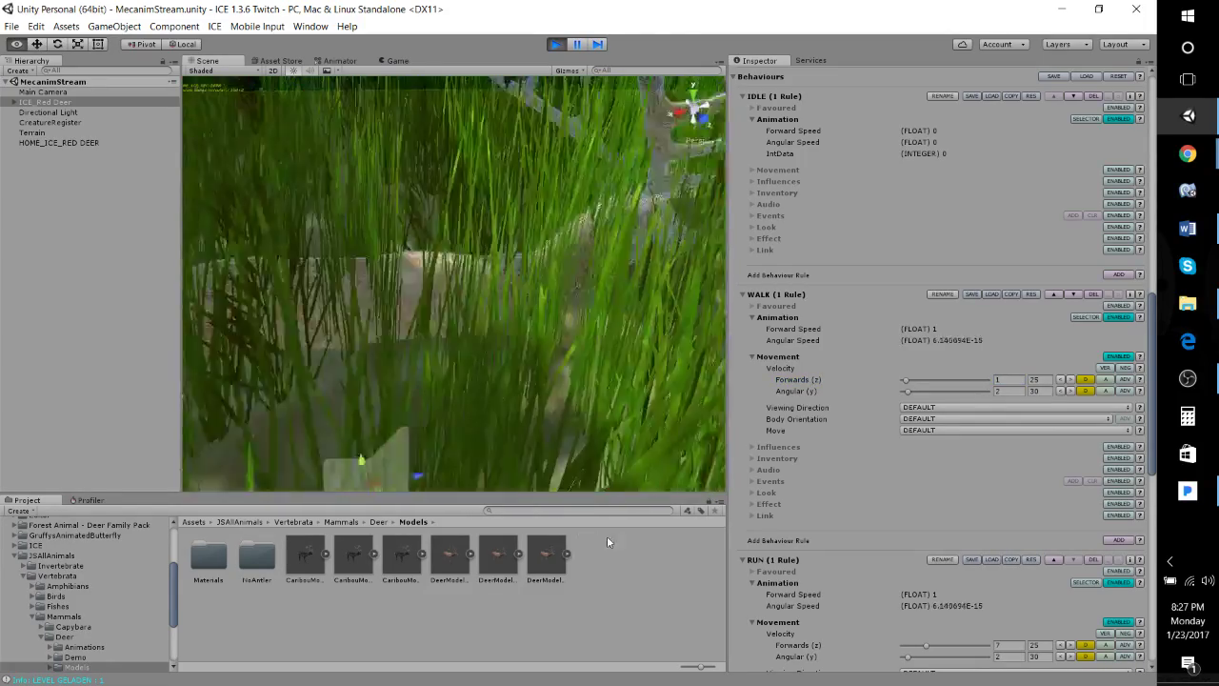
{"action": "key", "text": "s"}
{"action": "right_click_drag", "start_coordinate": [667, 447], "coordinate": [545, 419]}
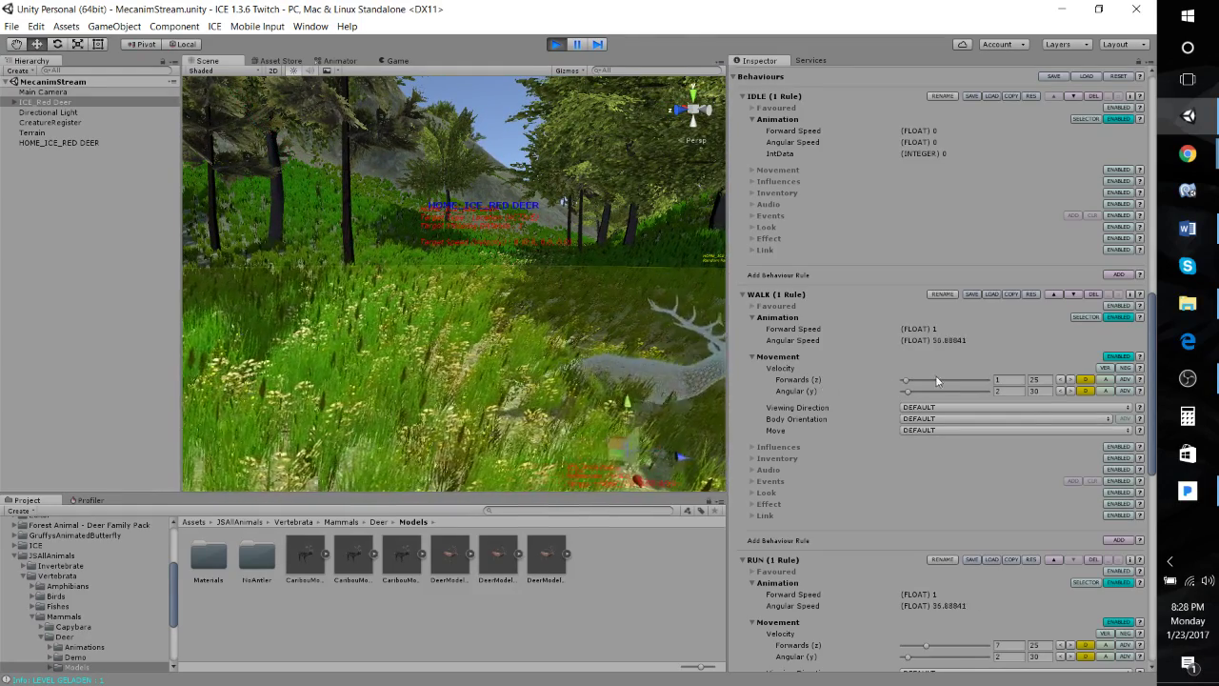
Stop the play test and set the WALK behaviour's forward velocity to 1 in edit mode.
{"action": "left_click", "coordinate": [556, 44]}
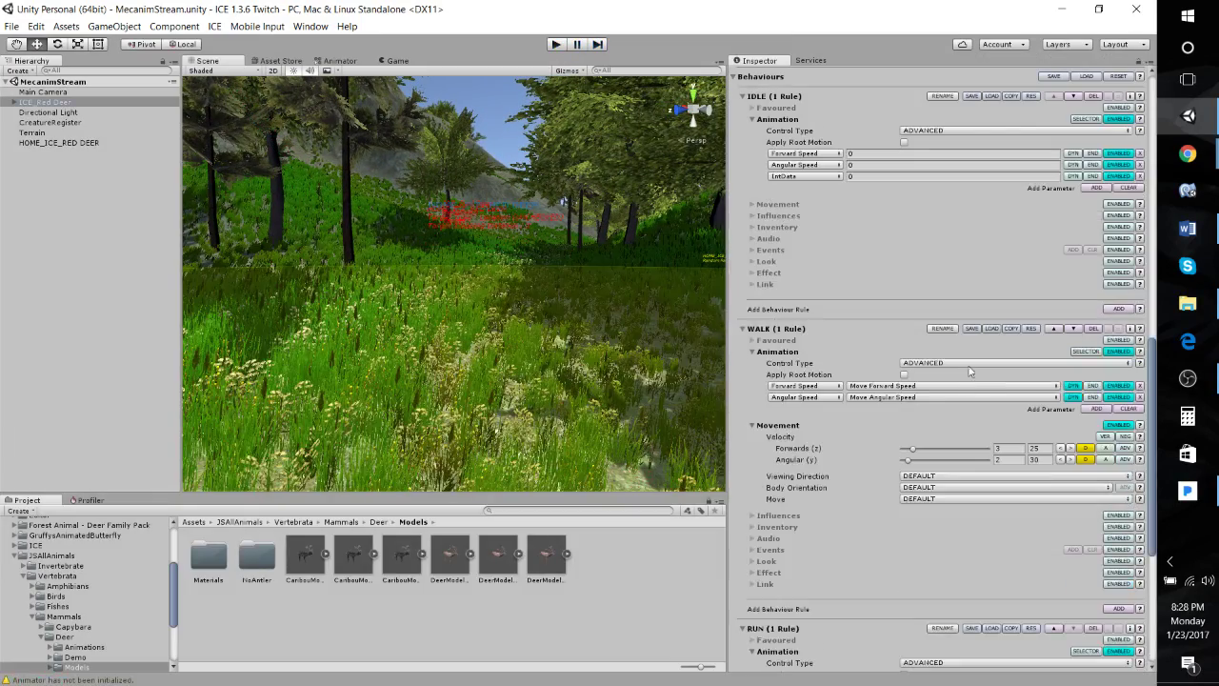
{"action": "left_click", "coordinate": [1011, 451]}
{"action": "right_click_drag", "start_coordinate": [402, 338], "coordinate": [701, 408]}
{"action": "right_click_drag", "start_coordinate": [665, 423], "coordinate": [168, 188]}
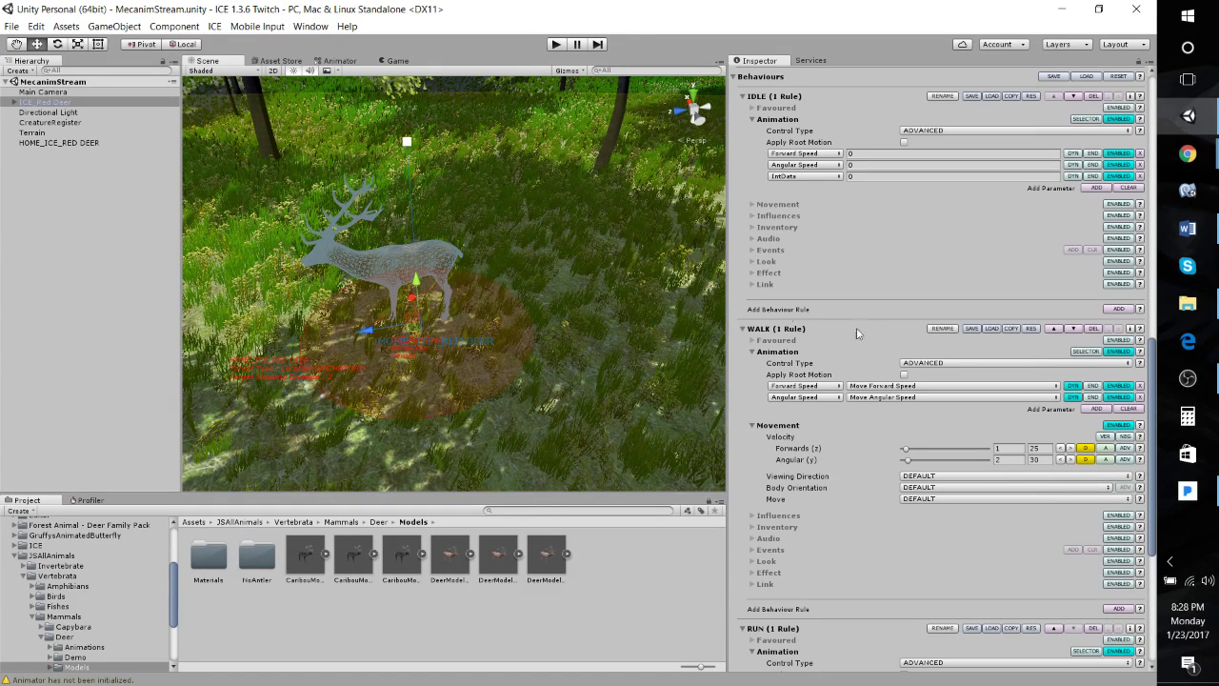
In the Motion and Pathfinding section of Essentials, set Body Orientation to QUADRUPED and enable Use Roll Angle.
{"action": "scroll", "coordinate": [819, 373], "scroll_direction": "up", "scroll_amount": 5}
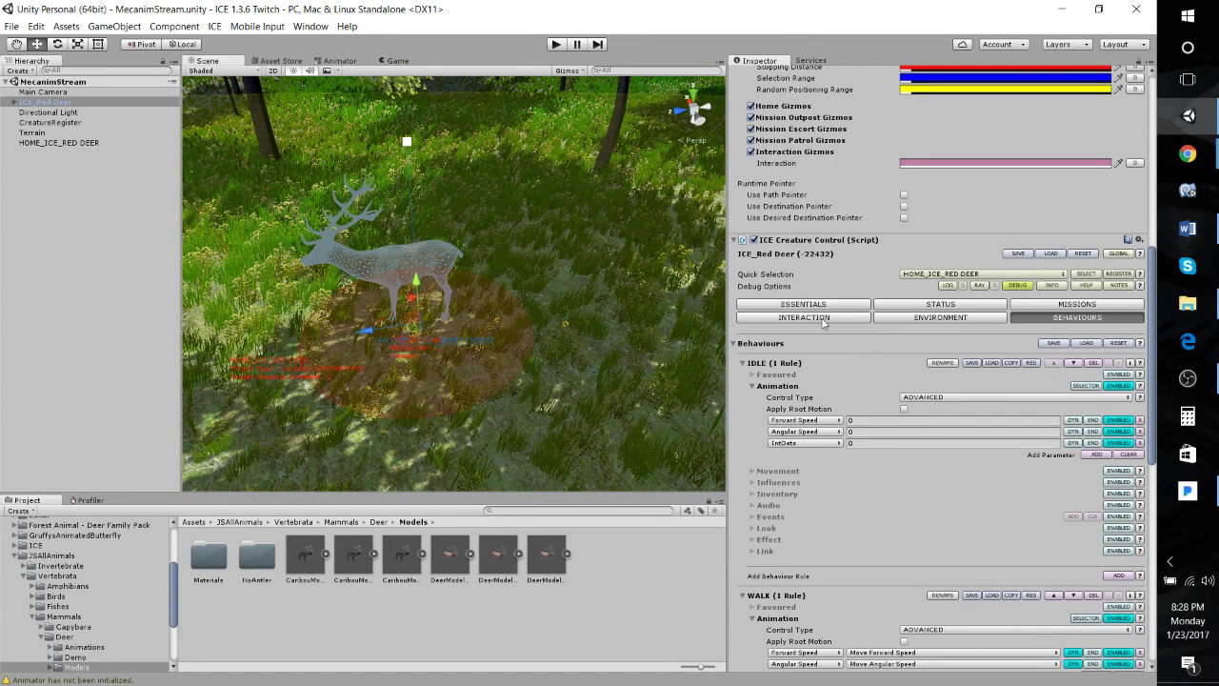
{"action": "scroll", "coordinate": [824, 323], "scroll_direction": "up", "scroll_amount": 5}
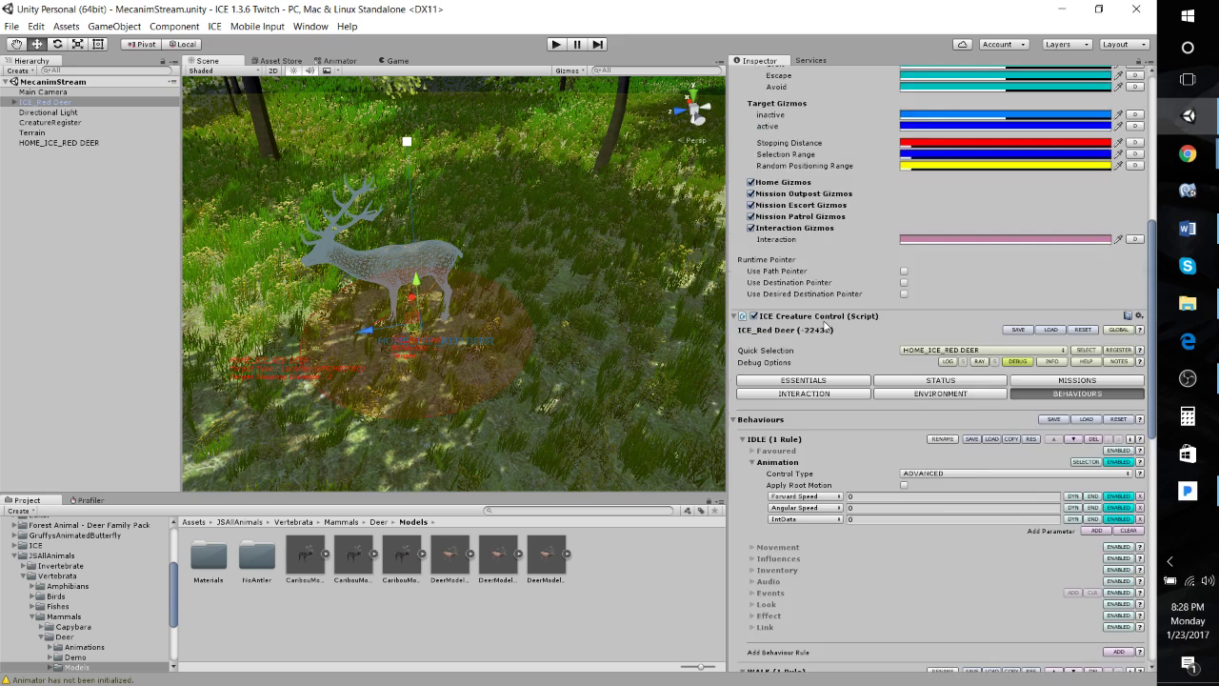
{"action": "scroll", "coordinate": [858, 357], "scroll_direction": "down", "scroll_amount": 3}
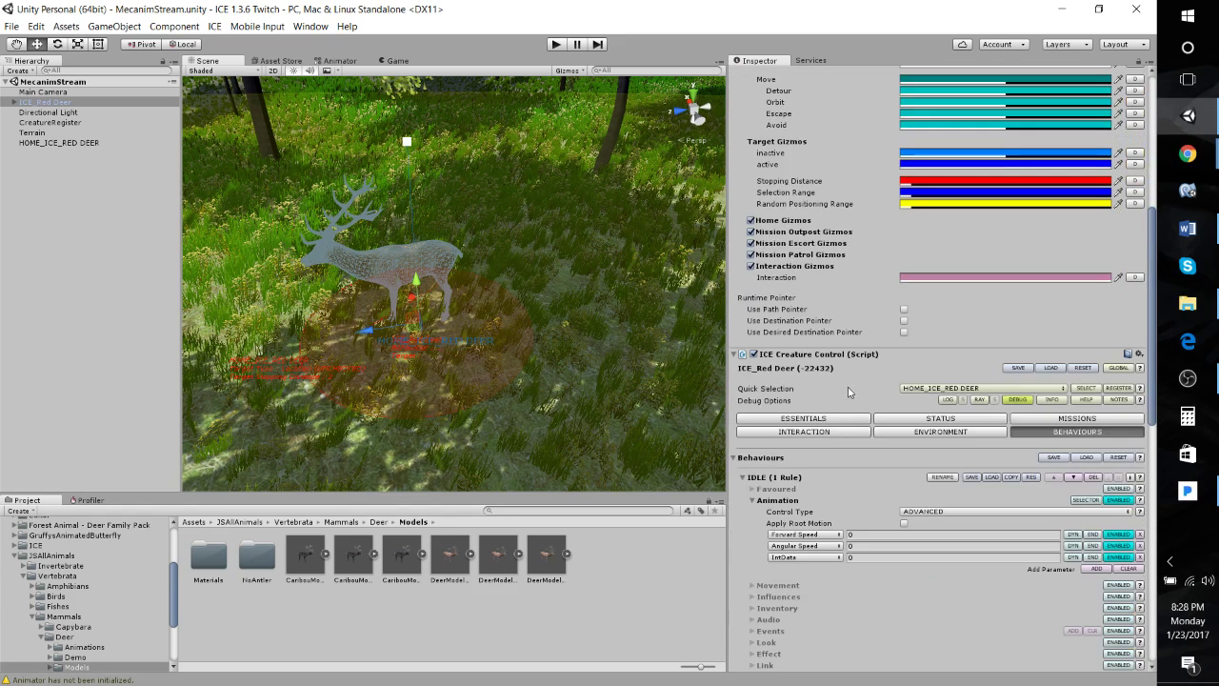
{"action": "left_click", "coordinate": [803, 413]}
{"action": "scroll", "coordinate": [862, 457], "scroll_direction": "down", "scroll_amount": 6}
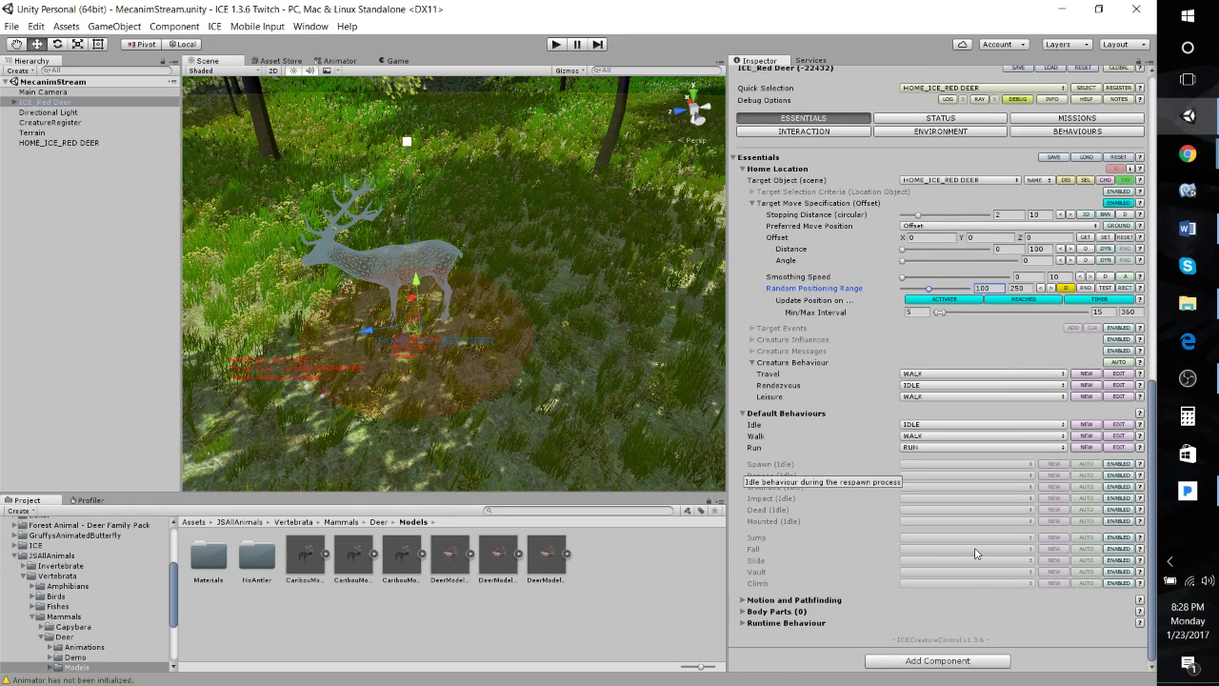
{"action": "left_click", "coordinate": [744, 600]}
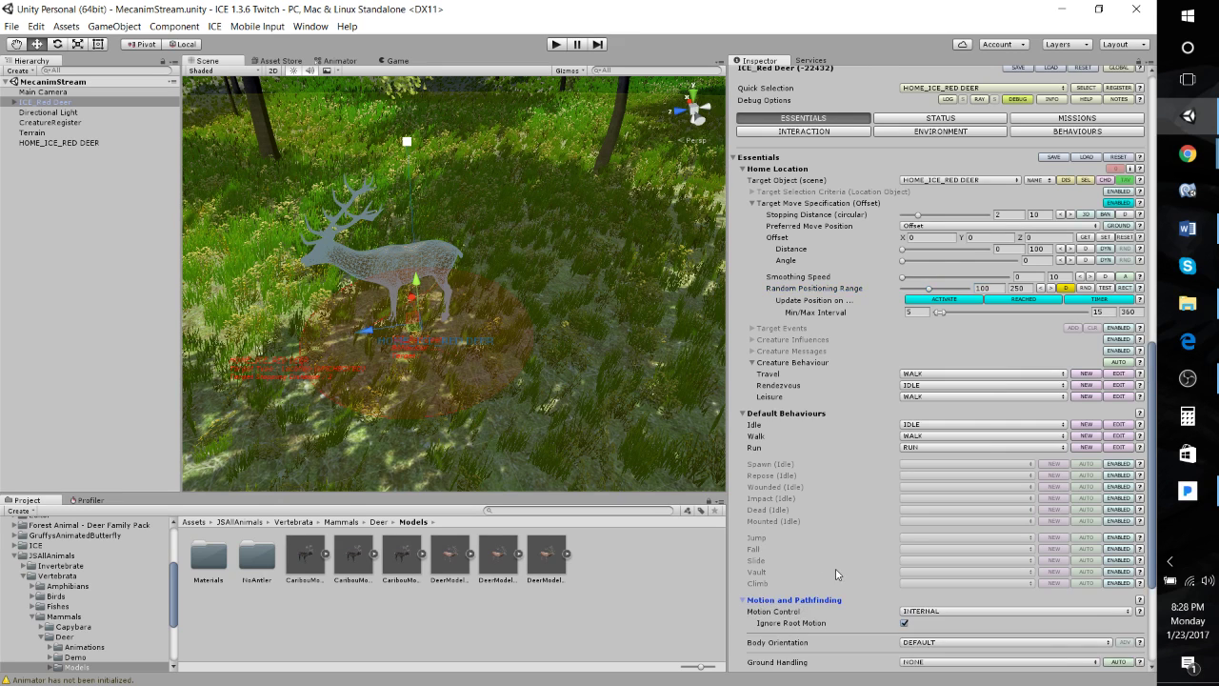
{"action": "scroll", "coordinate": [781, 463], "scroll_direction": "down", "scroll_amount": 3}
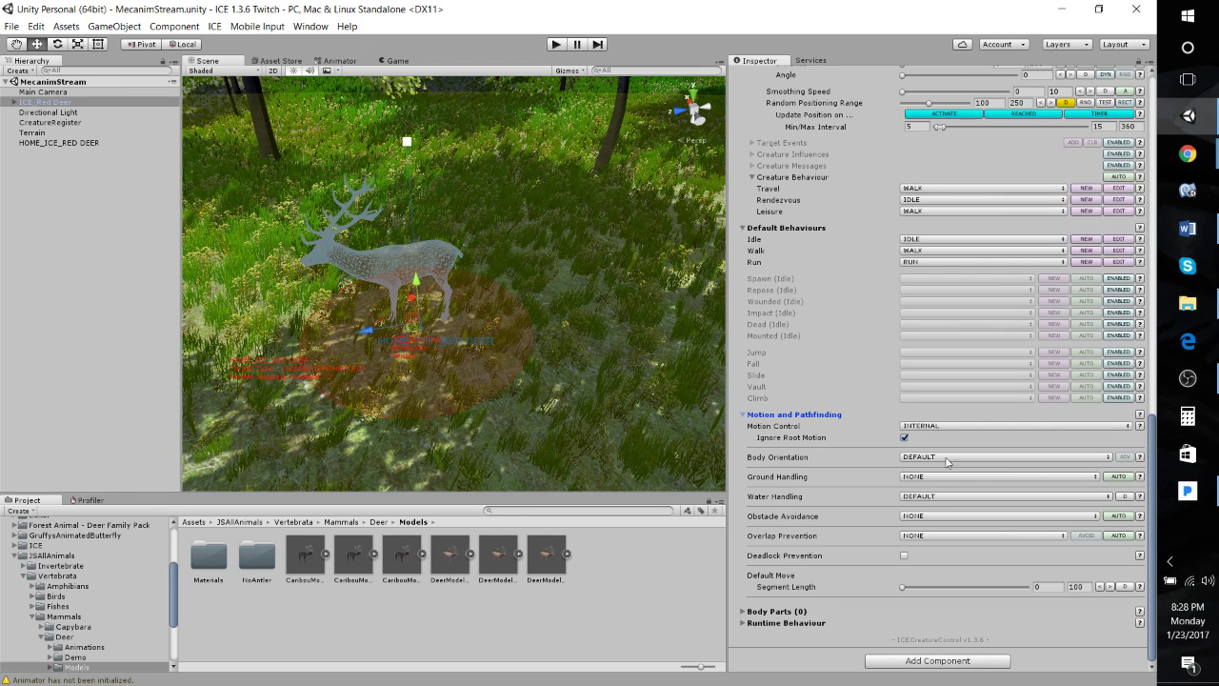
{"action": "left_click", "coordinate": [917, 461]}
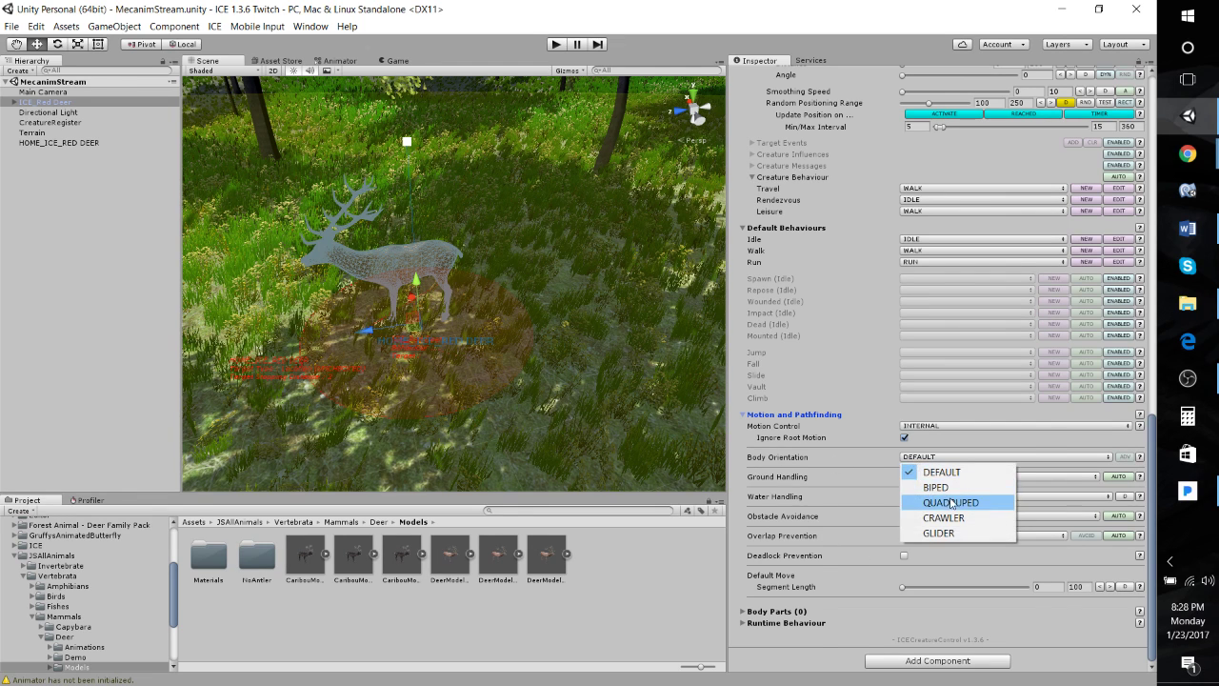
{"action": "left_click", "coordinate": [953, 506]}
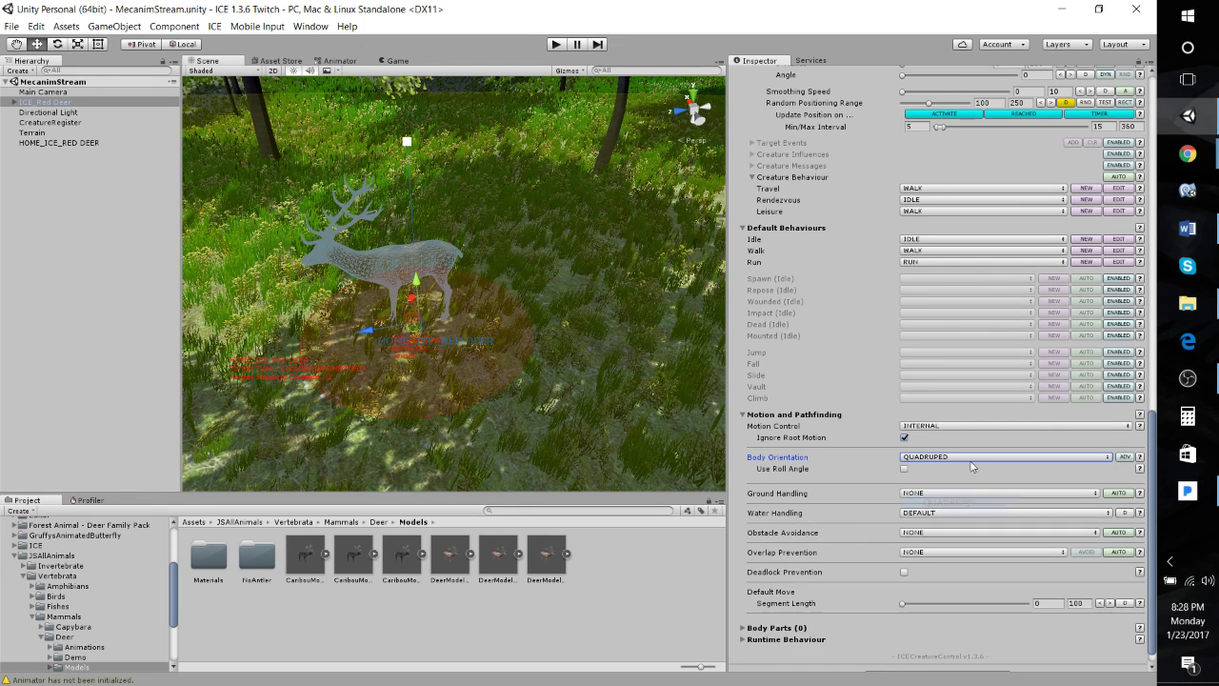
{"action": "left_click", "coordinate": [904, 470]}
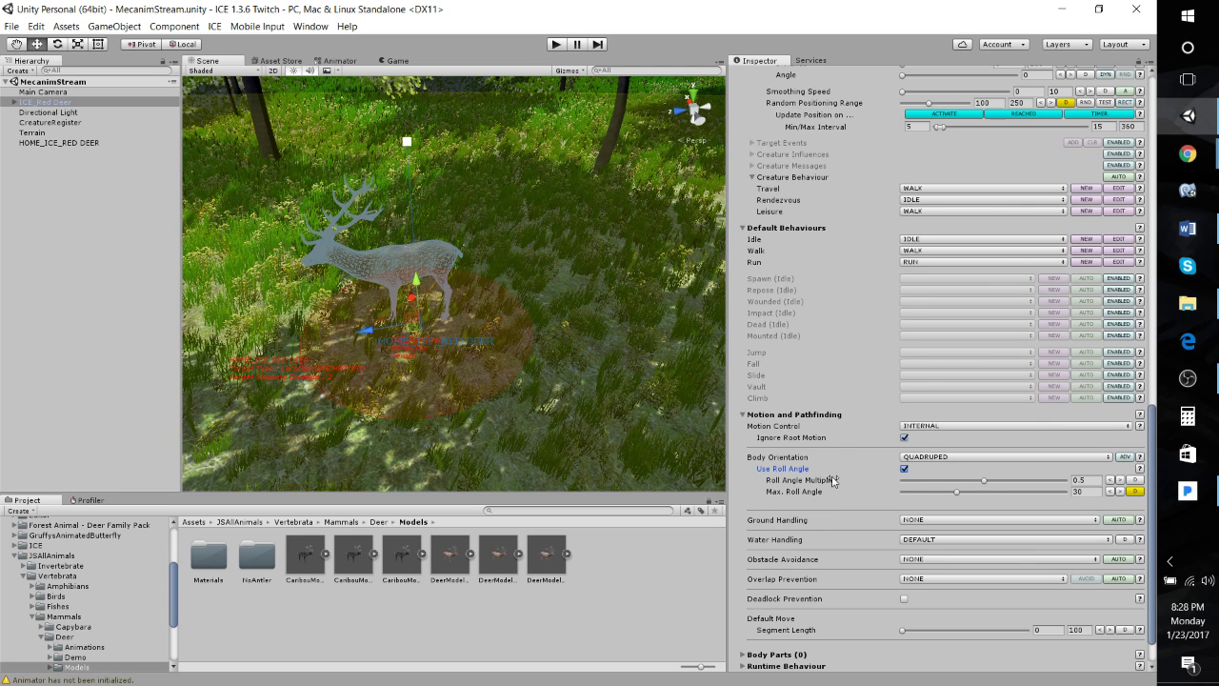
Set Ground Handling to RAYCAST and add the WalkableSurface layer.
{"action": "left_click", "coordinate": [973, 522]}
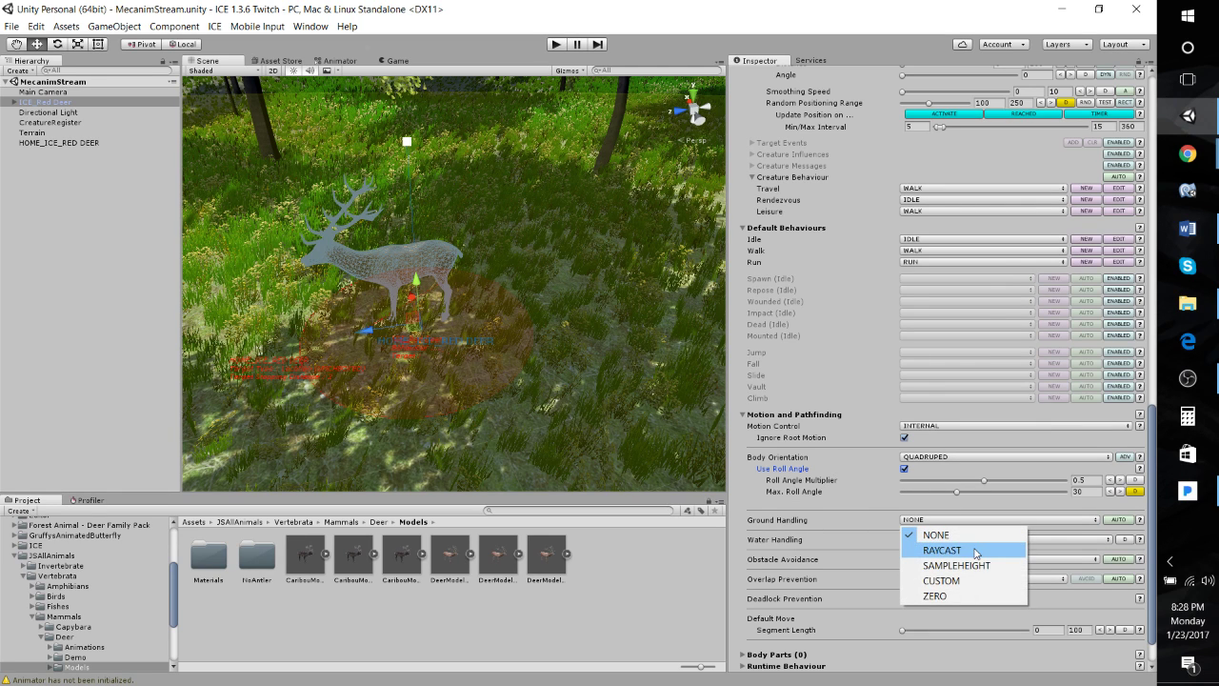
{"action": "left_click", "coordinate": [975, 551]}
{"action": "scroll", "coordinate": [929, 550], "scroll_direction": "down", "scroll_amount": 2}
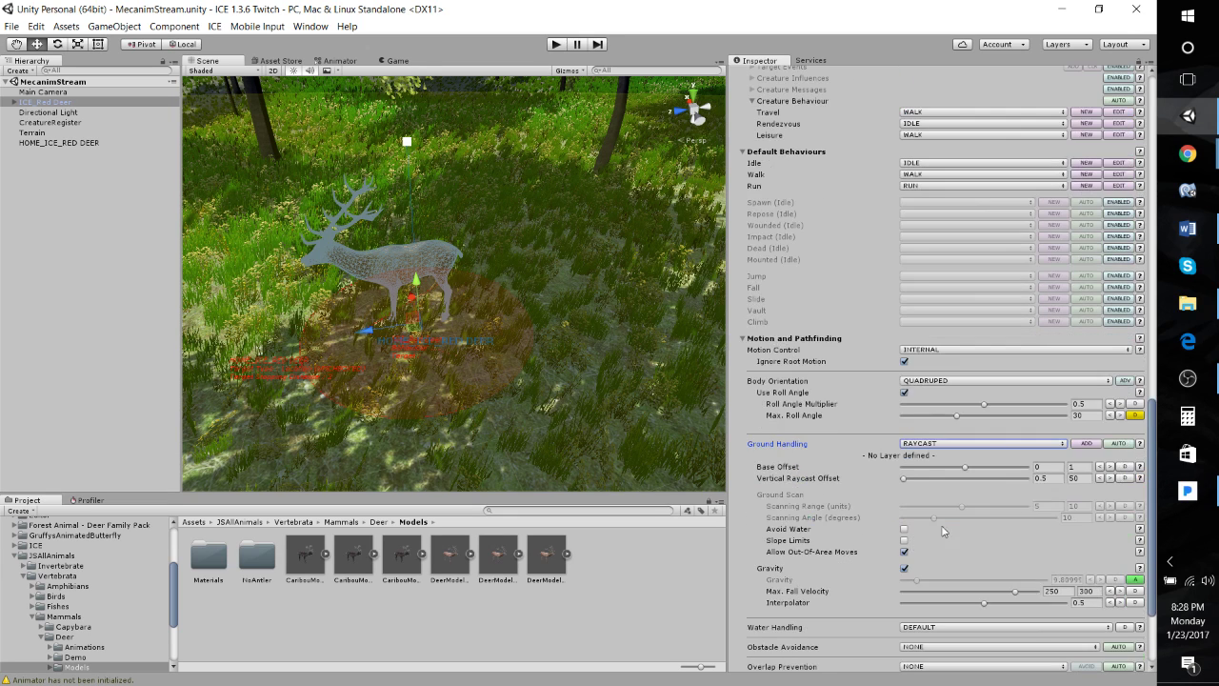
{"action": "left_click", "coordinate": [1086, 444]}
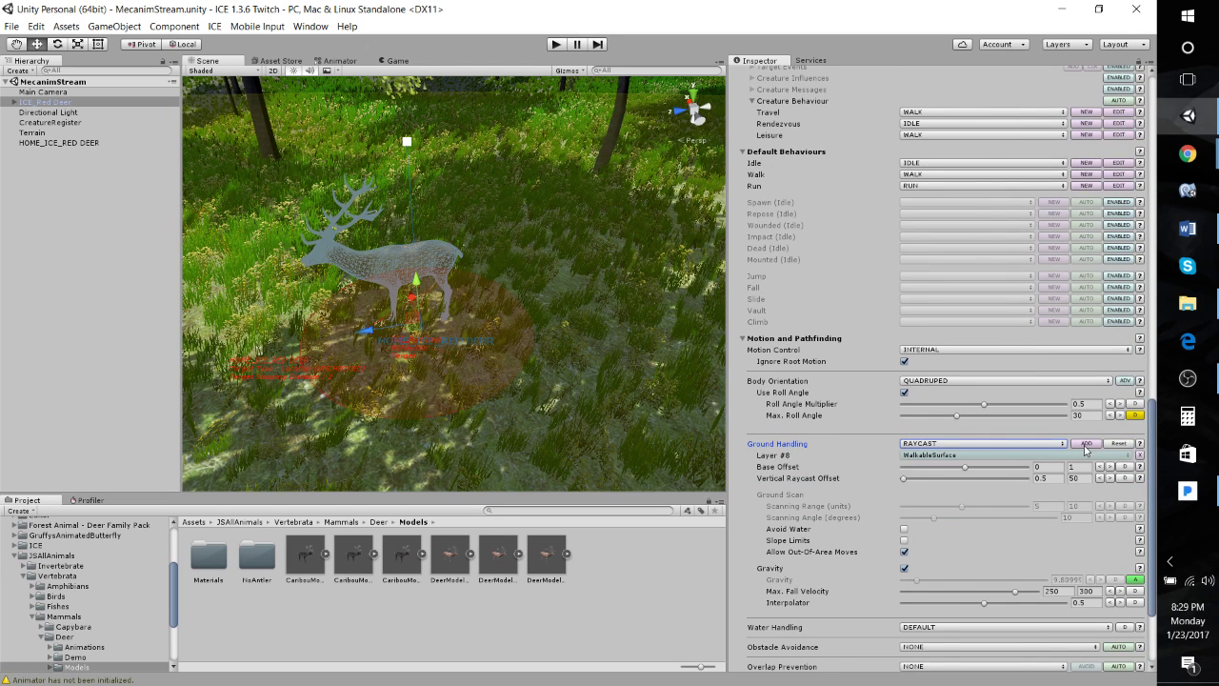
Set Obstacle Avoidance to BASIC and add the Obstacle layer.
{"action": "scroll", "coordinate": [842, 492], "scroll_direction": "down", "scroll_amount": 3}
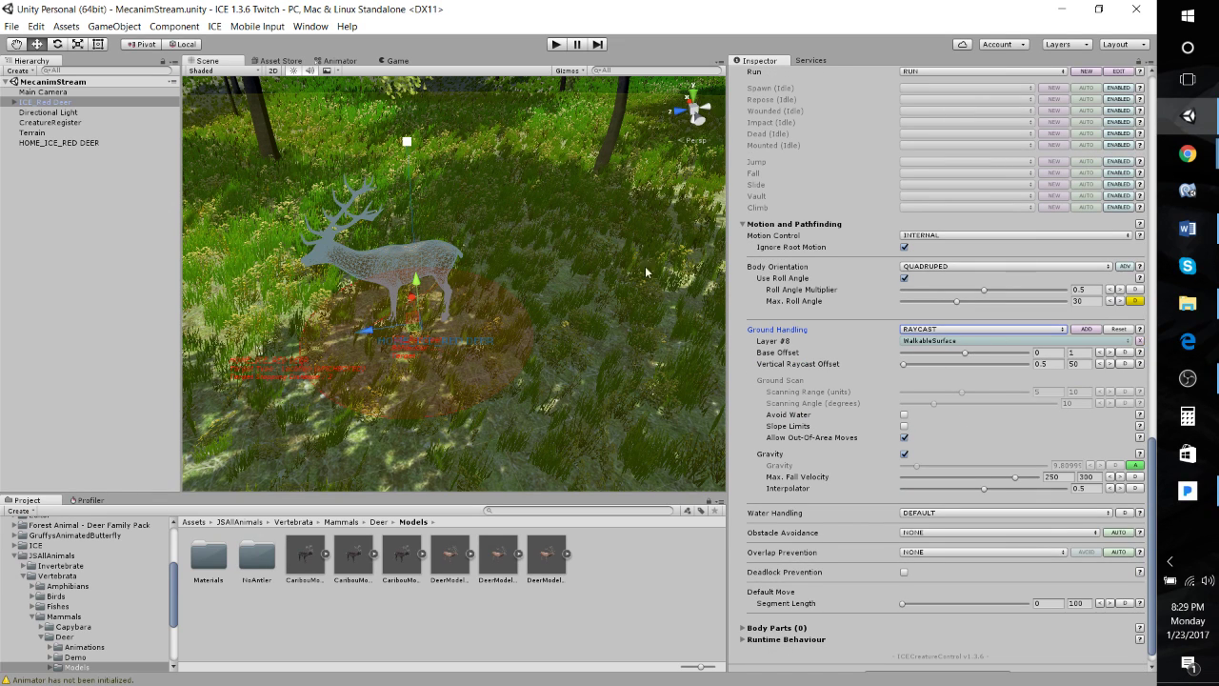
{"action": "scroll", "coordinate": [762, 468], "scroll_direction": "down", "scroll_amount": 1}
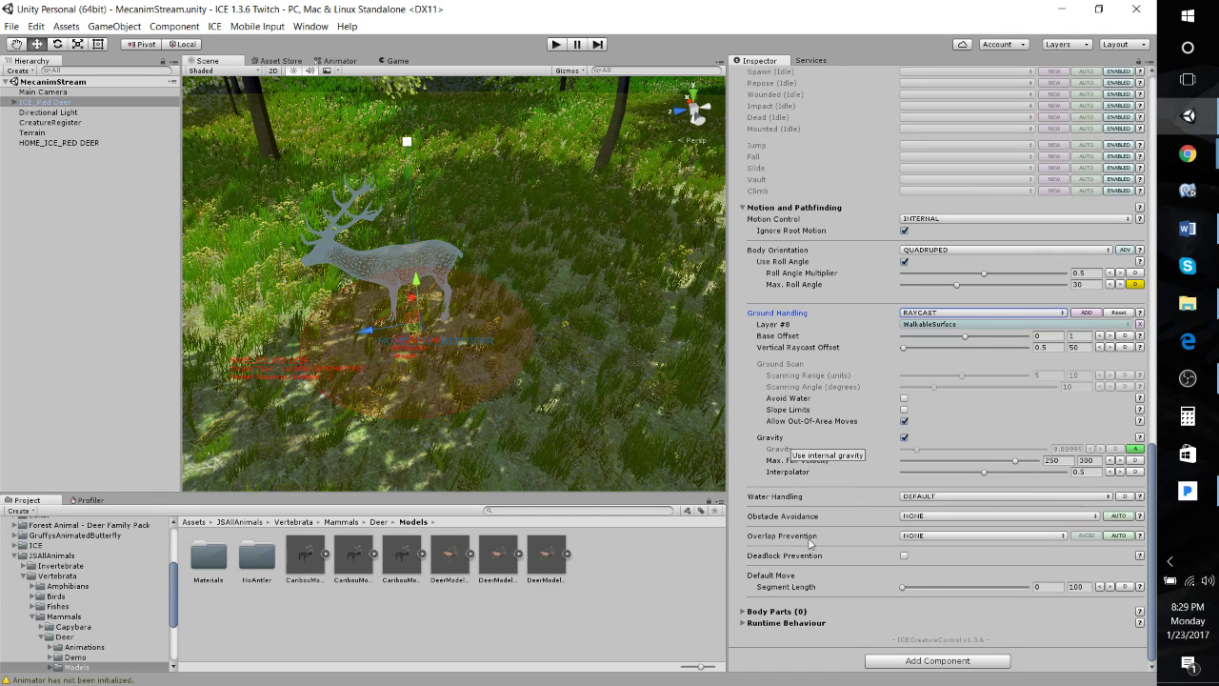
{"action": "left_click", "coordinate": [910, 517]}
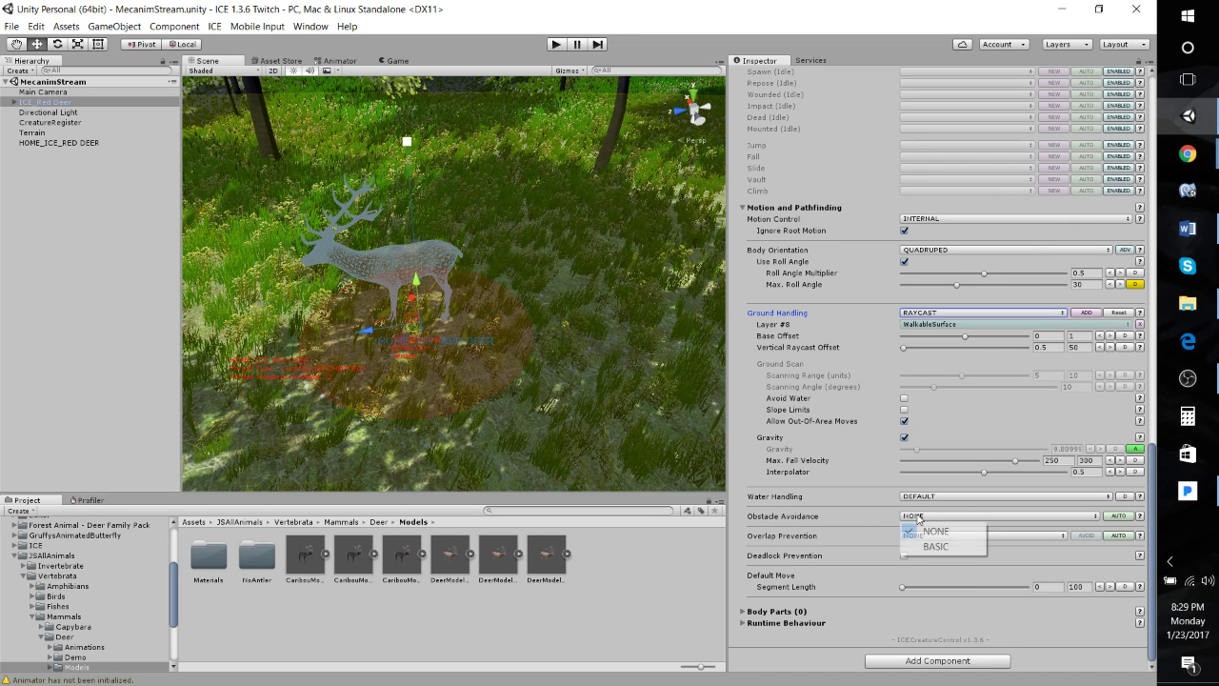
{"action": "left_click", "coordinate": [934, 547]}
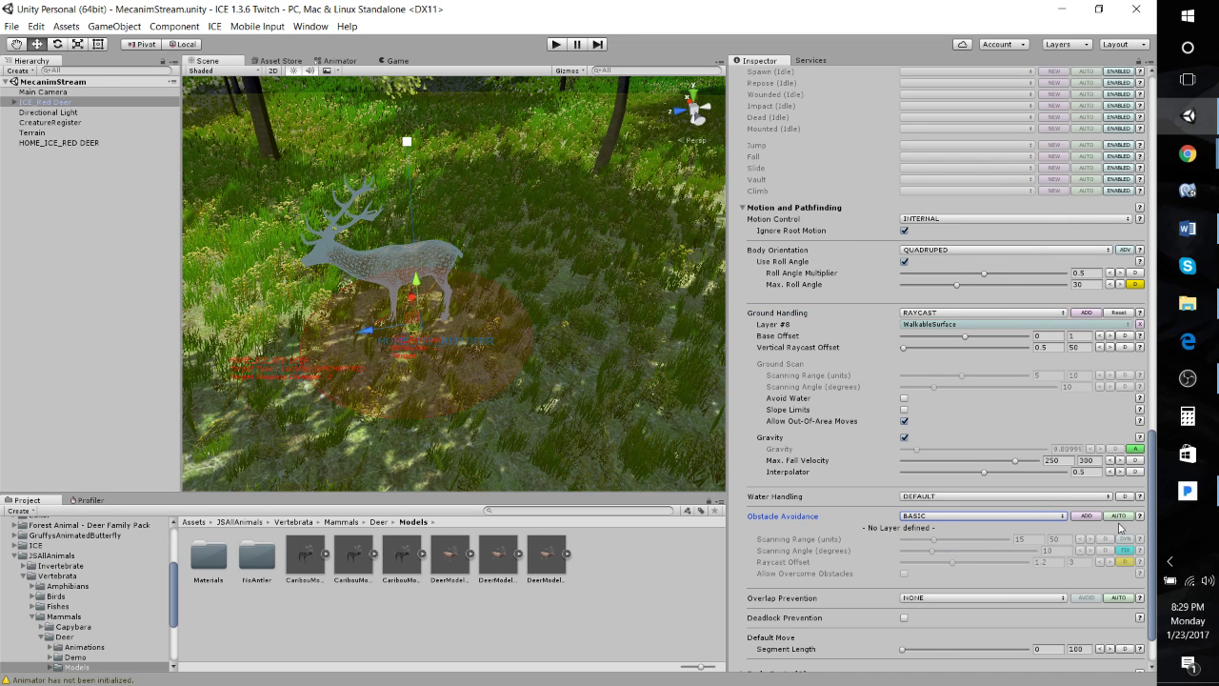
{"action": "left_click", "coordinate": [1088, 517]}
{"action": "scroll", "coordinate": [934, 551], "scroll_direction": "down", "scroll_amount": 2}
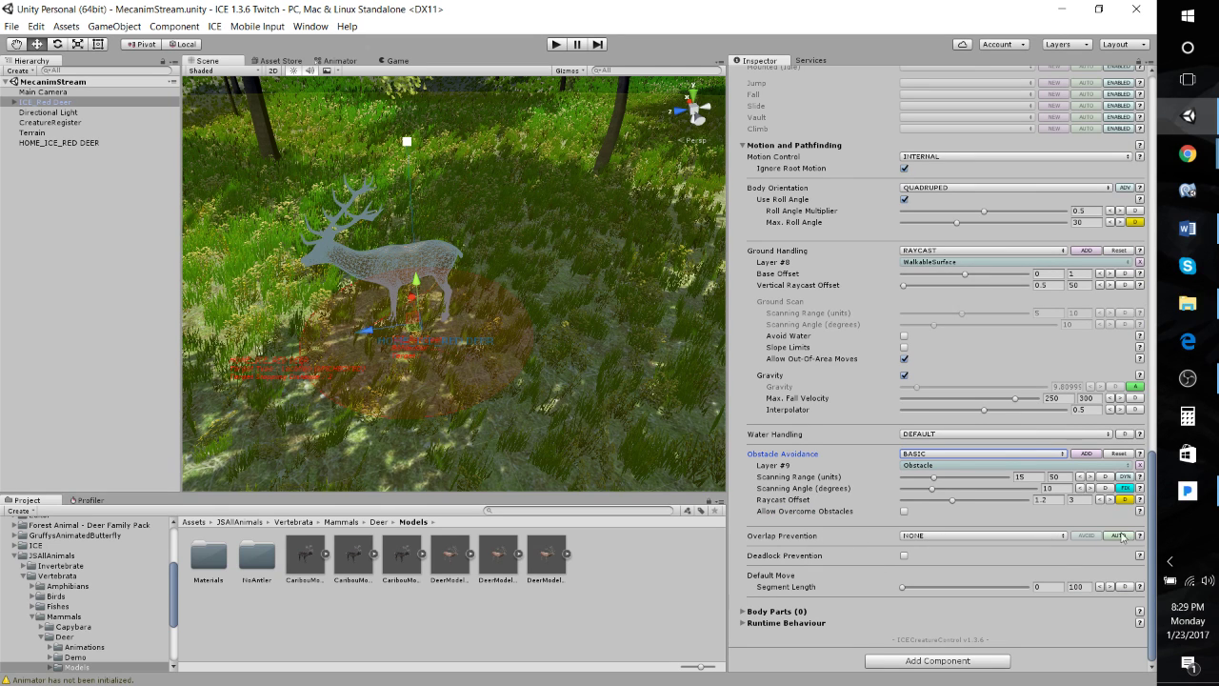
Play the scene, watch the deer walk over the terrain, and check its active state in the Animator graph.
{"action": "scroll", "coordinate": [800, 551], "scroll_direction": "up", "scroll_amount": 15}
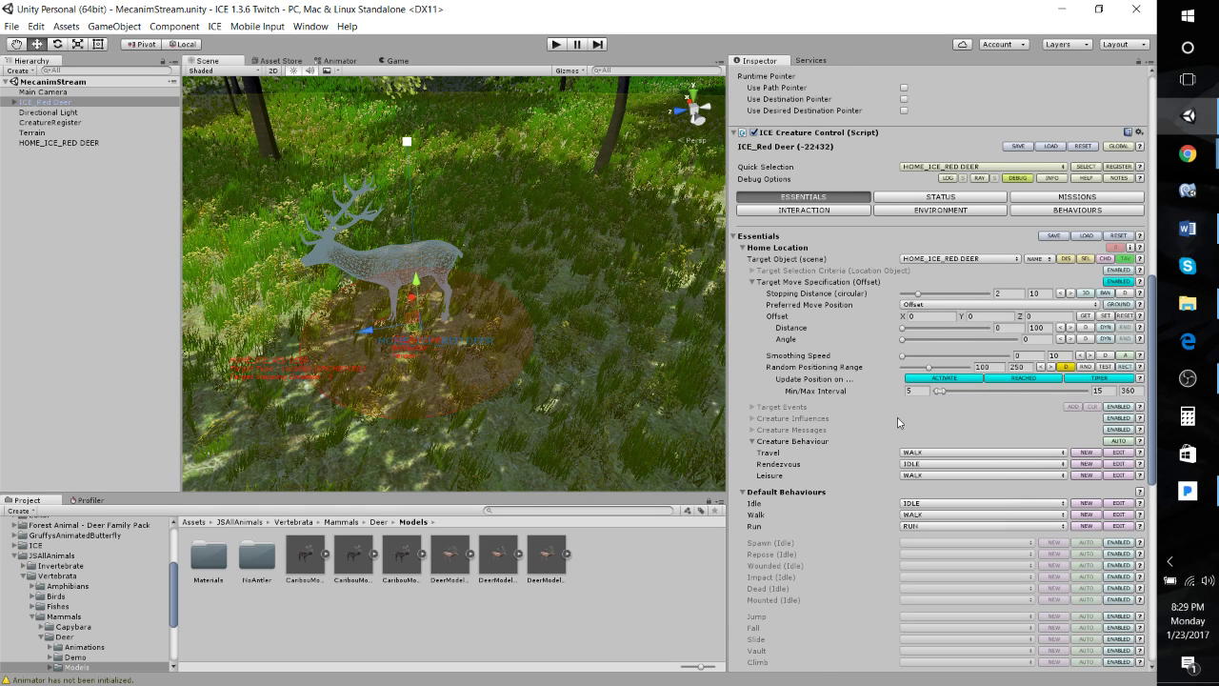
{"action": "scroll", "coordinate": [897, 422], "scroll_direction": "down", "scroll_amount": 5}
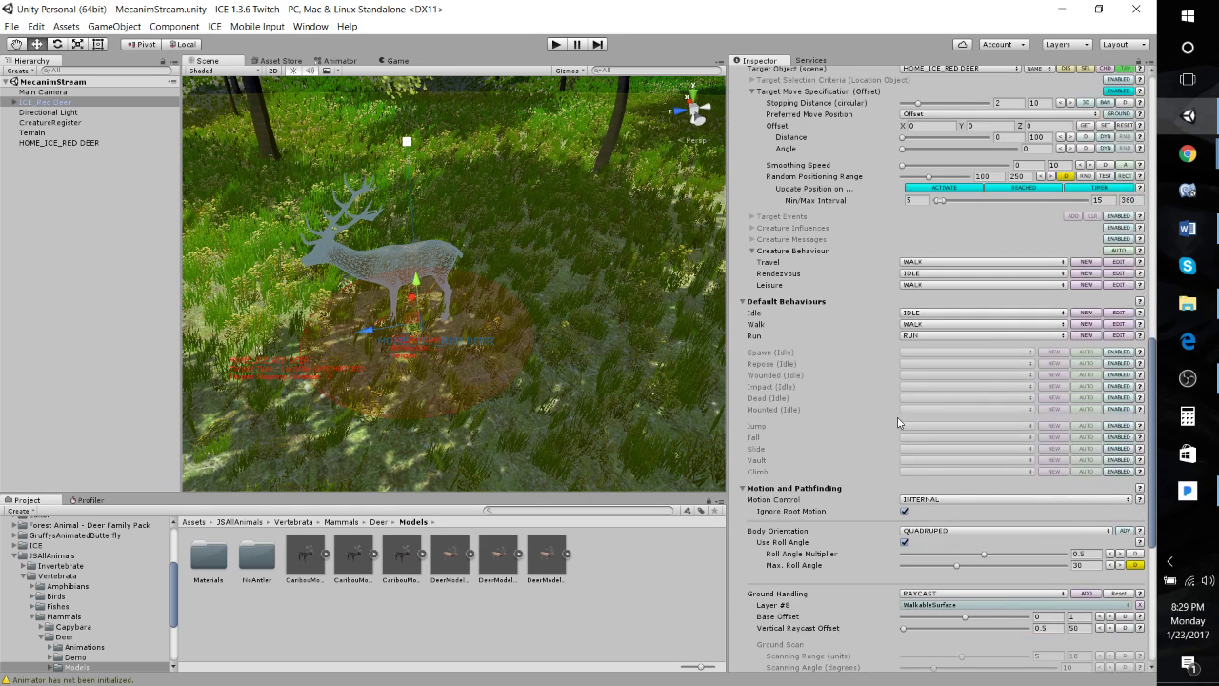
{"action": "left_click", "coordinate": [554, 45]}
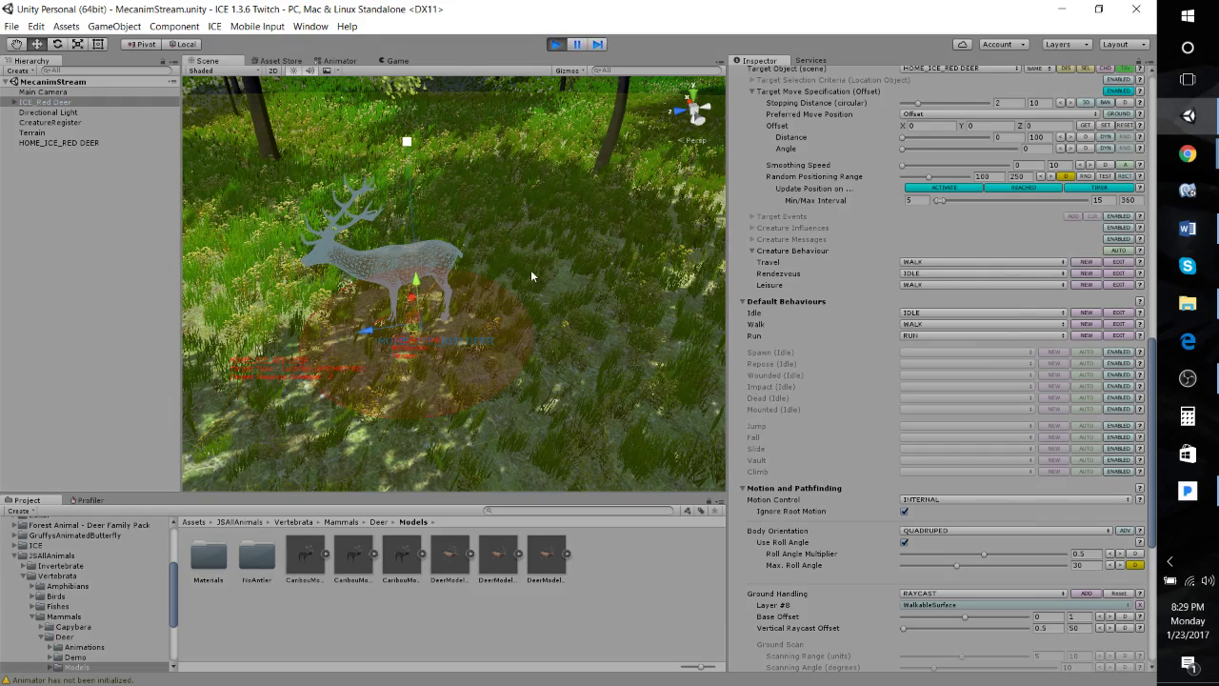
{"action": "left_click", "coordinate": [206, 60]}
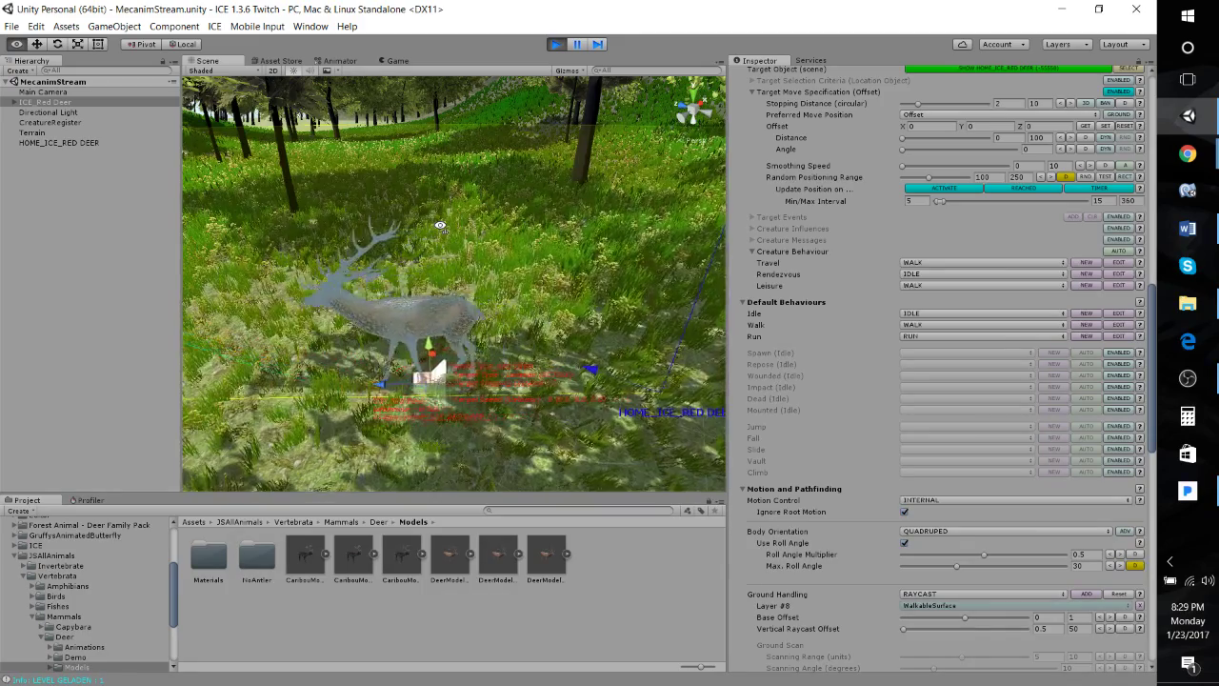
{"action": "right_click_drag", "start_coordinate": [440, 226], "coordinate": [261, 136]}
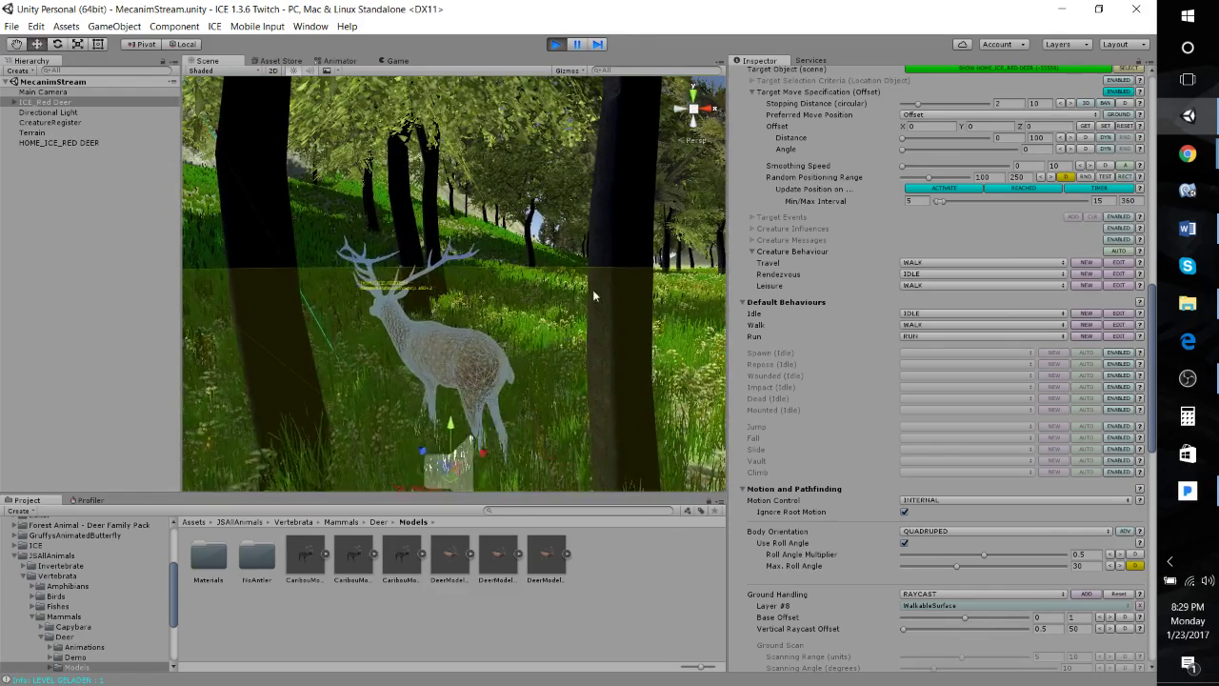
{"action": "right_click_drag", "start_coordinate": [593, 295], "coordinate": [522, 297]}
{"action": "left_click", "coordinate": [340, 60]}
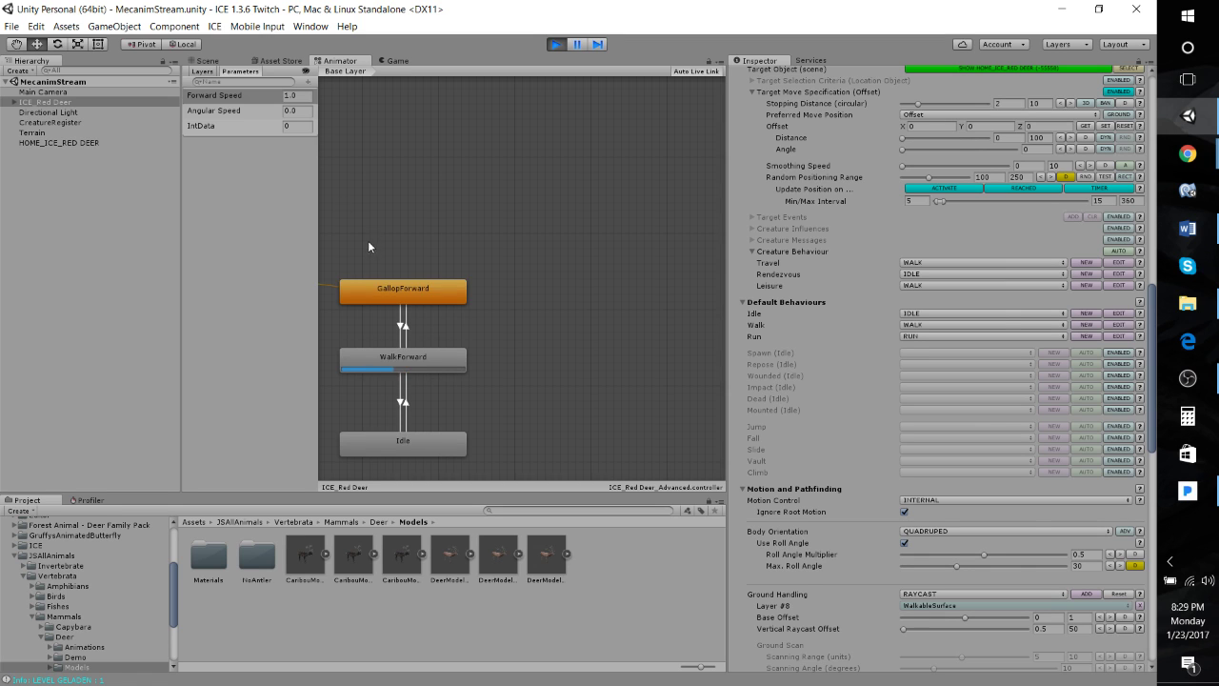
{"action": "middle_click_drag", "start_coordinate": [368, 244], "coordinate": [442, 247]}
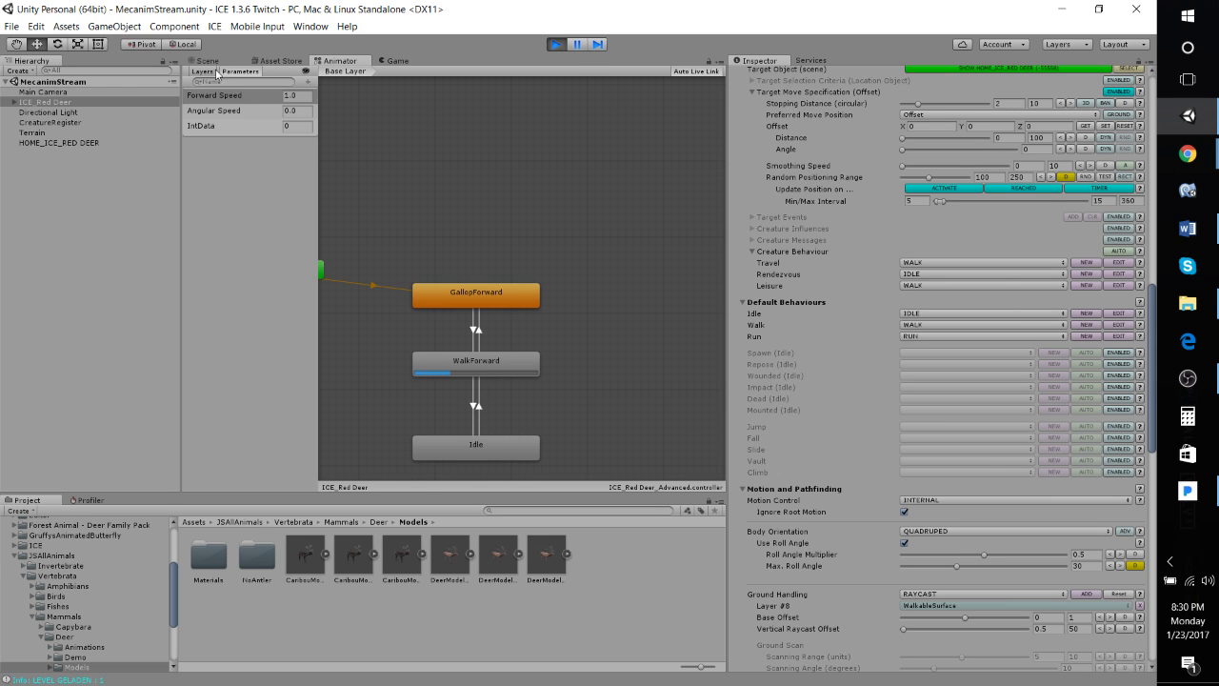
Pause the game and examine the deer's path and home range from above in the Scene view.
{"action": "left_click", "coordinate": [210, 61]}
{"action": "left_click_drag", "start_coordinate": [507, 311], "coordinate": [388, 251], "text": "alt"}
{"action": "key", "text": "w"}
{"action": "right_click_drag", "start_coordinate": [388, 251], "coordinate": [390, 251]}
{"action": "left_click", "coordinate": [579, 46]}
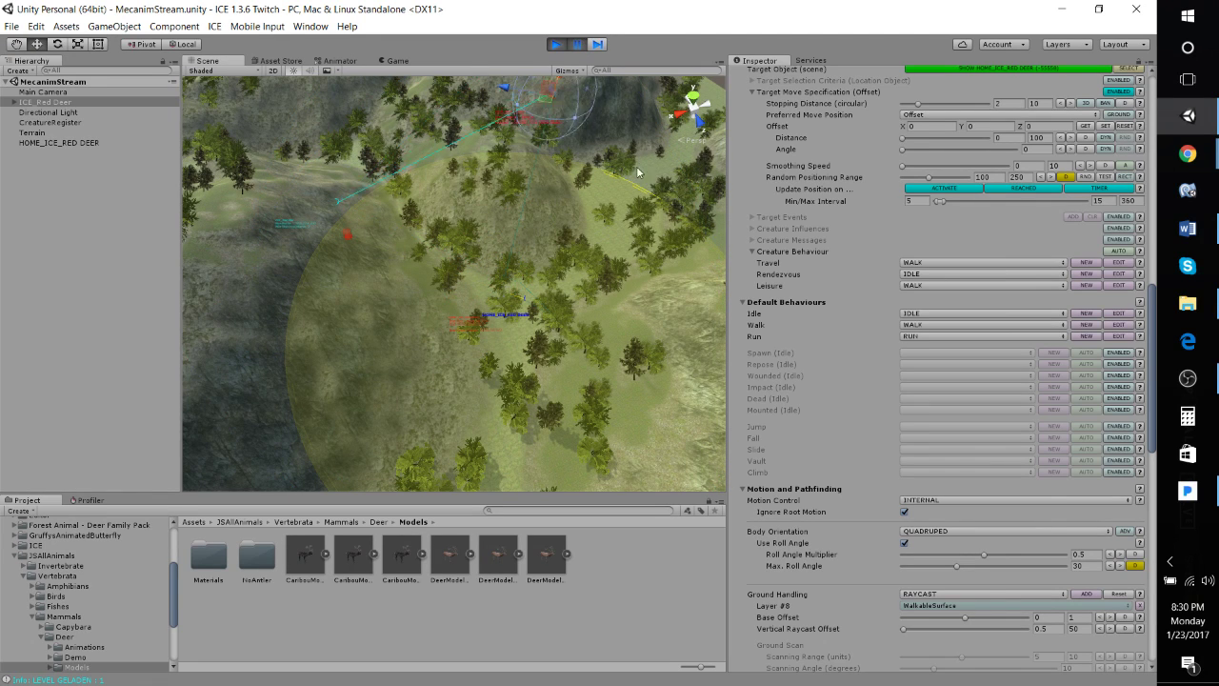
{"action": "left_click_drag", "start_coordinate": [629, 178], "coordinate": [587, 201], "text": "alt"}
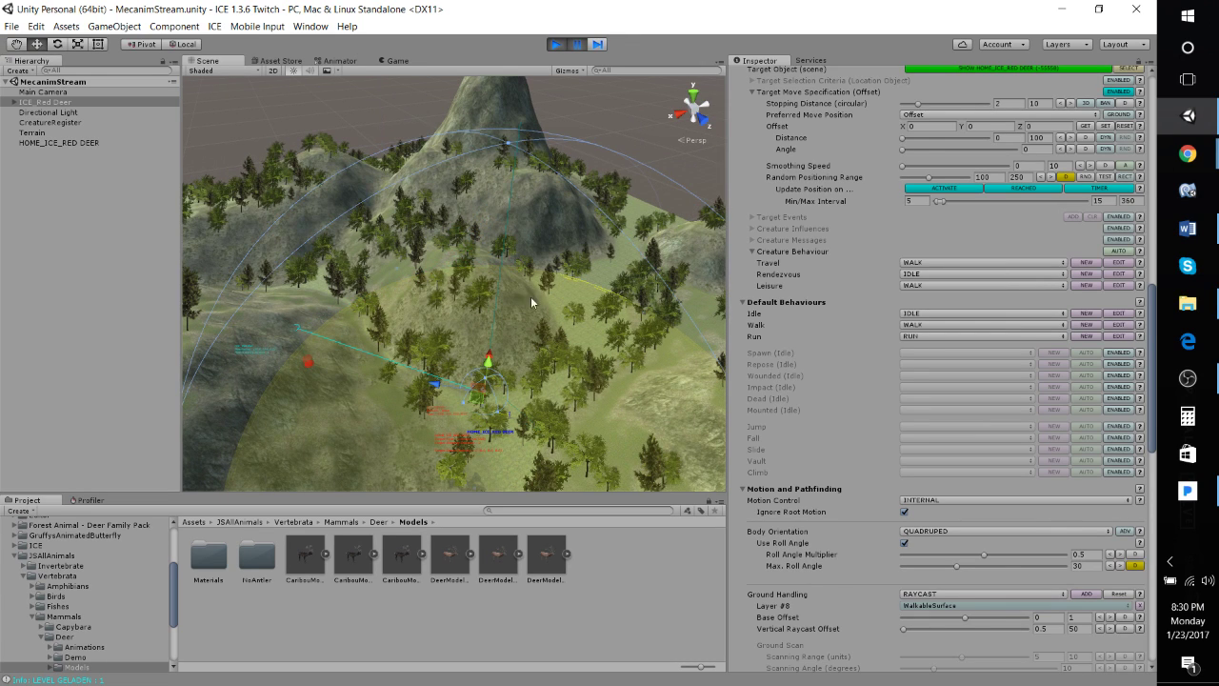
Examine the paused deer and its projected path up close from several angles in the Scene view.
{"action": "left_click_drag", "start_coordinate": [604, 323], "coordinate": [446, 363], "text": "alt"}
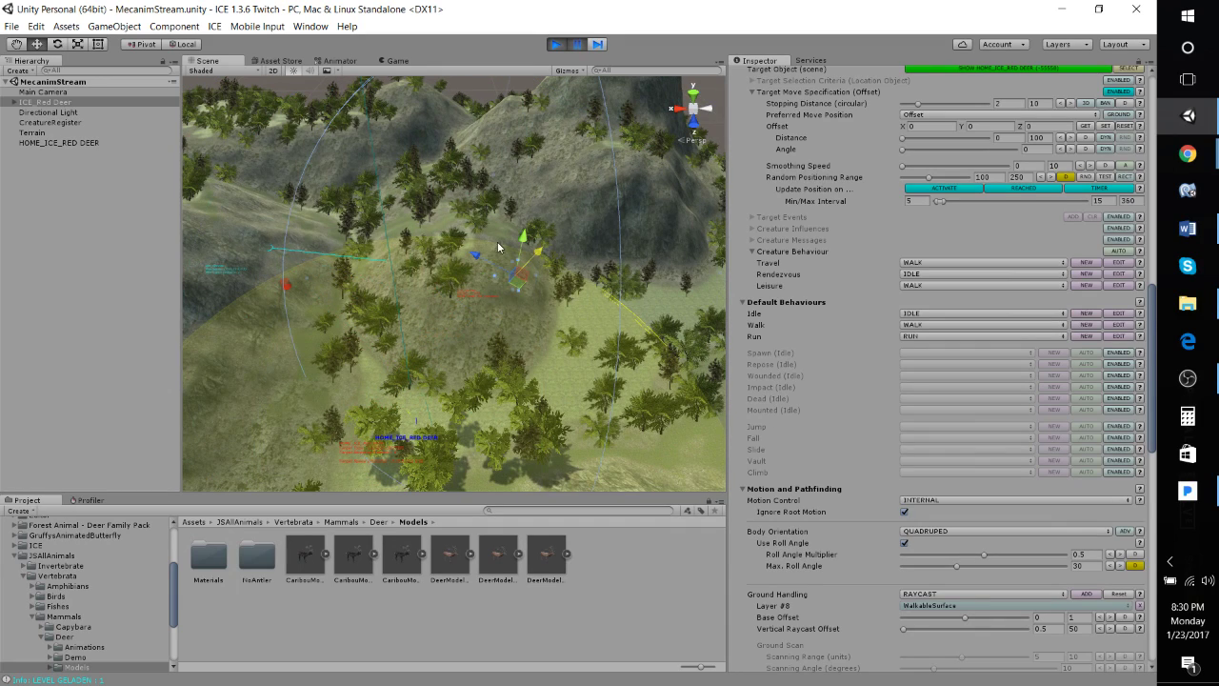
{"action": "left_click_drag", "start_coordinate": [520, 348], "coordinate": [594, 307], "text": "alt"}
{"action": "scroll", "coordinate": [571, 286], "scroll_direction": "up", "scroll_amount": 10}
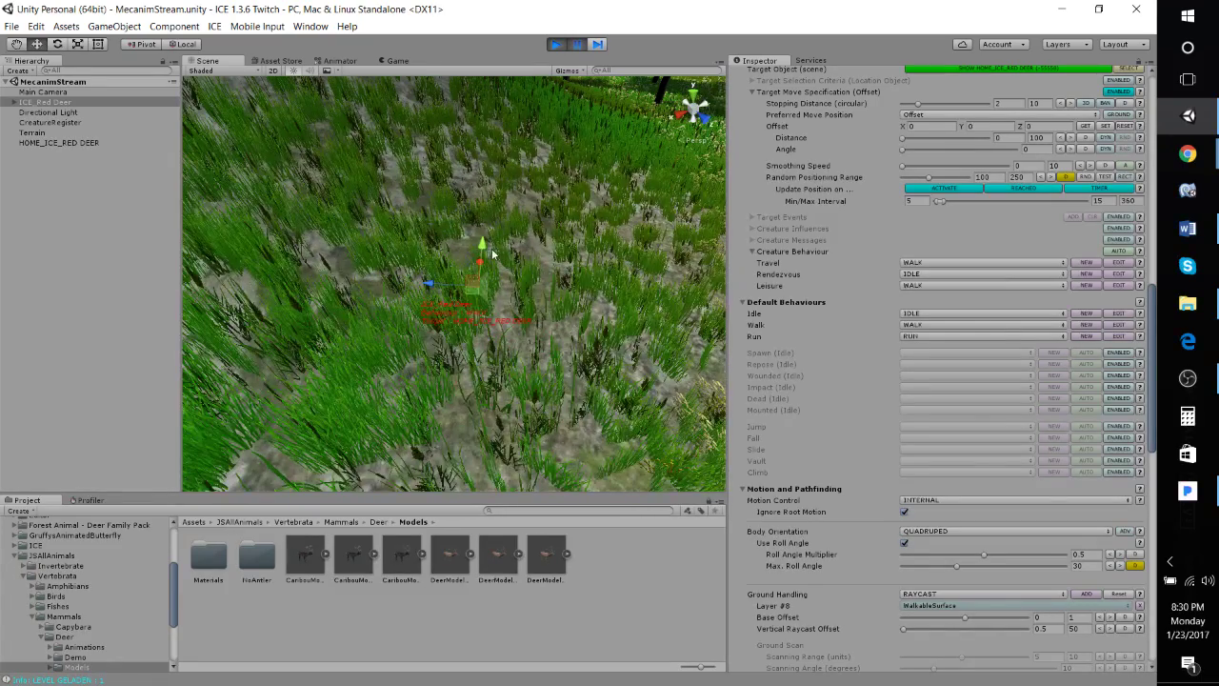
{"action": "left_click_drag", "start_coordinate": [481, 246], "coordinate": [510, 181], "text": "alt"}
{"action": "left_click_drag", "start_coordinate": [413, 346], "coordinate": [611, 311]}
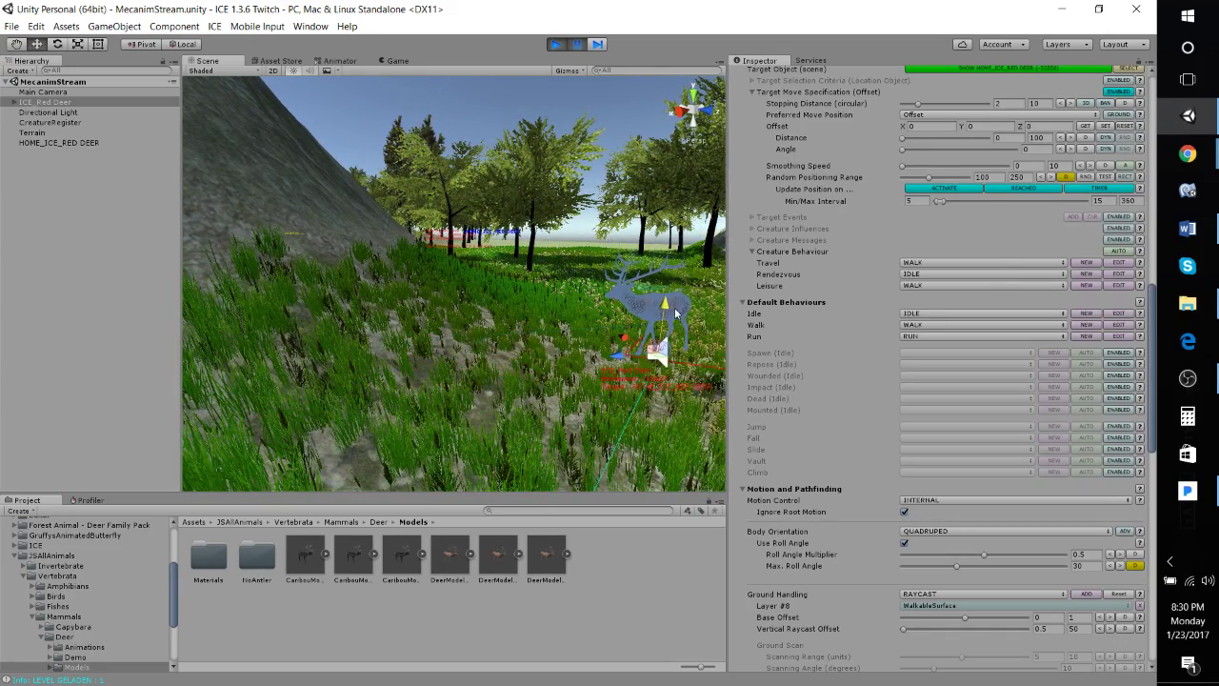
{"action": "left_click_drag", "start_coordinate": [481, 319], "coordinate": [250, 327], "text": "alt"}
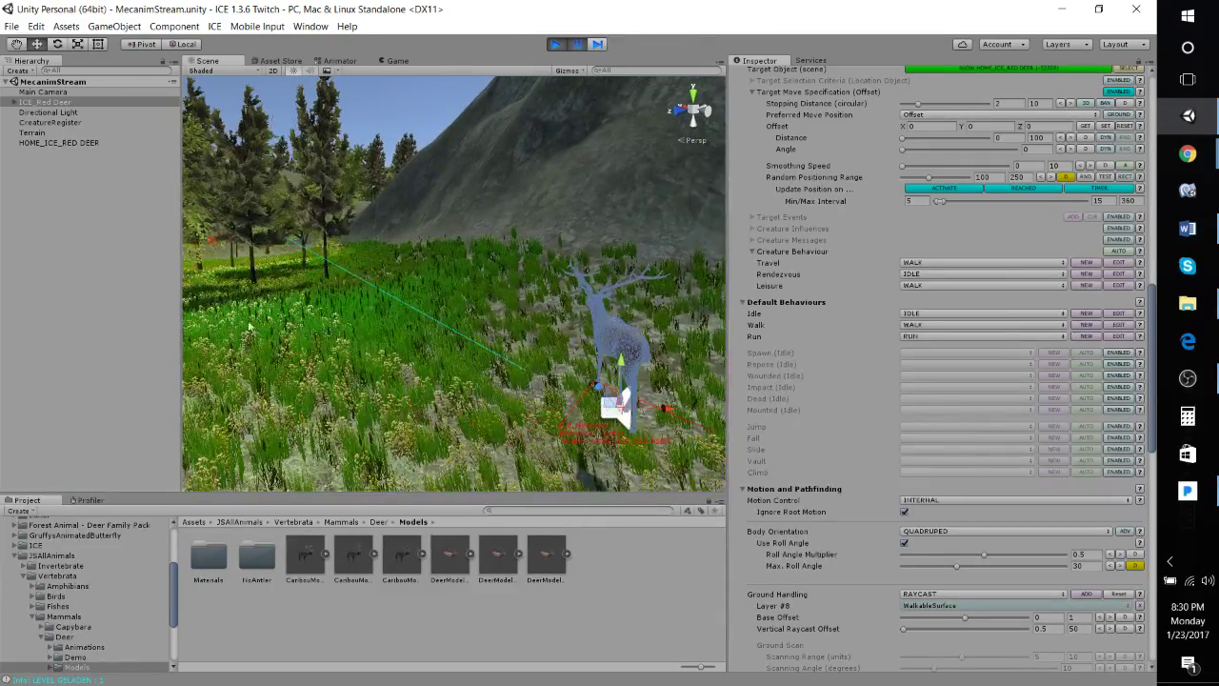
Resume the game, show the creature's debug info in its ICE Creature Control, and follow the walking deer in the Scene view.
{"action": "left_click", "coordinate": [576, 45]}
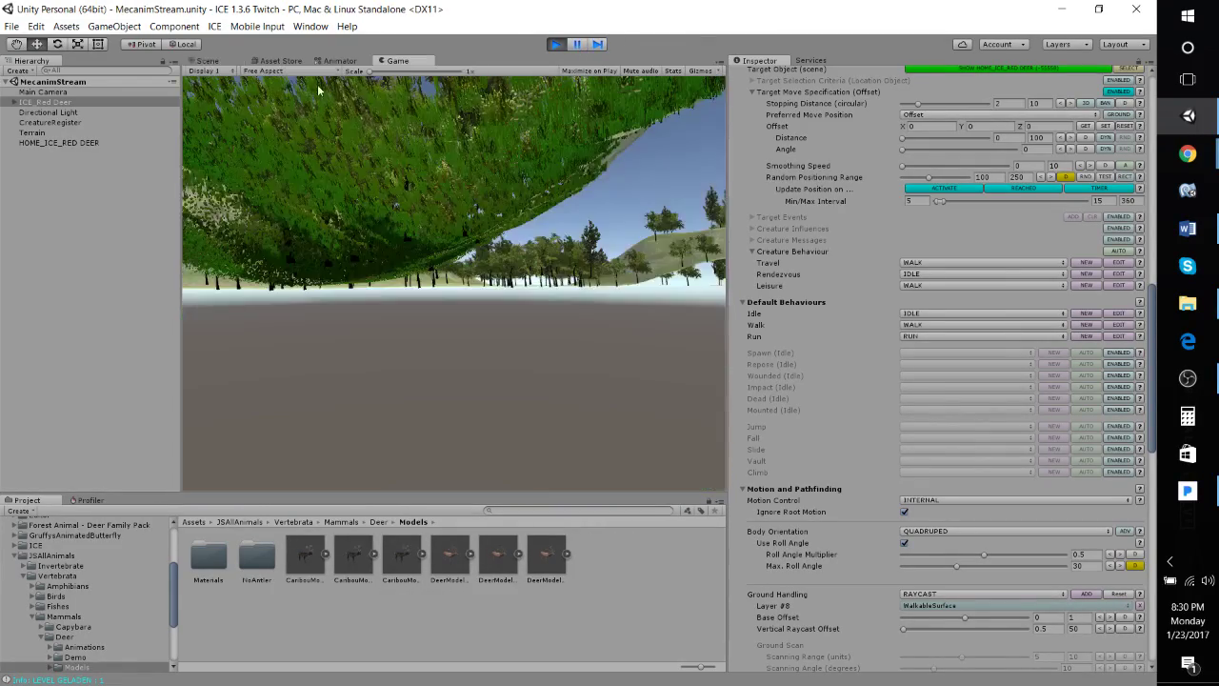
{"action": "right_click_drag", "start_coordinate": [556, 247], "coordinate": [674, 290]}
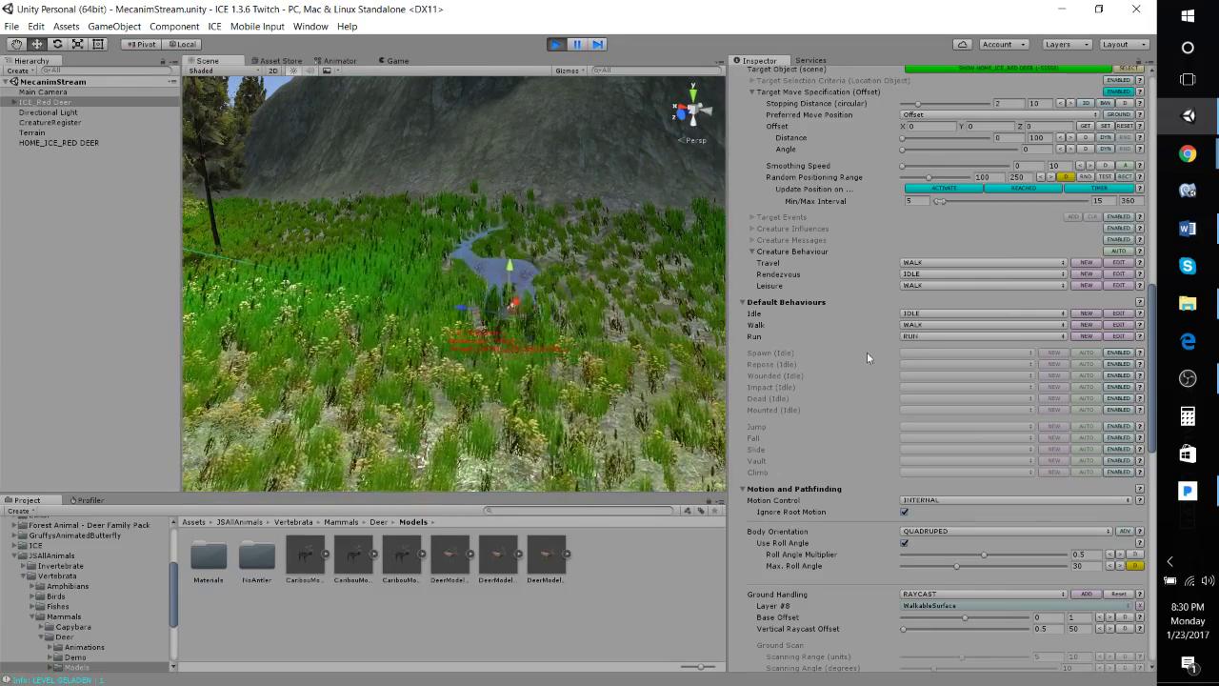
{"action": "scroll", "coordinate": [856, 374], "scroll_direction": "up", "scroll_amount": 10}
{"action": "left_click", "coordinate": [1072, 325]}
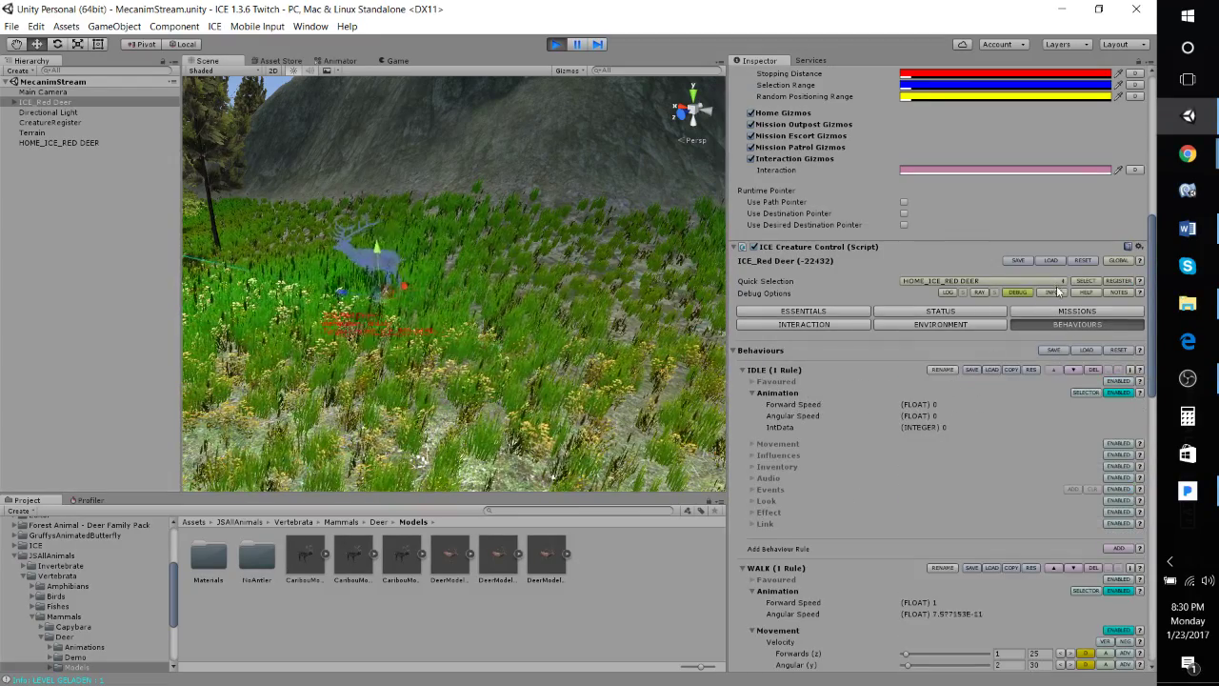
{"action": "left_click", "coordinate": [1051, 292]}
{"action": "scroll", "coordinate": [893, 400], "scroll_direction": "down", "scroll_amount": 5}
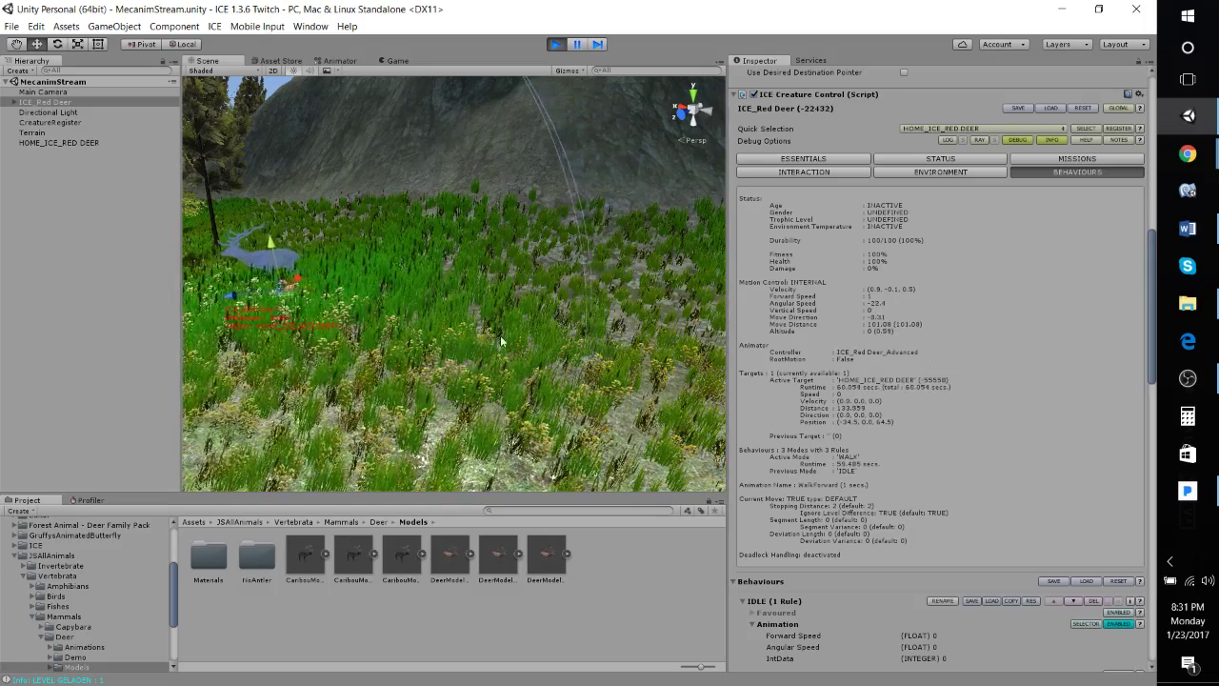
{"action": "right_click_drag", "start_coordinate": [501, 340], "coordinate": [430, 301]}
{"action": "right_click_drag", "start_coordinate": [273, 143], "coordinate": [461, 260]}
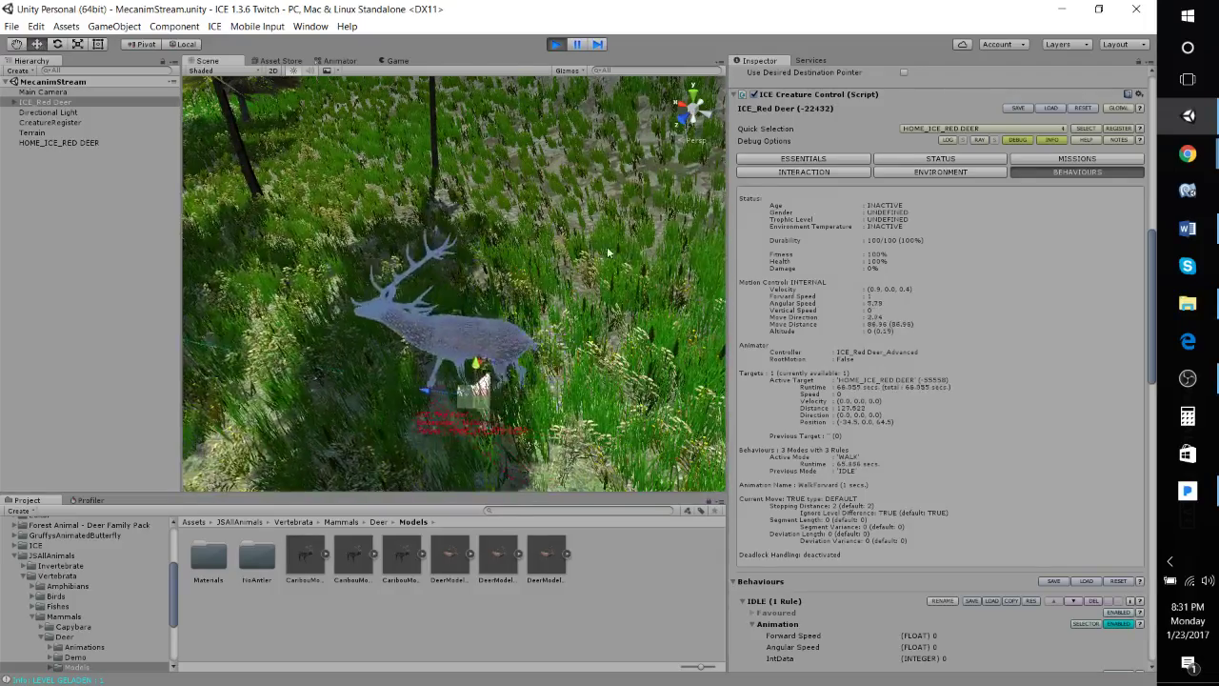
Set the home location's Travel behaviour to RUN during play and watch how the deer moves.
{"action": "left_click", "coordinate": [838, 158]}
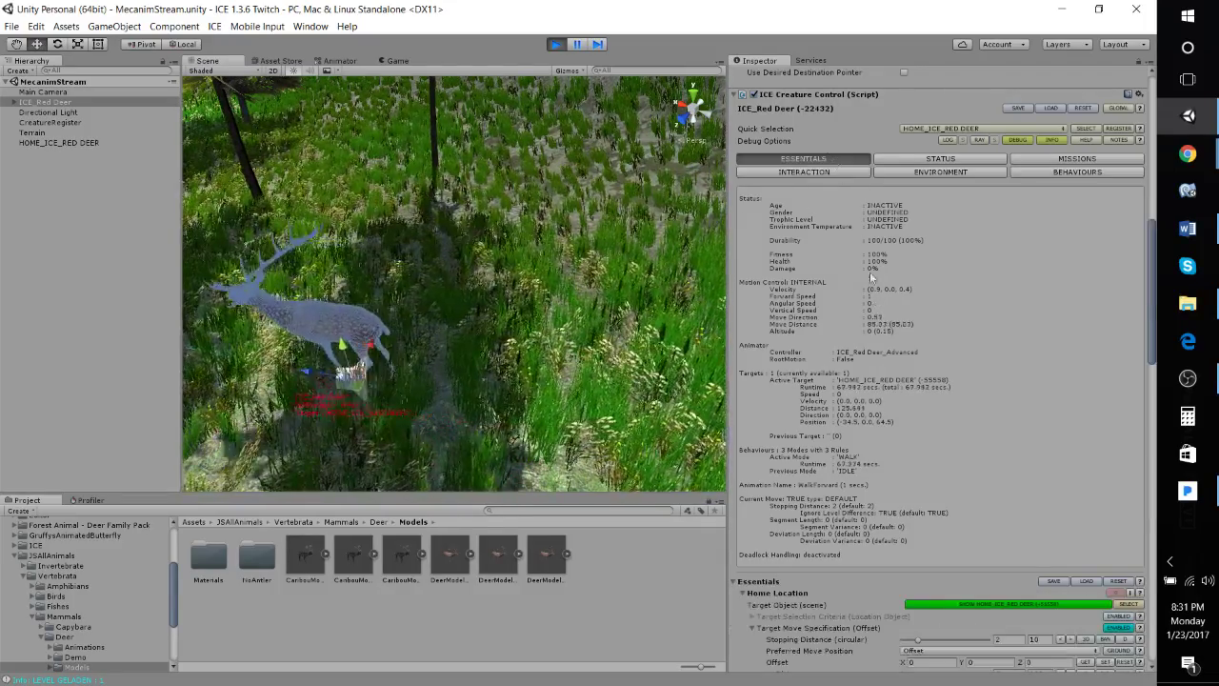
{"action": "scroll", "coordinate": [792, 466], "scroll_direction": "down", "scroll_amount": 3}
{"action": "scroll", "coordinate": [819, 452], "scroll_direction": "down", "scroll_amount": 3}
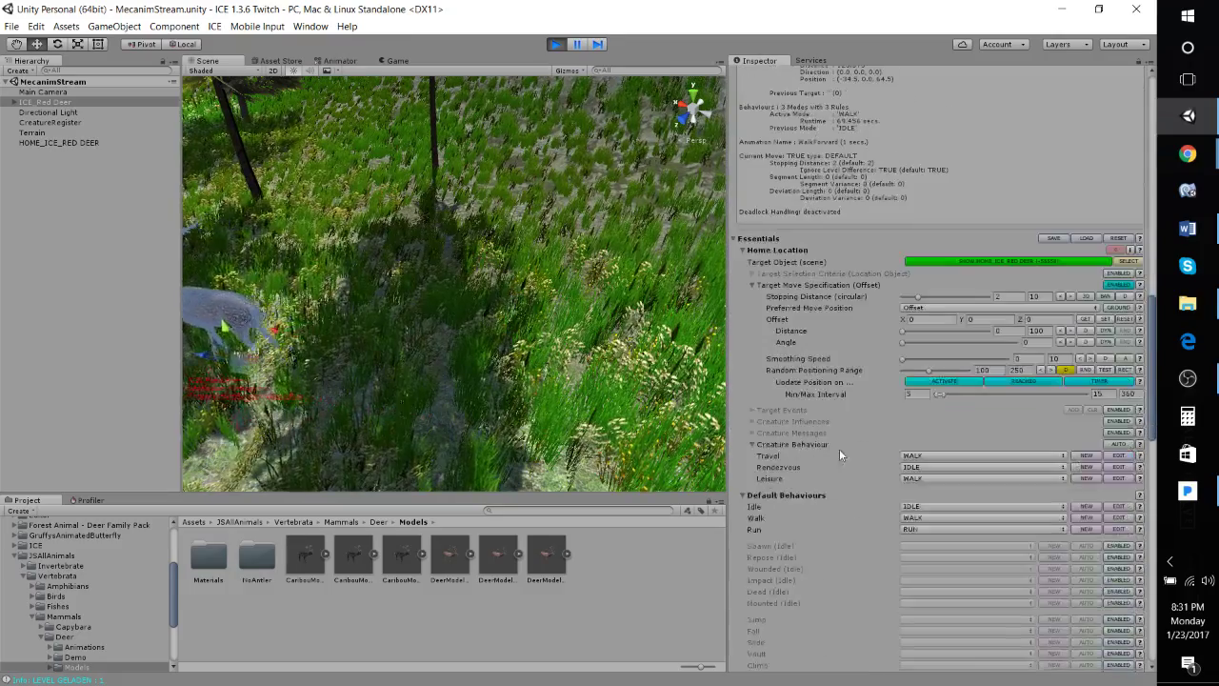
{"action": "left_click", "coordinate": [932, 456]}
{"action": "left_click", "coordinate": [929, 519]}
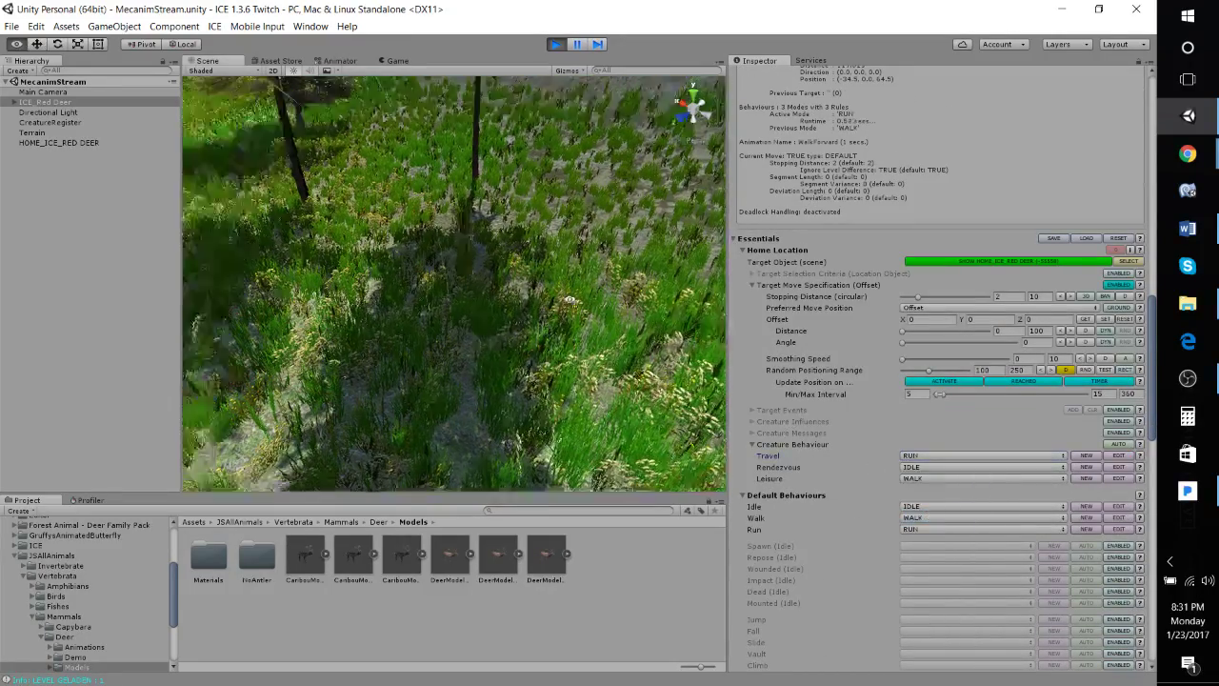
{"action": "right_click_drag", "start_coordinate": [570, 301], "coordinate": [586, 362]}
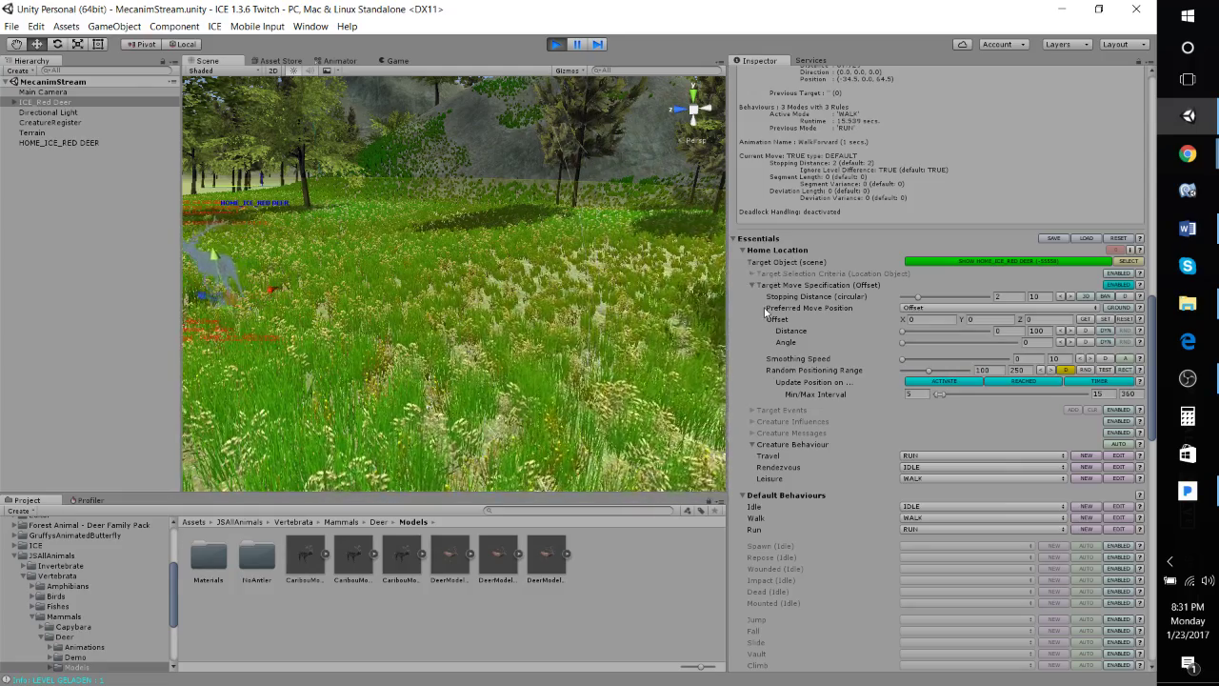
Collapse the Target Move Specification, observe the deer near its home location in the Scene view, and stop the game.
{"action": "left_click", "coordinate": [752, 285]}
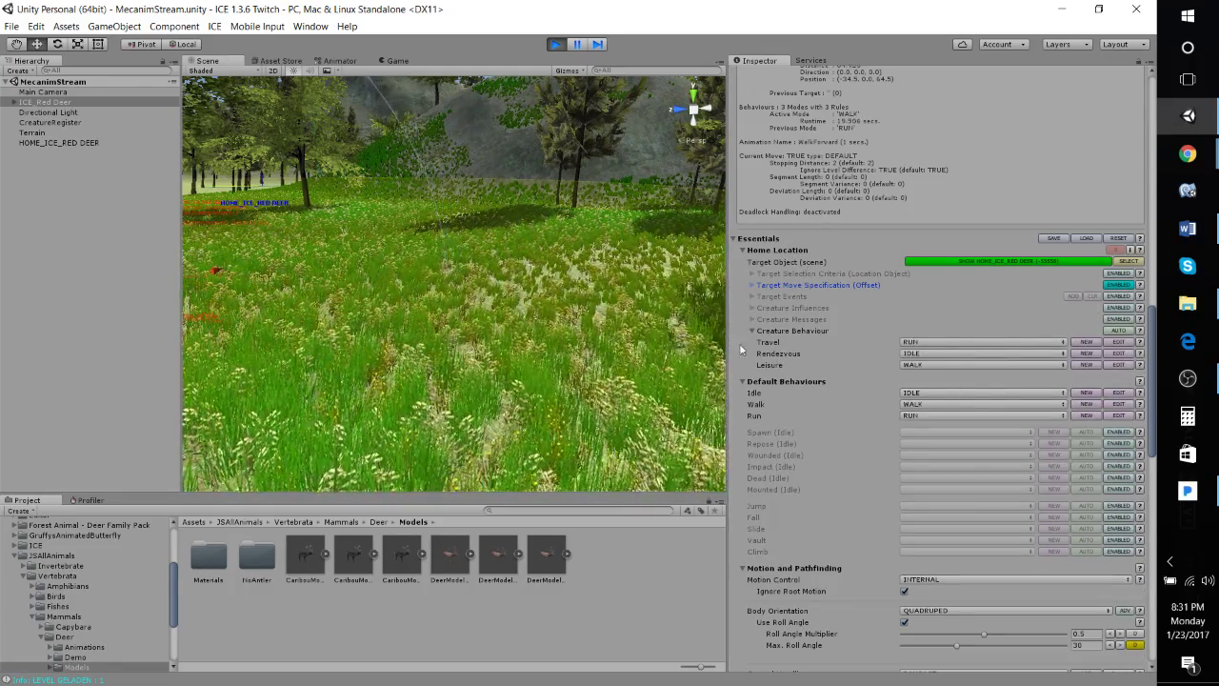
{"action": "right_click_drag", "start_coordinate": [476, 295], "coordinate": [232, 248]}
{"action": "right_click_drag", "start_coordinate": [460, 354], "coordinate": [477, 319]}
{"action": "scroll", "coordinate": [758, 298], "scroll_direction": "up", "scroll_amount": 3}
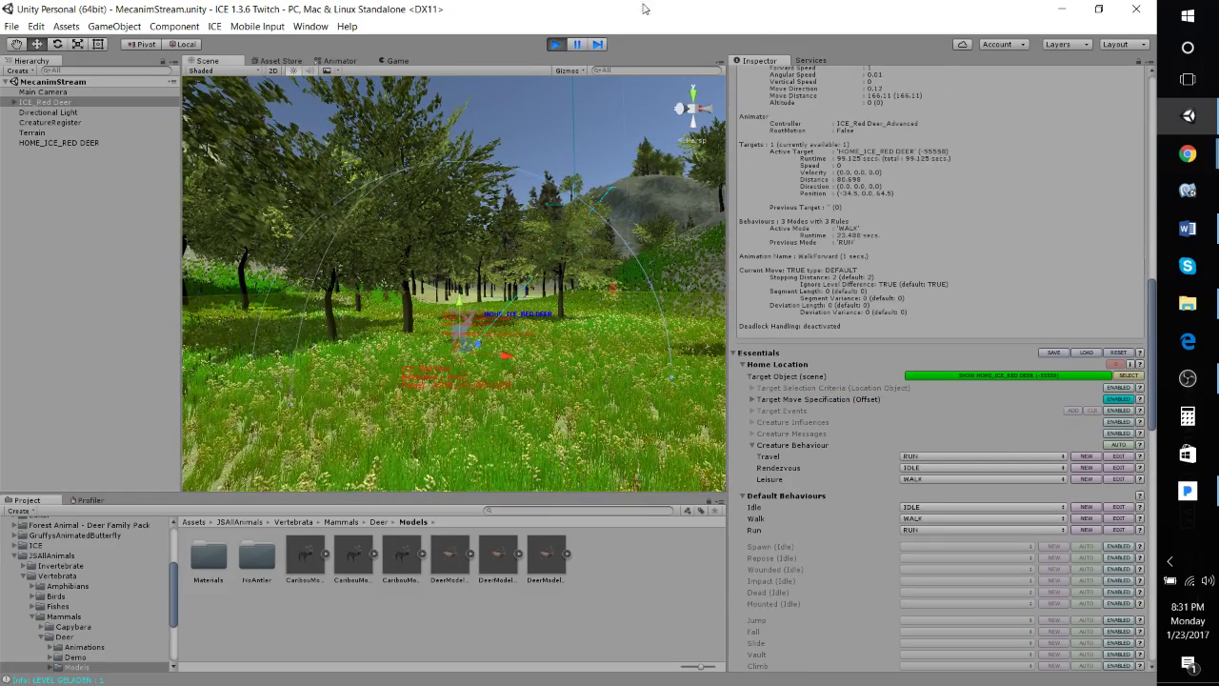
{"action": "left_click", "coordinate": [556, 45]}
{"action": "scroll", "coordinate": [920, 462], "scroll_direction": "up", "scroll_amount": 8}
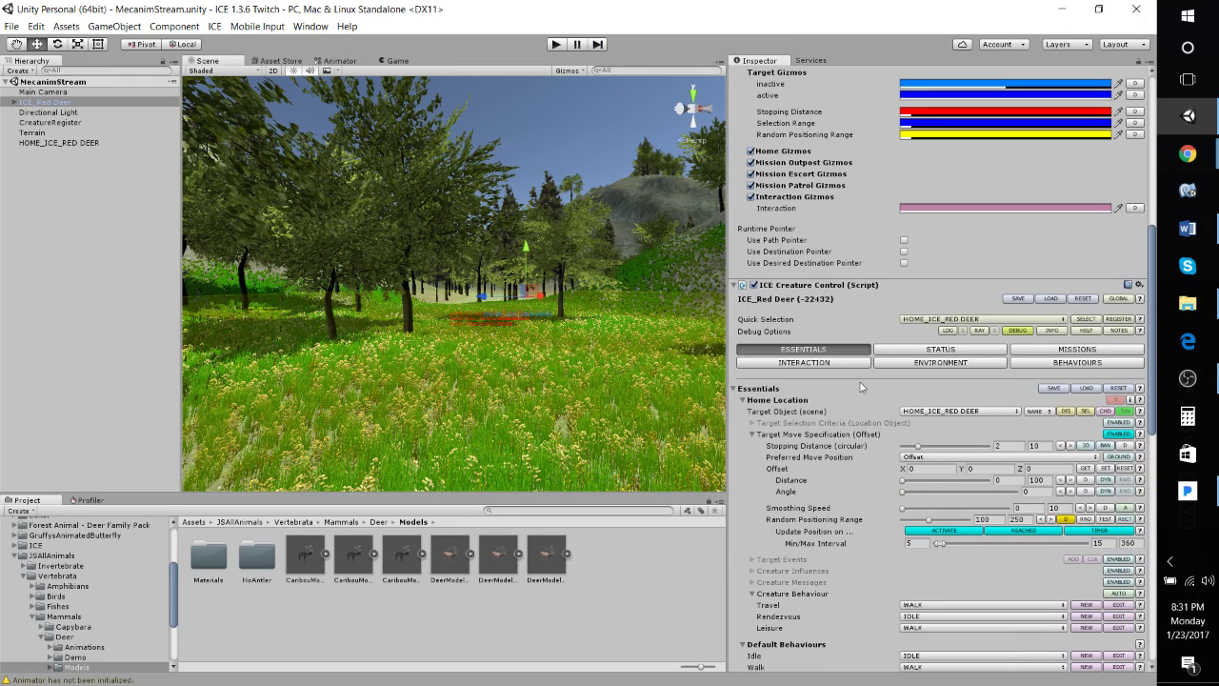
Add an interactor to the deer's Interaction settings and enable it.
{"action": "left_click", "coordinate": [739, 389]}
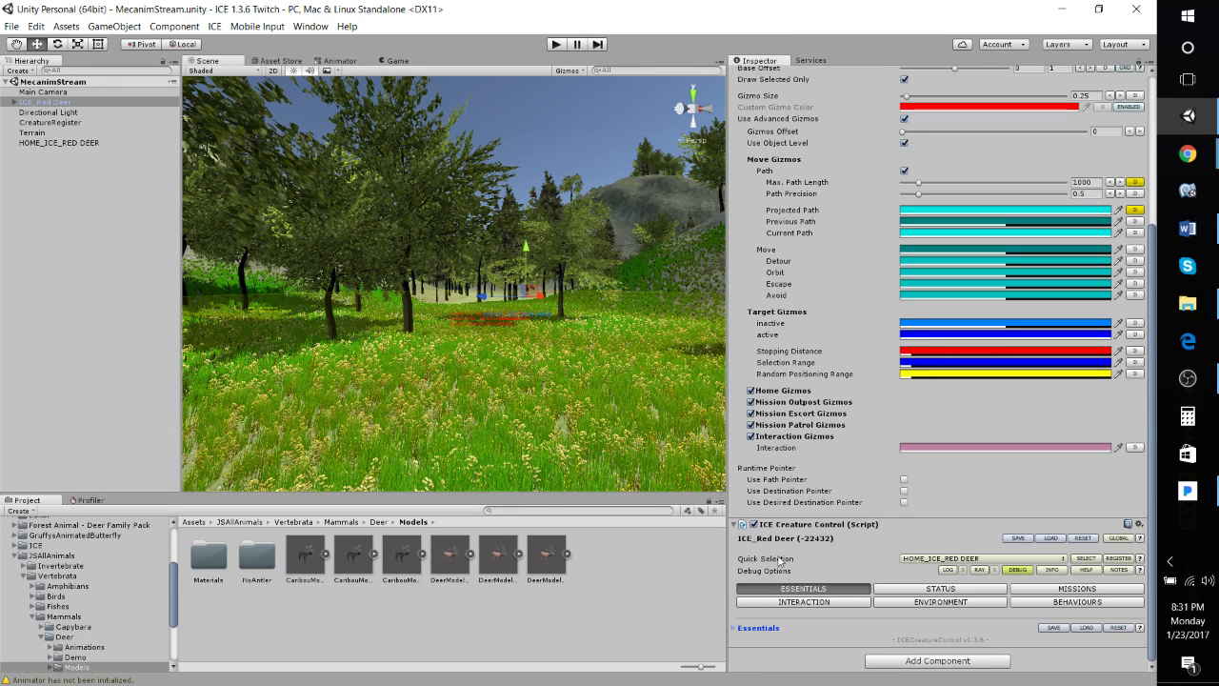
{"action": "left_click", "coordinate": [829, 603]}
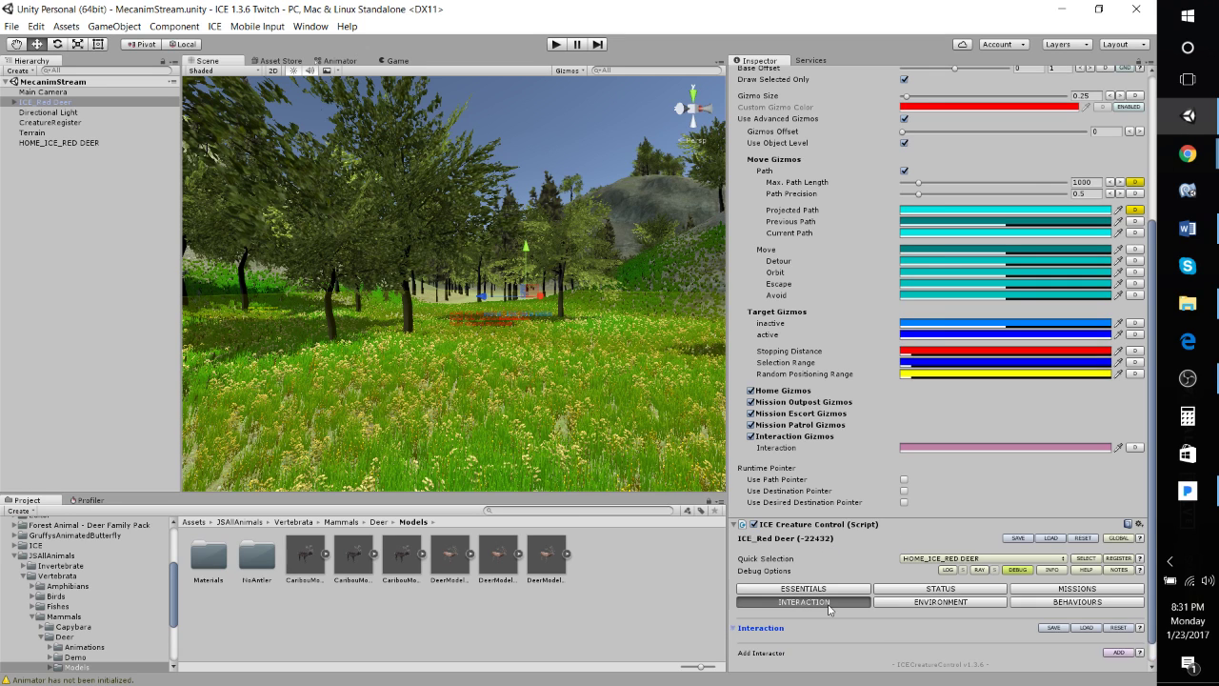
{"action": "scroll", "coordinate": [875, 505], "scroll_direction": "down", "scroll_amount": 1}
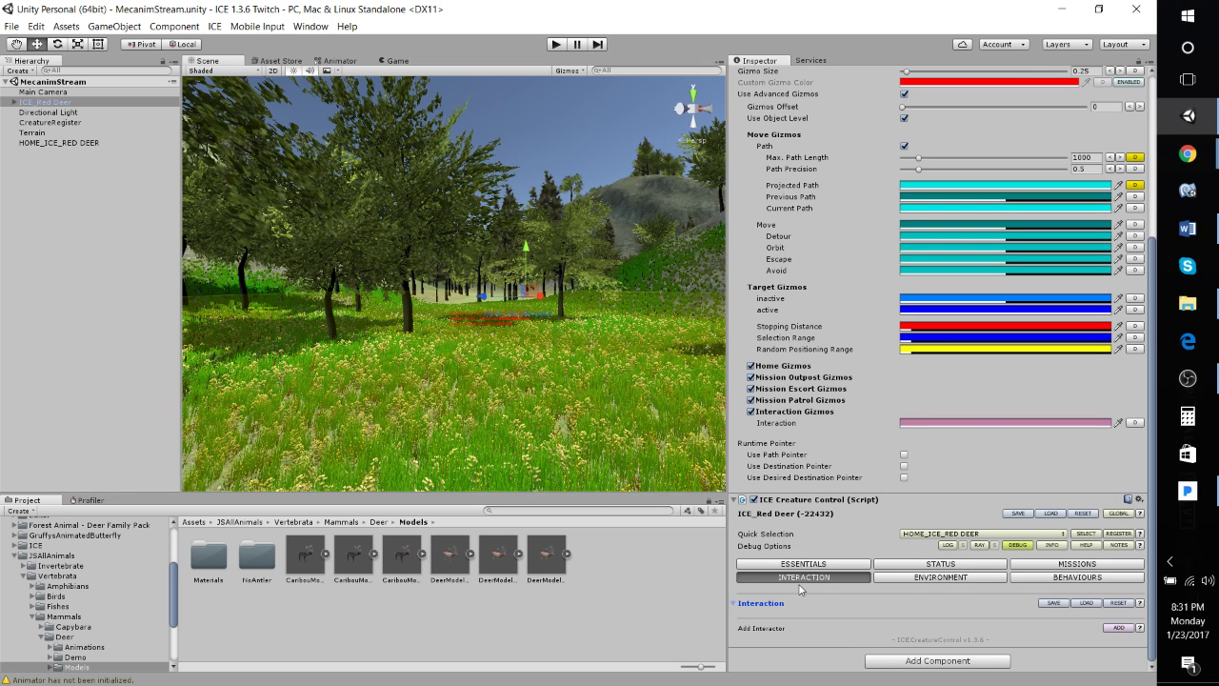
{"action": "left_click", "coordinate": [1119, 628]}
{"action": "scroll", "coordinate": [837, 553], "scroll_direction": "down", "scroll_amount": 1}
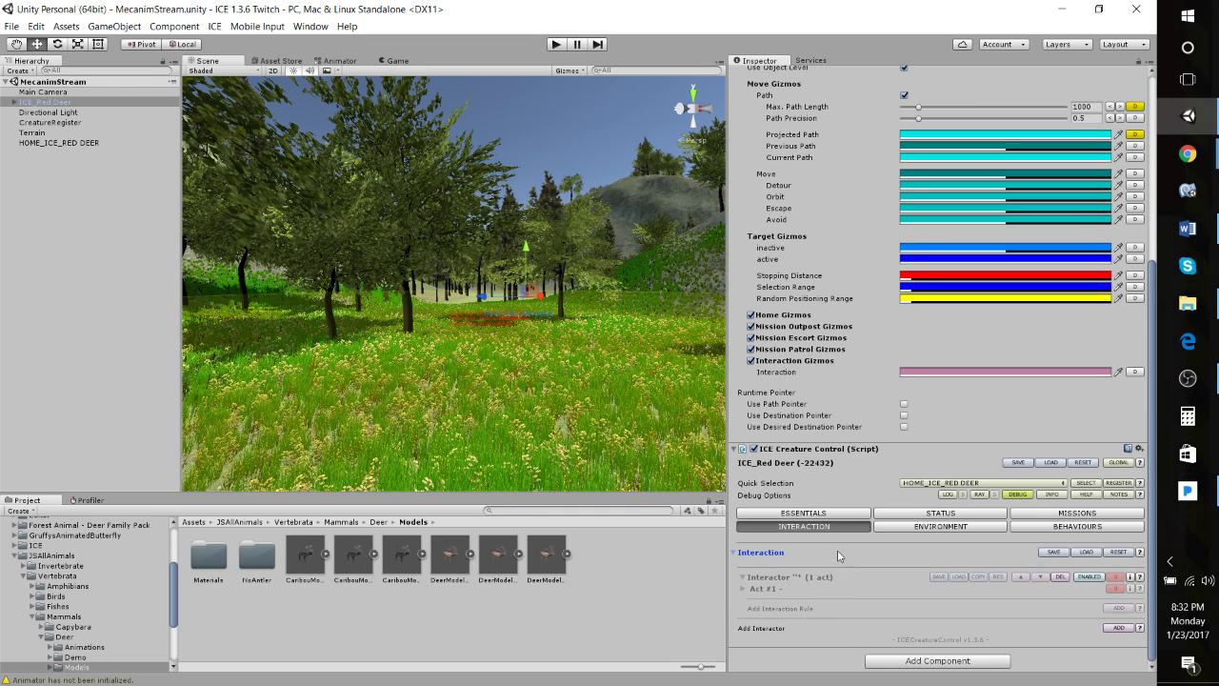
{"action": "left_click", "coordinate": [1090, 577]}
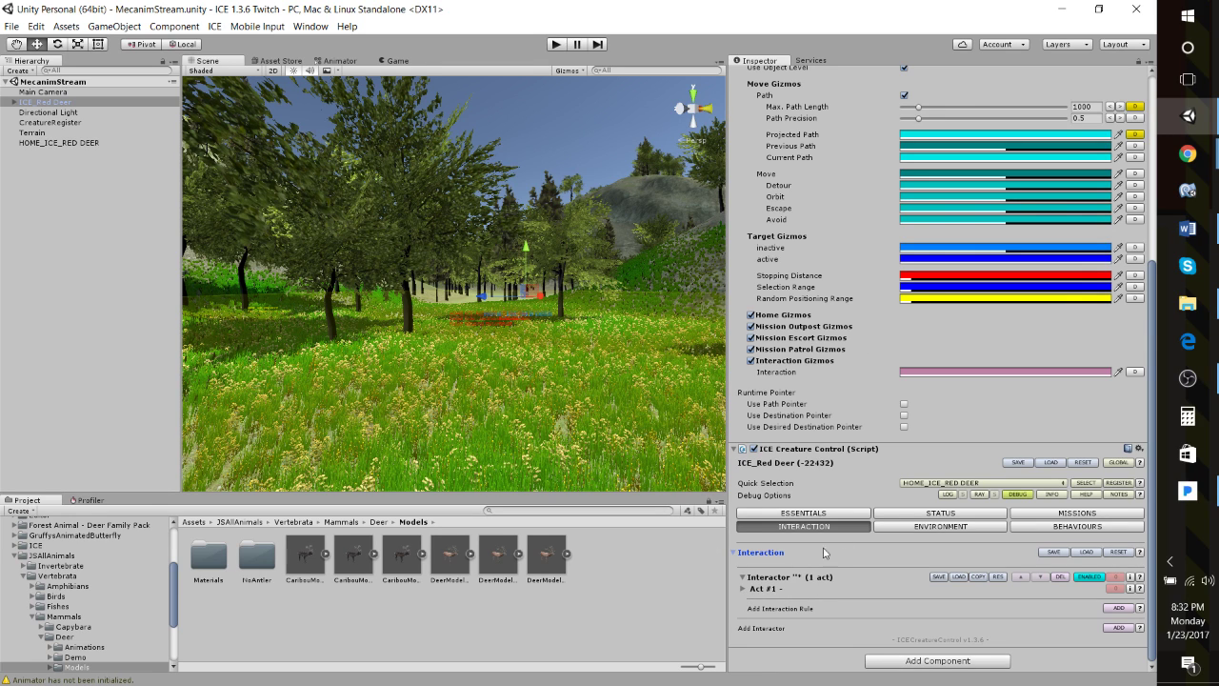
Expand Act #1 of the new interactor and set its target object to HOME_ICE_RED DEER.
{"action": "left_click", "coordinate": [743, 590]}
{"action": "left_click", "coordinate": [907, 600]}
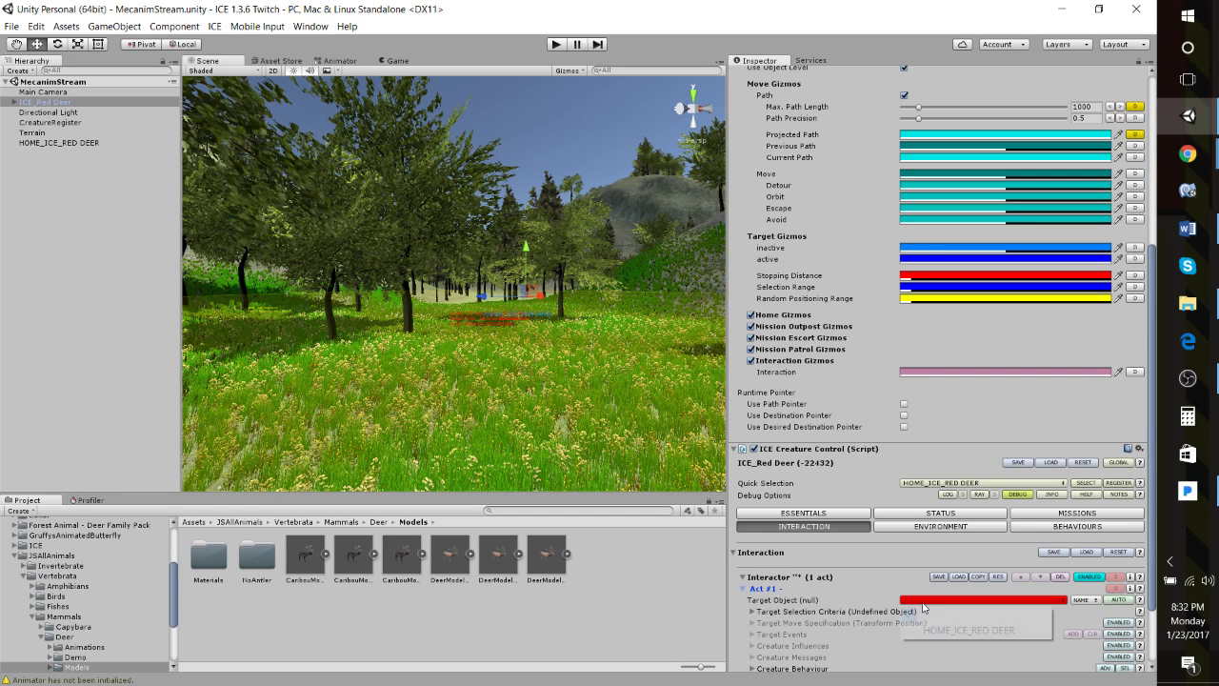
{"action": "left_click", "coordinate": [953, 630]}
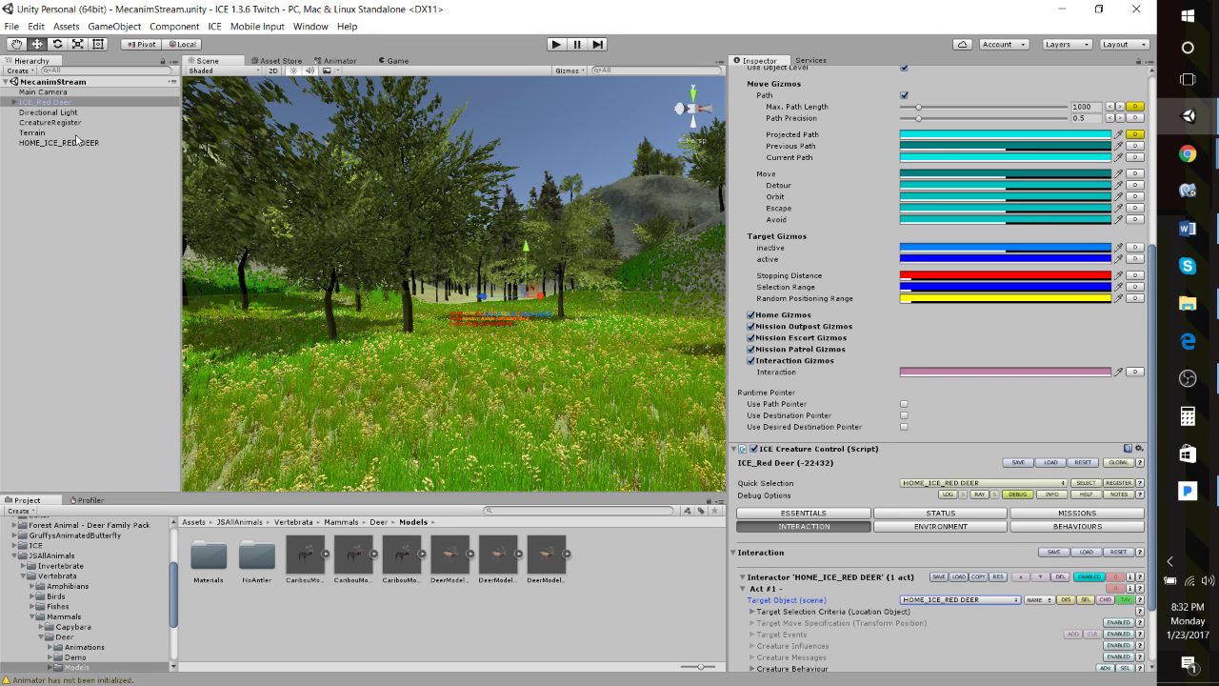
Update the CreatureRegister's reference objects to include ICE_Red Deer, and reselect the deer.
{"action": "scroll", "coordinate": [872, 300], "scroll_direction": "up", "scroll_amount": 5}
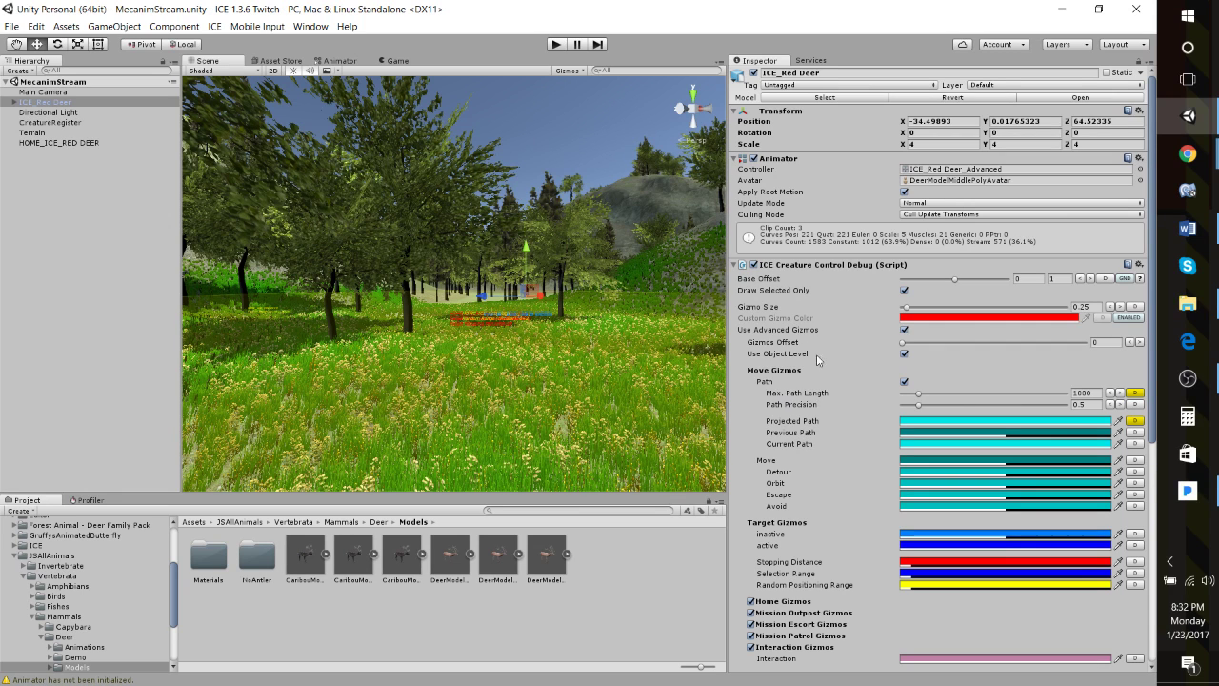
{"action": "left_click", "coordinate": [42, 124]}
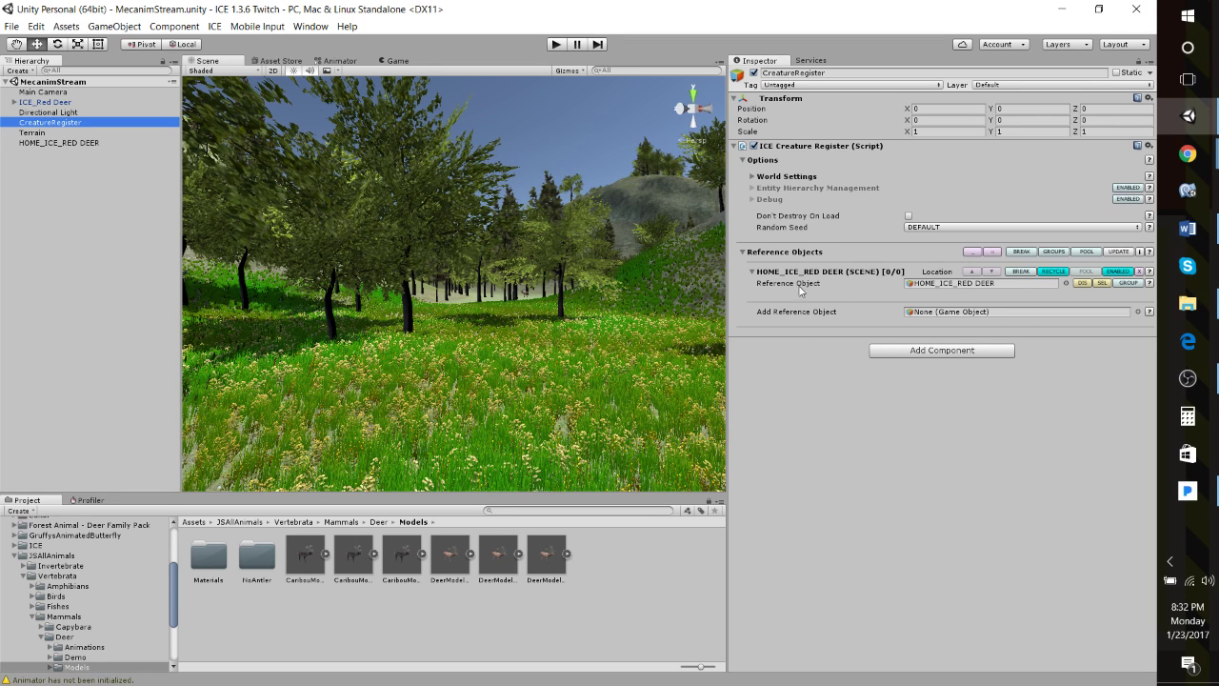
{"action": "left_click", "coordinate": [1116, 254]}
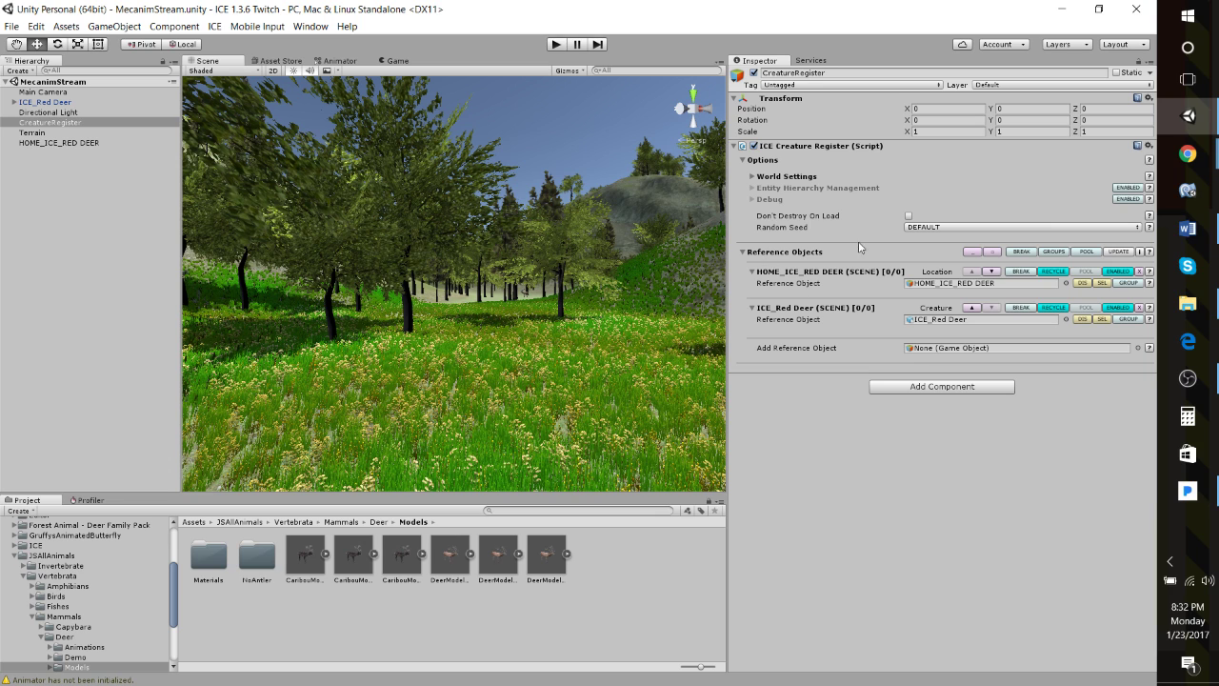
{"action": "left_click", "coordinate": [40, 103]}
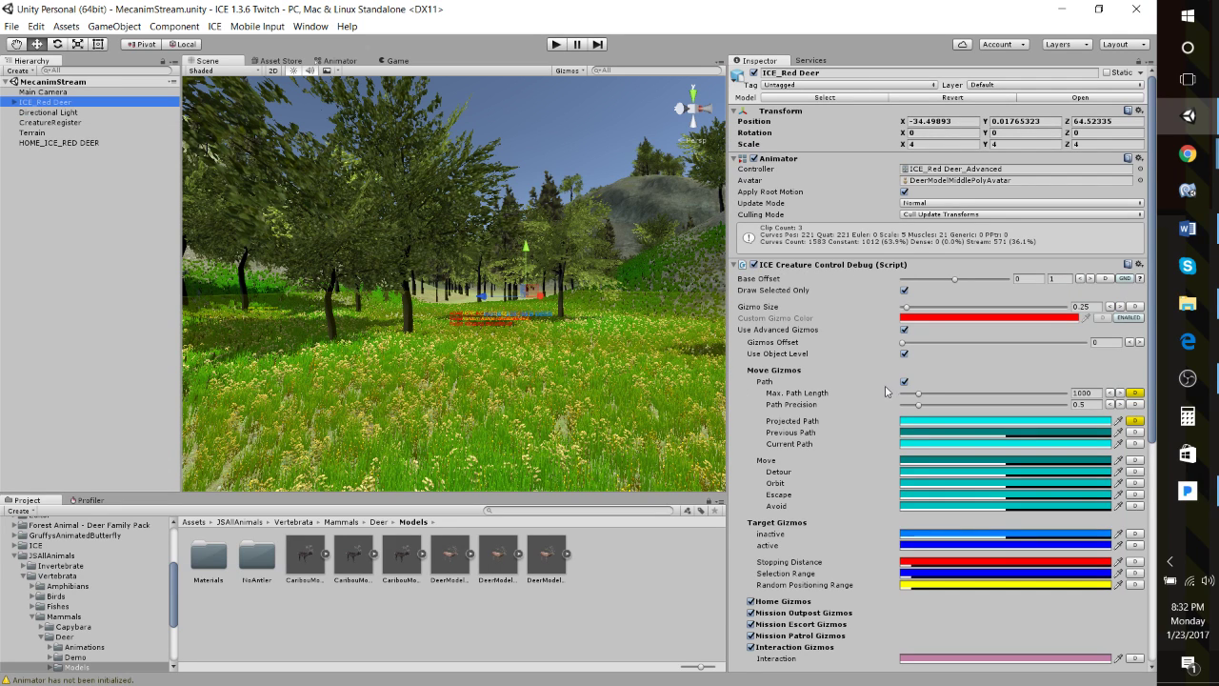
Set the target selection priority to 10 in Act #1 of the HOME_ICE_RED DEER interactor.
{"action": "scroll", "coordinate": [864, 477], "scroll_direction": "down", "scroll_amount": 10}
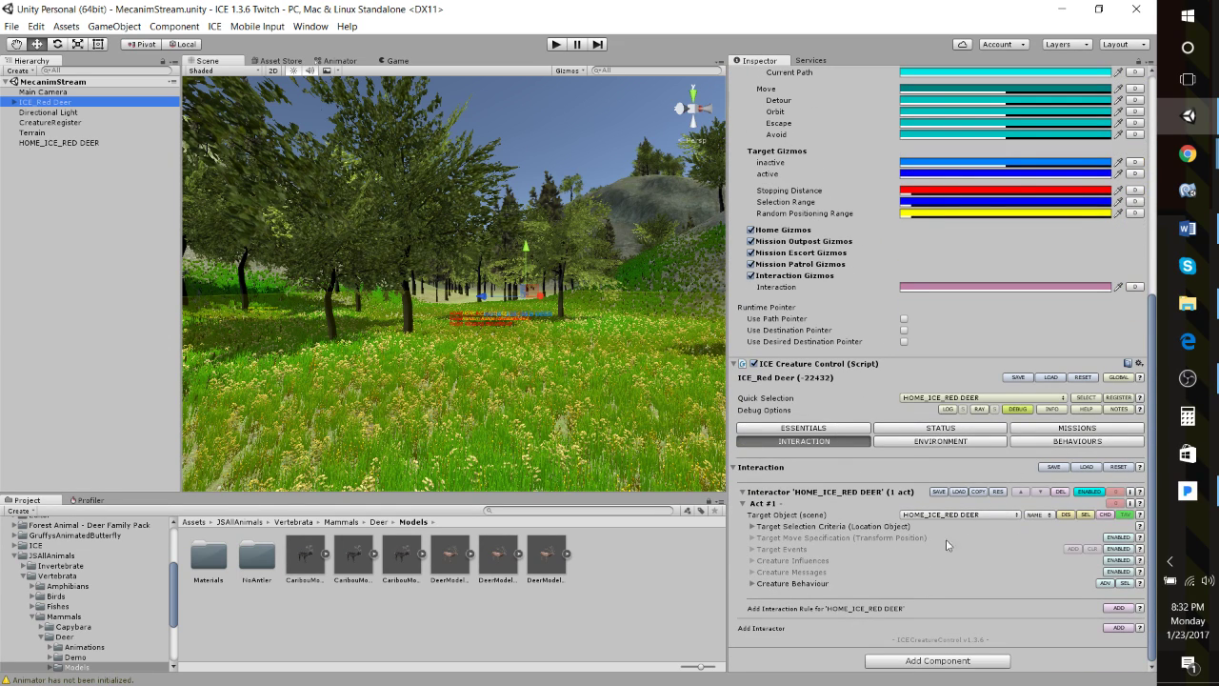
{"action": "left_click", "coordinate": [753, 527]}
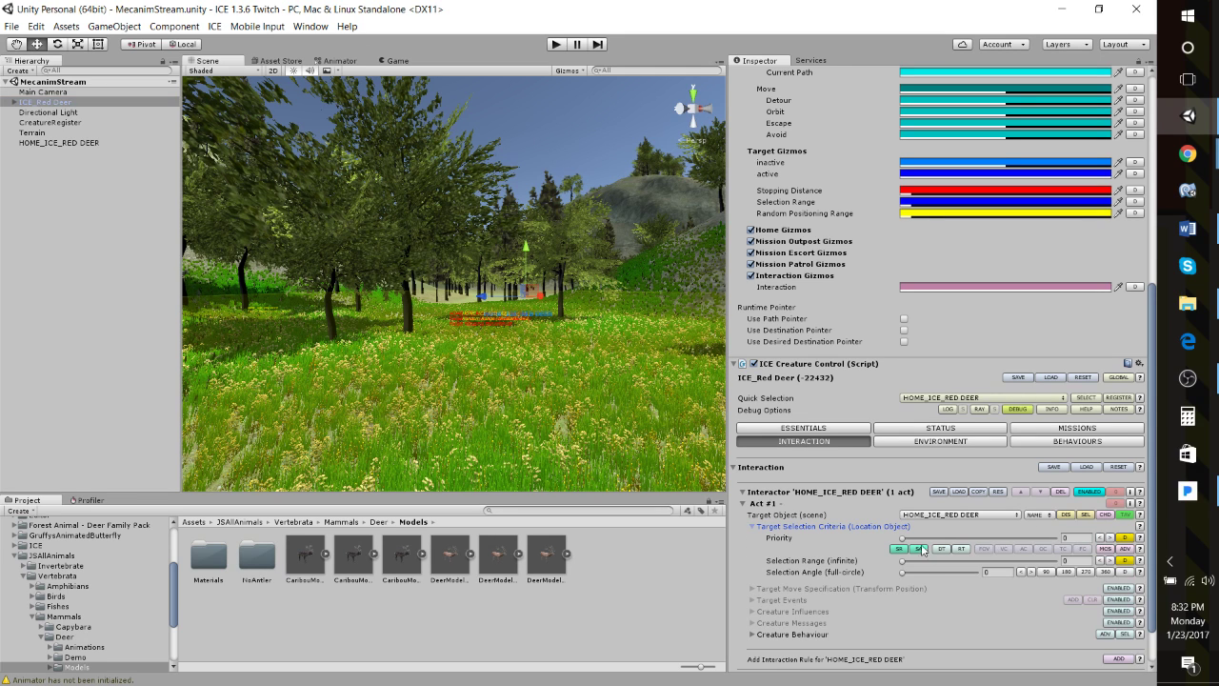
{"action": "left_click", "coordinate": [1072, 539]}
Assign WALK as the standard creature behaviour of Act #1.
{"action": "scroll", "coordinate": [927, 539], "scroll_direction": "down", "scroll_amount": 2}
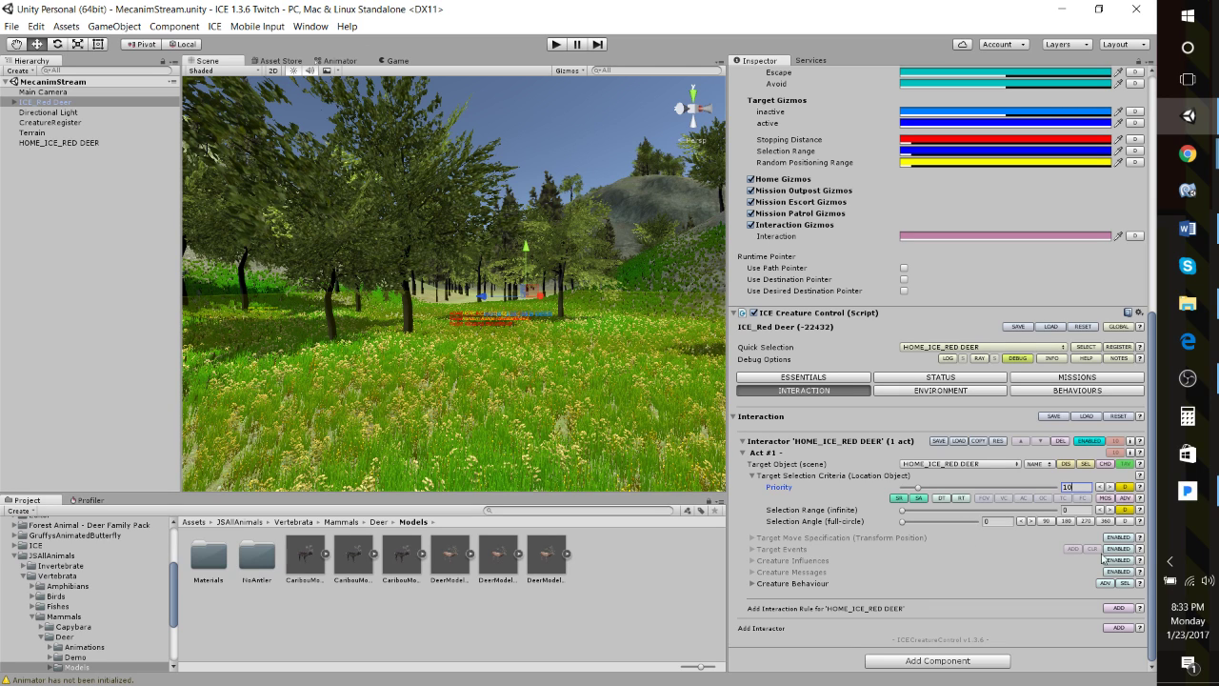
{"action": "left_click", "coordinate": [752, 584]}
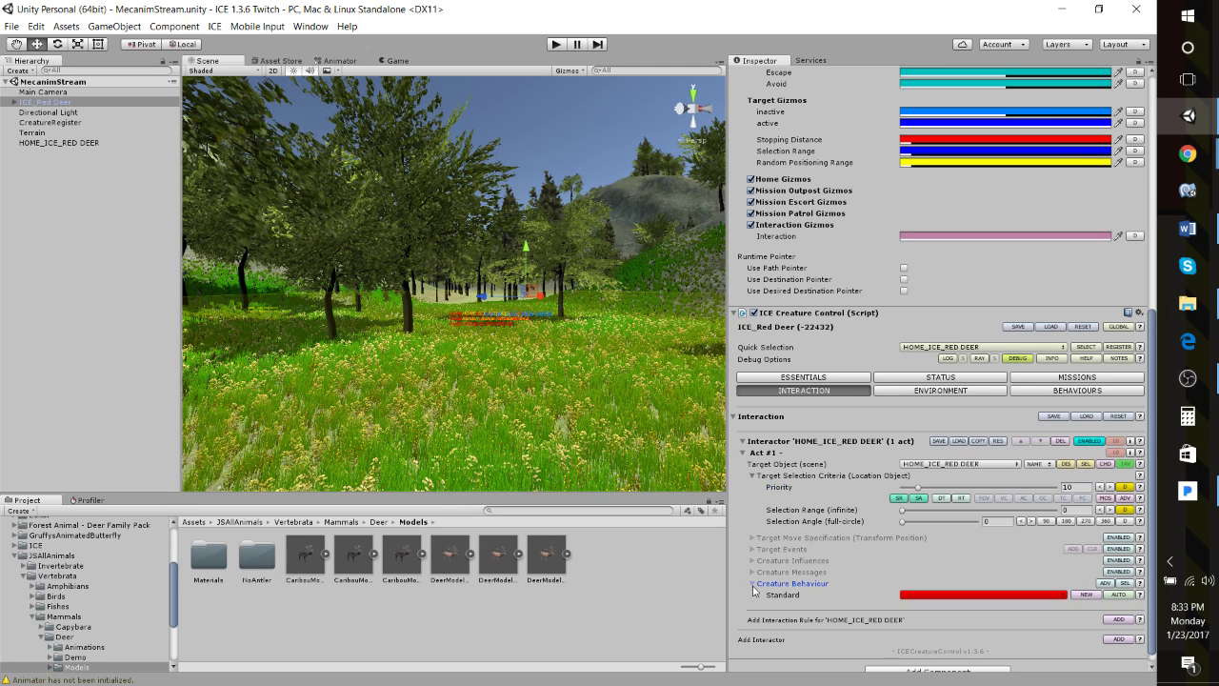
{"action": "left_click", "coordinate": [936, 596]}
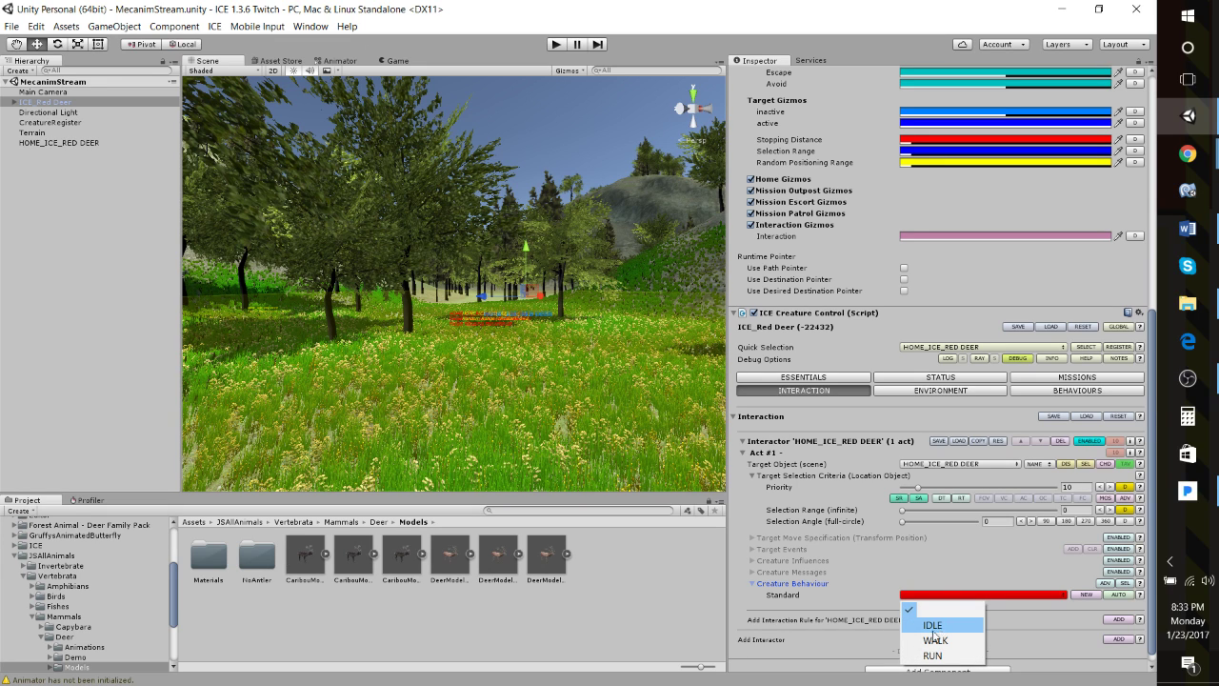
{"action": "left_click", "coordinate": [934, 639]}
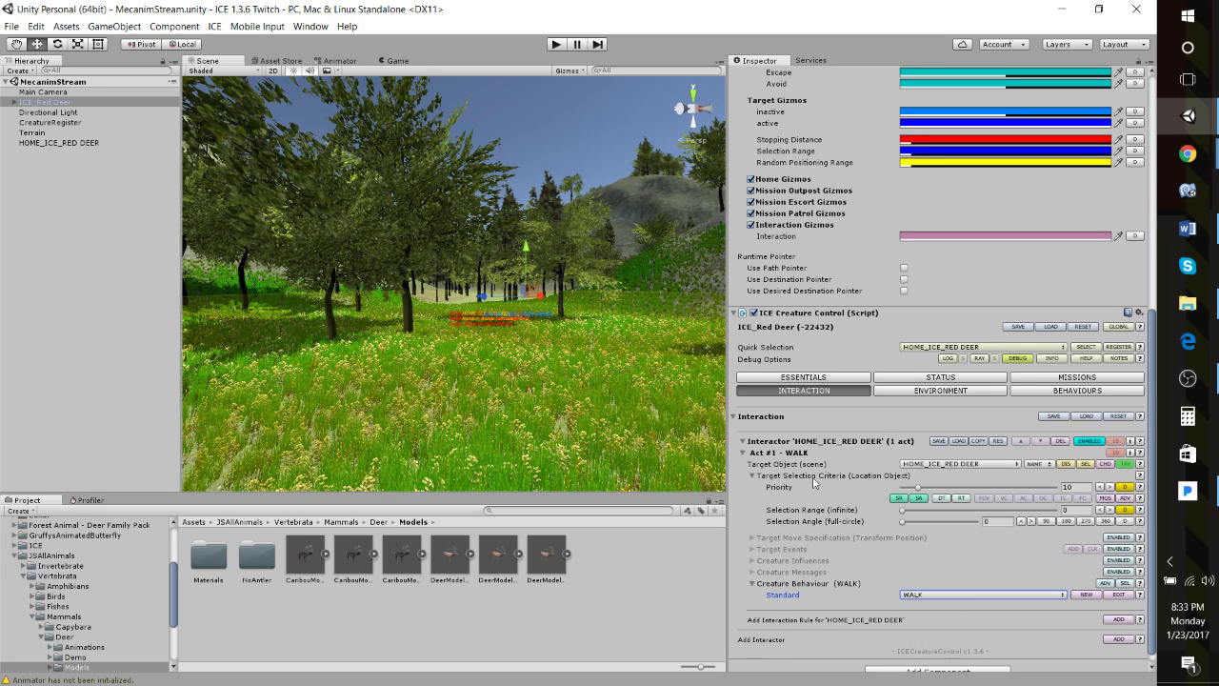
Enable Act #1's target move specification with a random positioning range of 10, updating the position on activate and timer.
{"action": "scroll", "coordinate": [982, 572], "scroll_direction": "down", "scroll_amount": 1}
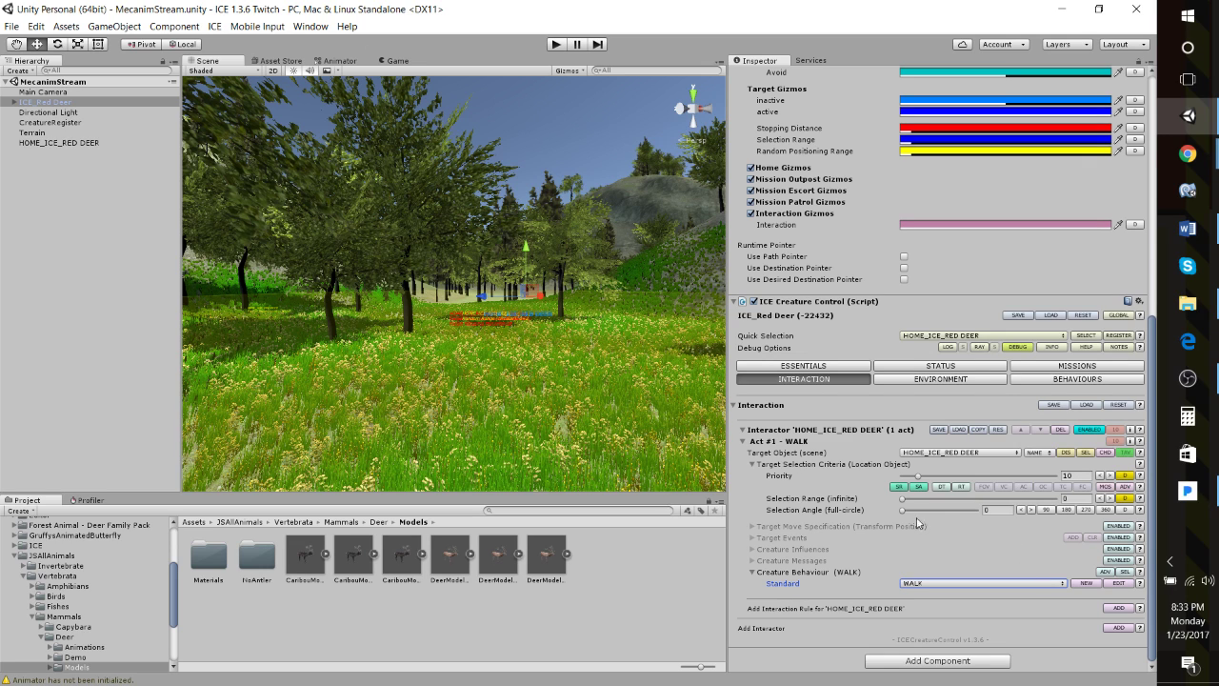
{"action": "left_click", "coordinate": [1119, 527]}
{"action": "left_click", "coordinate": [745, 525]}
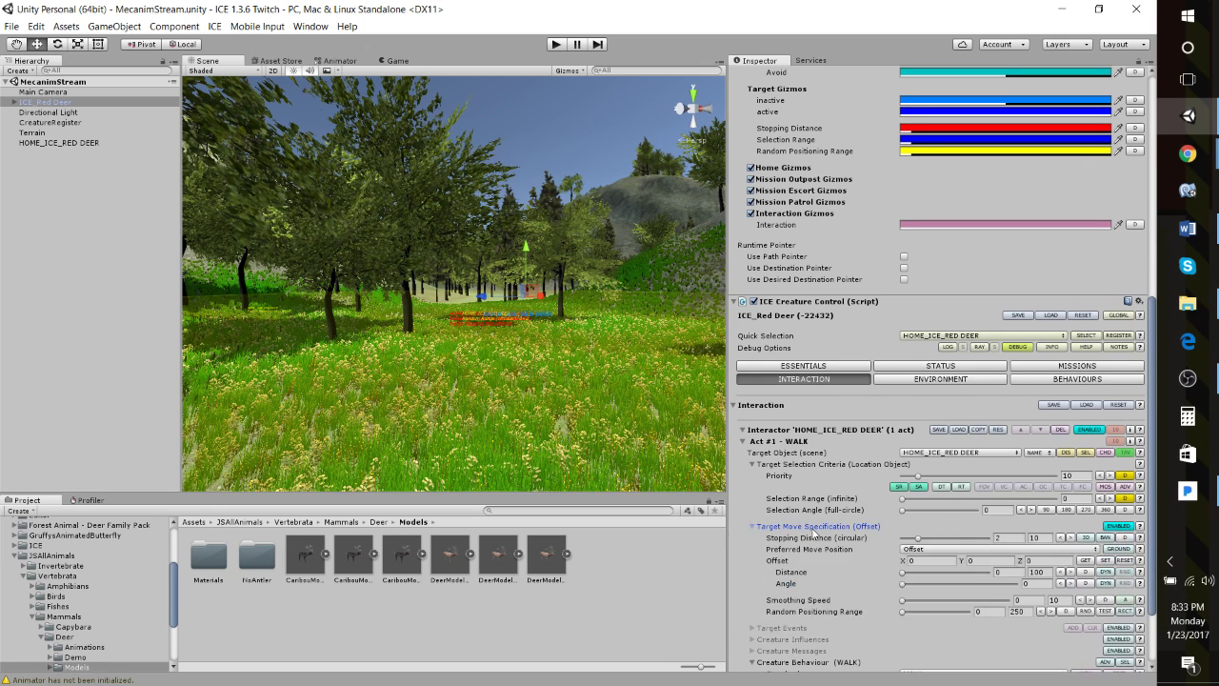
{"action": "scroll", "coordinate": [932, 556], "scroll_direction": "down", "scroll_amount": 3}
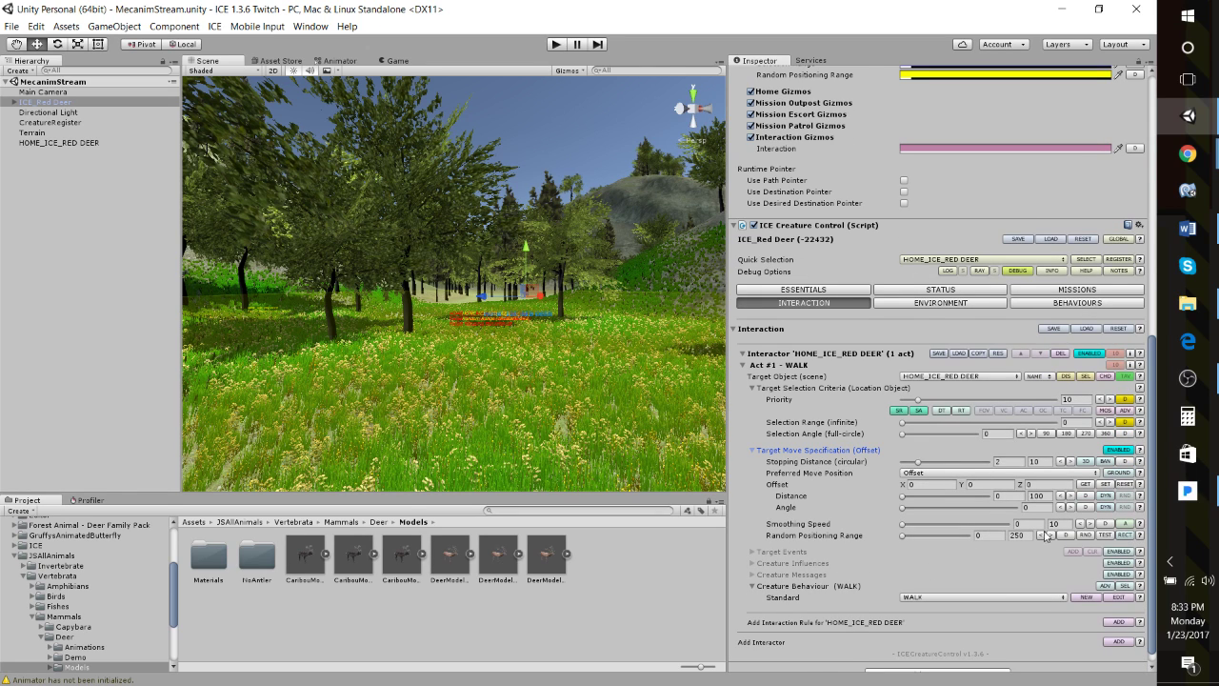
{"action": "left_click", "coordinate": [996, 534]}
{"action": "type", "text": "10"}
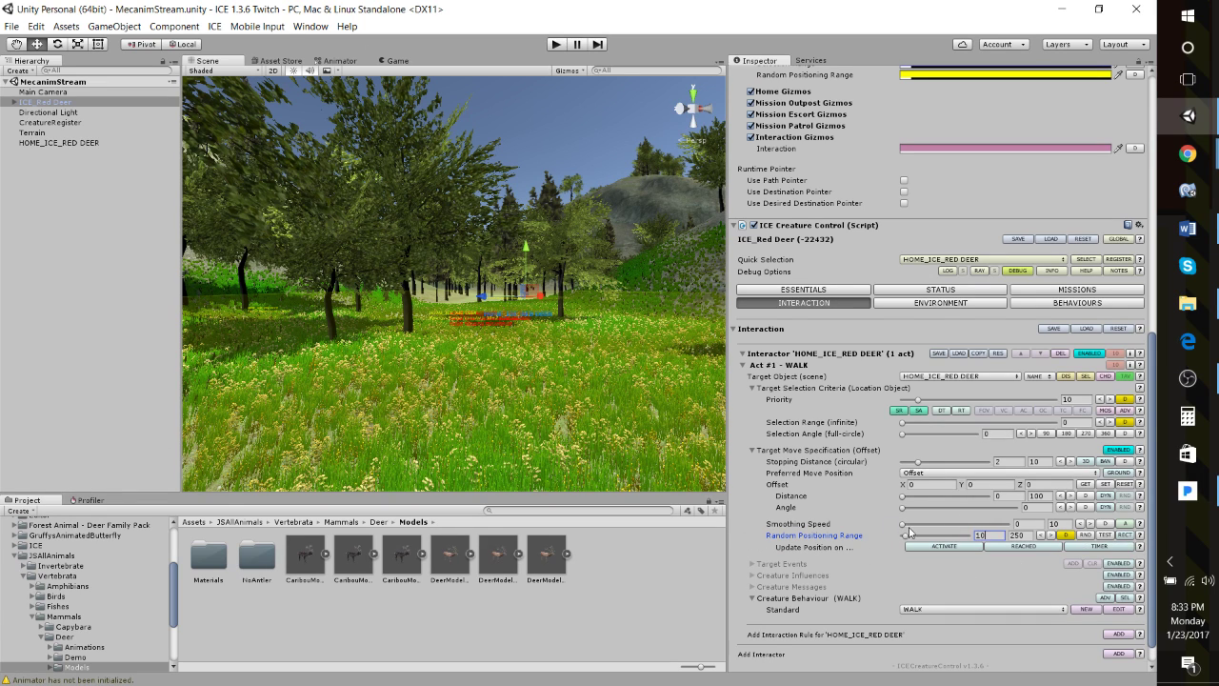
{"action": "left_click", "coordinate": [974, 548]}
{"action": "left_click", "coordinate": [1100, 547]}
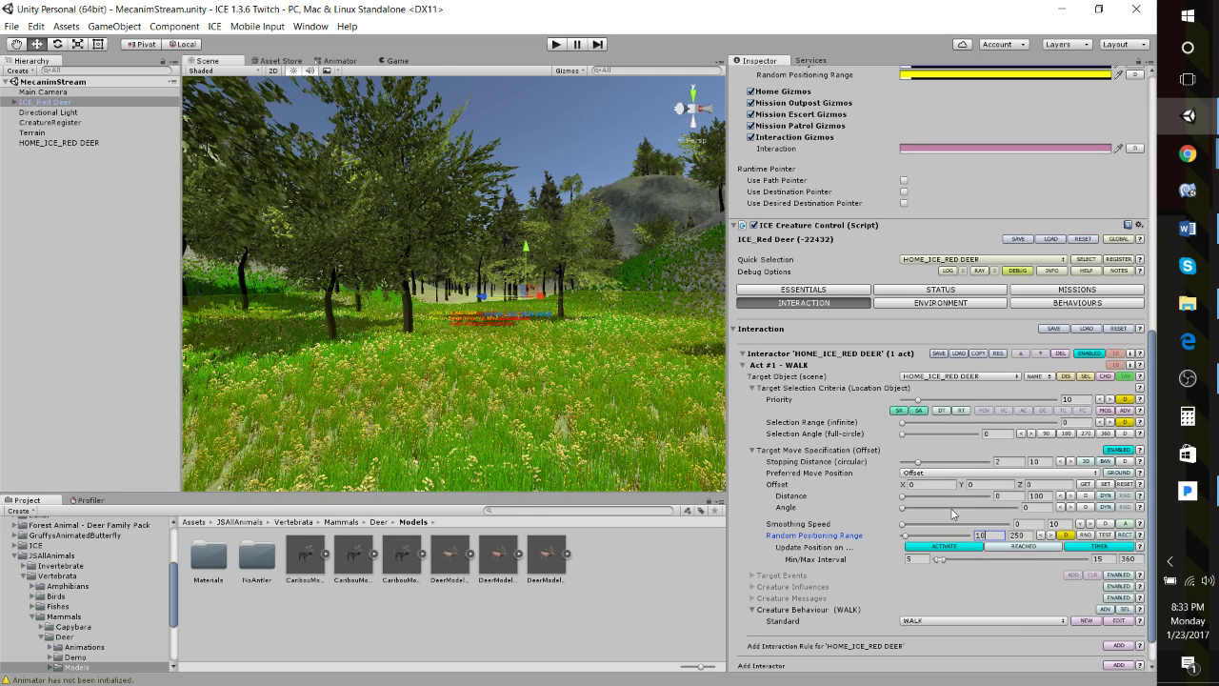
Add an advanced selection condition to Act #1 that evaluates TargetMovePositionDistance.
{"action": "scroll", "coordinate": [952, 514], "scroll_direction": "down", "scroll_amount": 2}
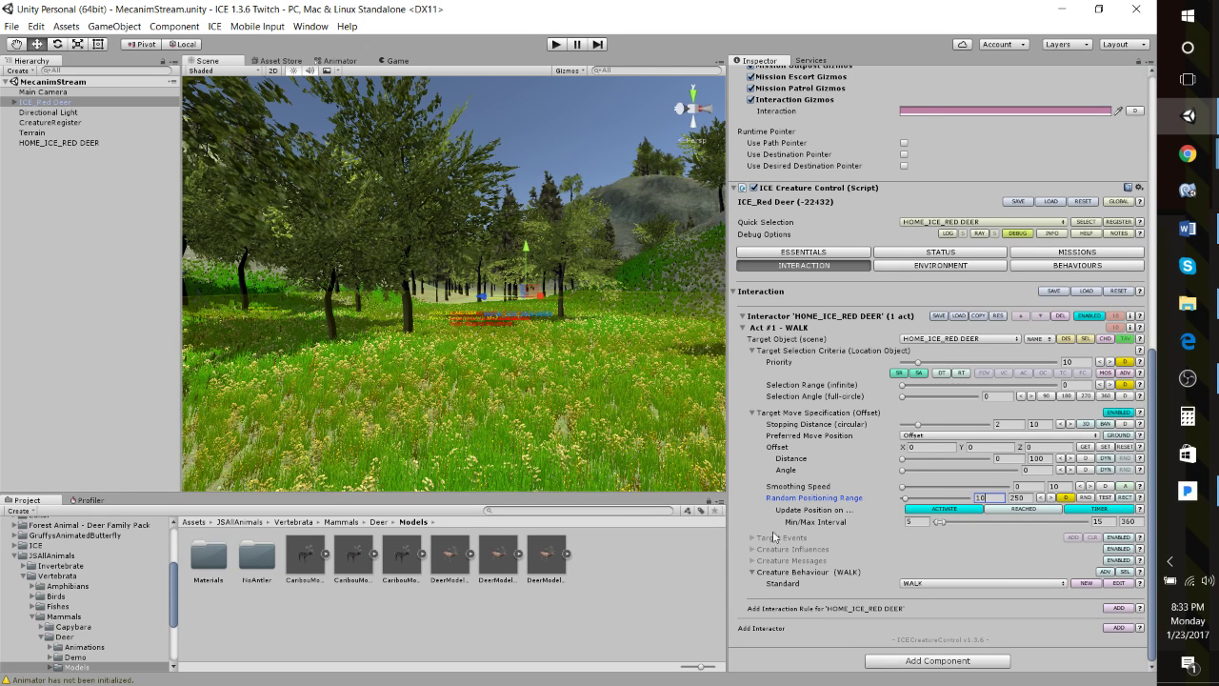
{"action": "left_click", "coordinate": [1125, 373]}
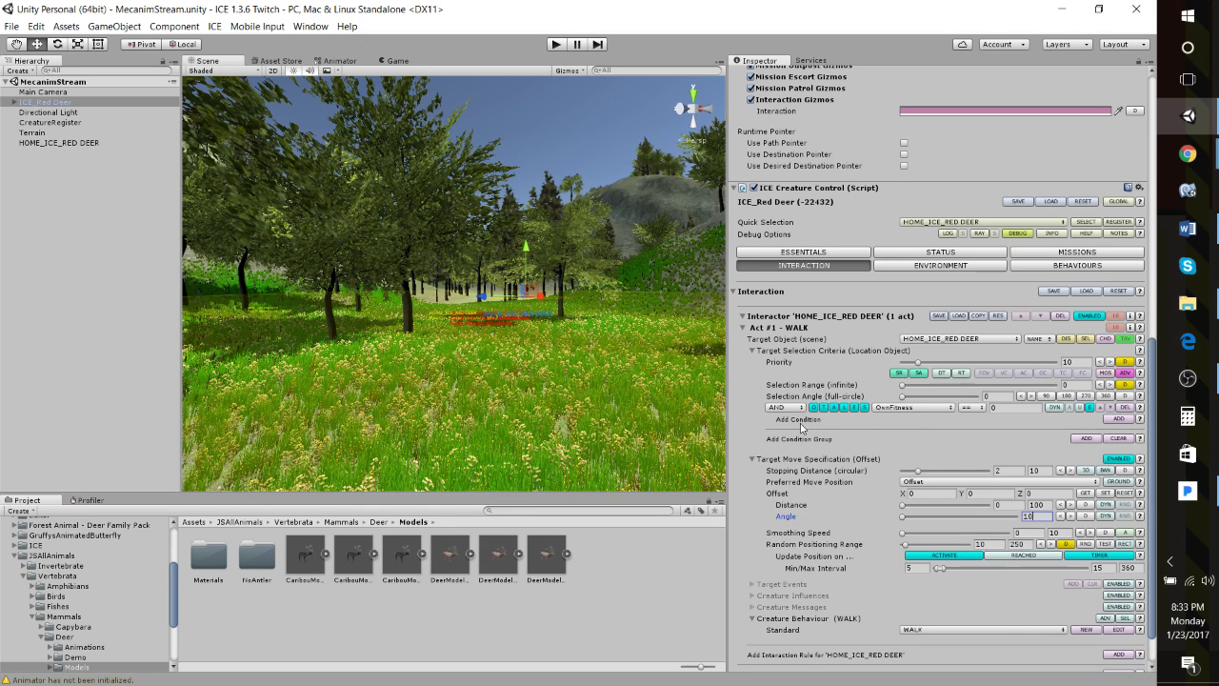
{"action": "left_click", "coordinate": [922, 412]}
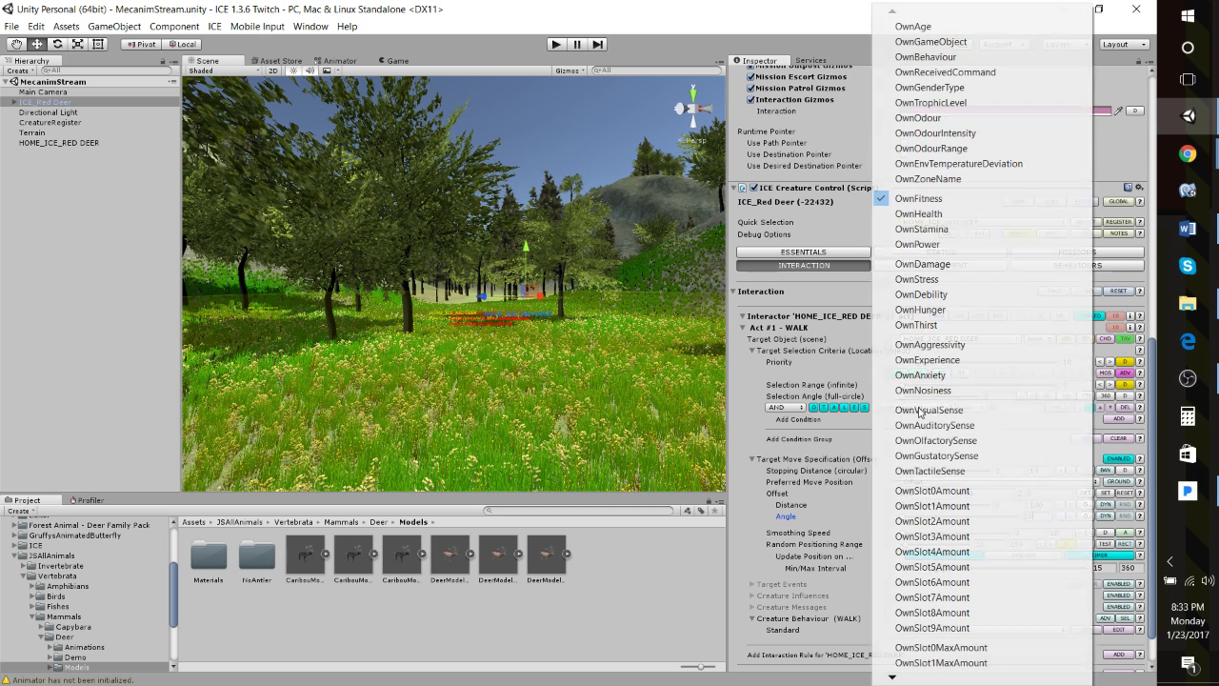
{"action": "left_click", "coordinate": [837, 432]}
{"action": "left_click", "coordinate": [913, 412]}
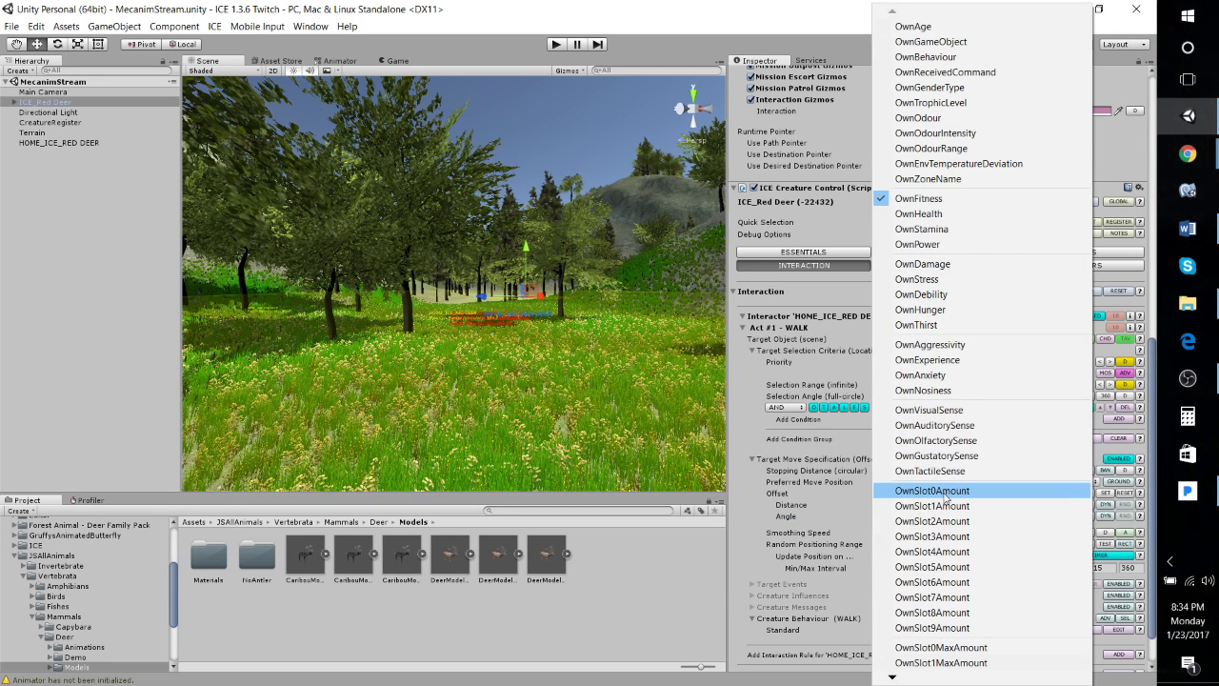
{"action": "key", "text": "Page_Down"}
{"action": "key", "text": "Down"}
{"action": "key", "text": "Down"}
{"action": "key", "text": "Down"}
{"action": "key", "text": "Down"}
{"action": "key", "text": "Down"}
{"action": "key", "text": "Down"}
{"action": "key", "text": "Down"}
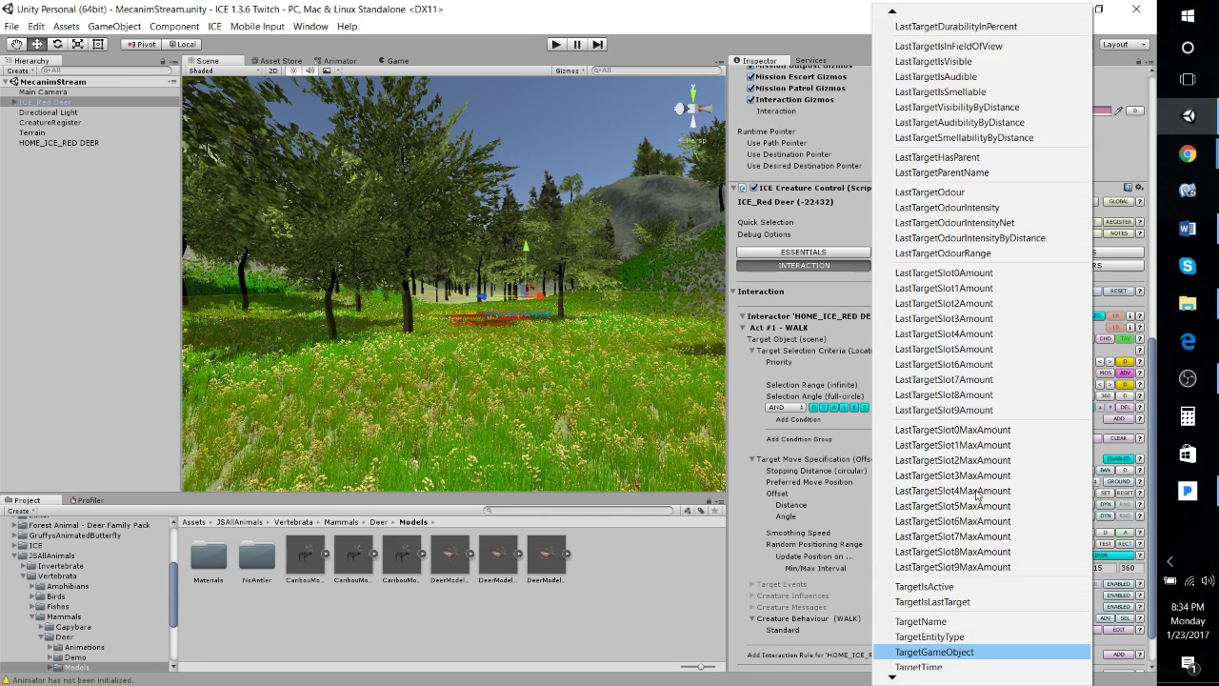
{"action": "key", "text": "Down"}
{"action": "key", "text": "Down"}
{"action": "key", "text": "Down"}
{"action": "key", "text": "Down"}
{"action": "key", "text": "Down"}
{"action": "key", "text": "Down"}
{"action": "key", "text": "Down"}
{"action": "key", "text": "Down"}
{"action": "key", "text": "Down"}
{"action": "key", "text": "Down"}
{"action": "key", "text": "Down"}
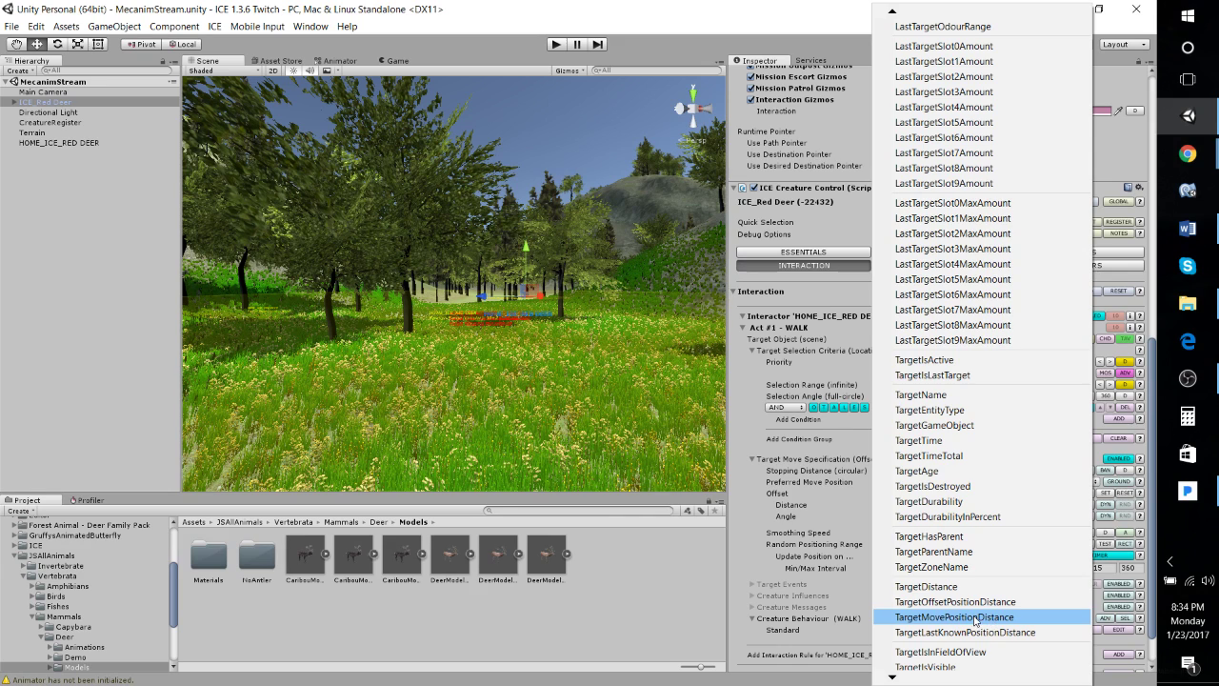
{"action": "left_click", "coordinate": [956, 618]}
Make Act #1's distance condition require a value less than or equal to 20.
{"action": "left_click", "coordinate": [976, 410]}
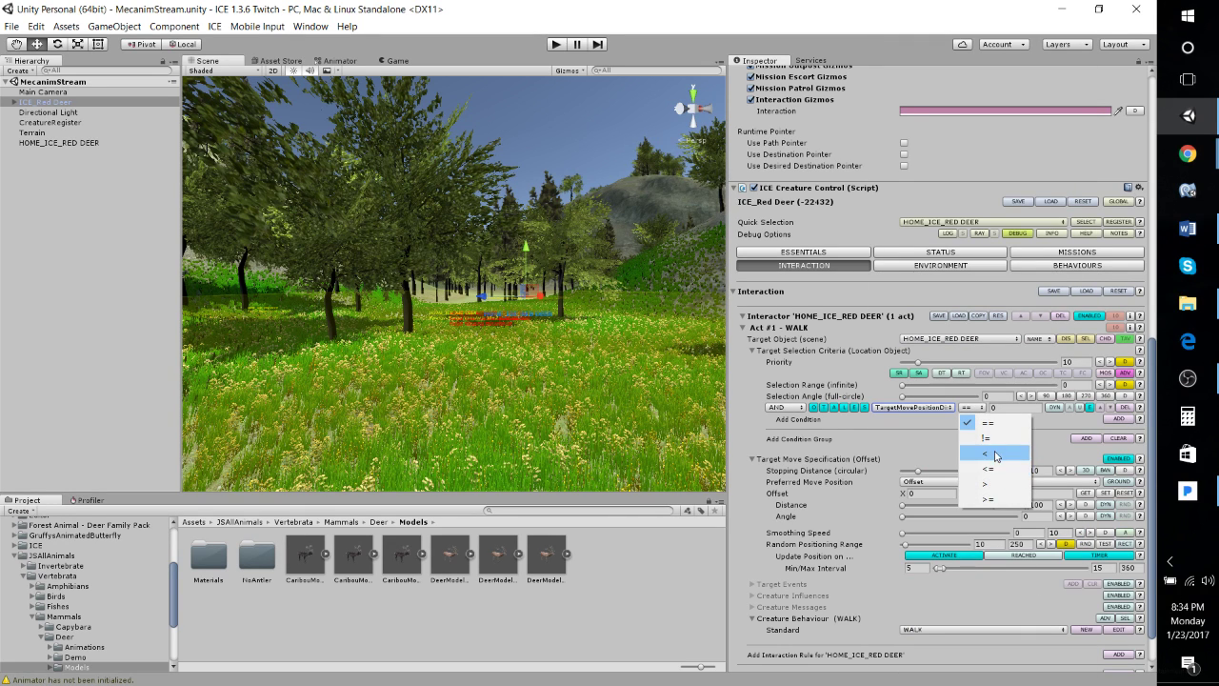
{"action": "left_click", "coordinate": [999, 470]}
{"action": "left_click", "coordinate": [1024, 407]}
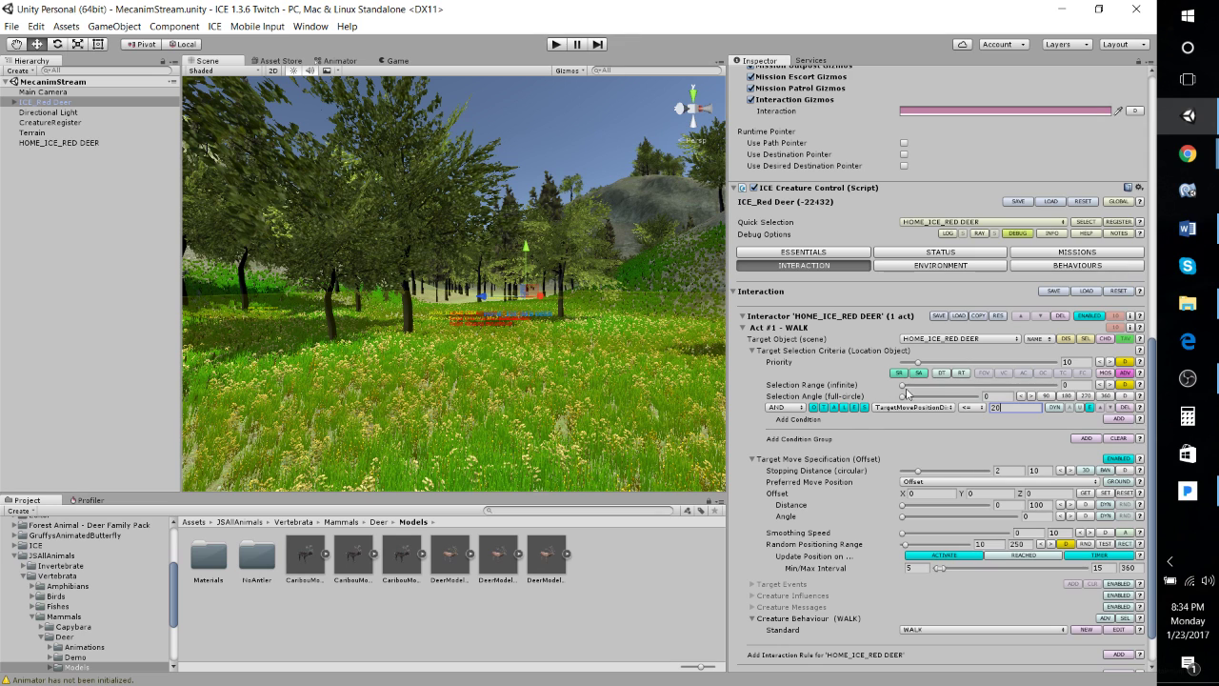
Add a second interaction rule for HOME_ICE_RED DEER and expand its target selection criteria.
{"action": "scroll", "coordinate": [906, 437], "scroll_direction": "down", "scroll_amount": 2}
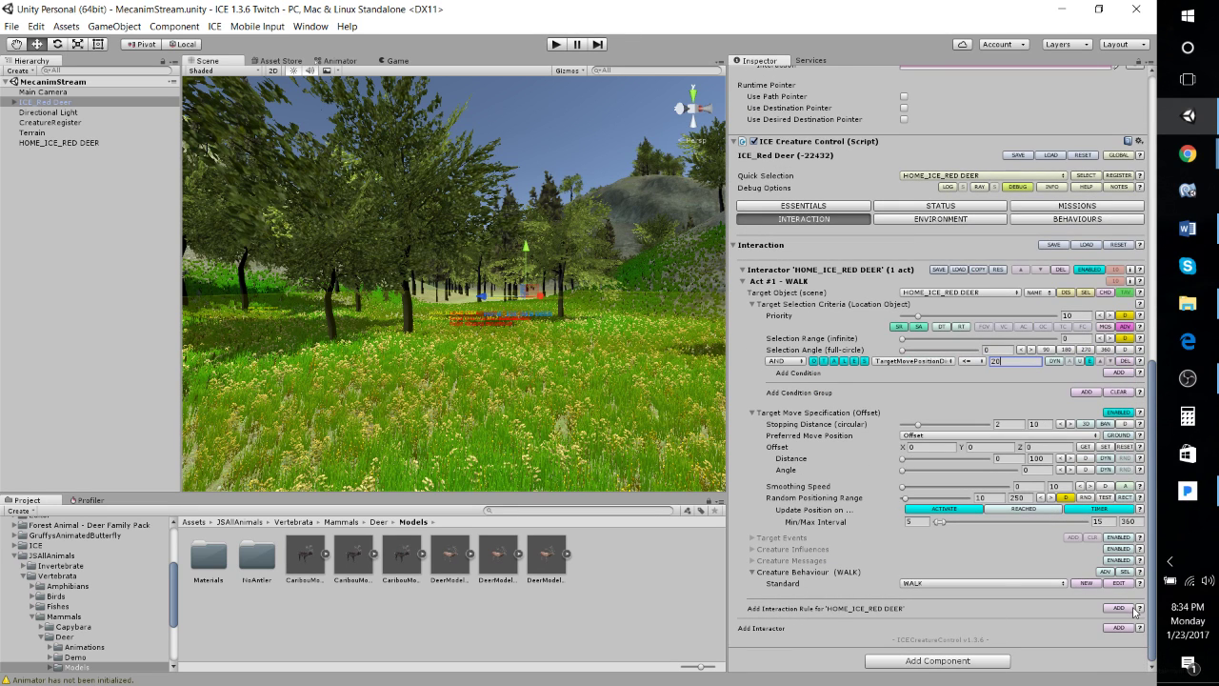
{"action": "left_click", "coordinate": [1121, 608]}
{"action": "scroll", "coordinate": [839, 502], "scroll_direction": "down", "scroll_amount": 4}
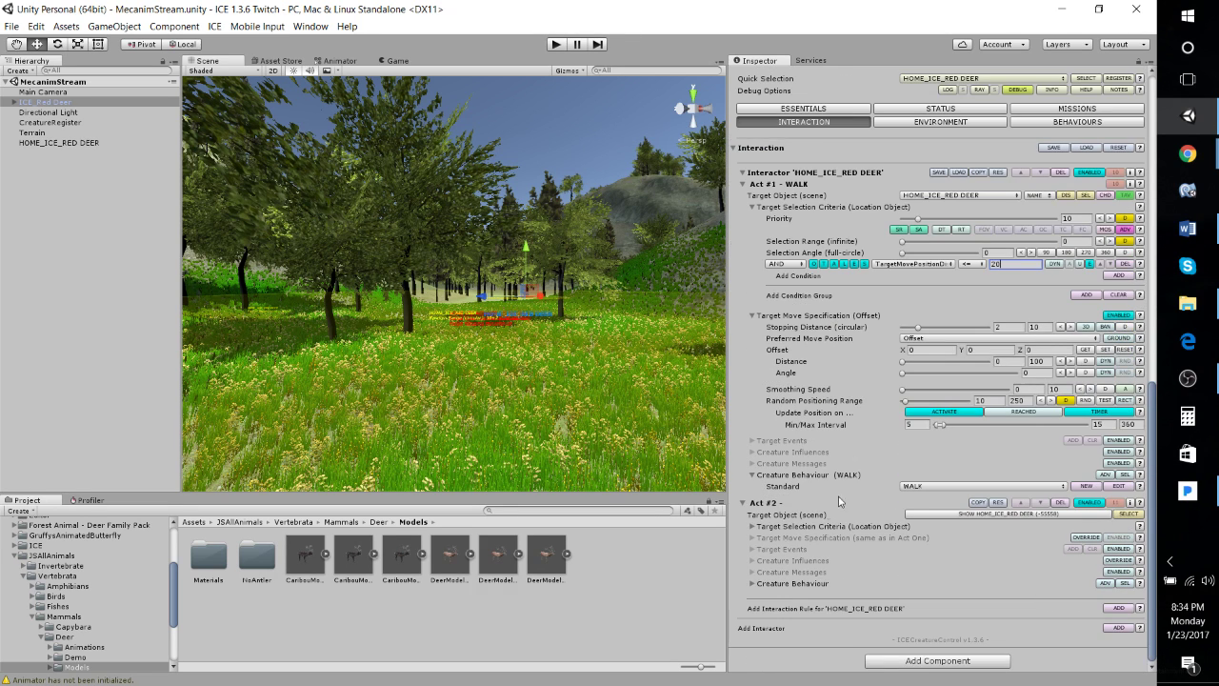
{"action": "left_click", "coordinate": [762, 530]}
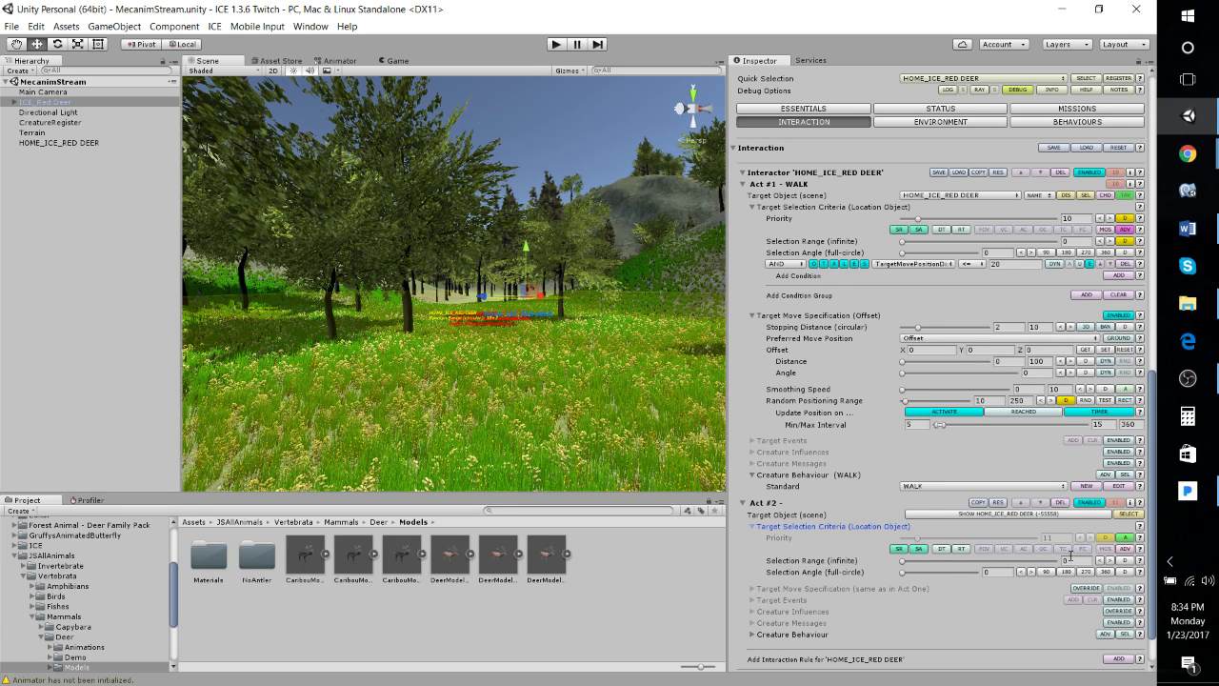
{"action": "left_click", "coordinate": [752, 528]}
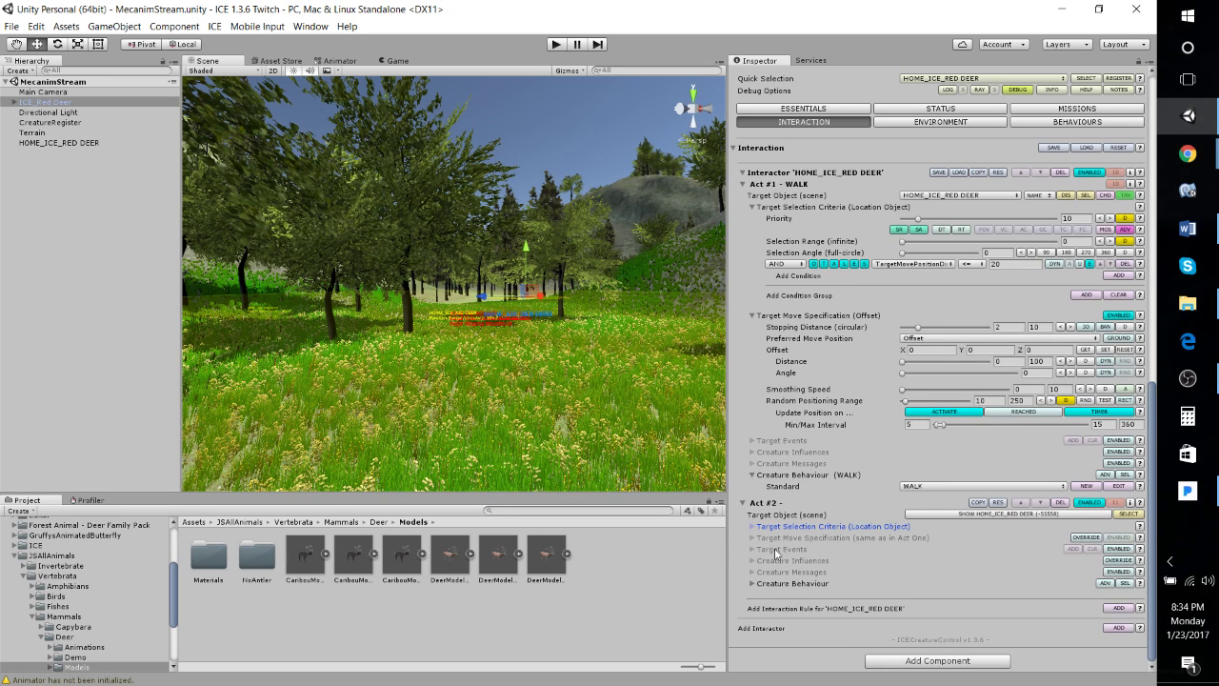
{"action": "left_click", "coordinate": [752, 527]}
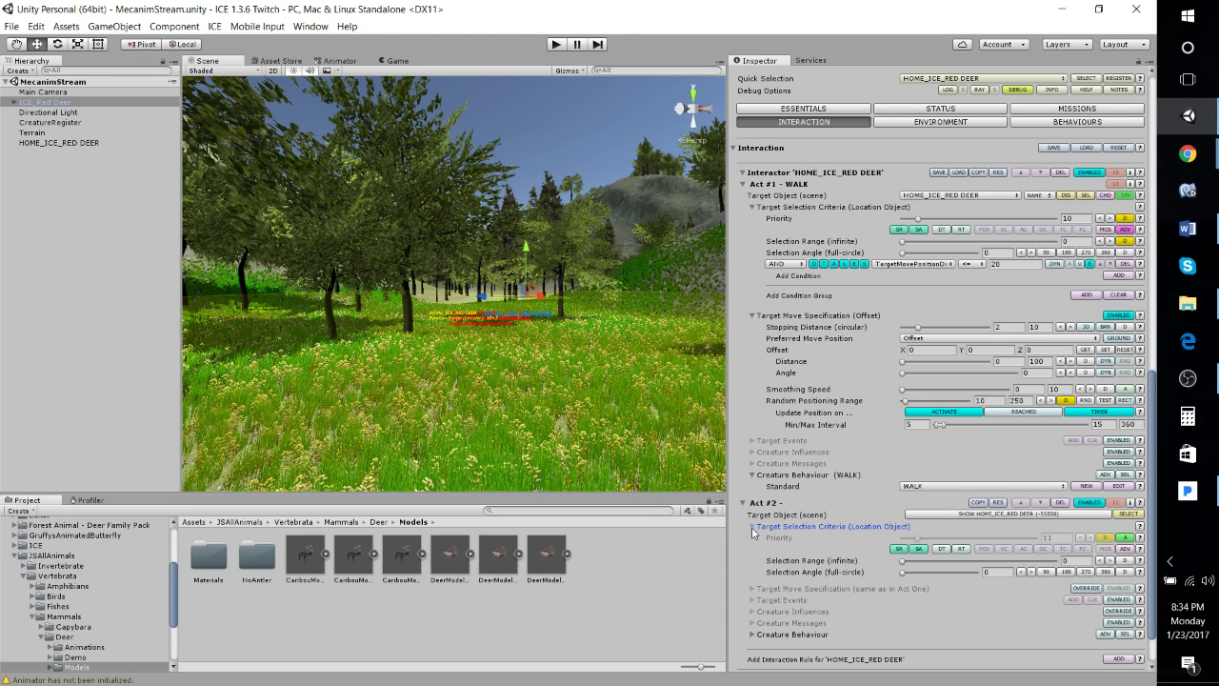
Assign RUN as the standard creature behaviour of Act #2.
{"action": "left_click", "coordinate": [752, 634]}
{"action": "scroll", "coordinate": [915, 595], "scroll_direction": "down", "scroll_amount": 3}
{"action": "left_click", "coordinate": [915, 584]}
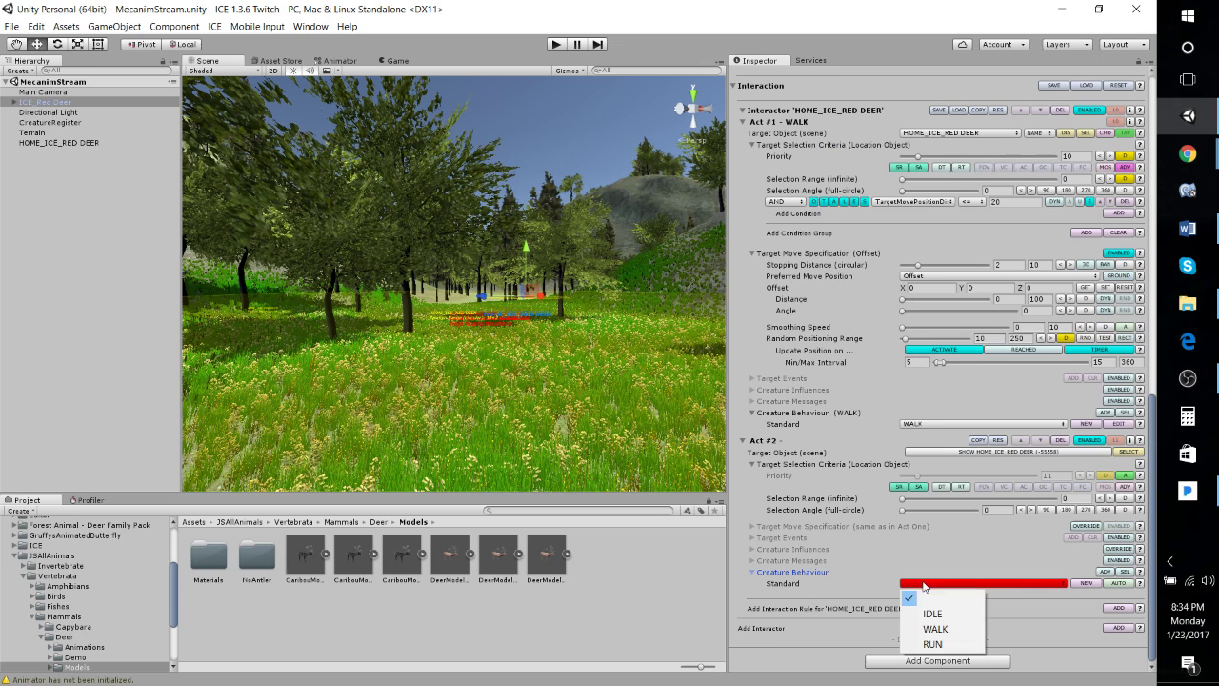
{"action": "left_click", "coordinate": [926, 643]}
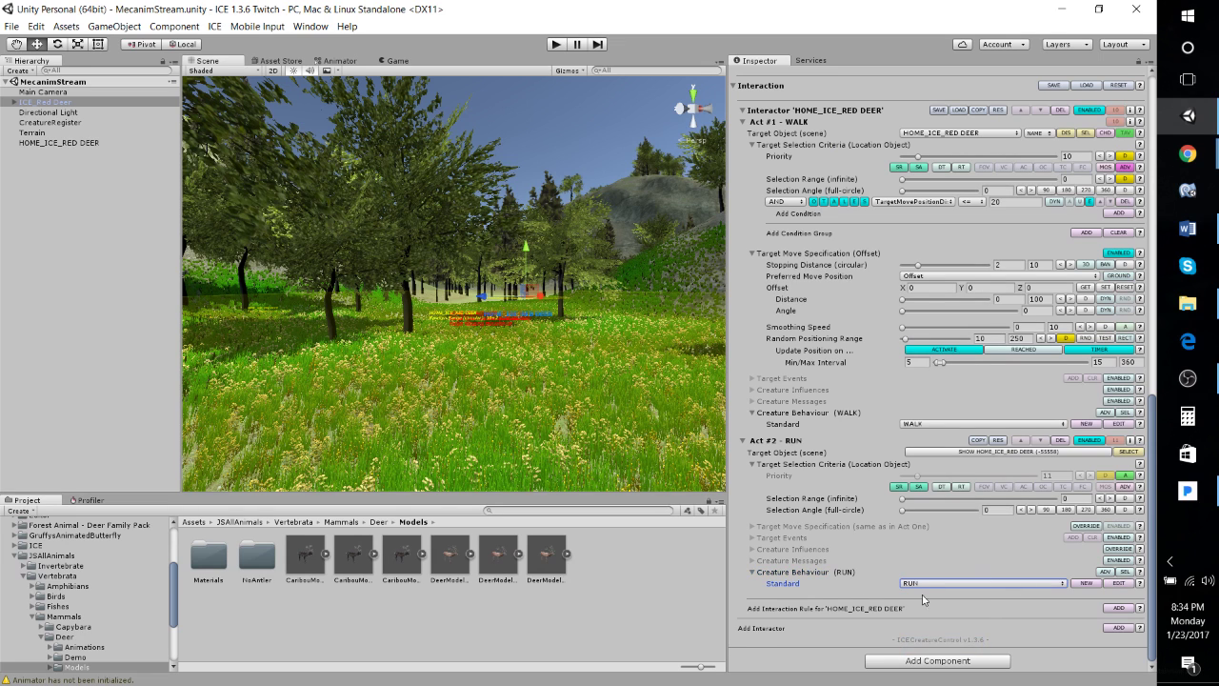
Add an advanced selection condition to Act #2 that evaluates TargetMovePositionDistance.
{"action": "left_click", "coordinate": [1125, 488]}
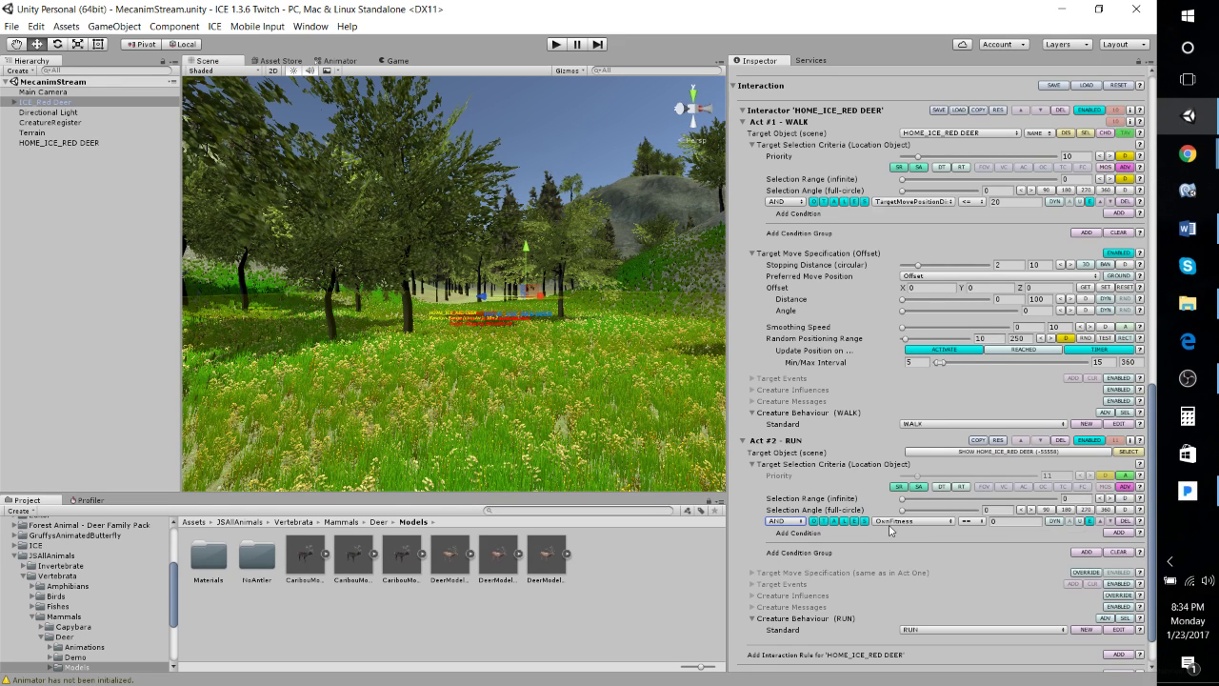
{"action": "left_click", "coordinate": [910, 521]}
{"action": "scroll", "coordinate": [890, 529], "scroll_direction": "down", "scroll_amount": 15}
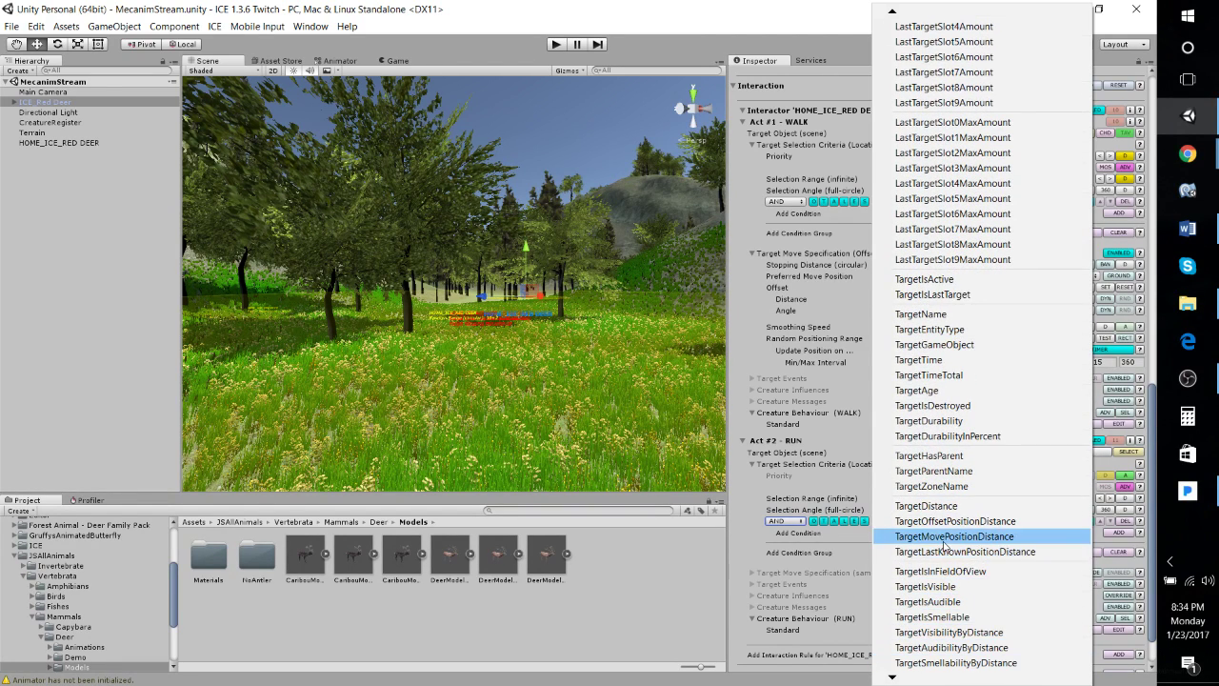
{"action": "left_click", "coordinate": [905, 536]}
Make Act #2's distance condition require a value greater than 20.
{"action": "left_click", "coordinate": [985, 522]}
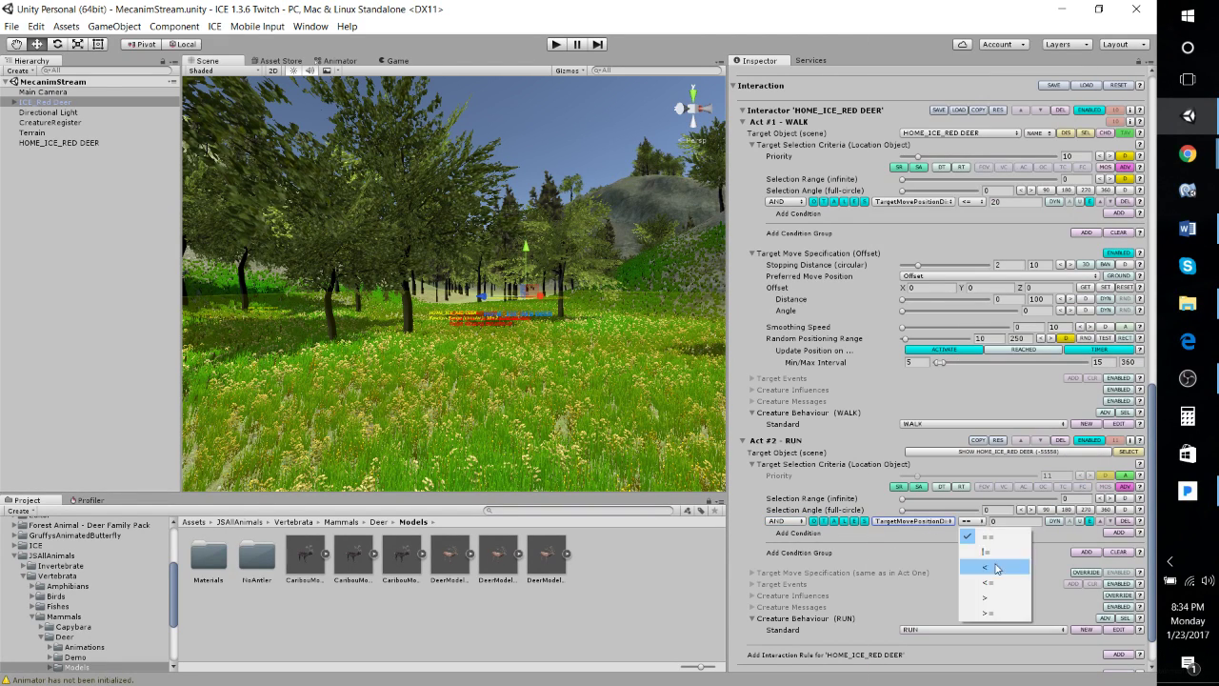
{"action": "left_click", "coordinate": [988, 614]}
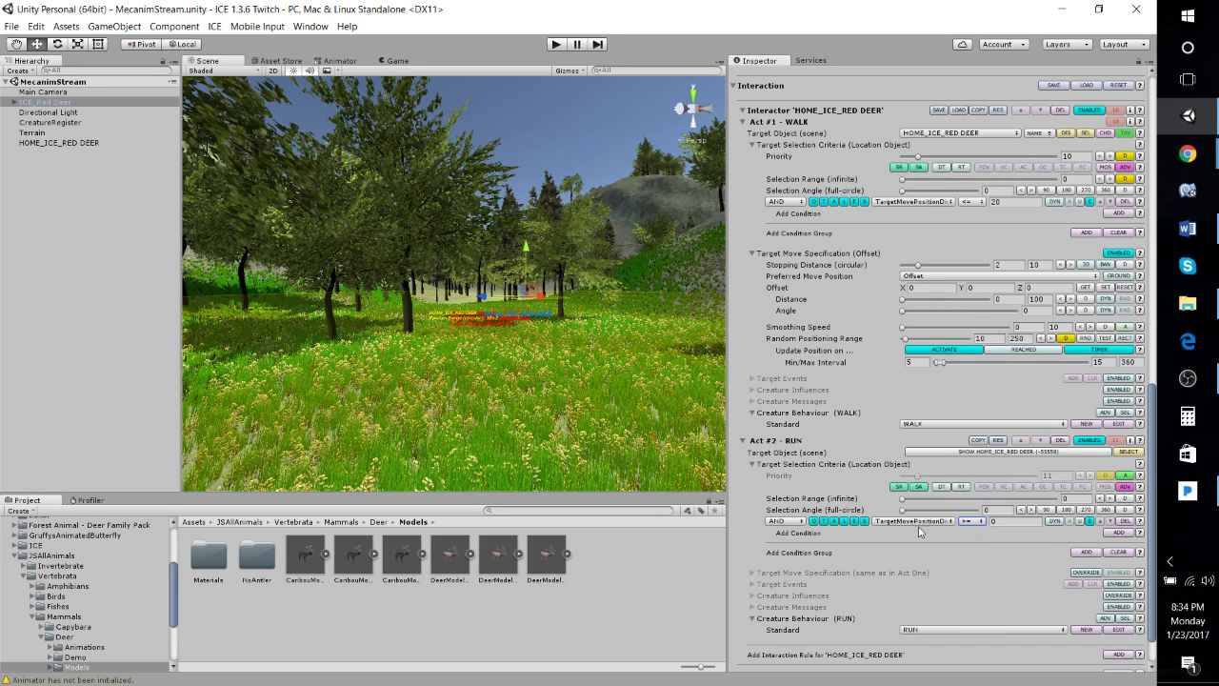
{"action": "left_click", "coordinate": [1012, 521]}
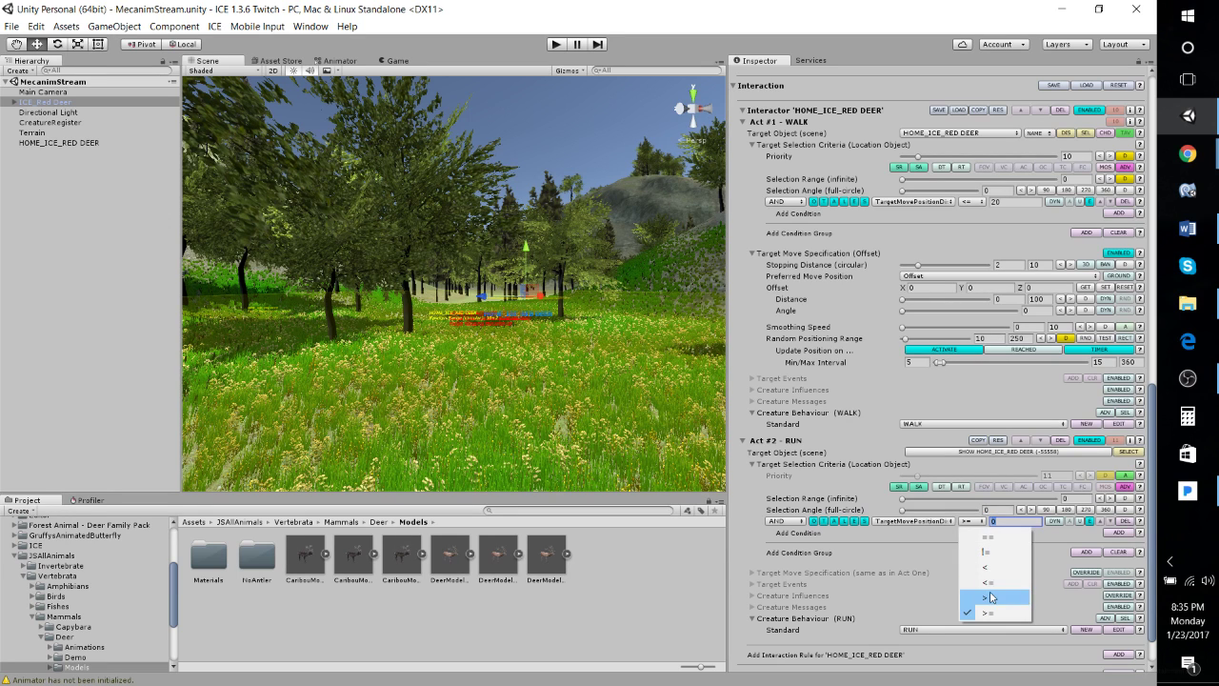
{"action": "left_click", "coordinate": [987, 597]}
{"action": "left_click", "coordinate": [1017, 522]}
{"action": "type", "text": "20"}
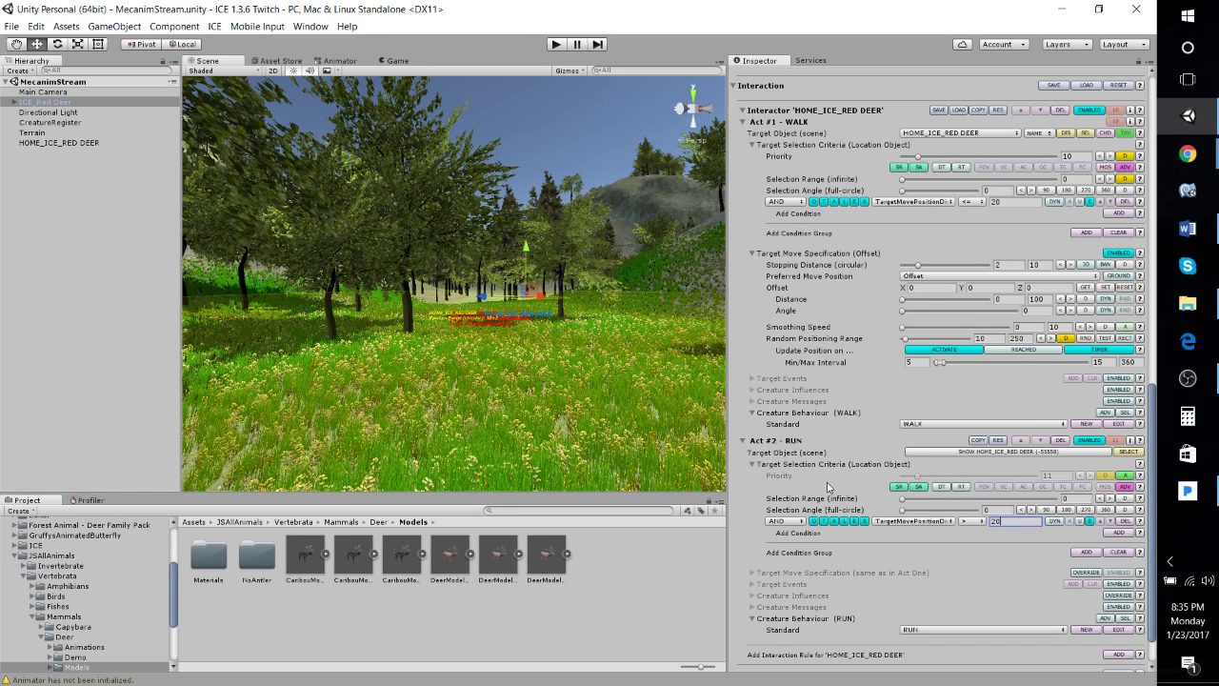
Collapse the settings of Act #2 and Act #1 in the HOME_ICE_RED DEER interactor.
{"action": "scroll", "coordinate": [835, 484], "scroll_direction": "up", "scroll_amount": 2}
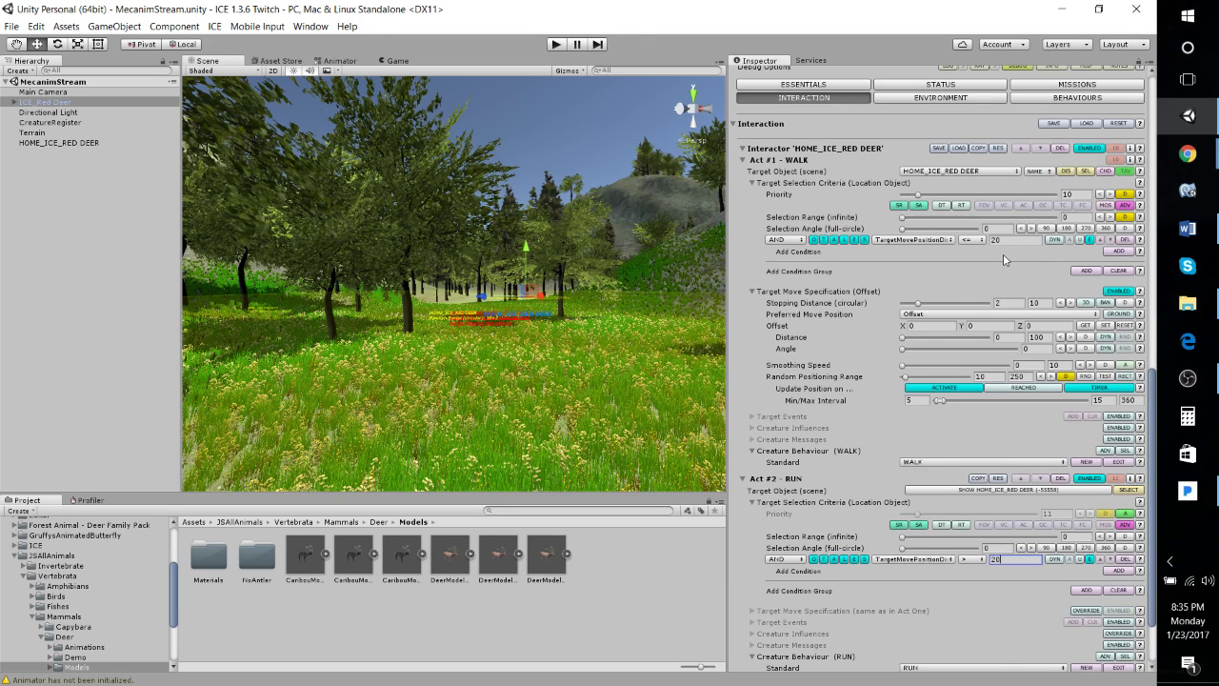
{"action": "left_click", "coordinate": [743, 479]}
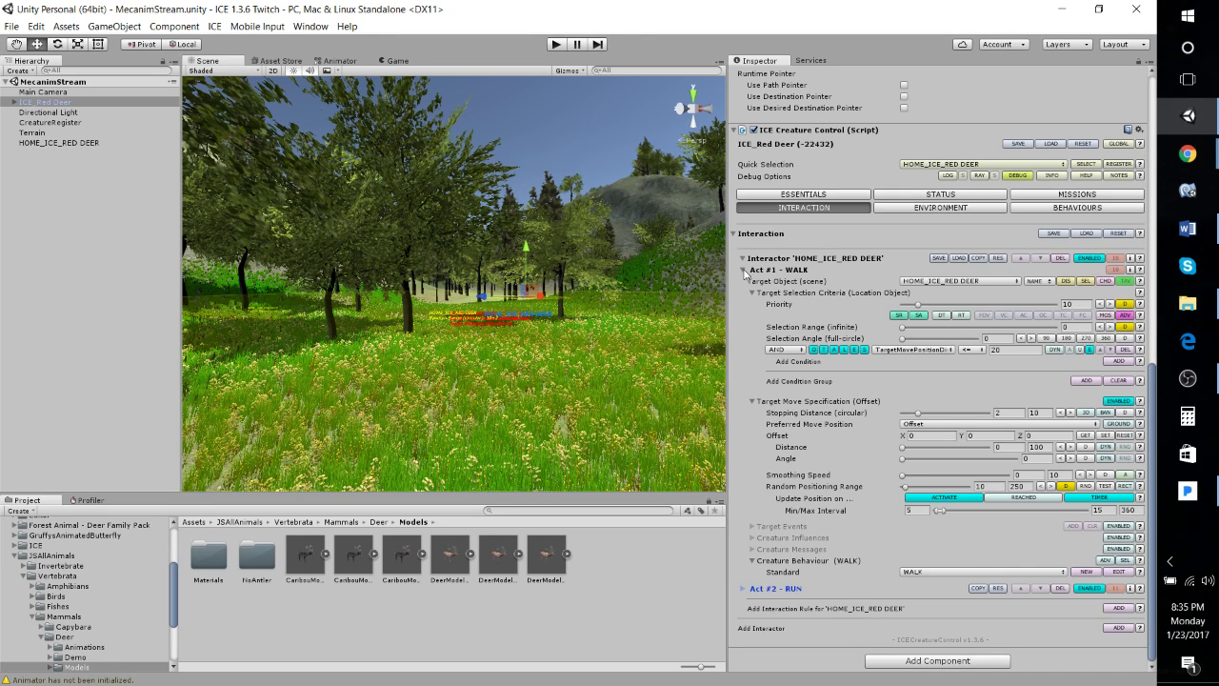
{"action": "scroll", "coordinate": [749, 281], "scroll_direction": "up", "scroll_amount": 10}
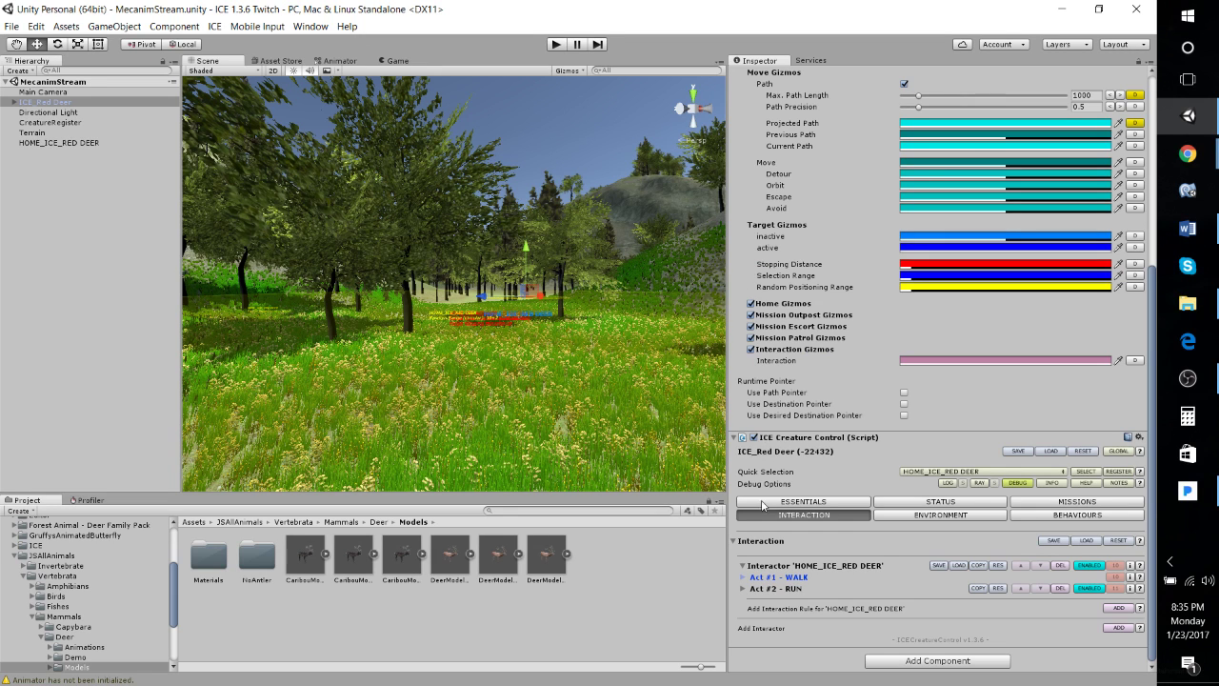
Review the selection criteria, move specification and behaviours of Act #1 and Act #2 in the HOME_ICE_RED DEER interactor, and collapse both.
{"action": "left_click", "coordinate": [744, 588]}
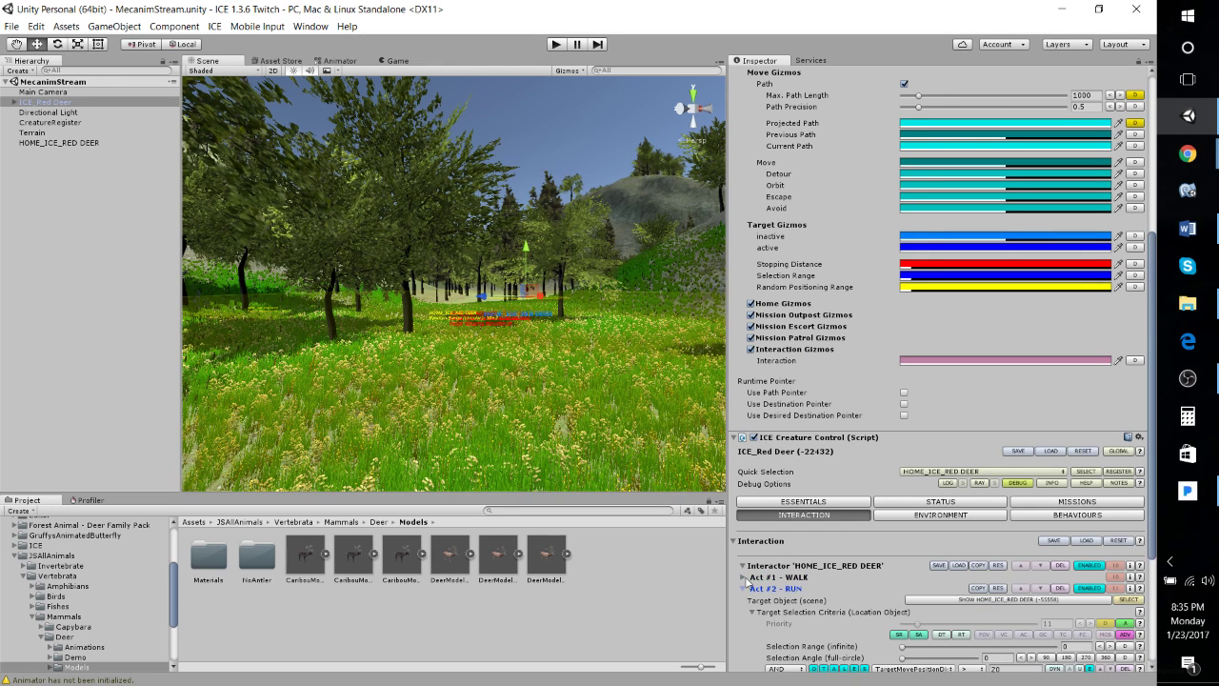
{"action": "left_click", "coordinate": [743, 577]}
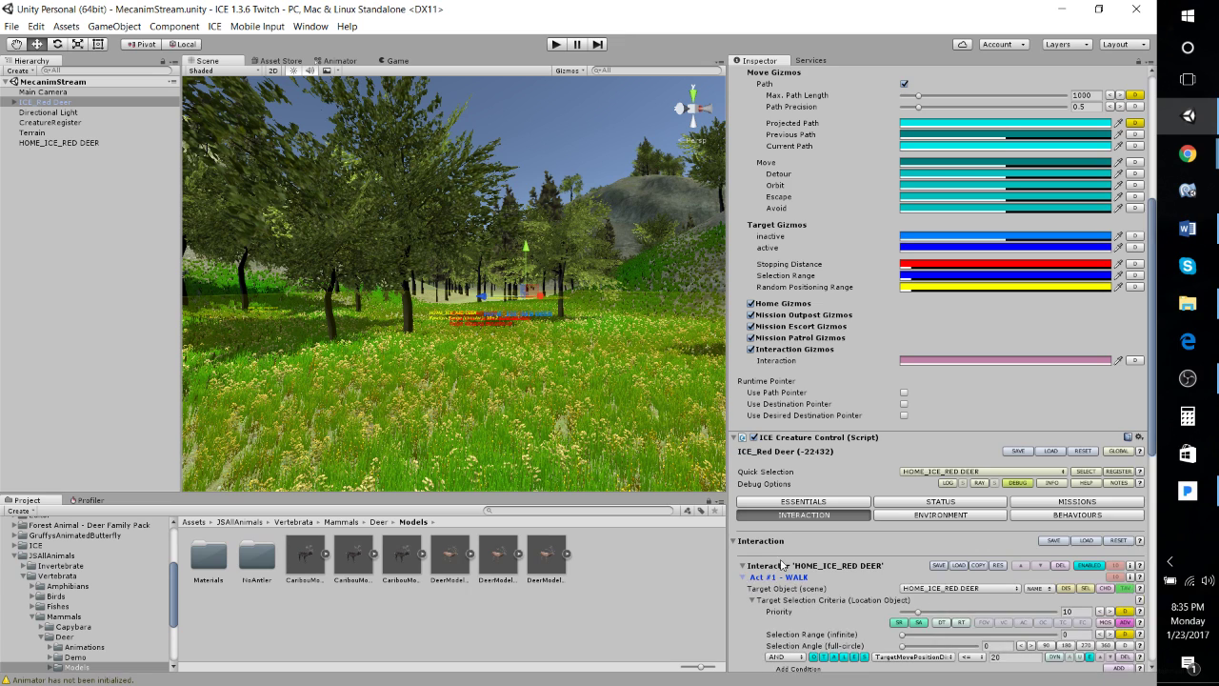
{"action": "scroll", "coordinate": [1026, 489], "scroll_direction": "down", "scroll_amount": 5}
{"action": "scroll", "coordinate": [1026, 489], "scroll_direction": "down", "scroll_amount": 5}
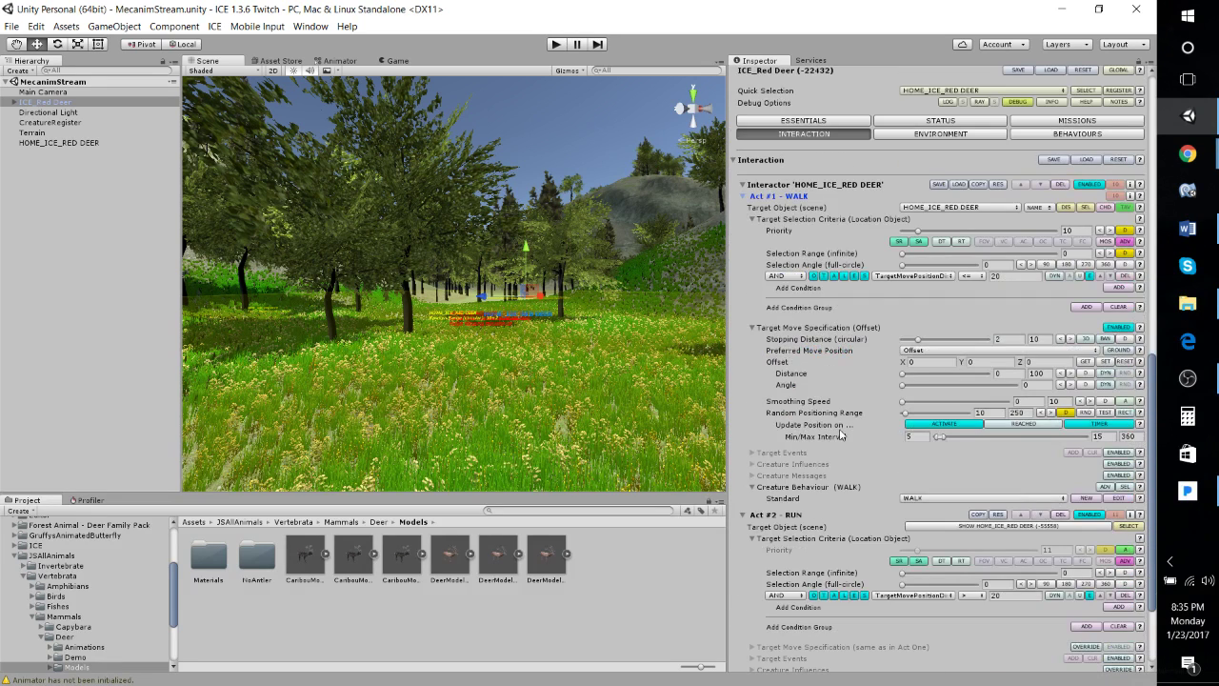
{"action": "scroll", "coordinate": [845, 441], "scroll_direction": "down", "scroll_amount": 3}
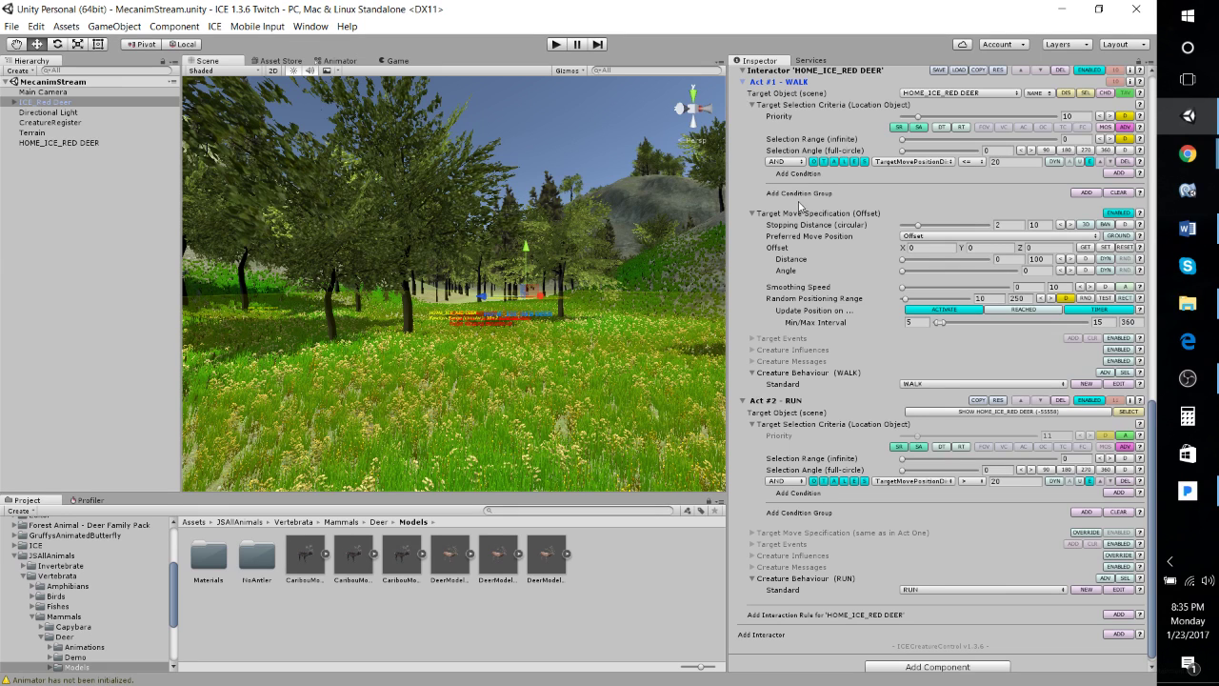
{"action": "left_click", "coordinate": [748, 400]}
{"action": "left_click", "coordinate": [747, 271]}
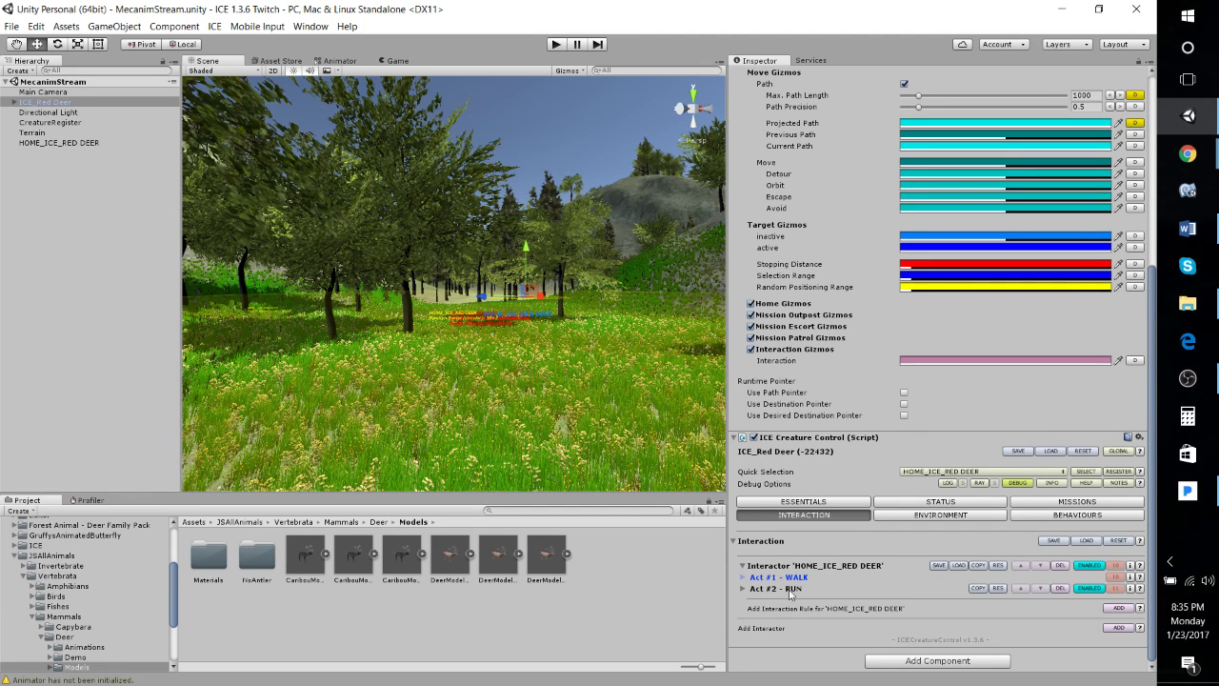
Enable the Home Location's target selection criteria in the creature's Essentials settings and return to its Interaction settings.
{"action": "scroll", "coordinate": [957, 416], "scroll_direction": "up", "scroll_amount": 8}
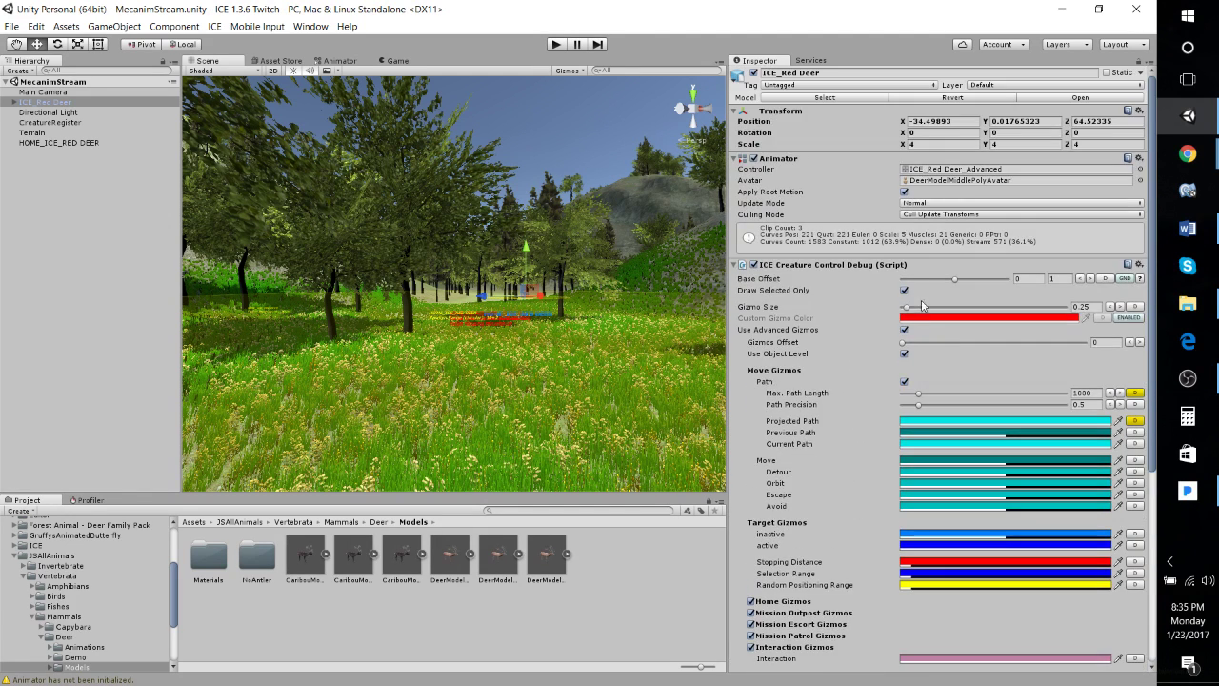
{"action": "scroll", "coordinate": [822, 426], "scroll_direction": "down", "scroll_amount": 8}
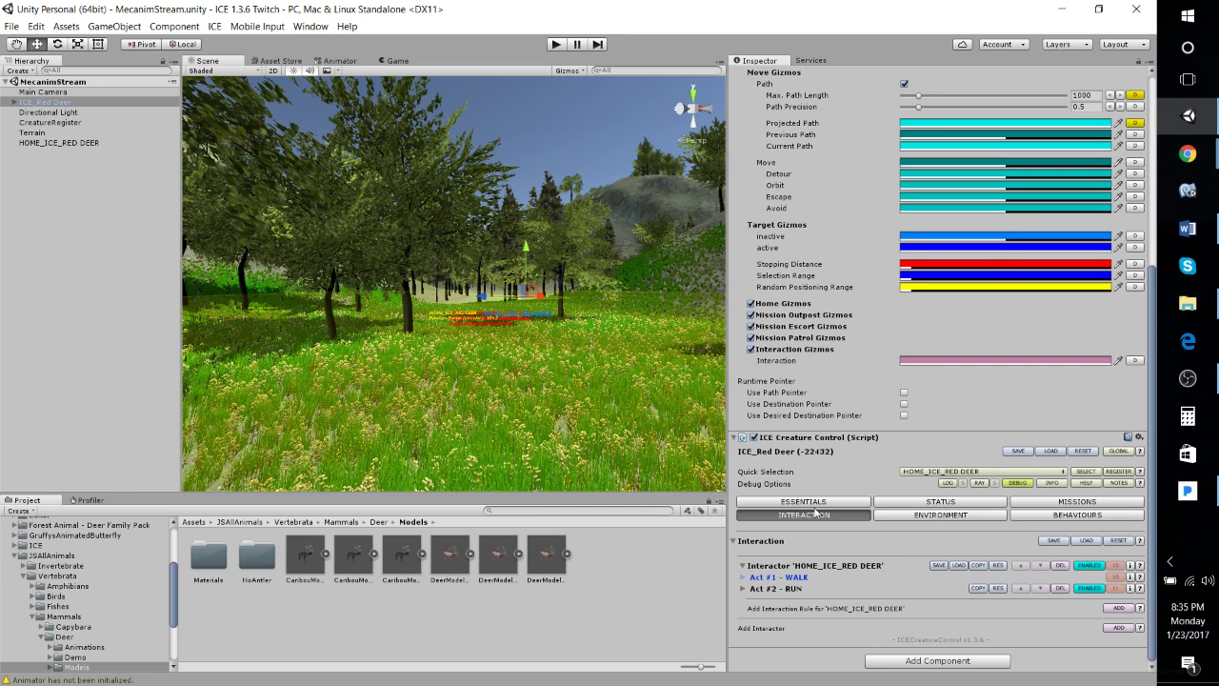
{"action": "scroll", "coordinate": [800, 533], "scroll_direction": "up", "scroll_amount": 3}
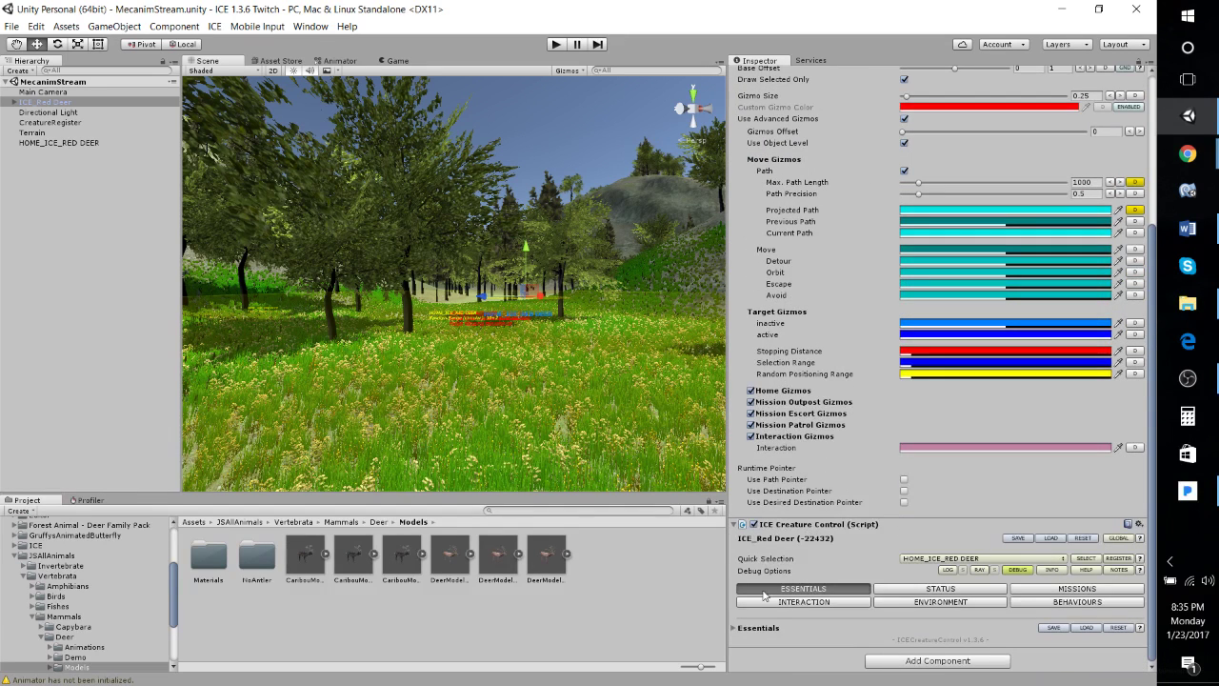
{"action": "left_click", "coordinate": [741, 630]}
{"action": "scroll", "coordinate": [748, 590], "scroll_direction": "down", "scroll_amount": 3}
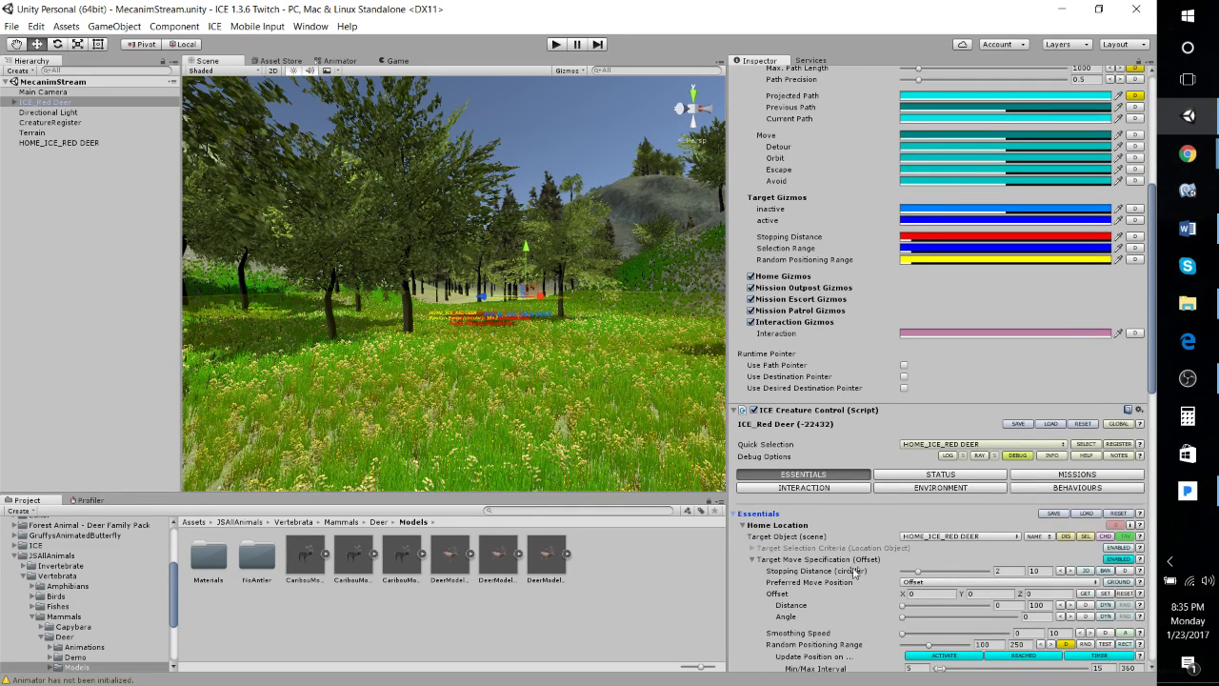
{"action": "left_click", "coordinate": [750, 549]}
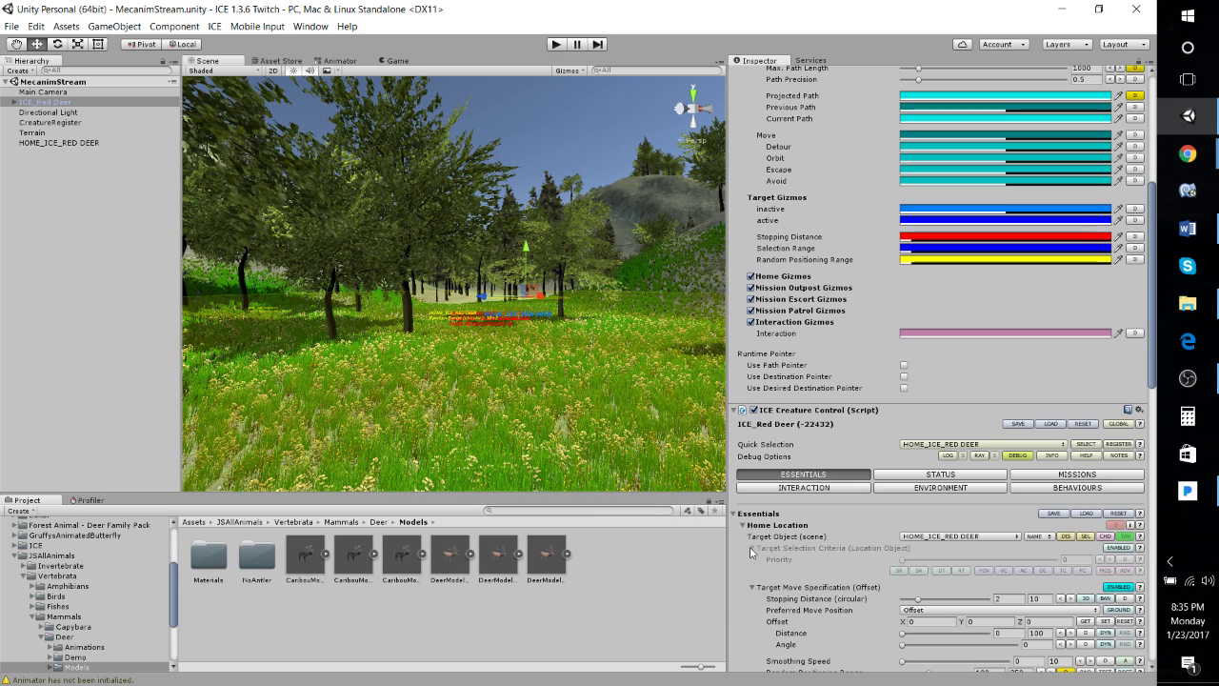
{"action": "left_click", "coordinate": [1118, 547]}
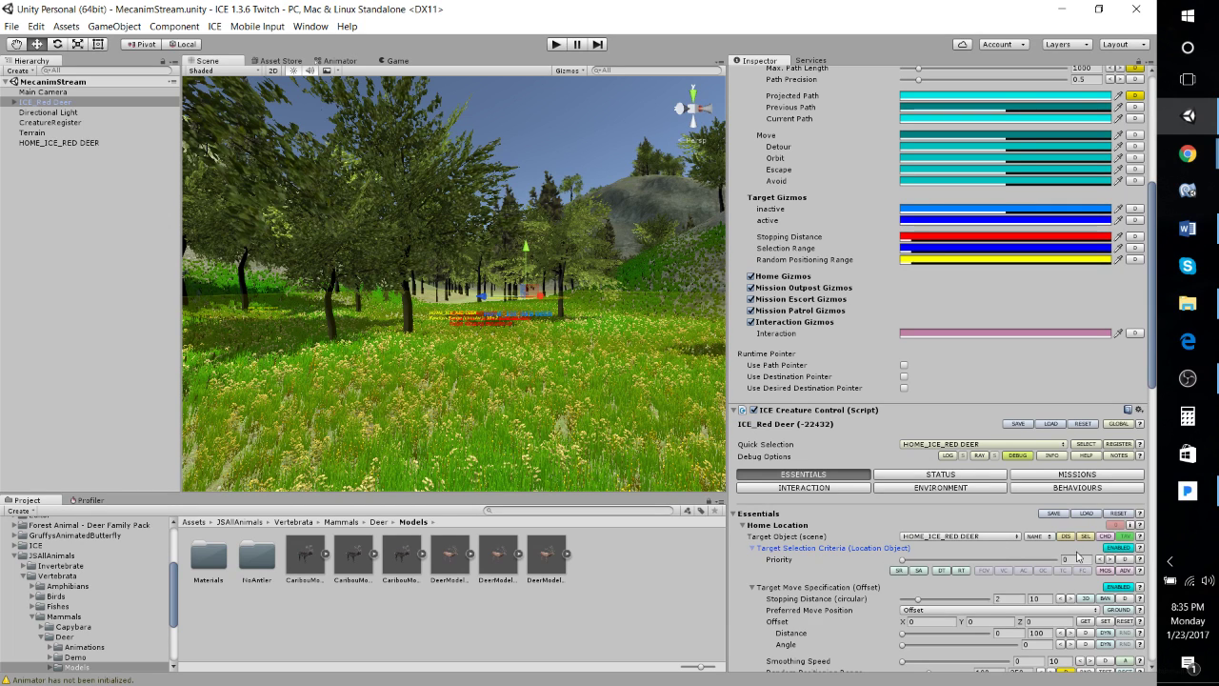
{"action": "left_click", "coordinate": [741, 514]}
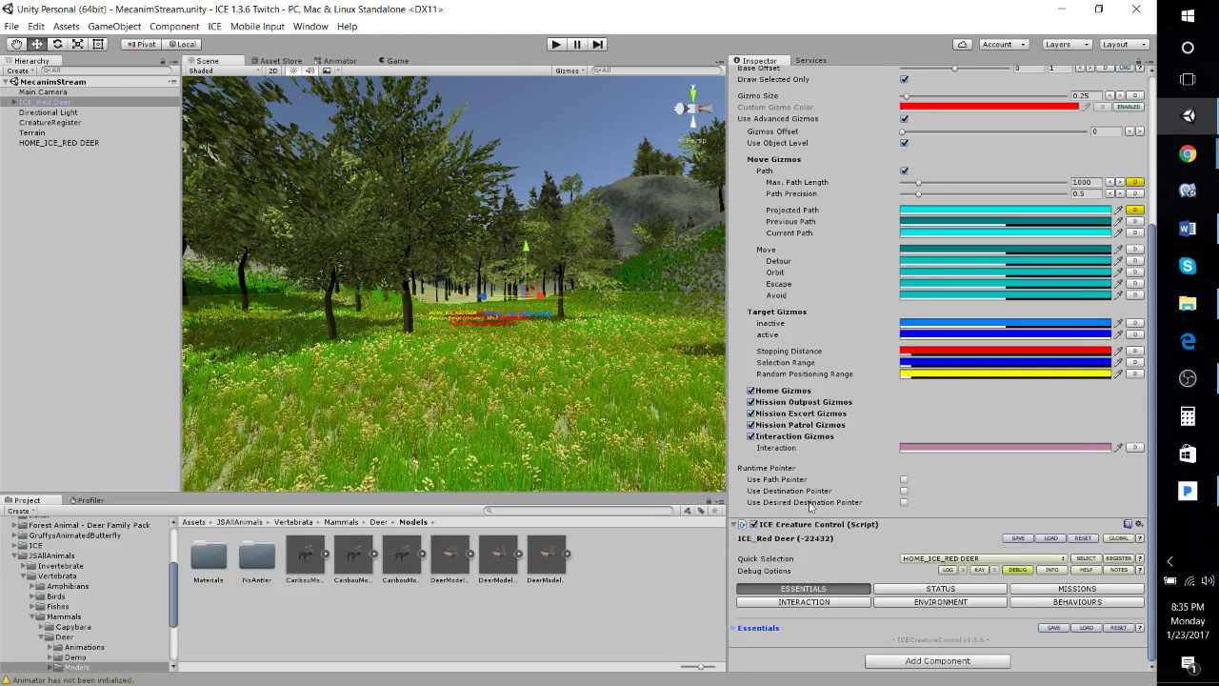
{"action": "left_click", "coordinate": [804, 602]}
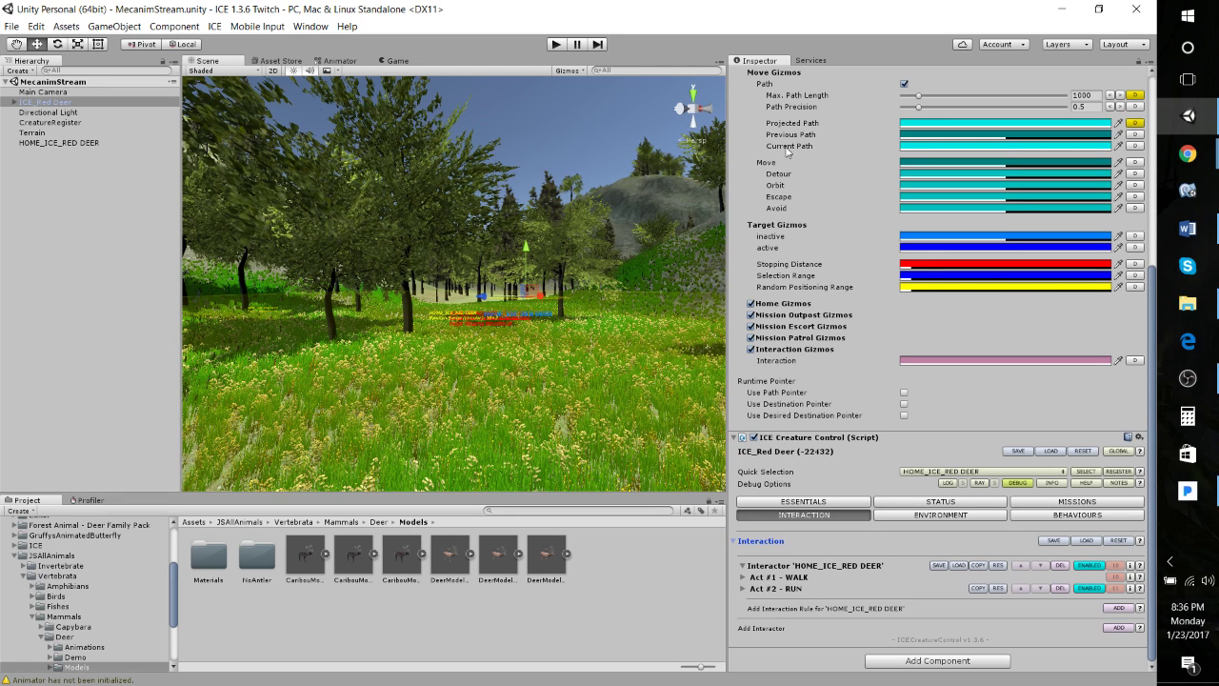
Run the scene and pause it to examine the deer's movement around its home target in the Scene view.
{"action": "left_click", "coordinate": [554, 45]}
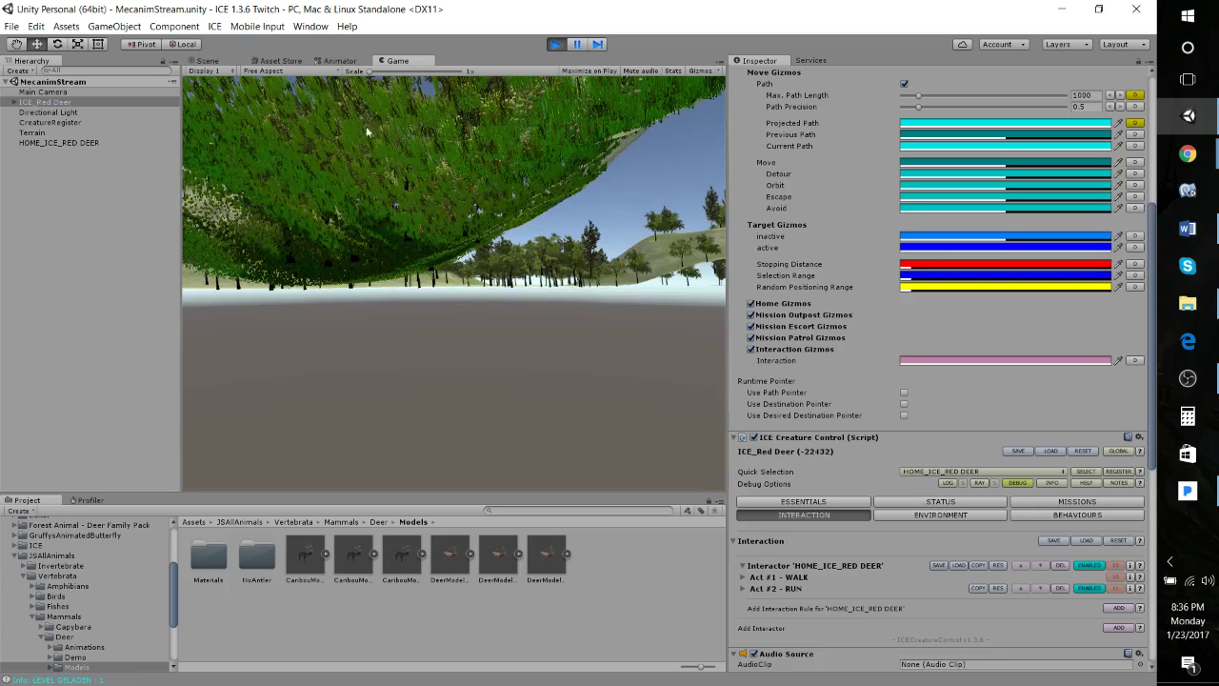
{"action": "left_click", "coordinate": [209, 60]}
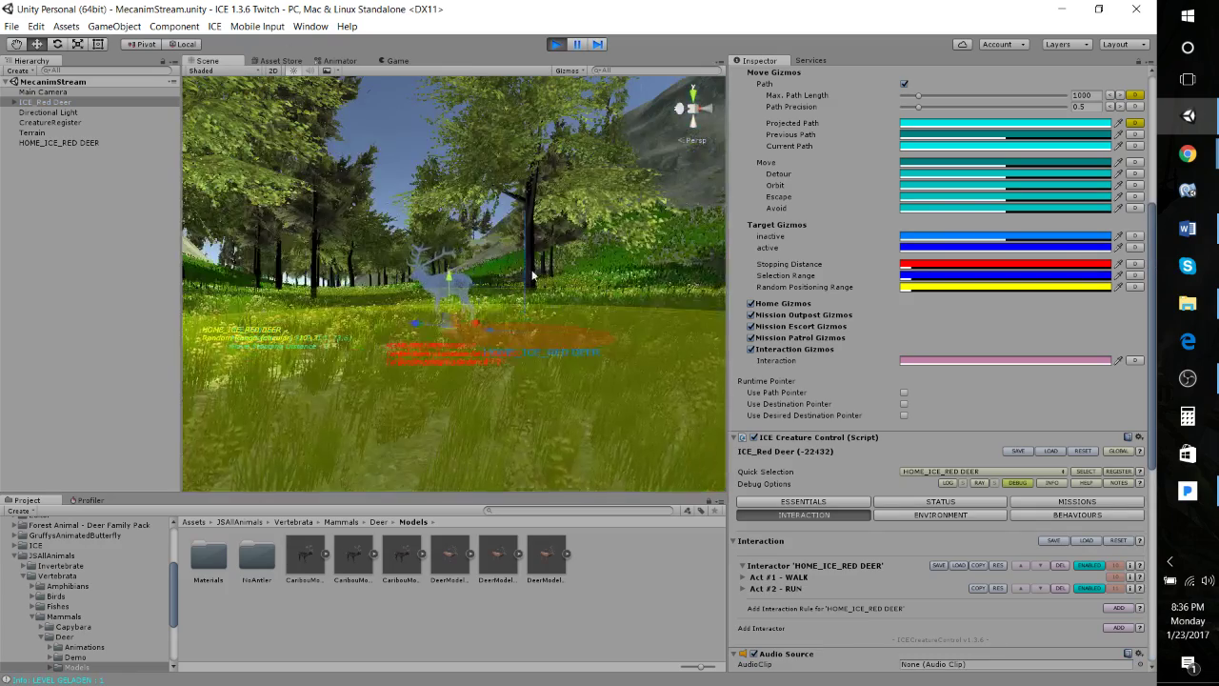
{"action": "right_click_drag", "start_coordinate": [505, 256], "coordinate": [457, 343]}
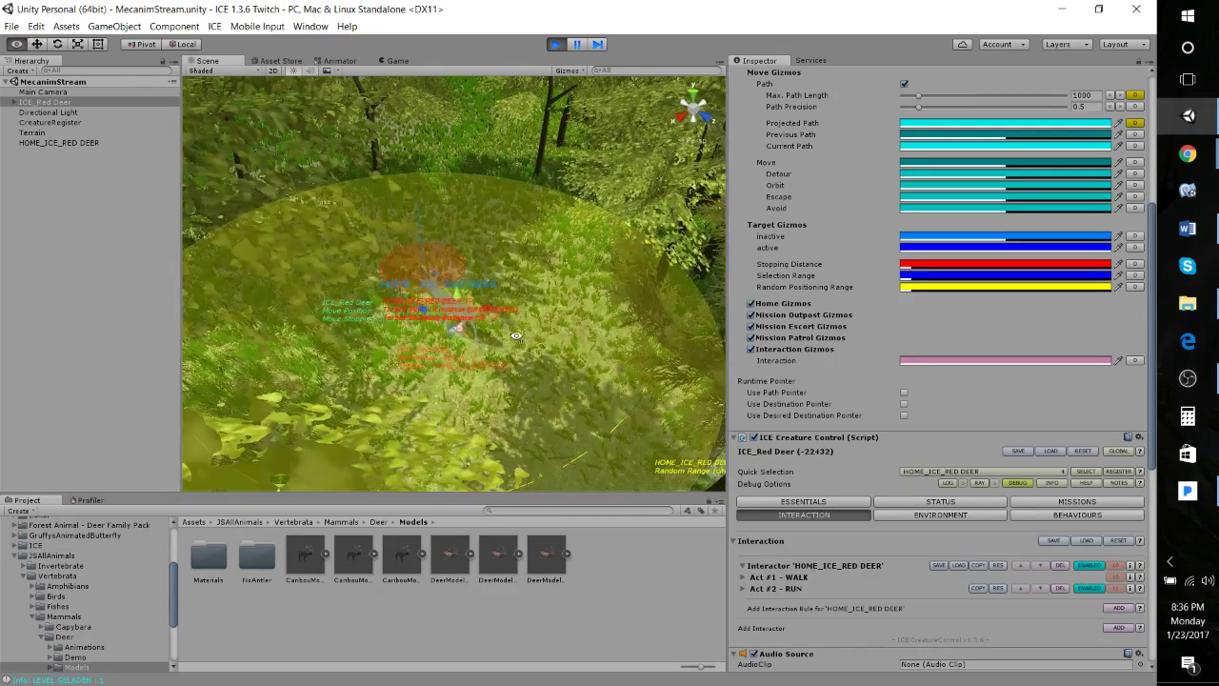
{"action": "left_click", "coordinate": [575, 44]}
{"action": "right_click_drag", "start_coordinate": [400, 286], "coordinate": [369, 312]}
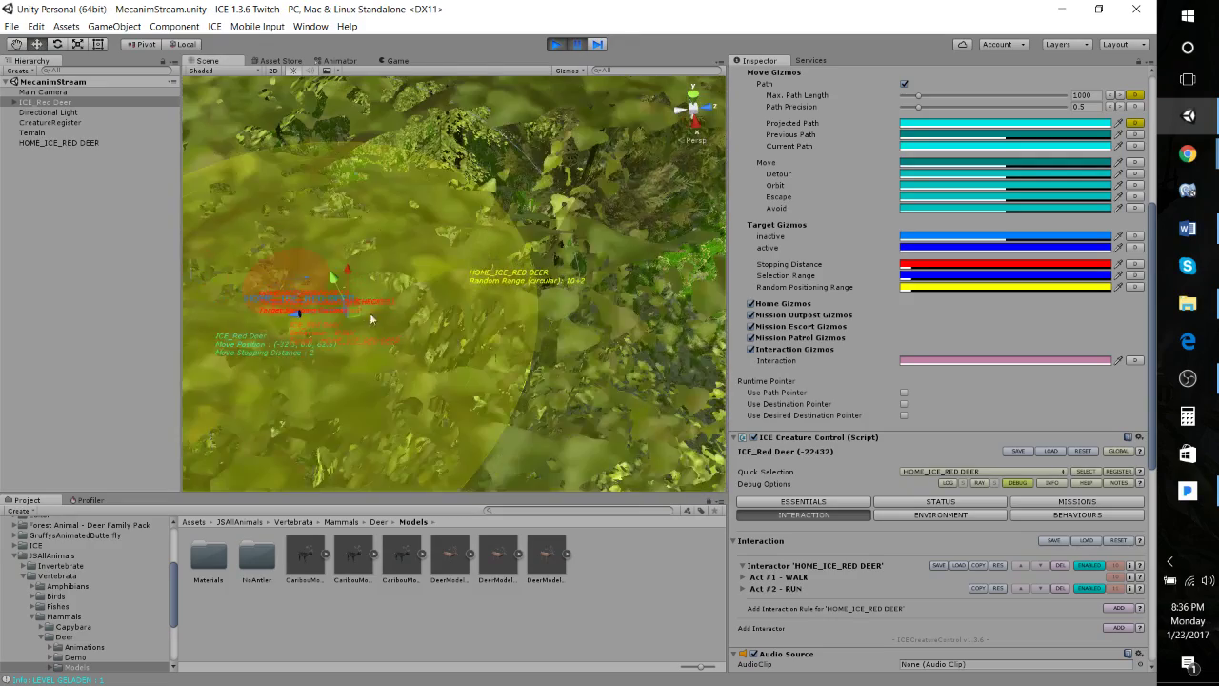
{"action": "right_click_drag", "start_coordinate": [671, 229], "coordinate": [443, 307]}
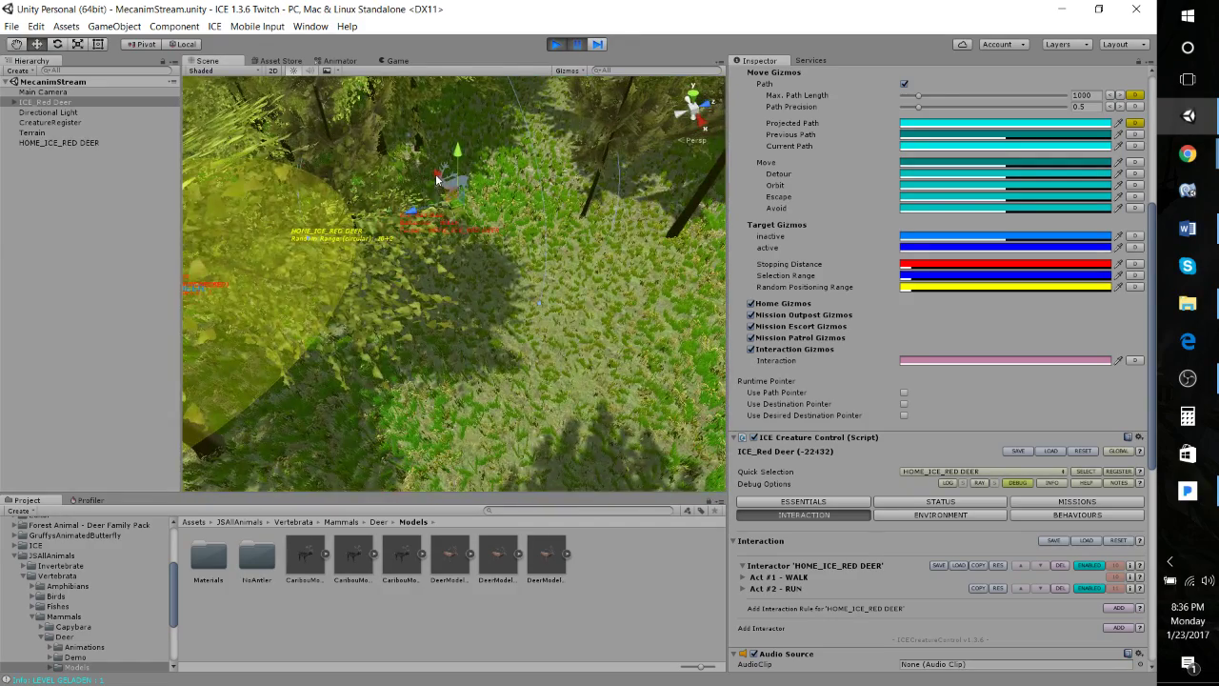
{"action": "left_click_drag", "start_coordinate": [436, 178], "coordinate": [553, 239]}
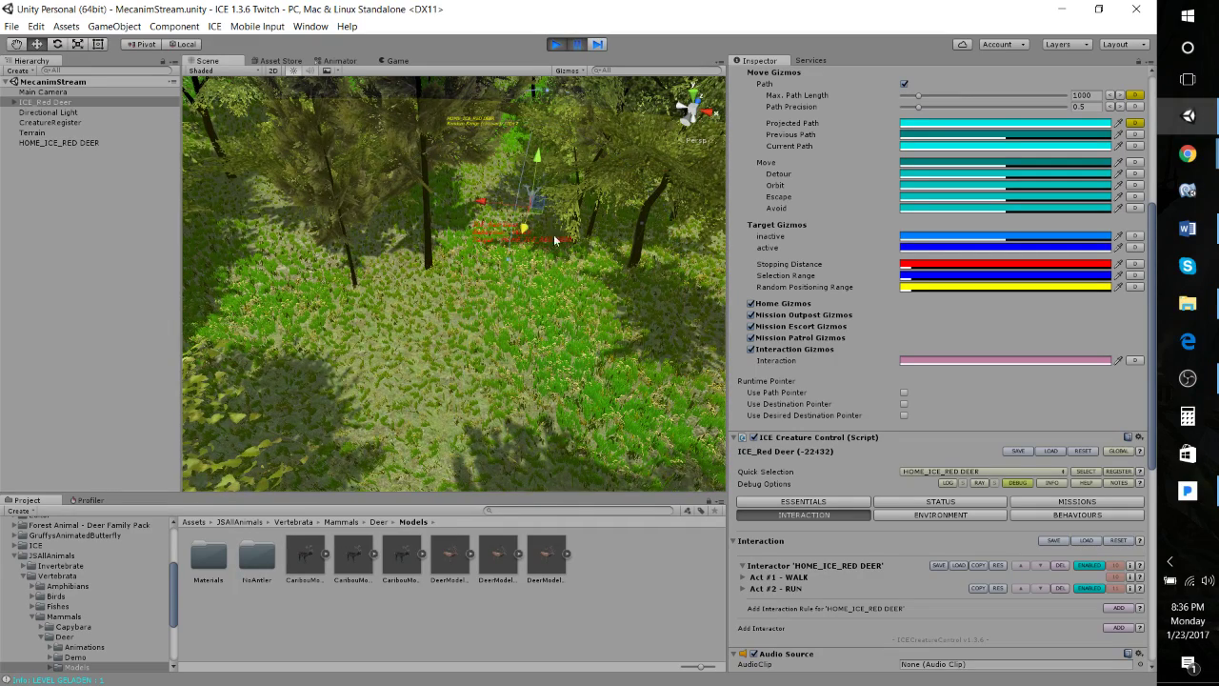
{"action": "left_click_drag", "start_coordinate": [572, 167], "coordinate": [574, 291], "text": "alt"}
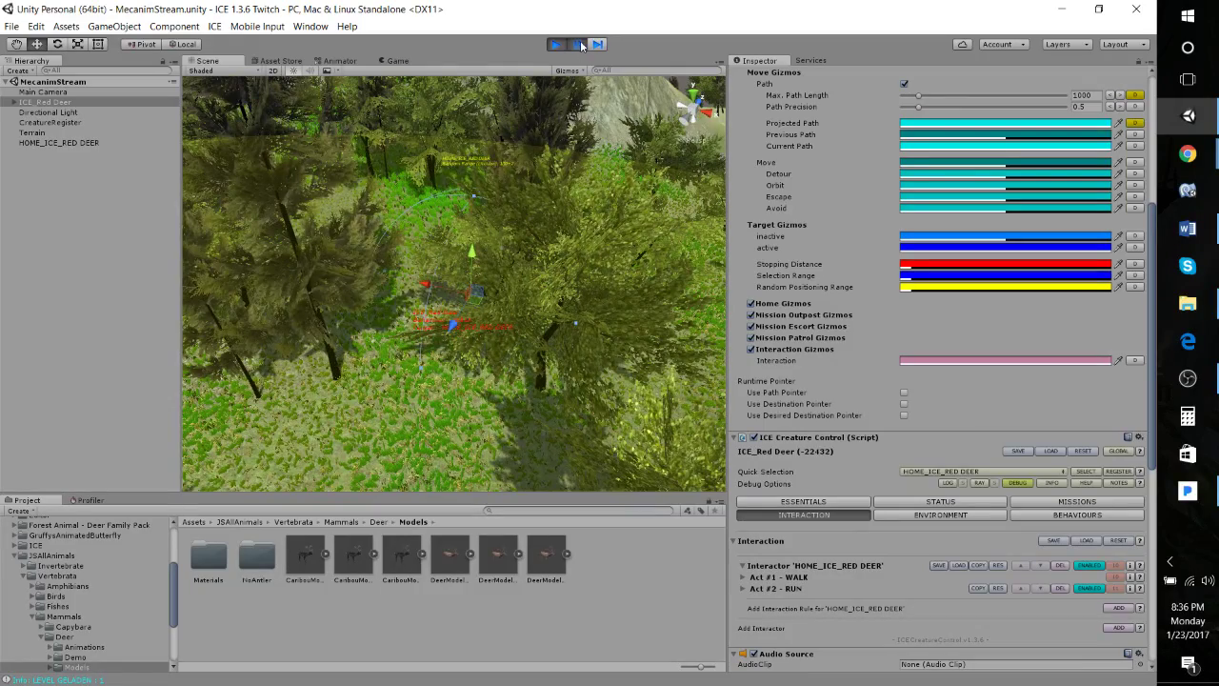
Resume the simulation, follow the deer around its home area in the Scene view, and stop play mode.
{"action": "left_click", "coordinate": [215, 62]}
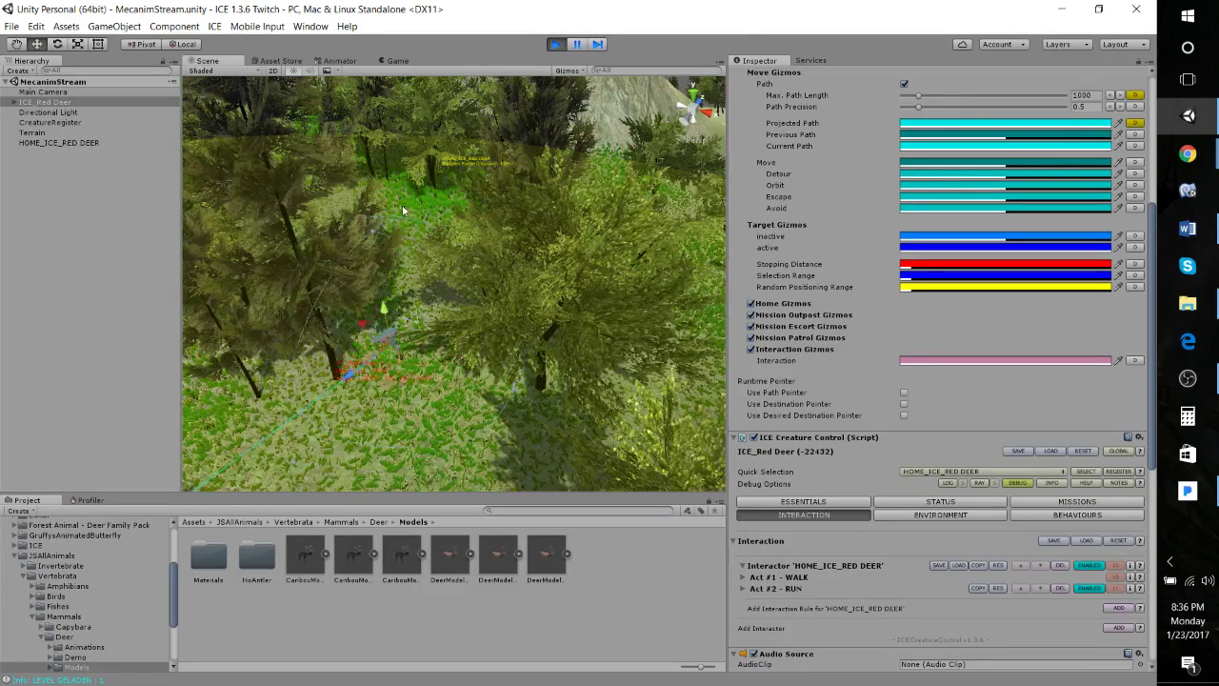
{"action": "left_click_drag", "start_coordinate": [402, 205], "coordinate": [273, 240], "text": "alt"}
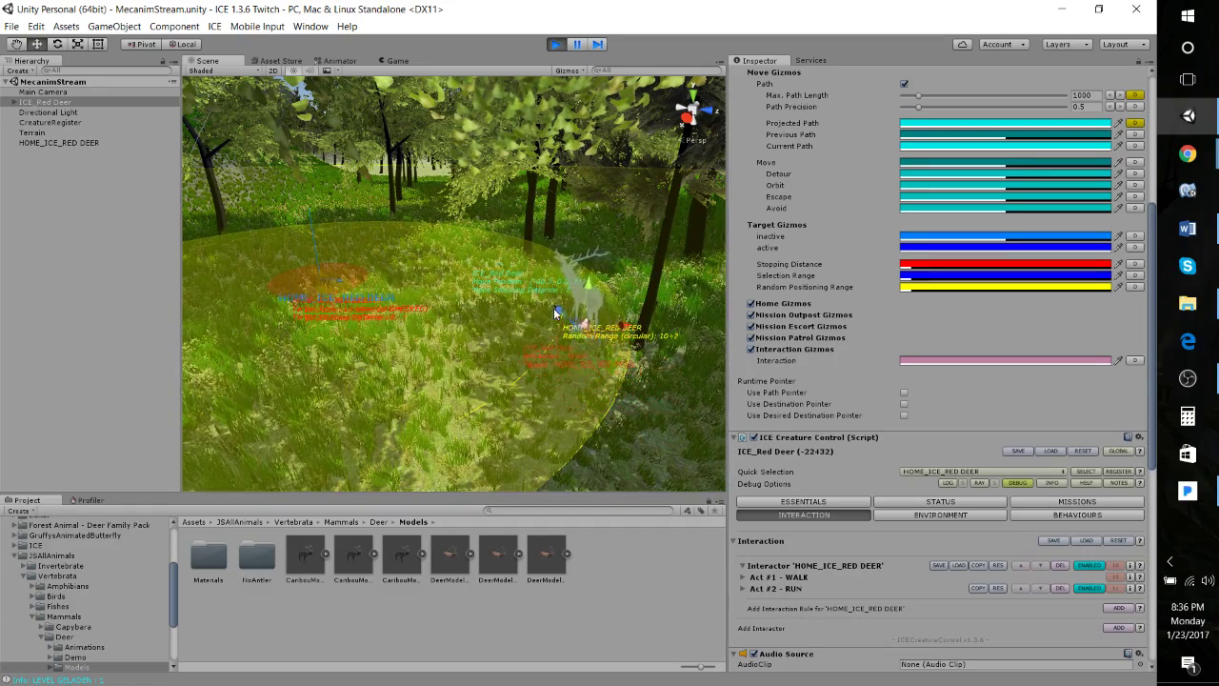
{"action": "left_click_drag", "start_coordinate": [585, 320], "coordinate": [455, 332], "text": "alt"}
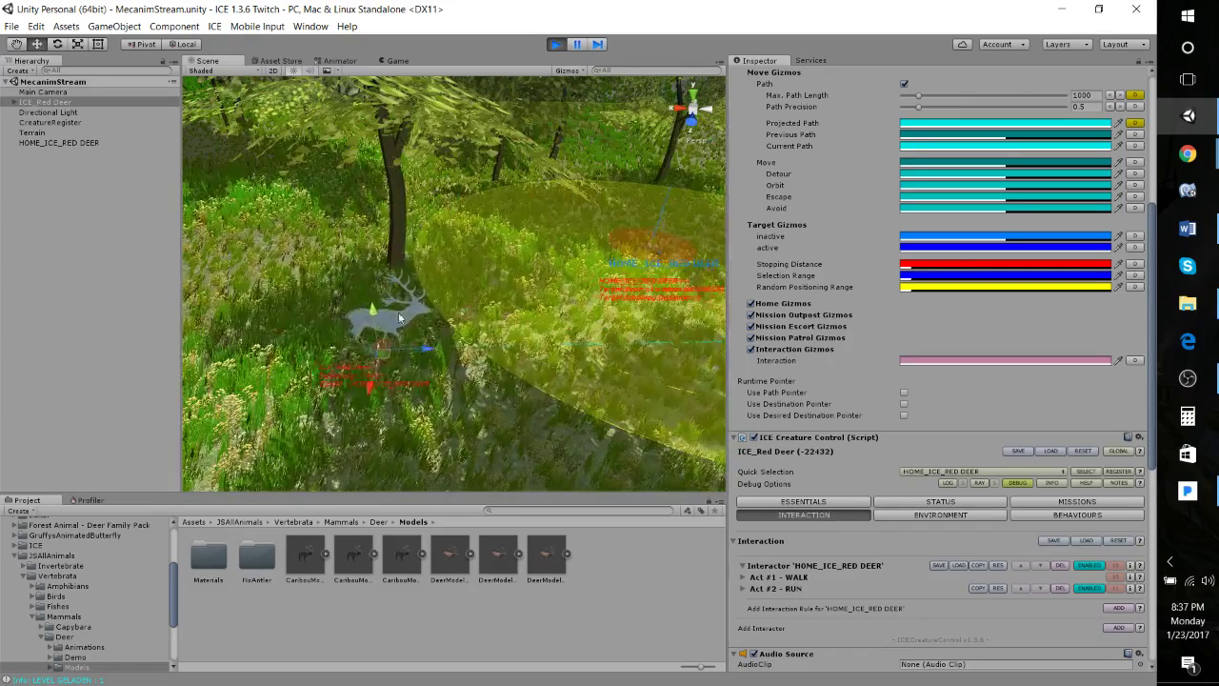
{"action": "right_click_drag", "start_coordinate": [456, 331], "coordinate": [620, 284]}
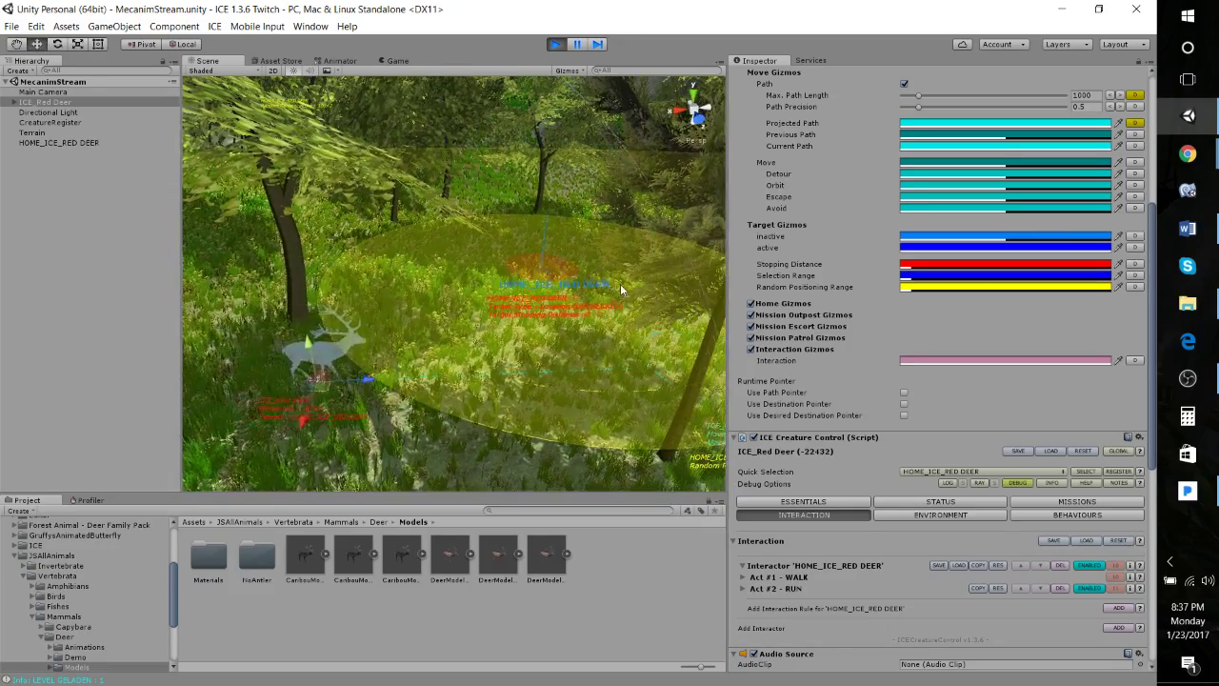
{"action": "right_click_drag", "start_coordinate": [498, 327], "coordinate": [560, 301]}
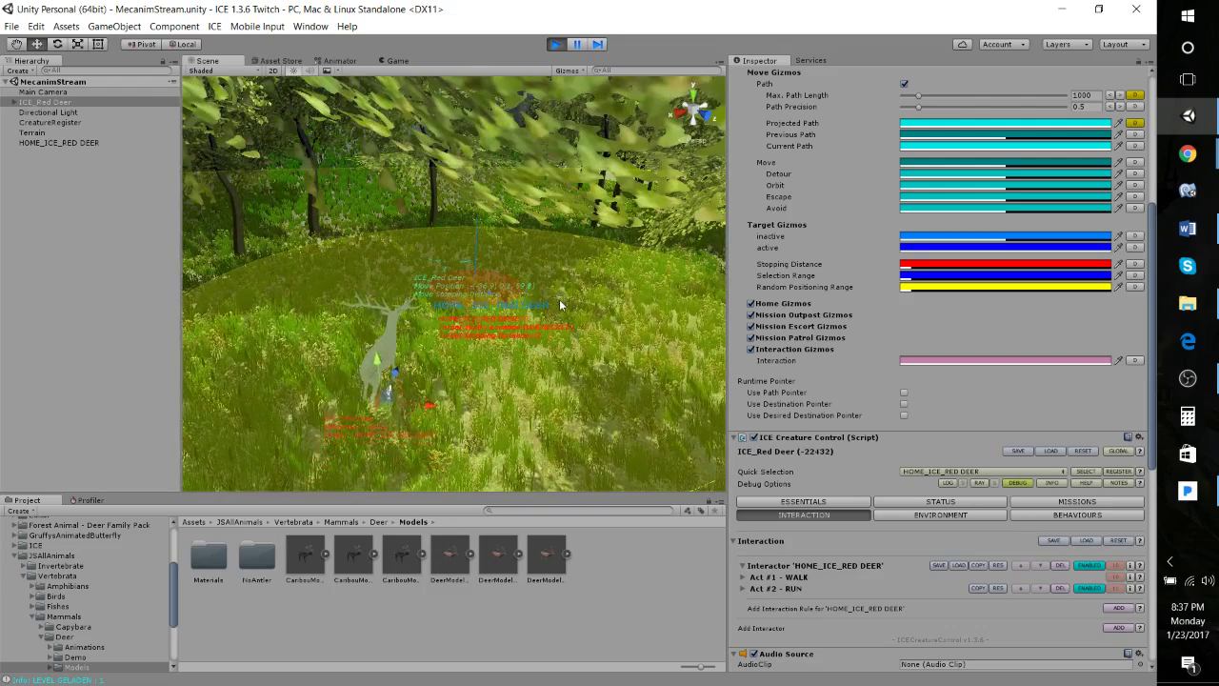
{"action": "left_click", "coordinate": [554, 44]}
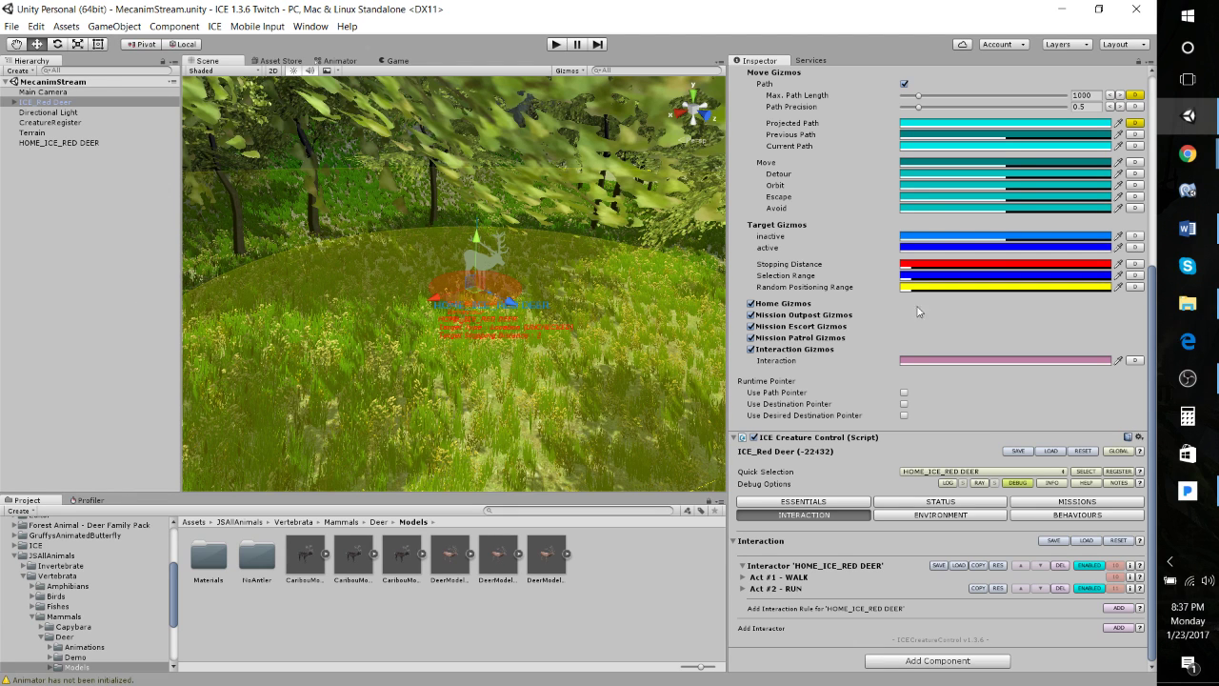
Widen the Inspector and collapse the ICE Creature Control Debug component of ICE_Red Deer.
{"action": "left_click_drag", "start_coordinate": [728, 329], "coordinate": [702, 330]}
{"action": "scroll", "coordinate": [806, 363], "scroll_direction": "up", "scroll_amount": 3}
{"action": "scroll", "coordinate": [809, 360], "scroll_direction": "up", "scroll_amount": 3}
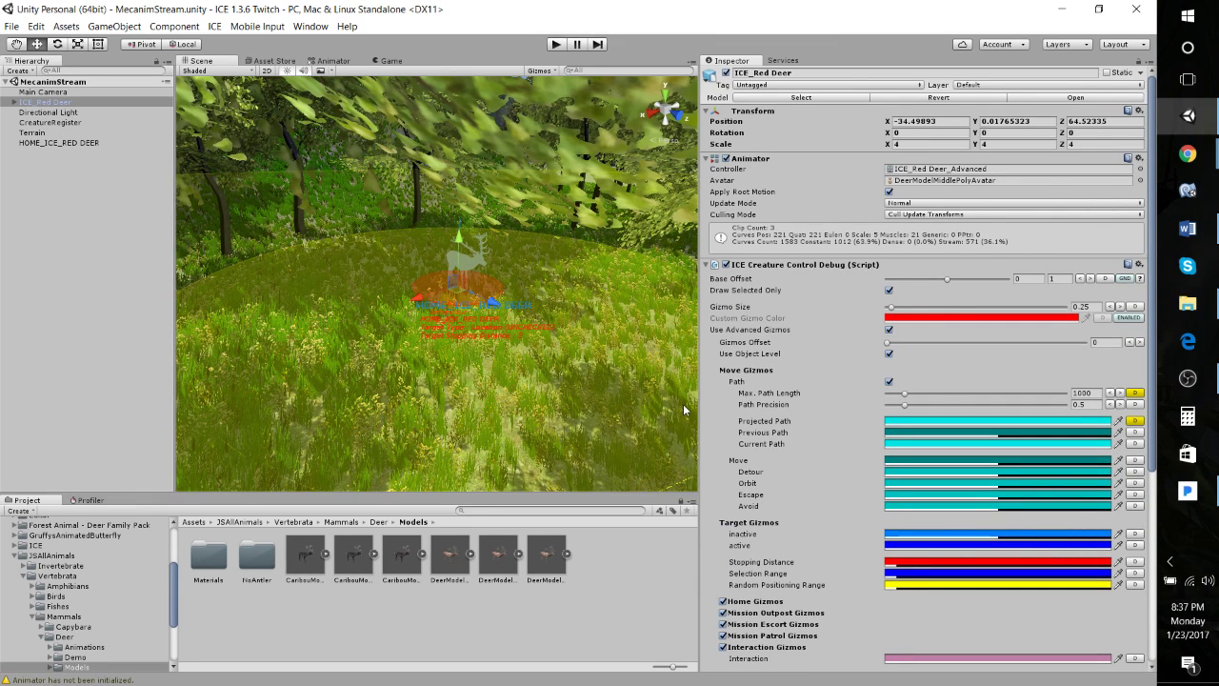
{"action": "left_click_drag", "start_coordinate": [702, 397], "coordinate": [694, 408]}
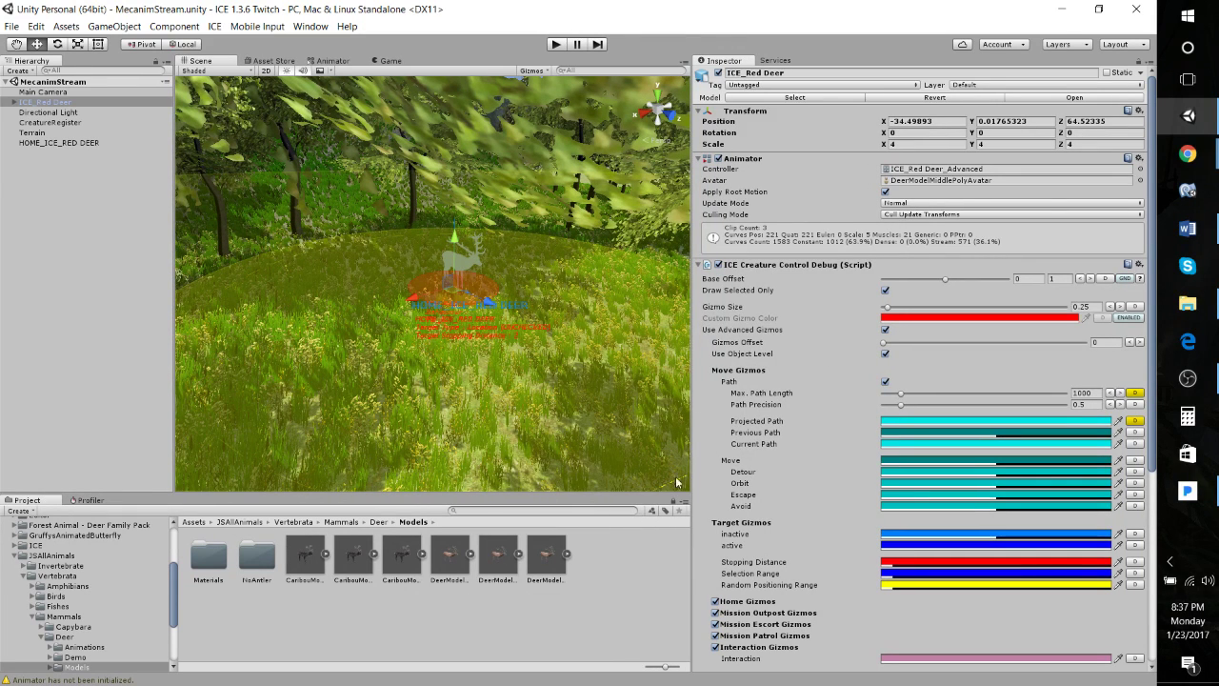
{"action": "left_click", "coordinate": [700, 266]}
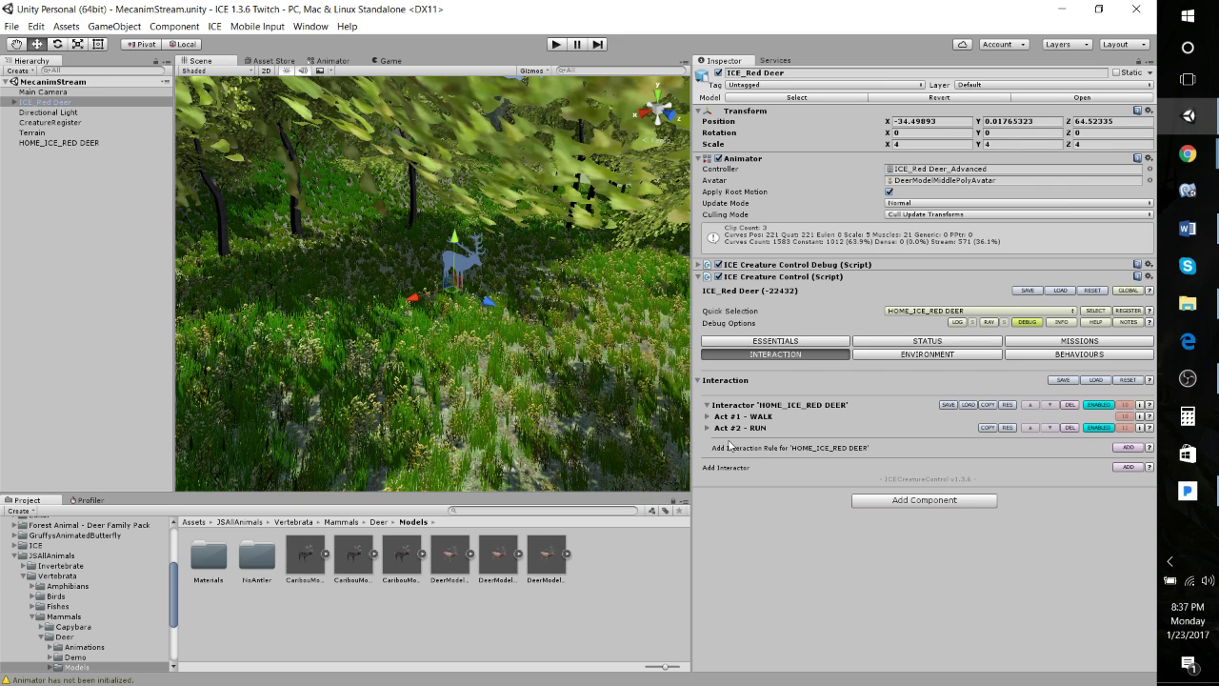
Create an ICE environment controller in the scene and select it to show its settings.
{"action": "left_click", "coordinate": [215, 25]}
{"action": "mouse_move", "coordinate": [257, 59]}
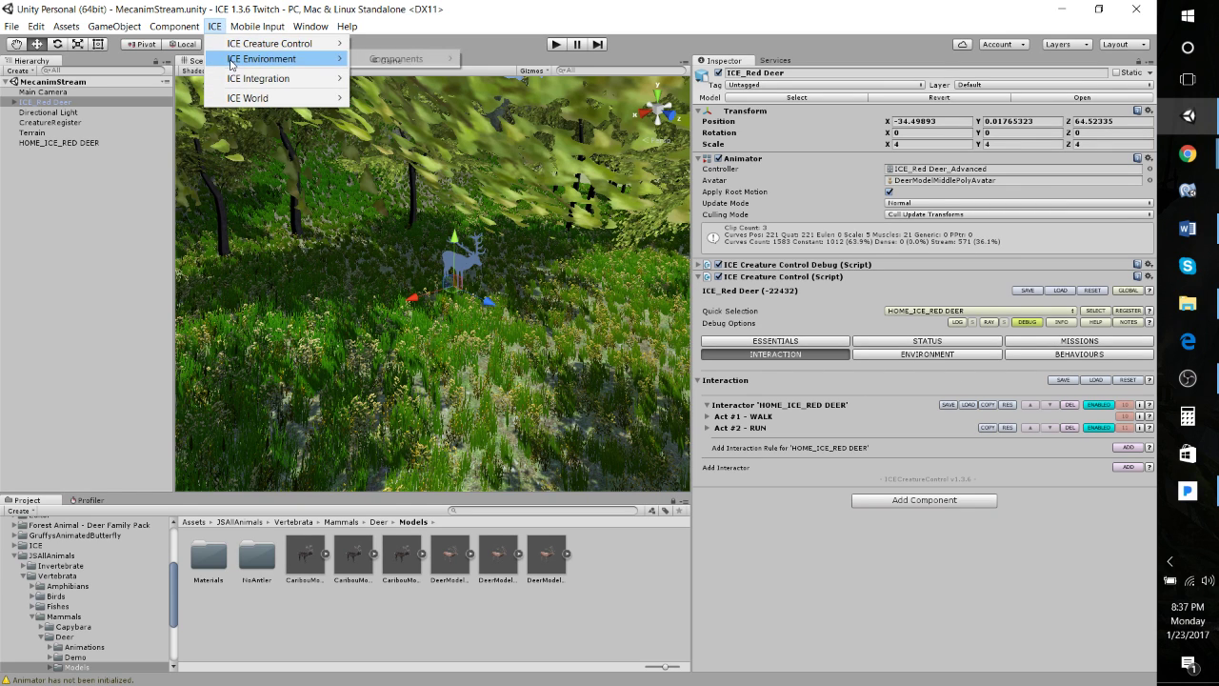
{"action": "mouse_move", "coordinate": [420, 59]}
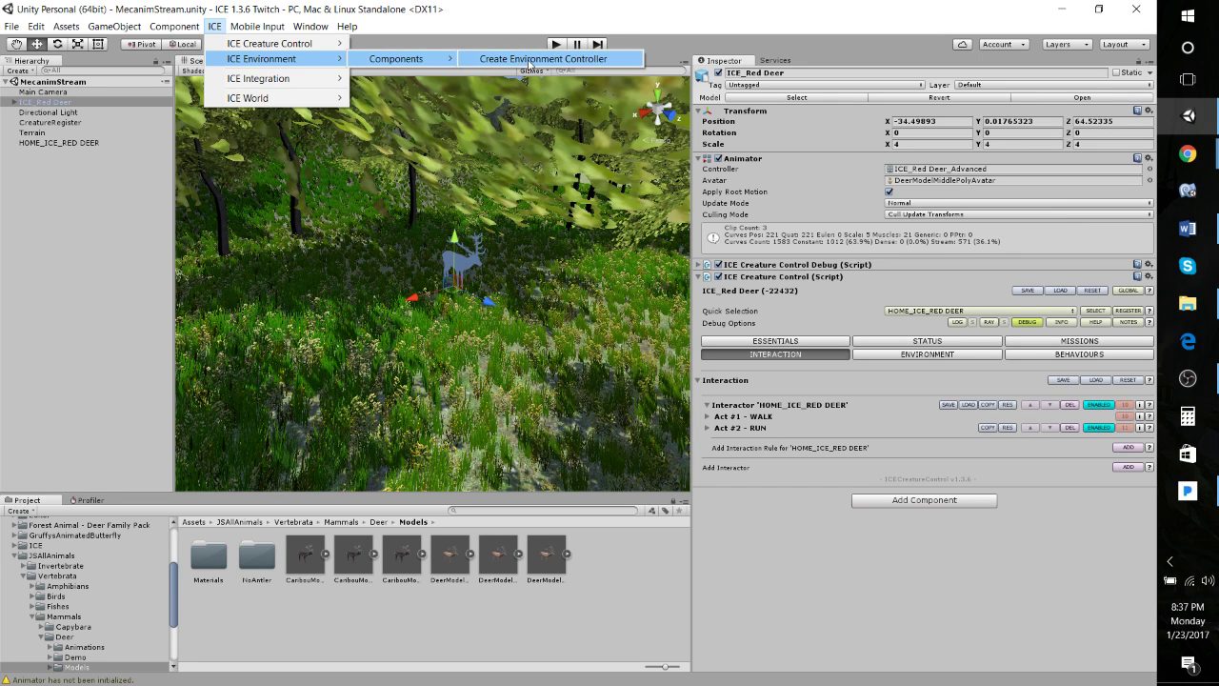
{"action": "left_click", "coordinate": [529, 60]}
{"action": "left_click", "coordinate": [50, 154]}
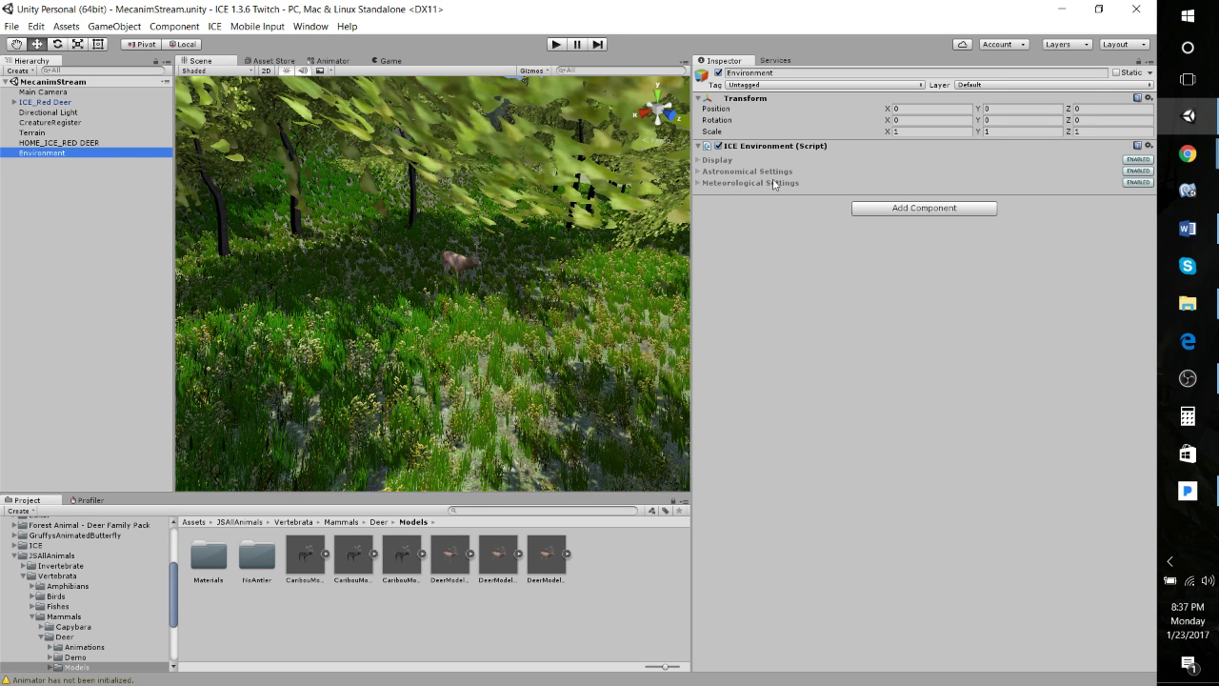
Enable the environment controller's Astronomical Settings and assign the Directional Light as its Sun.
{"action": "left_click", "coordinate": [1127, 171]}
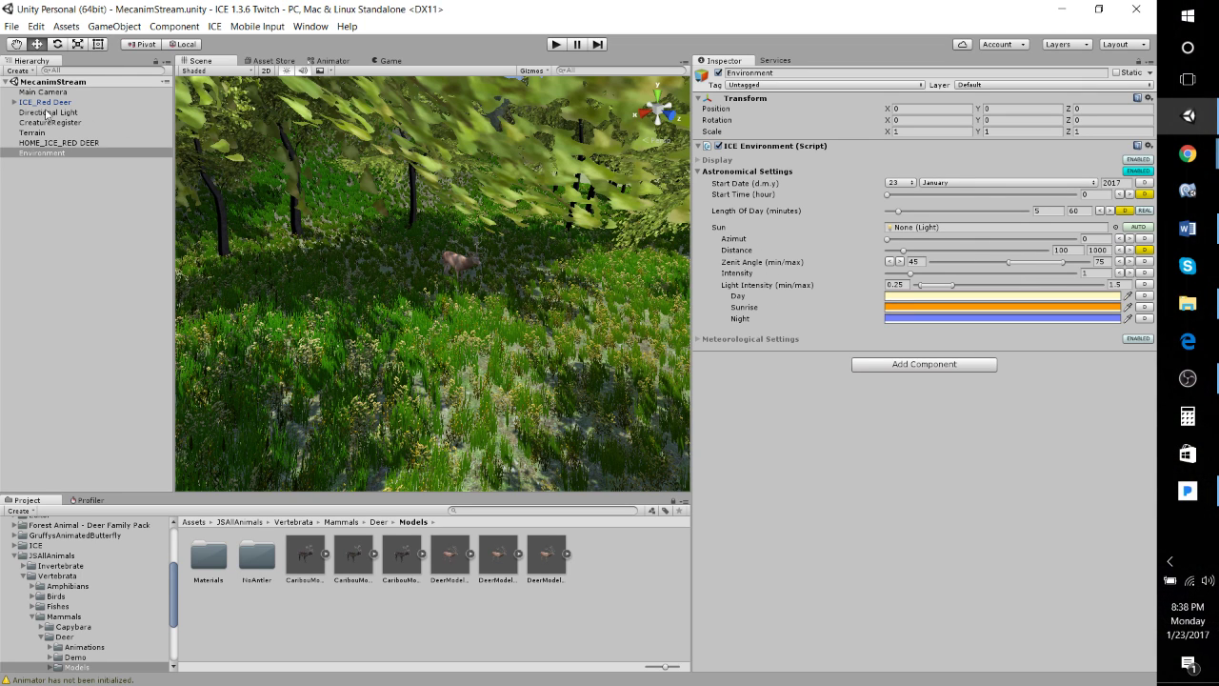
{"action": "left_click_drag", "start_coordinate": [46, 114], "coordinate": [936, 235]}
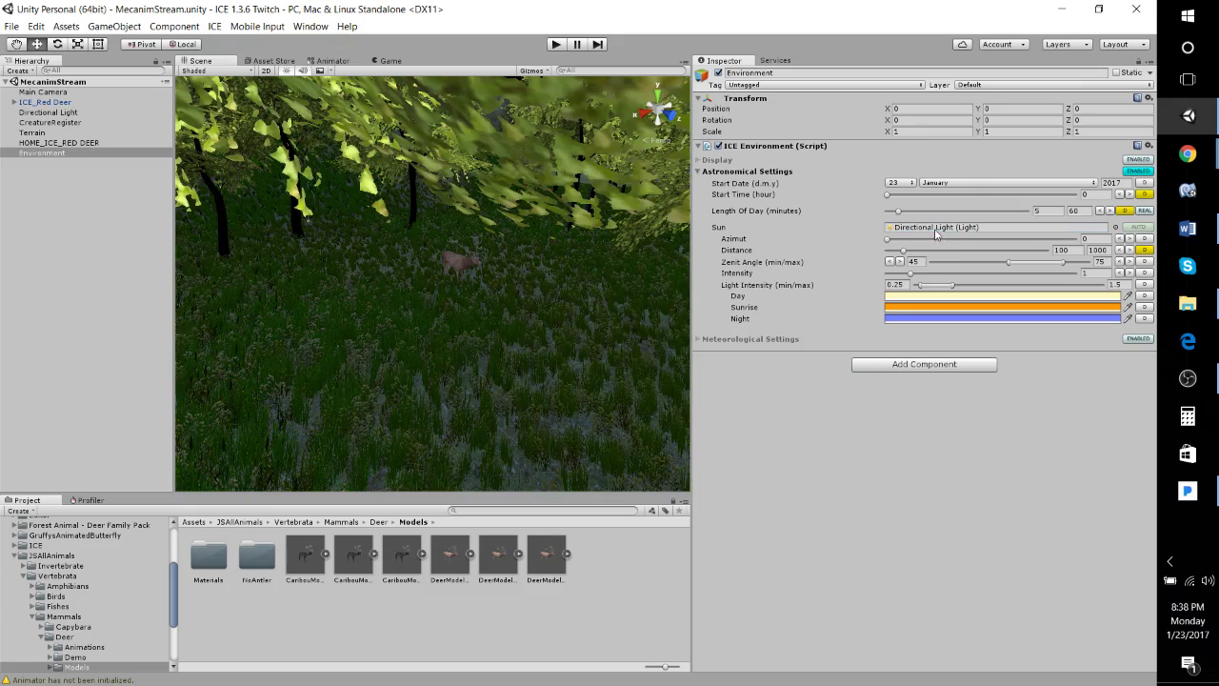
{"action": "right_click_drag", "start_coordinate": [462, 325], "coordinate": [631, 322]}
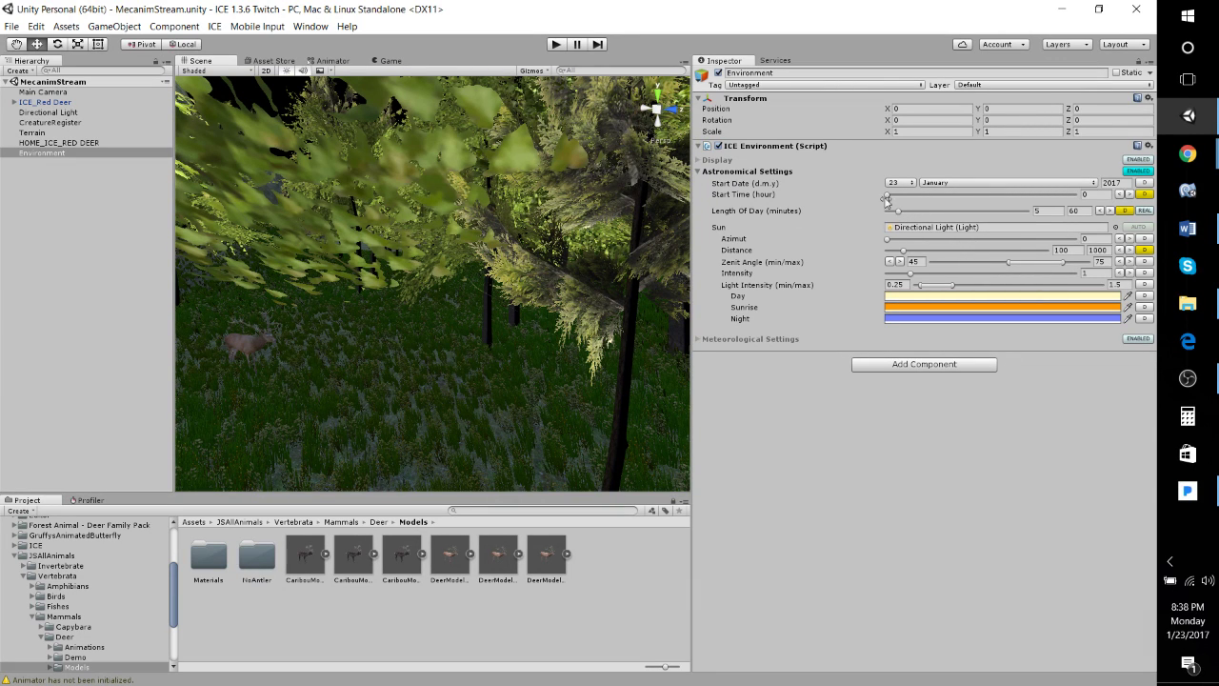
Set the environment controller's Start Time to 8 hours and bring the deer into view in the scene.
{"action": "left_click", "coordinate": [1093, 195]}
{"action": "type", "text": "8"}
{"action": "right_click_drag", "start_coordinate": [556, 332], "coordinate": [444, 362]}
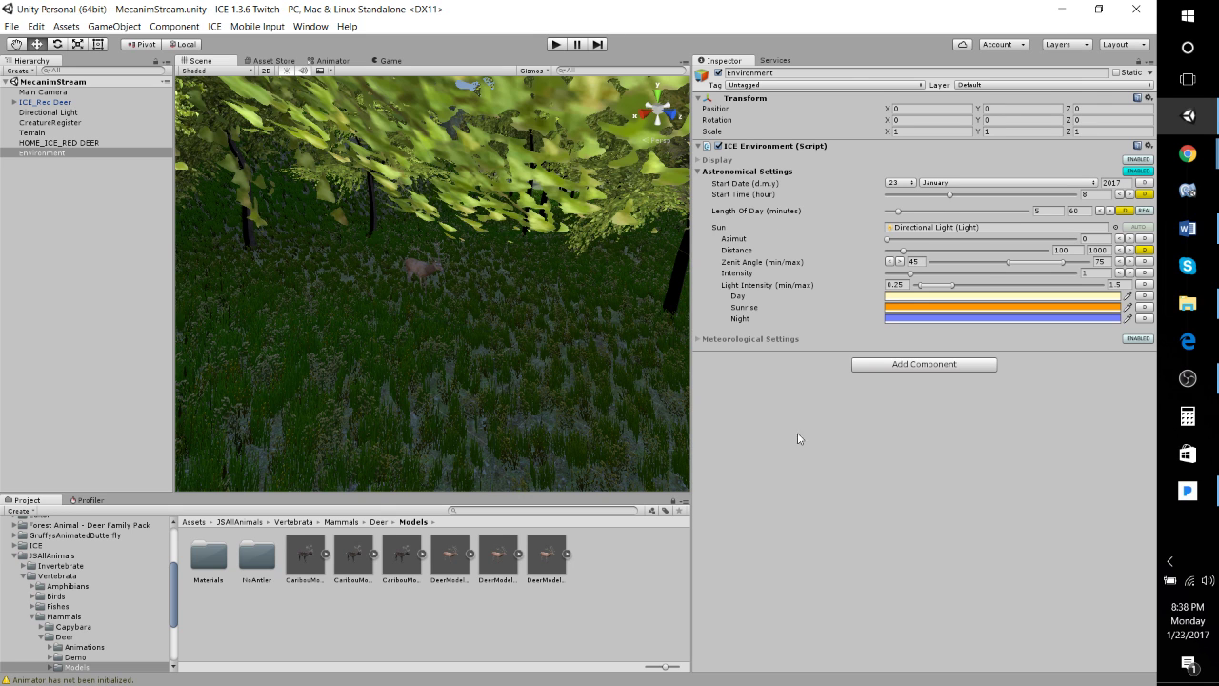
{"action": "scroll", "coordinate": [509, 364], "scroll_direction": "up", "scroll_amount": 5}
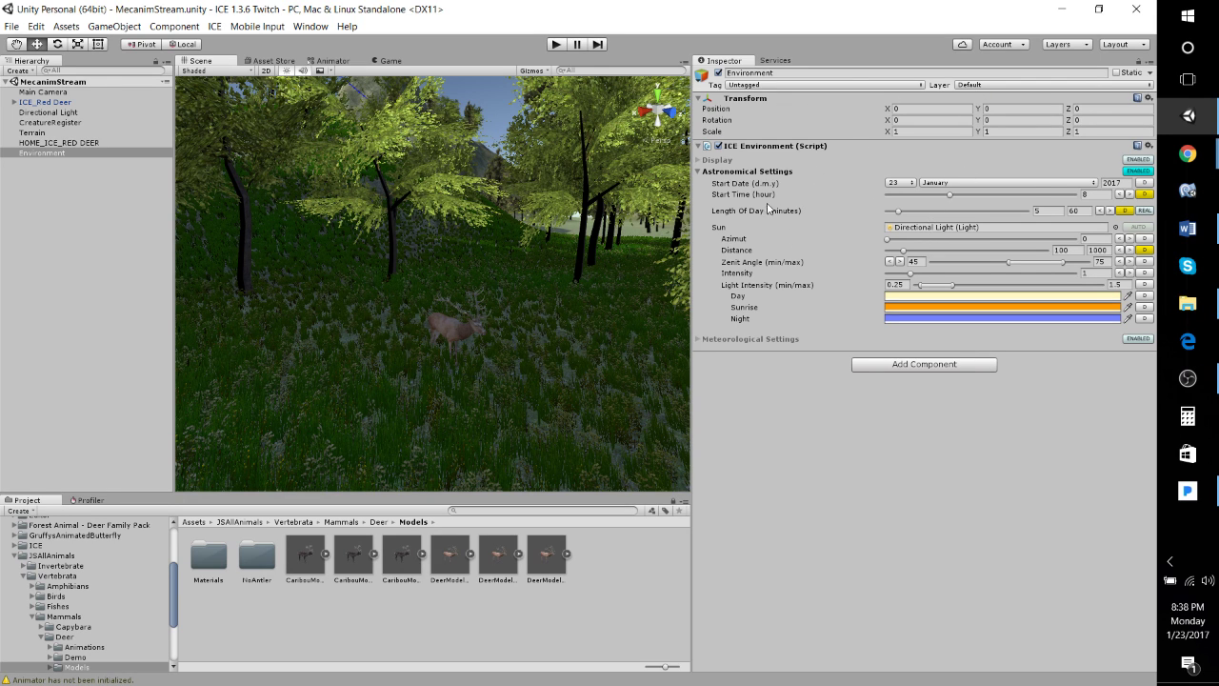
Run the simulation, watch the deer and the changing daylight in the Scene view, and stop play mode.
{"action": "left_click", "coordinate": [557, 44]}
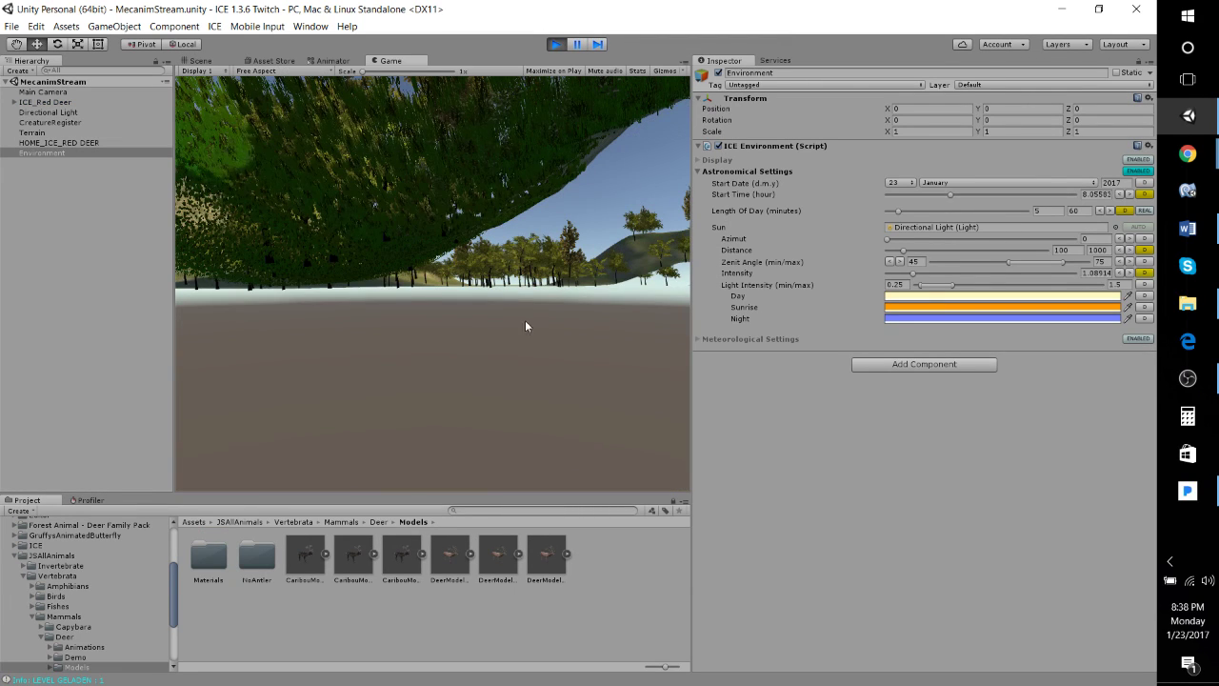
{"action": "left_click", "coordinate": [198, 60]}
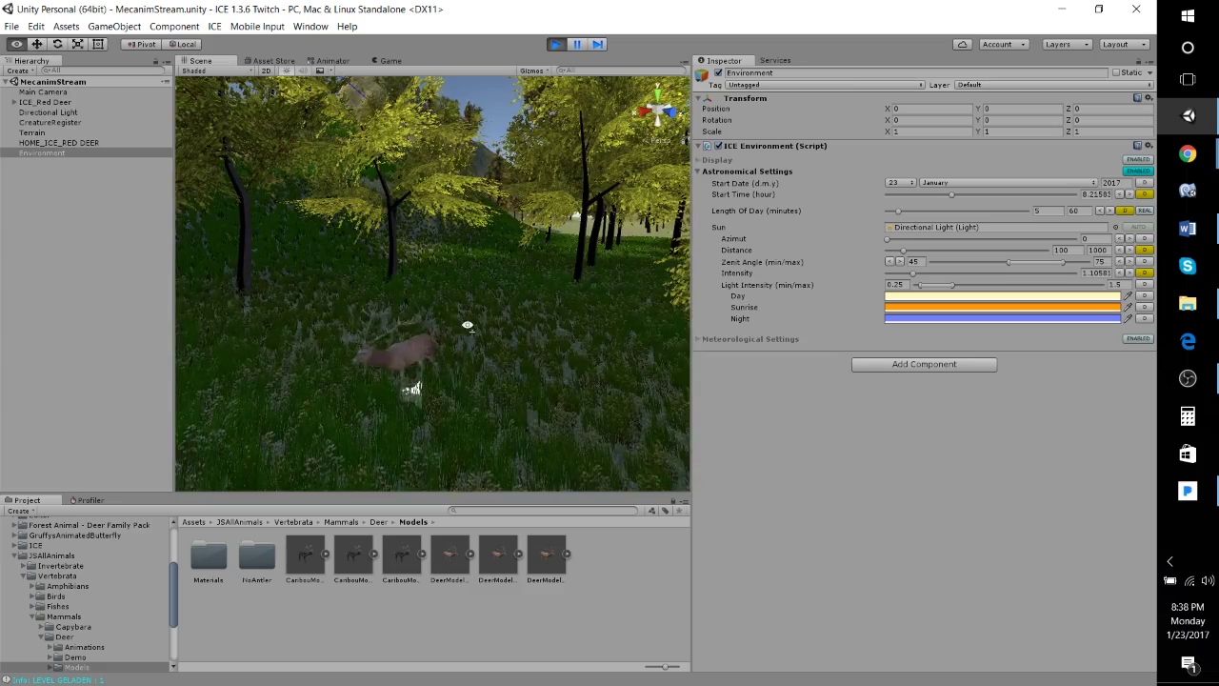
{"action": "right_click_drag", "start_coordinate": [465, 326], "coordinate": [272, 400]}
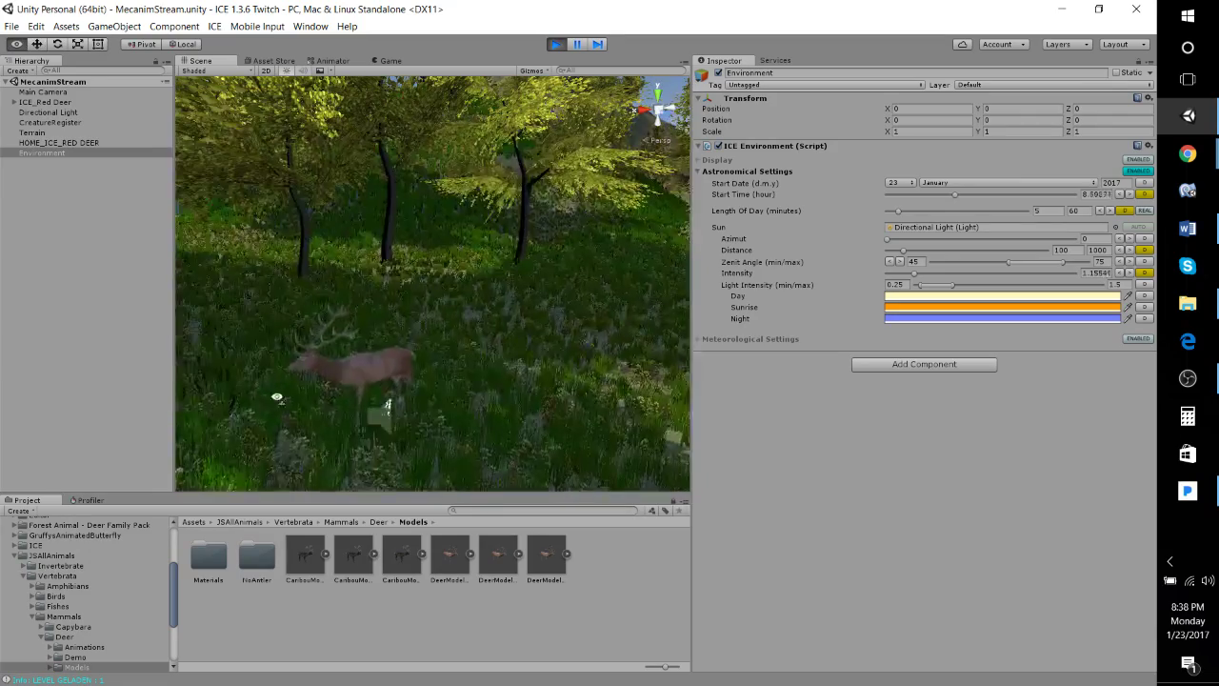
{"action": "right_click_drag", "start_coordinate": [566, 334], "coordinate": [772, 311]}
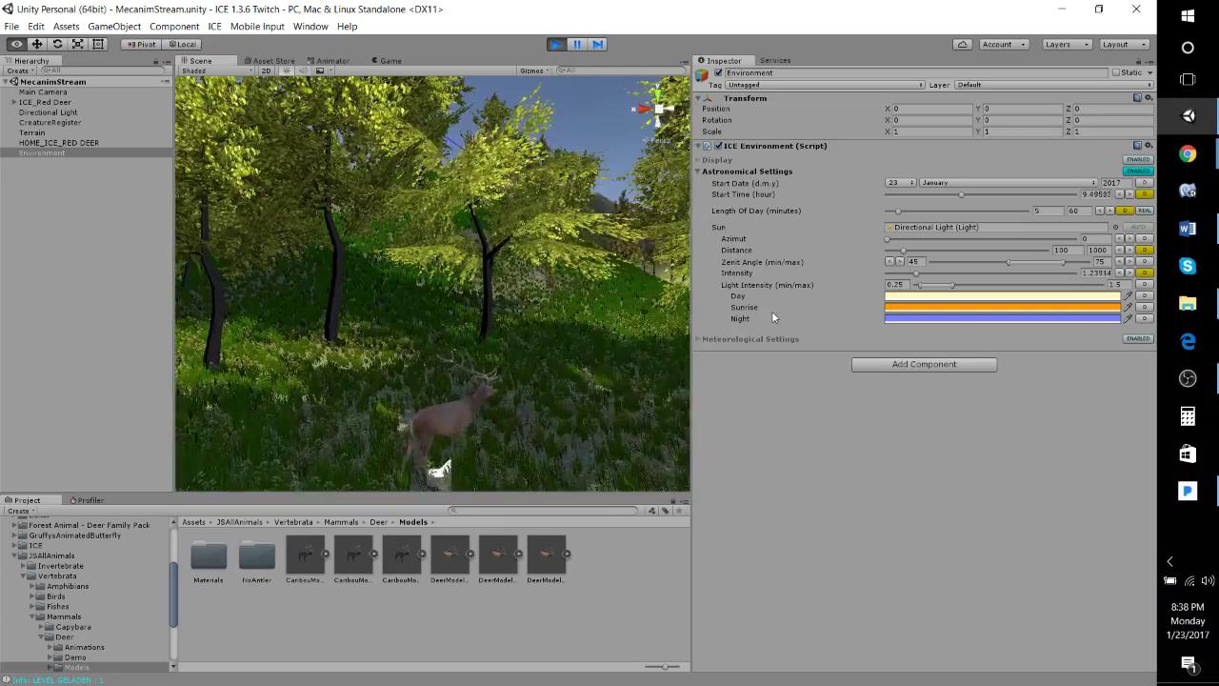
{"action": "left_click", "coordinate": [556, 44]}
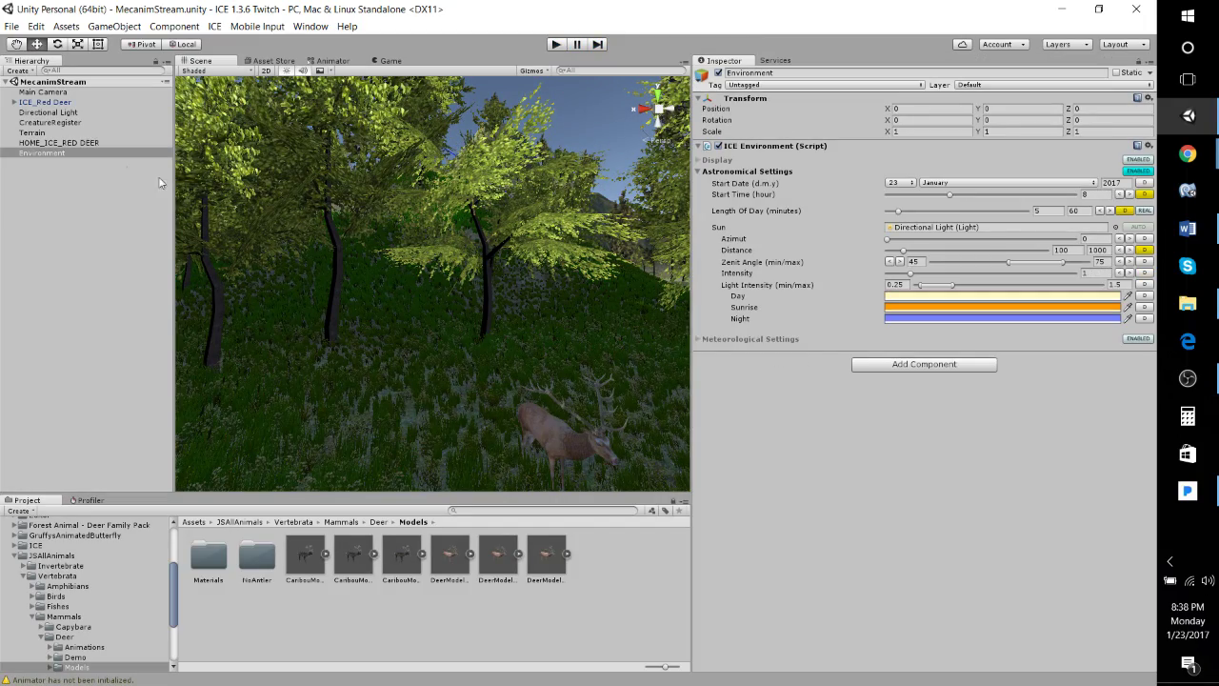
Show the behaviours of ICE_Red Deer and collapse the IDLE, WALK and RUN modes.
{"action": "left_click", "coordinate": [46, 102]}
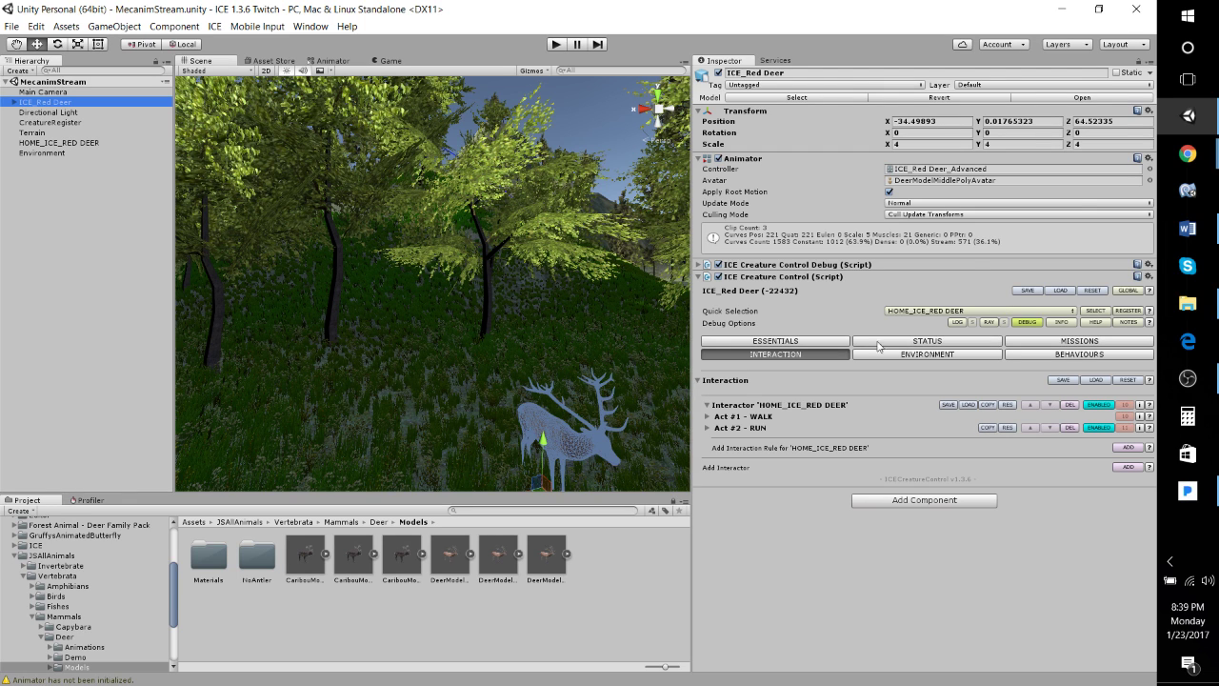
{"action": "left_click", "coordinate": [1079, 357]}
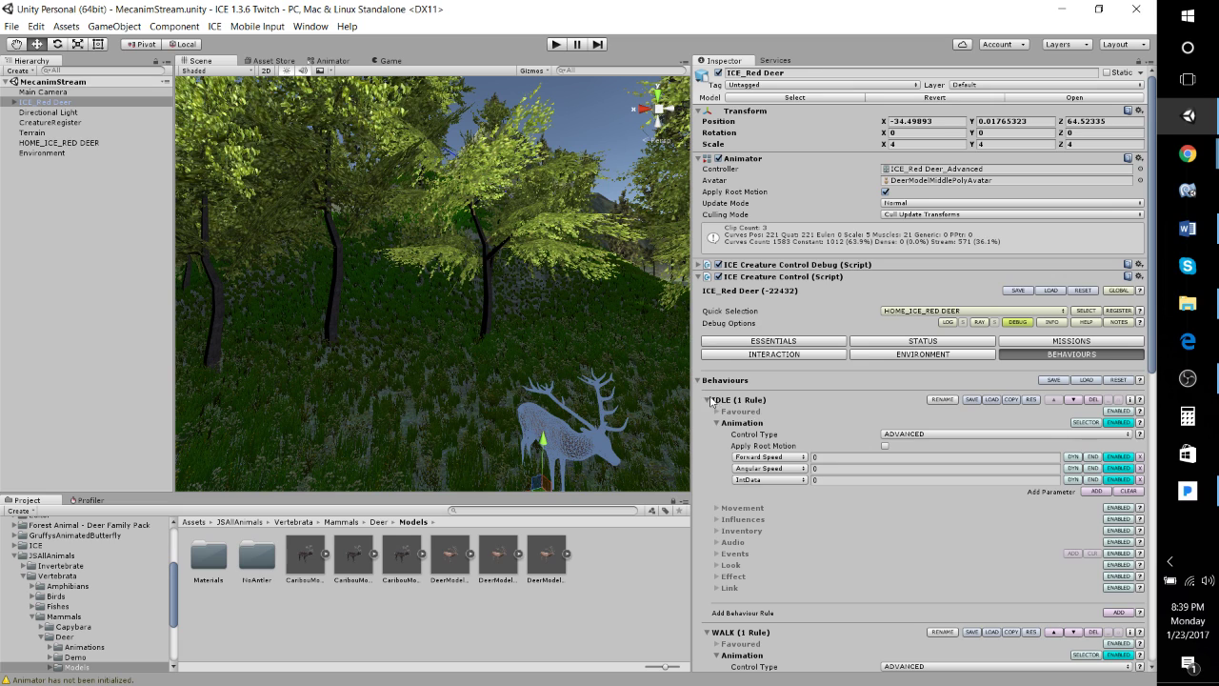
{"action": "left_click", "coordinate": [710, 400]}
{"action": "left_click", "coordinate": [708, 420]}
{"action": "left_click", "coordinate": [708, 440]}
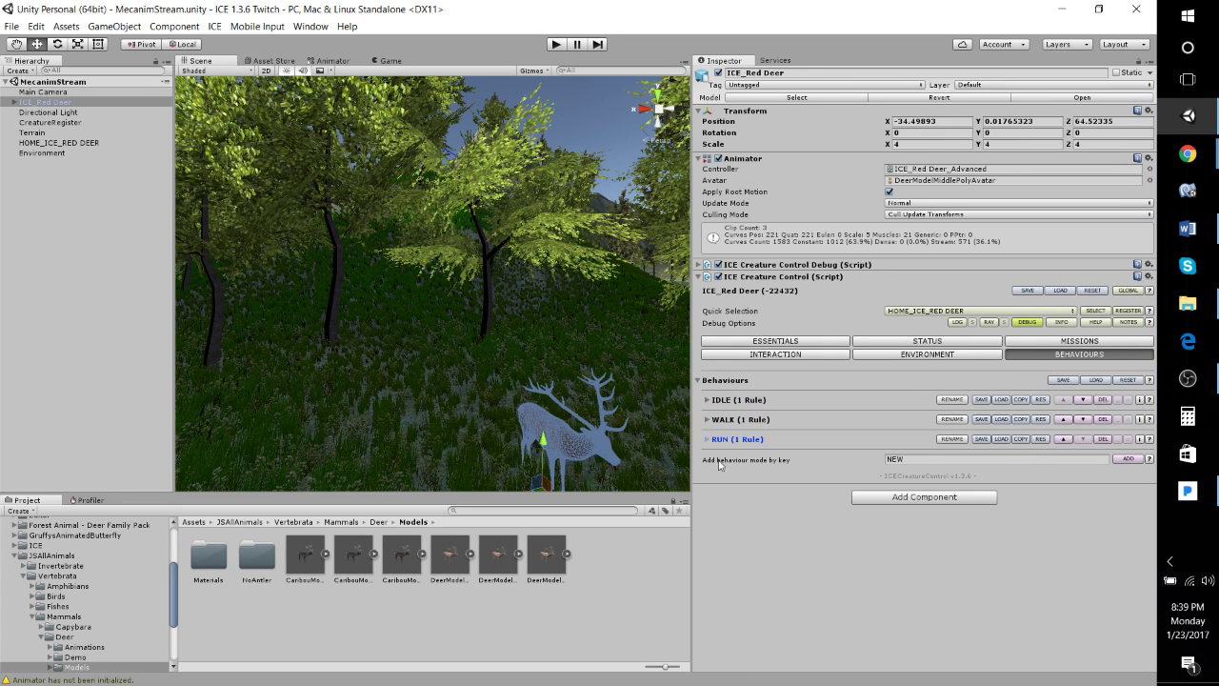
Add a behaviour mode named SLEEP to the deer and enable its Movement settings.
{"action": "left_click", "coordinate": [950, 460]}
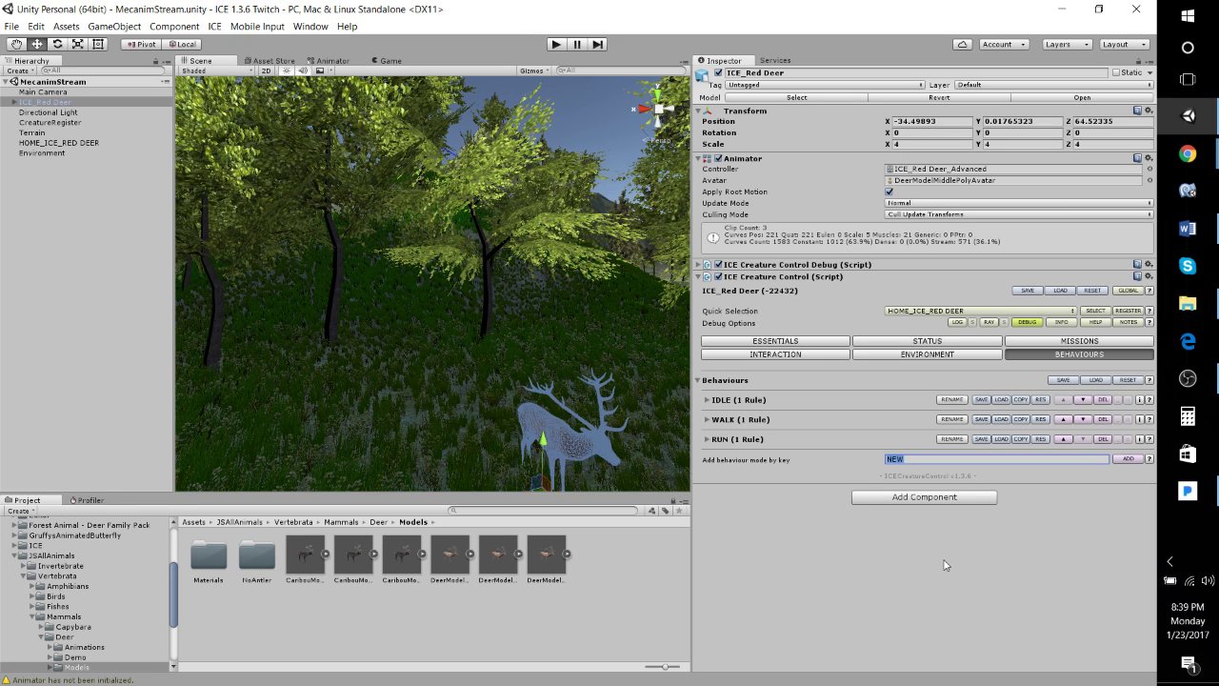
{"action": "type", "text": "SLEEP"}
{"action": "left_click", "coordinate": [1125, 461]}
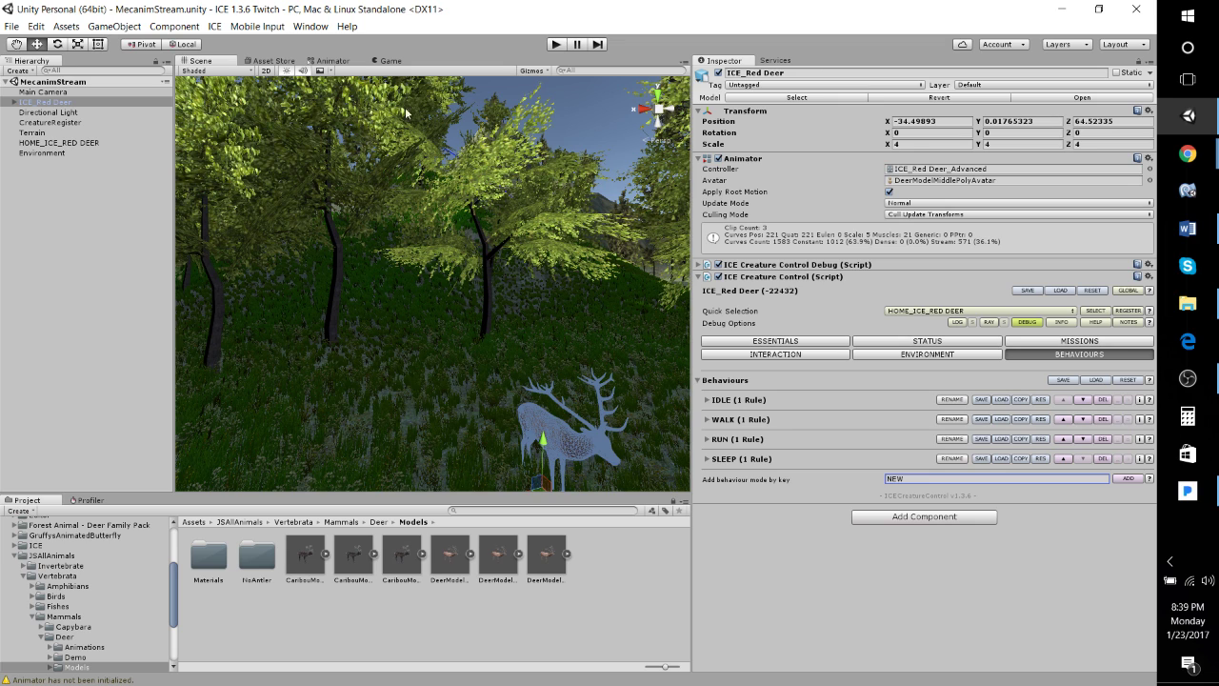
{"action": "left_click", "coordinate": [707, 459]}
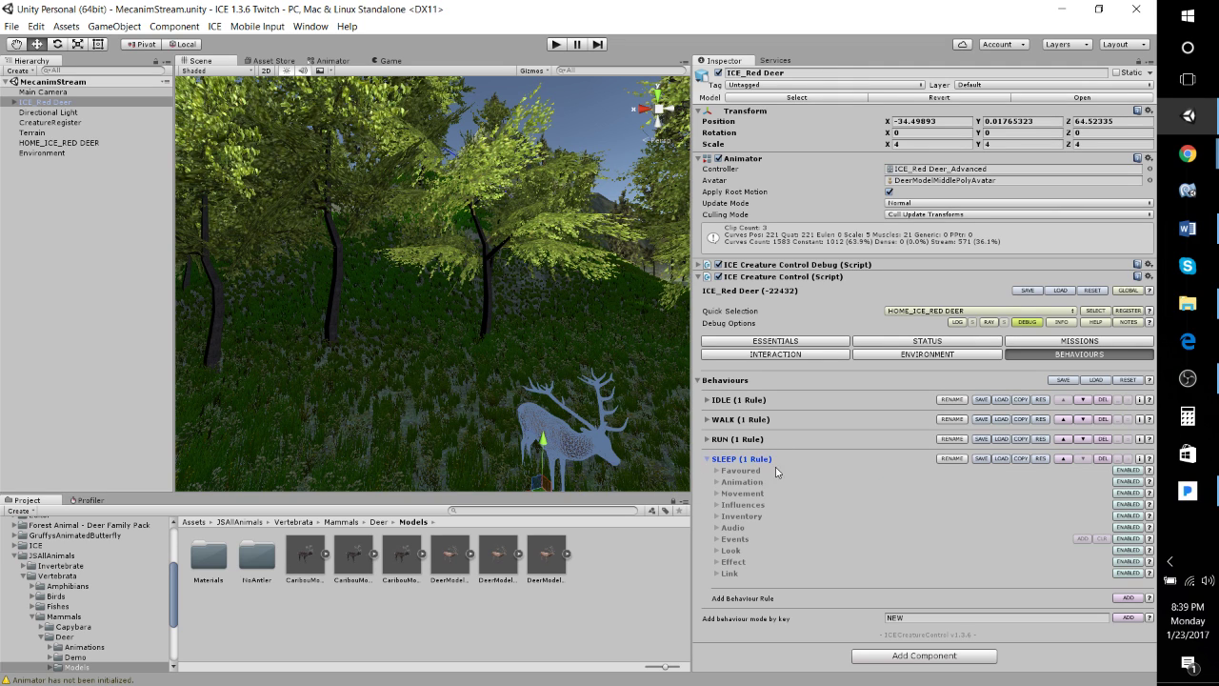
{"action": "left_click", "coordinate": [1123, 495]}
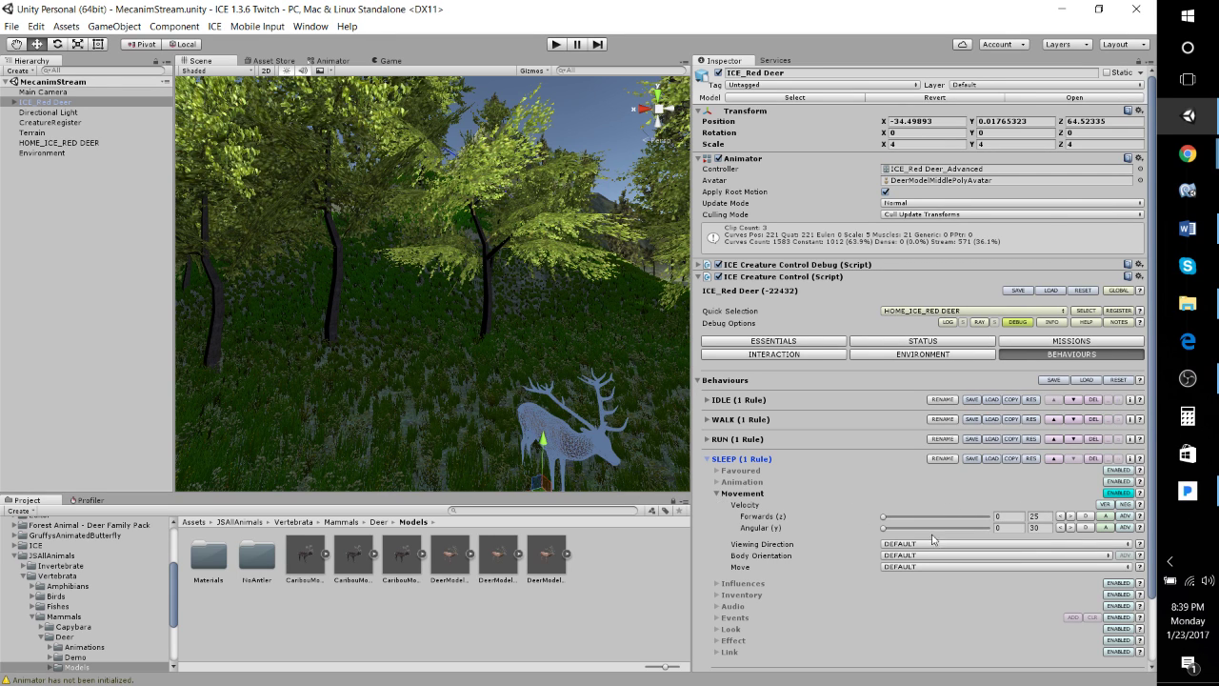
{"action": "left_click", "coordinate": [720, 493]}
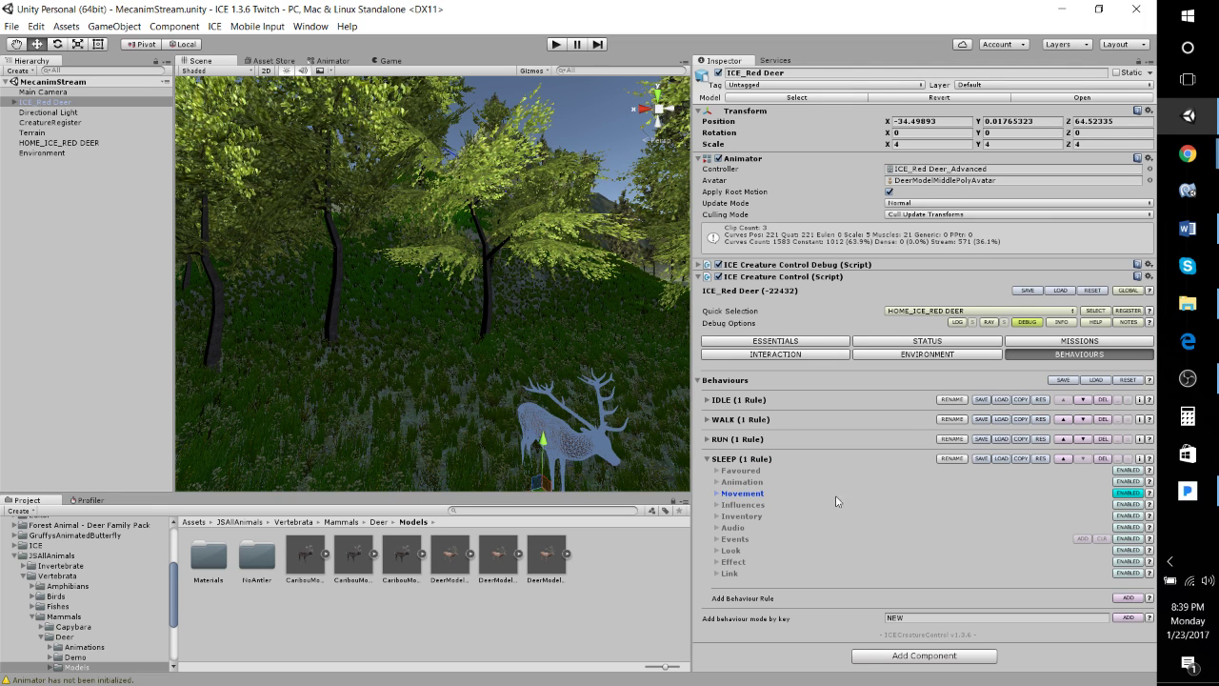
Enable Animation for the SLEEP behaviour with the ADVANCED control type, leaving Apply Root Motion off.
{"action": "left_click", "coordinate": [1129, 482]}
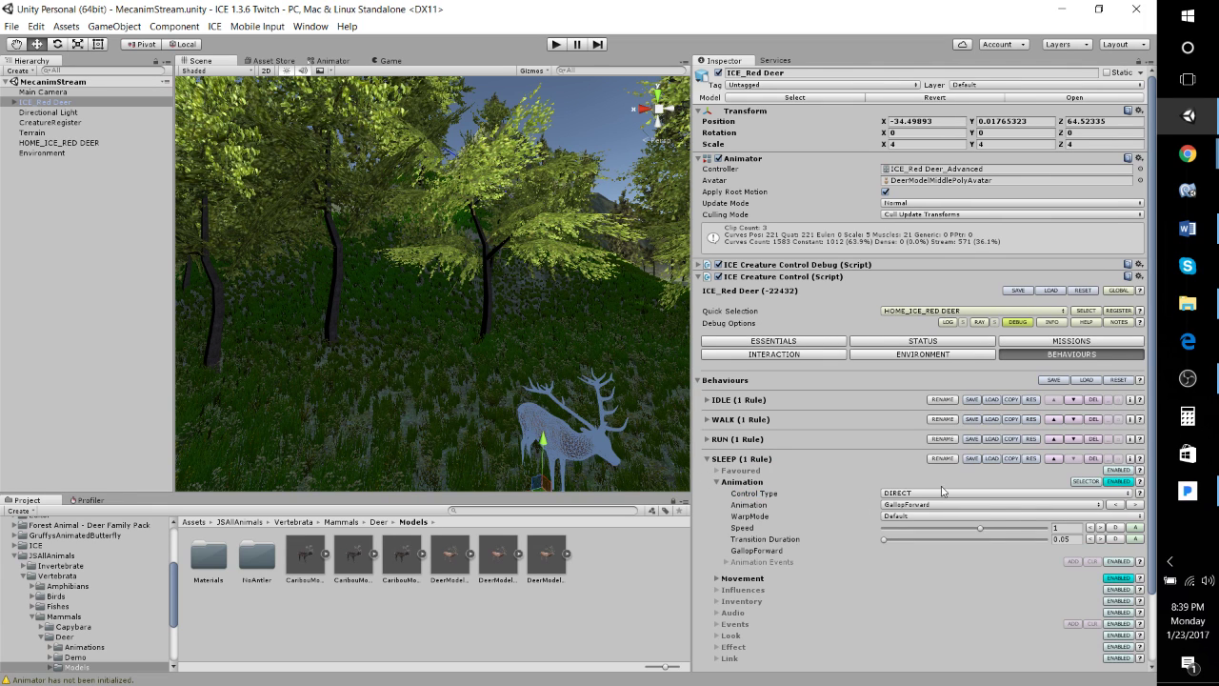
{"action": "left_click", "coordinate": [885, 494]}
{"action": "left_click", "coordinate": [925, 521]}
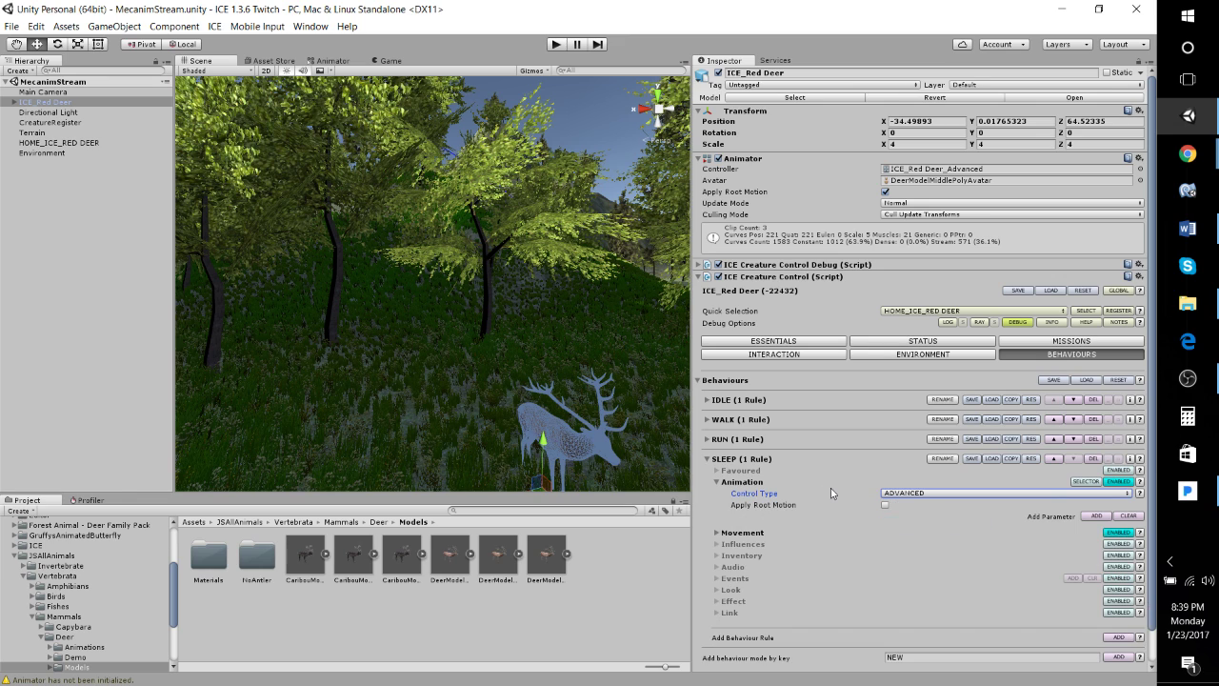
{"action": "left_click", "coordinate": [1095, 508]}
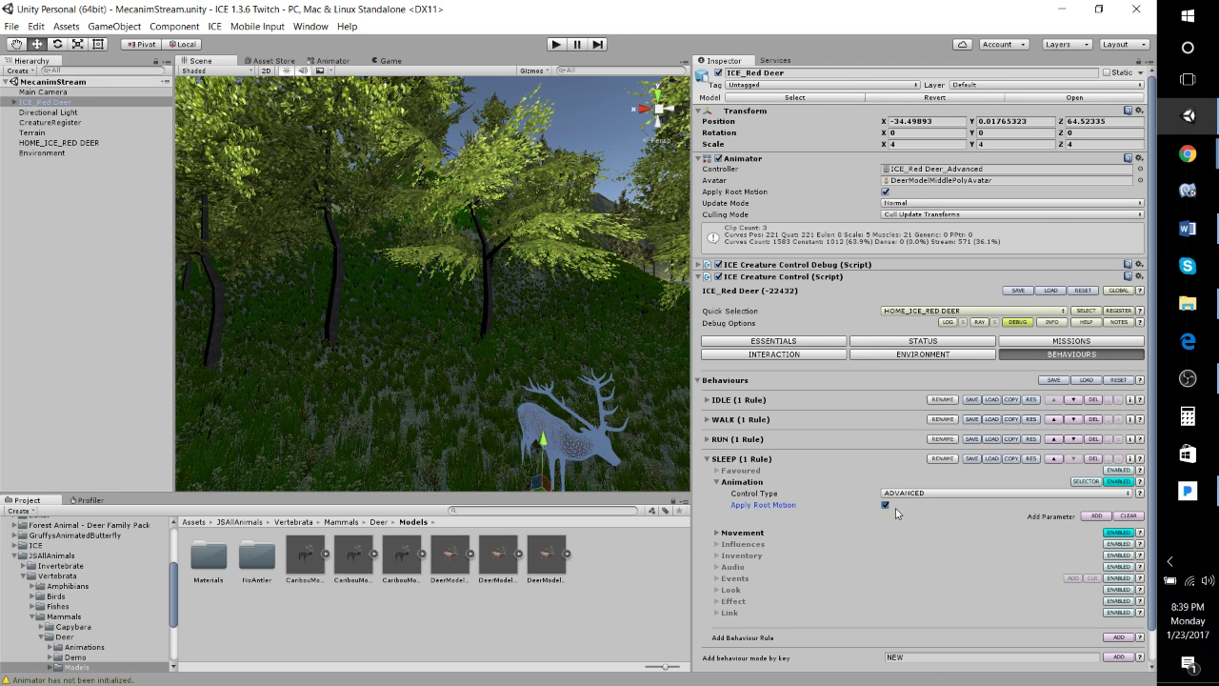
{"action": "left_click", "coordinate": [897, 508]}
Add three animation parameters to the SLEEP behaviour and enable all of them.
{"action": "left_click", "coordinate": [1095, 516]}
{"action": "left_click", "coordinate": [1098, 528]}
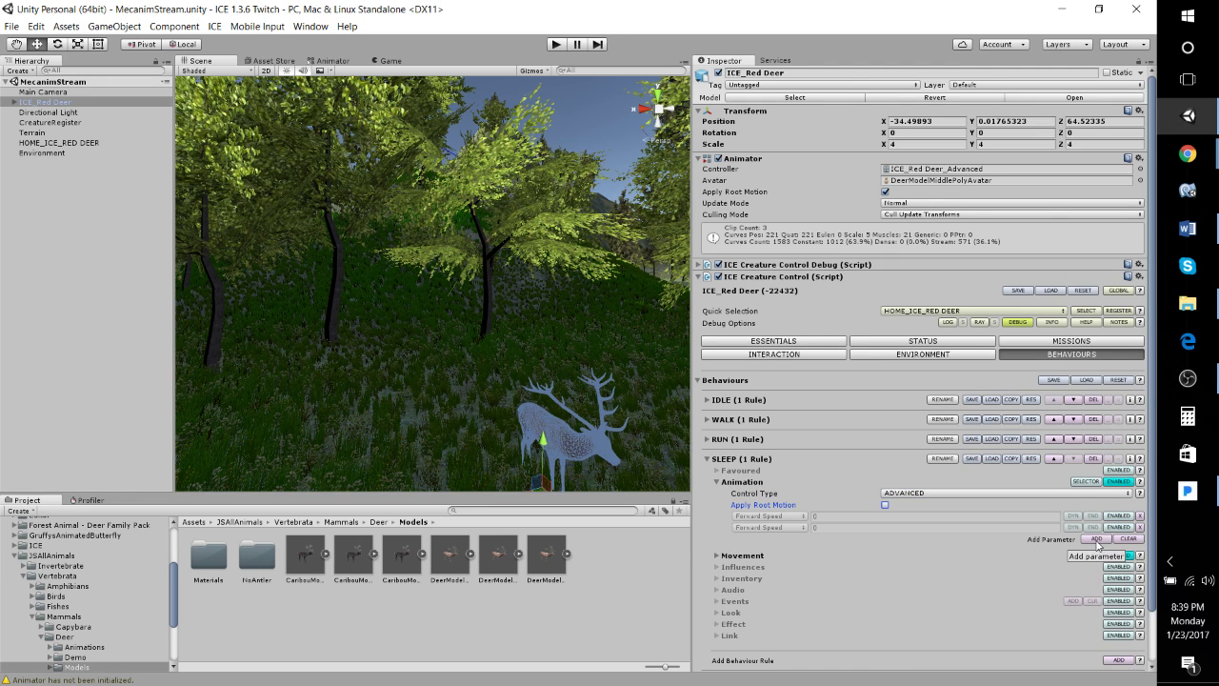
{"action": "left_click", "coordinate": [1097, 539]}
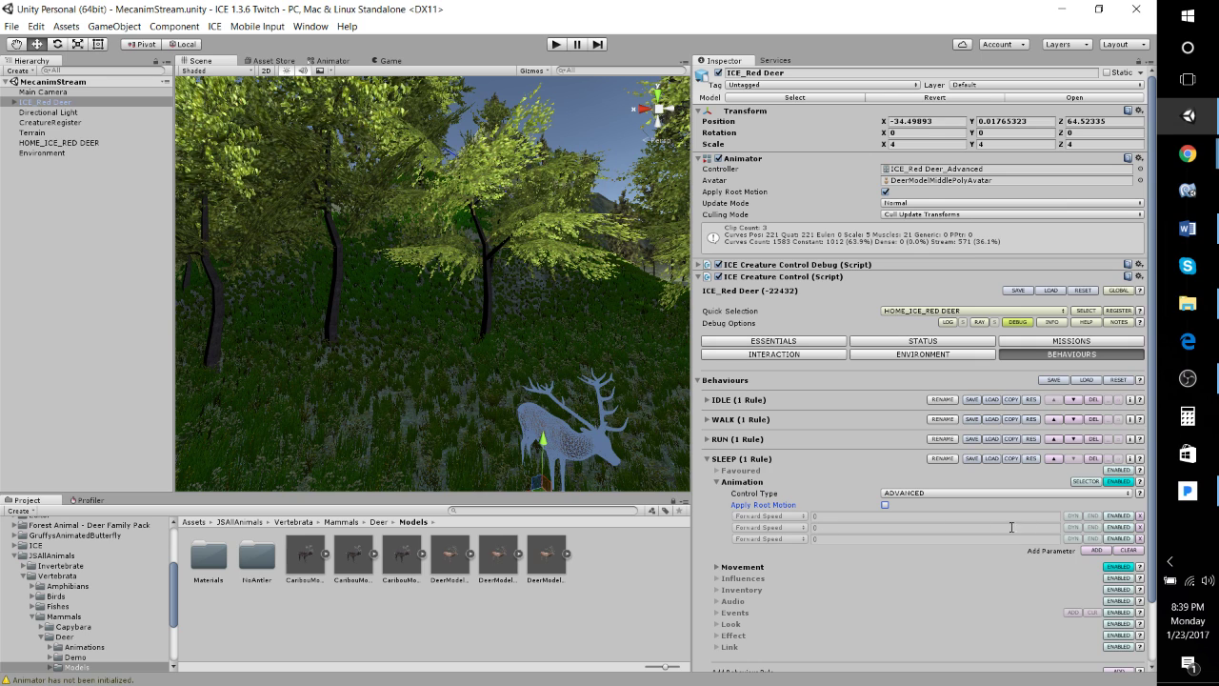
{"action": "left_click", "coordinate": [1118, 515]}
{"action": "left_click", "coordinate": [1119, 527]}
{"action": "left_click", "coordinate": [1118, 538]}
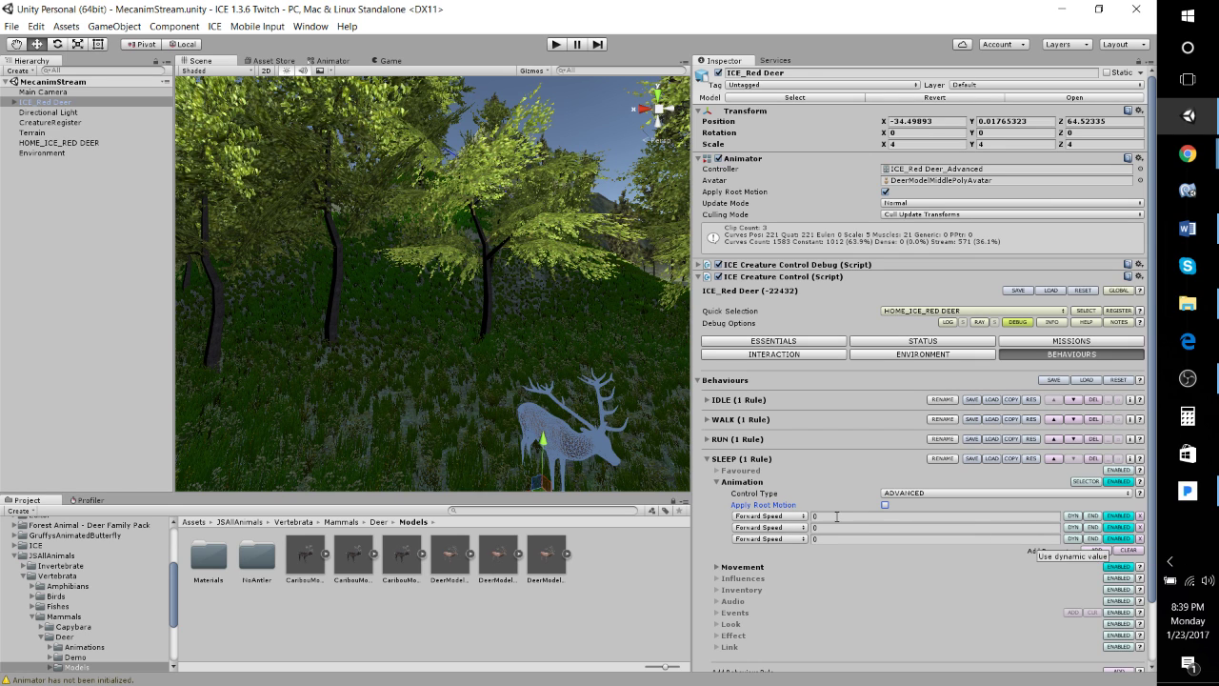
Assign Angular Speed to the second SLEEP parameter and IntData with the value 2 to the third.
{"action": "left_click", "coordinate": [771, 527]}
{"action": "left_click", "coordinate": [767, 558]}
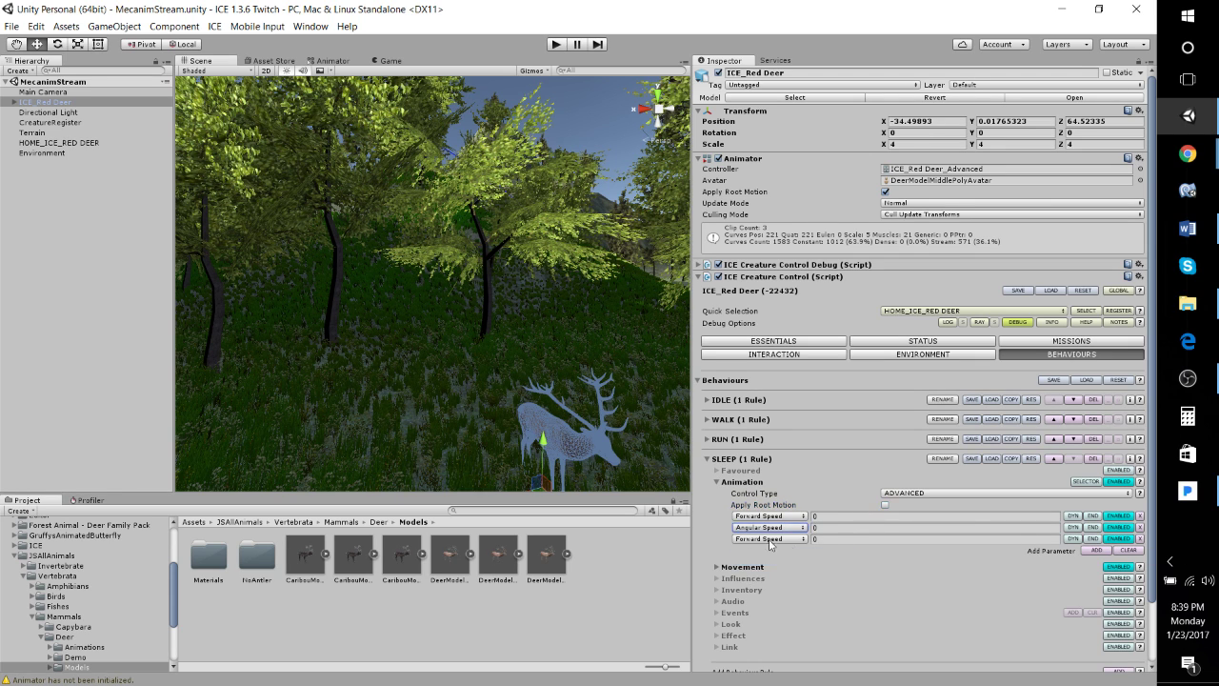
{"action": "left_click", "coordinate": [768, 539]}
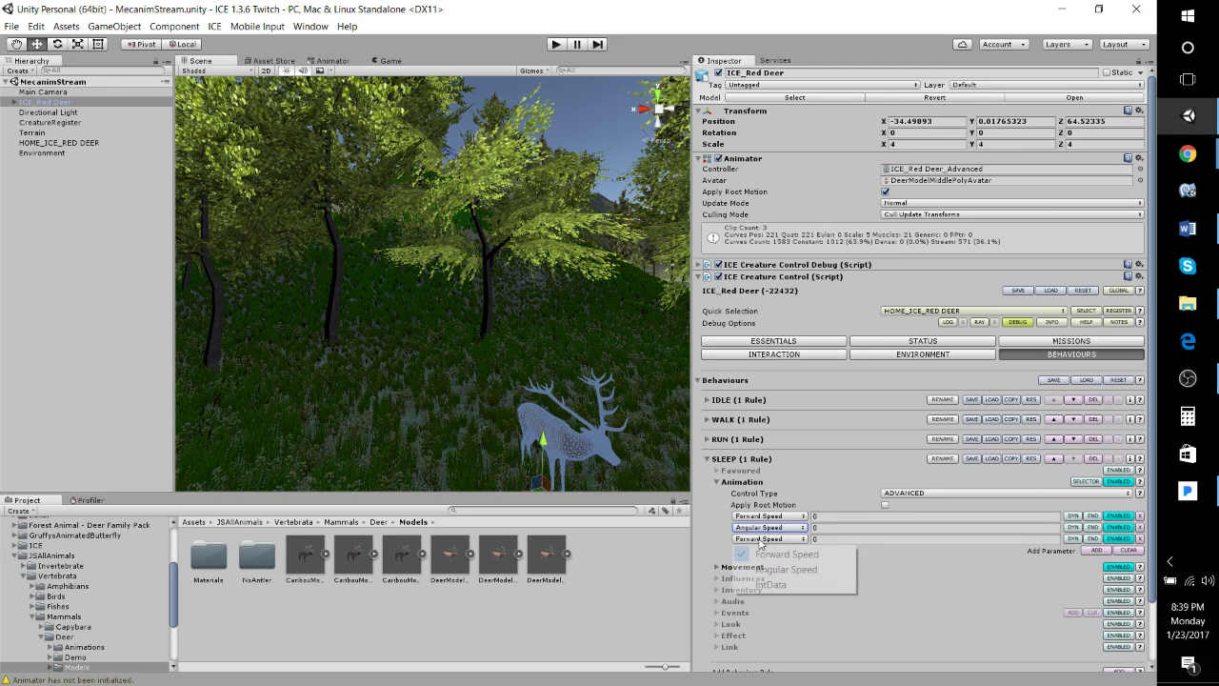
{"action": "left_click", "coordinate": [780, 585]}
{"action": "left_click", "coordinate": [844, 541]}
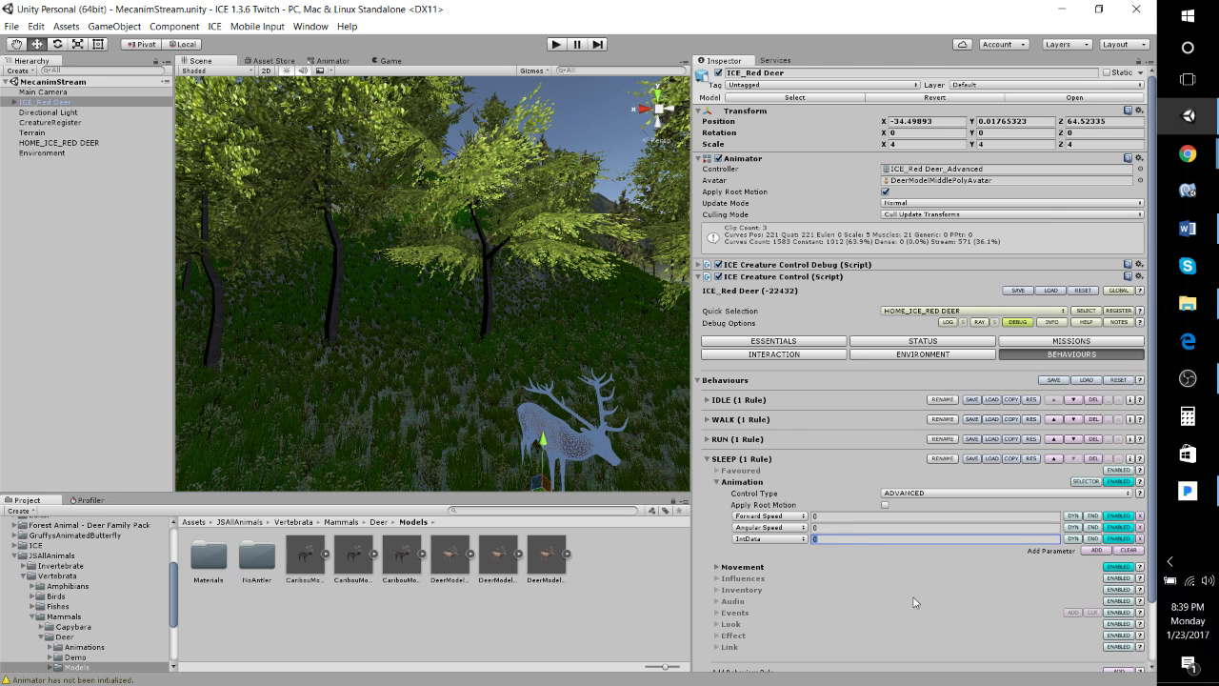
{"action": "type", "text": "2"}
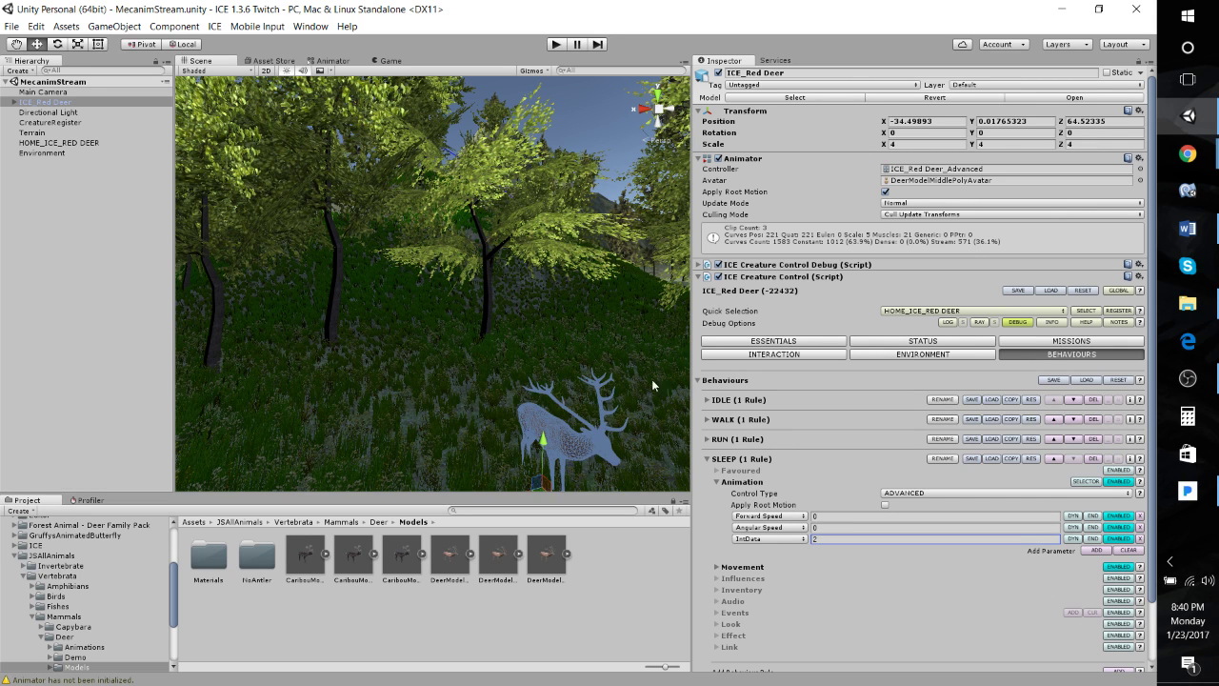
Open the deer's Animator graph, move the Any State node up beneath Entry, and show the free space below Idle.
{"action": "right_click_drag", "start_coordinate": [474, 365], "coordinate": [473, 181]}
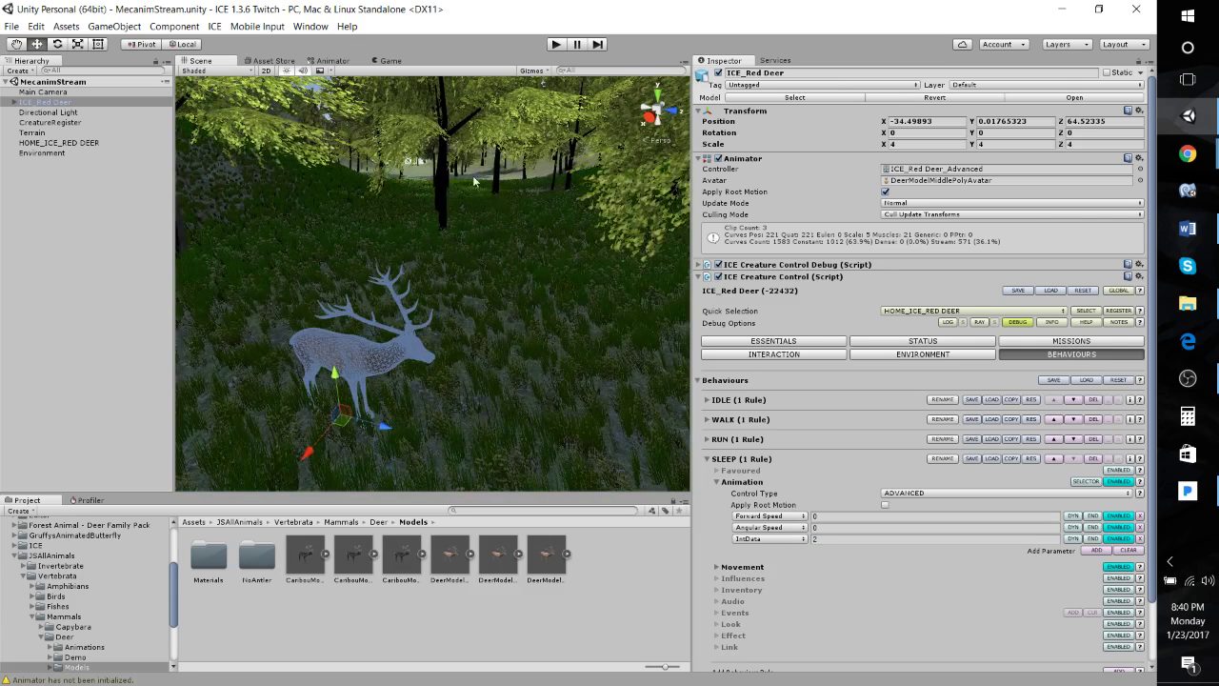
{"action": "left_click", "coordinate": [332, 60]}
{"action": "middle_click_drag", "start_coordinate": [391, 383], "coordinate": [476, 237]}
{"action": "left_click_drag", "start_coordinate": [360, 382], "coordinate": [368, 197]}
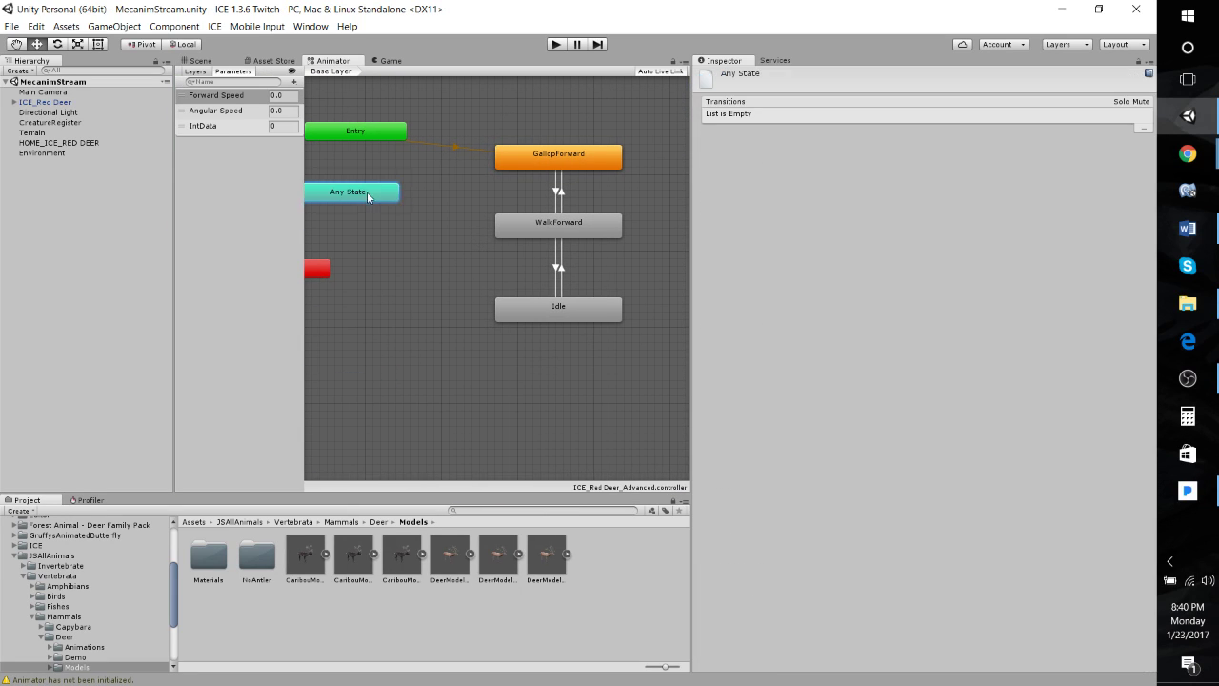
{"action": "middle_click_drag", "start_coordinate": [432, 321], "coordinate": [362, 291]}
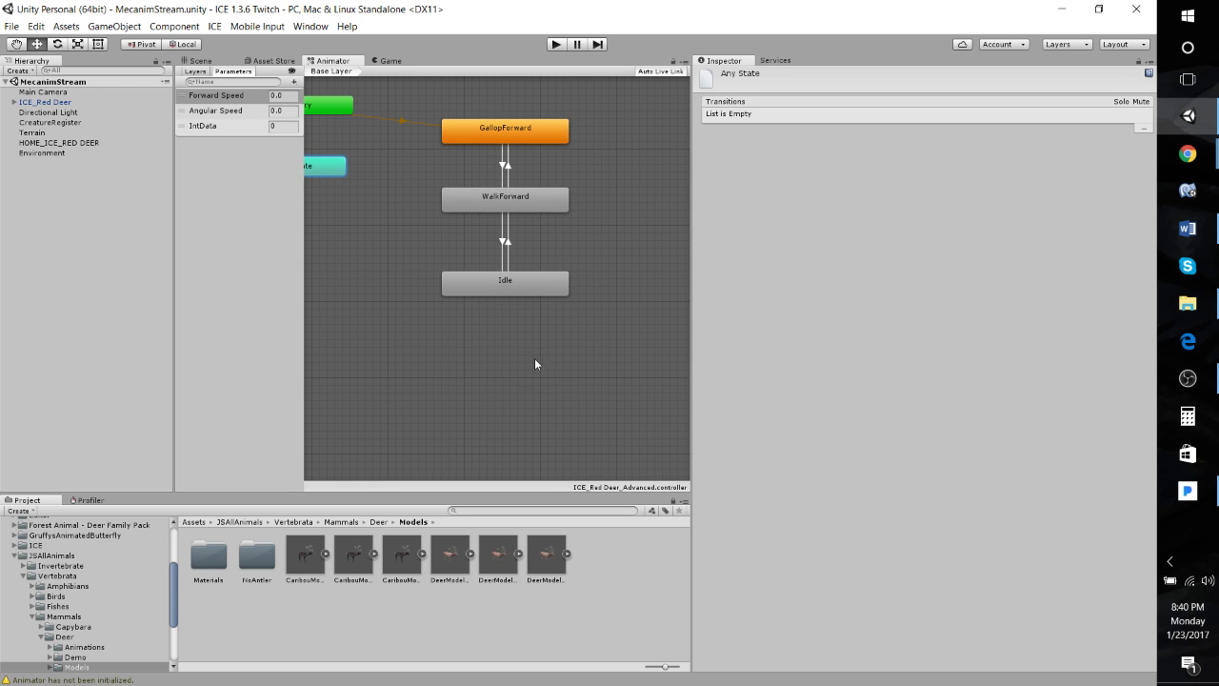
{"action": "middle_click_drag", "start_coordinate": [415, 363], "coordinate": [468, 324]}
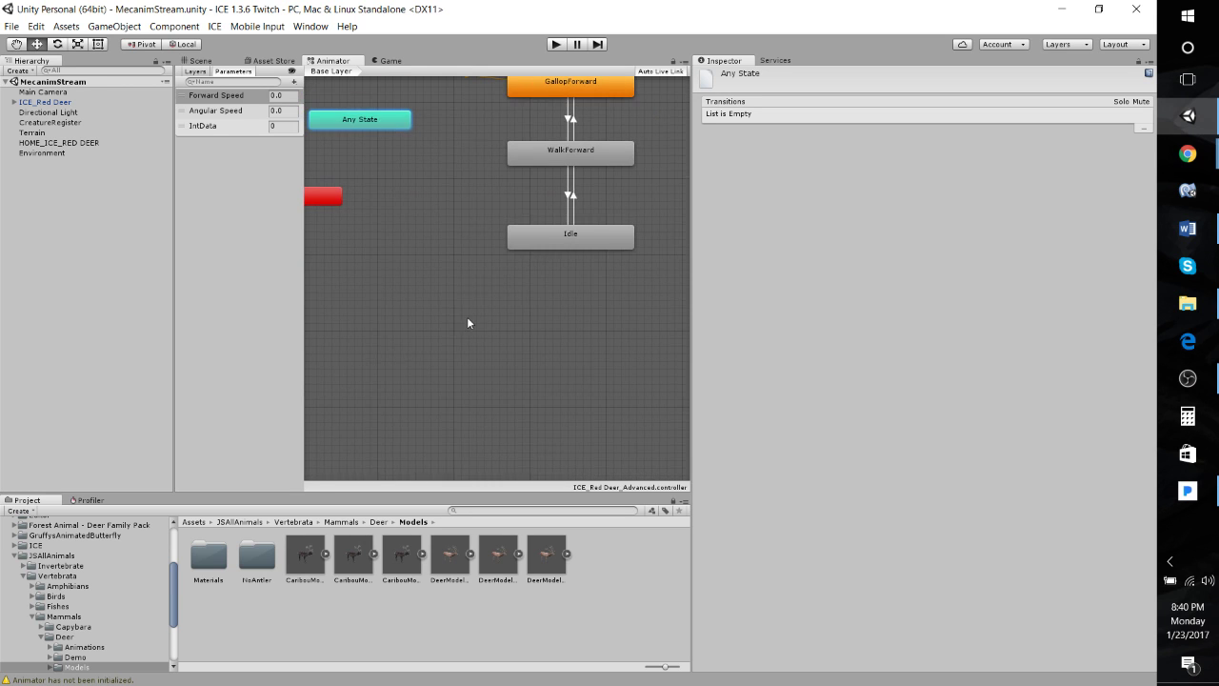
Add the IdleToSitDown clip from DeerAnimationsSitDownSleep in the deer's Animations folder as a new state below Idle in the Animator graph.
{"action": "left_click", "coordinate": [76, 647]}
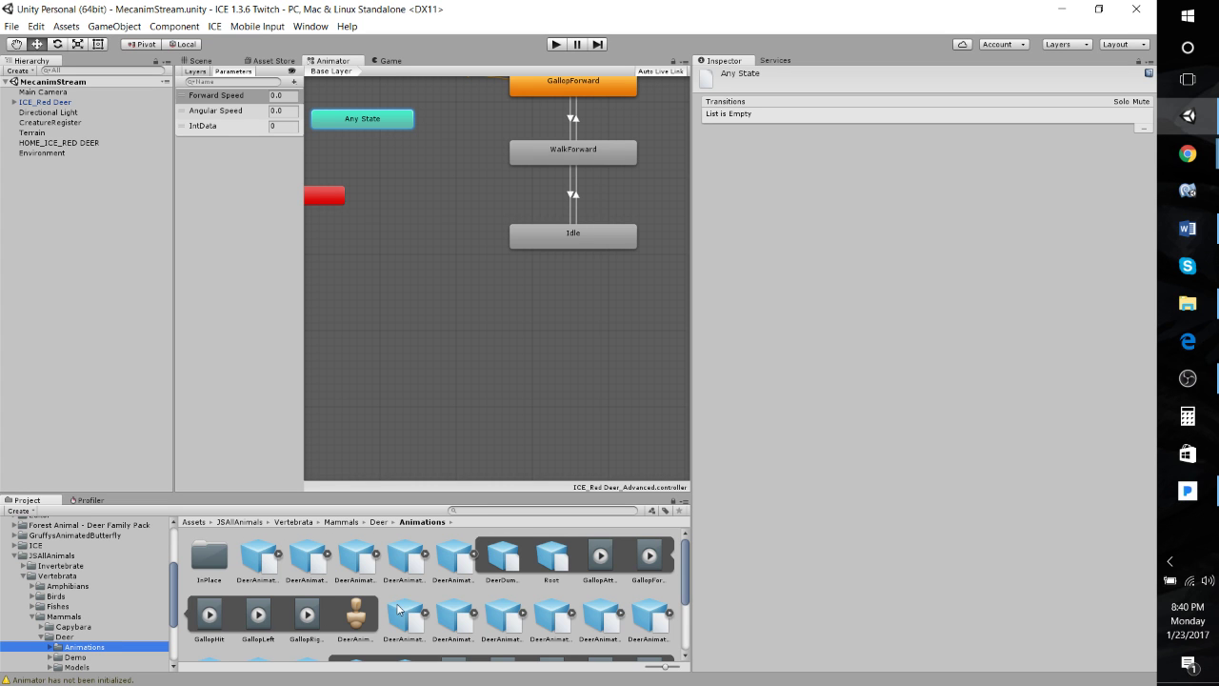
{"action": "left_click", "coordinate": [473, 553]}
{"action": "left_click", "coordinate": [421, 618]}
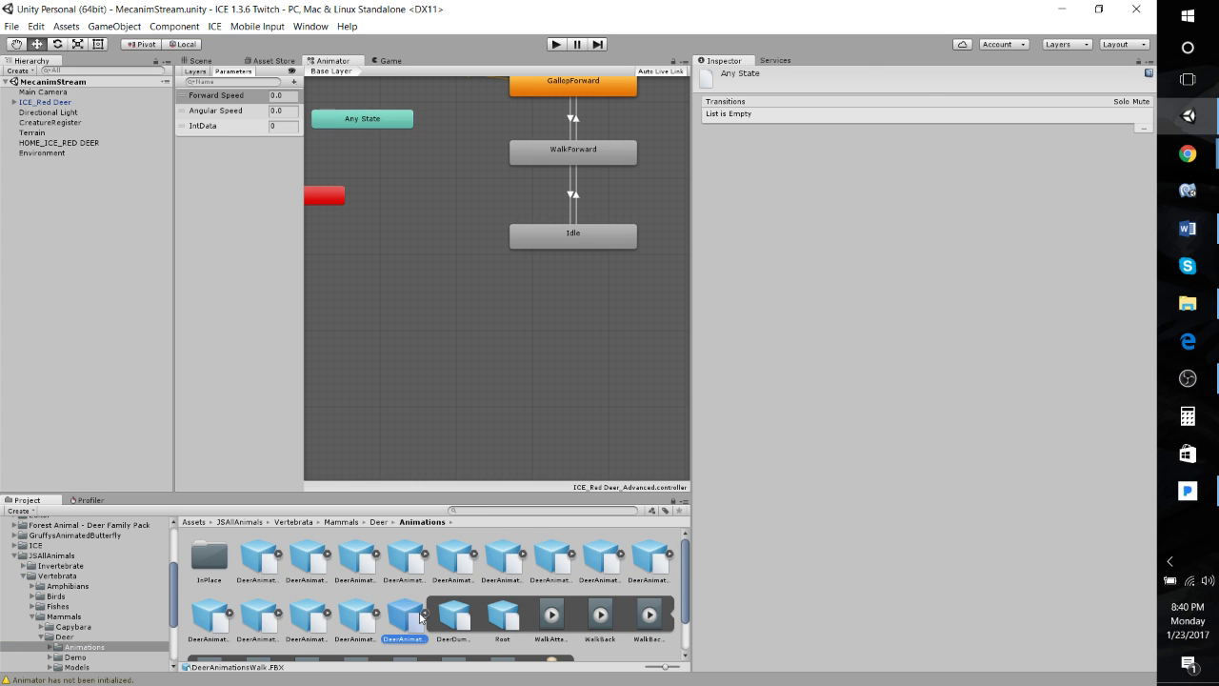
{"action": "left_click", "coordinate": [428, 618]}
{"action": "left_click", "coordinate": [310, 619]}
{"action": "left_click", "coordinate": [259, 620]}
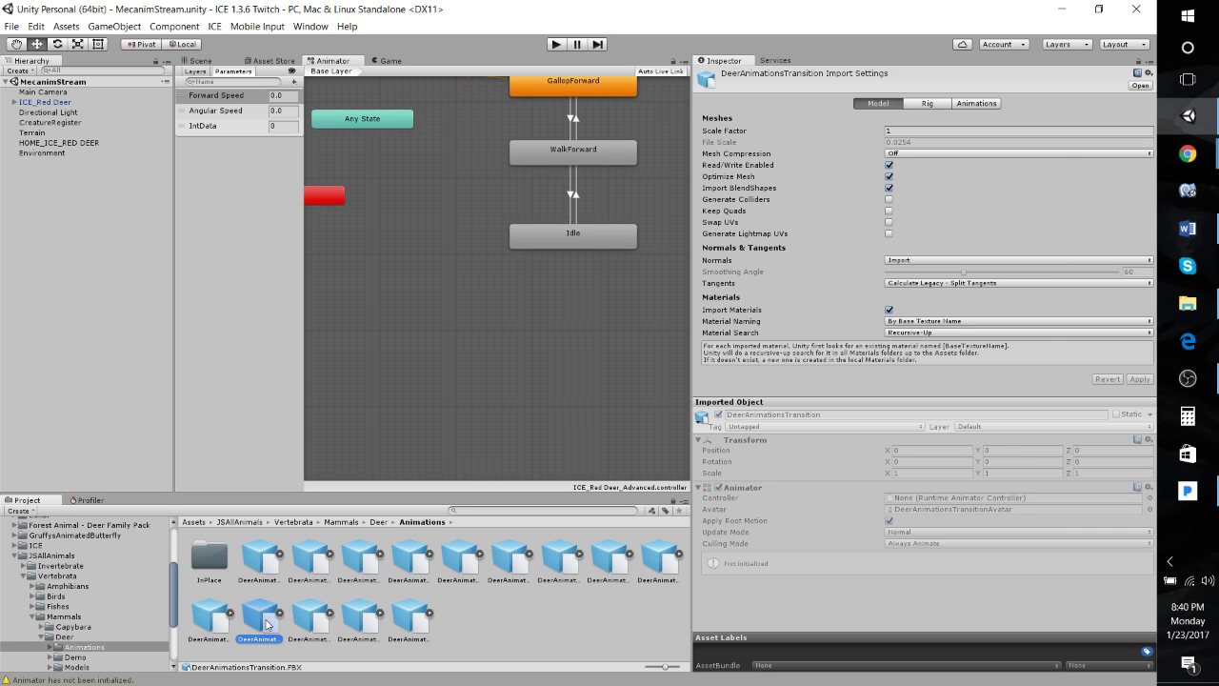
{"action": "left_click", "coordinate": [279, 613]}
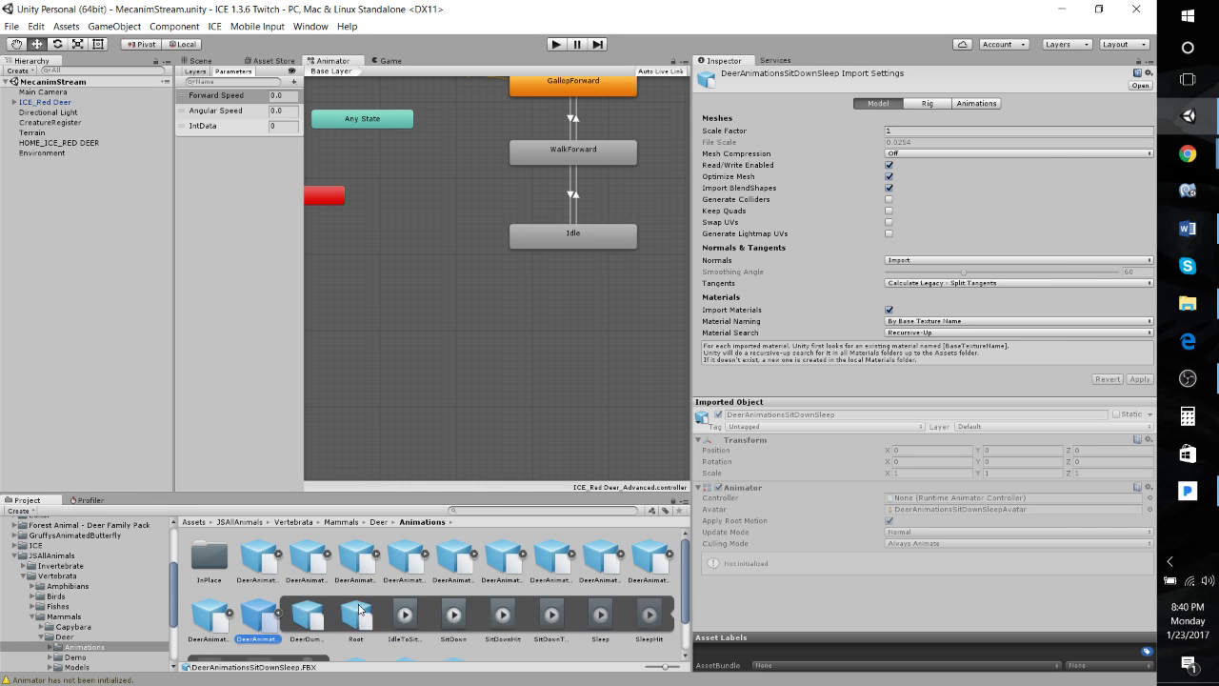
{"action": "scroll", "coordinate": [415, 576], "scroll_direction": "down", "scroll_amount": 1}
{"action": "scroll", "coordinate": [415, 577], "scroll_direction": "up", "scroll_amount": 1}
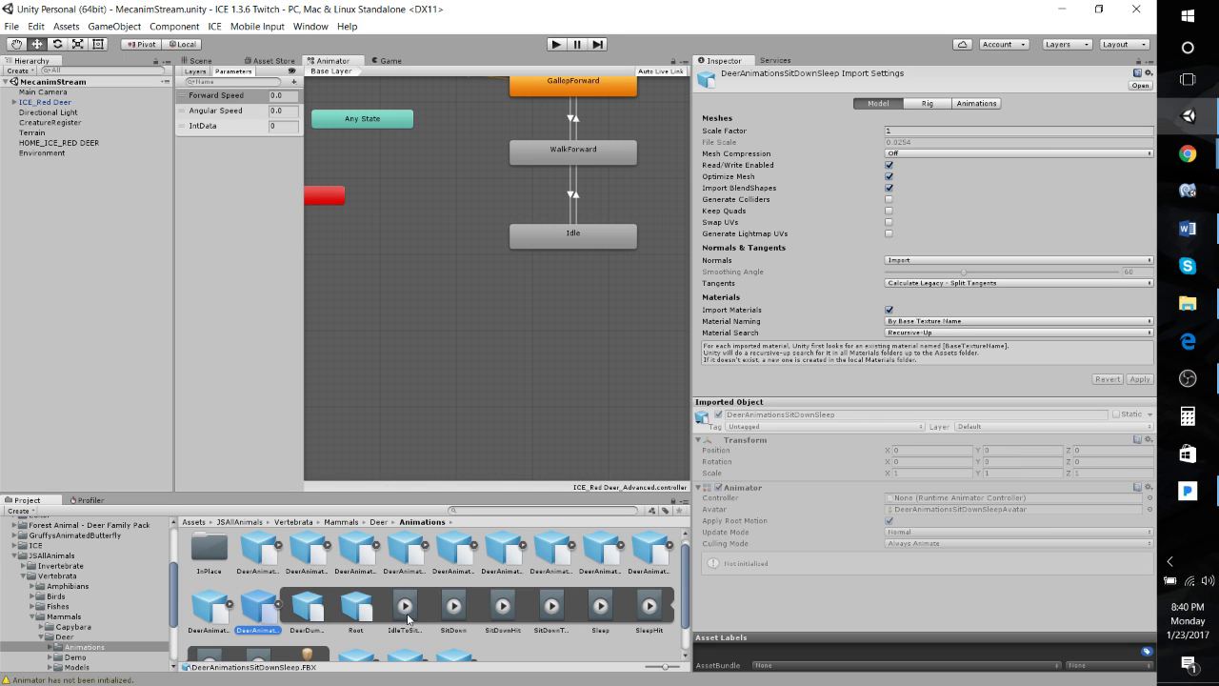
{"action": "left_click_drag", "start_coordinate": [408, 617], "coordinate": [476, 305]}
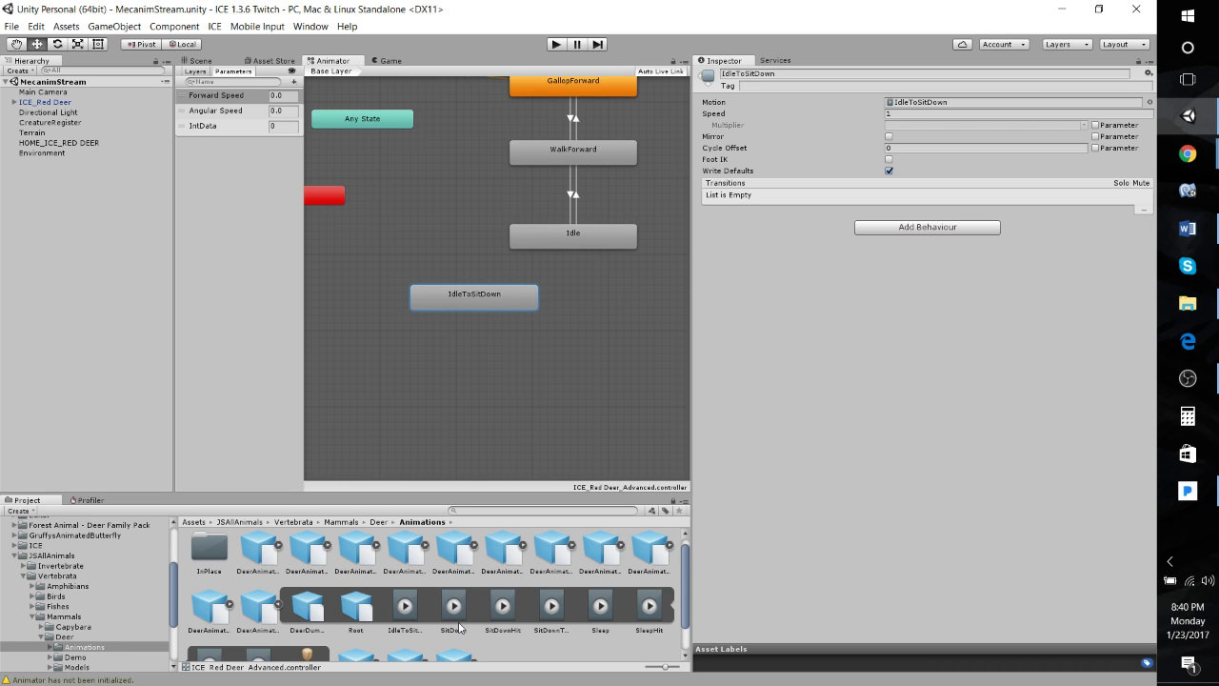
Add the SitDown clip as a state below Idle and the StandUp clip as a state opposite IdleToSitDown.
{"action": "left_click_drag", "start_coordinate": [460, 619], "coordinate": [551, 357]}
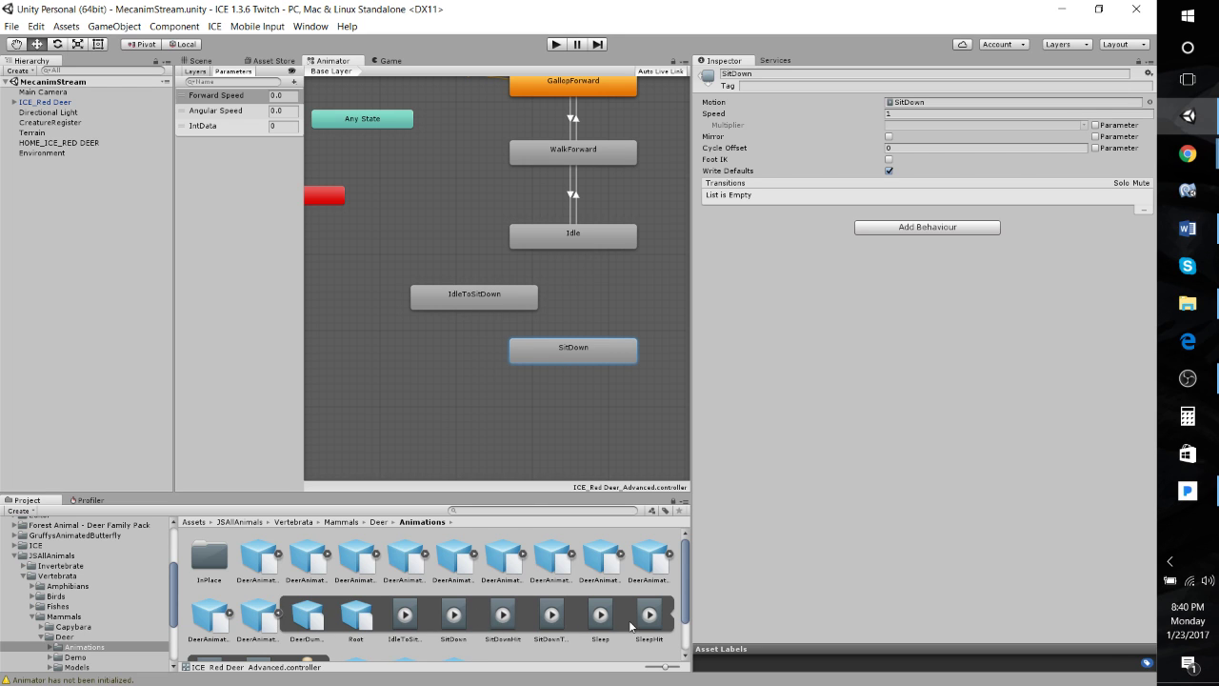
{"action": "scroll", "coordinate": [630, 626], "scroll_direction": "down", "scroll_amount": 1}
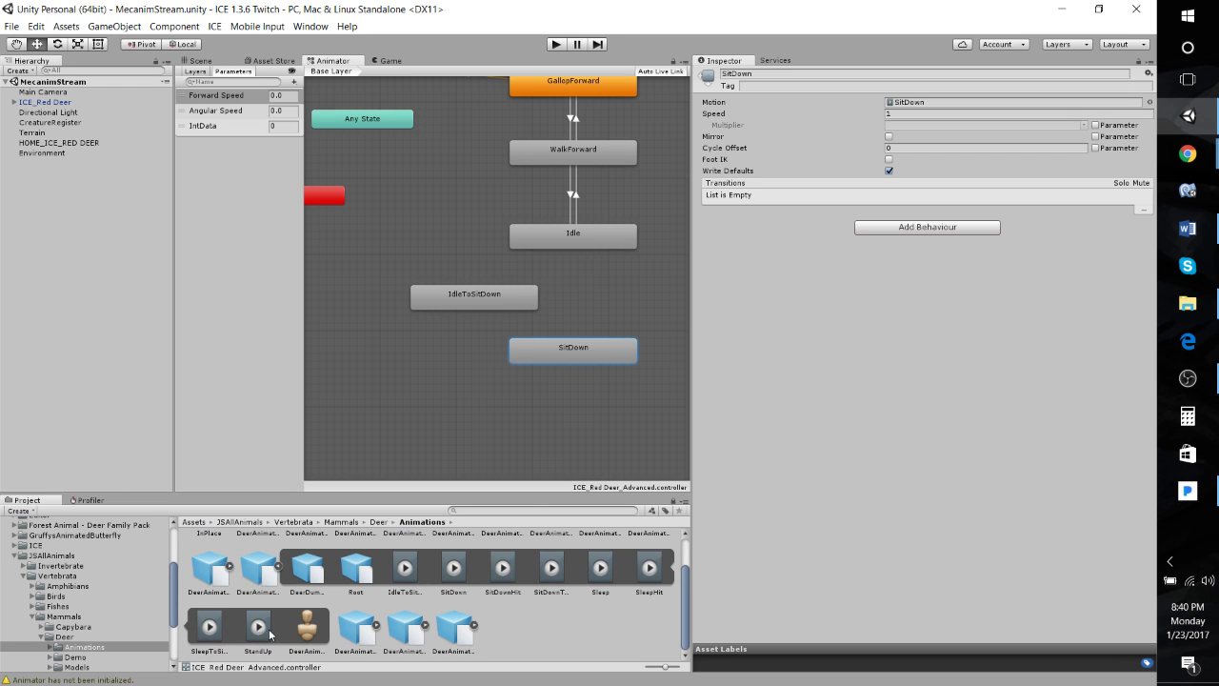
{"action": "left_click_drag", "start_coordinate": [270, 633], "coordinate": [662, 296]}
{"action": "middle_click_drag", "start_coordinate": [560, 315], "coordinate": [498, 300]}
{"action": "left_click_drag", "start_coordinate": [608, 298], "coordinate": [582, 291]}
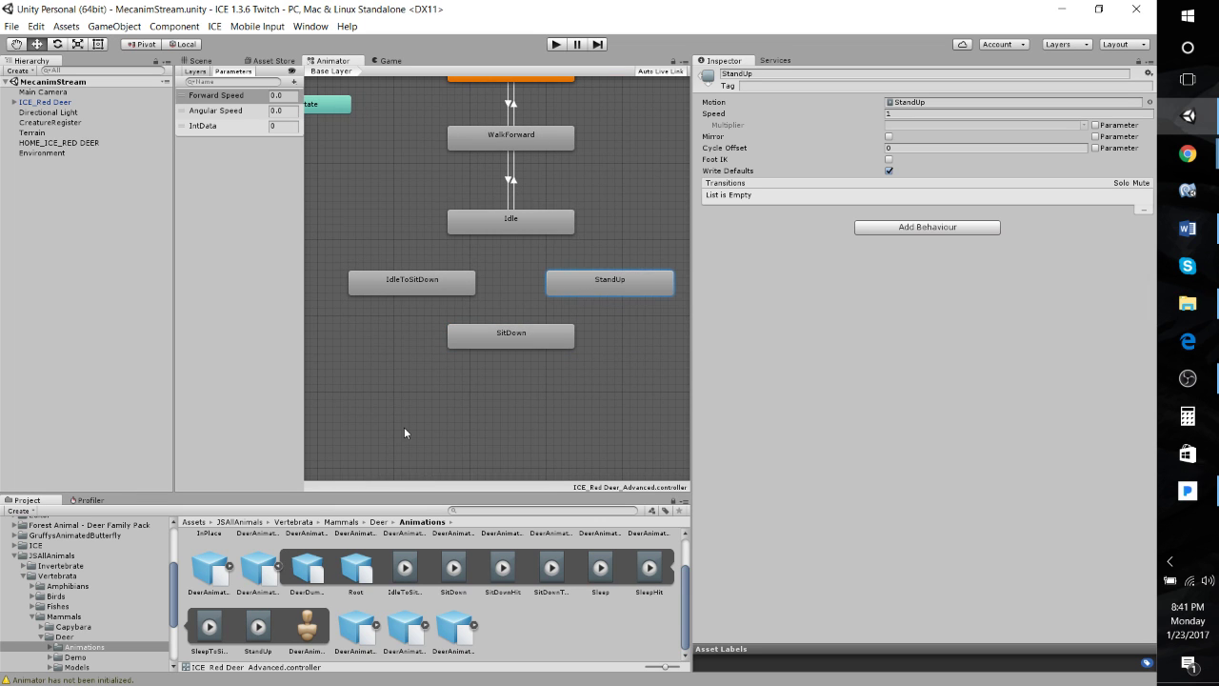
Add SitDownToSleep, Sleep and SleepToSitDown as states below SitDown, with Sleep lowest and the two transitional clips on opposite sides above it.
{"action": "middle_click_drag", "start_coordinate": [404, 427], "coordinate": [449, 443]}
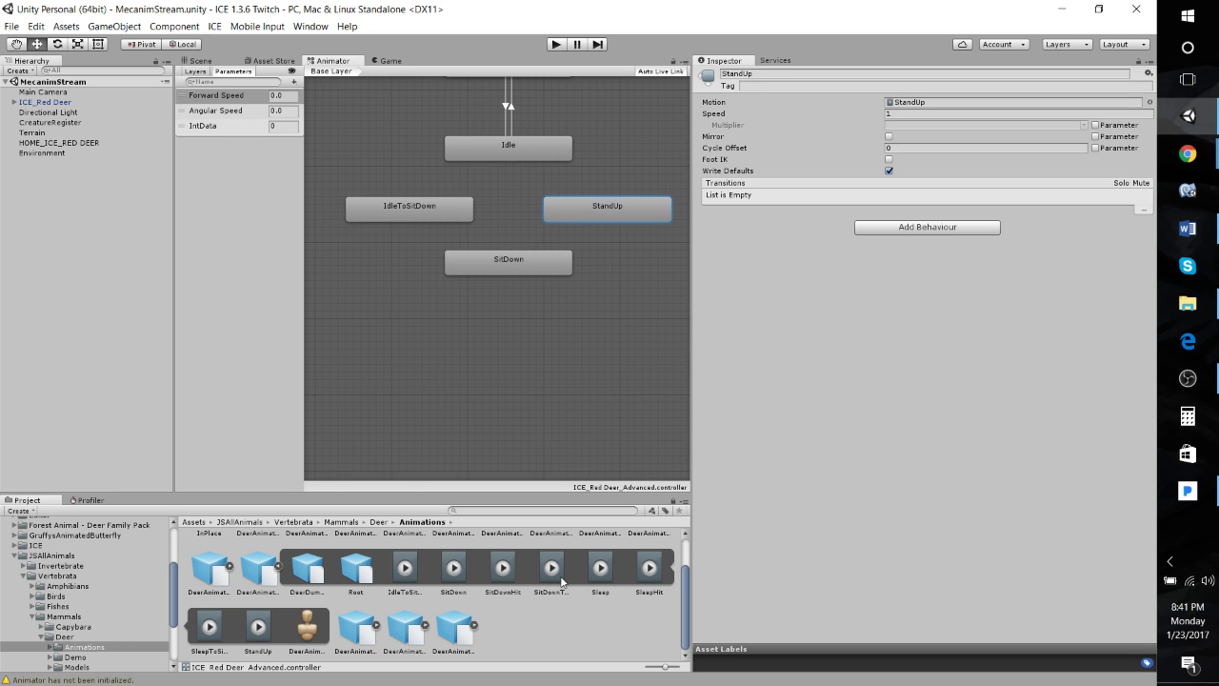
{"action": "left_click_drag", "start_coordinate": [557, 577], "coordinate": [489, 403]}
{"action": "left_click_drag", "start_coordinate": [489, 403], "coordinate": [372, 315]}
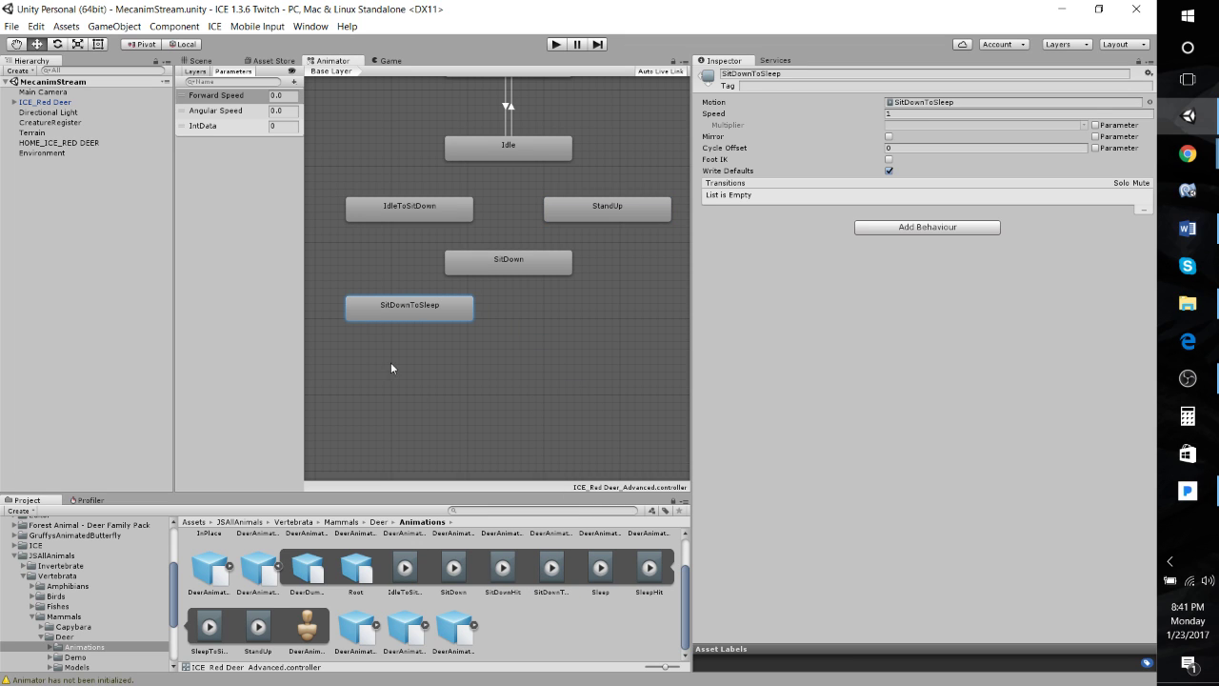
{"action": "left_click_drag", "start_coordinate": [611, 585], "coordinate": [492, 363]}
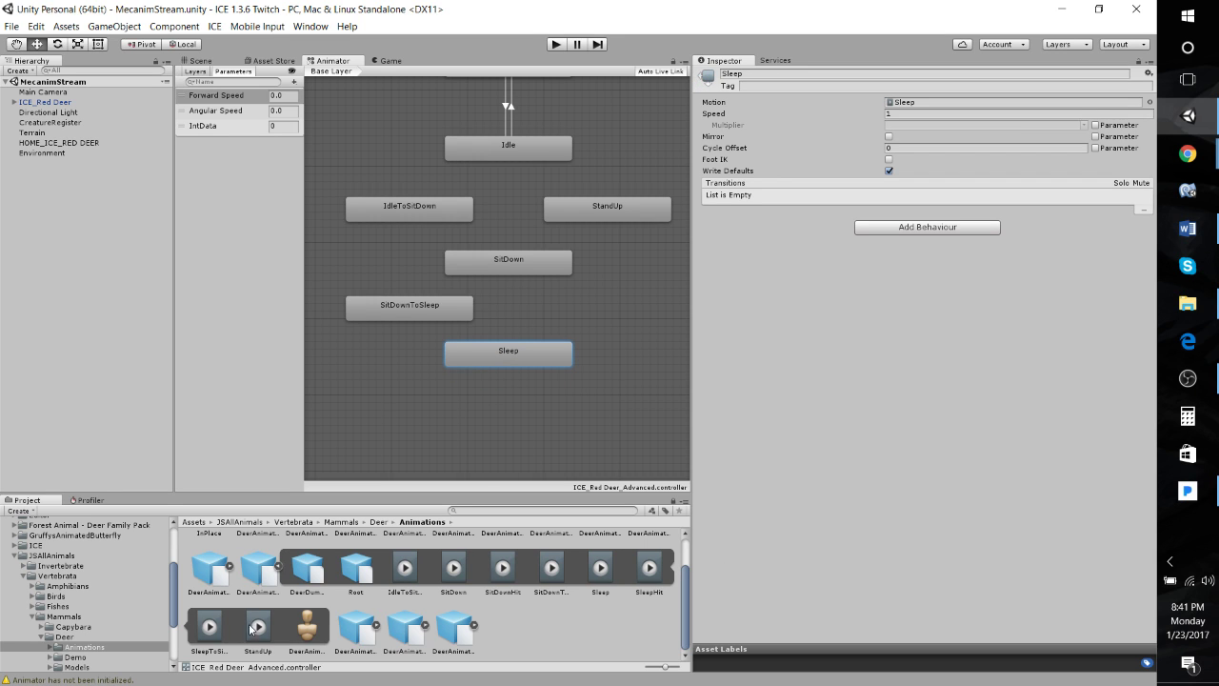
{"action": "left_click_drag", "start_coordinate": [584, 308], "coordinate": [583, 308]}
{"action": "left_click_drag", "start_coordinate": [621, 318], "coordinate": [573, 310]}
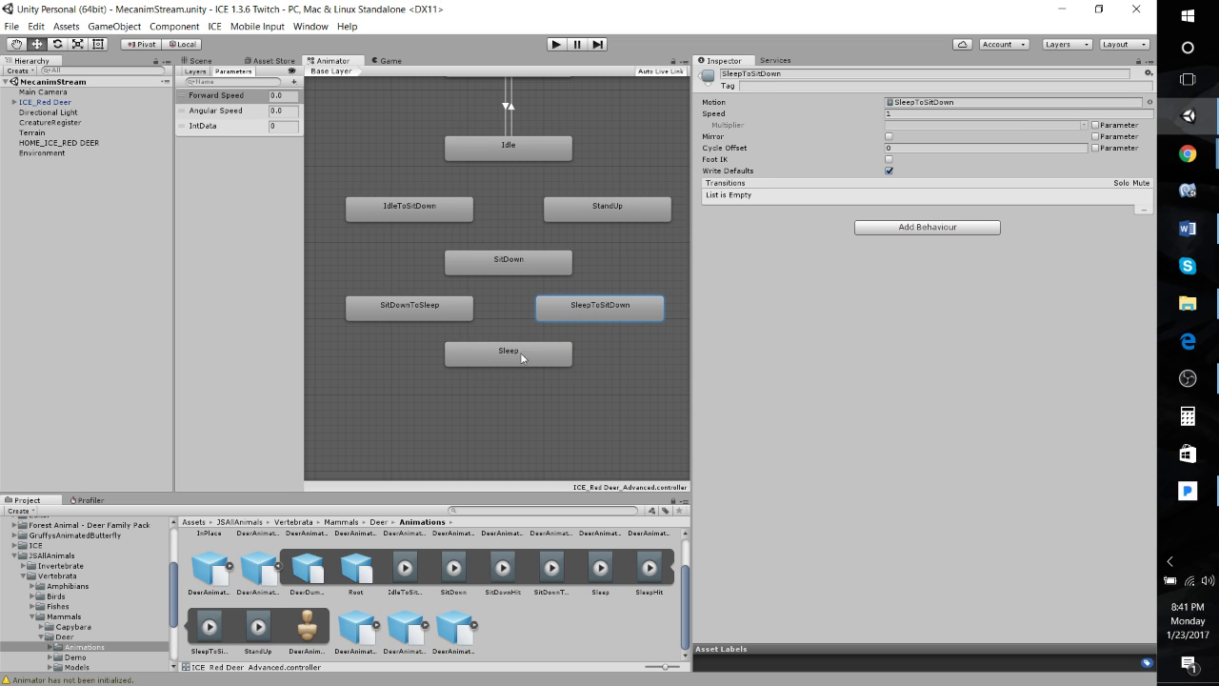
Create two separate transitions from Idle to IdleToSitDown.
{"action": "right_click", "coordinate": [515, 151]}
{"action": "left_click", "coordinate": [548, 157]}
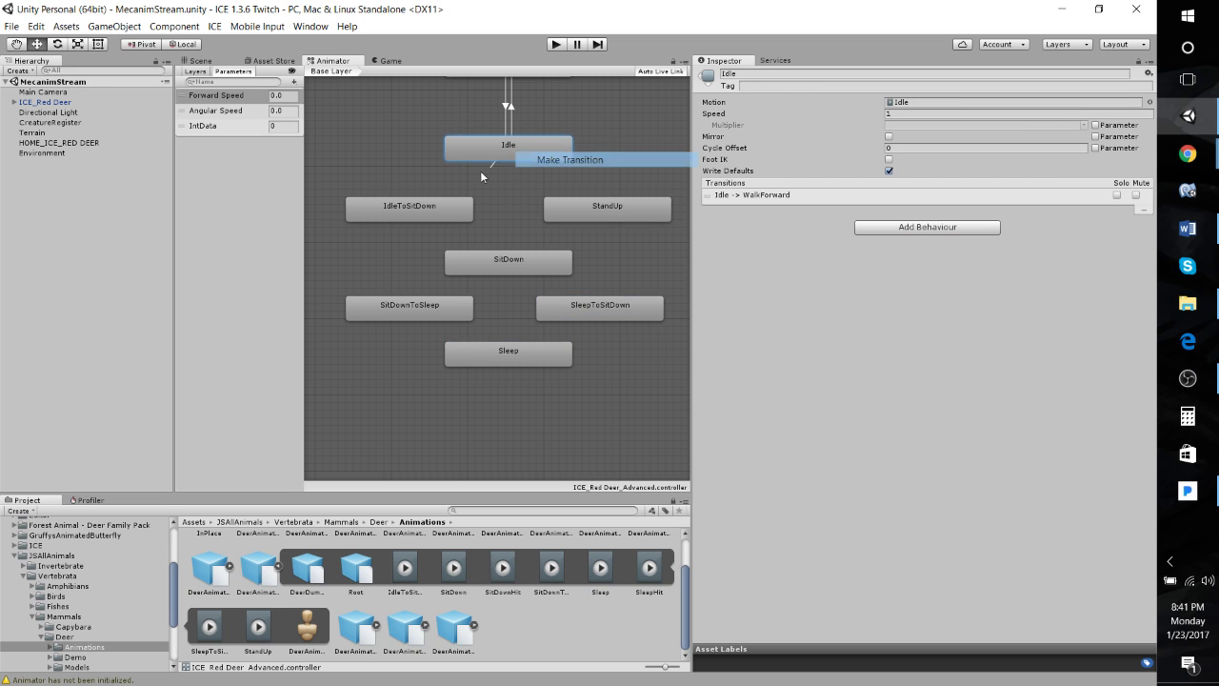
{"action": "left_click", "coordinate": [424, 209]}
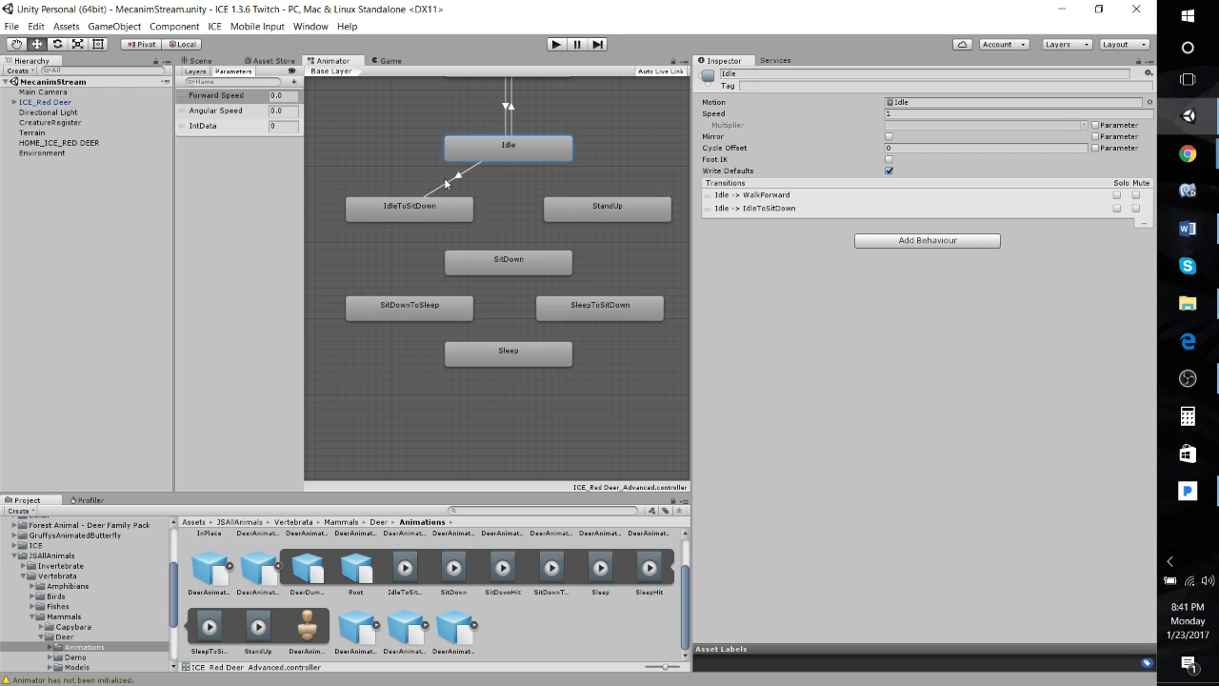
{"action": "left_click", "coordinate": [448, 183]}
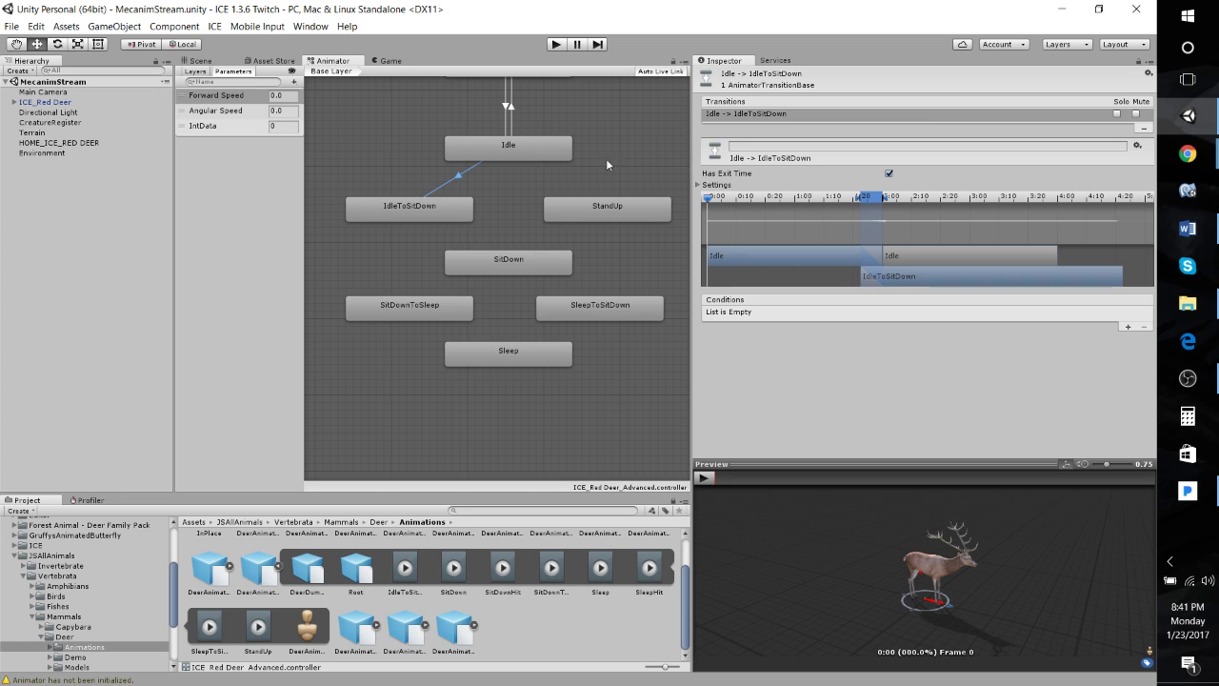
{"action": "right_click", "coordinate": [512, 158]}
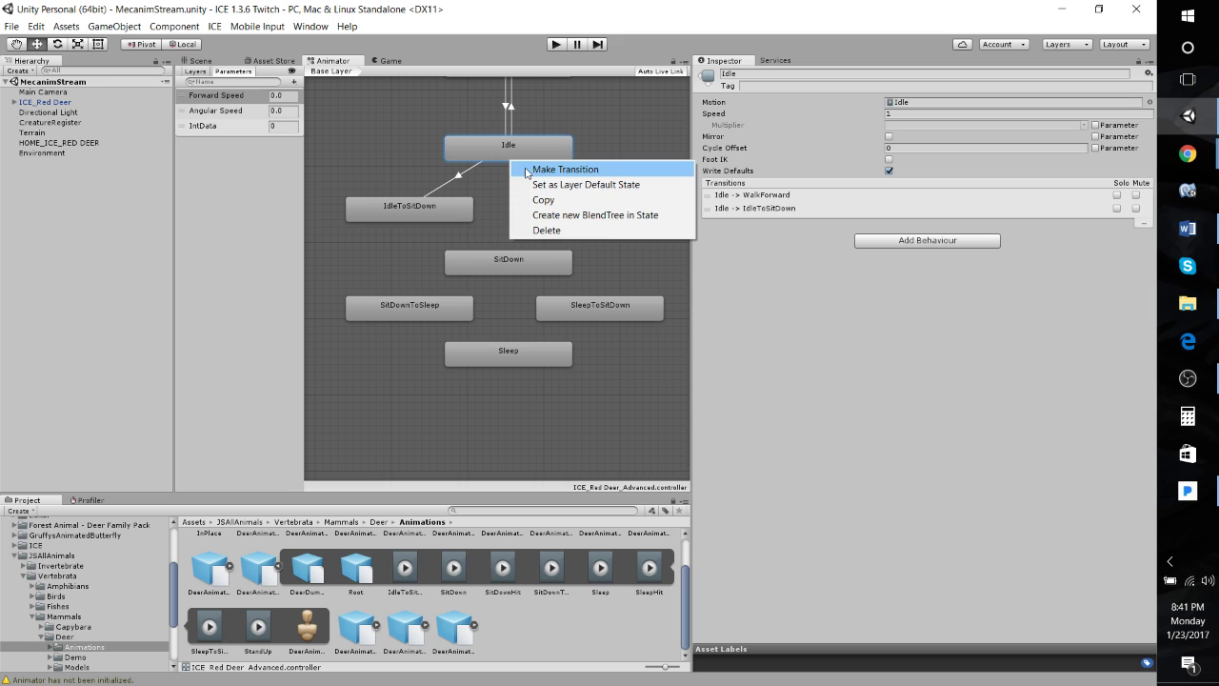
{"action": "left_click", "coordinate": [562, 169]}
{"action": "left_click", "coordinate": [449, 210]}
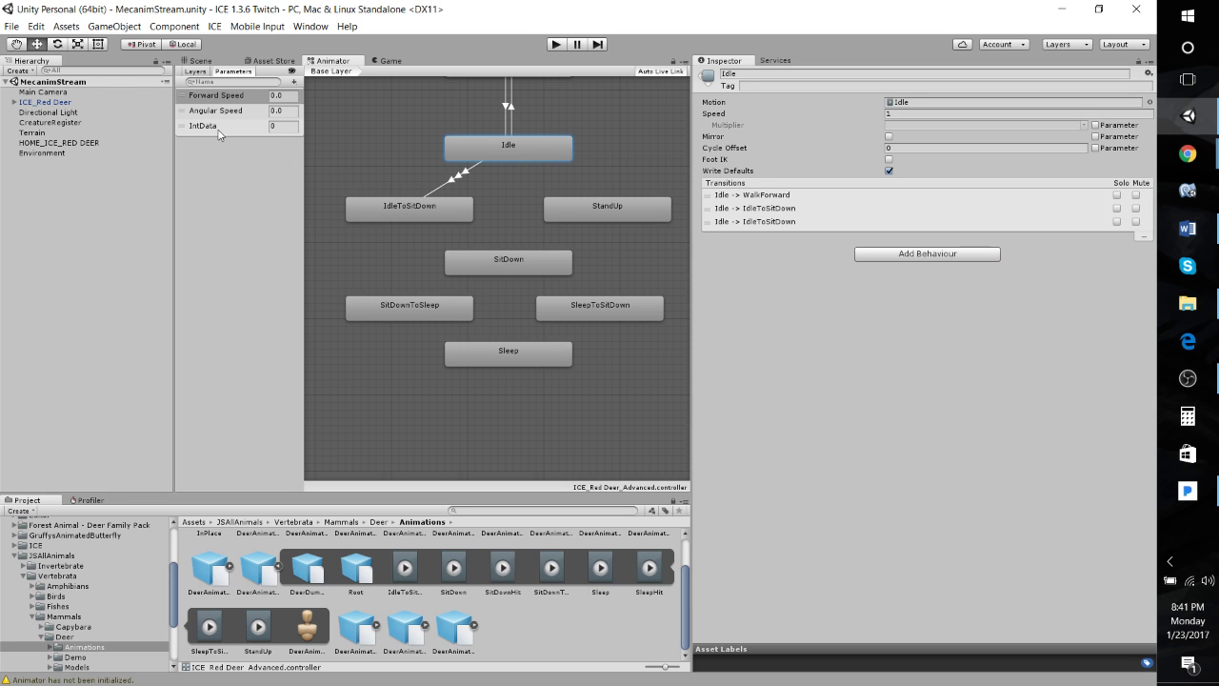
Create a transition from IdleToSitDown to SitDown.
{"action": "left_click", "coordinate": [286, 130]}
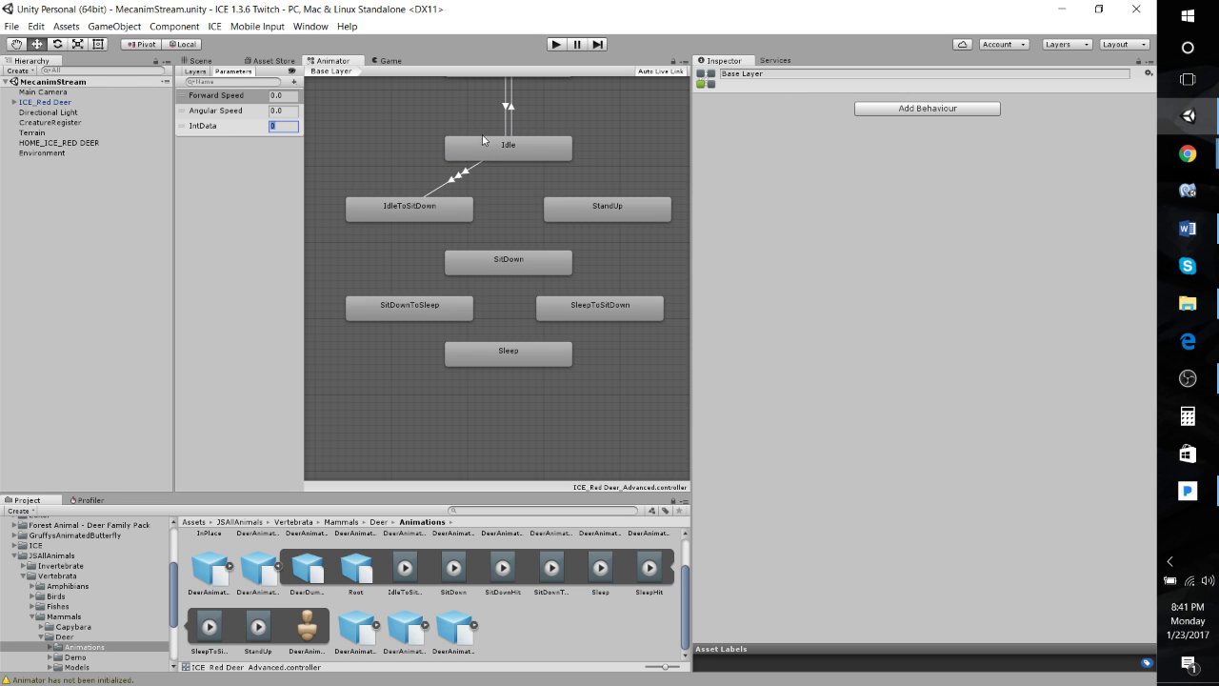
{"action": "left_click", "coordinate": [448, 205]}
{"action": "right_click", "coordinate": [447, 212]}
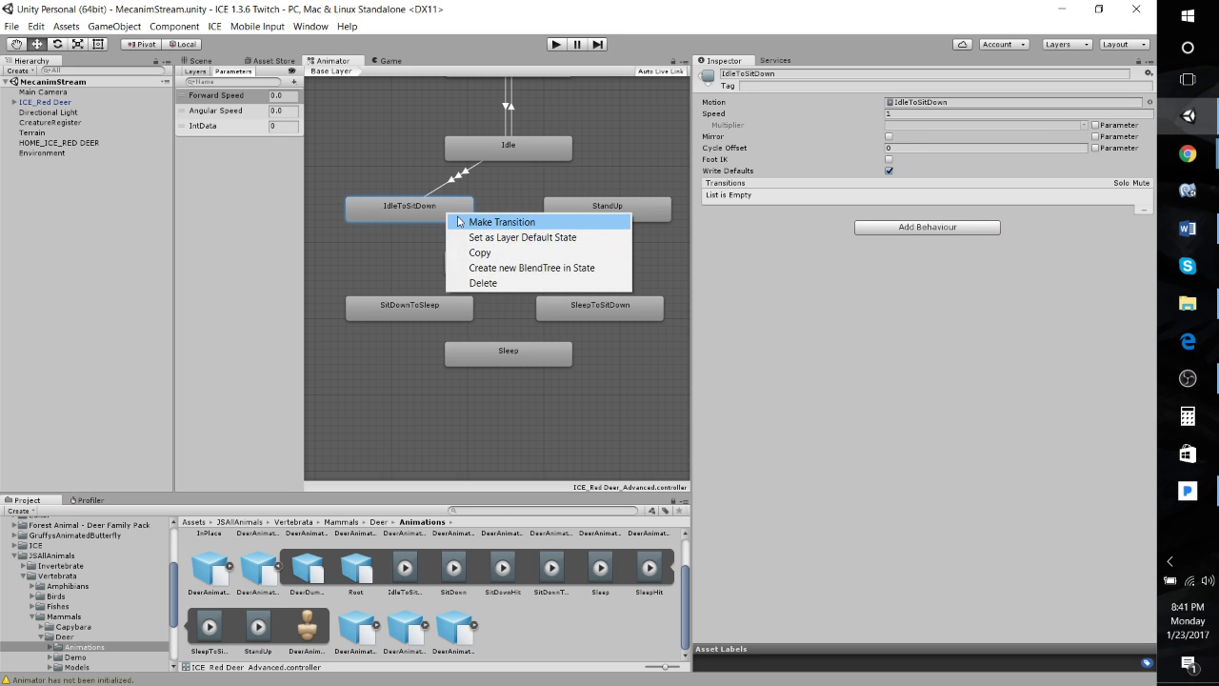
{"action": "left_click", "coordinate": [461, 221]}
{"action": "left_click", "coordinate": [489, 264]}
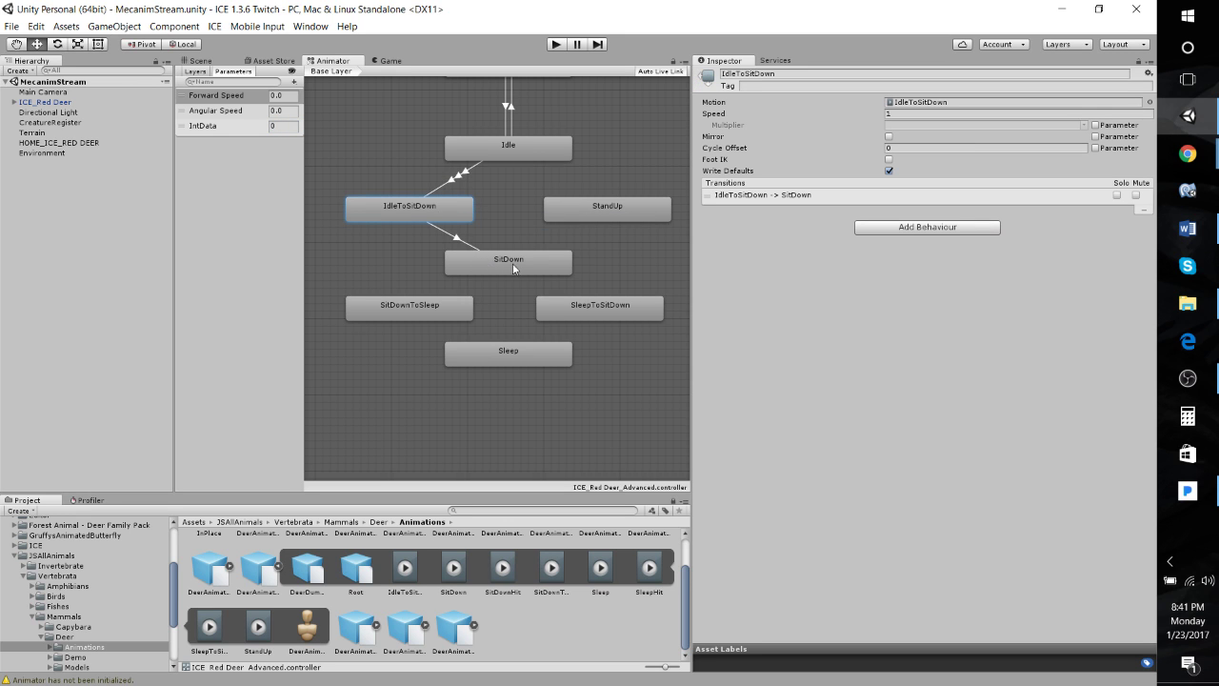
Create transitions from SitDown to StandUp and from StandUp back to Idle.
{"action": "left_click", "coordinate": [481, 259]}
{"action": "right_click", "coordinate": [485, 259]}
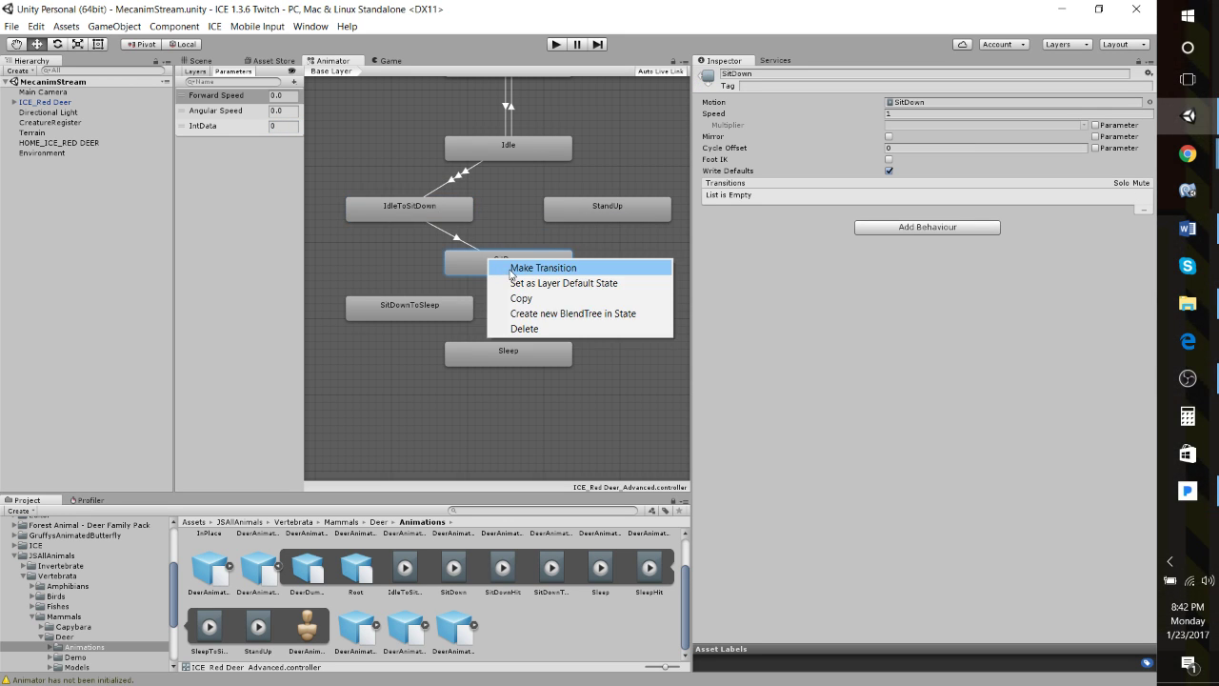
{"action": "left_click", "coordinate": [520, 267]}
{"action": "left_click", "coordinate": [604, 211]}
{"action": "left_click", "coordinate": [598, 207]}
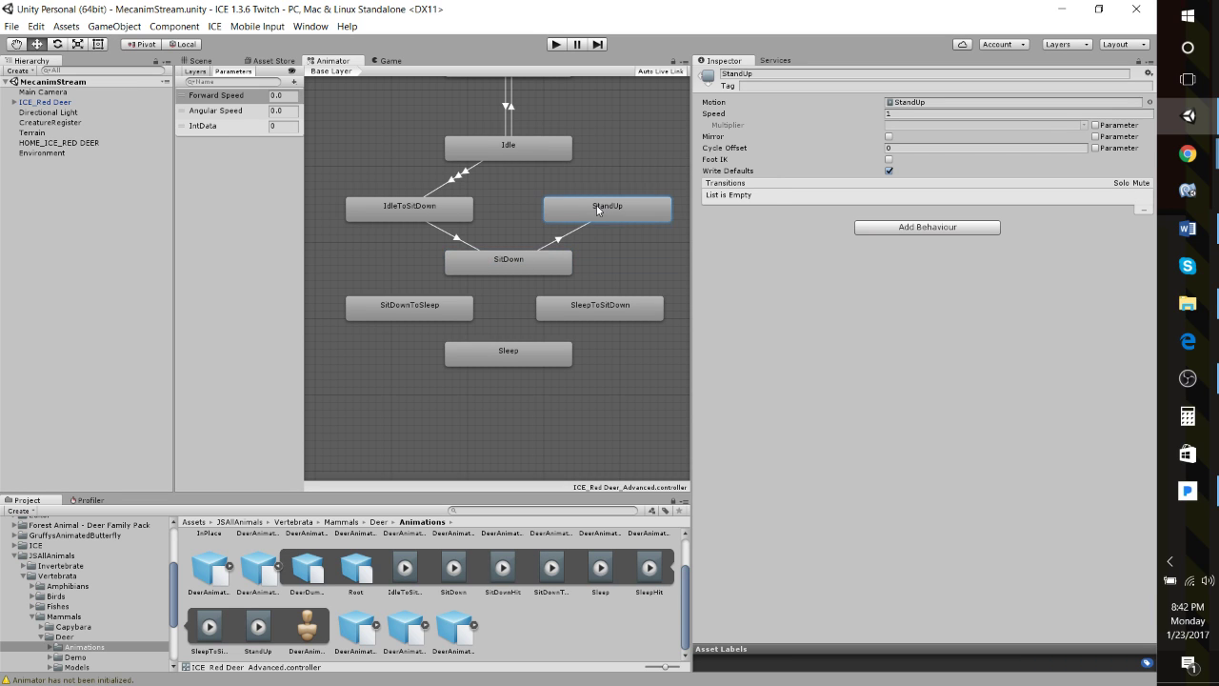
{"action": "right_click", "coordinate": [608, 209]}
{"action": "left_click", "coordinate": [652, 215]}
{"action": "left_click", "coordinate": [535, 150]}
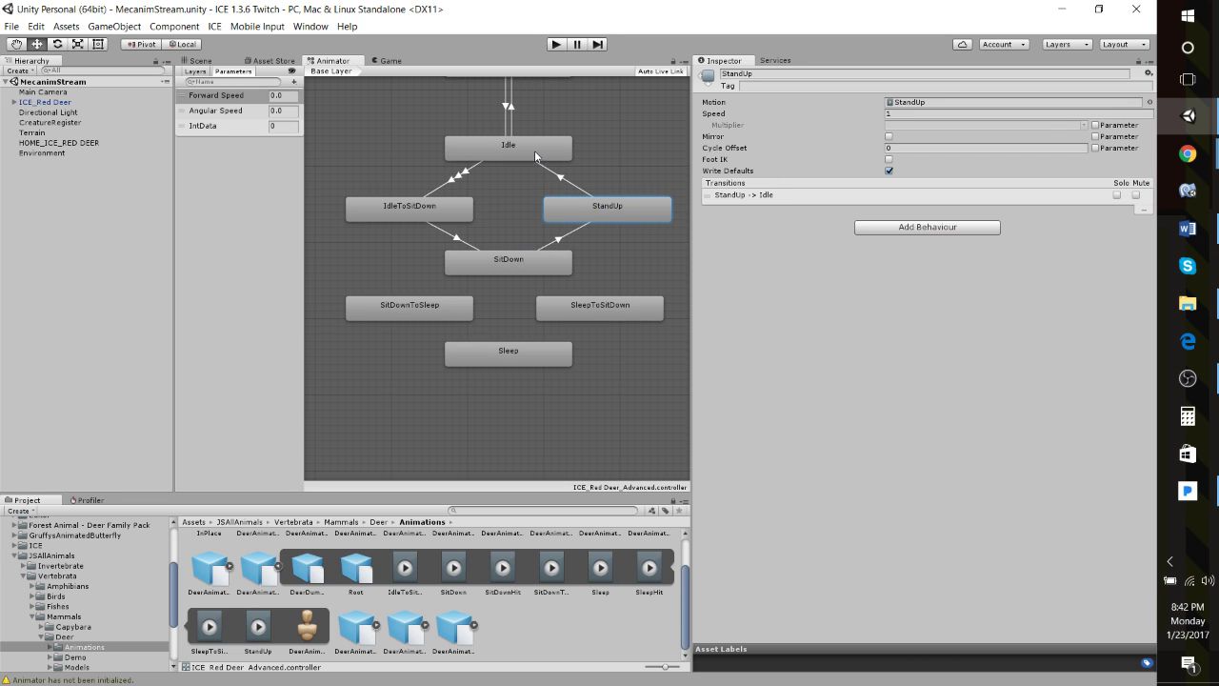
Create transitions from SitDown to SitDownToSleep and from SitDownToSleep to Sleep.
{"action": "right_click", "coordinate": [508, 259]}
{"action": "left_click", "coordinate": [533, 270]}
{"action": "left_click", "coordinate": [430, 314]}
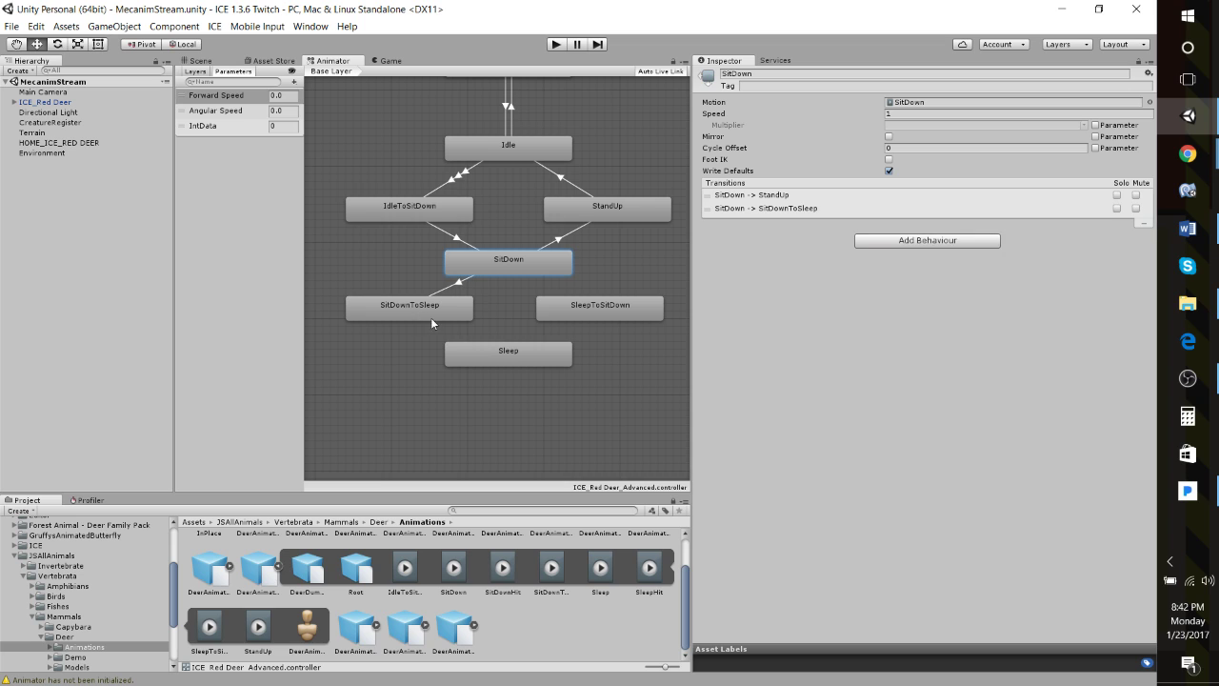
{"action": "right_click", "coordinate": [466, 320]}
{"action": "left_click", "coordinate": [494, 327]}
{"action": "left_click", "coordinate": [491, 356]}
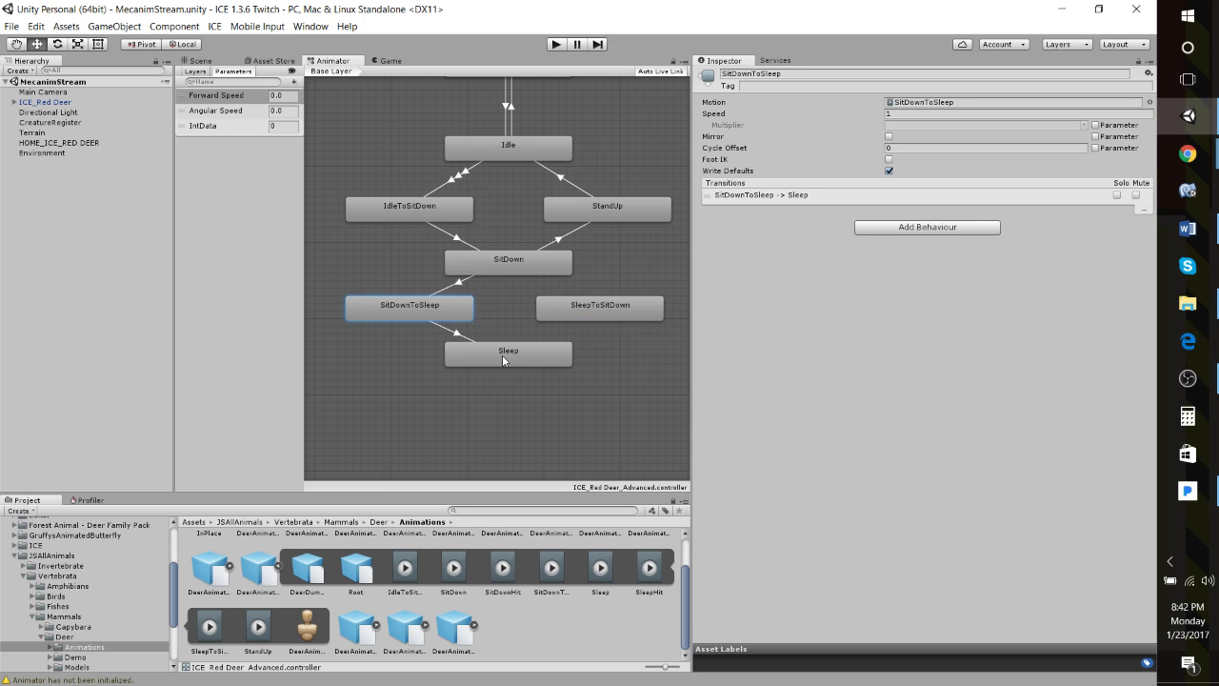
Create transitions from Sleep to SleepToSitDown and from SleepToSitDown back to SitDown.
{"action": "right_click", "coordinate": [527, 359]}
{"action": "left_click", "coordinate": [559, 365]}
{"action": "left_click", "coordinate": [615, 297]}
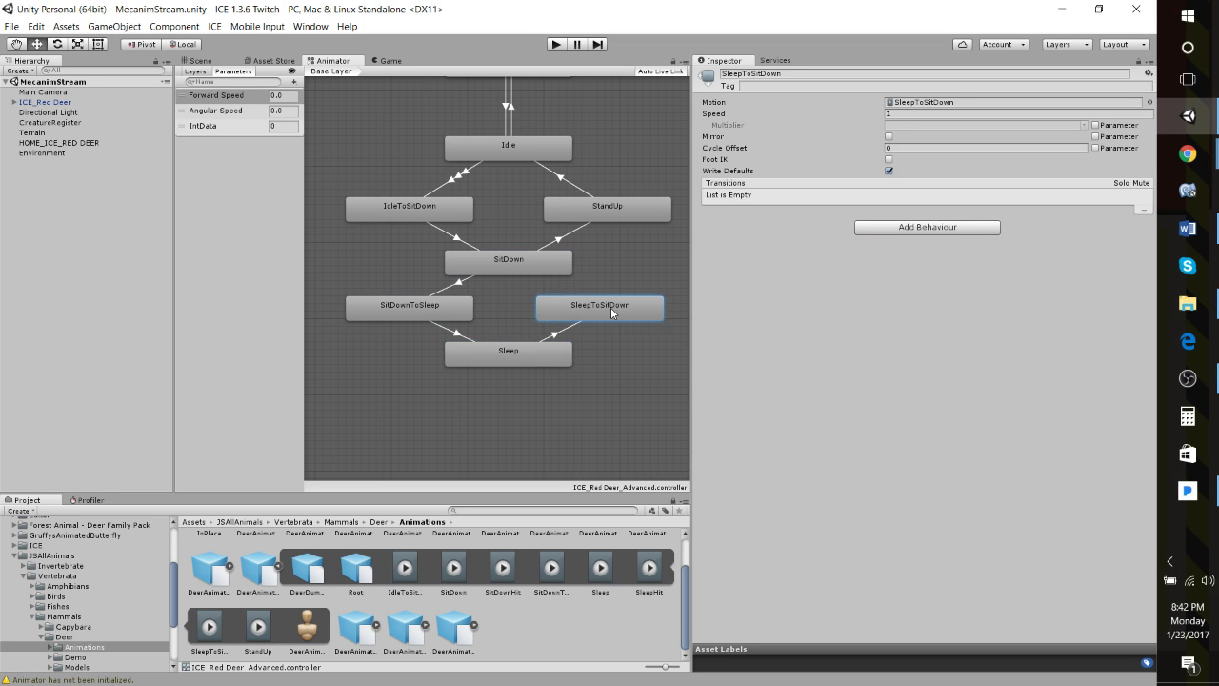
{"action": "right_click", "coordinate": [610, 307]}
{"action": "left_click", "coordinate": [692, 321]}
{"action": "left_click", "coordinate": [555, 269]}
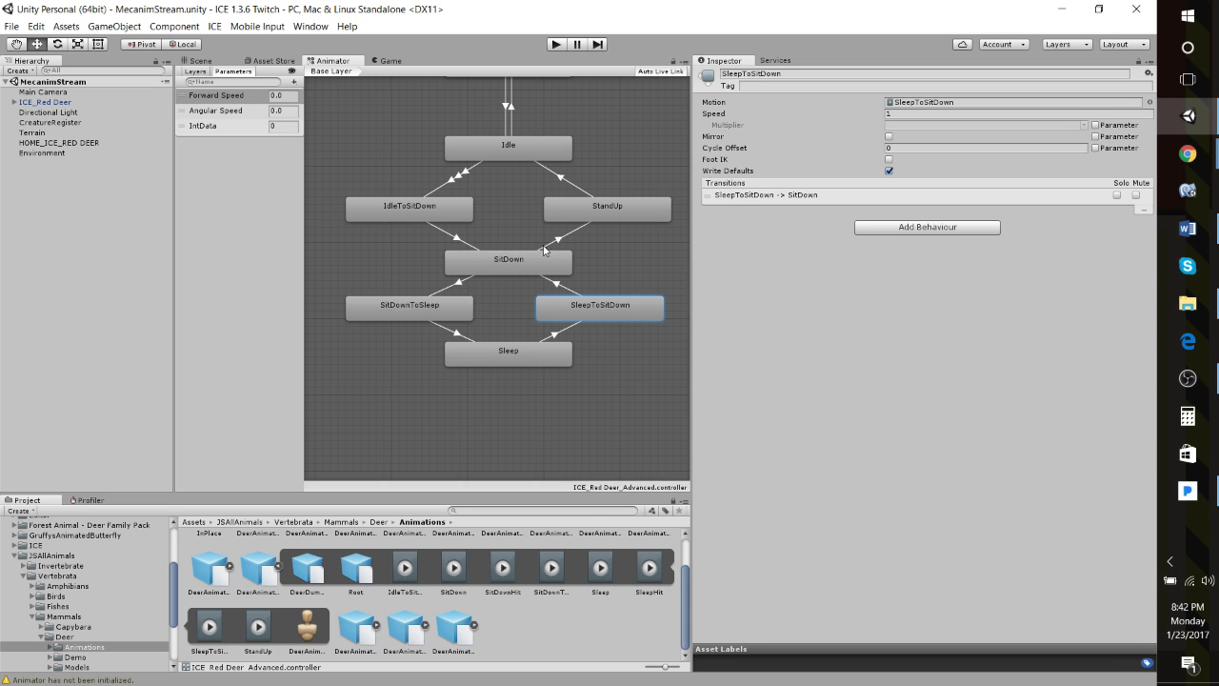
{"action": "middle_click_drag", "start_coordinate": [408, 241], "coordinate": [416, 302]}
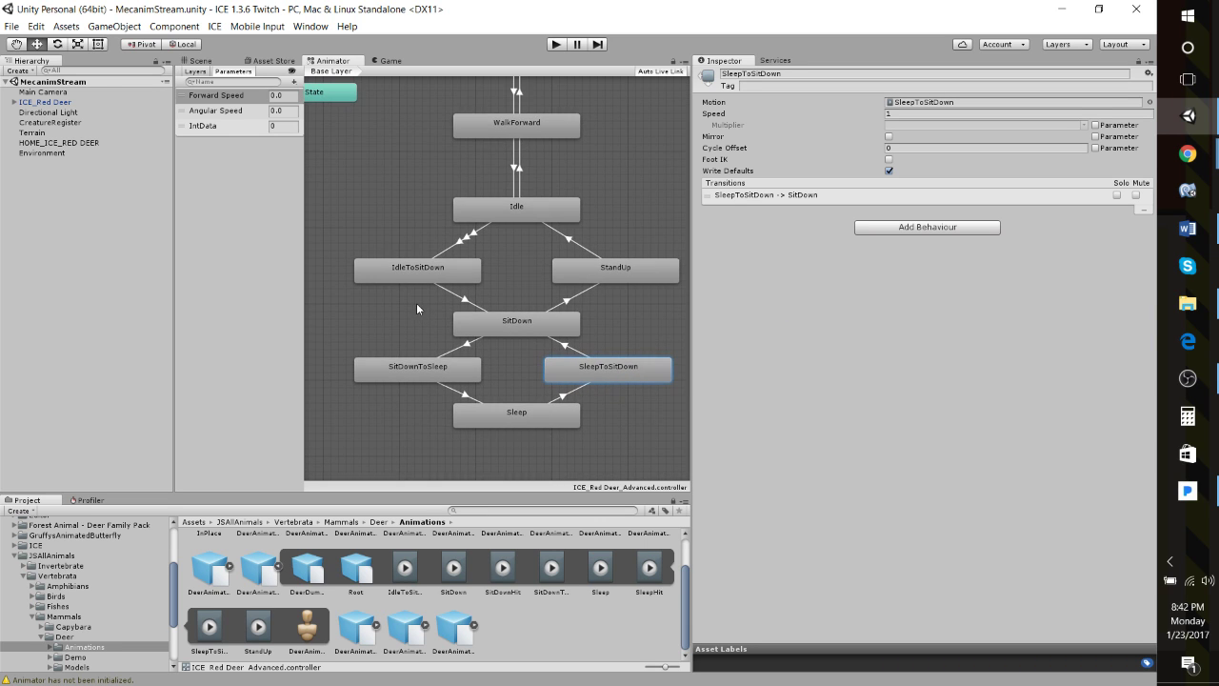
{"action": "left_click", "coordinate": [460, 239]}
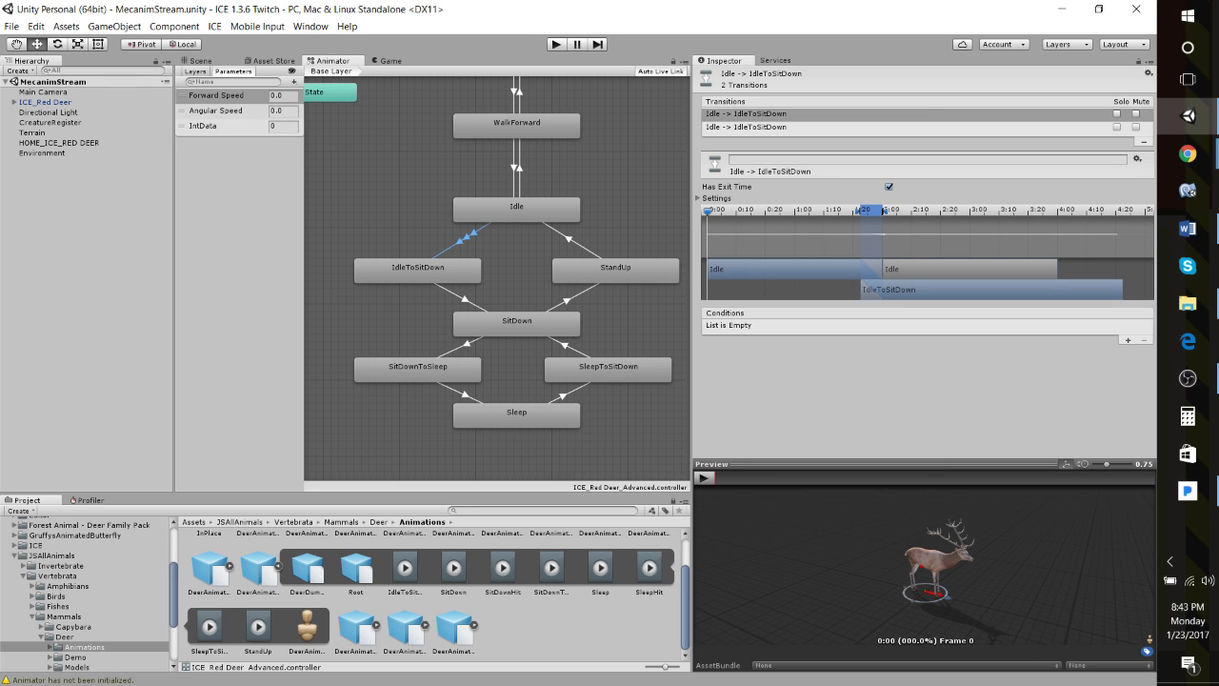
{"action": "left_click", "coordinate": [1188, 154]}
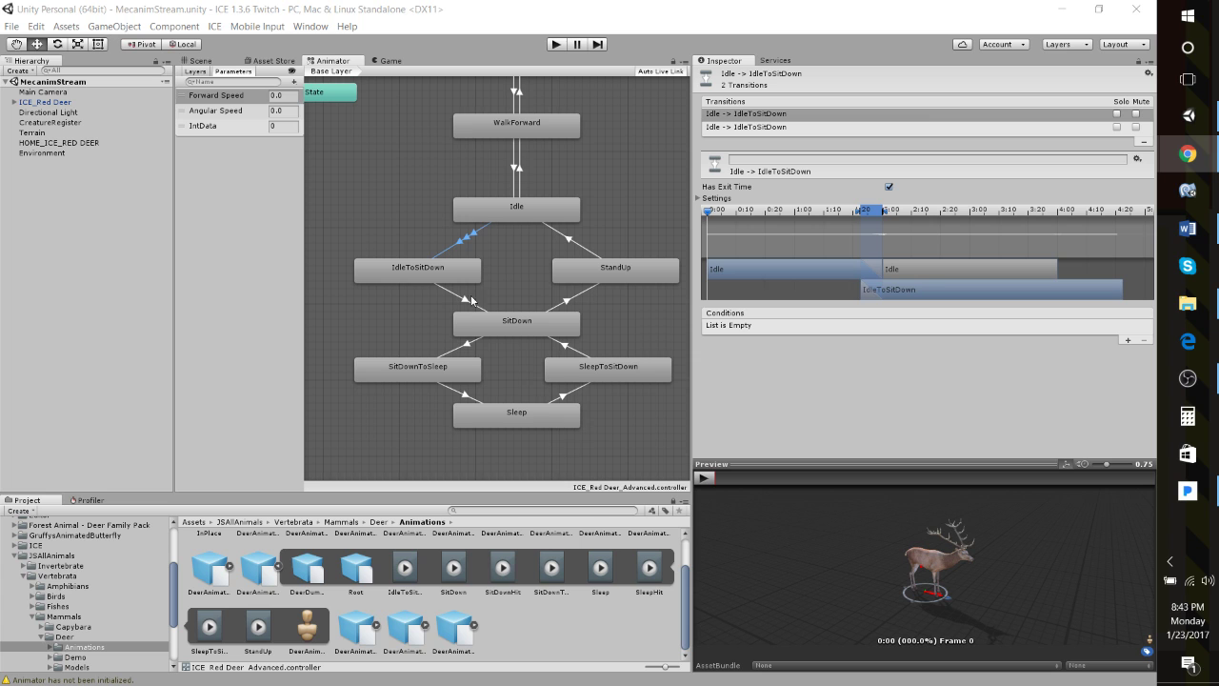
Nudge the IdleToSitDown, SitDown and Sleep states slightly to the left in the Animator graph.
{"action": "middle_click_drag", "start_coordinate": [428, 218], "coordinate": [429, 249]}
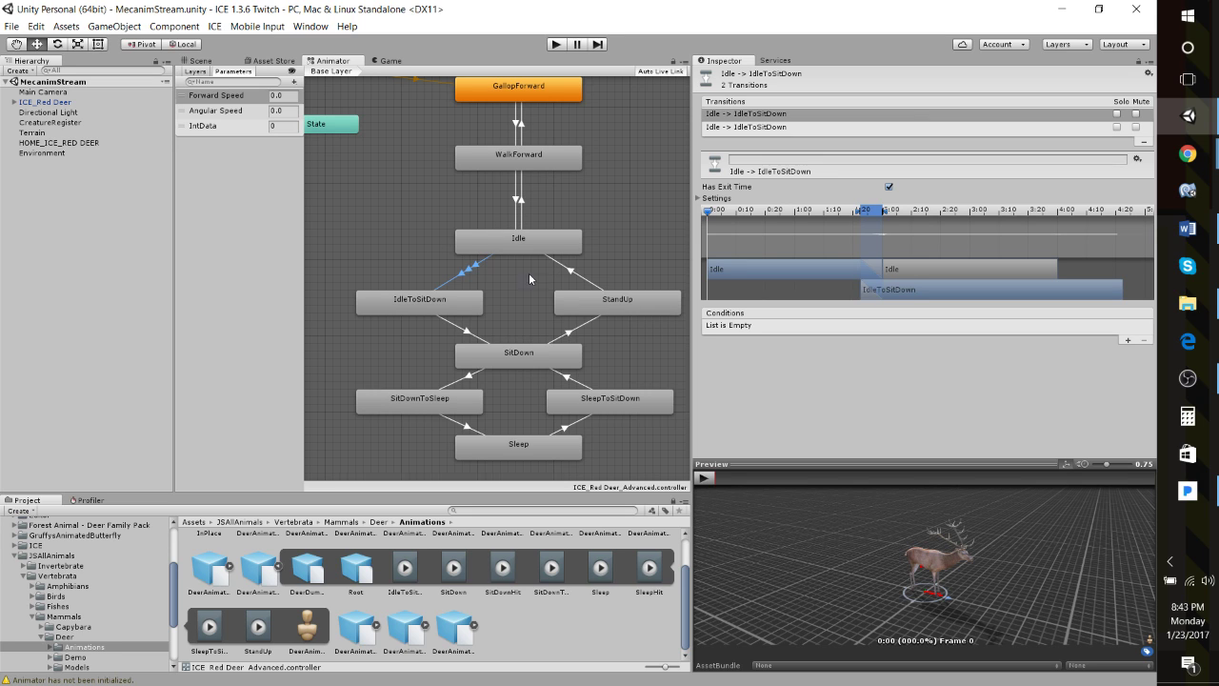
{"action": "left_click", "coordinate": [464, 335]}
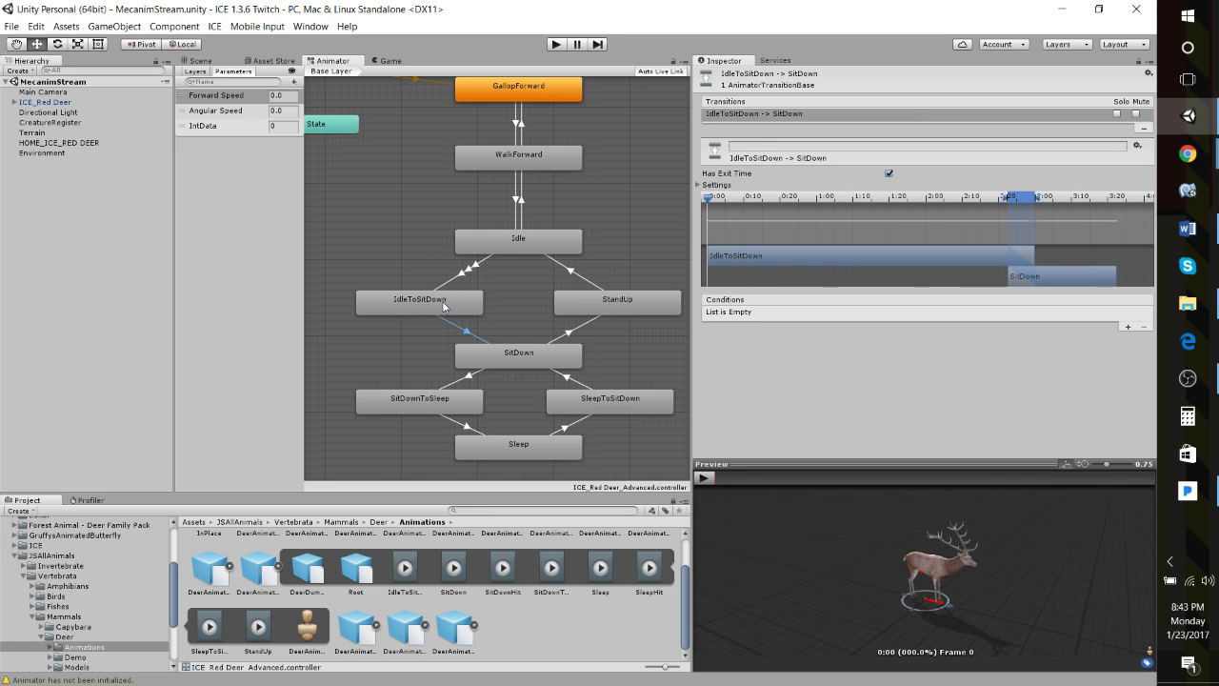
{"action": "left_click_drag", "start_coordinate": [443, 304], "coordinate": [436, 305]}
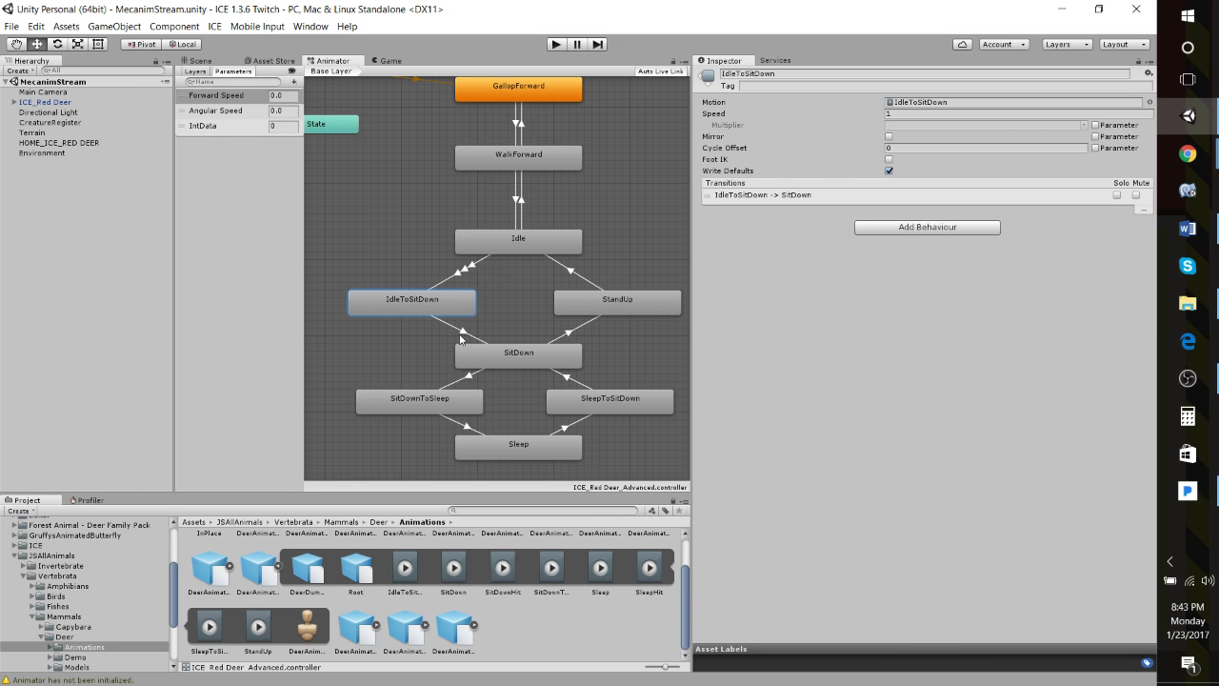
{"action": "left_click", "coordinate": [462, 336]}
{"action": "left_click_drag", "start_coordinate": [495, 363], "coordinate": [493, 359]}
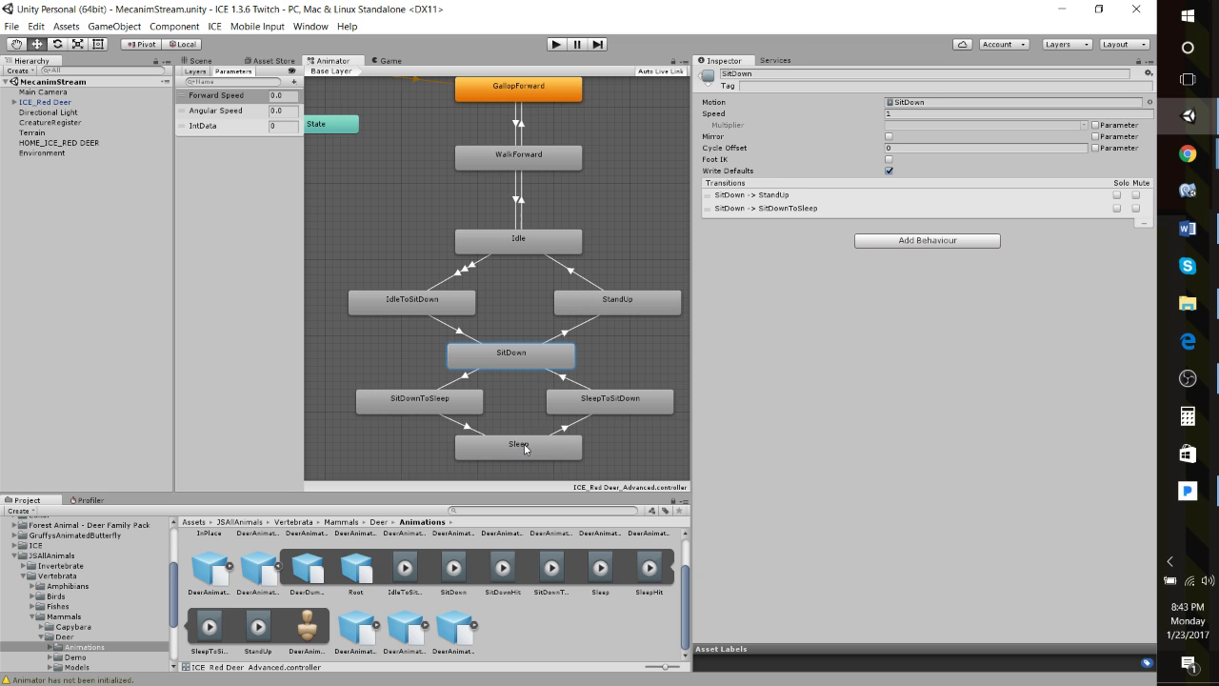
{"action": "left_click_drag", "start_coordinate": [524, 449], "coordinate": [516, 449]}
Turn off Has Exit Time on both Idle to IdleToSitDown transitions.
{"action": "left_click", "coordinate": [465, 271]}
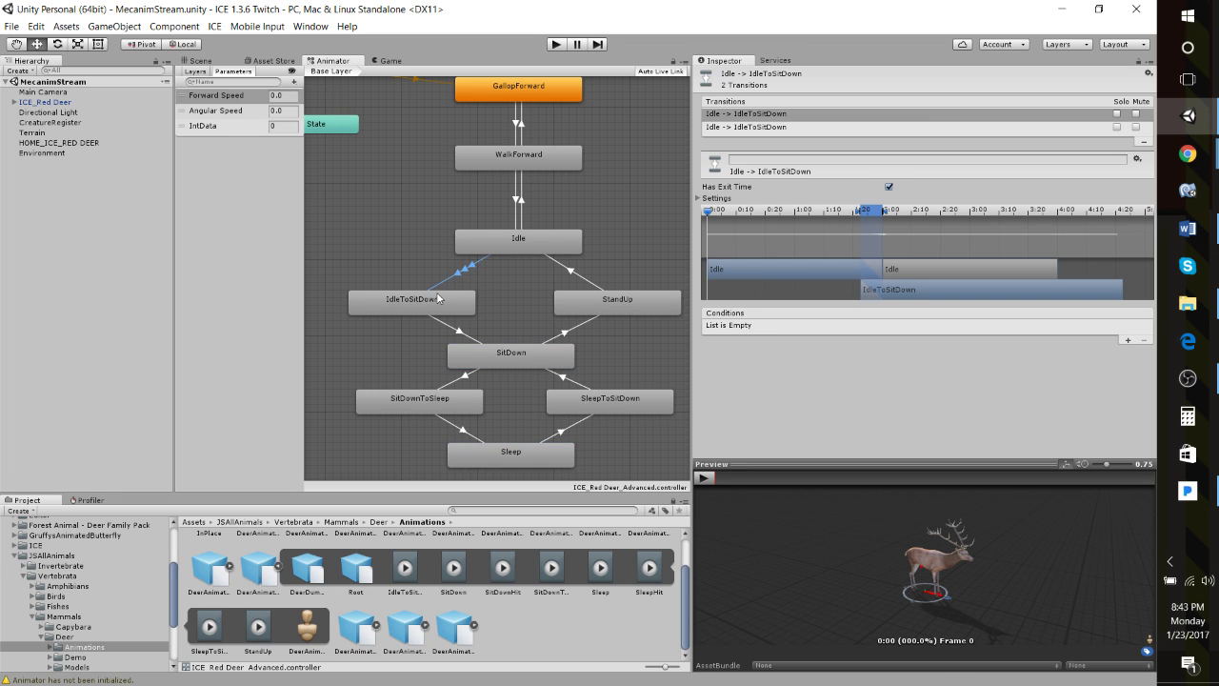
{"action": "left_click", "coordinate": [757, 113]}
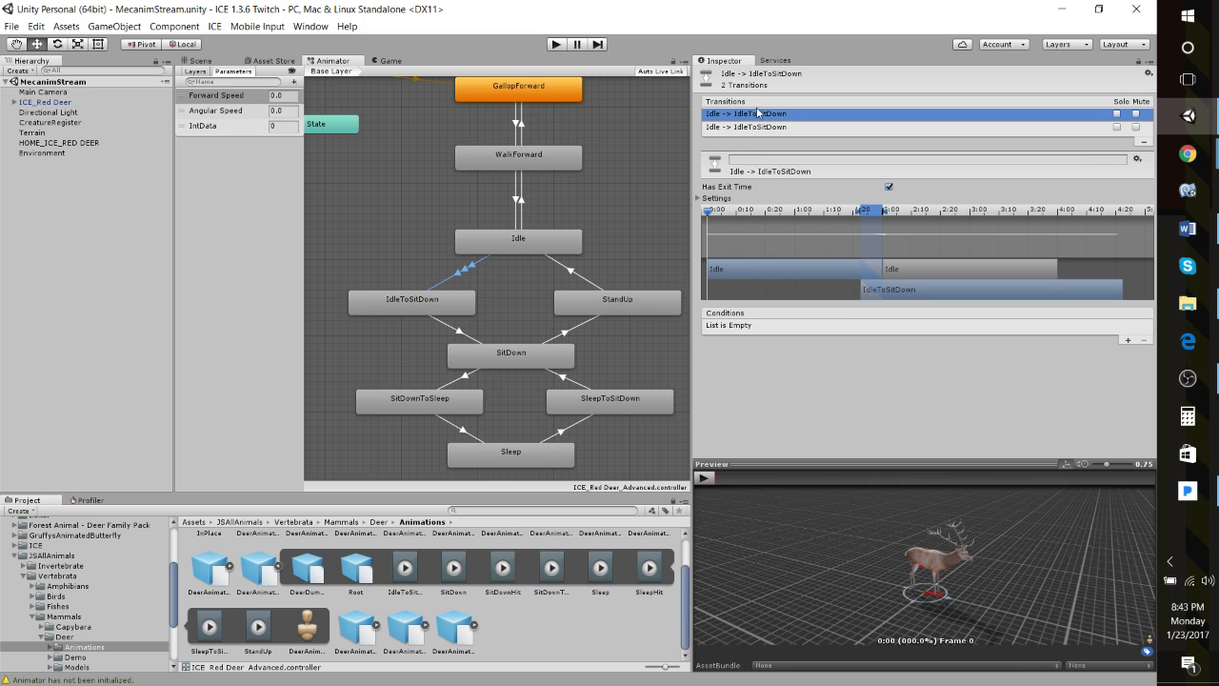
{"action": "left_click", "coordinate": [755, 128]}
{"action": "left_click", "coordinate": [758, 115]}
{"action": "left_click", "coordinate": [760, 130]}
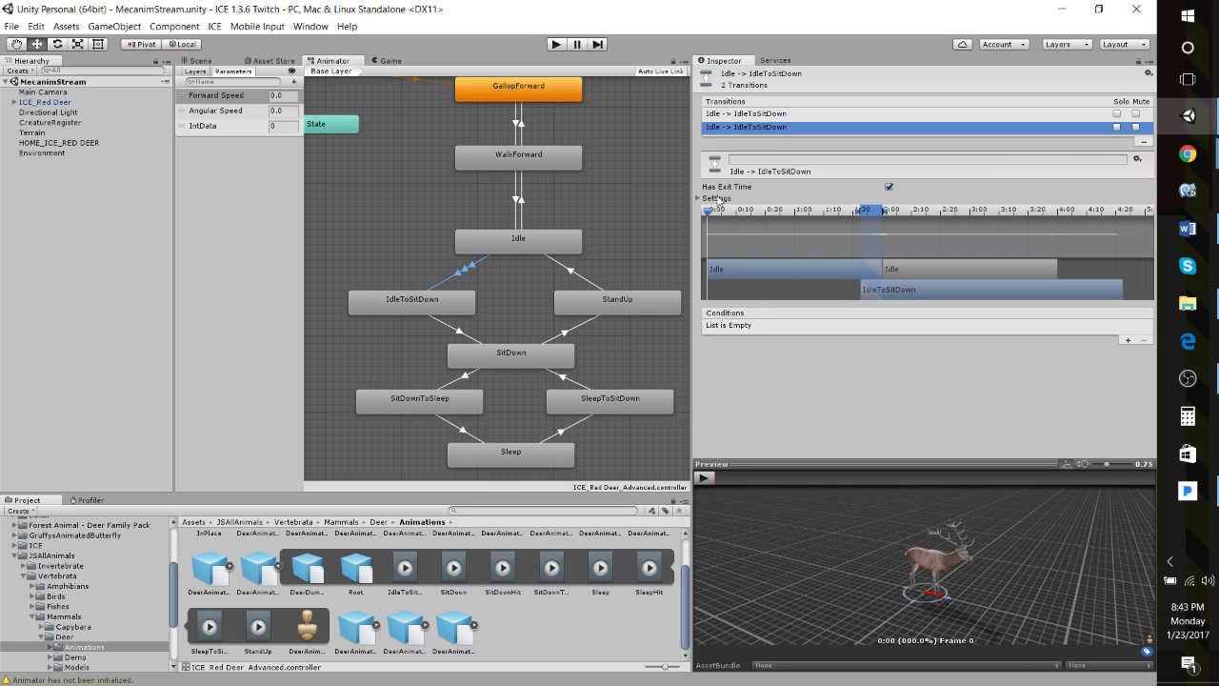
{"action": "left_click", "coordinate": [889, 186]}
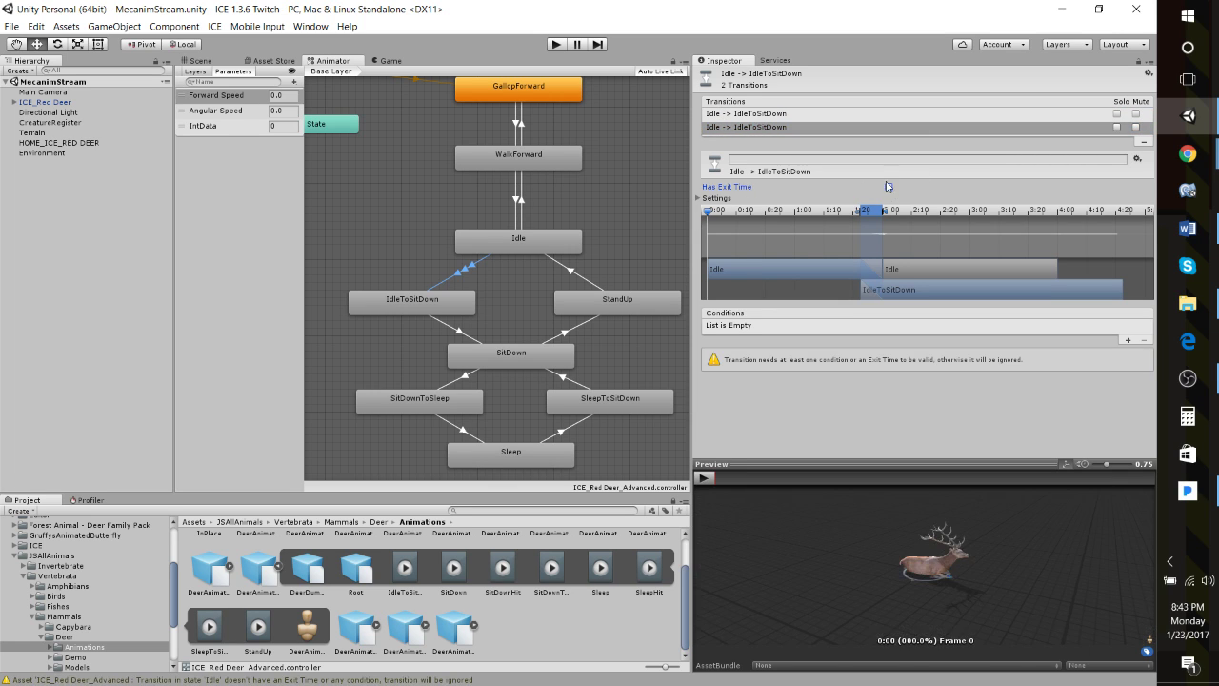
{"action": "left_click", "coordinate": [749, 114]}
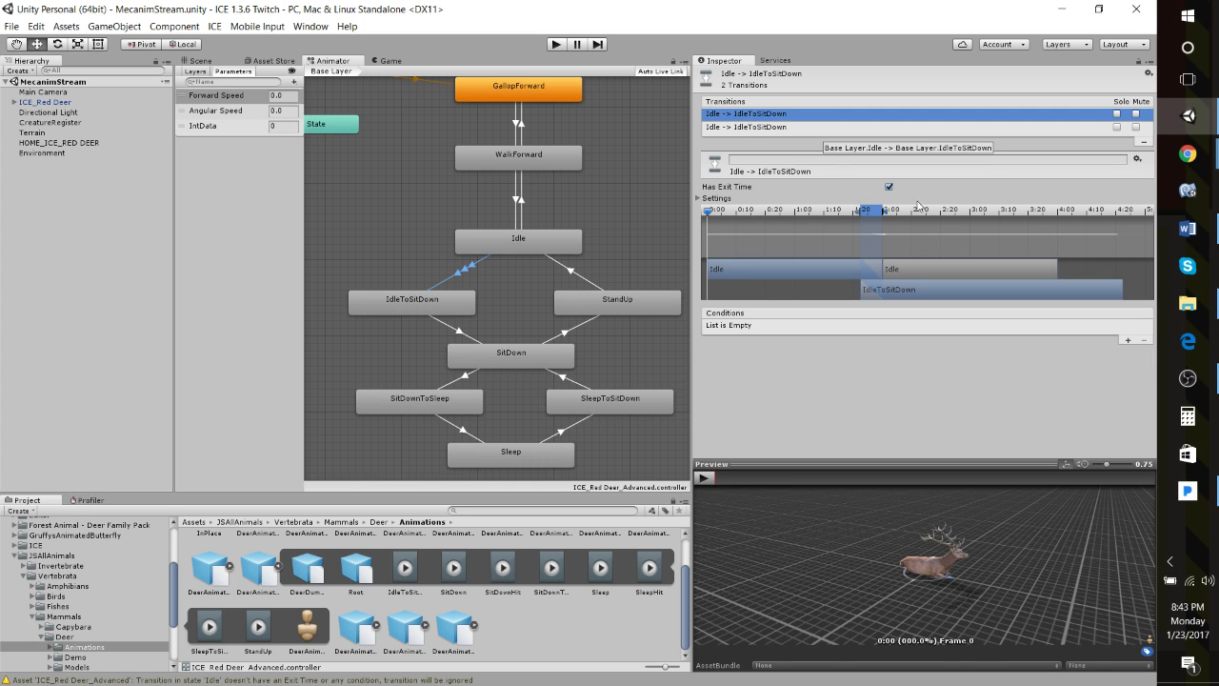
{"action": "left_click", "coordinate": [888, 186]}
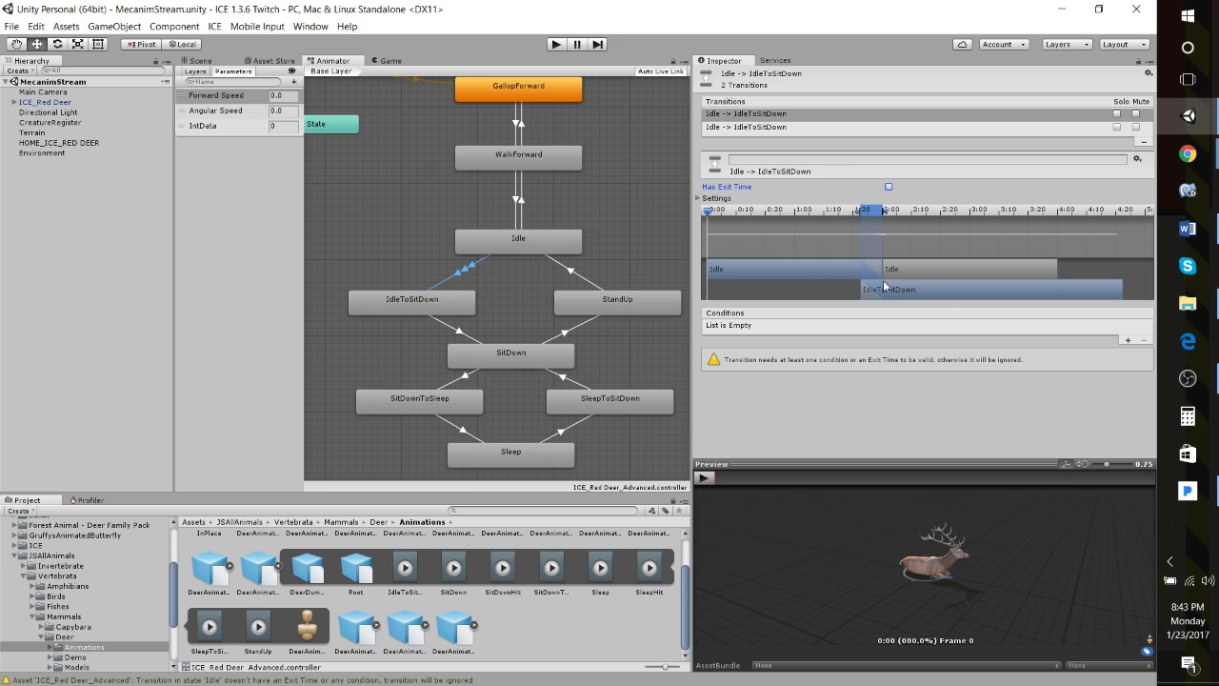
Add an IntData Equals condition to the first Idle to IdleToSitDown transition.
{"action": "left_click", "coordinate": [1128, 340]}
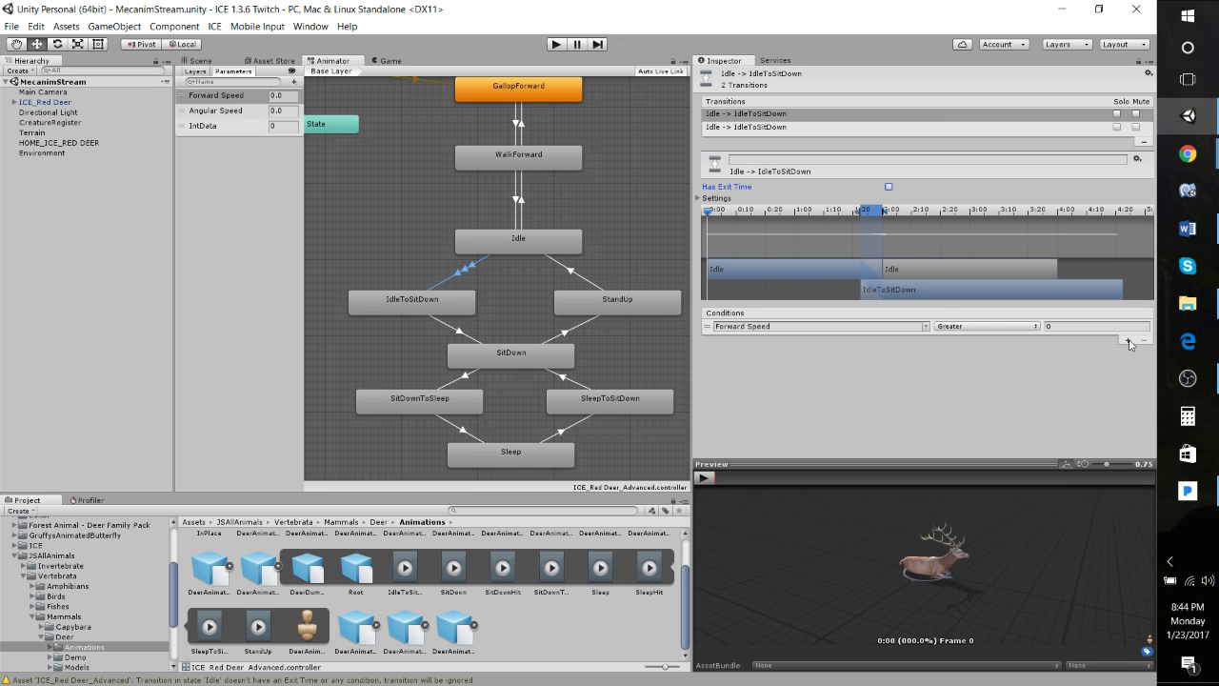
{"action": "left_click", "coordinate": [926, 326]}
{"action": "left_click", "coordinate": [964, 371]}
{"action": "left_click", "coordinate": [962, 327]}
{"action": "left_click", "coordinate": [972, 370]}
{"action": "left_click", "coordinate": [1069, 327]}
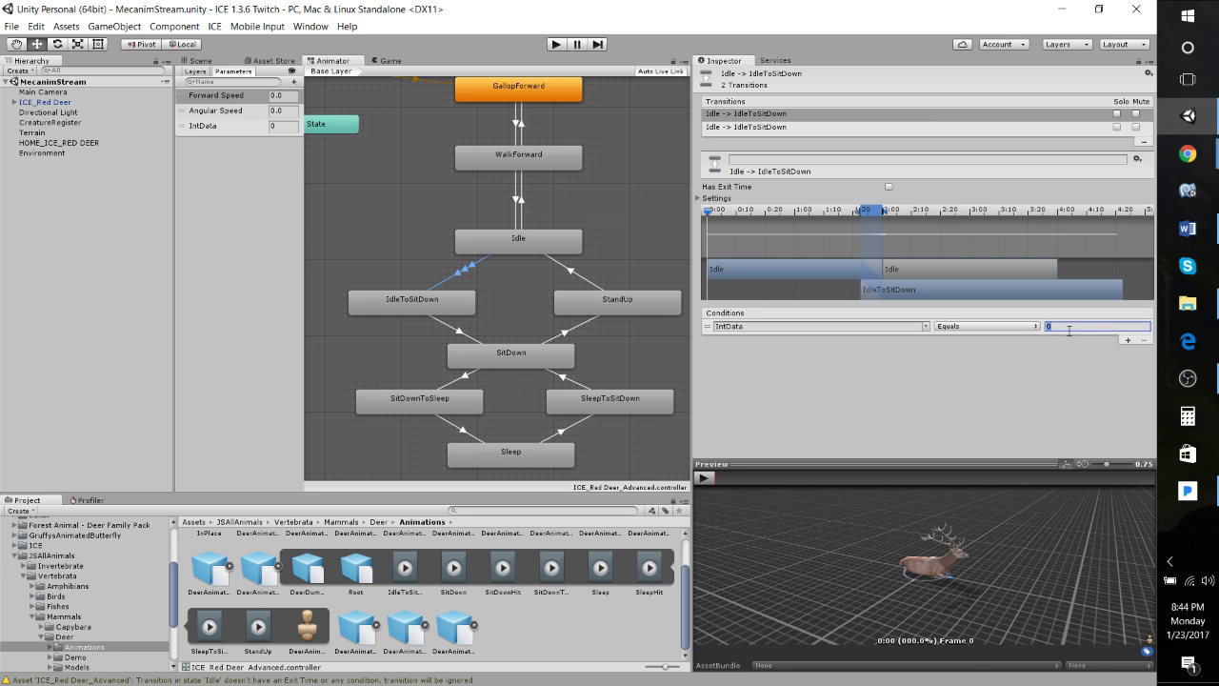
Add an IntData Equals 2 condition to the second Idle to IdleToSitDown transition and check it against the first one.
{"action": "left_click", "coordinate": [773, 131]}
{"action": "left_click", "coordinate": [1128, 340]}
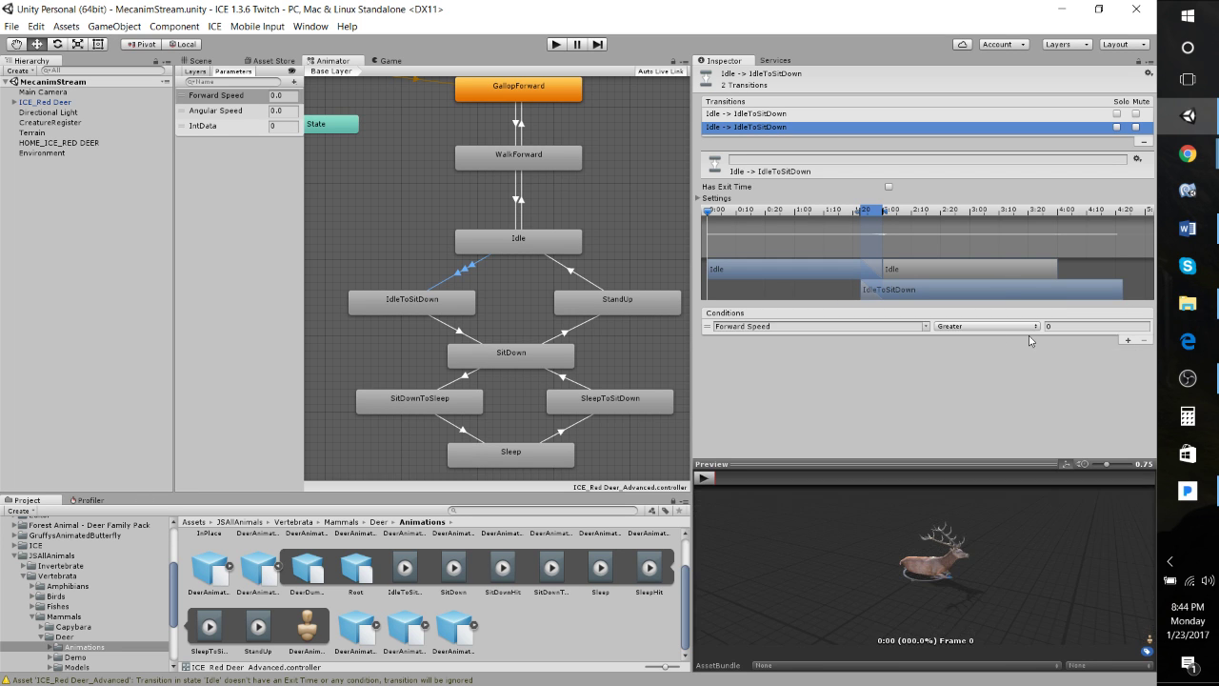
{"action": "left_click", "coordinate": [921, 327]}
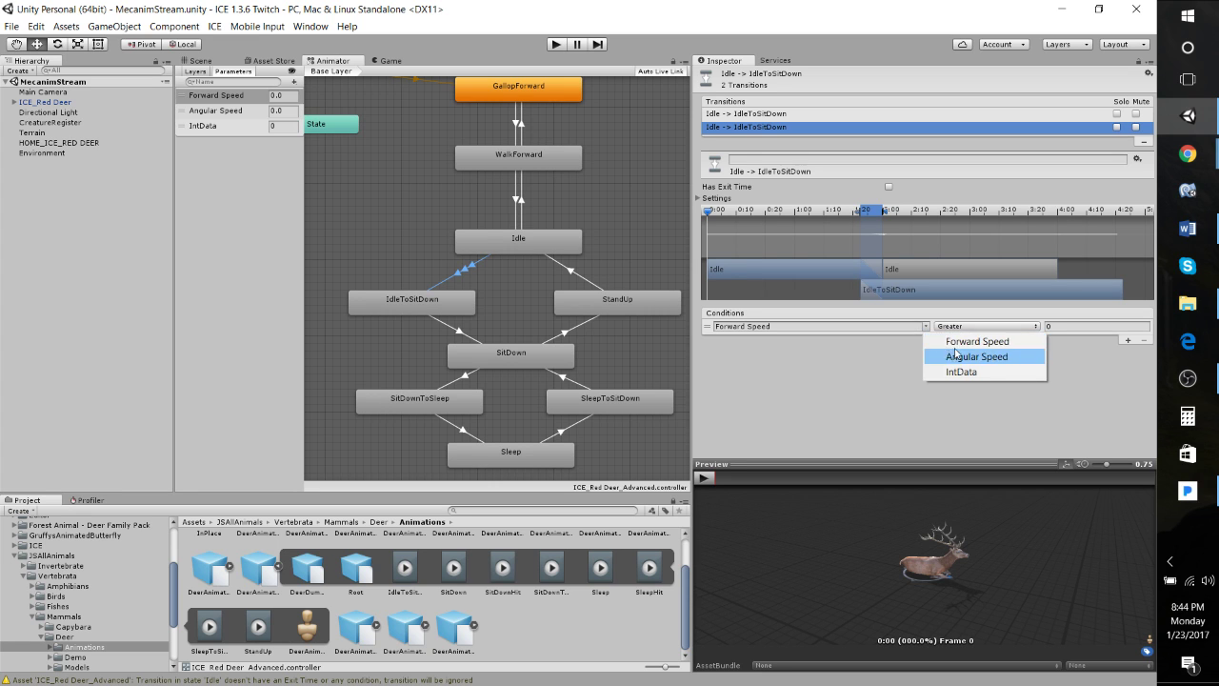
{"action": "left_click", "coordinate": [970, 369]}
{"action": "left_click", "coordinate": [987, 326]}
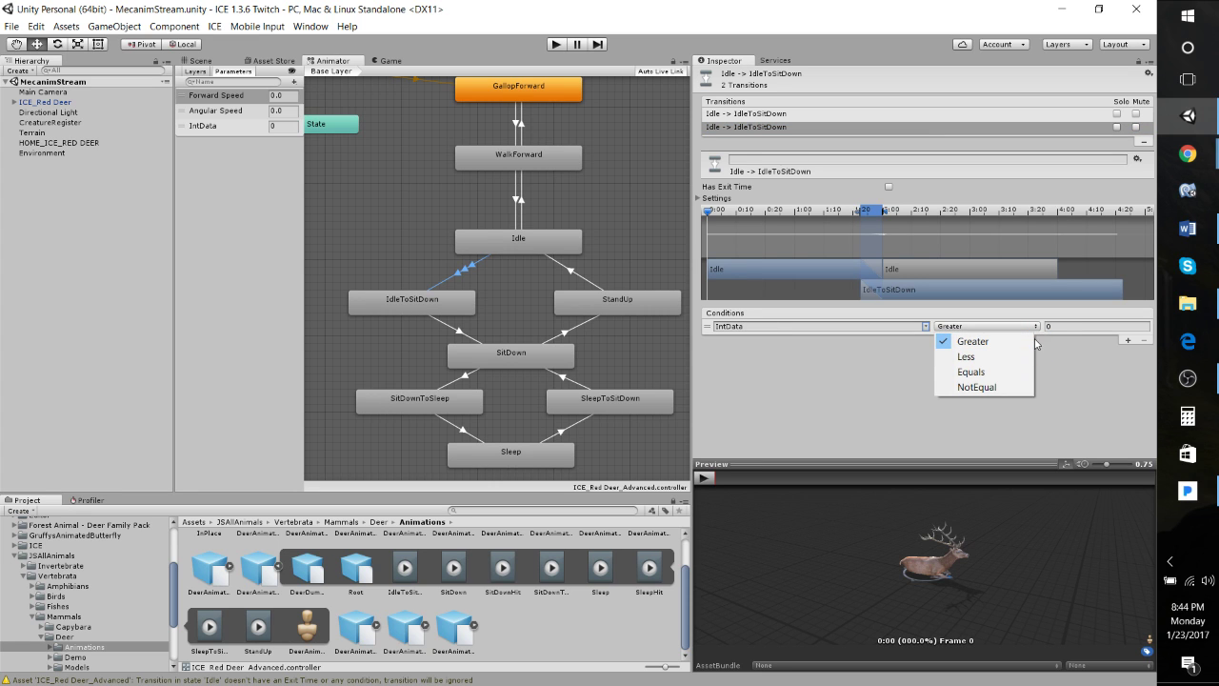
{"action": "left_click", "coordinate": [1056, 328]}
{"action": "left_click", "coordinate": [987, 326]}
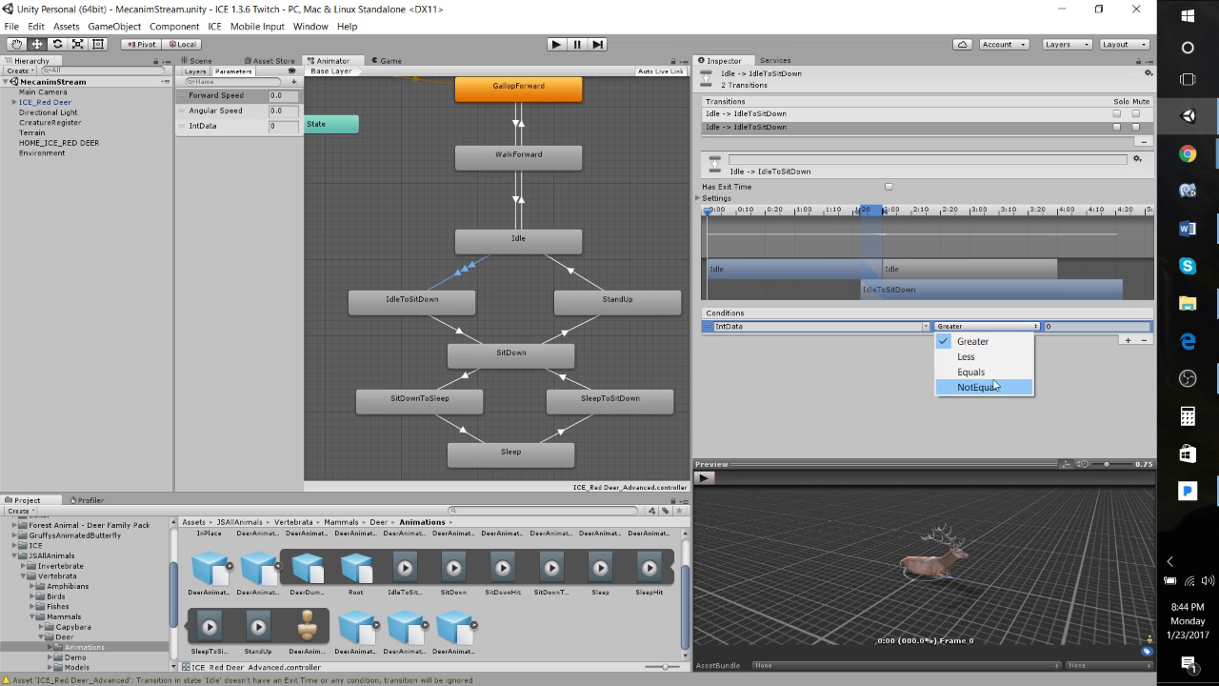
{"action": "left_click", "coordinate": [971, 371]}
{"action": "left_click", "coordinate": [1058, 328]}
{"action": "type", "text": "1"}
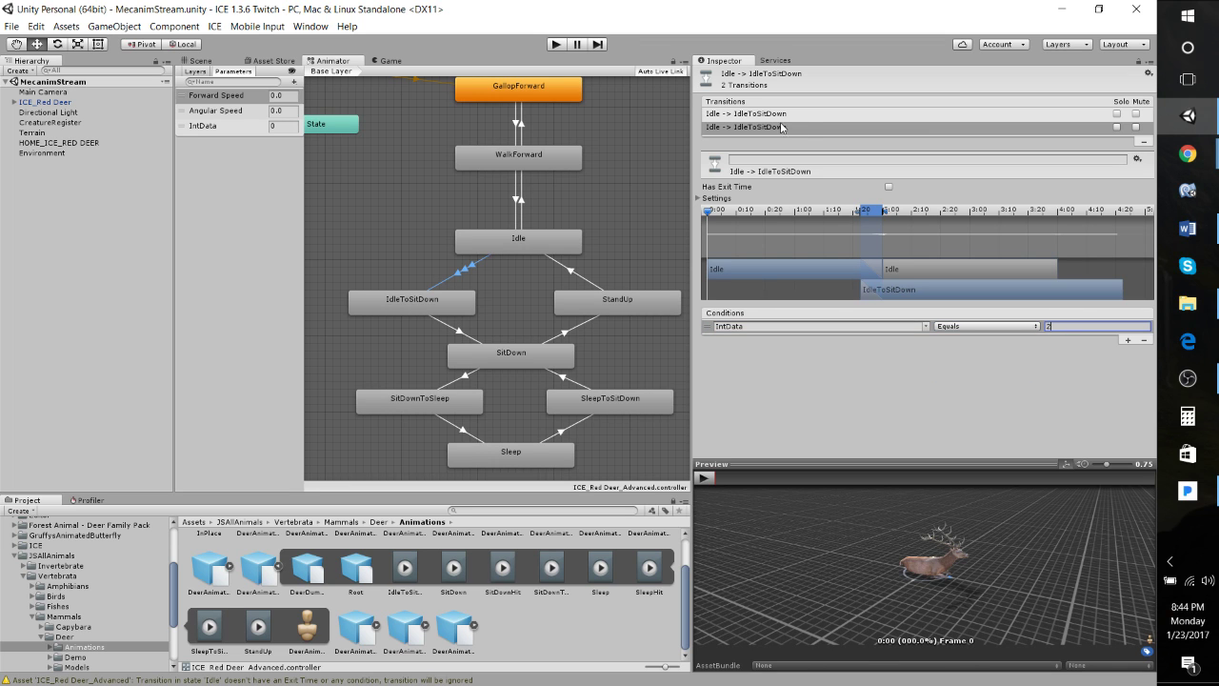
{"action": "left_click", "coordinate": [779, 119]}
{"action": "left_click", "coordinate": [779, 127]}
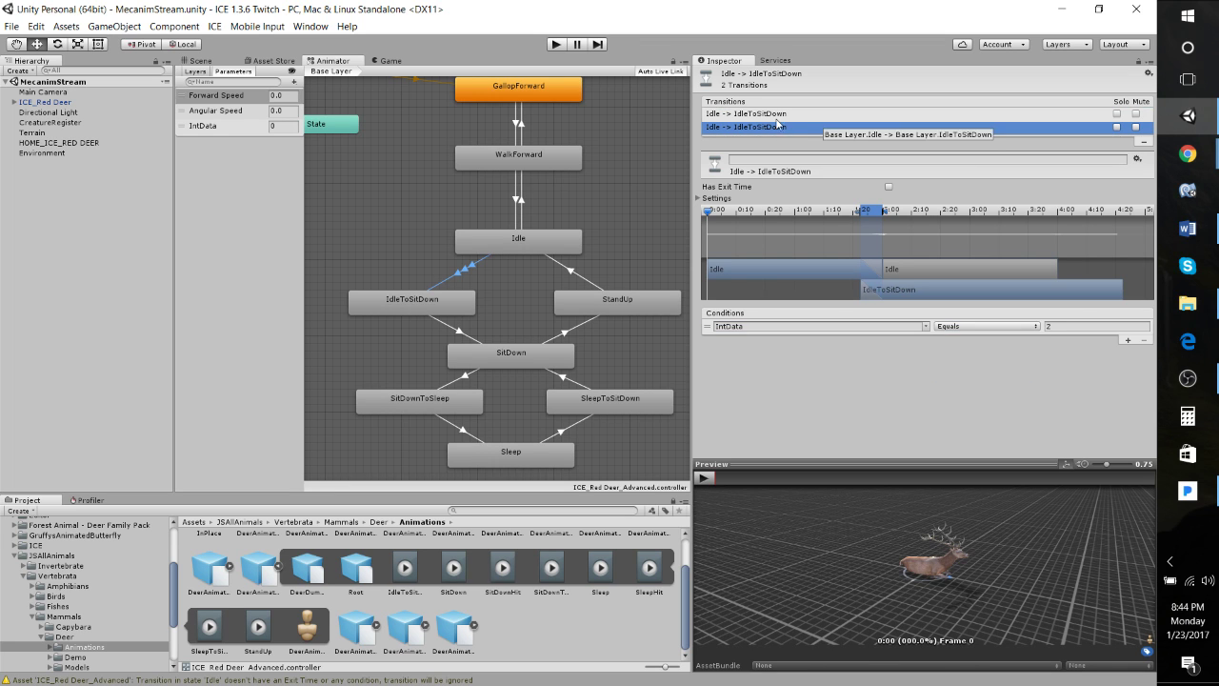
{"action": "left_click", "coordinate": [779, 115]}
Turn off Has Exit Time on the SitDown to StandUp transition and add the condition IntData Equals 0.
{"action": "left_click", "coordinate": [459, 331]}
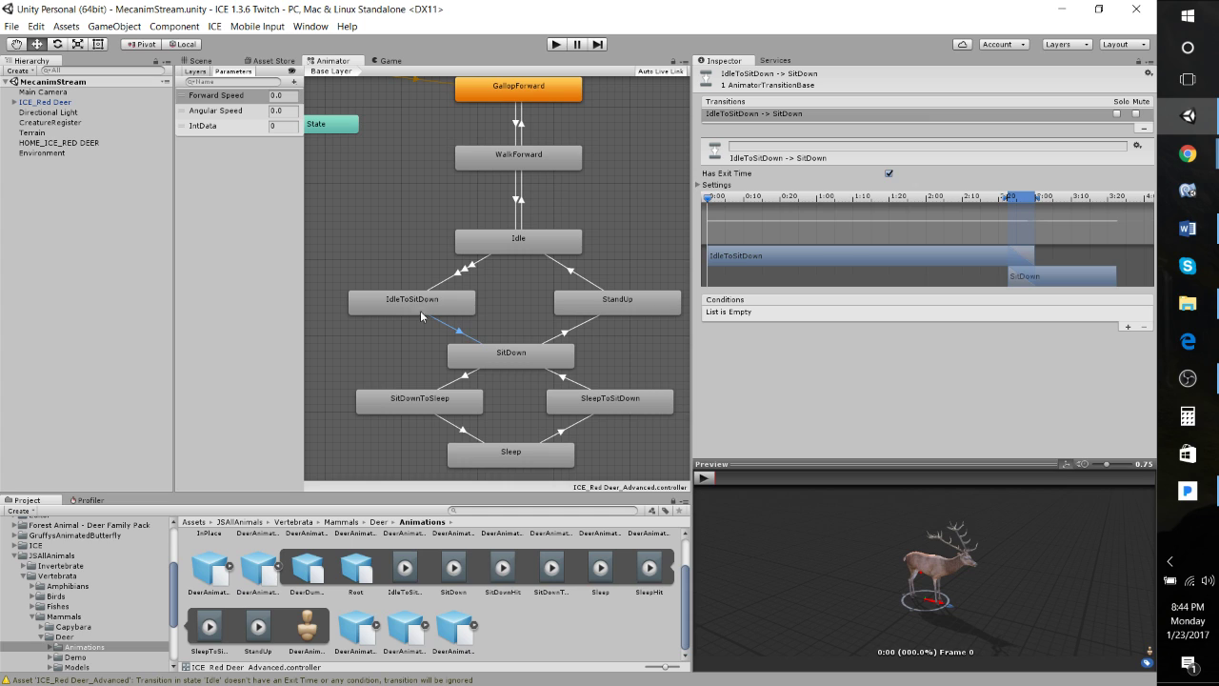
{"action": "left_click", "coordinate": [569, 337]}
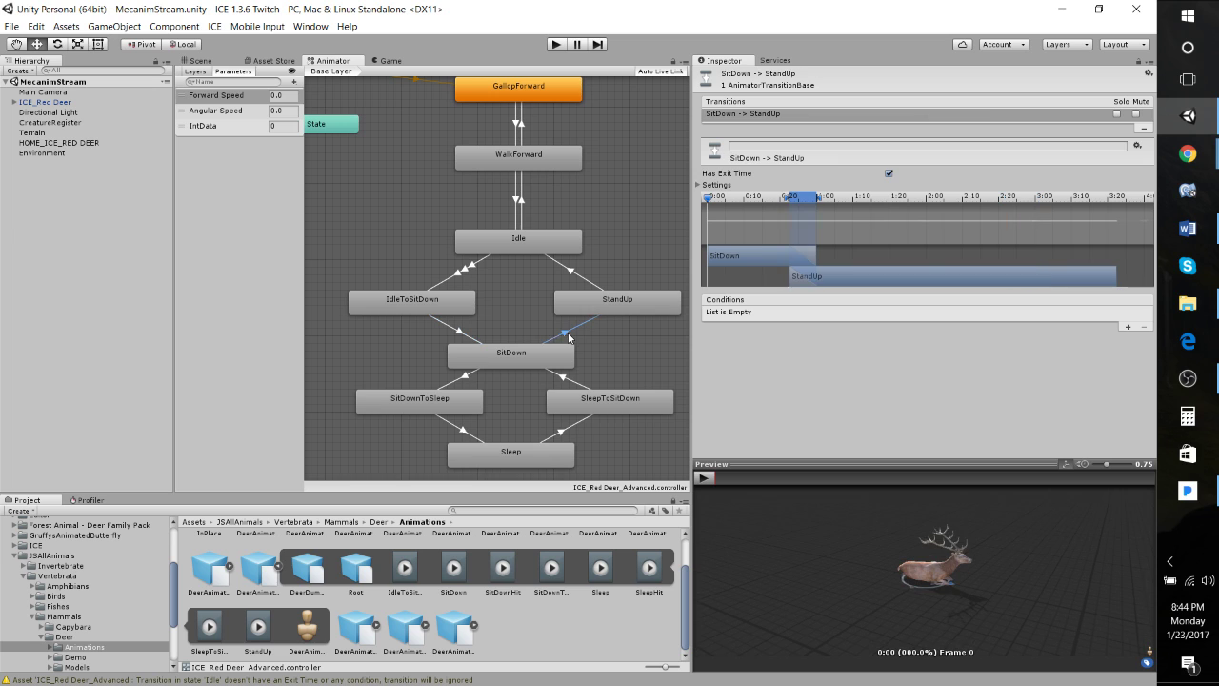
{"action": "left_click", "coordinate": [889, 174]}
{"action": "left_click", "coordinate": [1128, 327]}
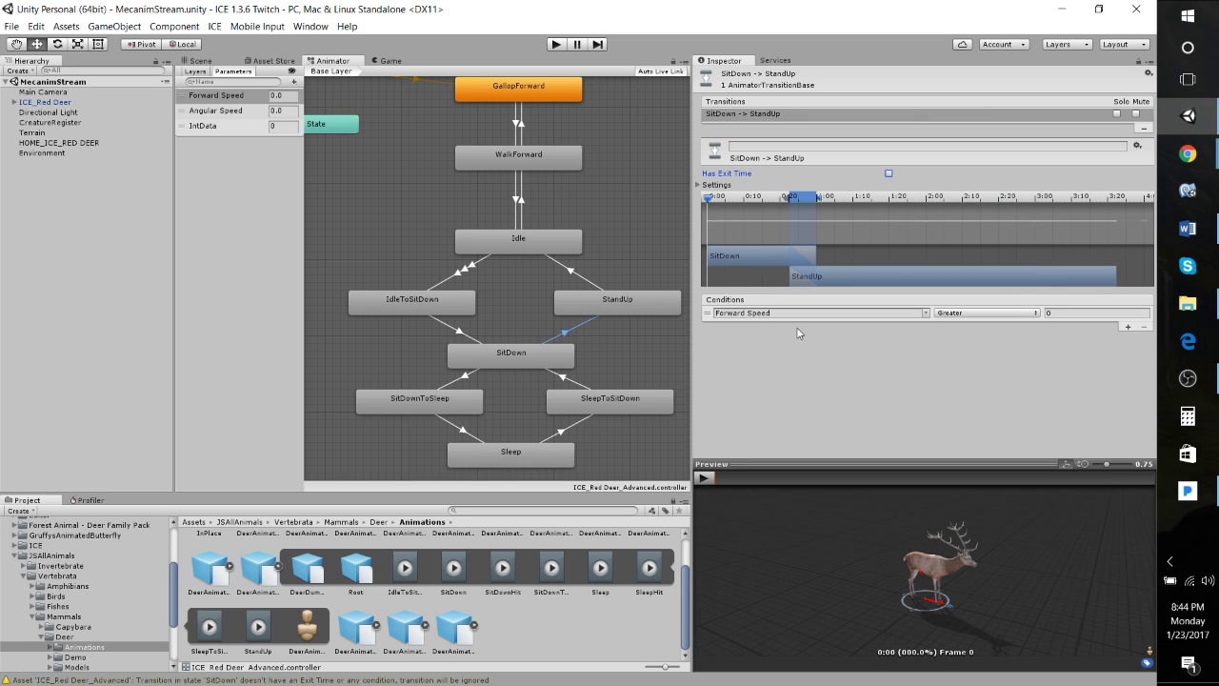
{"action": "left_click", "coordinate": [925, 313]}
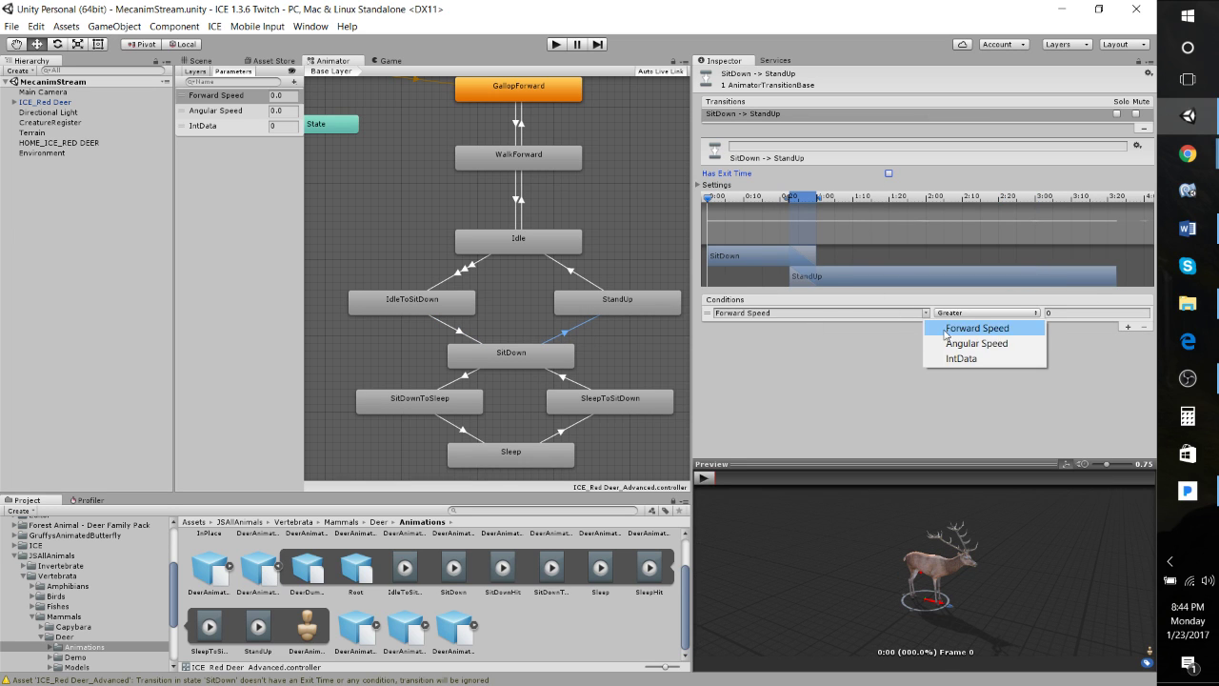
{"action": "left_click", "coordinate": [961, 358]}
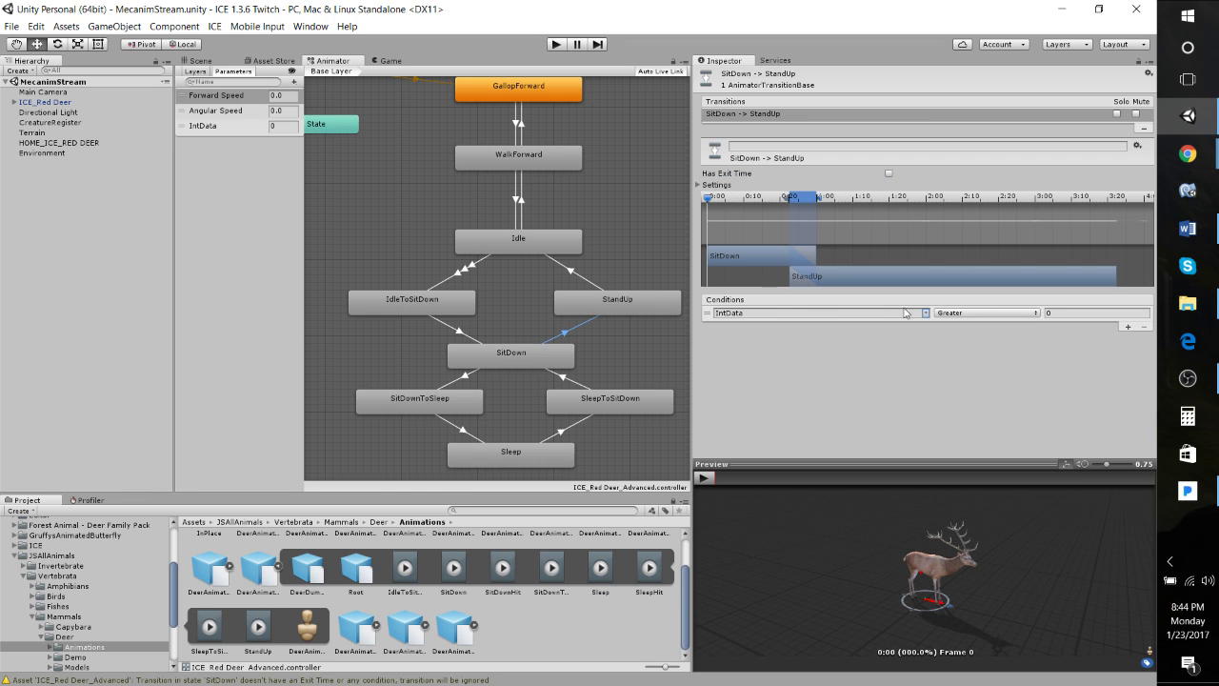
{"action": "left_click", "coordinate": [960, 314]}
{"action": "left_click", "coordinate": [971, 358]}
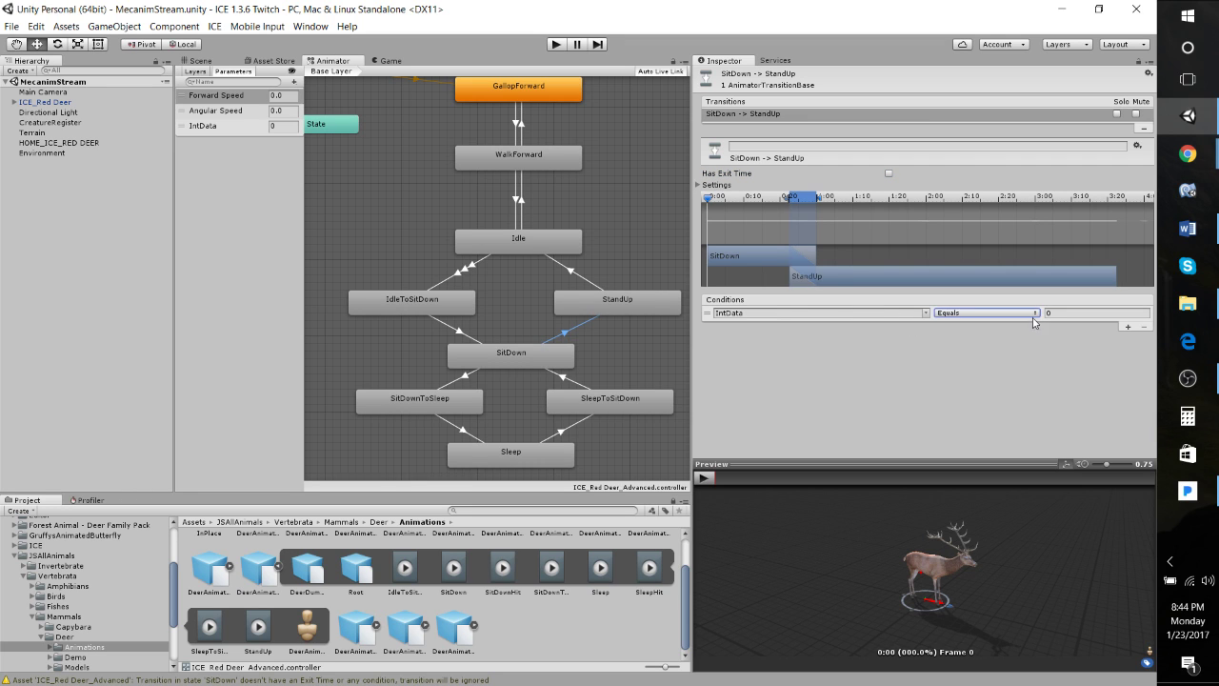
{"action": "left_click", "coordinate": [1045, 313]}
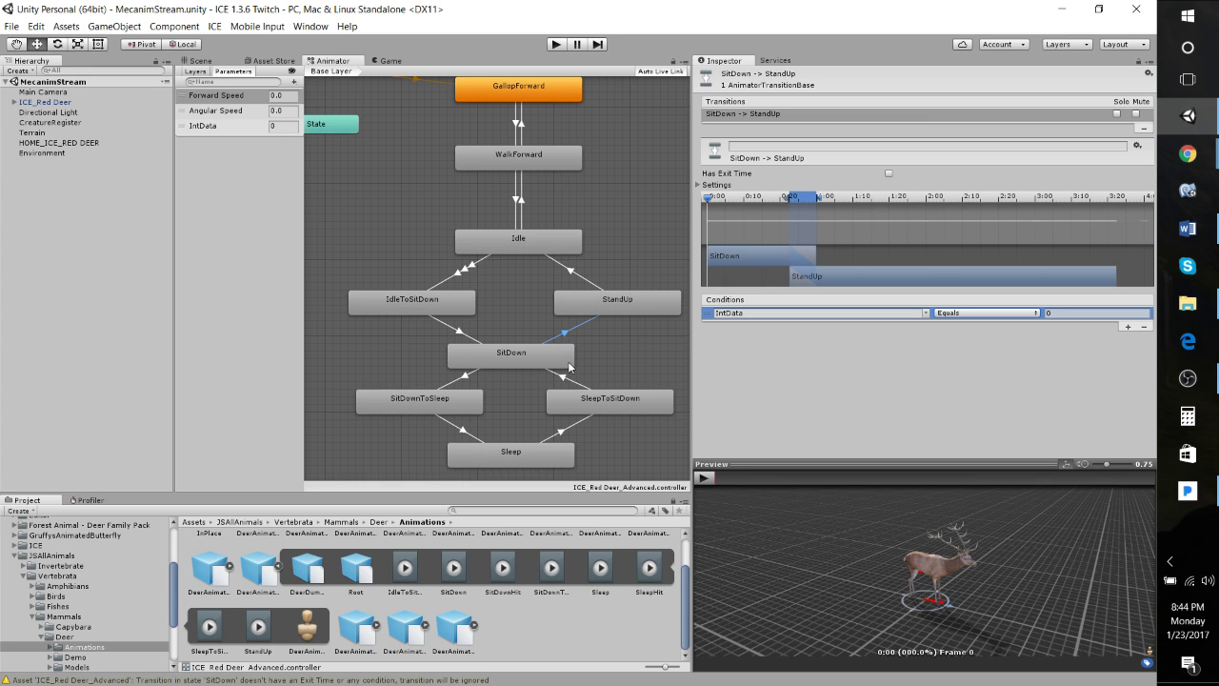
Turn off Has Exit Time on the SitDown to SitDownToSleep transition and add the condition IntData Equals 2.
{"action": "left_click", "coordinate": [456, 381]}
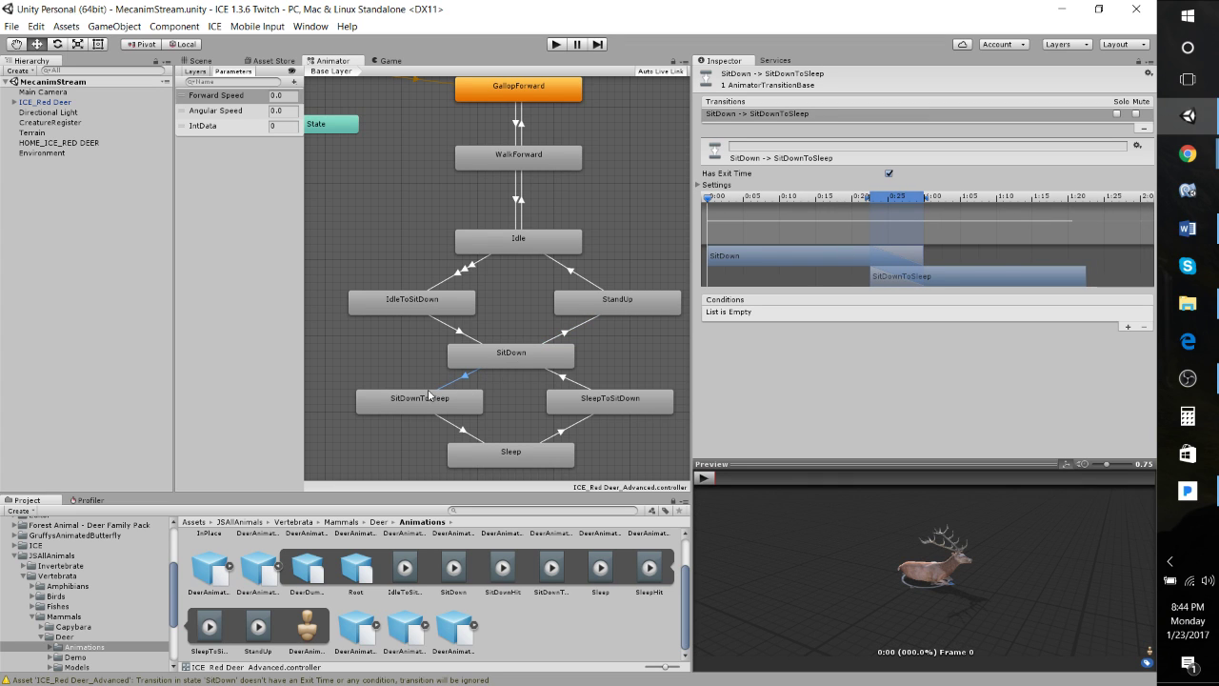
{"action": "left_click", "coordinate": [891, 174]}
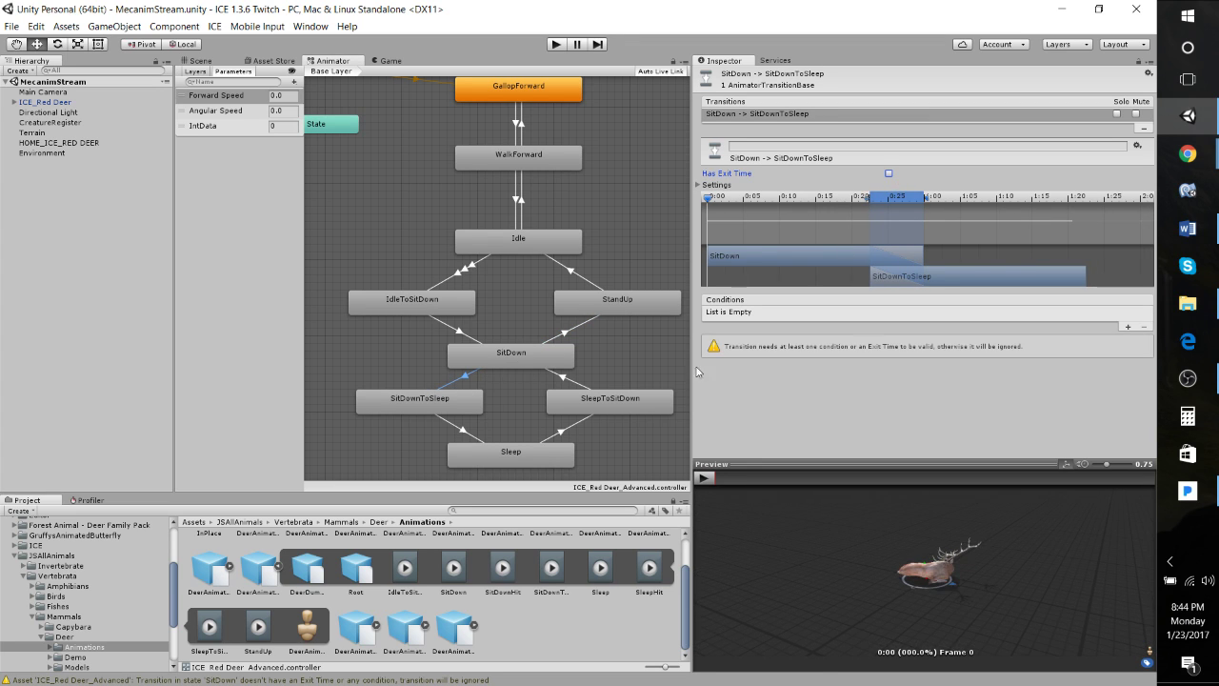
{"action": "left_click", "coordinate": [1129, 327]}
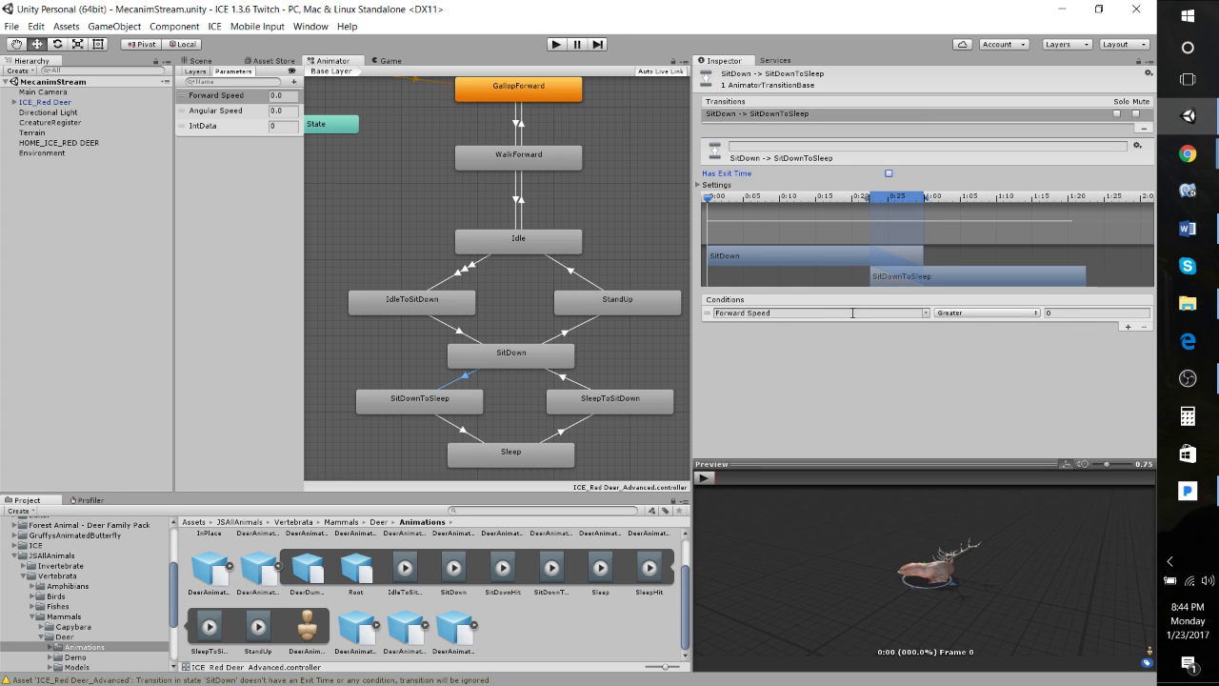
{"action": "left_click", "coordinate": [929, 314]}
{"action": "left_click", "coordinate": [962, 358]}
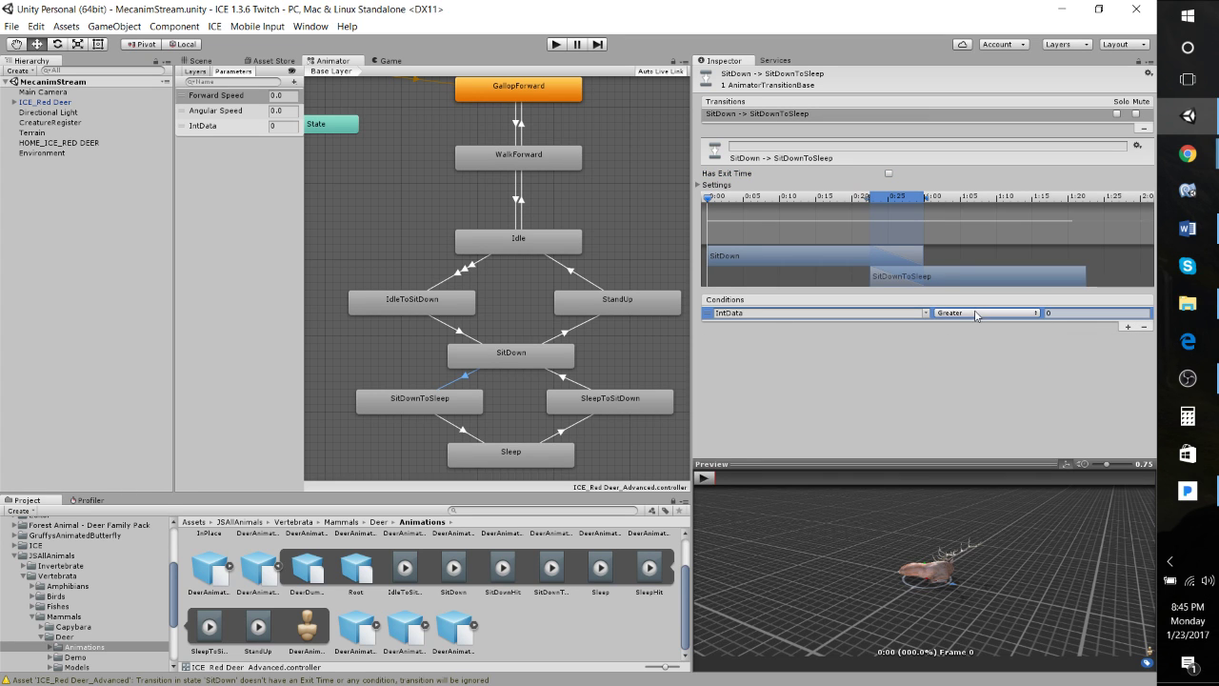
{"action": "left_click", "coordinate": [976, 313]}
{"action": "left_click", "coordinate": [1059, 313]}
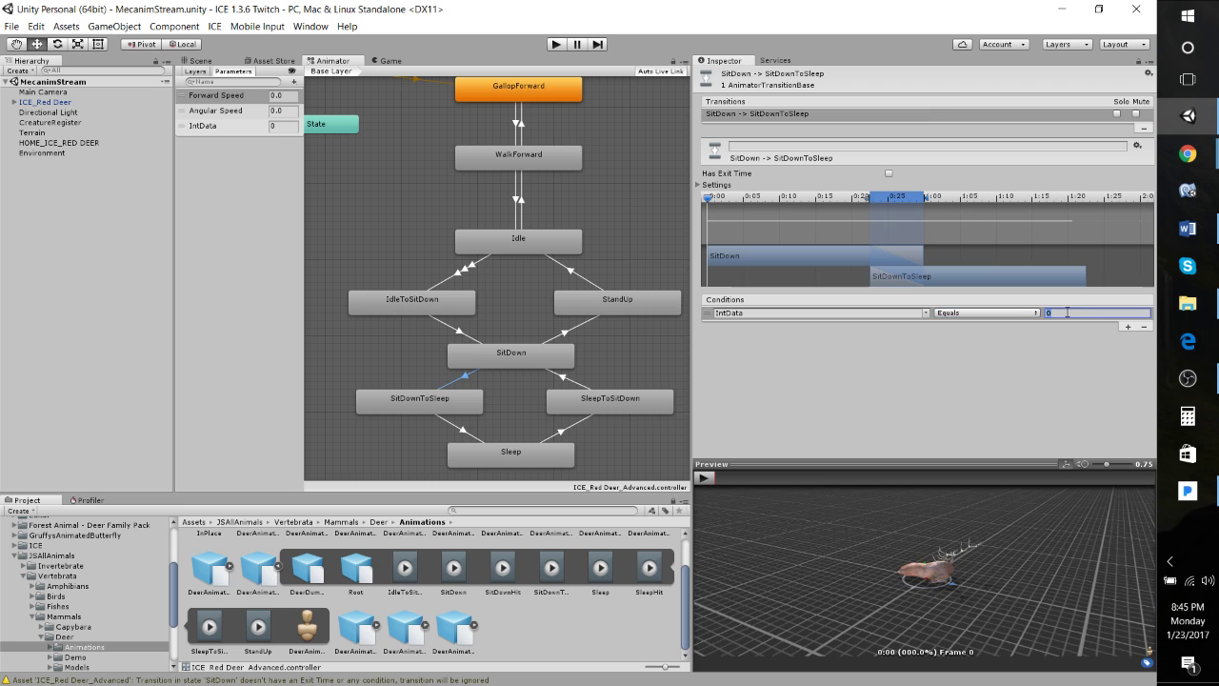
{"action": "type", "text": "2"}
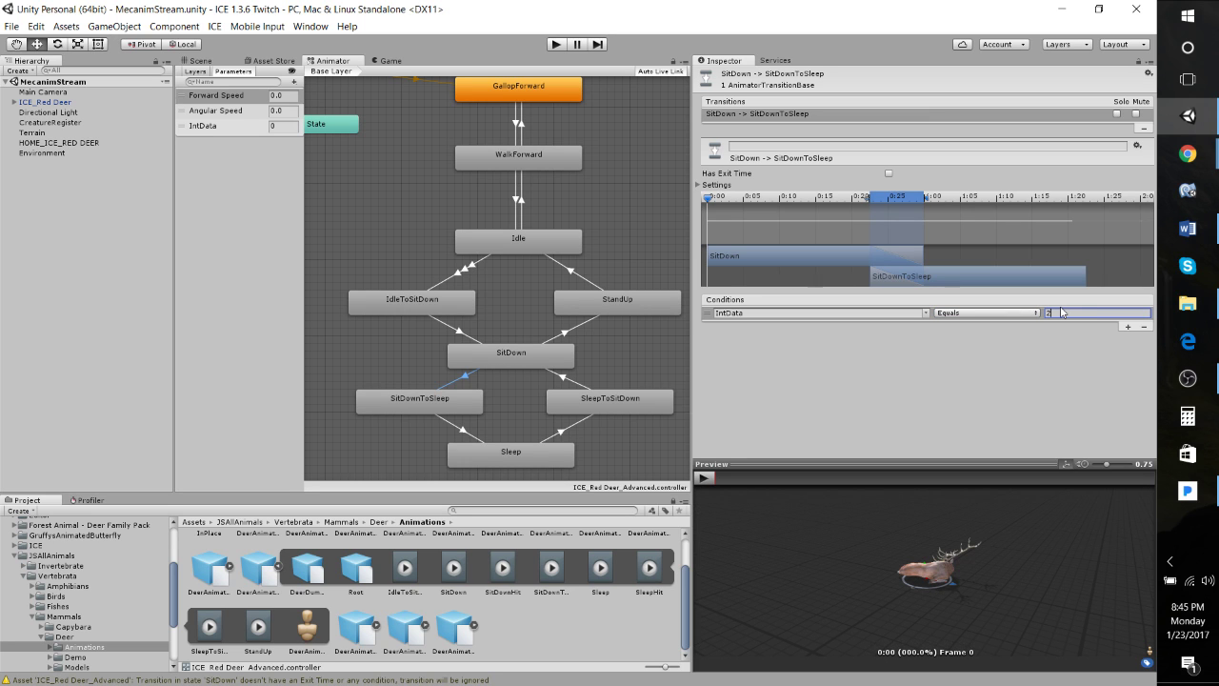
Turn off Has Exit Time on the Sleep to SleepToSitDown transition and add the condition IntData NotEqual 2.
{"action": "left_click", "coordinate": [468, 433]}
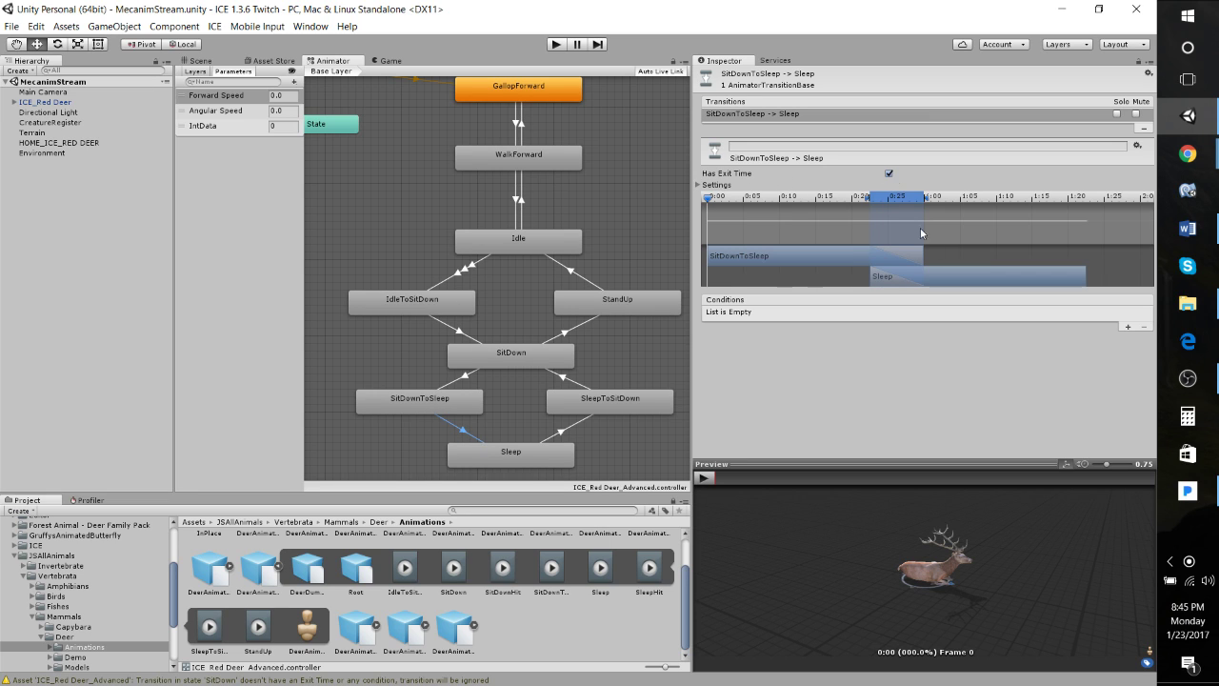
{"action": "left_click", "coordinate": [564, 434]}
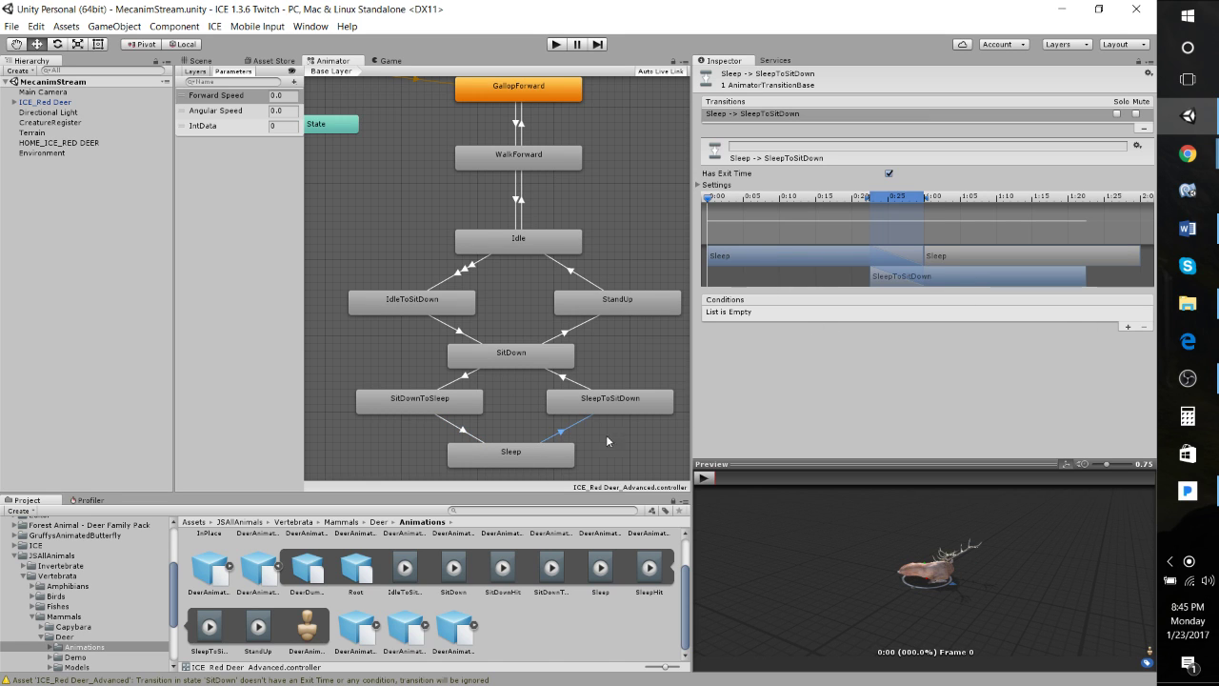
{"action": "left_click", "coordinate": [888, 174]}
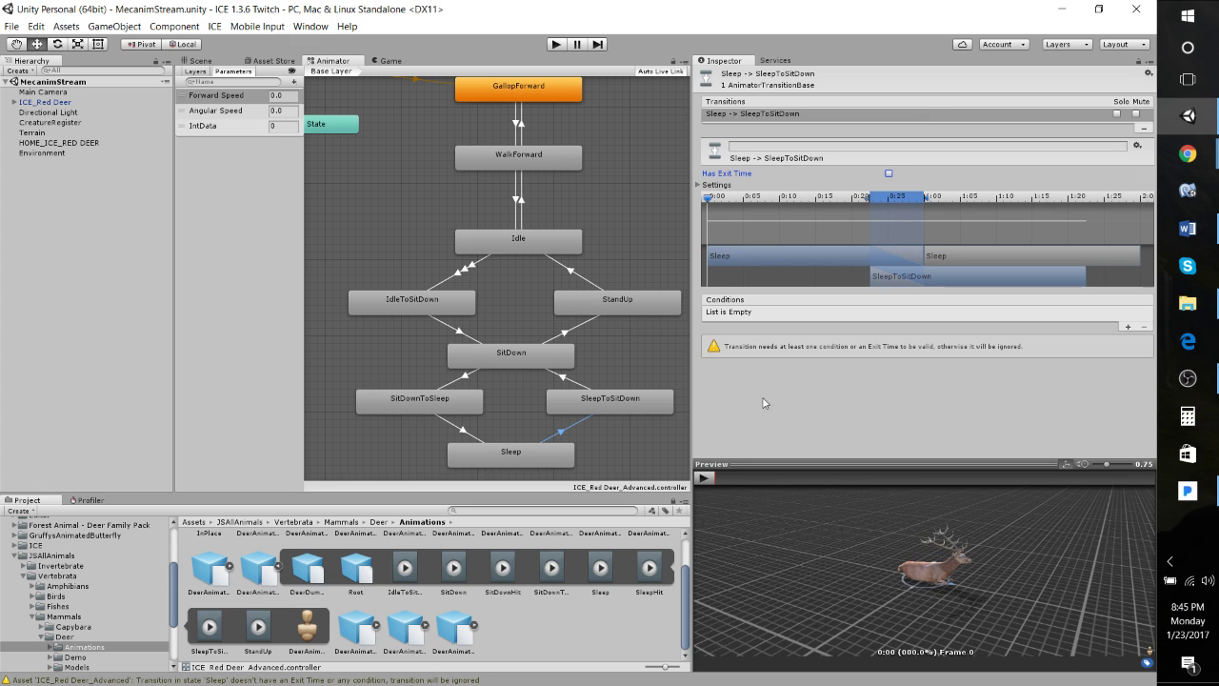
{"action": "left_click", "coordinate": [1128, 327]}
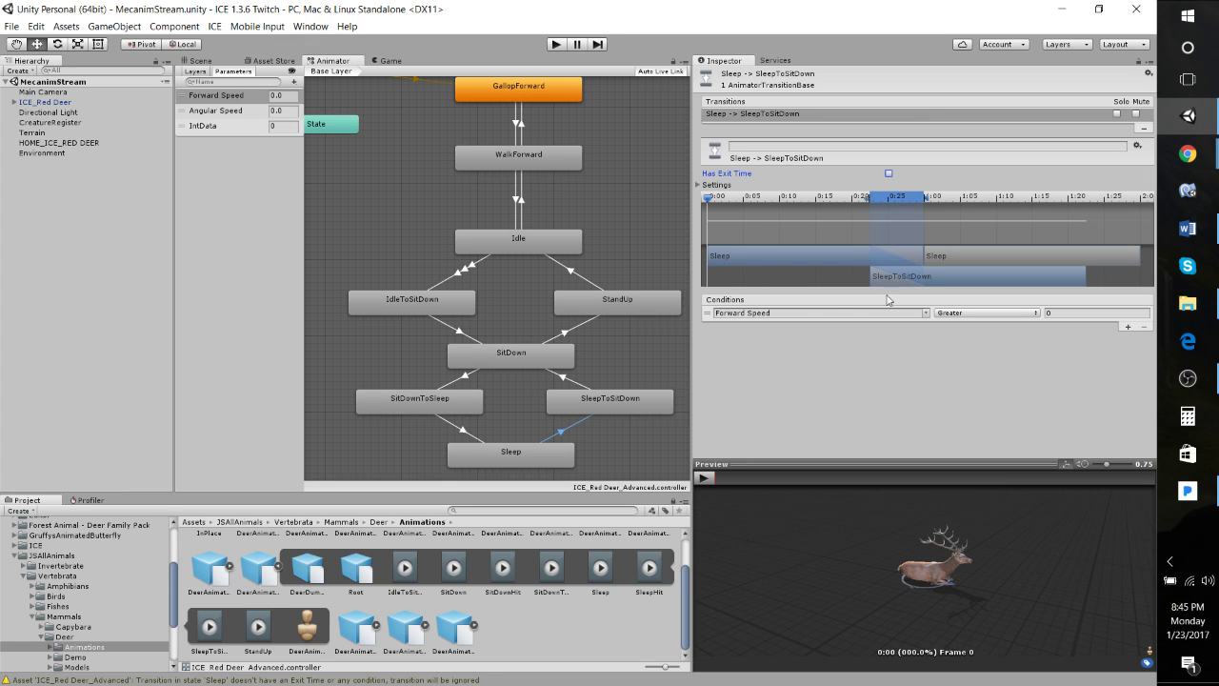
{"action": "left_click", "coordinate": [925, 312]}
{"action": "left_click", "coordinate": [905, 359]}
{"action": "left_click", "coordinate": [985, 314]}
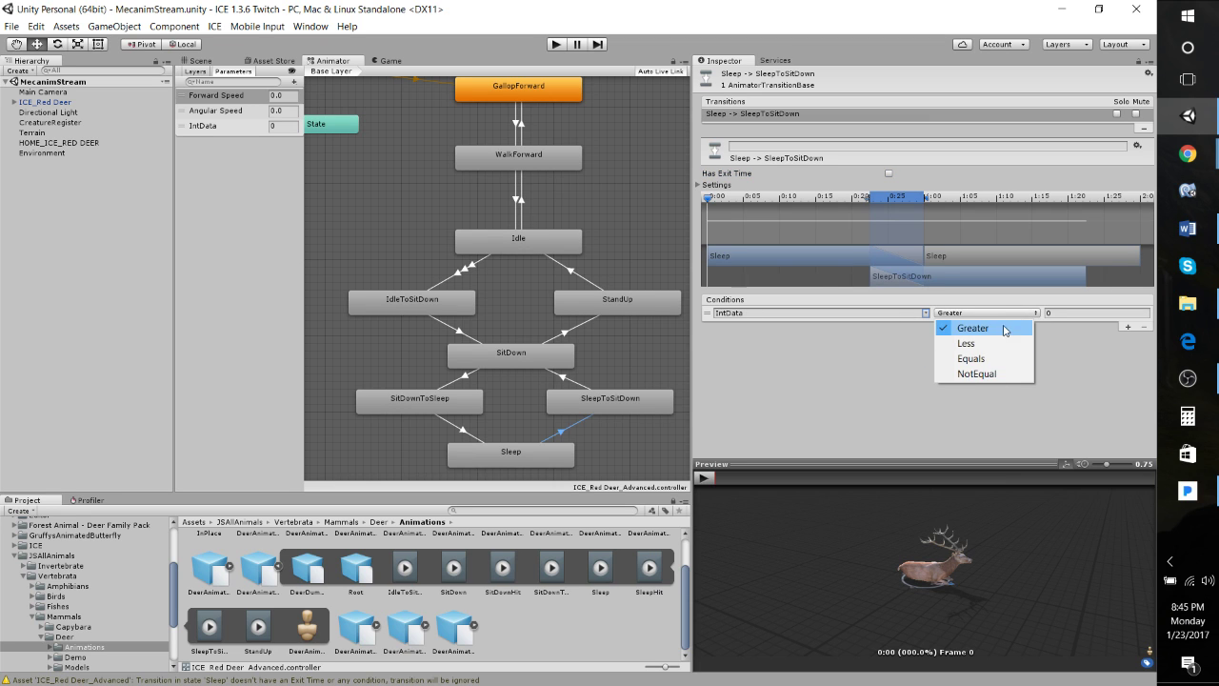
{"action": "left_click", "coordinate": [1005, 374]}
{"action": "left_click", "coordinate": [1074, 315]}
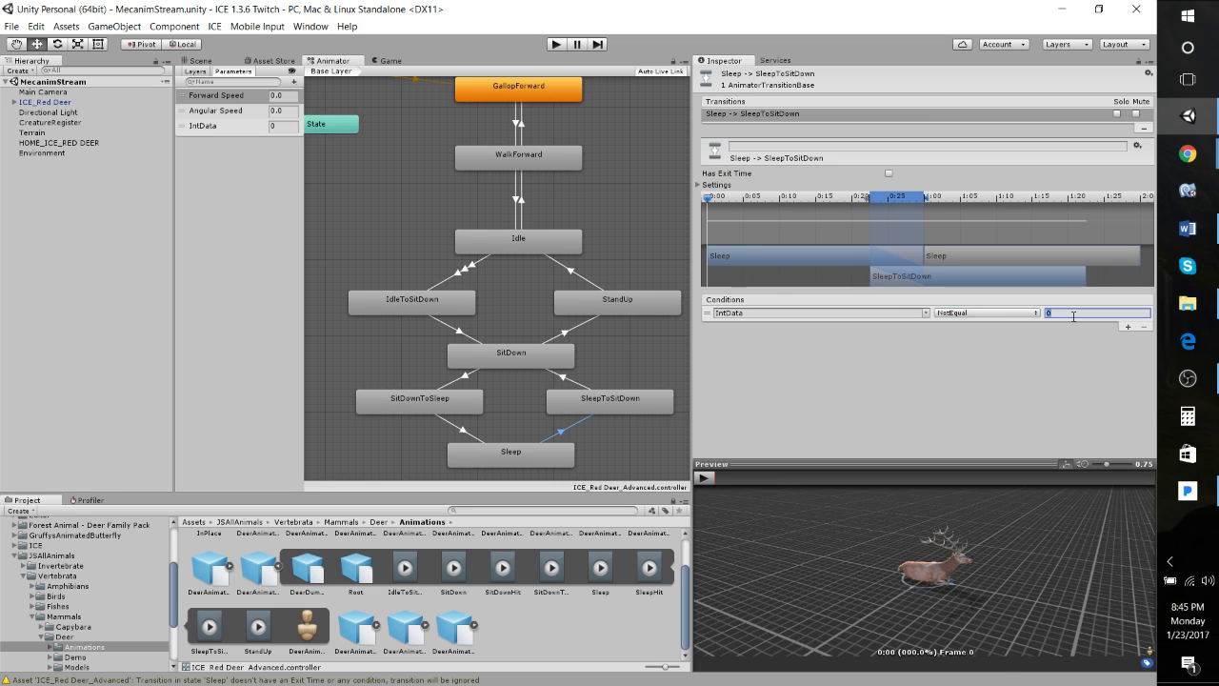
{"action": "type", "text": "2"}
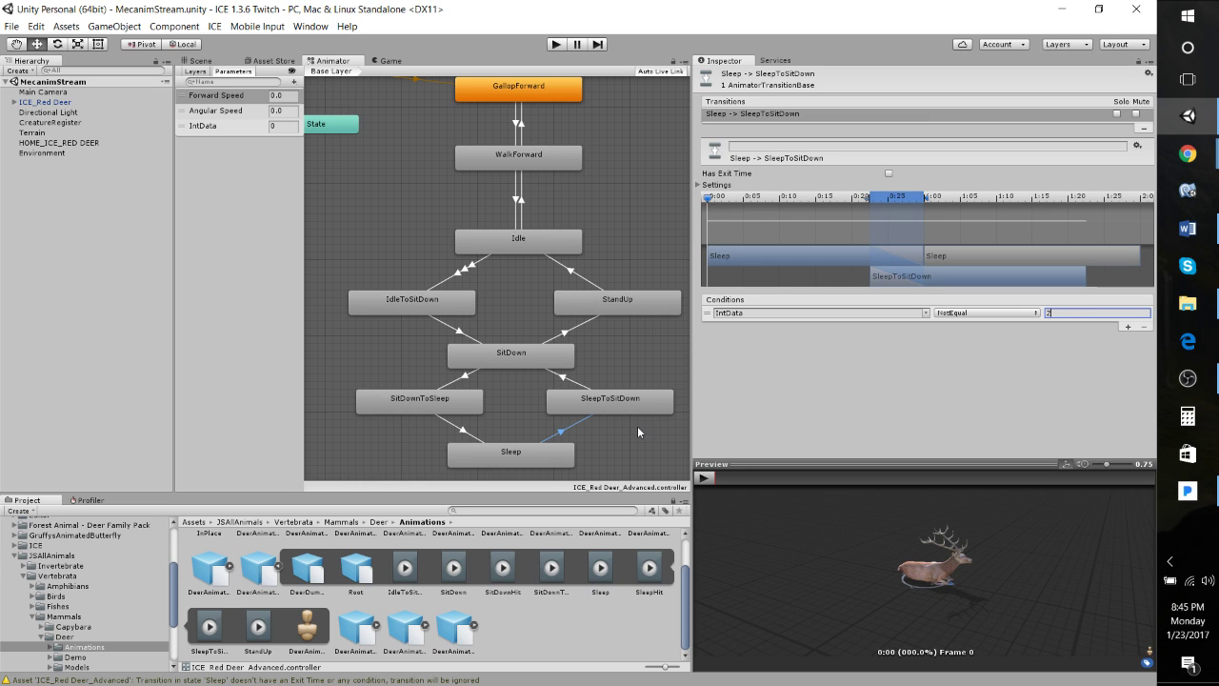
Review the exit time and conditions of the SleepToSitDown to SitDown, SitDown to StandUp and StandUp to Idle transitions.
{"action": "left_click", "coordinate": [569, 382]}
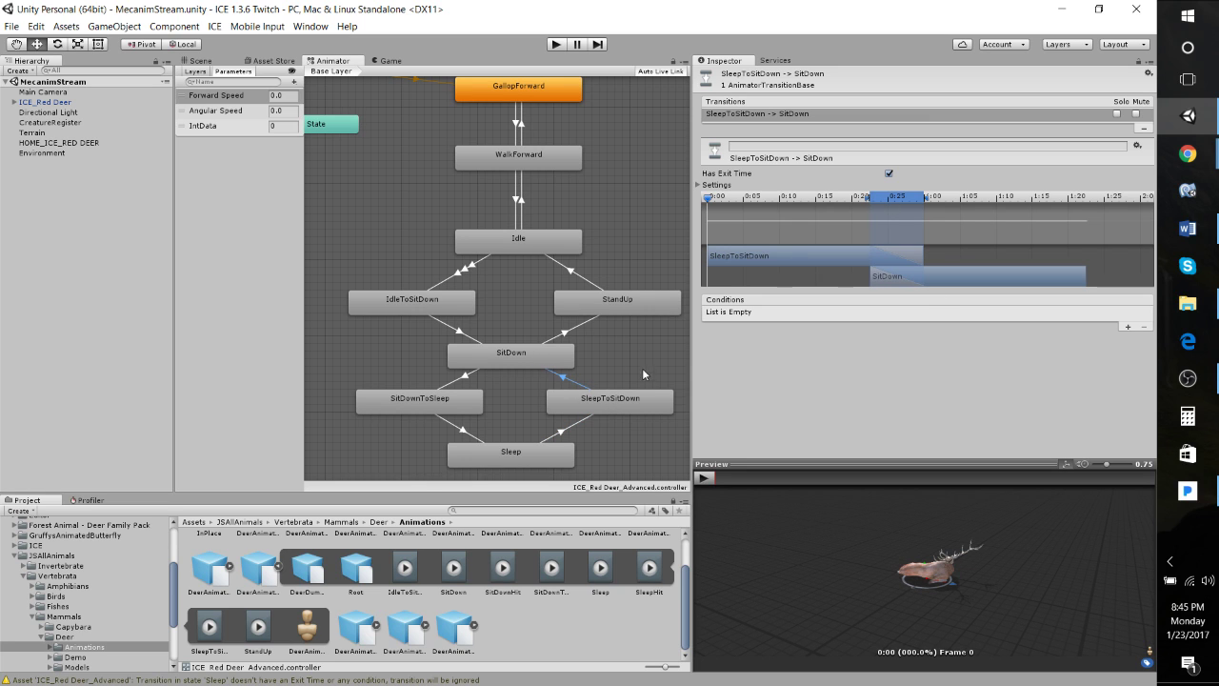
{"action": "left_click", "coordinate": [704, 477]}
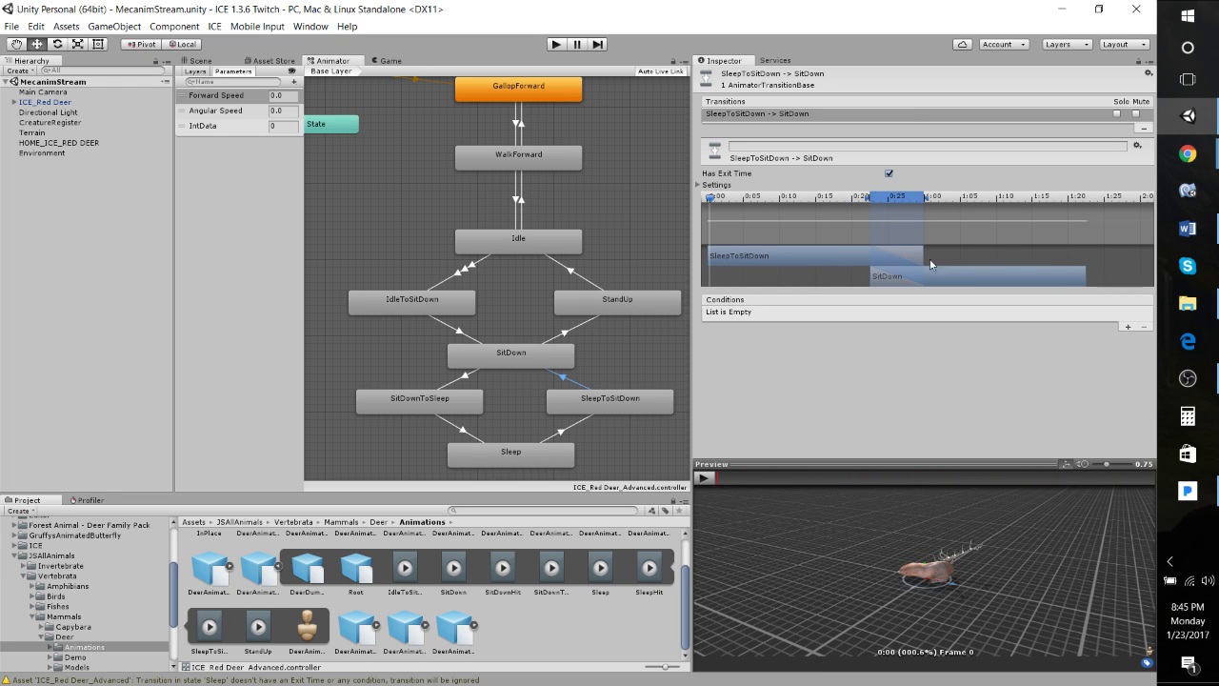
{"action": "left_click", "coordinate": [568, 335]}
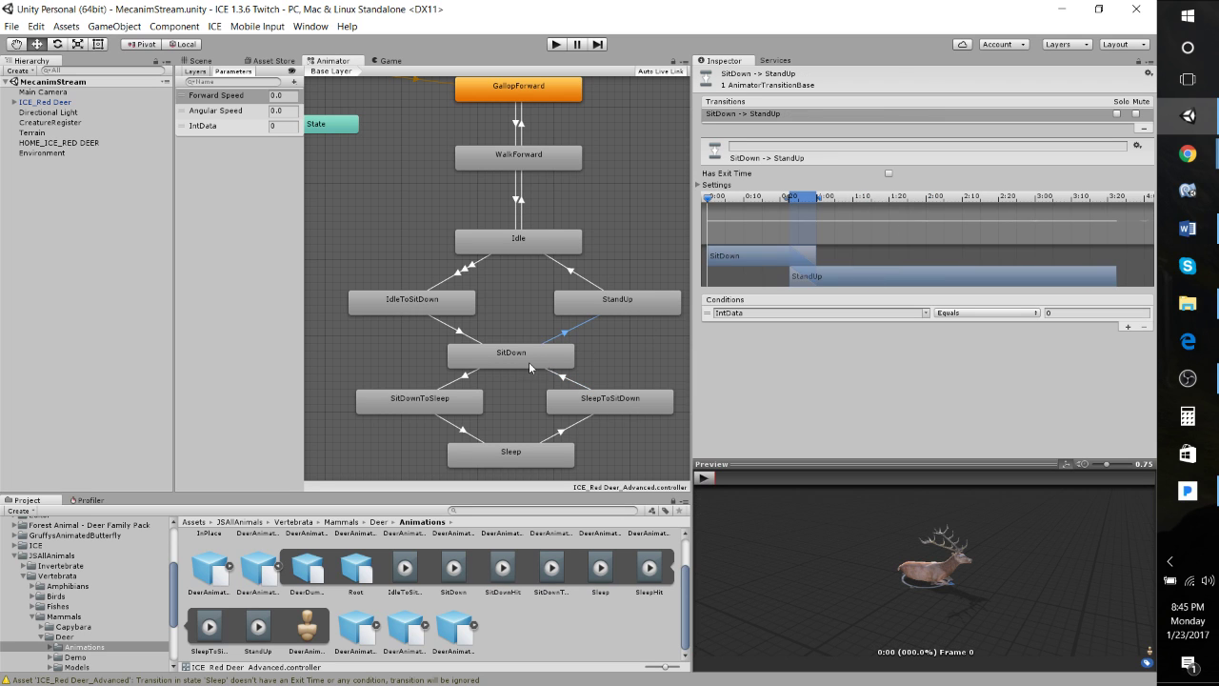
{"action": "left_click", "coordinate": [889, 175]}
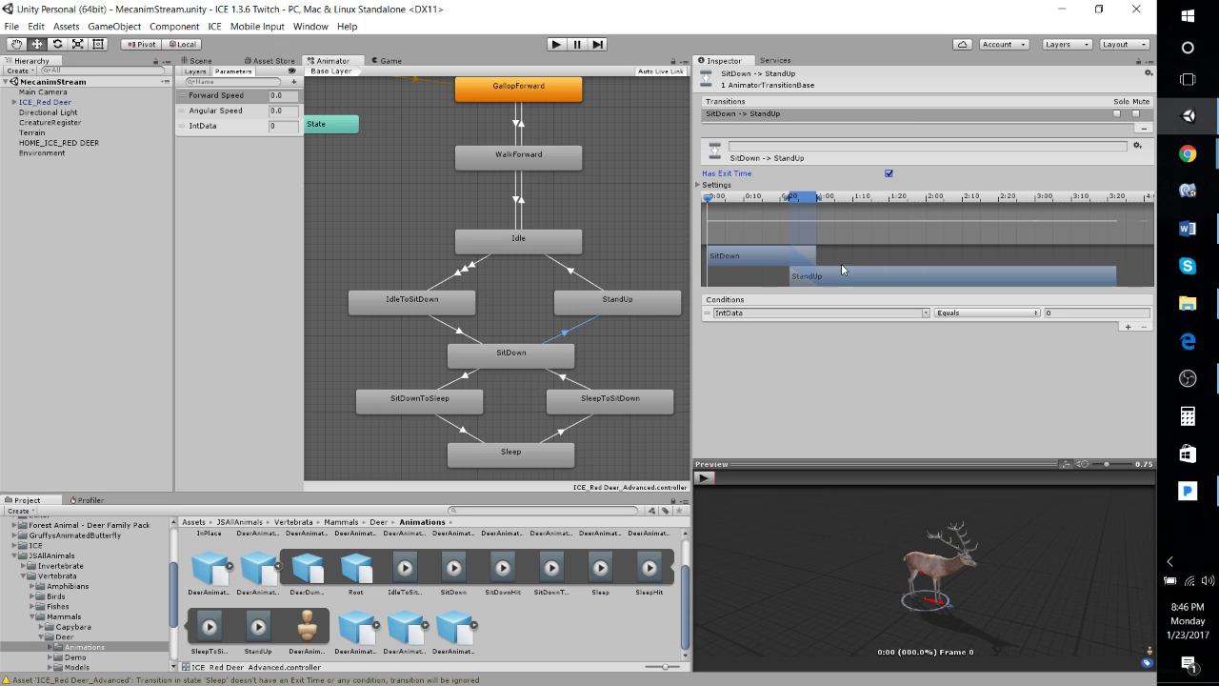
{"action": "left_click", "coordinate": [889, 174]}
{"action": "left_click", "coordinate": [590, 277]}
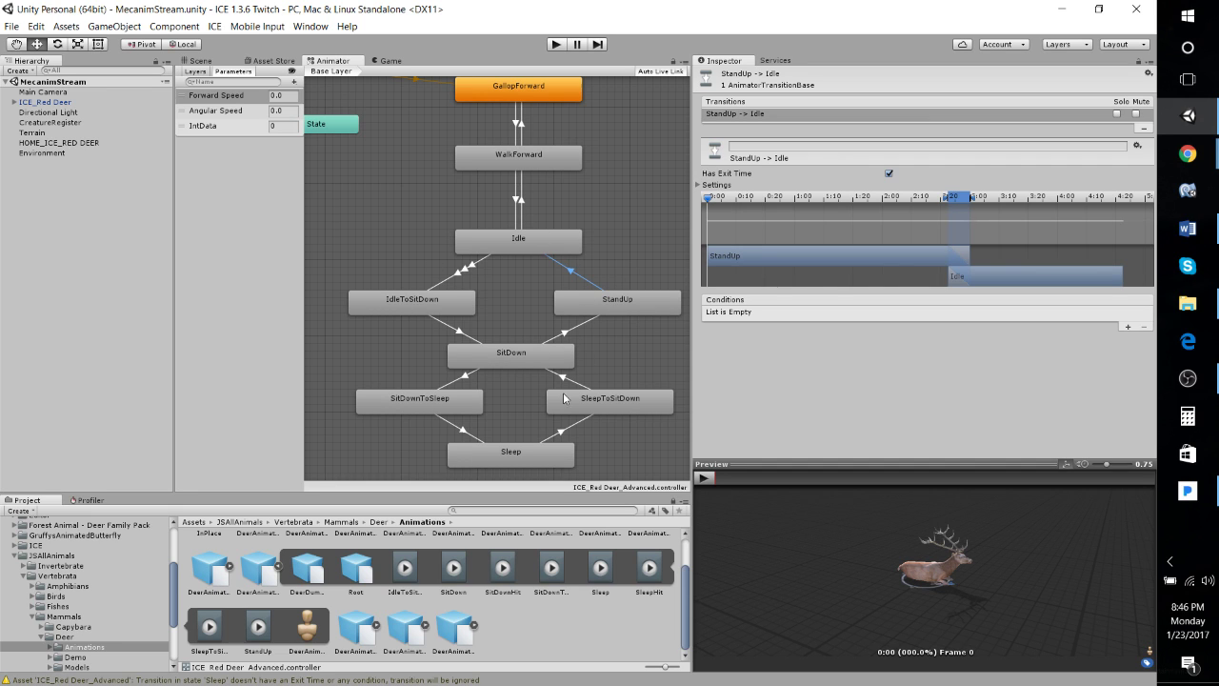
Select ICE_Red Deer and collapse the SLEEP entry in its ICE Creature Control behaviours.
{"action": "left_click", "coordinate": [38, 102]}
{"action": "scroll", "coordinate": [834, 429], "scroll_direction": "down", "scroll_amount": 3}
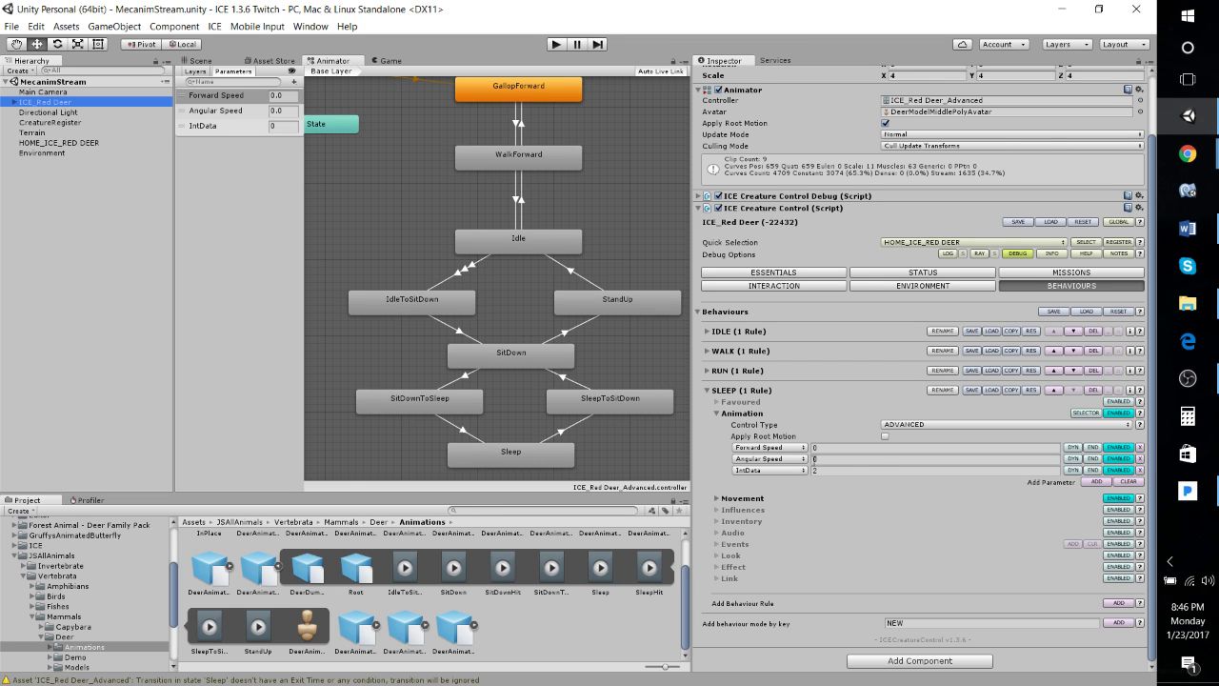
{"action": "scroll", "coordinate": [712, 400], "scroll_direction": "up", "scroll_amount": 3}
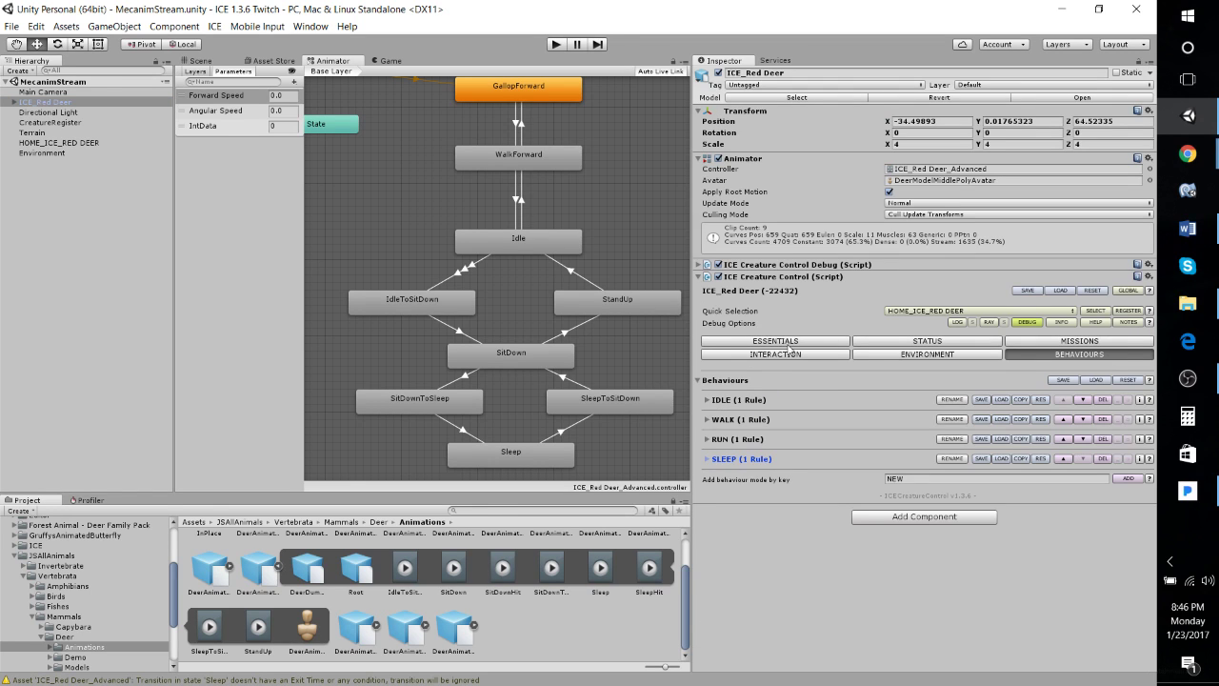
Add a third interaction rule for the HOME_ICE_RED DEER interactor and assign SLEEP as its standard behaviour.
{"action": "left_click", "coordinate": [783, 355]}
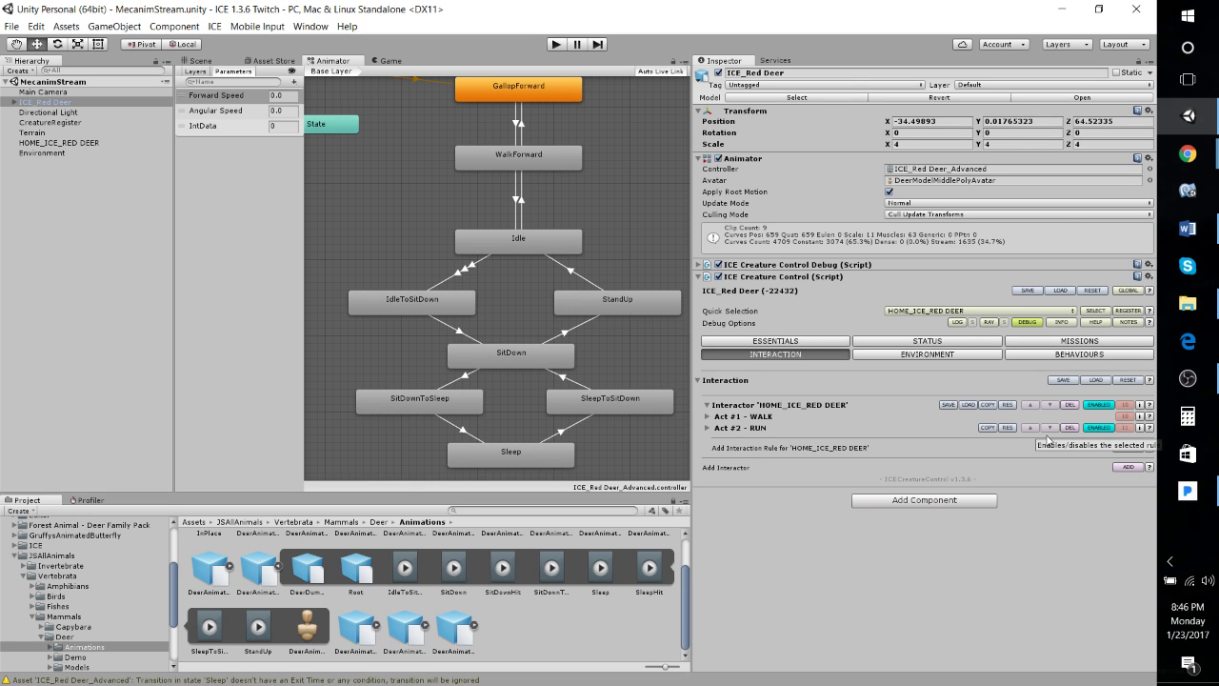
{"action": "left_click", "coordinate": [1127, 448]}
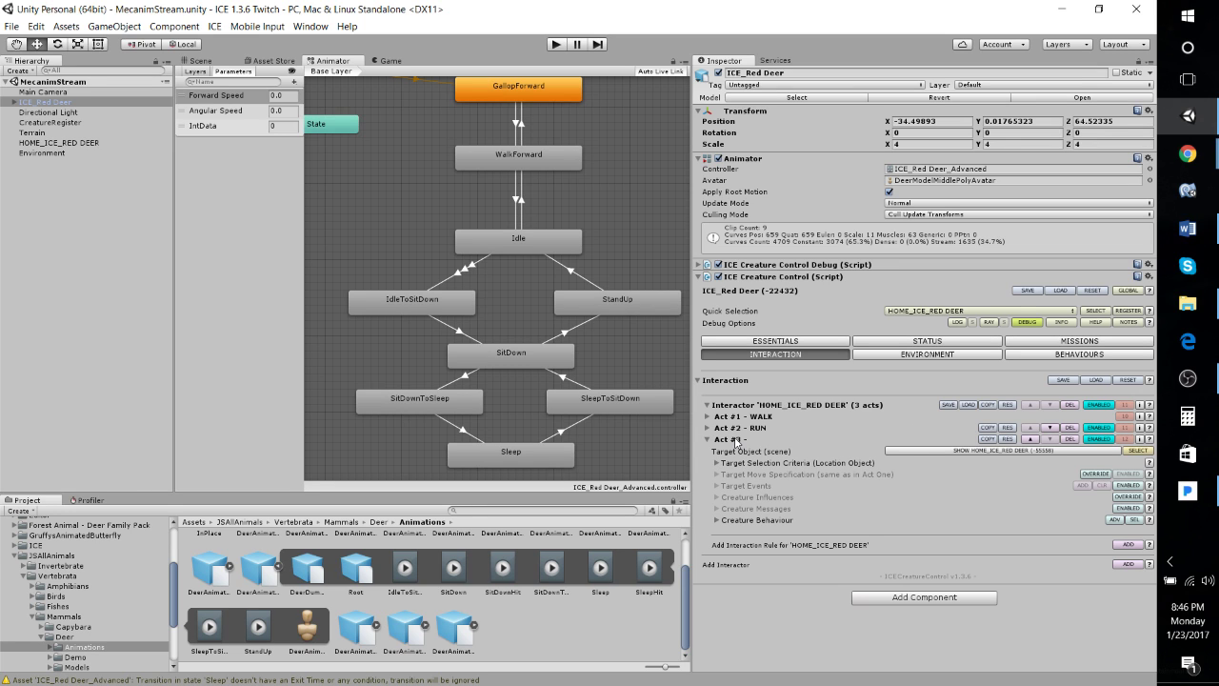
{"action": "left_click", "coordinate": [719, 463]}
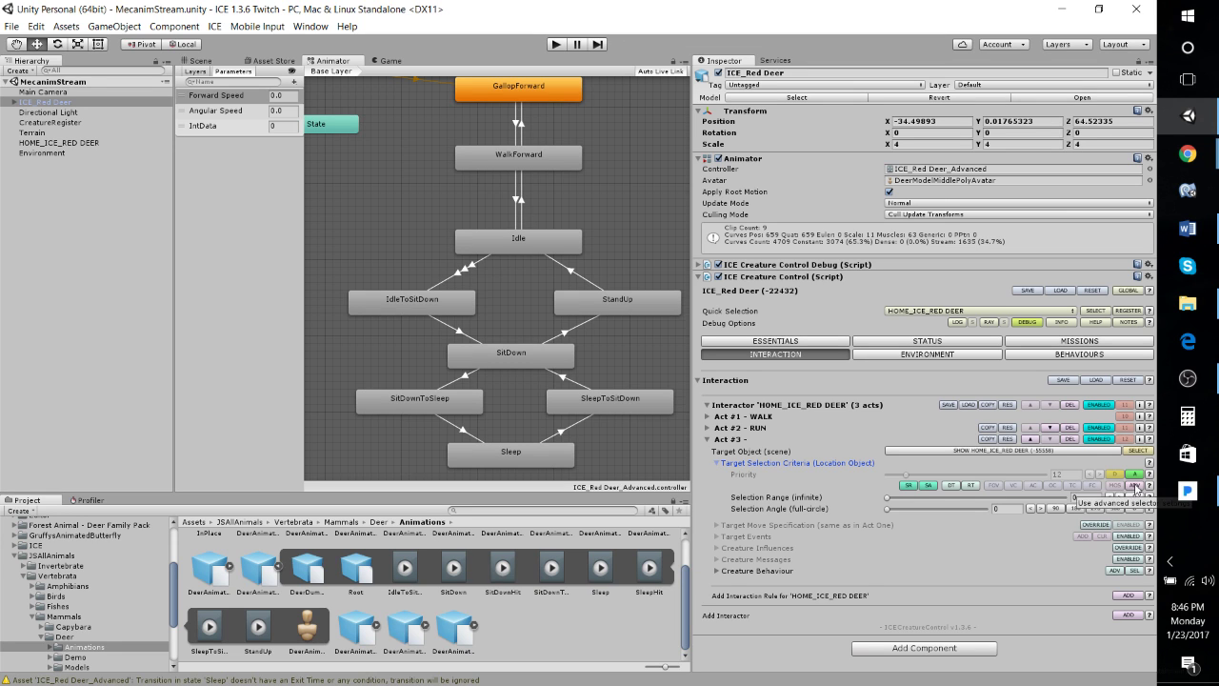
{"action": "left_click", "coordinate": [717, 571]}
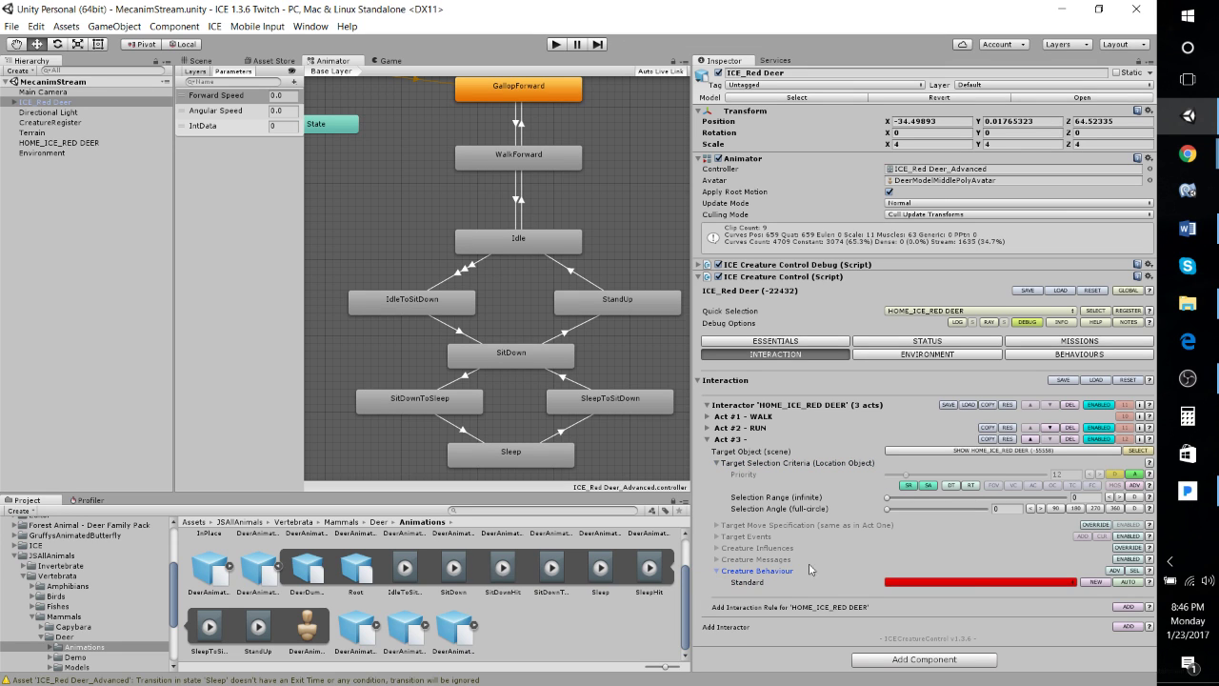
{"action": "left_click", "coordinate": [972, 593]}
{"action": "left_click", "coordinate": [929, 657]}
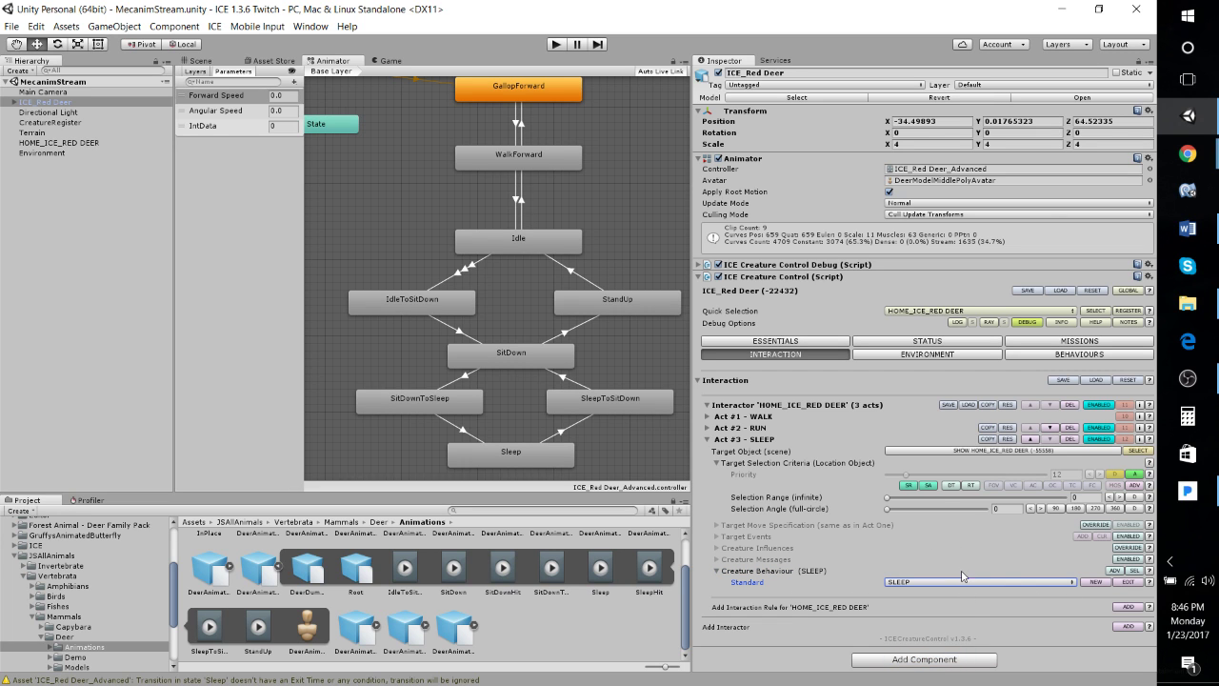
Enable advanced selection criteria for the SLEEP act and set its condition to EnvironmentTimeHour >= 17.
{"action": "left_click", "coordinate": [1136, 486]}
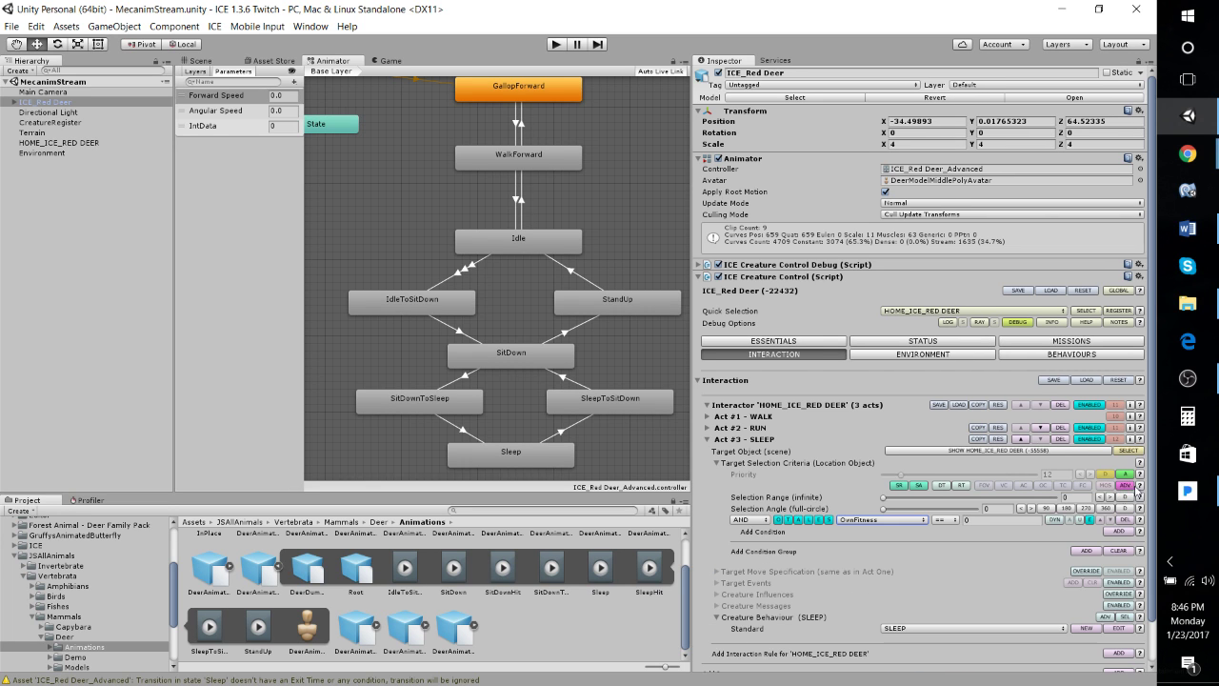
{"action": "left_click", "coordinate": [885, 521]}
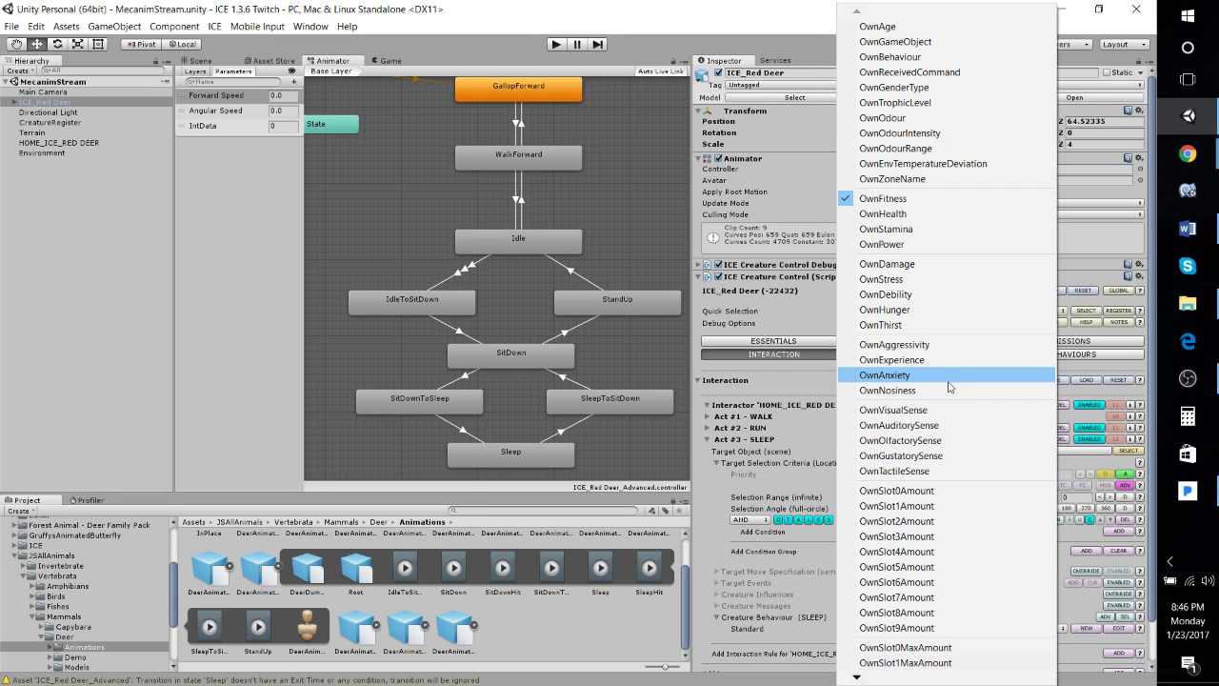
{"action": "scroll", "coordinate": [938, 648], "scroll_direction": "down", "scroll_amount": 10}
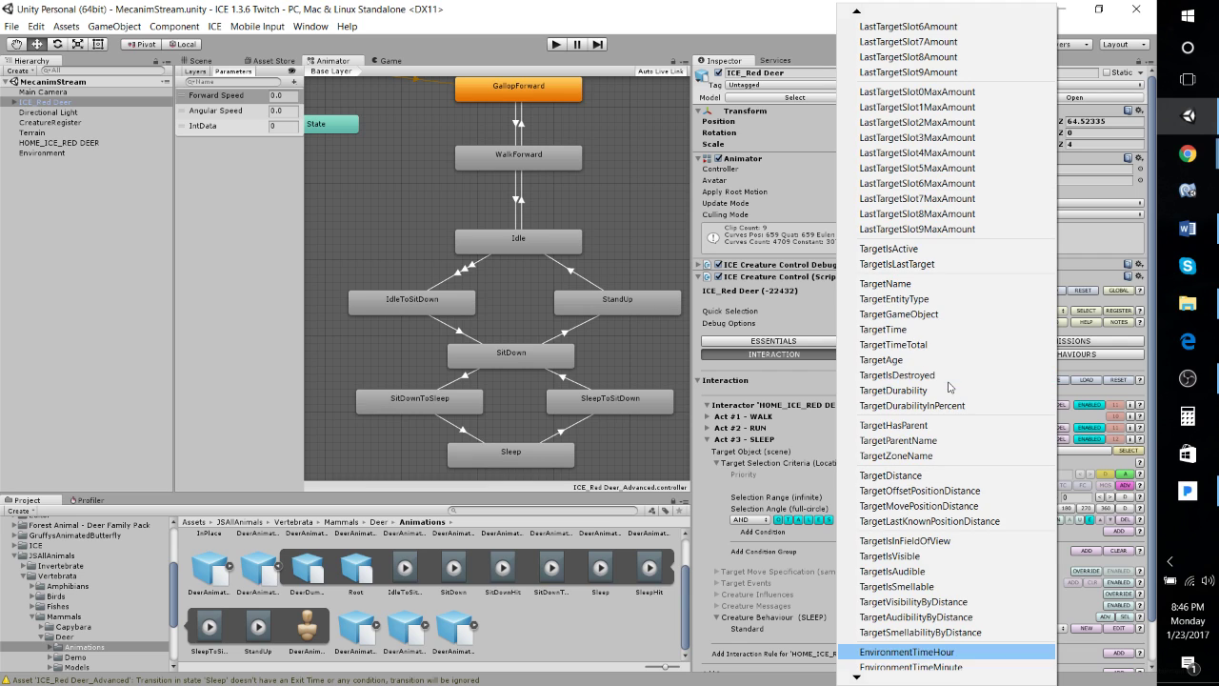
{"action": "left_click", "coordinate": [935, 652]}
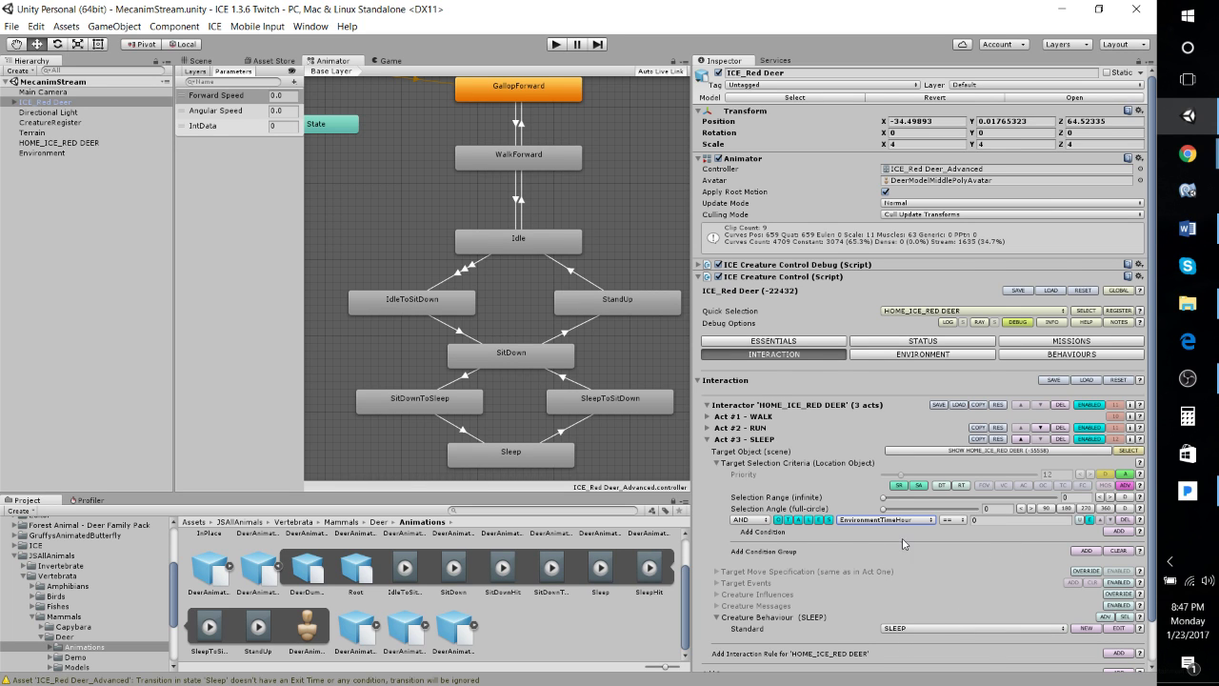
{"action": "scroll", "coordinate": [910, 540], "scroll_direction": "down", "scroll_amount": 2}
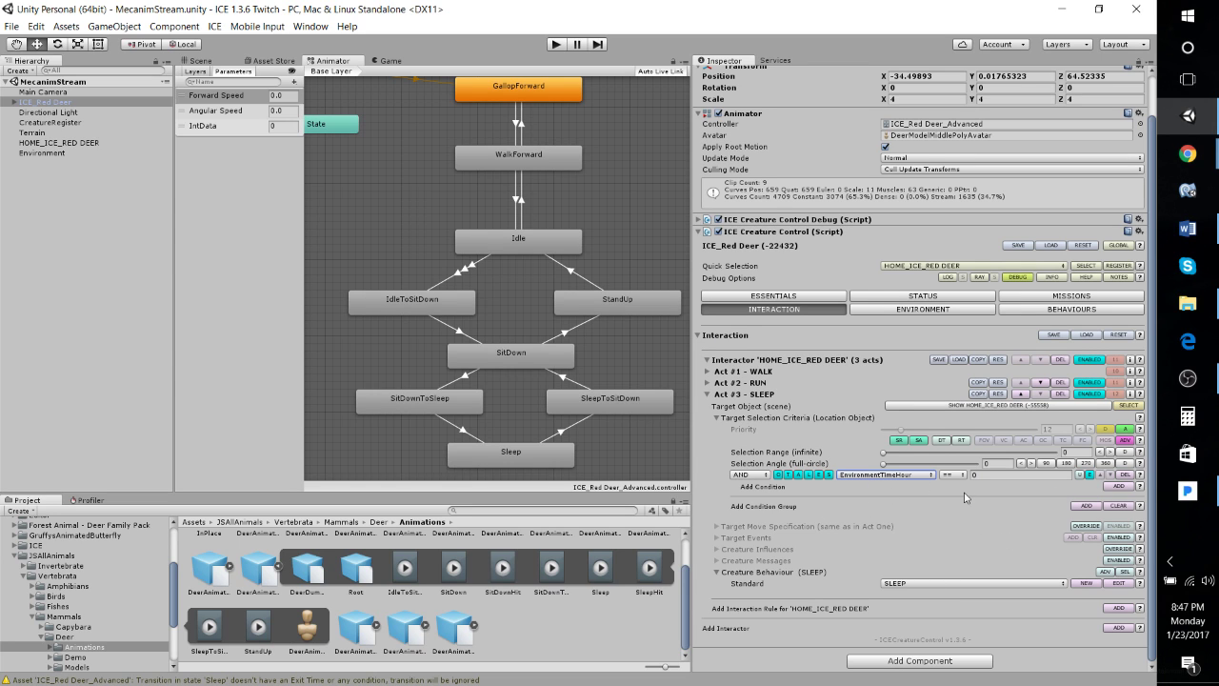
{"action": "left_click", "coordinate": [1010, 477]}
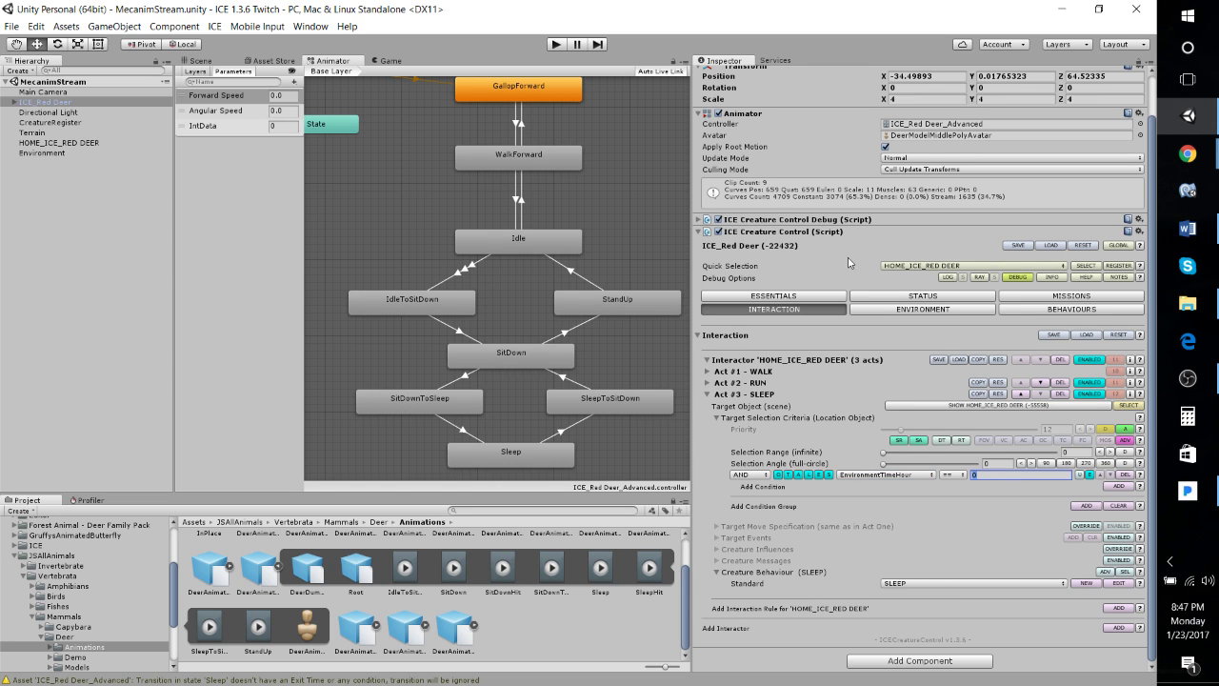
{"action": "left_click", "coordinate": [951, 475]}
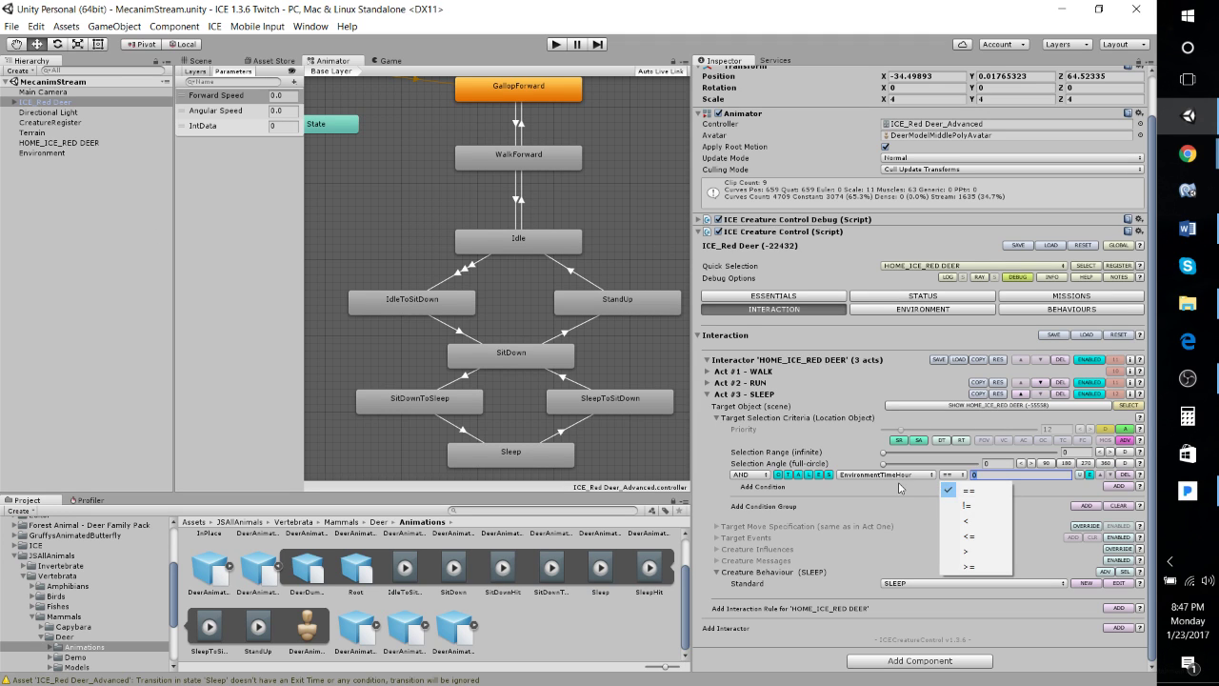
{"action": "left_click", "coordinate": [970, 567]}
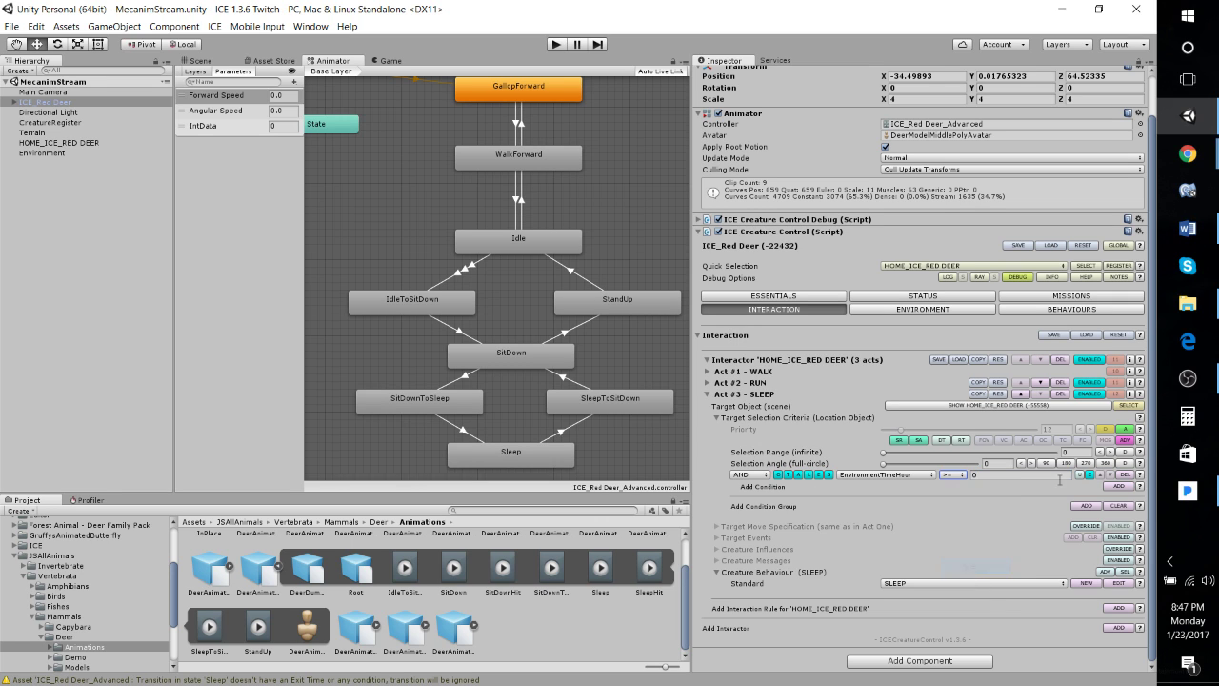
{"action": "left_click", "coordinate": [1006, 476]}
Add a second condition to the SLEEP act, joined with OR, that requires EnvironmentTimeHour <= 7.
{"action": "left_click", "coordinate": [1117, 487]}
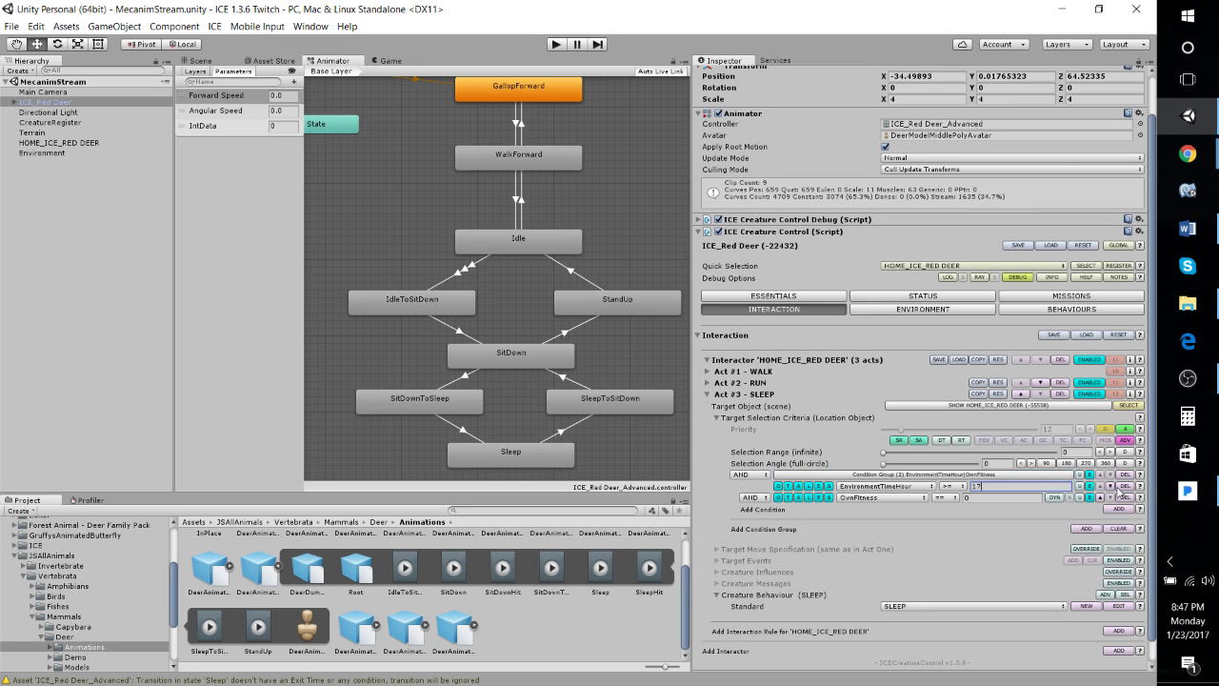
{"action": "left_click", "coordinate": [748, 499]}
{"action": "left_click", "coordinate": [765, 524]}
{"action": "left_click", "coordinate": [865, 499]}
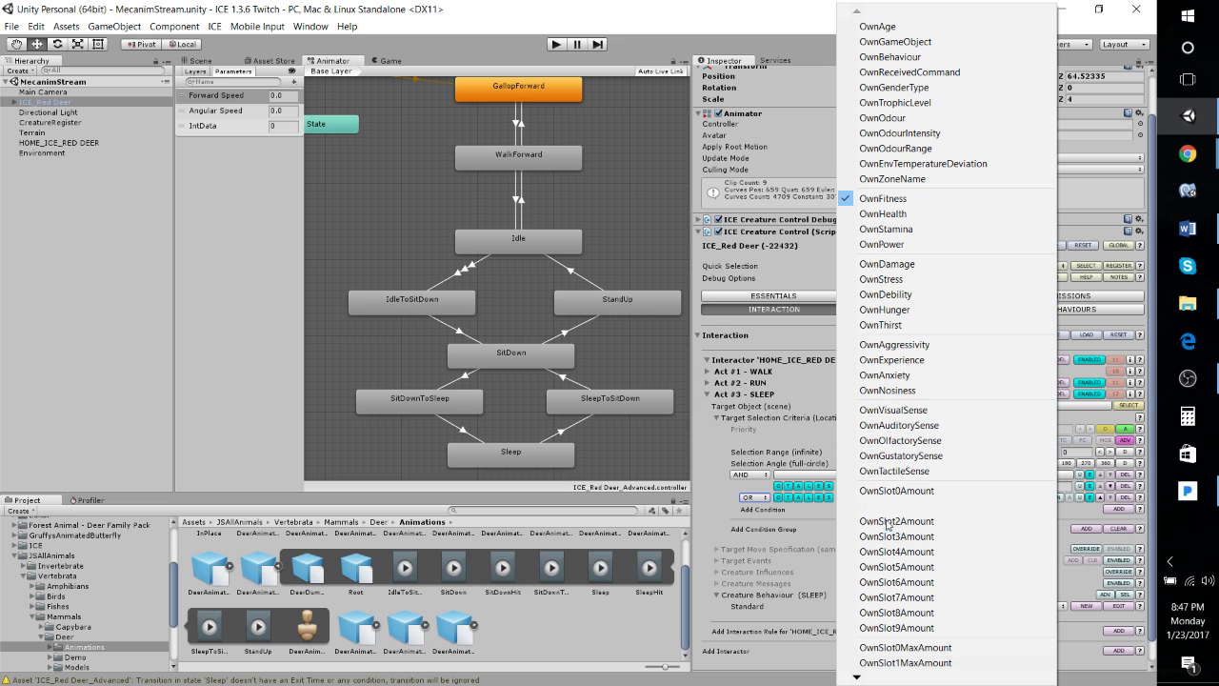
{"action": "key", "text": "e"}
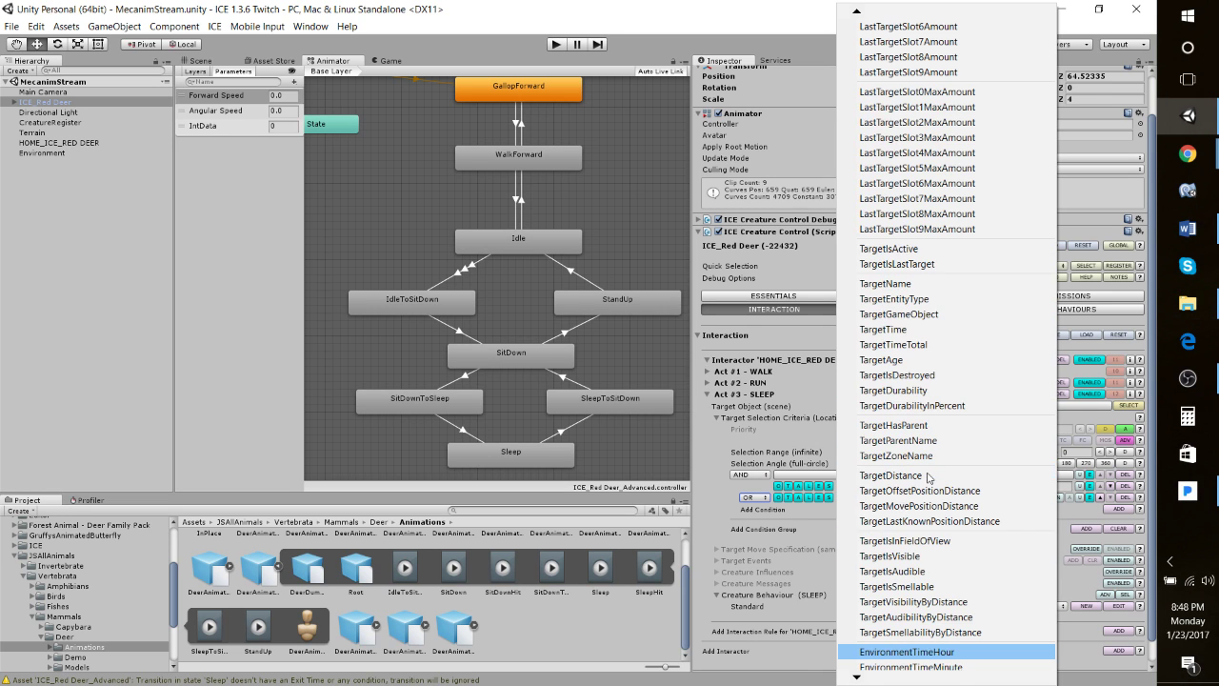
{"action": "left_click", "coordinate": [933, 652]}
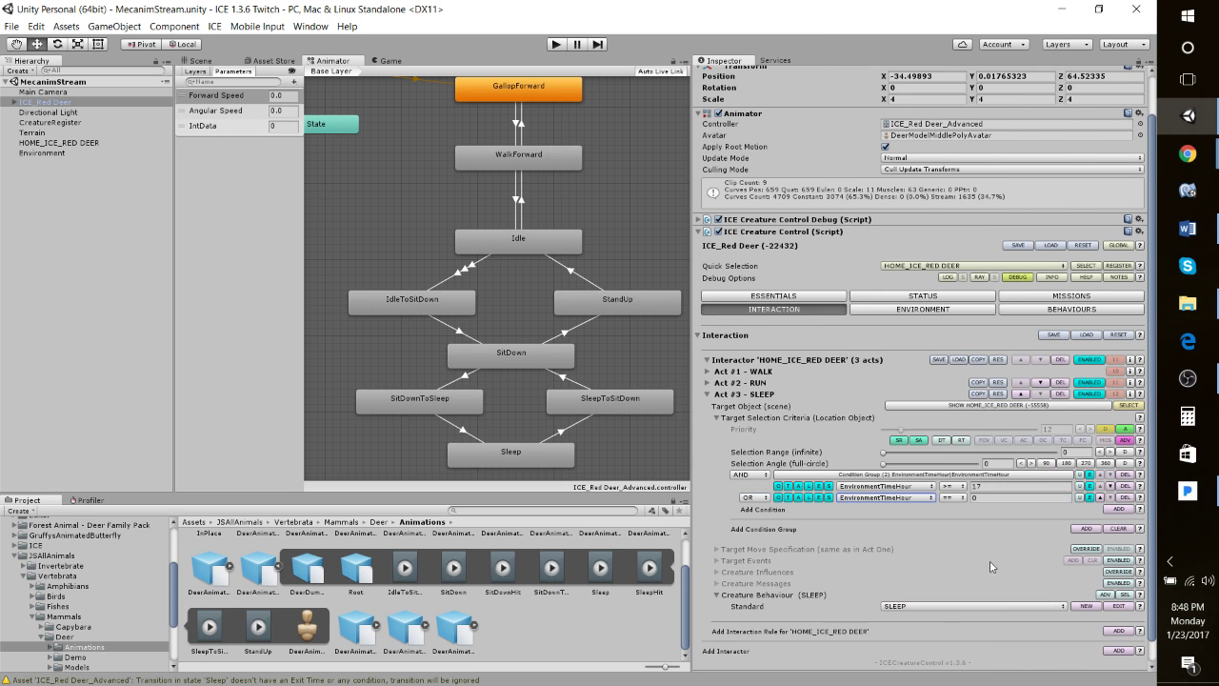
{"action": "left_click", "coordinate": [957, 500]}
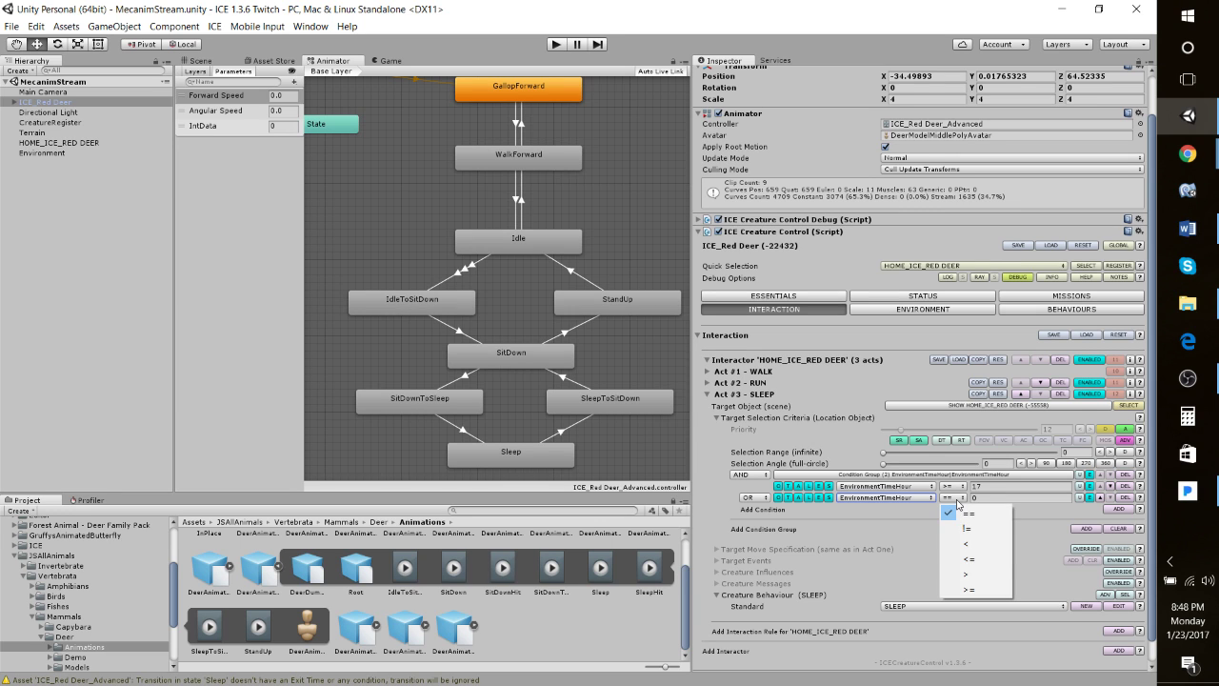
{"action": "left_click", "coordinate": [966, 562]}
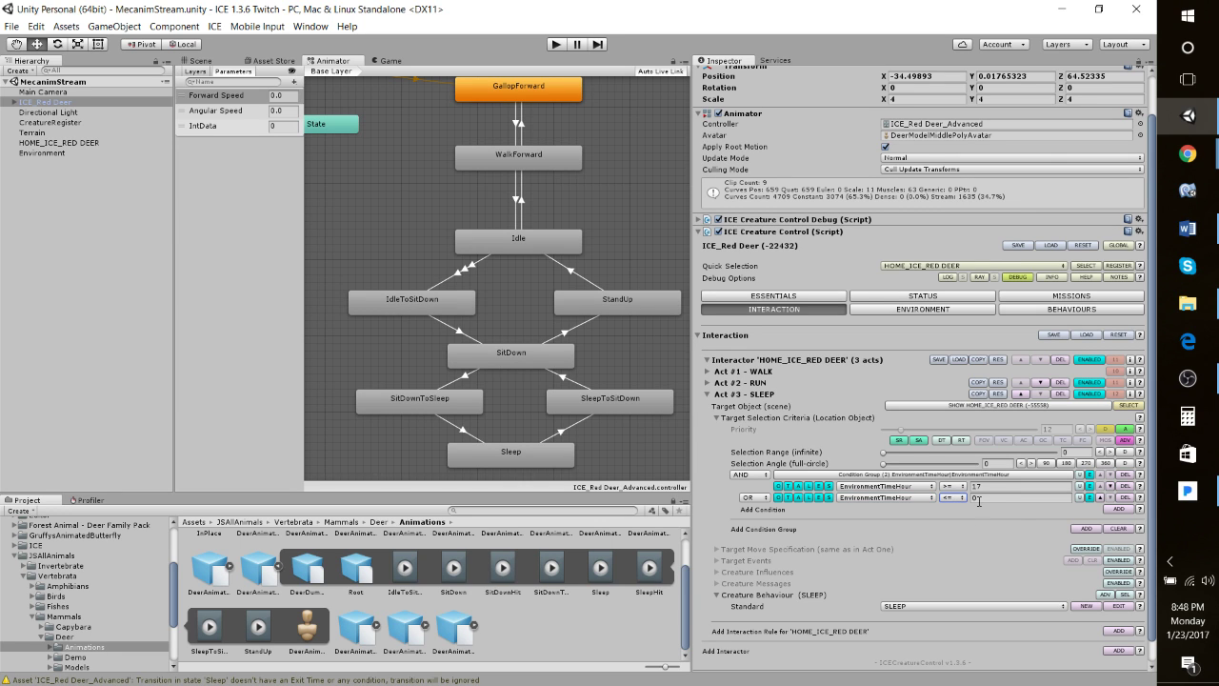
{"action": "left_click", "coordinate": [978, 498]}
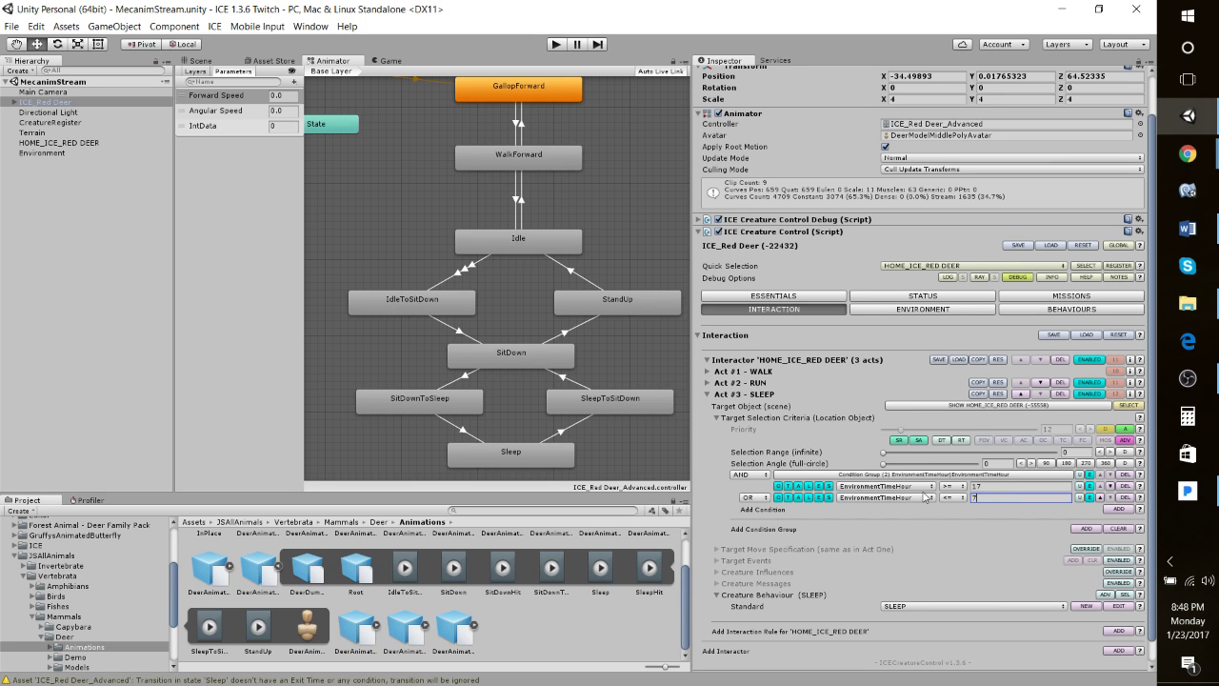
{"action": "scroll", "coordinate": [961, 545], "scroll_direction": "down", "scroll_amount": 1}
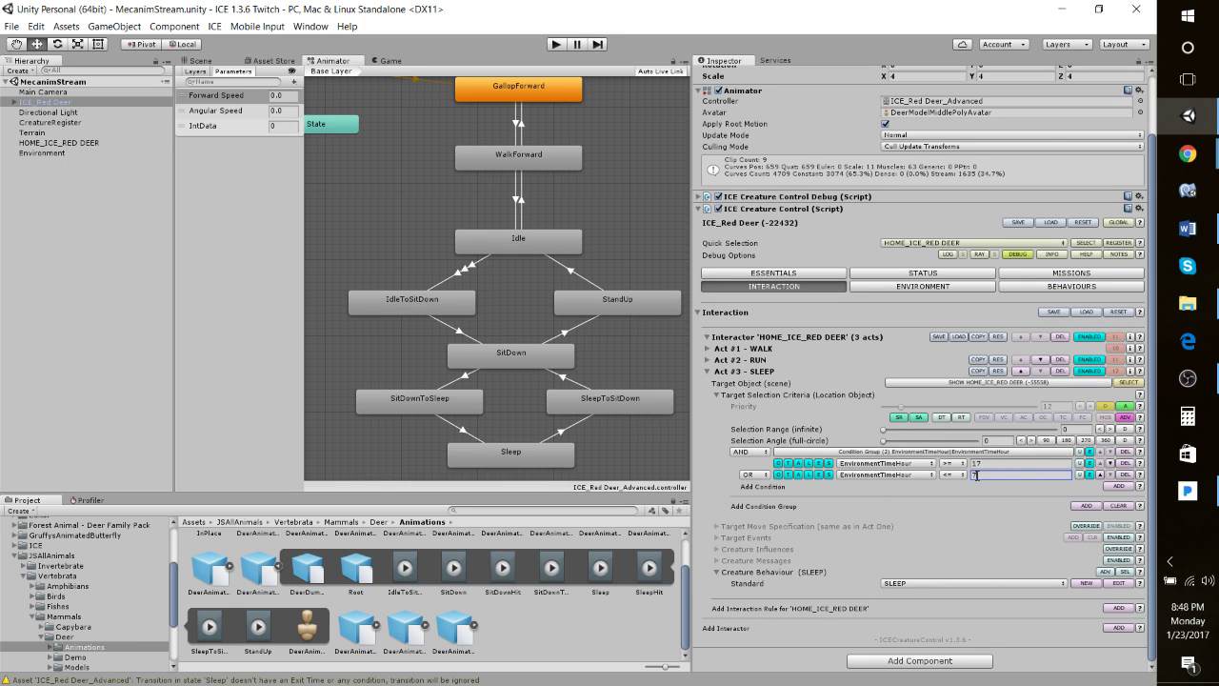
Run the scene and follow the moving deer in the Scene view with the Environment object's time settings displayed.
{"action": "left_click", "coordinate": [555, 45]}
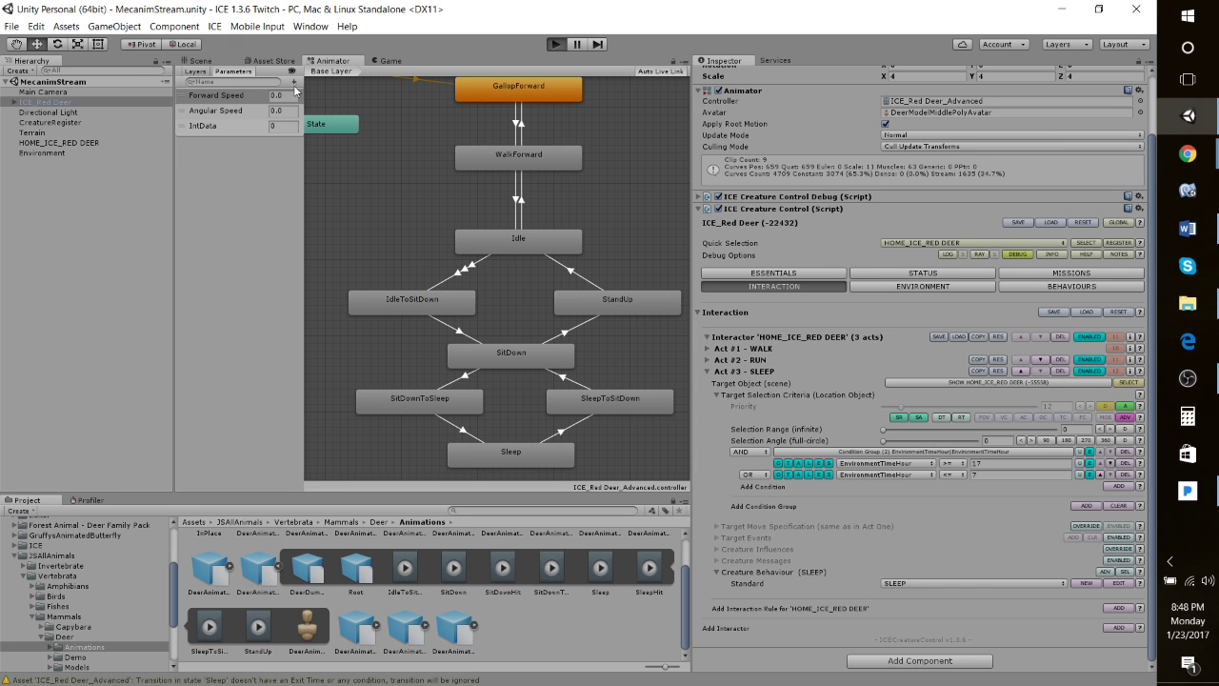
{"action": "left_click", "coordinate": [199, 60]}
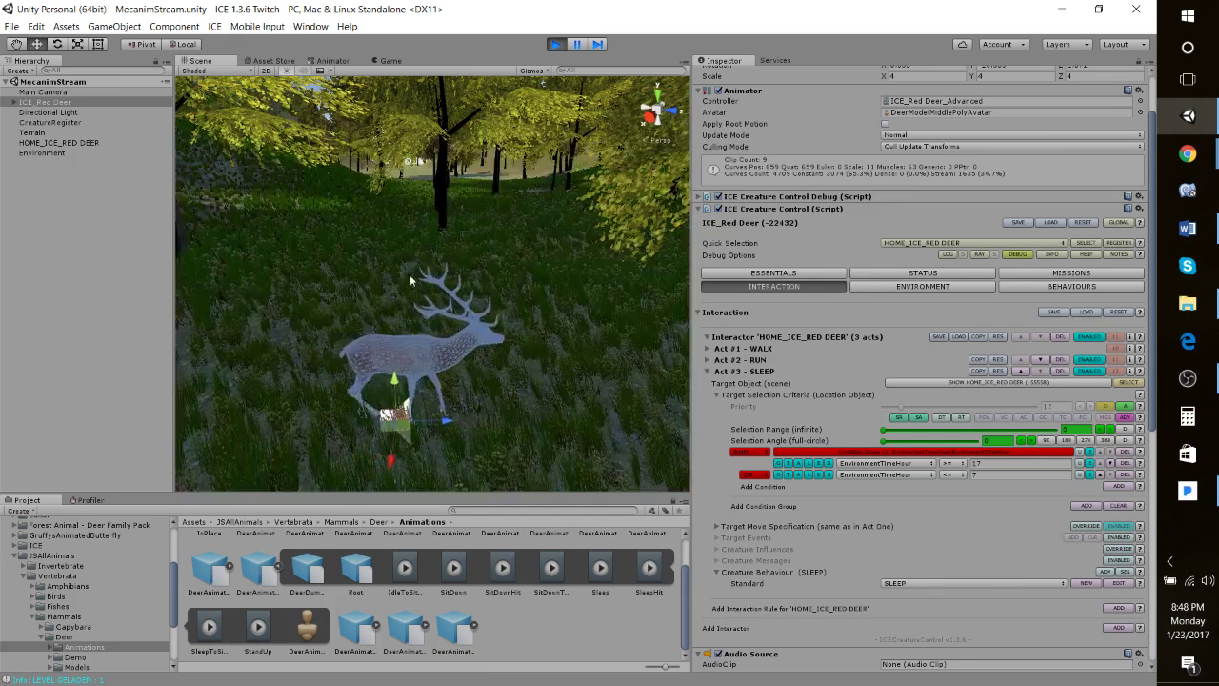
{"action": "left_click", "coordinate": [57, 153]}
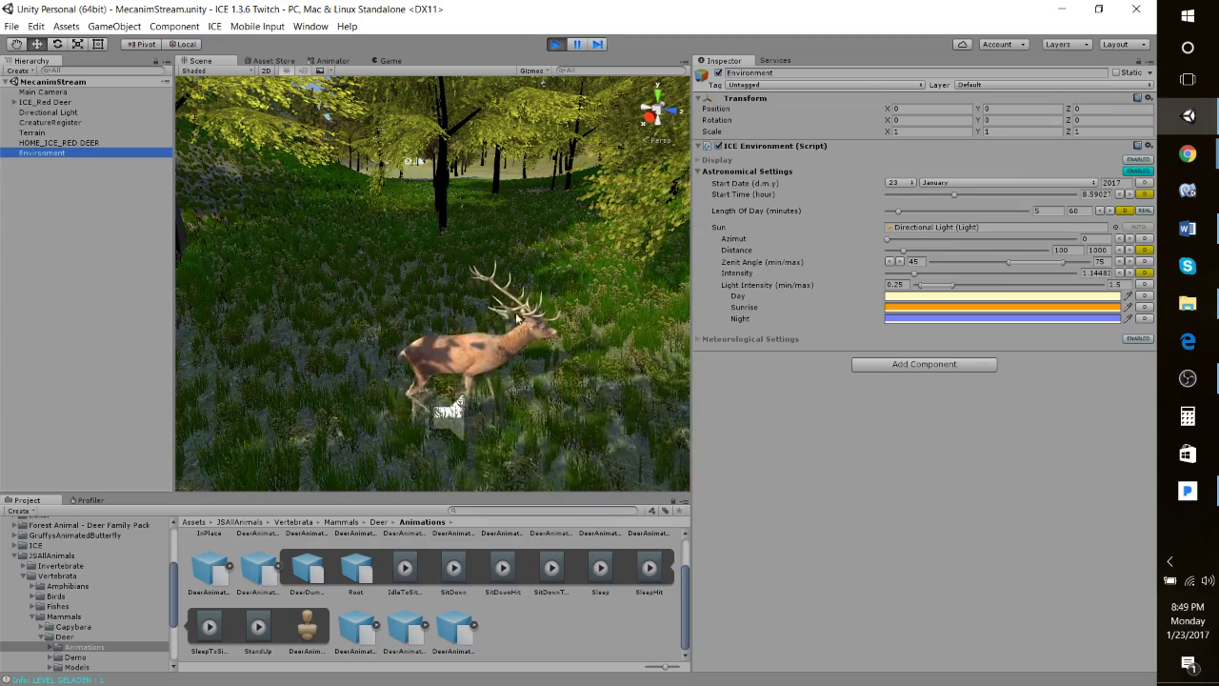
{"action": "right_click_drag", "start_coordinate": [409, 298], "coordinate": [497, 301]}
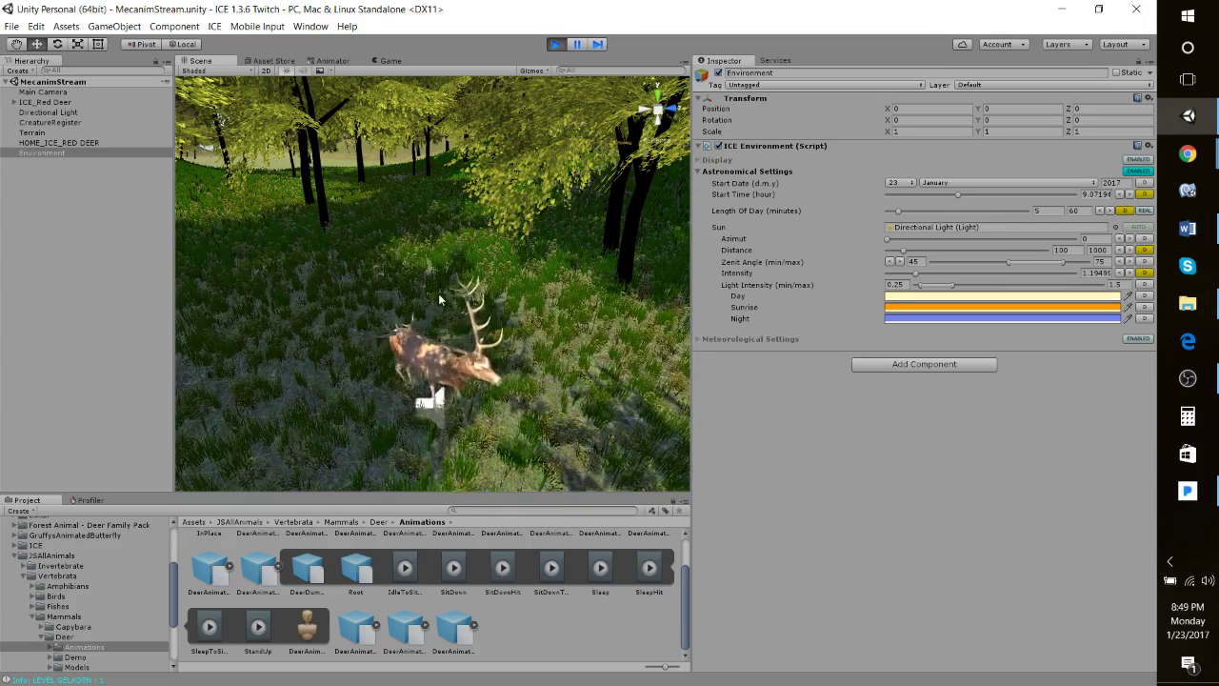
{"action": "right_click_drag", "start_coordinate": [524, 288], "coordinate": [486, 285]}
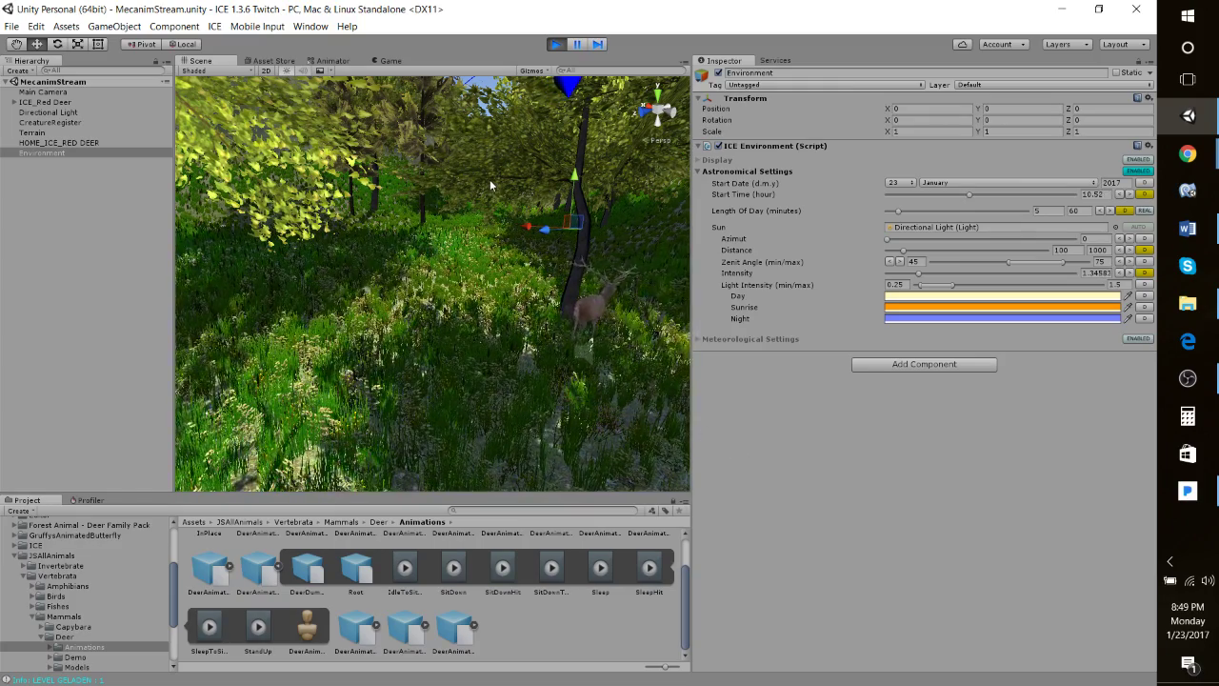
{"action": "right_click_drag", "start_coordinate": [438, 286], "coordinate": [535, 225]}
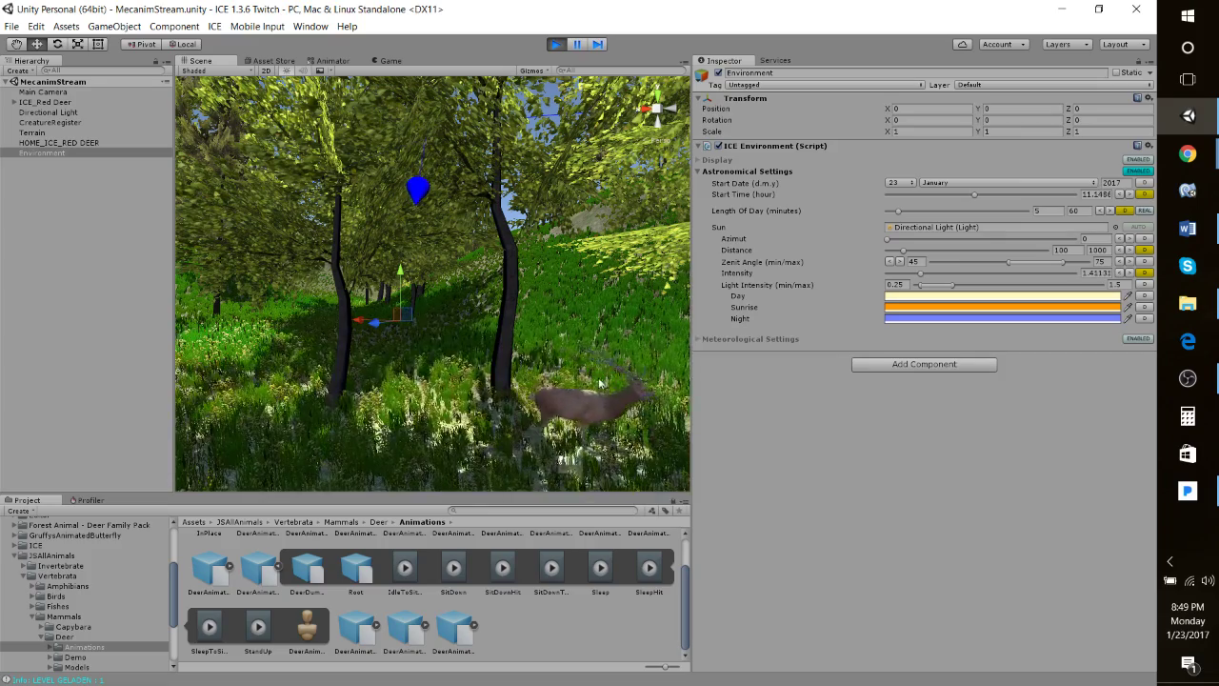
{"action": "right_click_drag", "start_coordinate": [507, 261], "coordinate": [141, 367]}
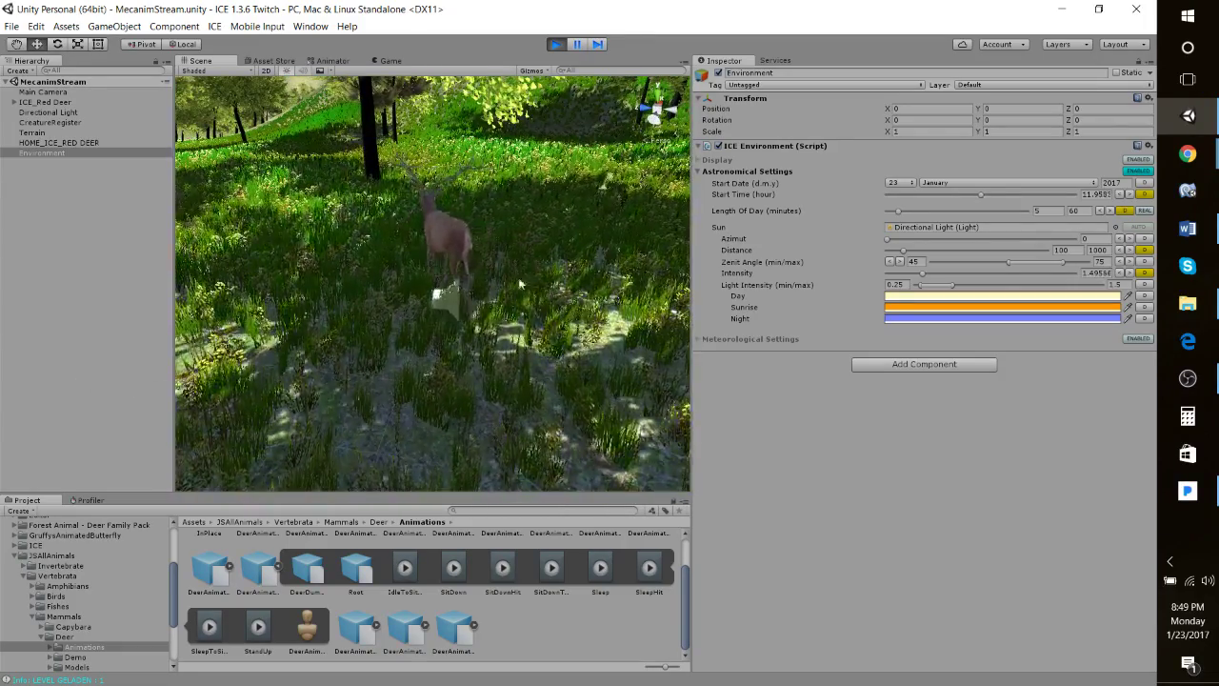
{"action": "right_click_drag", "start_coordinate": [492, 362], "coordinate": [588, 308]}
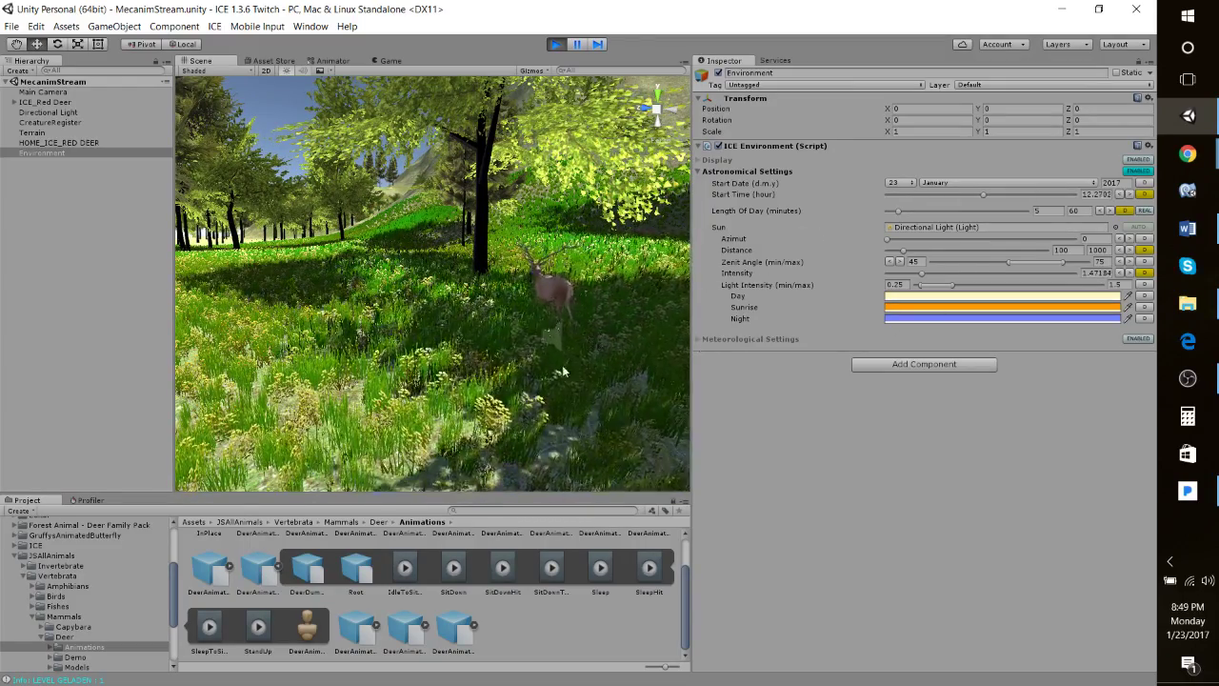
{"action": "right_click_drag", "start_coordinate": [533, 395], "coordinate": [602, 331]}
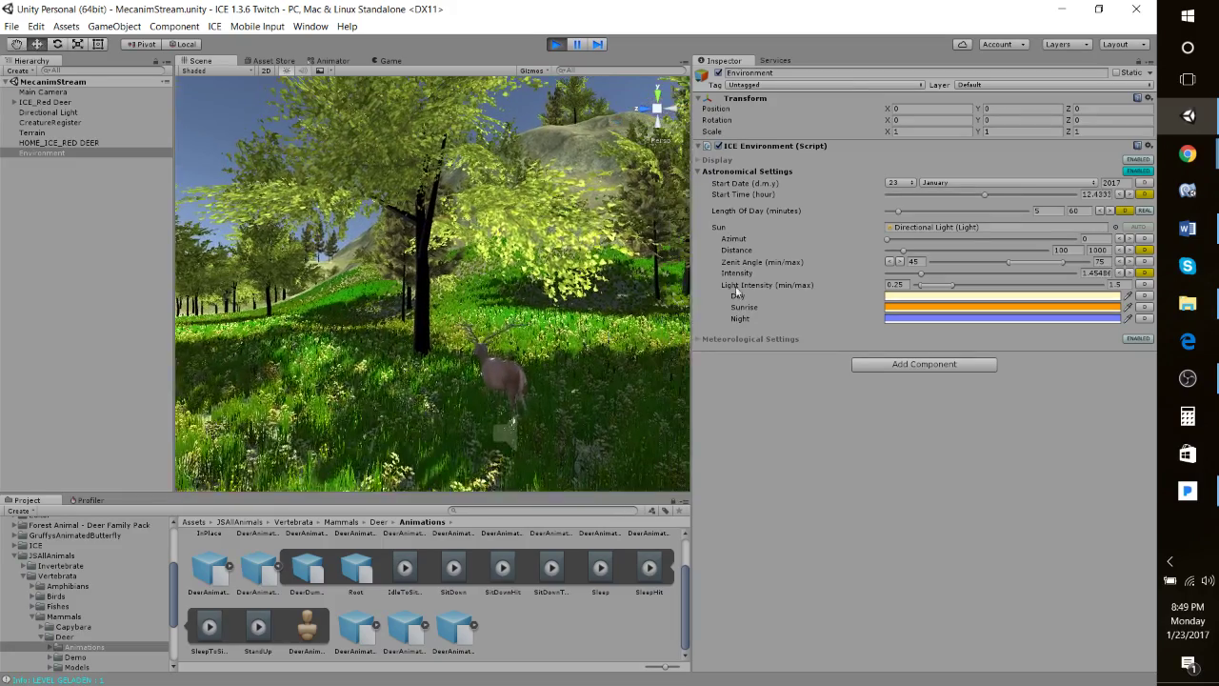
Shorten the Environment's Length Of Day to 3.9 minutes while the scene is running.
{"action": "left_click", "coordinate": [990, 195]}
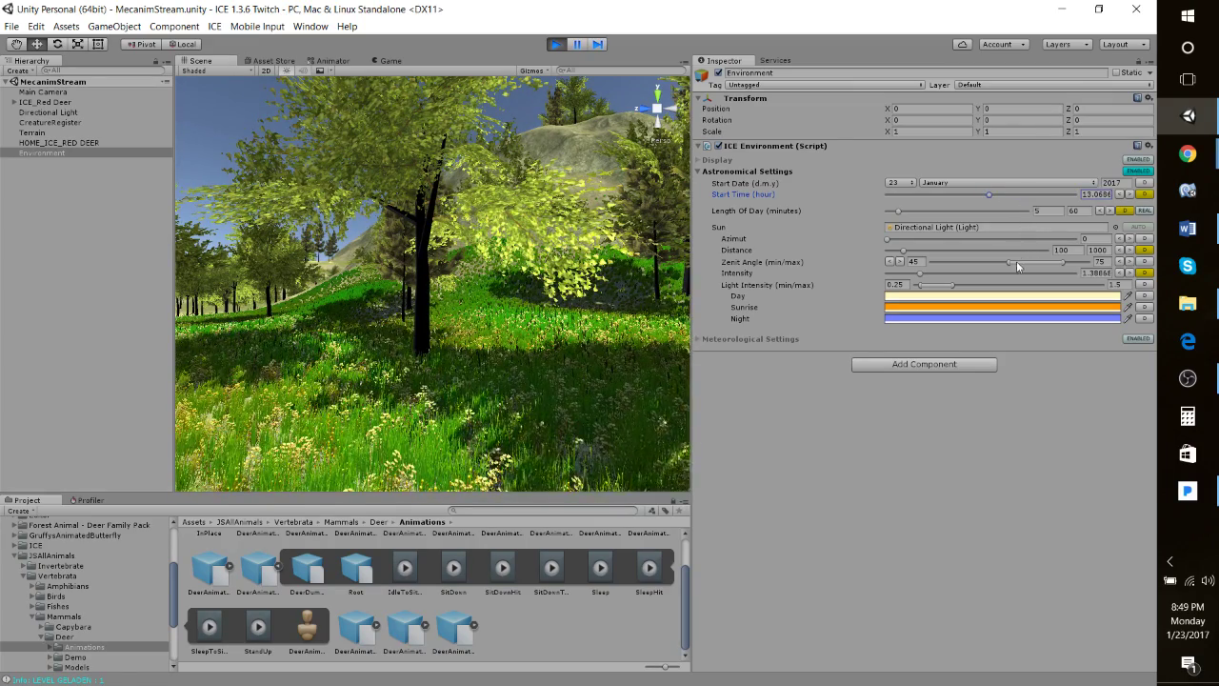
{"action": "left_click", "coordinate": [898, 211]}
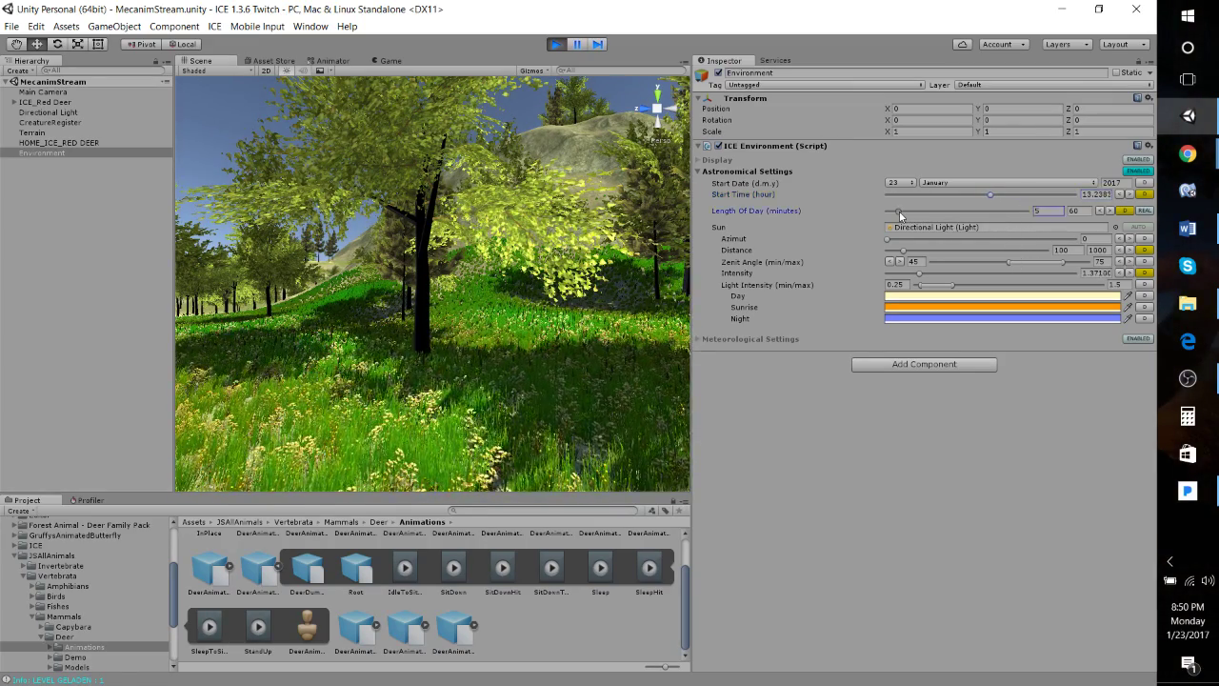
{"action": "left_click_drag", "start_coordinate": [898, 213], "coordinate": [897, 211]}
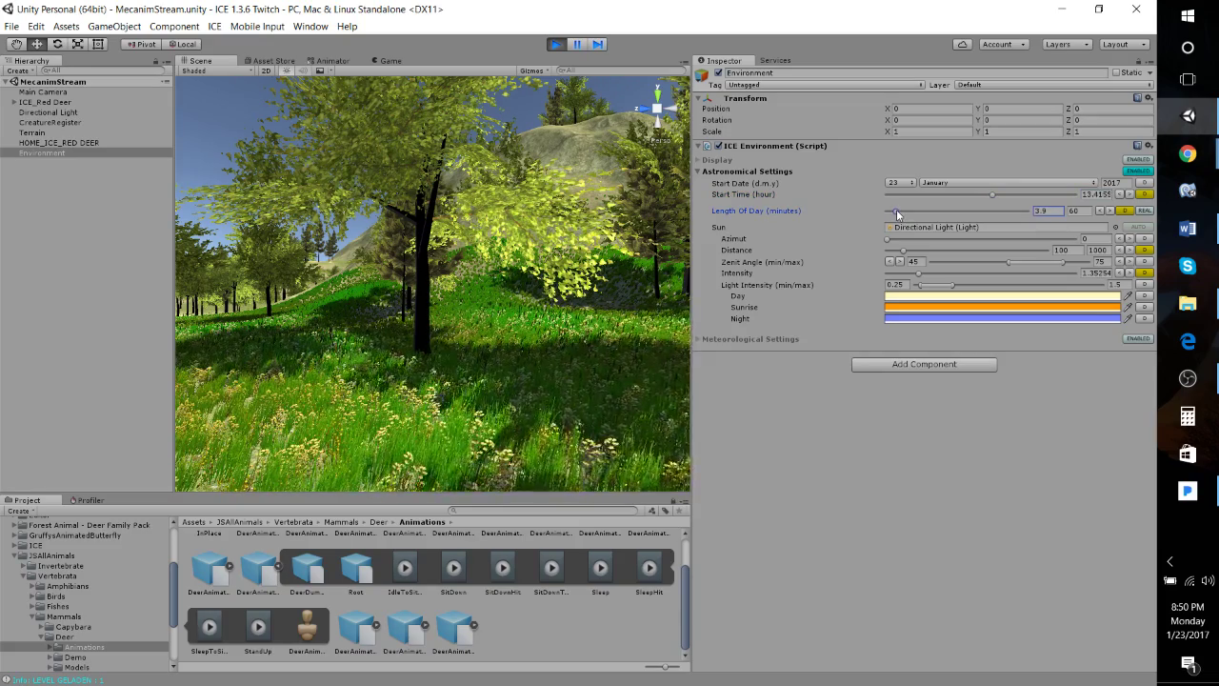
Follow the deer in the Scene view and watch its behaviour as the Environment's clock runs past 17 o'clock.
{"action": "right_click_drag", "start_coordinate": [365, 315], "coordinate": [481, 340]}
{"action": "key", "text": "w"}
{"action": "right_click_drag", "start_coordinate": [600, 339], "coordinate": [553, 307]}
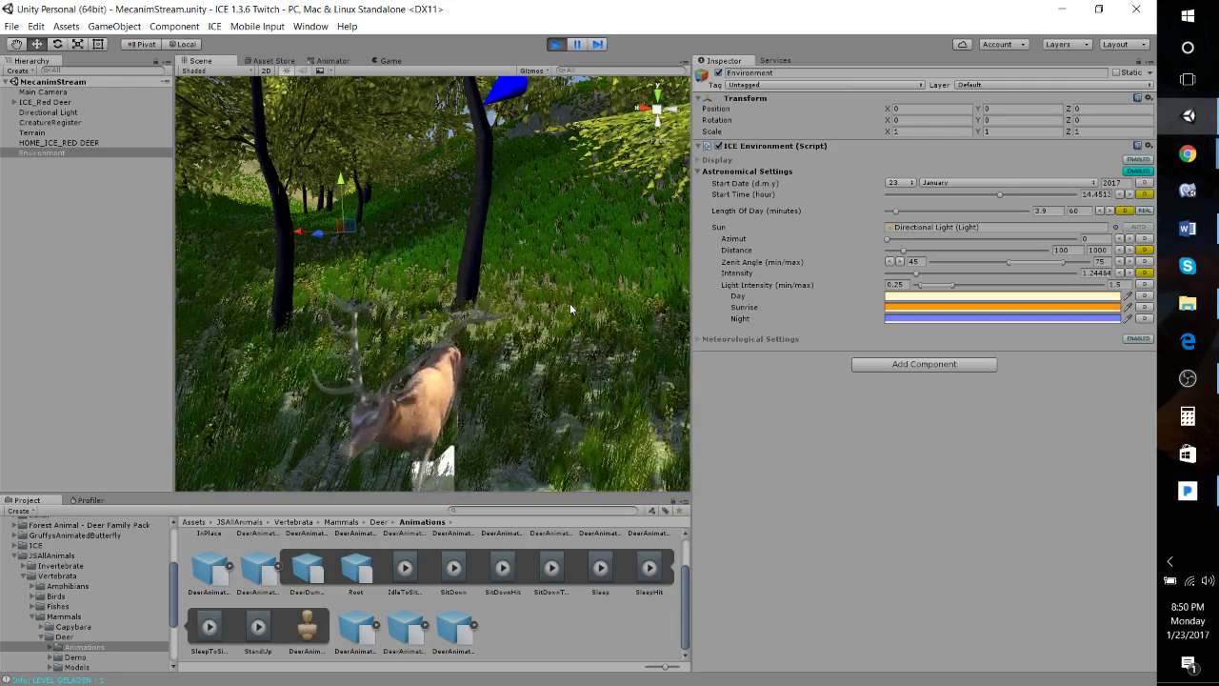
{"action": "right_click_drag", "start_coordinate": [594, 288], "coordinate": [221, 321]}
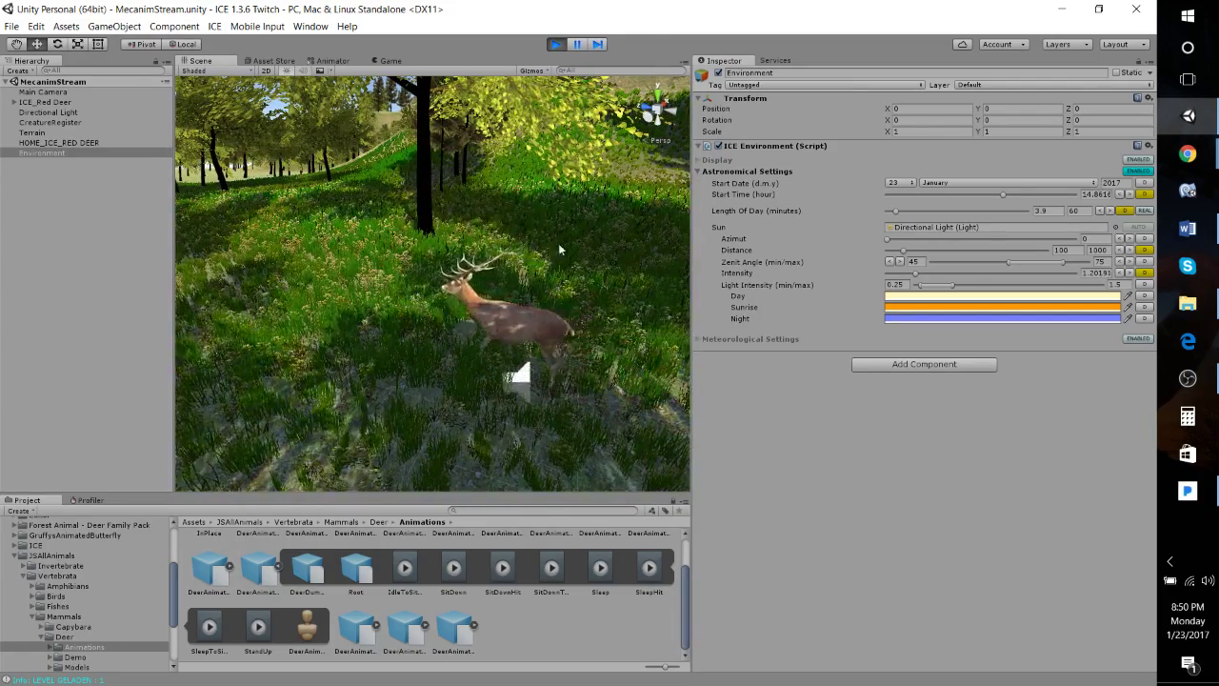
{"action": "right_click_drag", "start_coordinate": [543, 320], "coordinate": [552, 504]}
{"action": "key", "text": "w"}
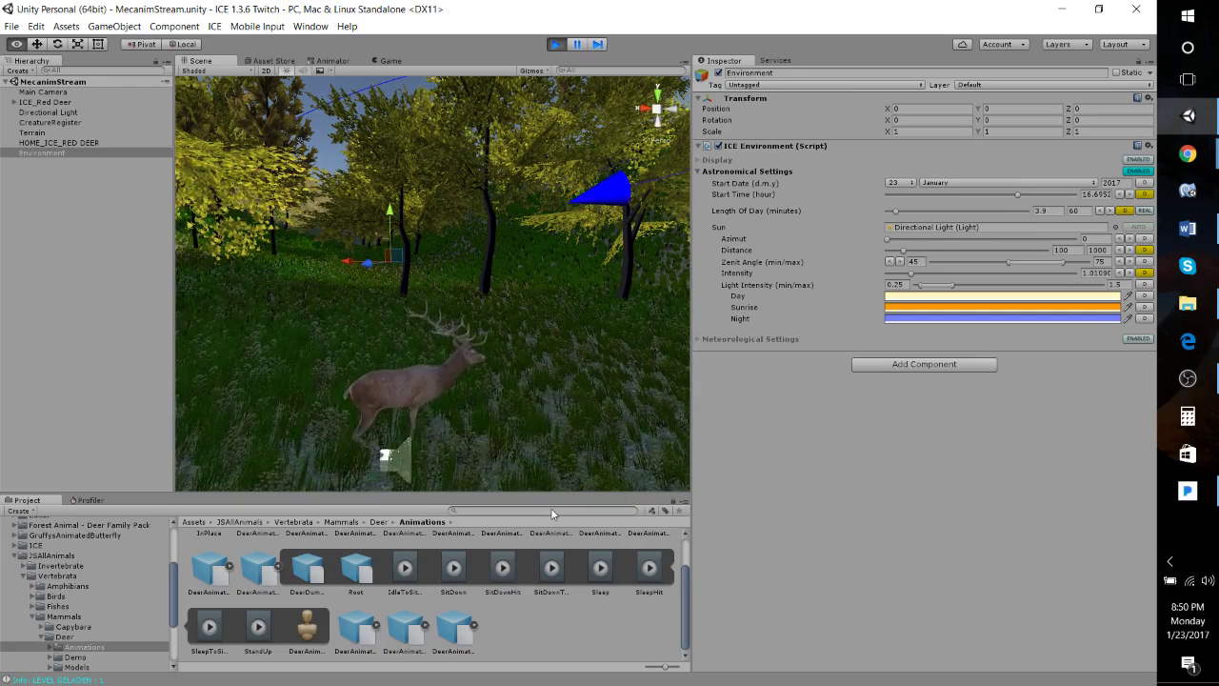
{"action": "right_click_drag", "start_coordinate": [552, 511], "coordinate": [580, 514]}
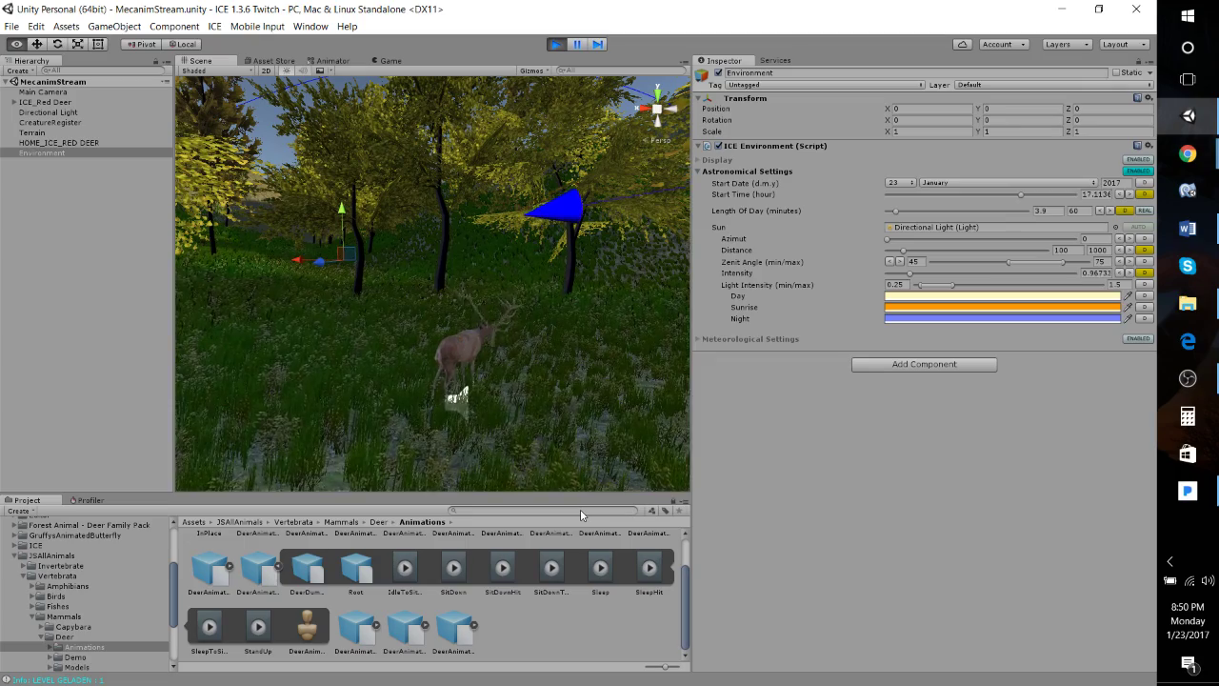
{"action": "mouse_move", "coordinate": [580, 514]}
{"action": "right_mouse_down"}
{"action": "mouse_move", "coordinate": [544, 506]}
{"action": "mouse_move", "coordinate": [476, 548]}
{"action": "mouse_move", "coordinate": [582, 517]}
{"action": "right_mouse_up"}
Observe the deer from several angles through the night hours and stop play mode.
{"action": "right_click_drag", "start_coordinate": [362, 403], "coordinate": [384, 310]}
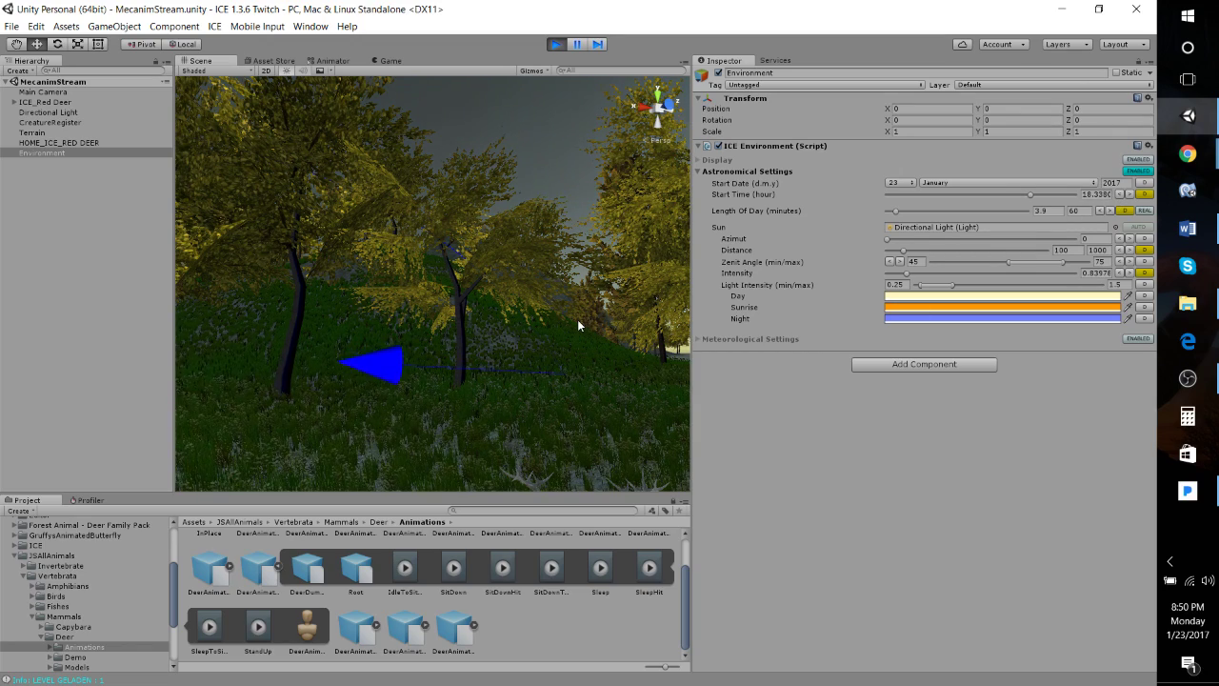
{"action": "right_click_drag", "start_coordinate": [612, 334], "coordinate": [580, 419]}
{"action": "right_click_drag", "start_coordinate": [575, 339], "coordinate": [448, 300]}
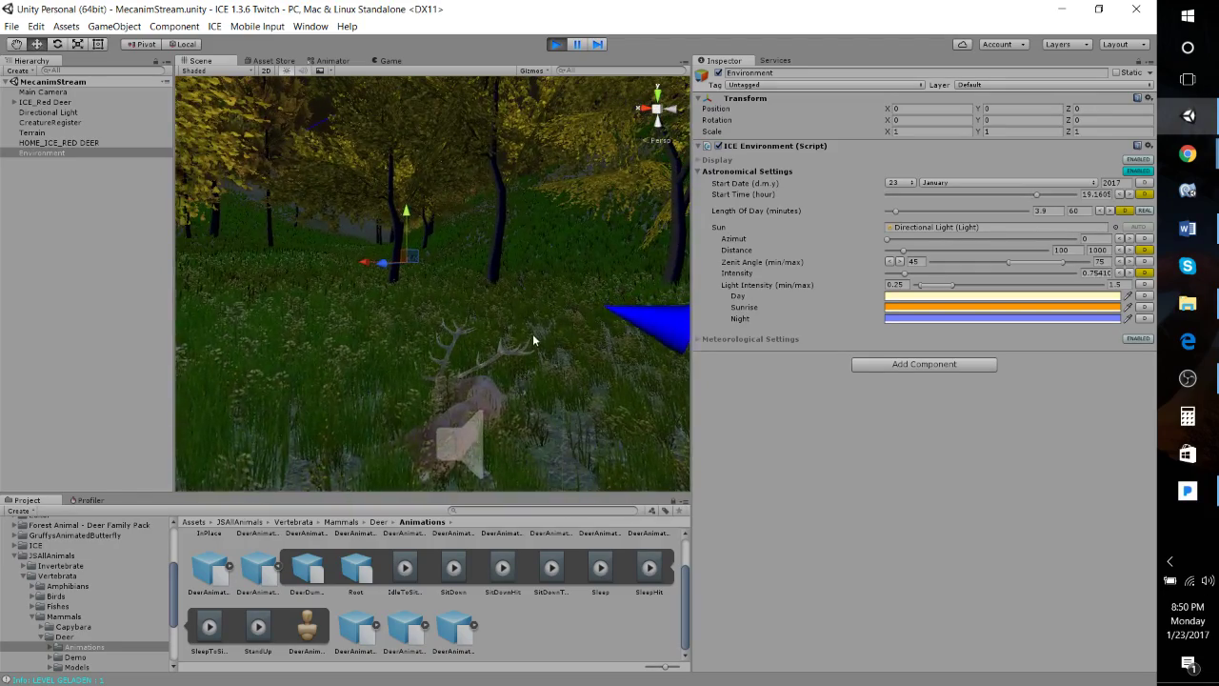
{"action": "right_click_drag", "start_coordinate": [533, 340], "coordinate": [381, 317]}
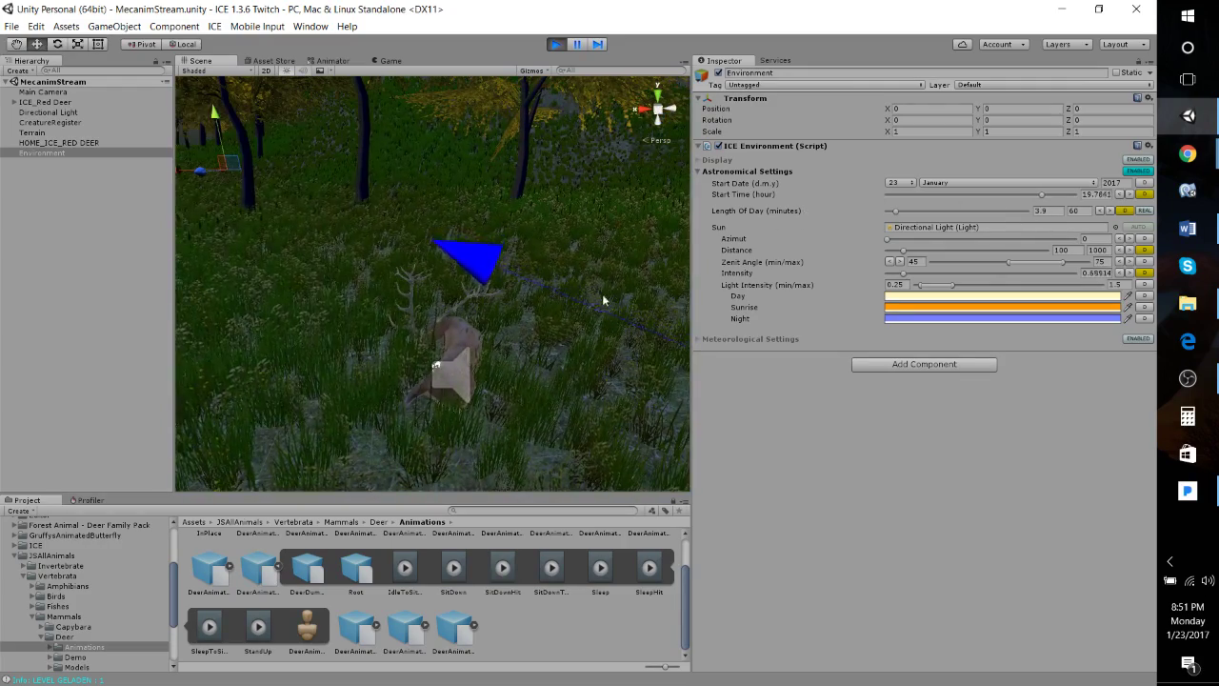
{"action": "right_click_drag", "start_coordinate": [541, 378], "coordinate": [530, 322]}
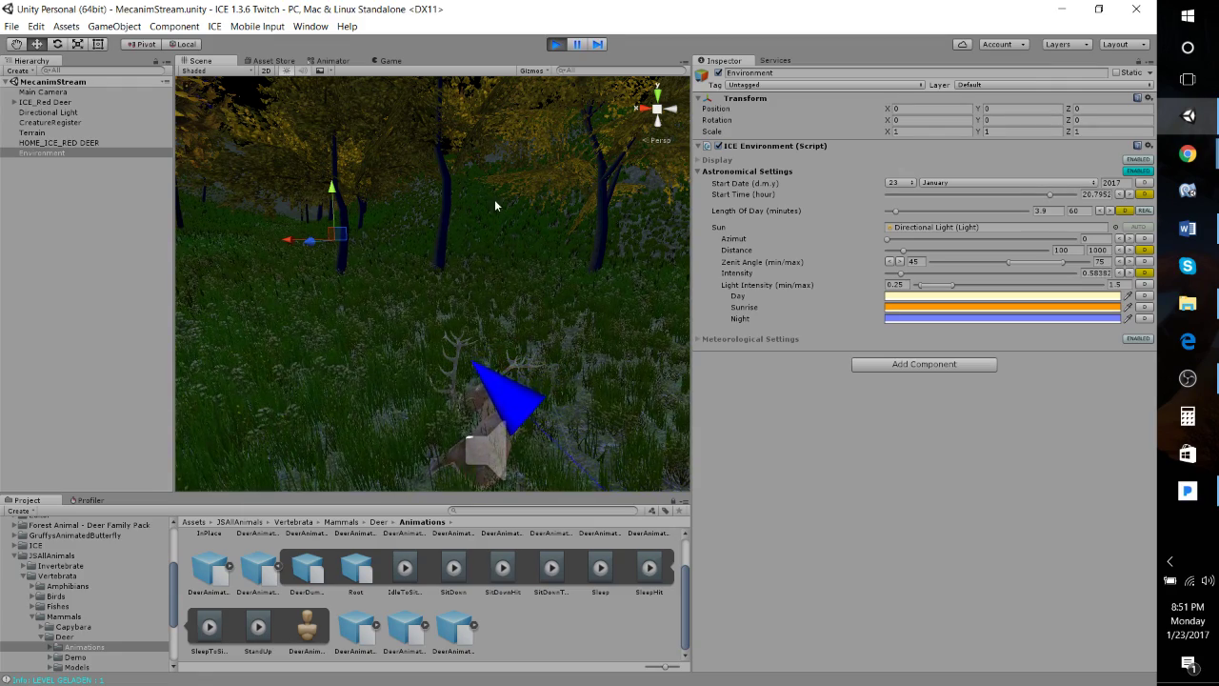
{"action": "right_click_drag", "start_coordinate": [425, 254], "coordinate": [484, 321]}
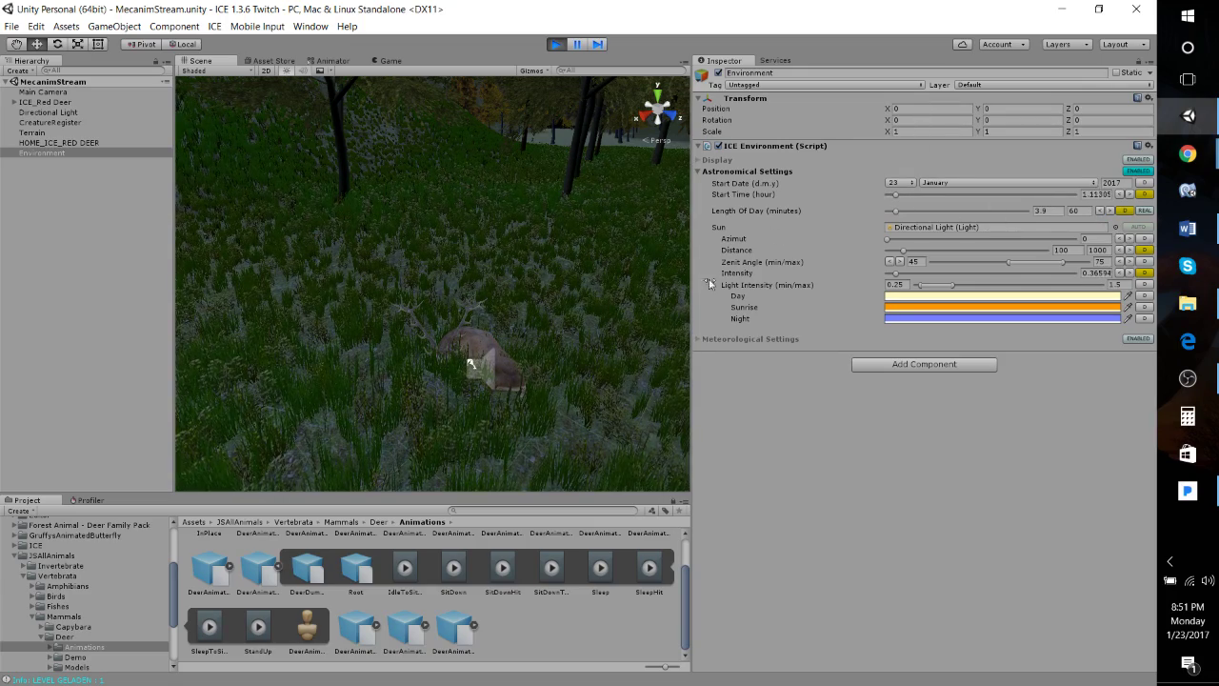
{"action": "right_click_drag", "start_coordinate": [581, 360], "coordinate": [533, 351]}
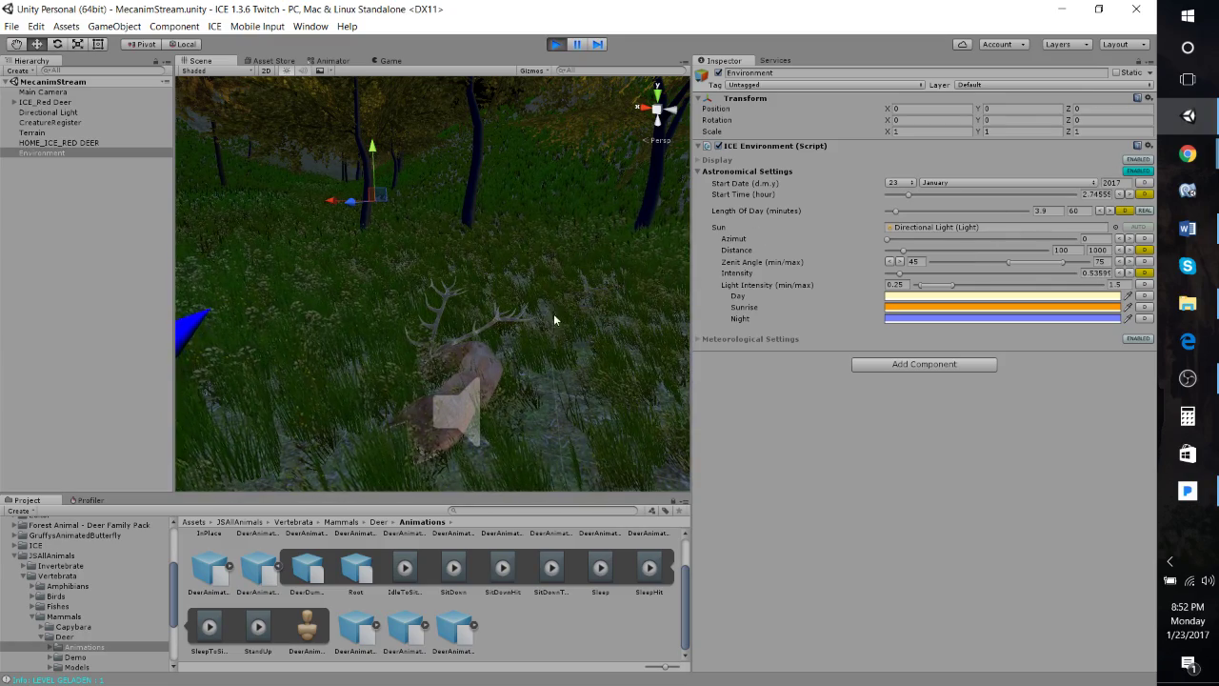
{"action": "right_click_drag", "start_coordinate": [556, 320], "coordinate": [353, 271]}
{"action": "key", "text": "w"}
{"action": "key", "text": "s"}
{"action": "left_click", "coordinate": [558, 44]}
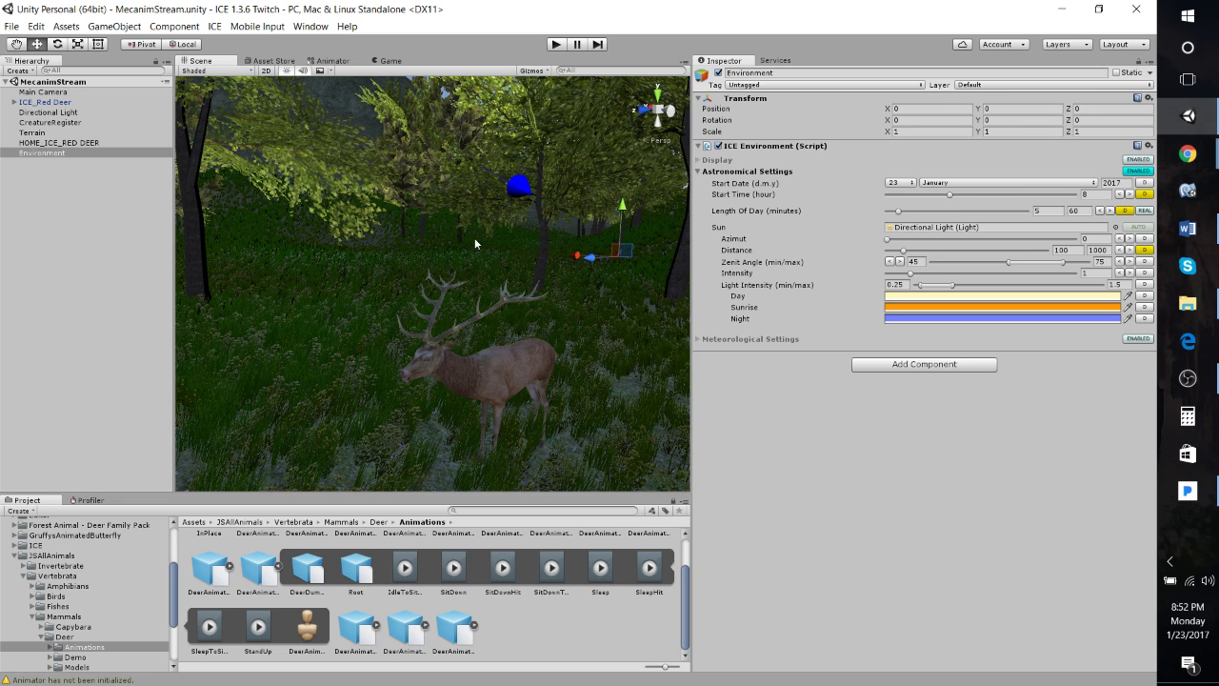
Display the Animator state graph and open the IDLE behaviour rule of ICE_Red Deer.
{"action": "right_click_drag", "start_coordinate": [474, 238], "coordinate": [362, 396]}
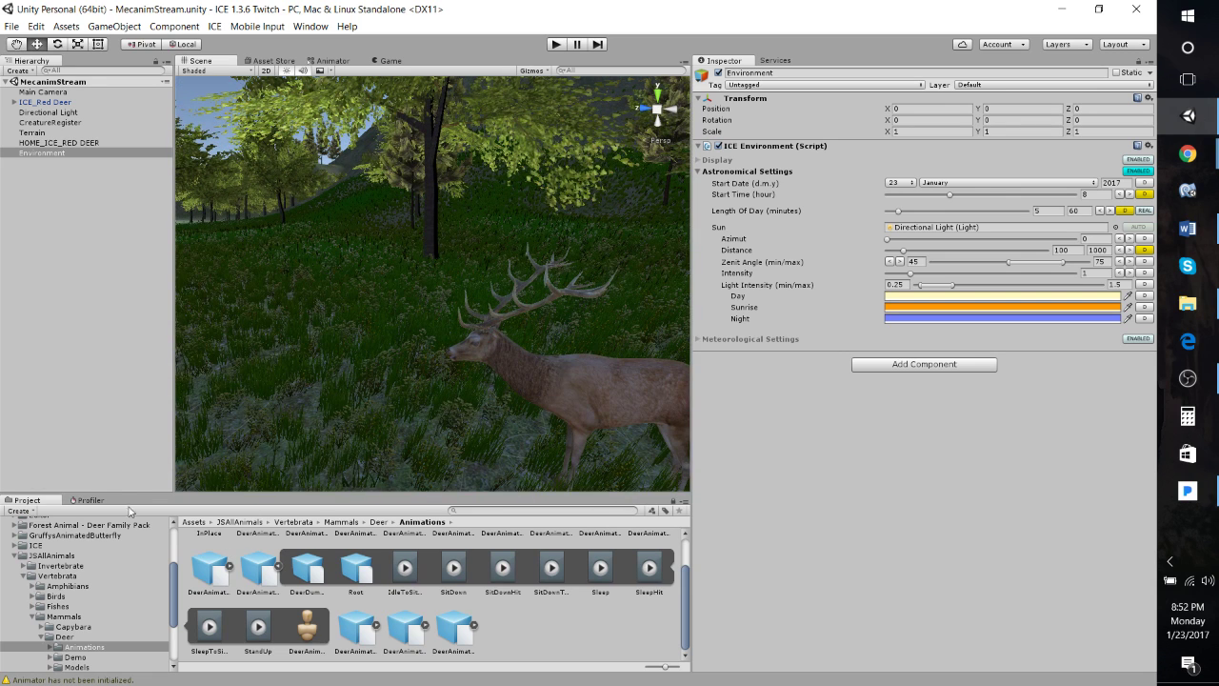
{"action": "right_click_drag", "start_coordinate": [411, 279], "coordinate": [260, 291]}
{"action": "left_click", "coordinate": [332, 60]}
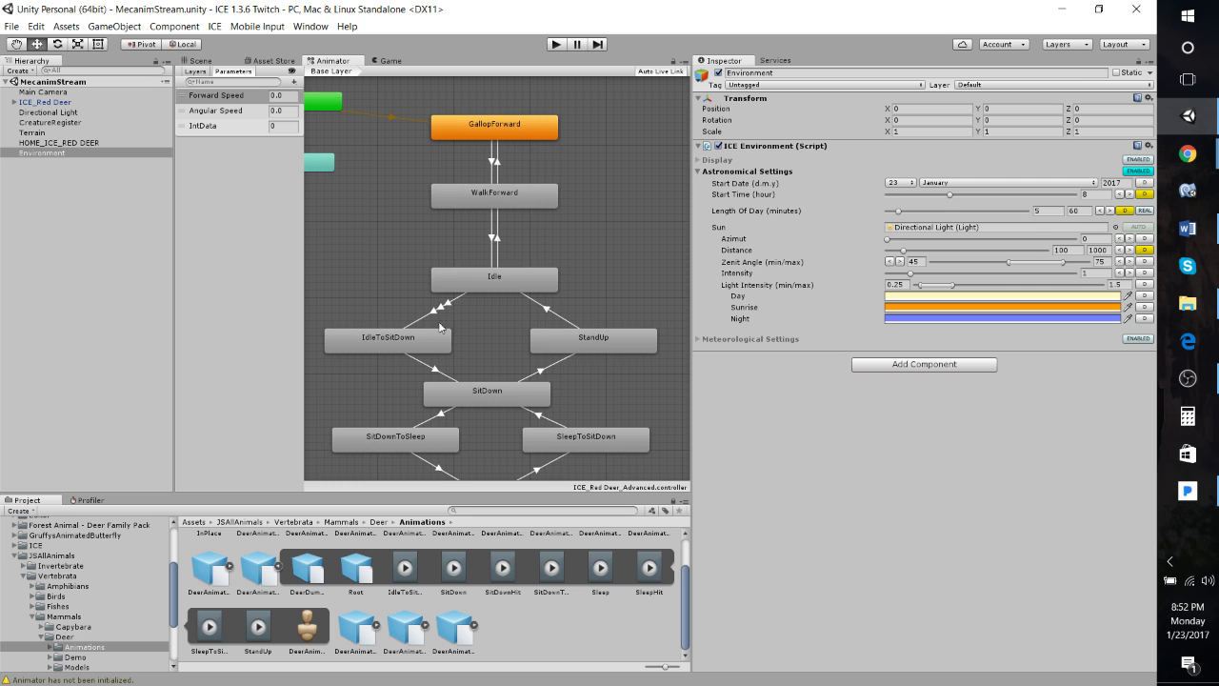
{"action": "middle_click_drag", "start_coordinate": [523, 227], "coordinate": [501, 272]}
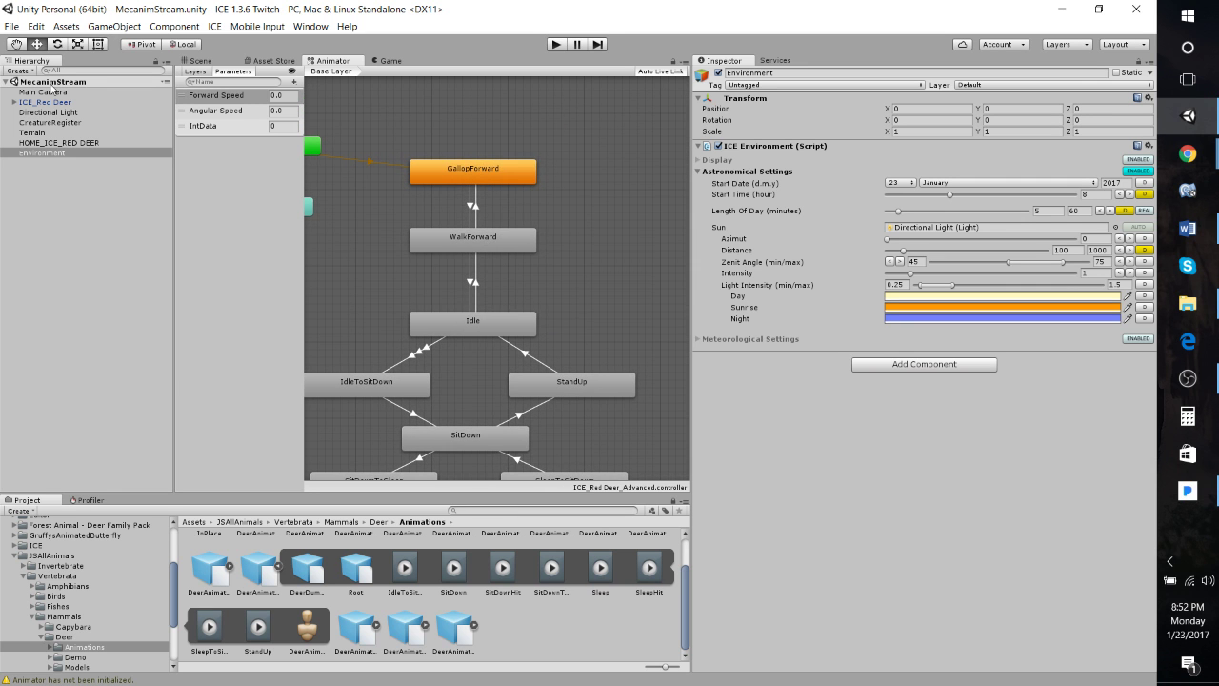
{"action": "left_click", "coordinate": [23, 103]}
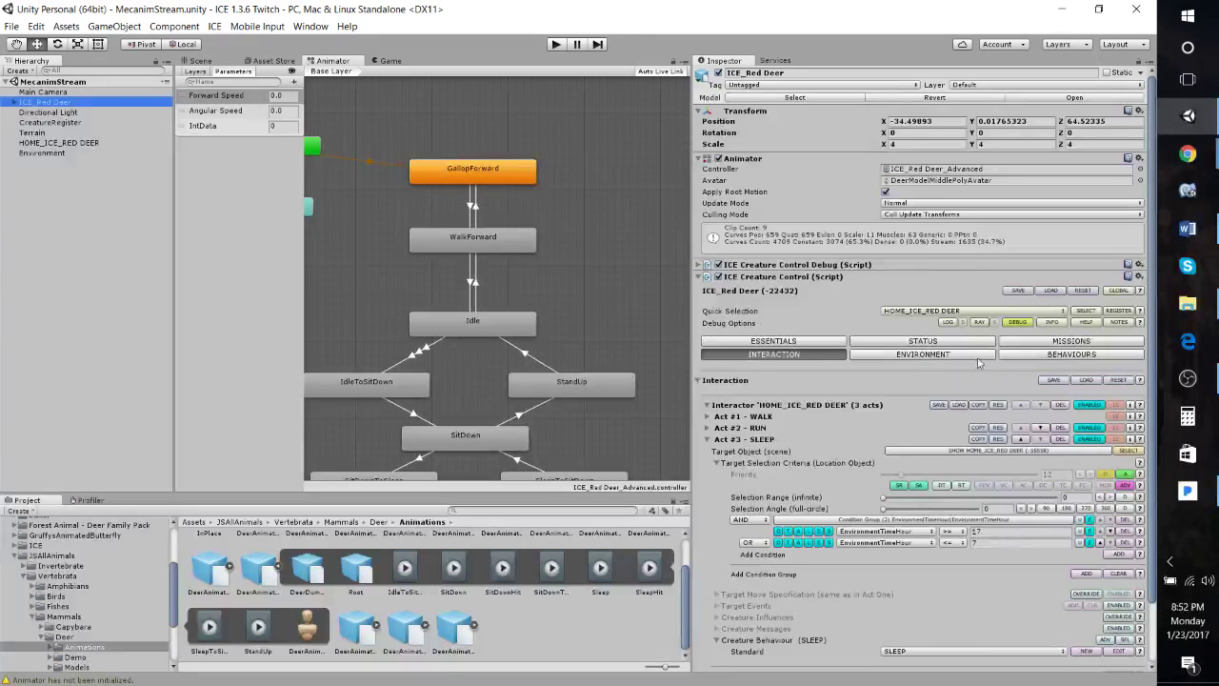
{"action": "left_click", "coordinate": [1069, 354]}
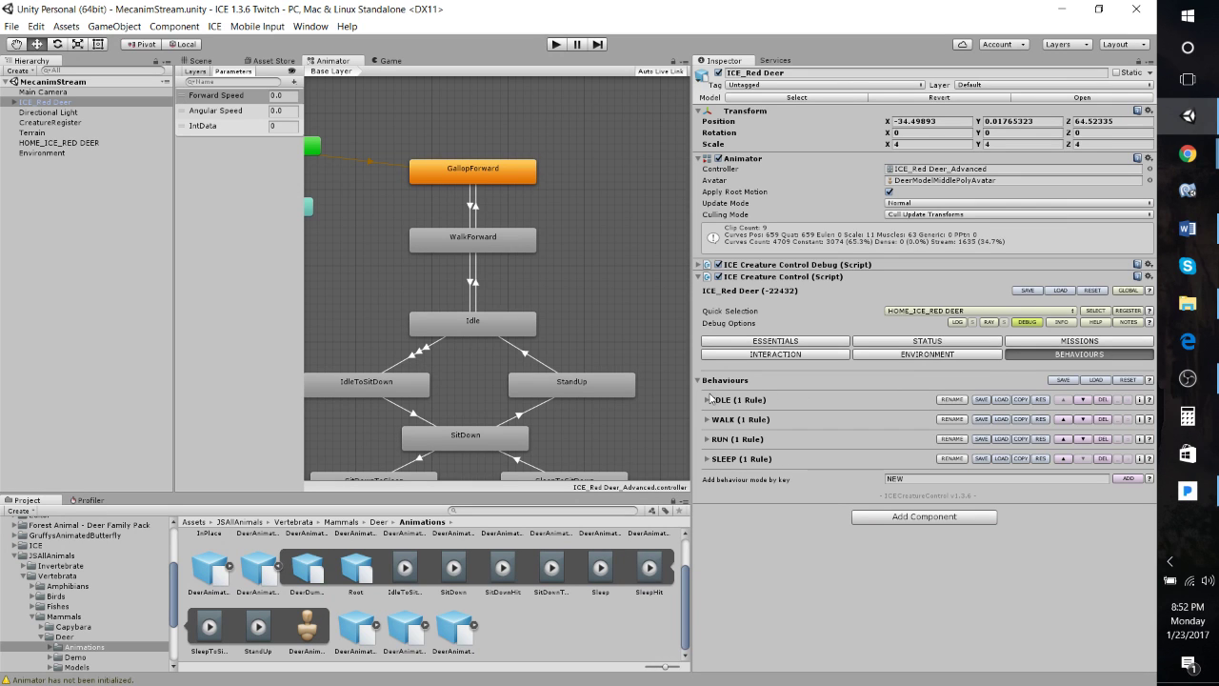
{"action": "left_click", "coordinate": [708, 400]}
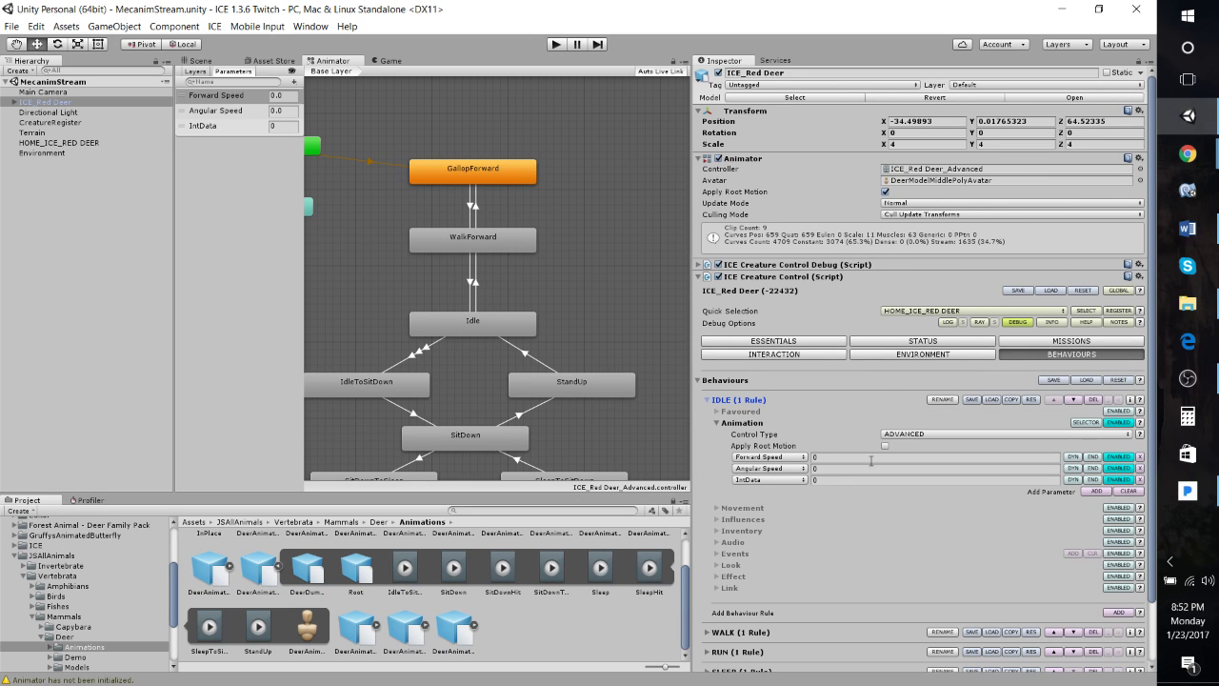
{"action": "scroll", "coordinate": [915, 480], "scroll_direction": "down", "scroll_amount": 3}
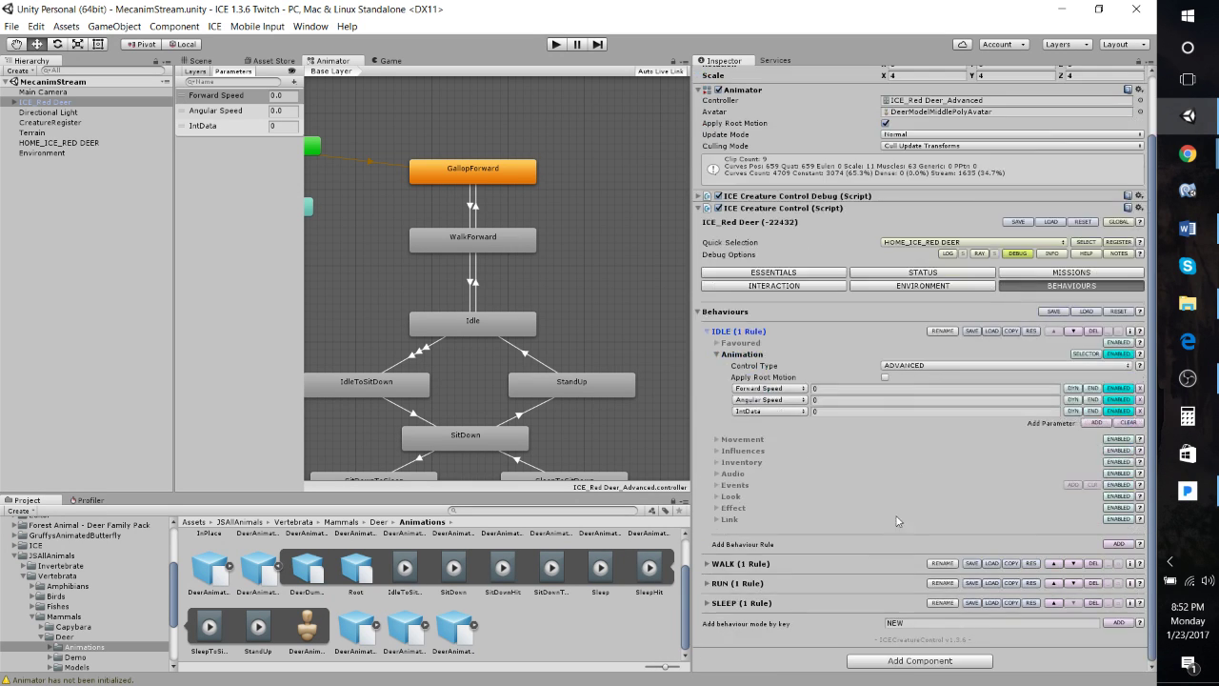
Temporarily enable Movement in the IDLE behaviour to review its velocity settings, and disable and collapse it again.
{"action": "left_click", "coordinate": [1126, 439]}
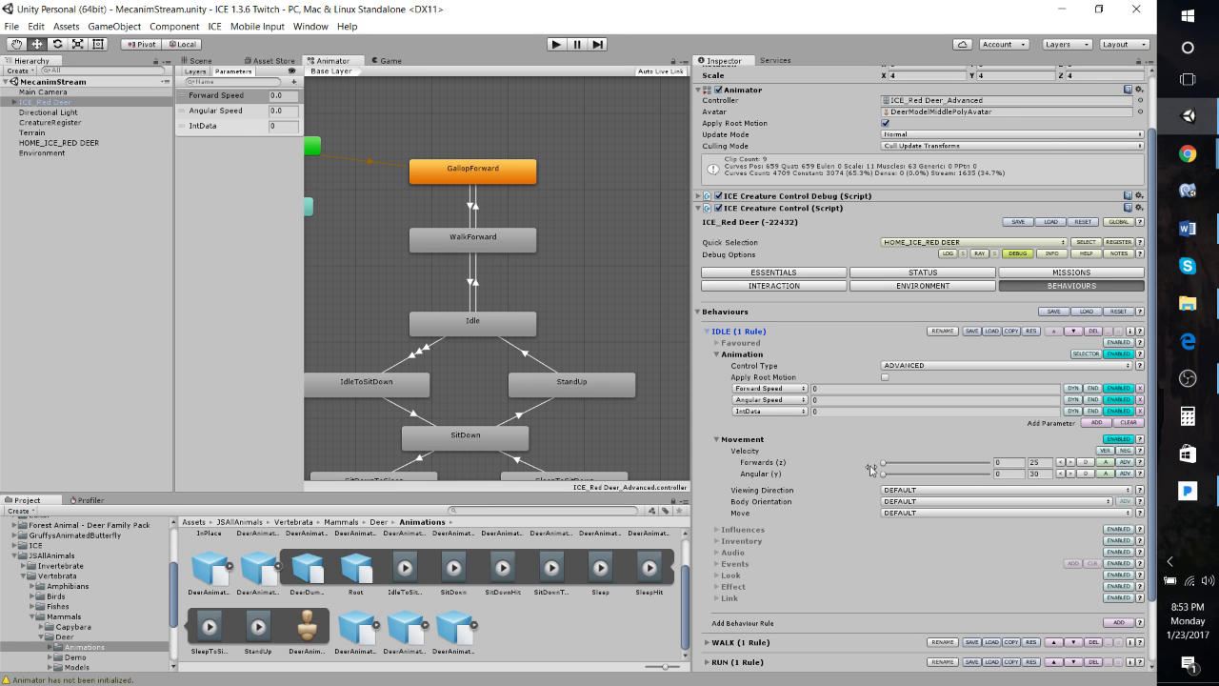
{"action": "scroll", "coordinate": [859, 471], "scroll_direction": "down", "scroll_amount": 2}
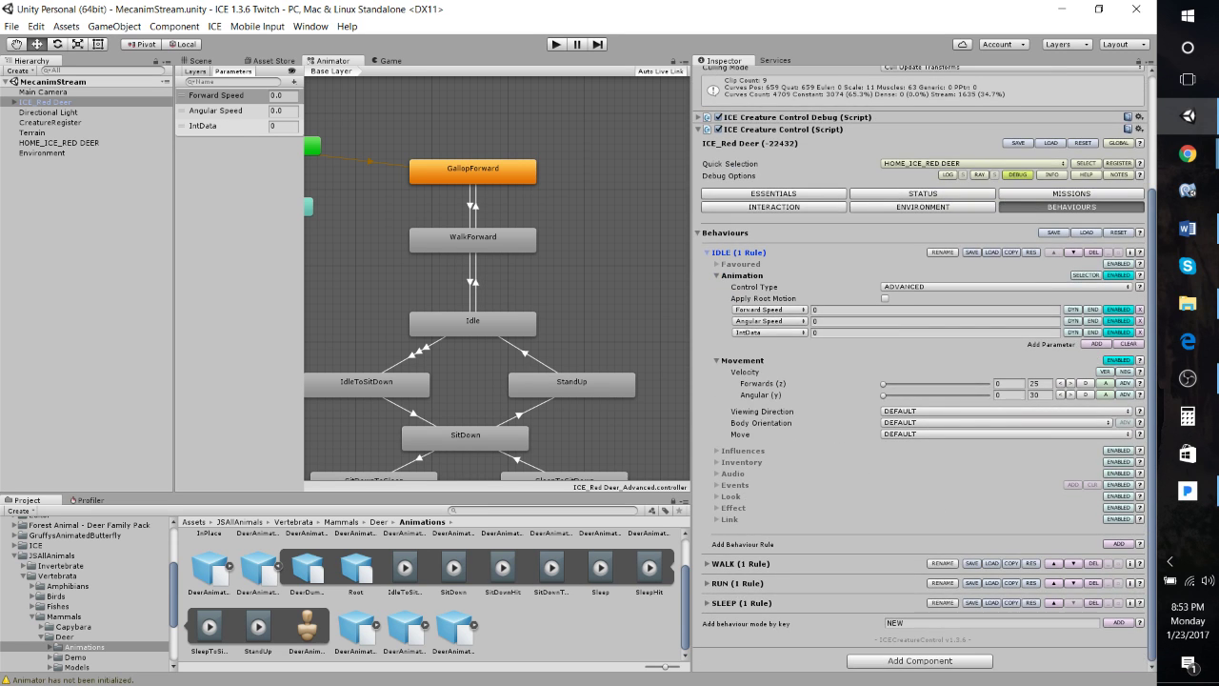
{"action": "left_click", "coordinate": [1116, 362]}
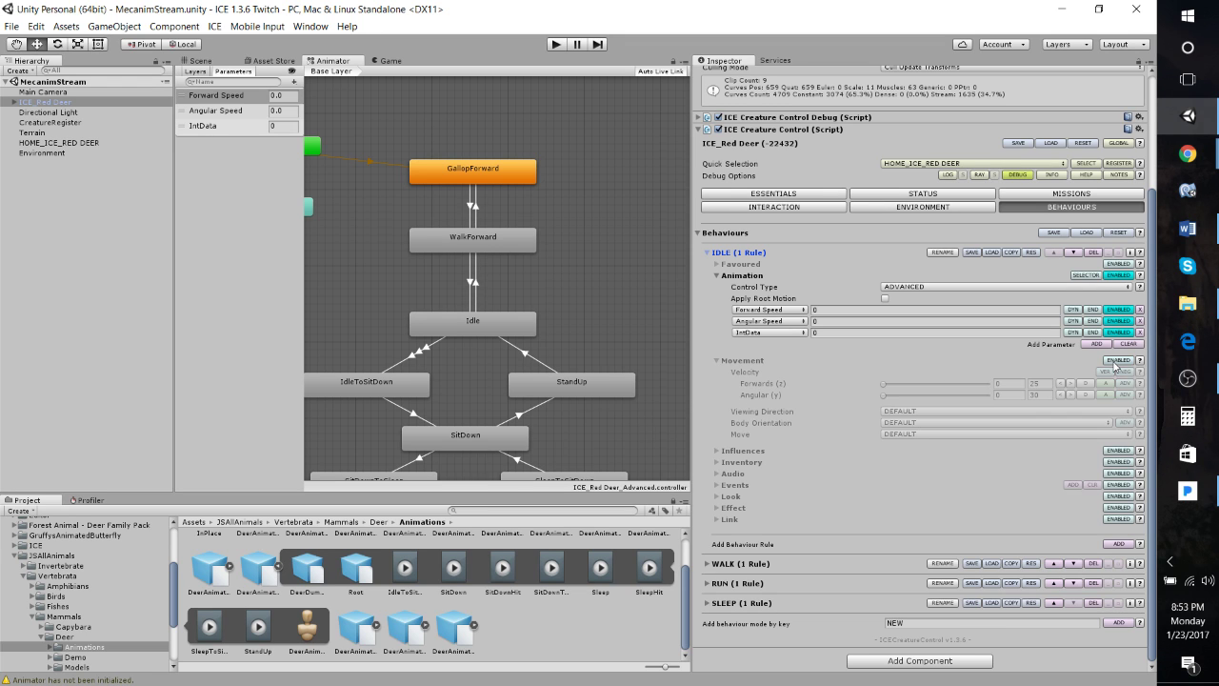
{"action": "left_click", "coordinate": [716, 361]}
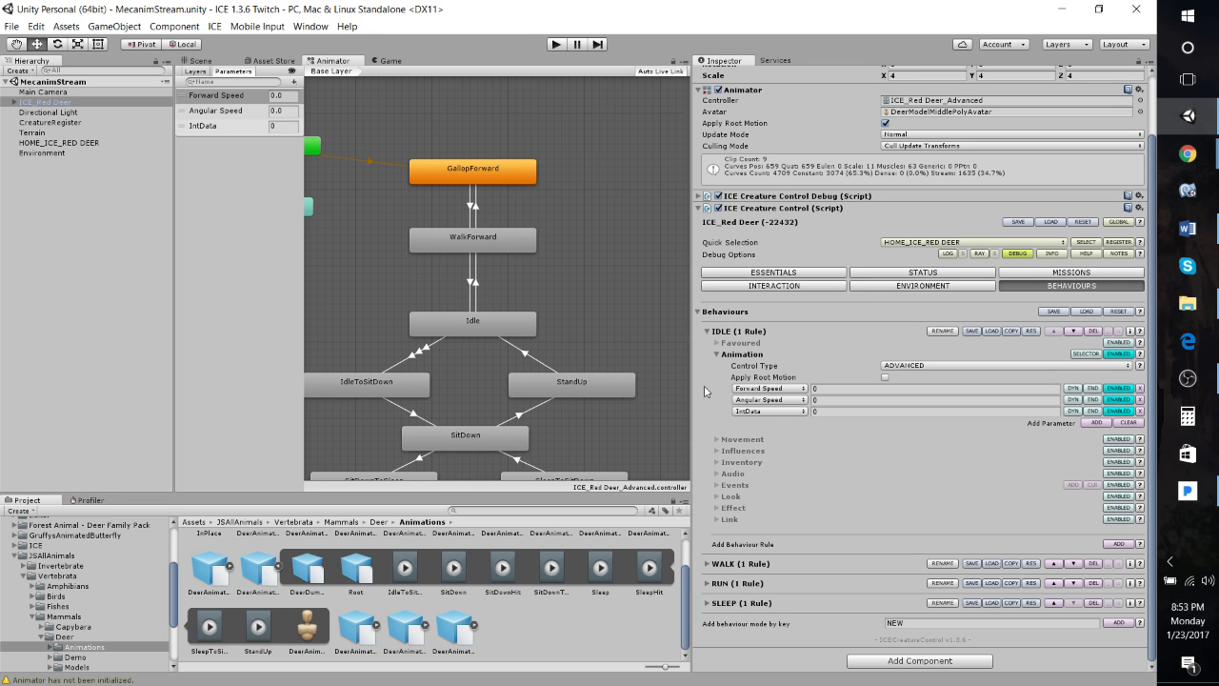
Review the WALK behaviour's animation and movement settings, collapse both sections, and examine the states in the Animator graph.
{"action": "left_click", "coordinate": [705, 568]}
{"action": "scroll", "coordinate": [814, 537], "scroll_direction": "down", "scroll_amount": 3}
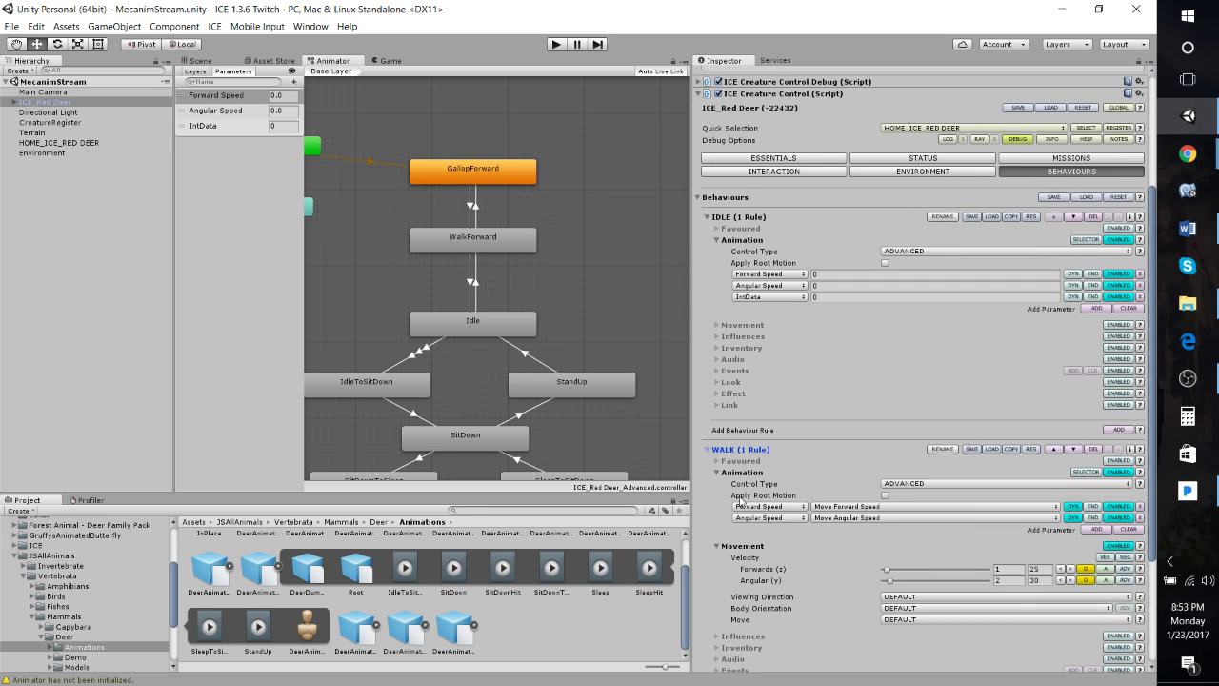
{"action": "left_click", "coordinate": [715, 475]}
{"action": "left_click", "coordinate": [717, 485]}
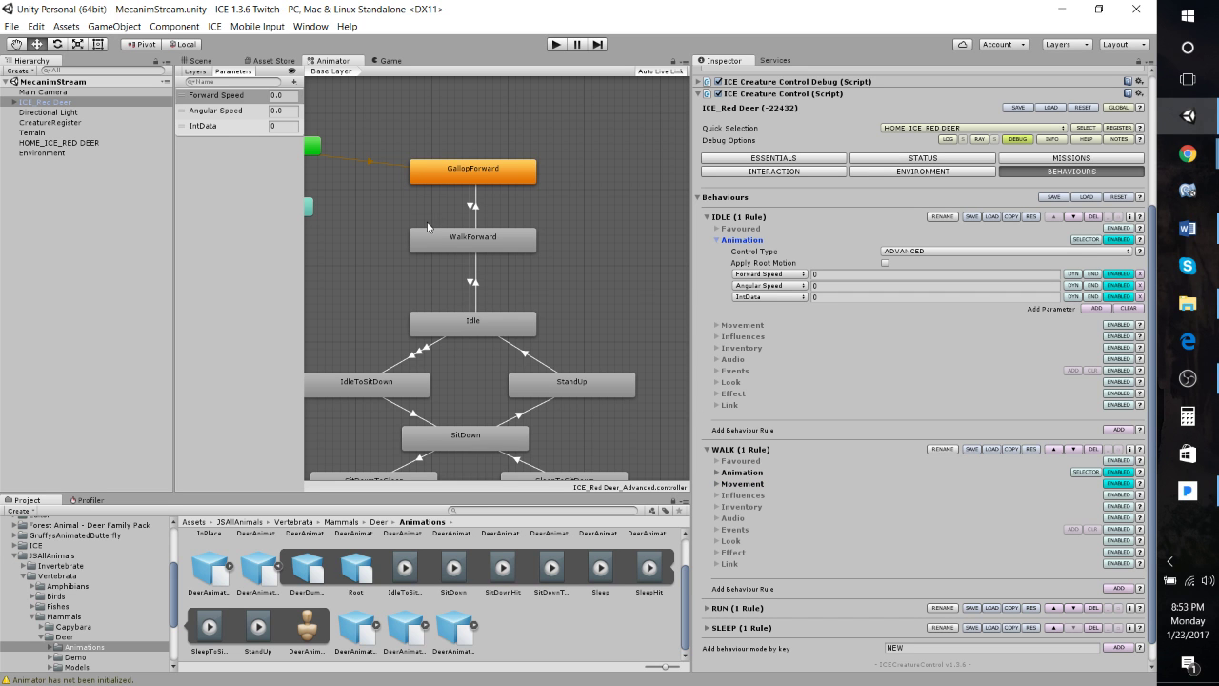
{"action": "middle_click_drag", "start_coordinate": [431, 227], "coordinate": [473, 185]}
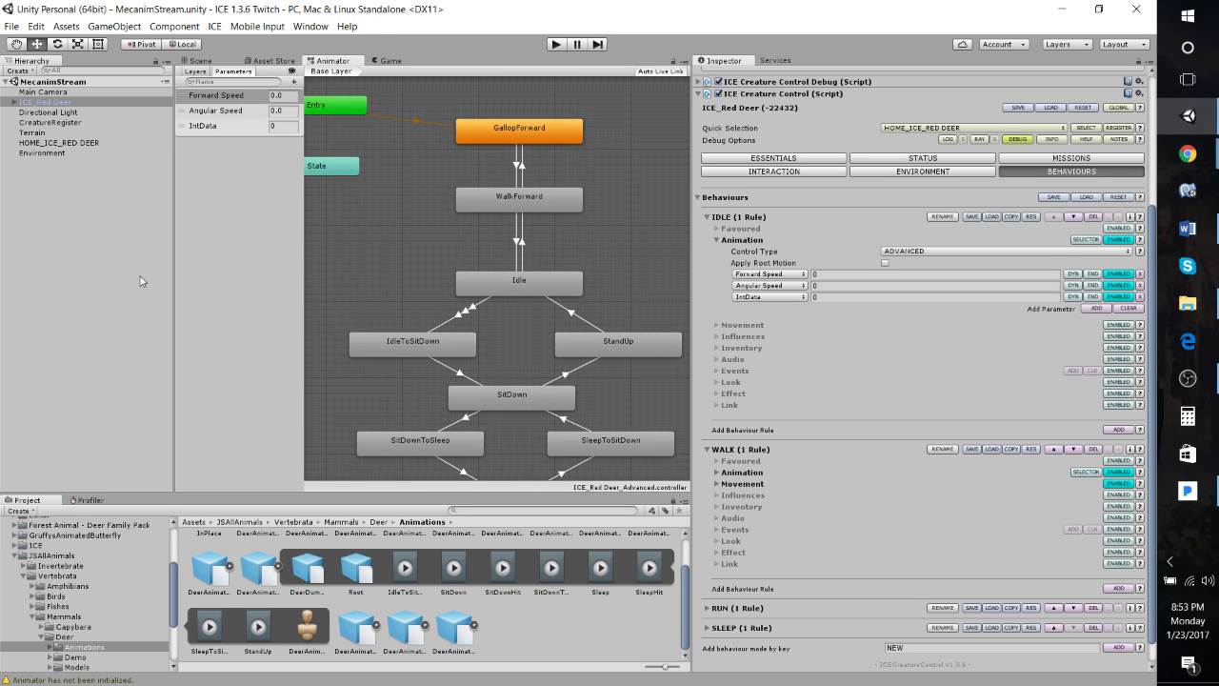
{"action": "middle_click_drag", "start_coordinate": [367, 213], "coordinate": [454, 273]}
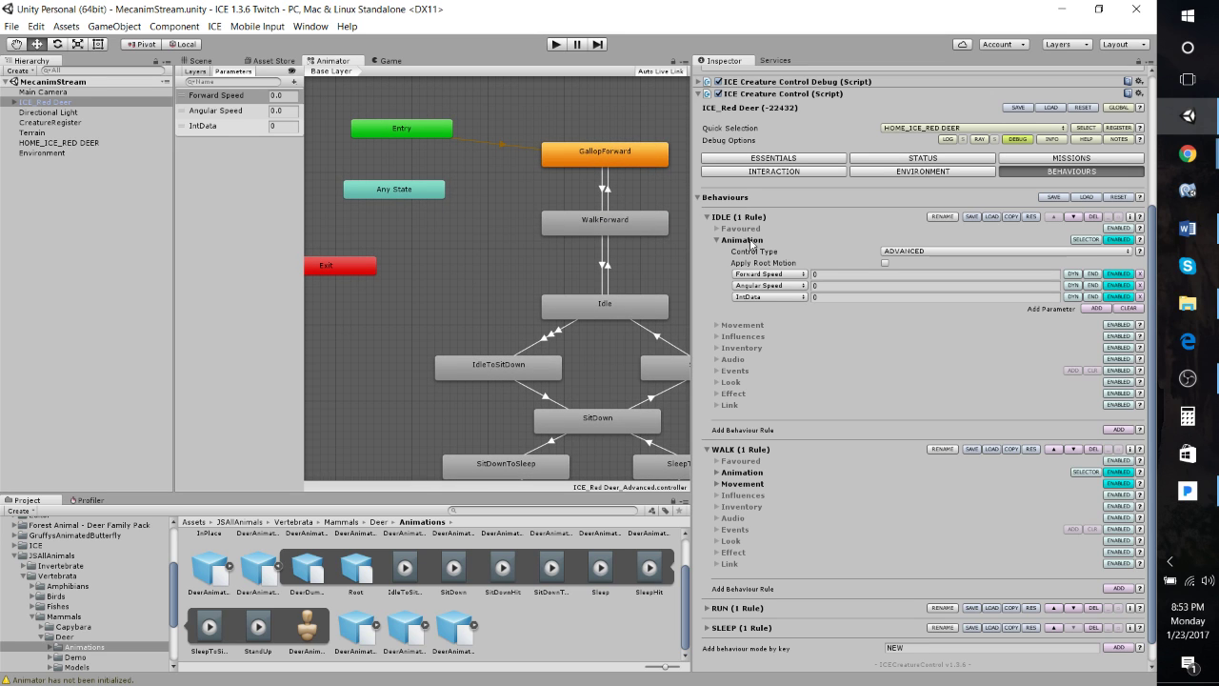
{"action": "middle_click_drag", "start_coordinate": [647, 229], "coordinate": [595, 272]}
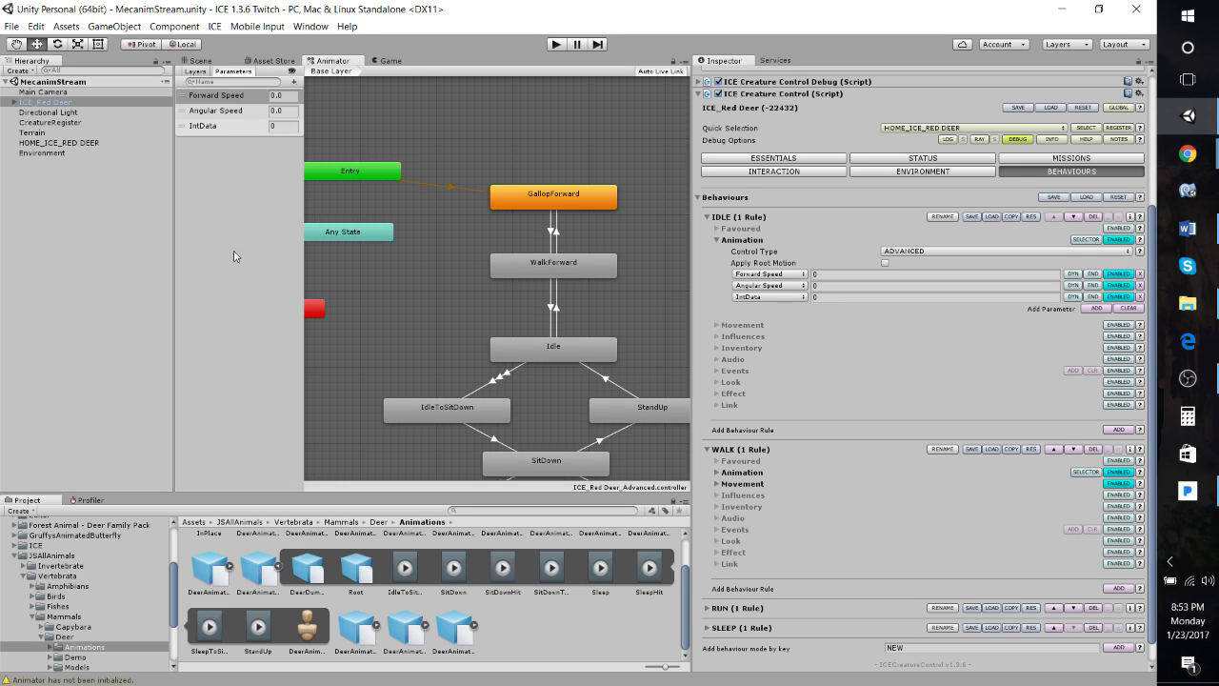
Look through the ICE and Watre Games asset folders, including Scenes and its ICE Herd subfolder, for another scene.
{"action": "left_click", "coordinate": [16, 555]}
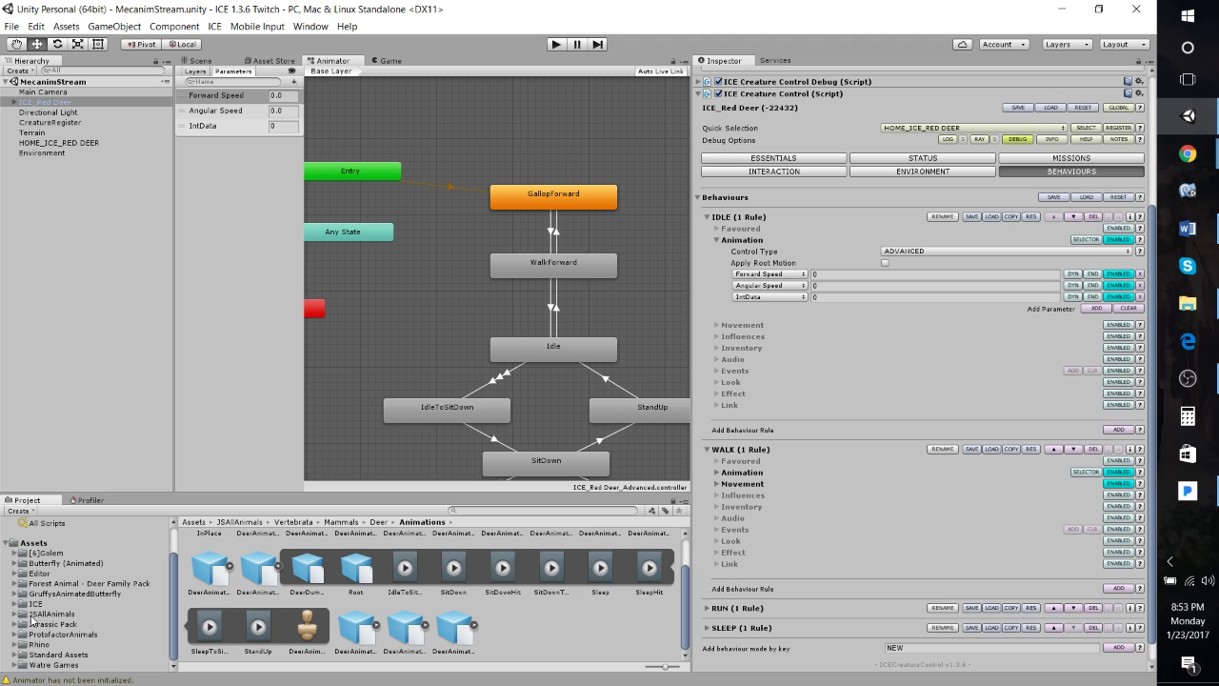
{"action": "left_click", "coordinate": [35, 604]}
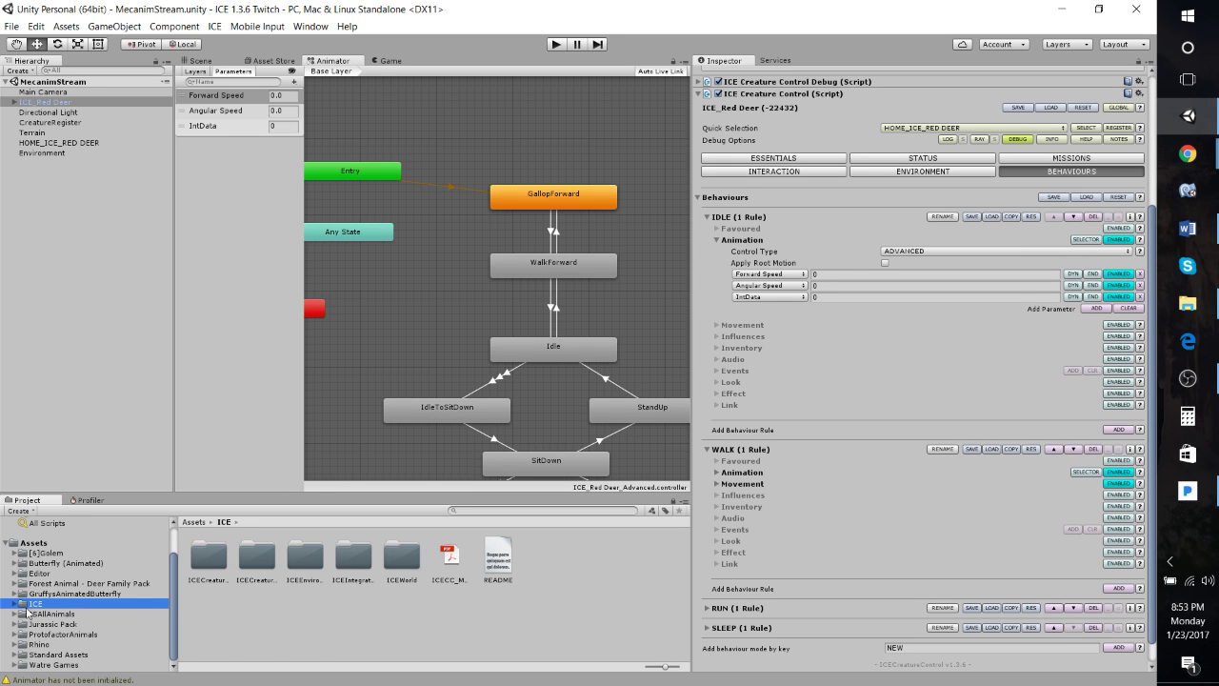
{"action": "left_click", "coordinate": [55, 664]}
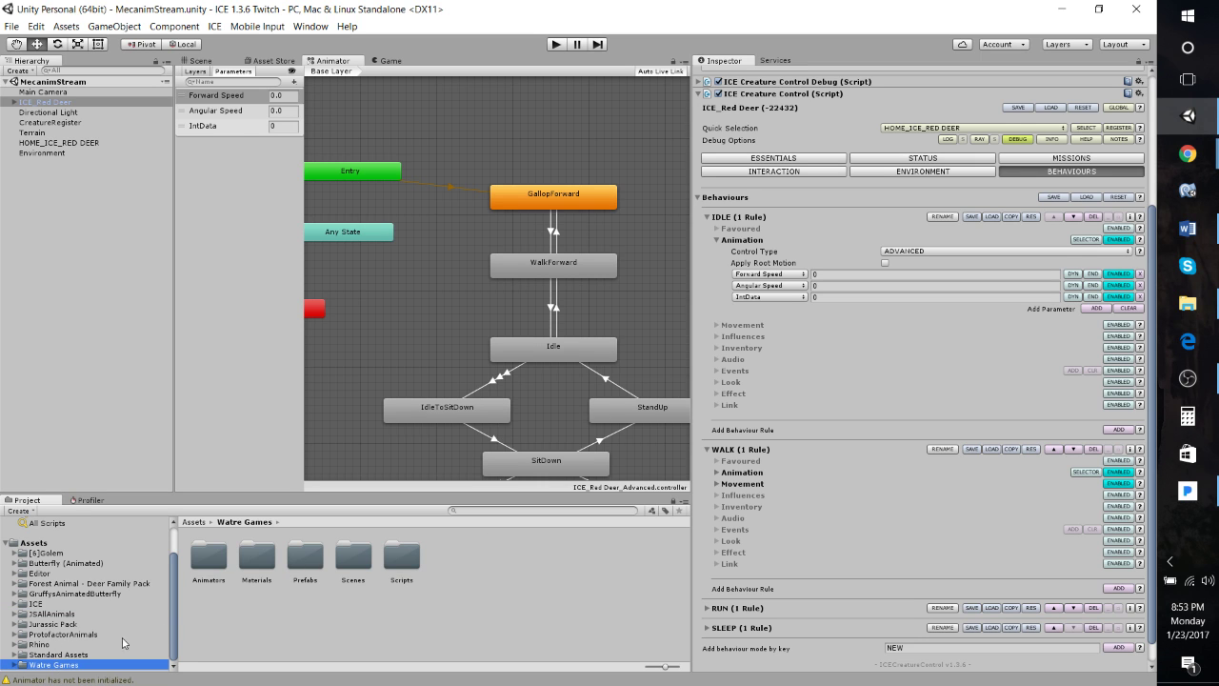
{"action": "double_click", "coordinate": [343, 561]}
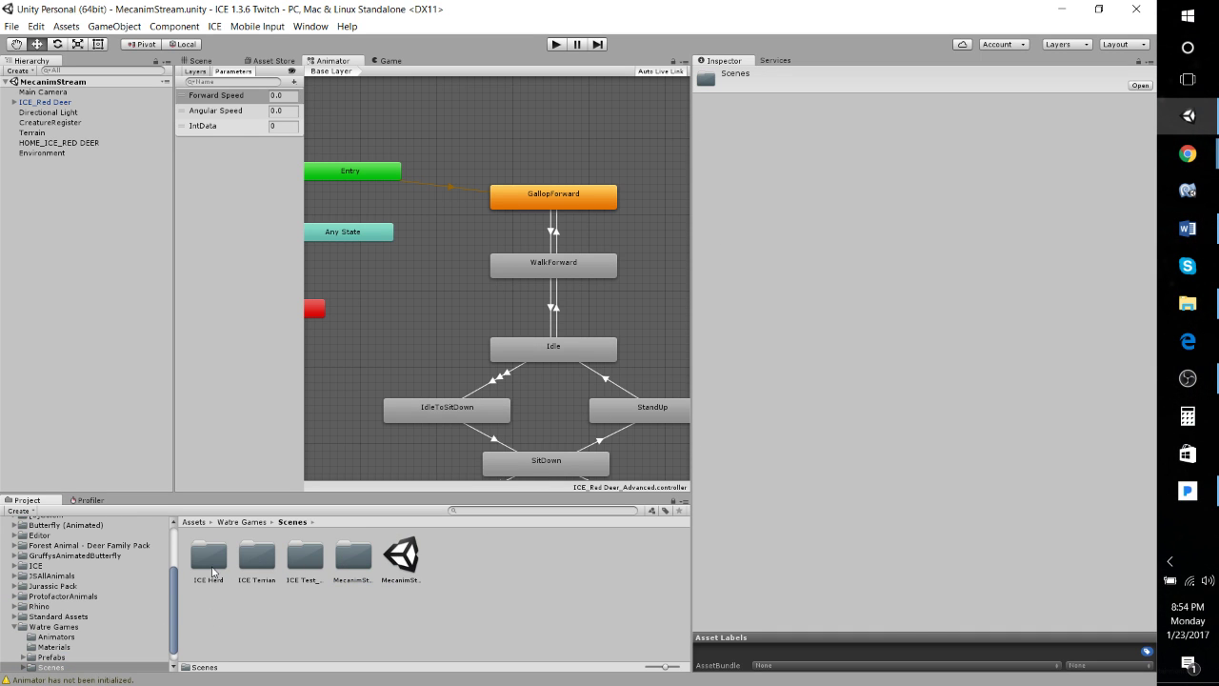
{"action": "left_click", "coordinate": [308, 560]}
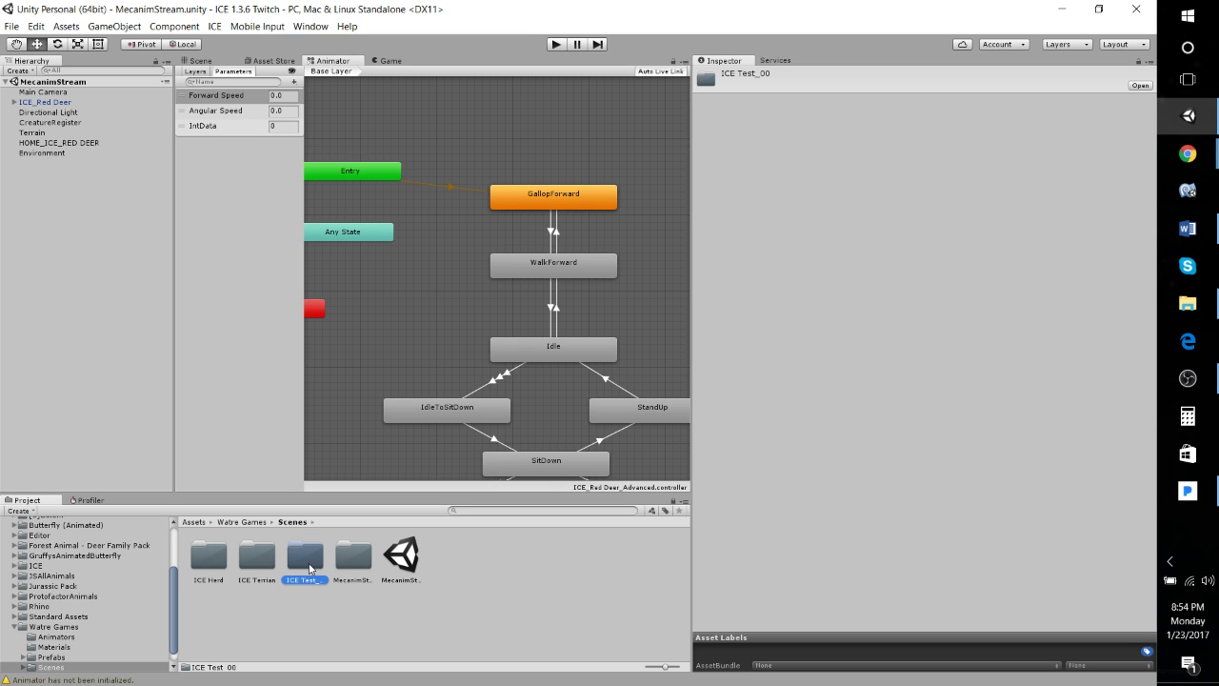
{"action": "double_click", "coordinate": [203, 562]}
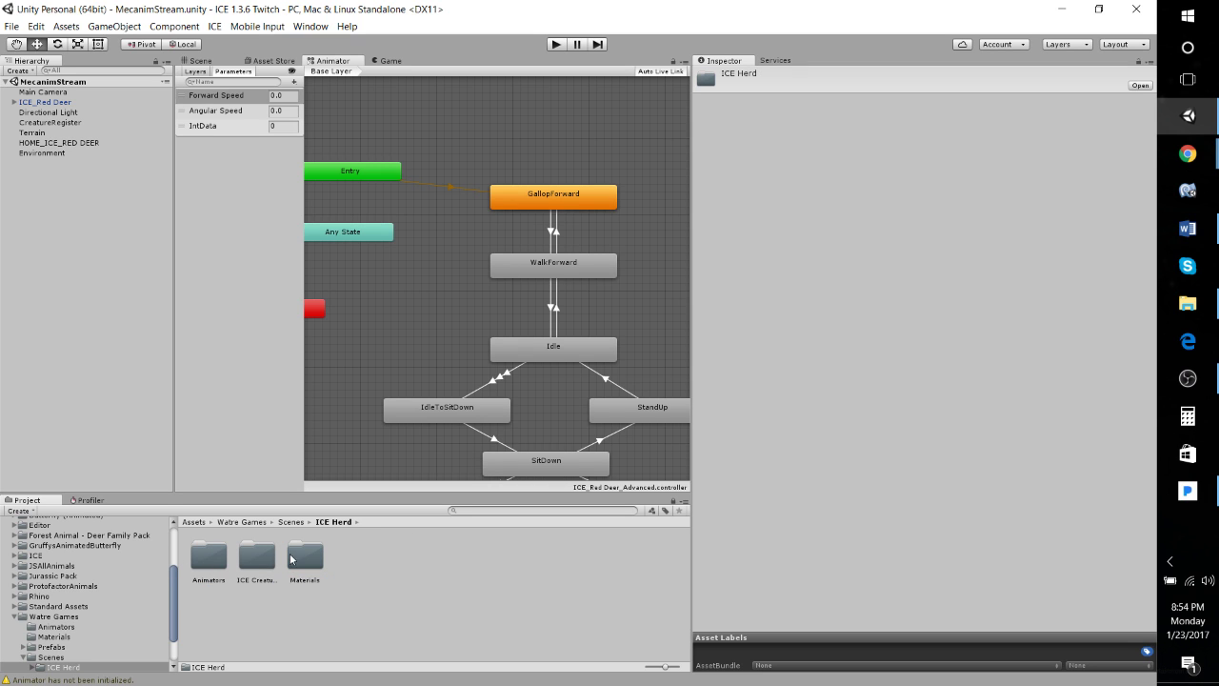
{"action": "left_click", "coordinate": [270, 562]}
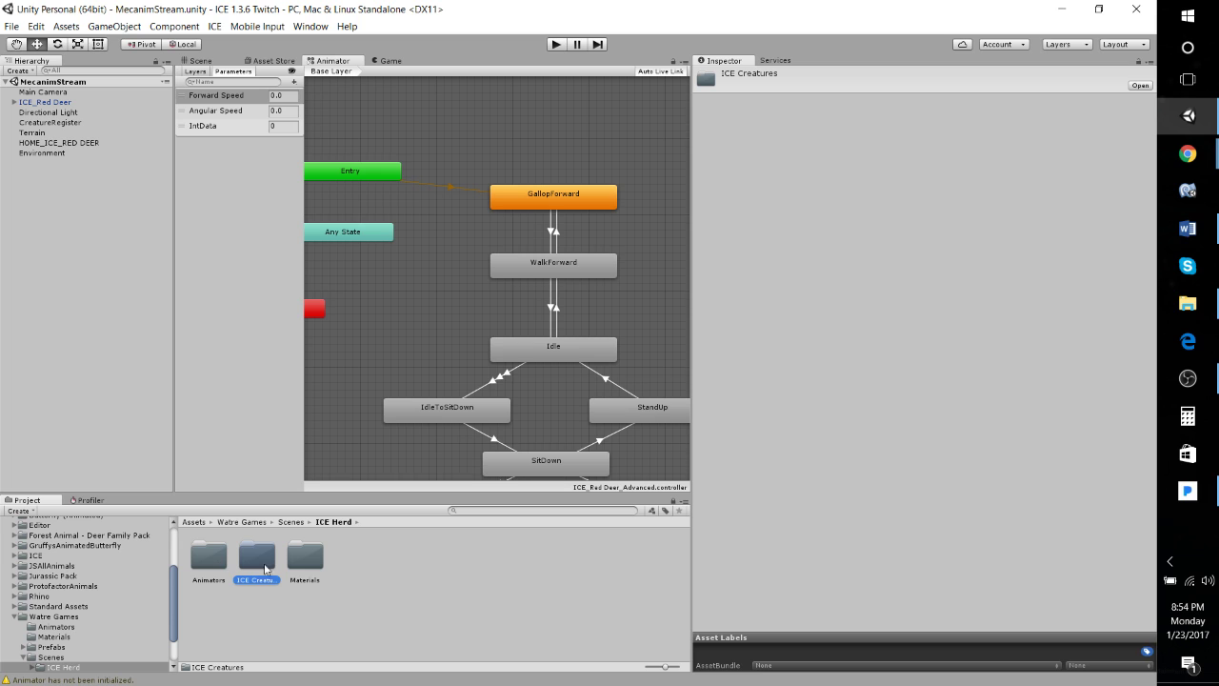
Check the subfolders of Watre Games' Scenes folder and the creatures stored in ICE Herd's ICE Creatures folder.
{"action": "left_click", "coordinate": [60, 656]}
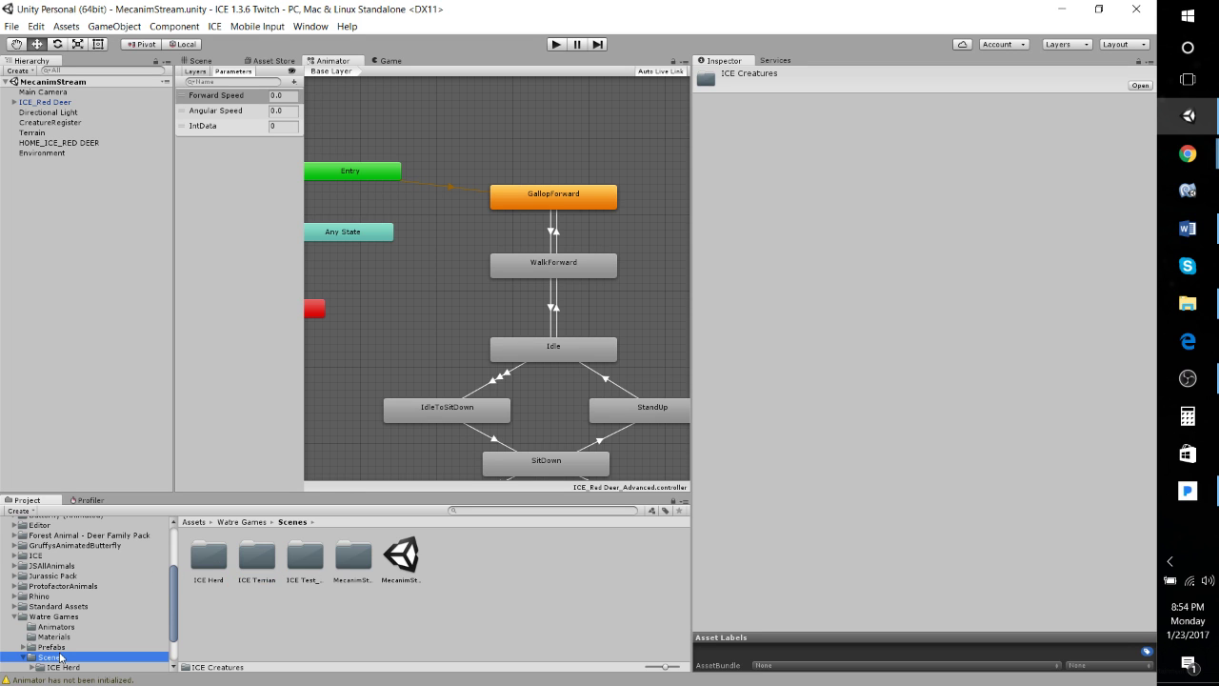
{"action": "left_click", "coordinate": [403, 567]}
{"action": "left_click", "coordinate": [362, 572]}
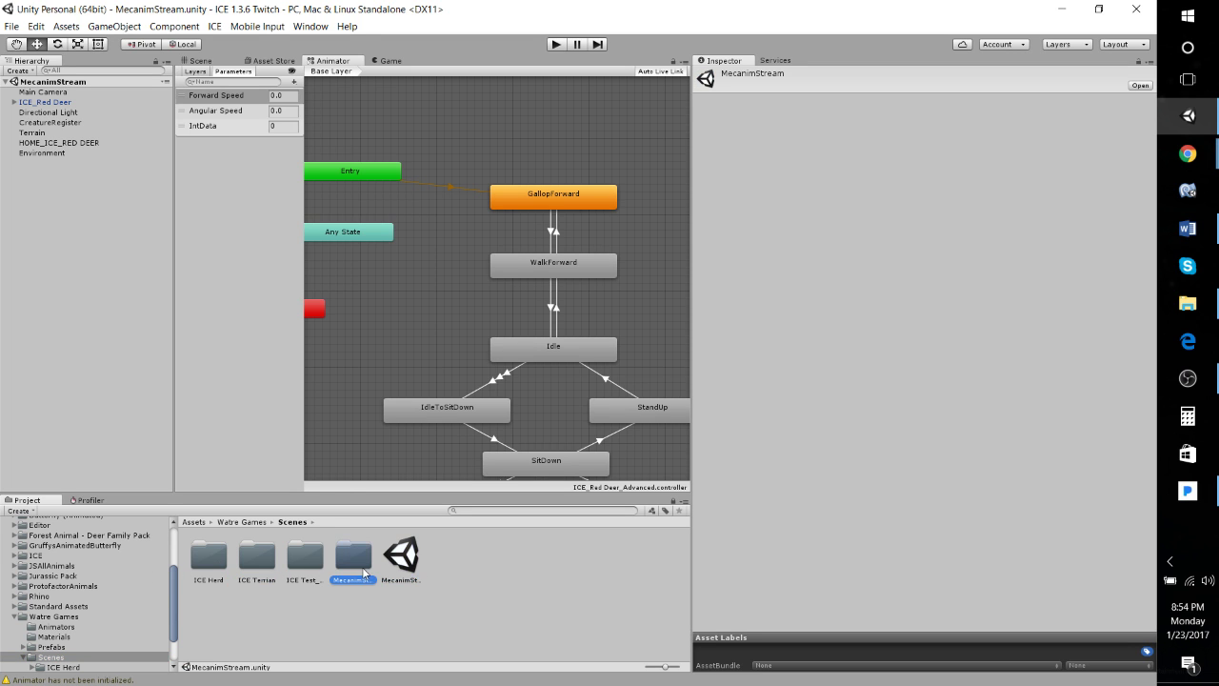
{"action": "left_click", "coordinate": [274, 574]}
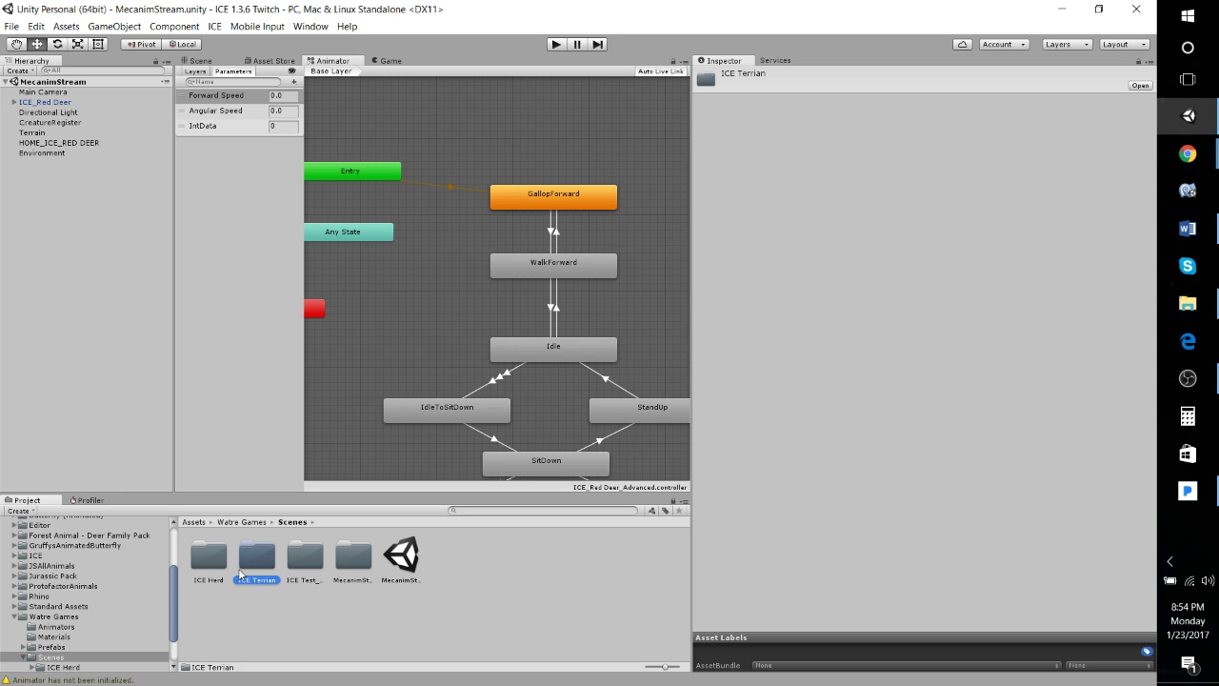
{"action": "left_click", "coordinate": [230, 573]}
{"action": "left_click", "coordinate": [229, 573]}
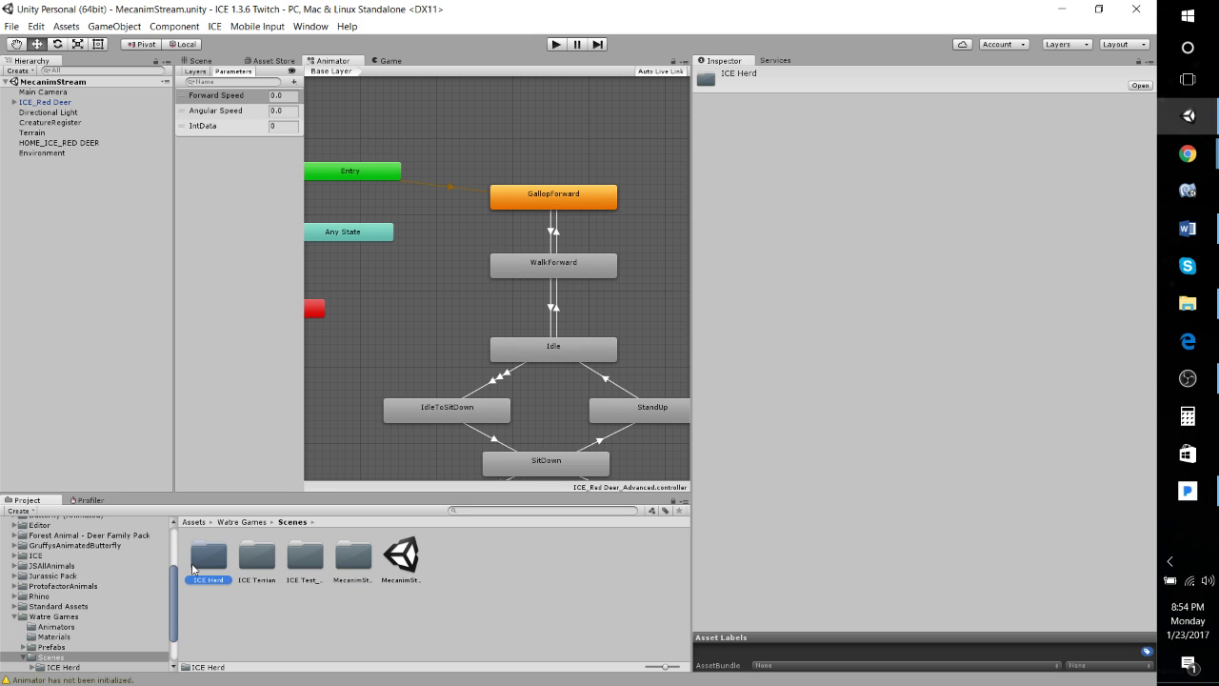
{"action": "double_click", "coordinate": [195, 570]}
{"action": "double_click", "coordinate": [246, 562]}
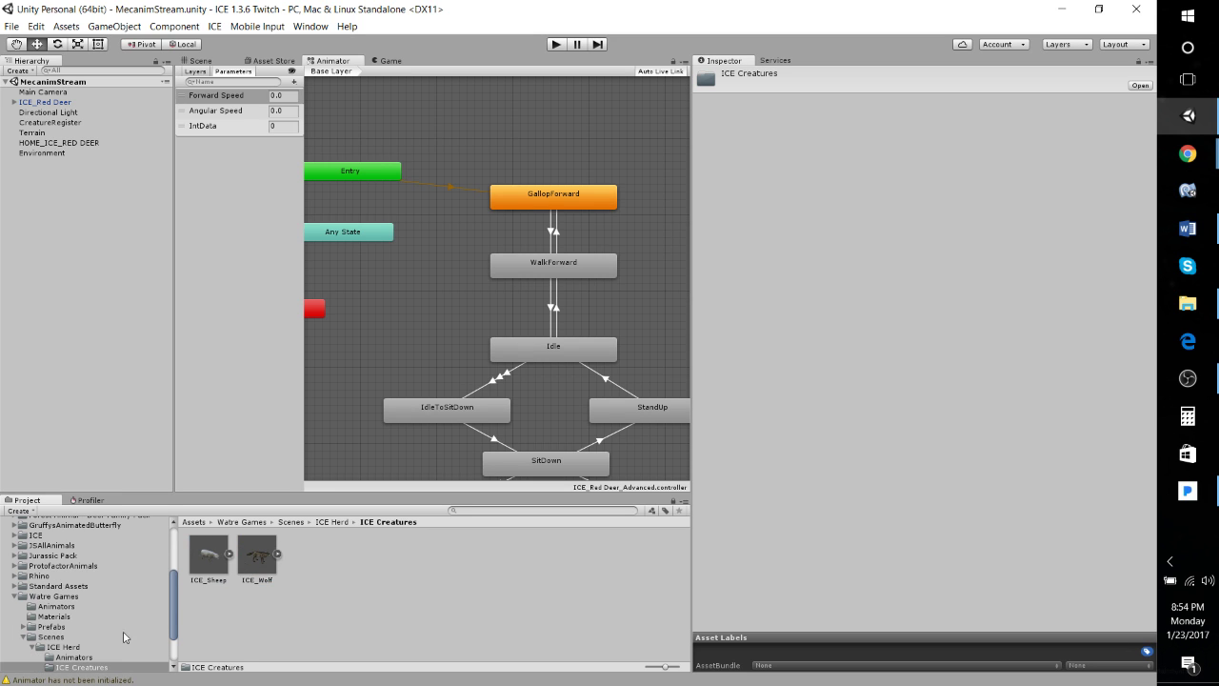
{"action": "left_click", "coordinate": [80, 658]}
{"action": "left_click", "coordinate": [73, 649]}
Open Scene_01 from the root Assets folder.
{"action": "scroll", "coordinate": [43, 552], "scroll_direction": "up", "scroll_amount": 3}
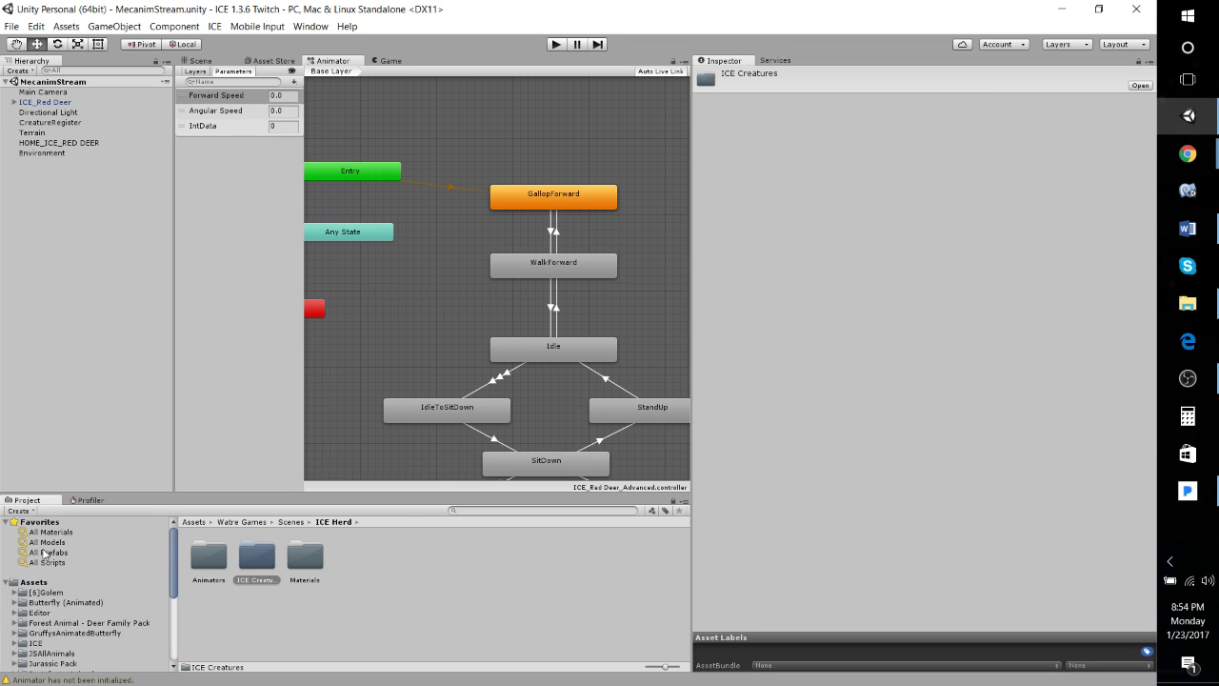
{"action": "left_click", "coordinate": [32, 583]}
{"action": "scroll", "coordinate": [458, 593], "scroll_direction": "down", "scroll_amount": 2}
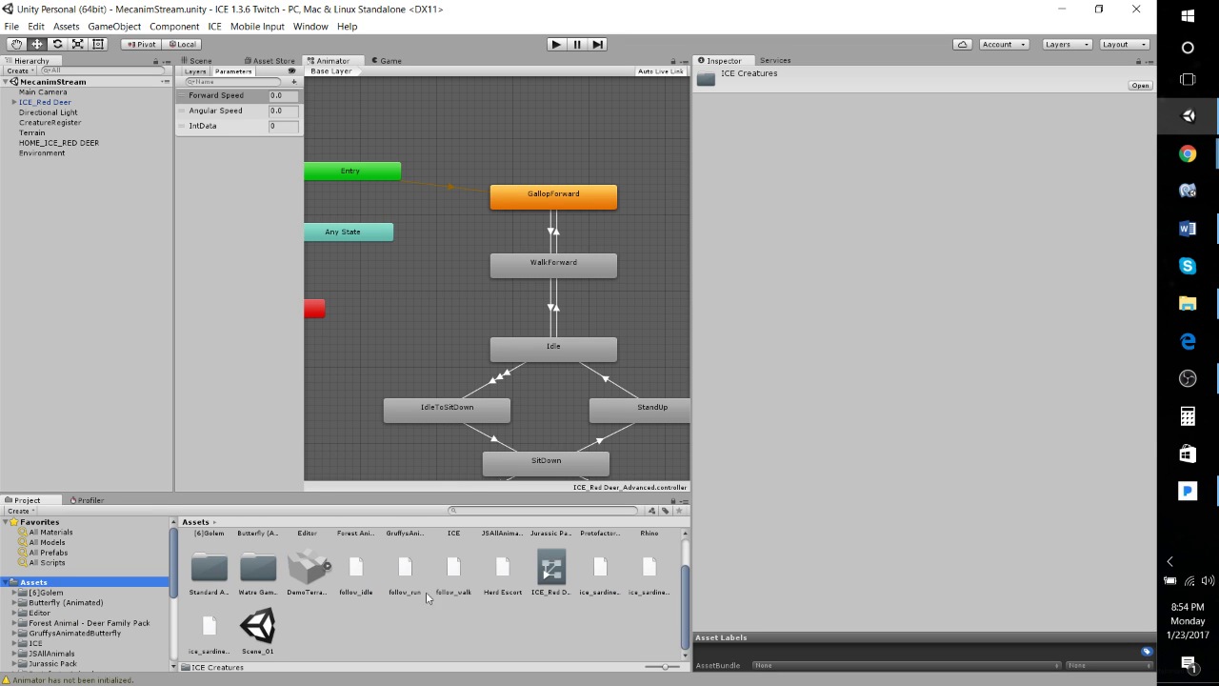
{"action": "left_click", "coordinate": [259, 632]}
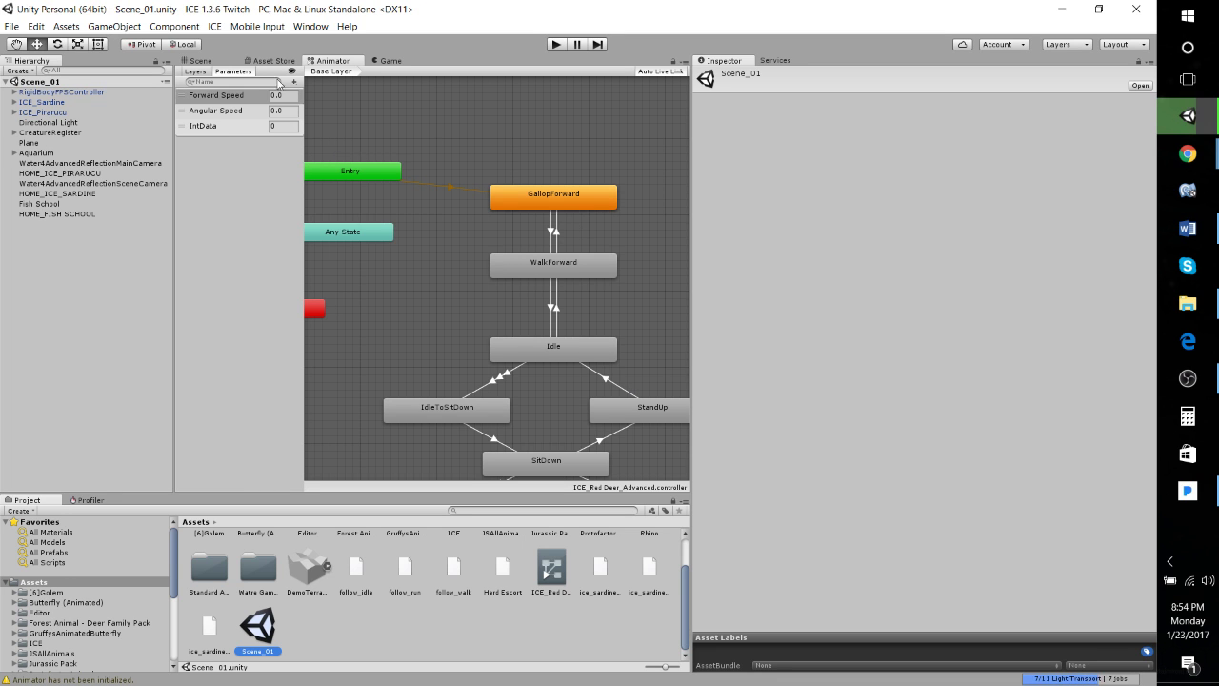
Show the Scene view and examine the aquarium and the fish inside it from several angles.
{"action": "left_click", "coordinate": [214, 63]}
{"action": "right_click_drag", "start_coordinate": [365, 298], "coordinate": [535, 274]}
{"action": "right_click_drag", "start_coordinate": [324, 296], "coordinate": [238, 366]}
{"action": "key", "text": "w"}
{"action": "right_click_drag", "start_coordinate": [127, 376], "coordinate": [4, 367]}
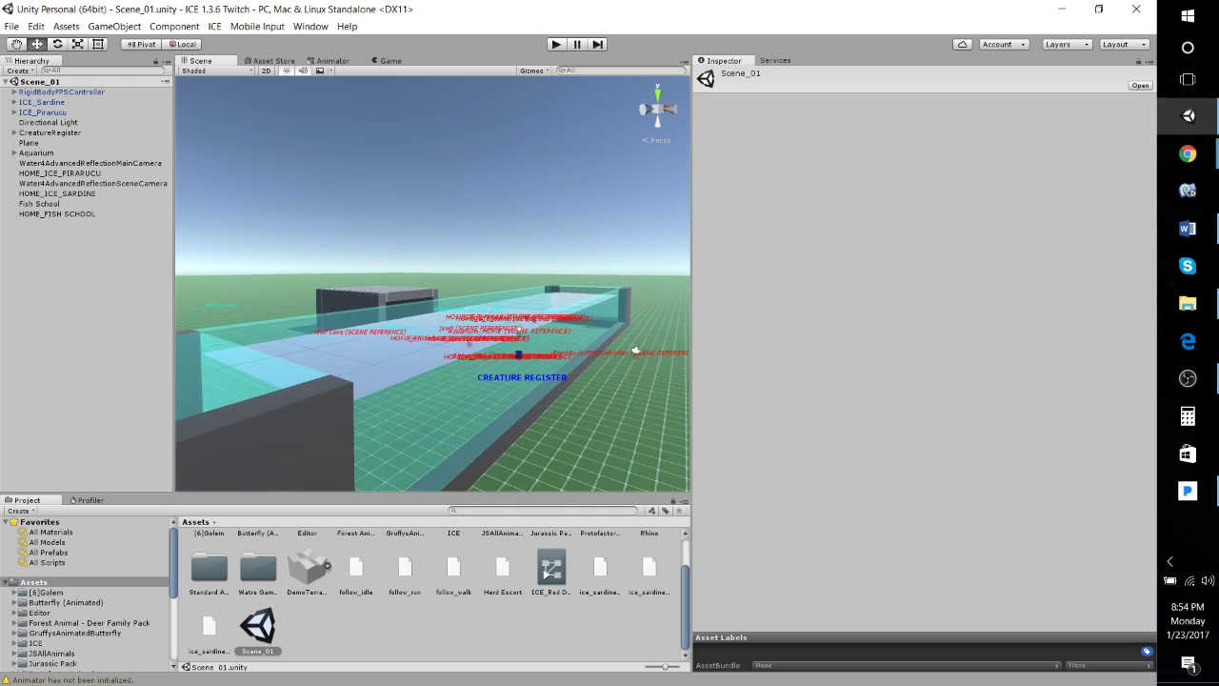
{"action": "key", "text": "w"}
{"action": "right_click_drag", "start_coordinate": [511, 352], "coordinate": [657, 235]}
{"action": "right_click_drag", "start_coordinate": [369, 358], "coordinate": [737, 410]}
{"action": "right_click_drag", "start_coordinate": [331, 366], "coordinate": [435, 301]}
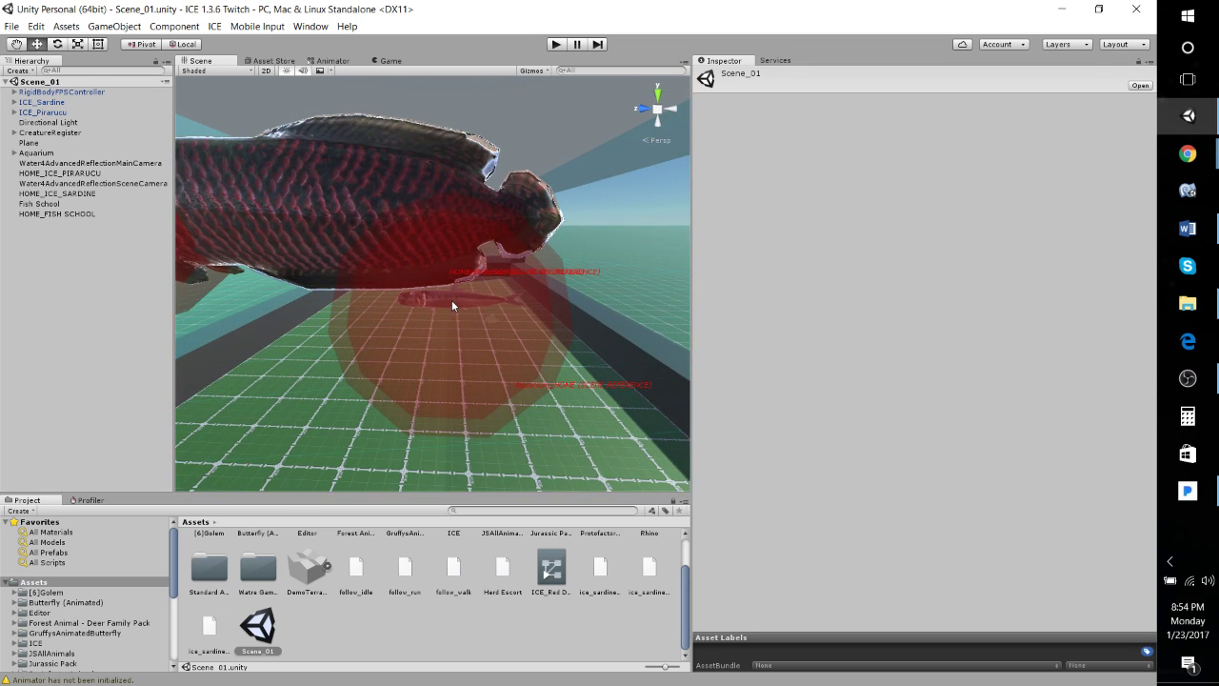
{"action": "left_click", "coordinate": [452, 301]}
{"action": "right_click_drag", "start_coordinate": [595, 288], "coordinate": [323, 231]}
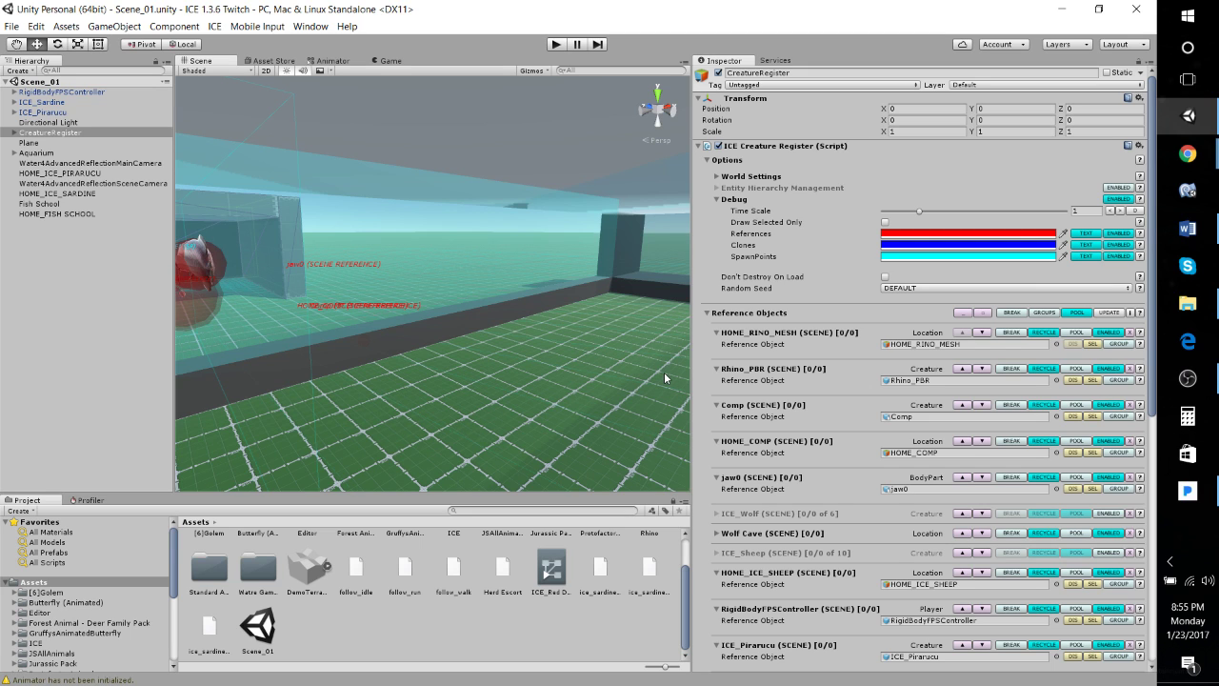
Inspect ICE_Sardine's components and child objects, and collapse its hierarchy again.
{"action": "left_click", "coordinate": [28, 102]}
{"action": "left_click", "coordinate": [13, 102]}
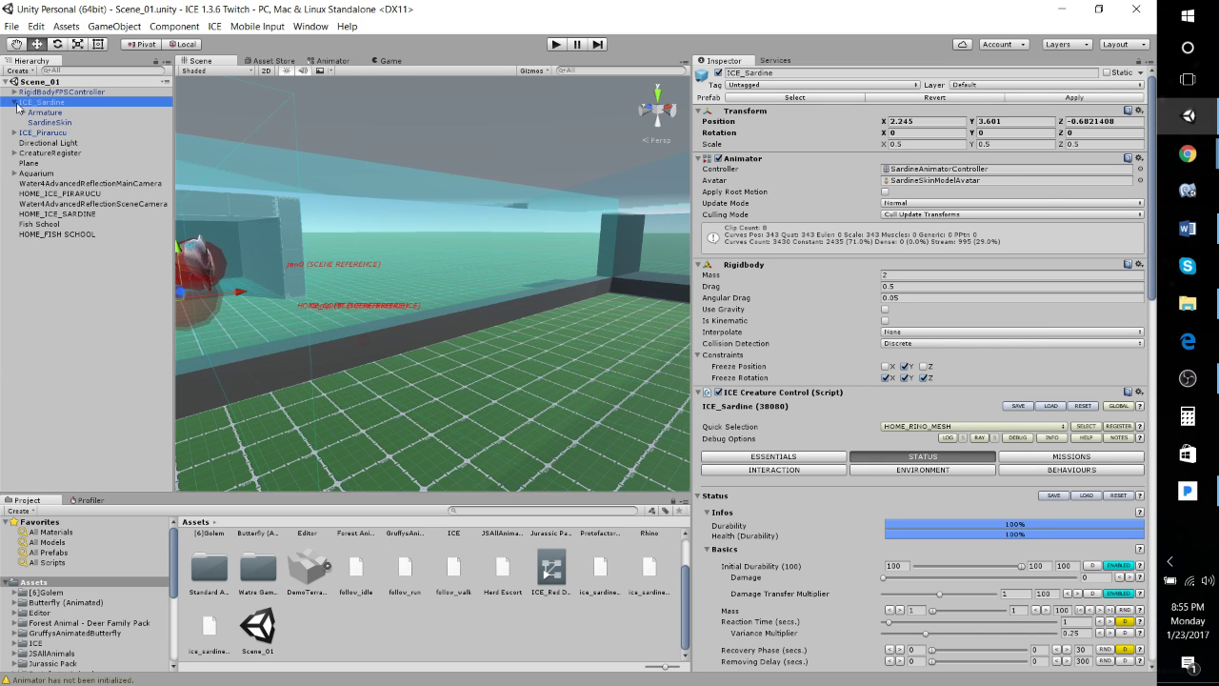
{"action": "left_click", "coordinate": [14, 102]}
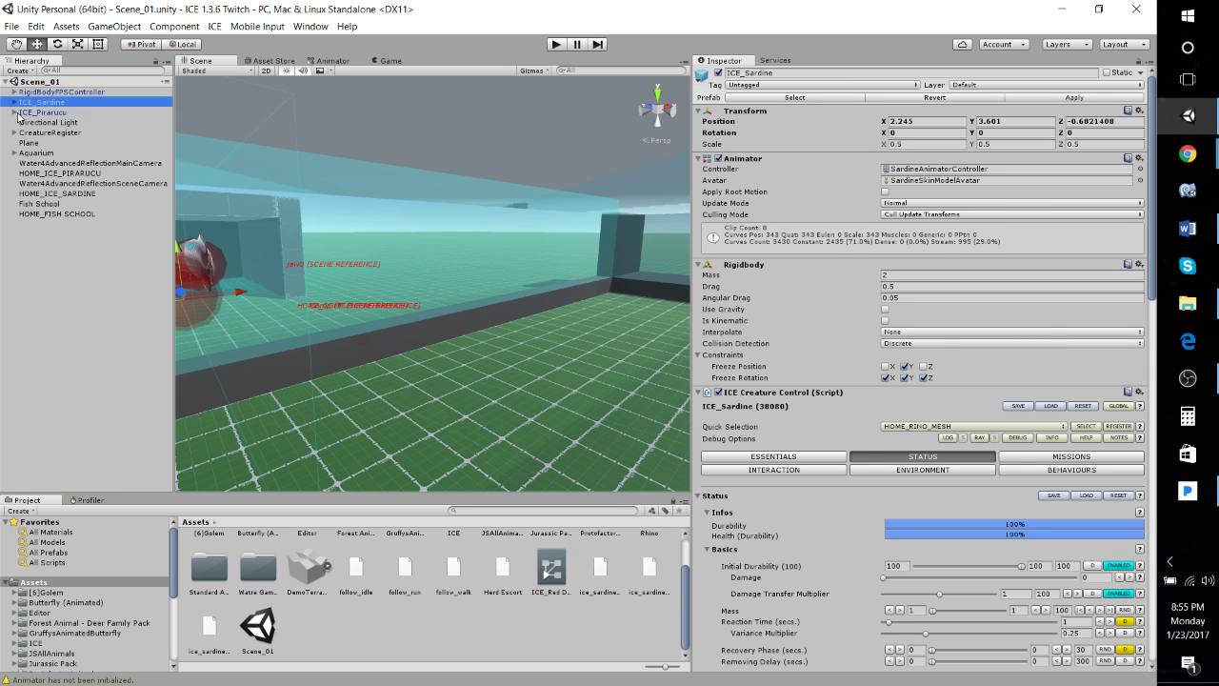
Set ICE_Sardine's Max. Coexistent Objects to 100 in the CreatureRegister, and briefly enable its Spawn Conditions to review them.
{"action": "left_click", "coordinate": [44, 134]}
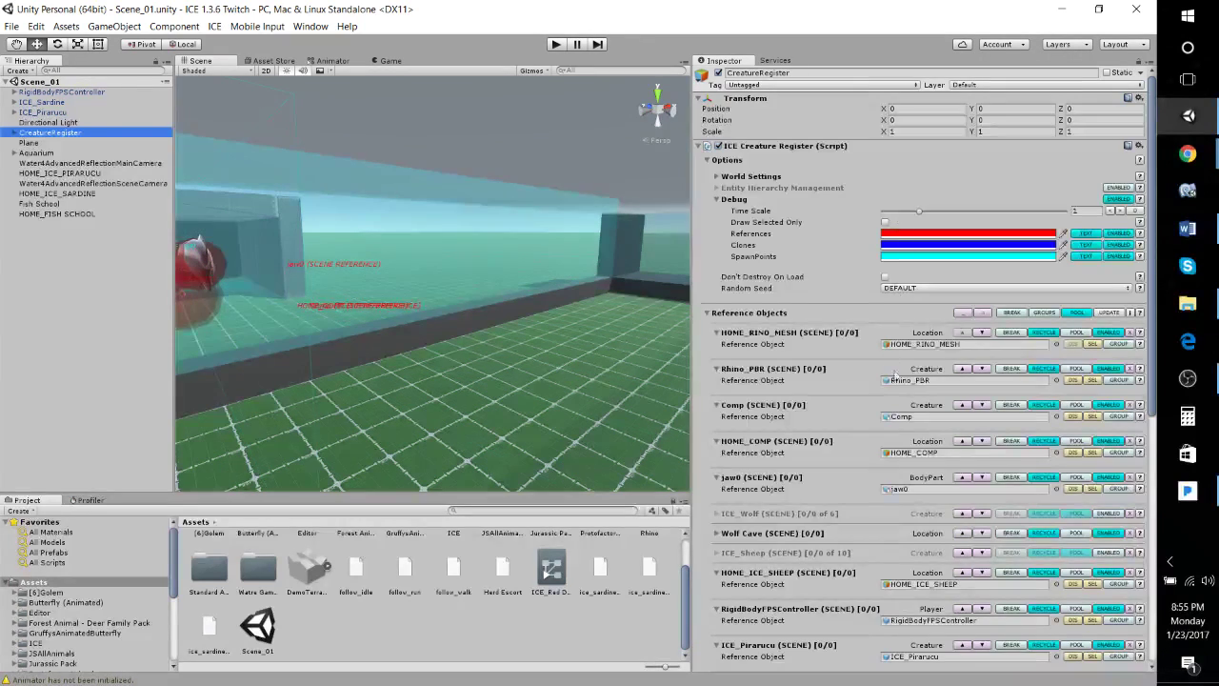
{"action": "scroll", "coordinate": [832, 380], "scroll_direction": "down", "scroll_amount": 3}
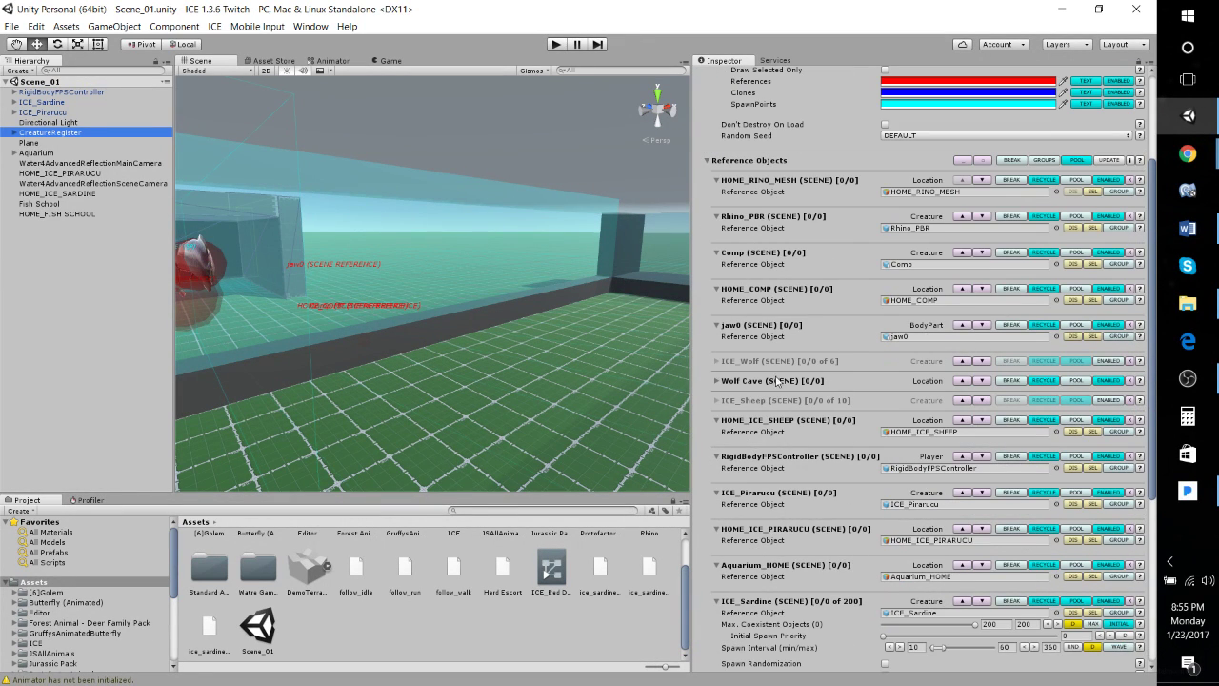
{"action": "scroll", "coordinate": [809, 479], "scroll_direction": "down", "scroll_amount": 3}
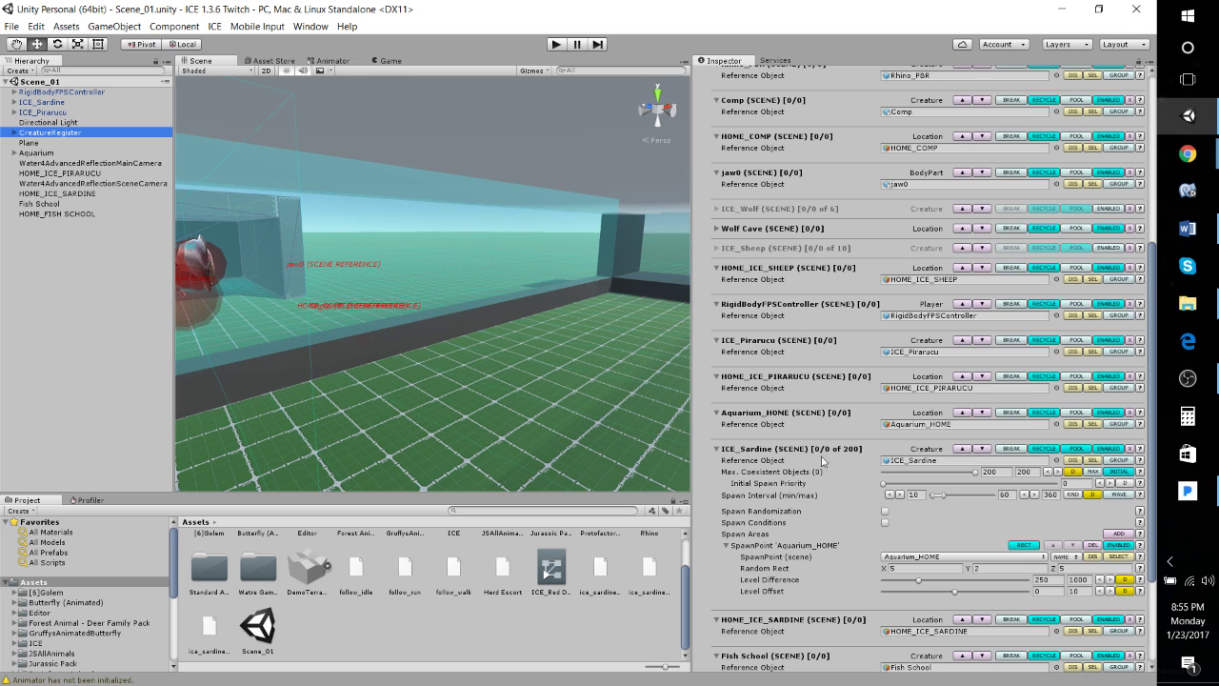
{"action": "left_click", "coordinate": [991, 472]}
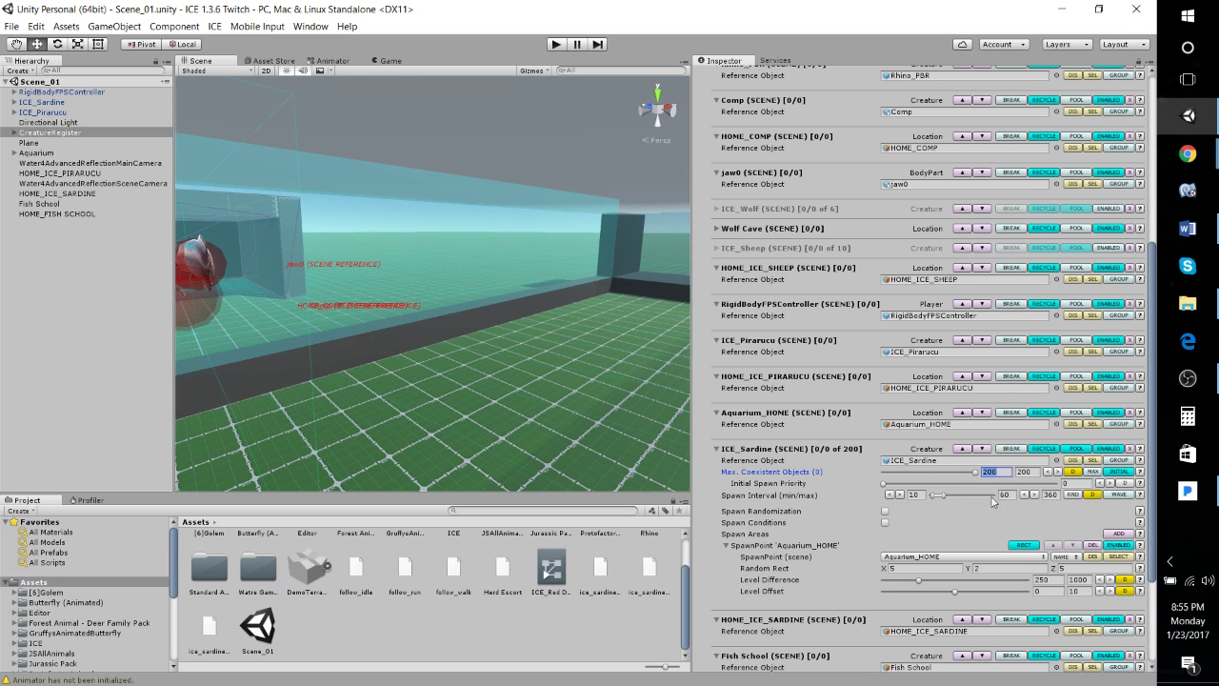
{"action": "type", "text": "100"}
{"action": "left_click", "coordinate": [938, 525]}
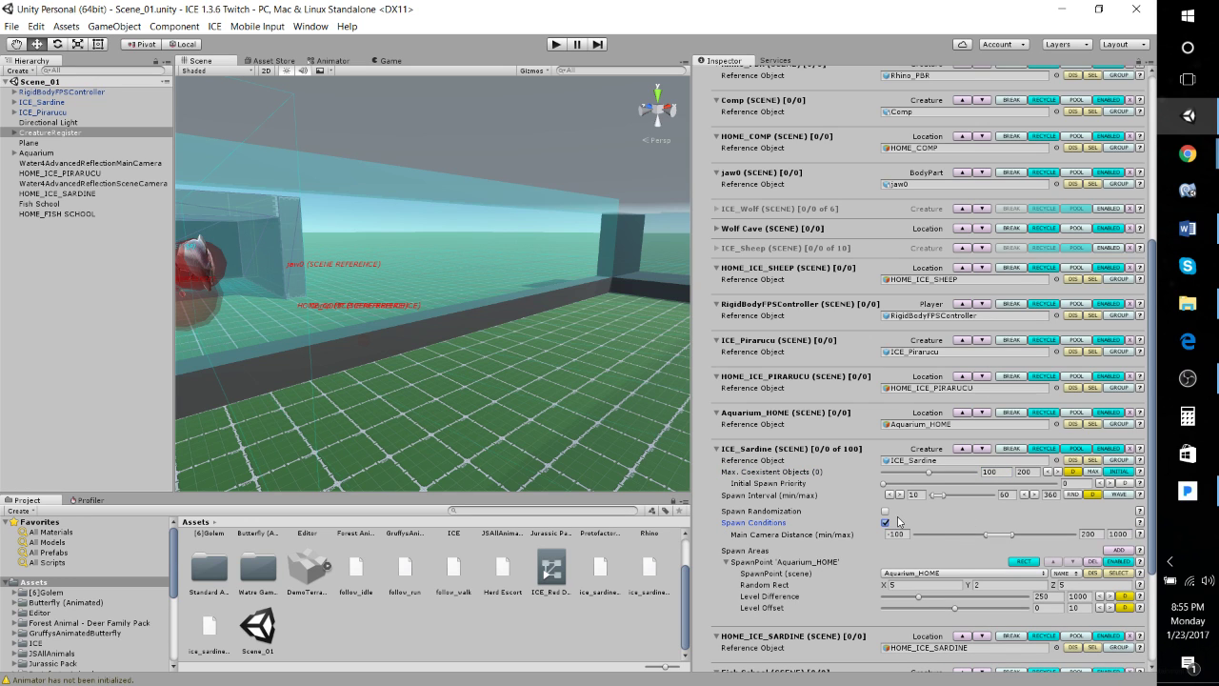
{"action": "left_click", "coordinate": [886, 523]}
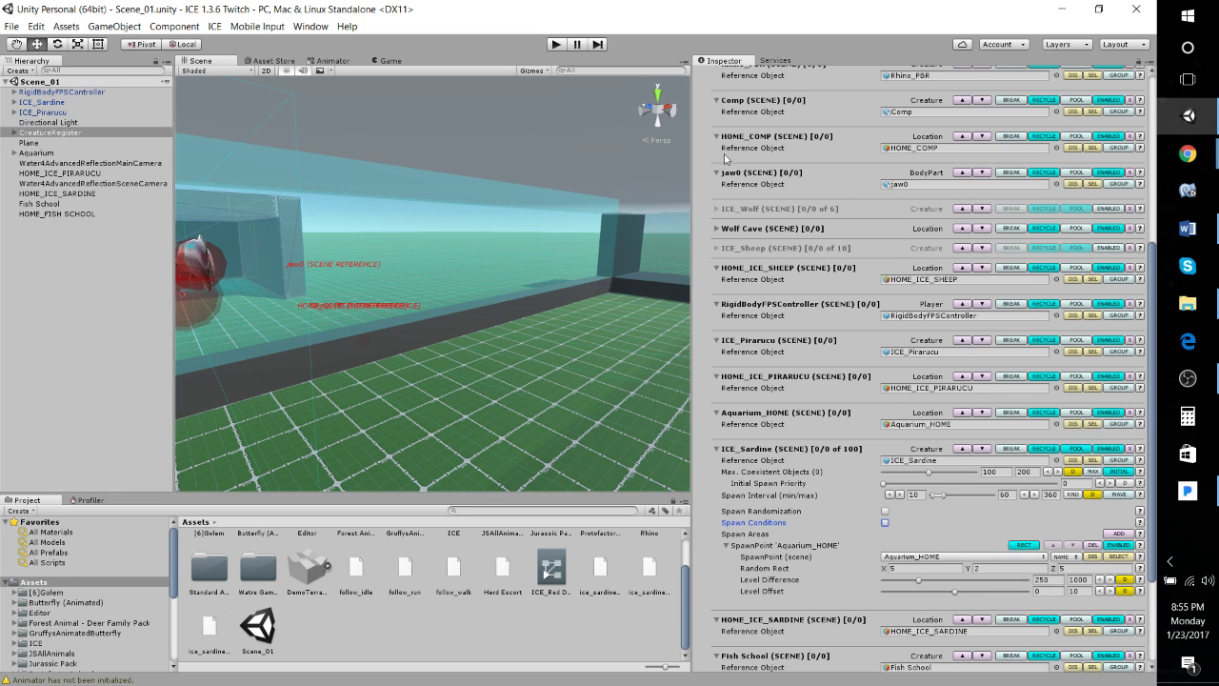
Play Scene_01 with the Game view statistics displayed, and move around and inside the aquarium to observe the fish.
{"action": "left_click", "coordinate": [556, 44]}
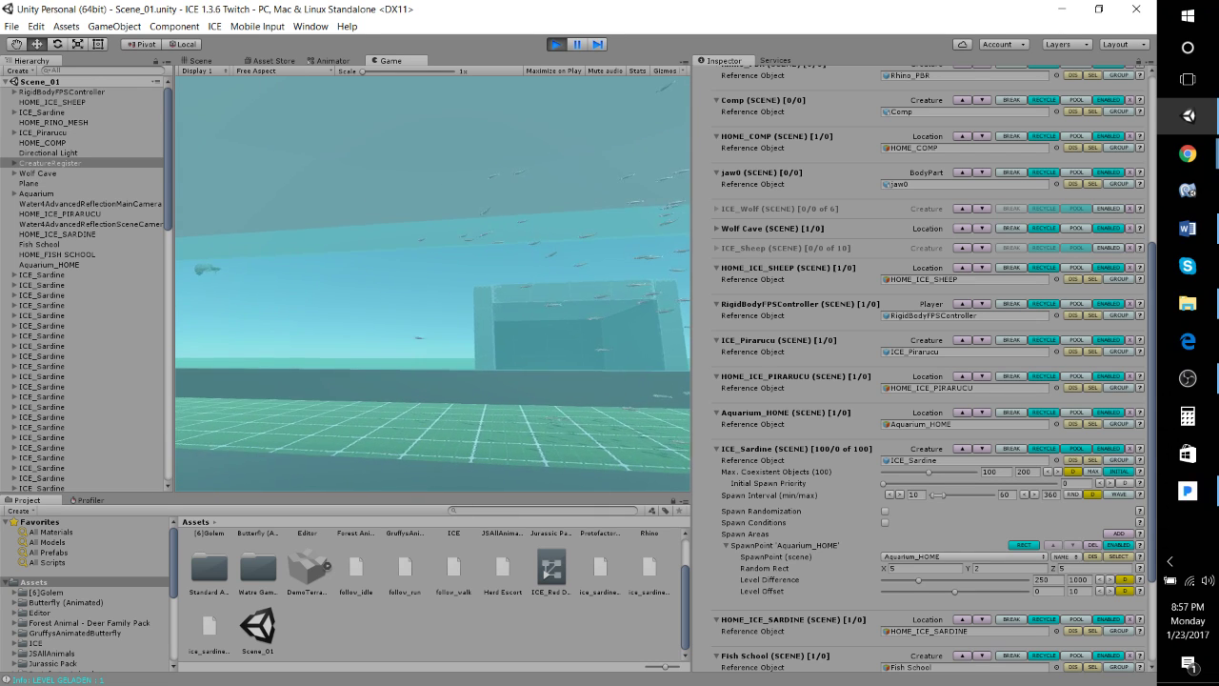
{"action": "left_click", "coordinate": [644, 69]}
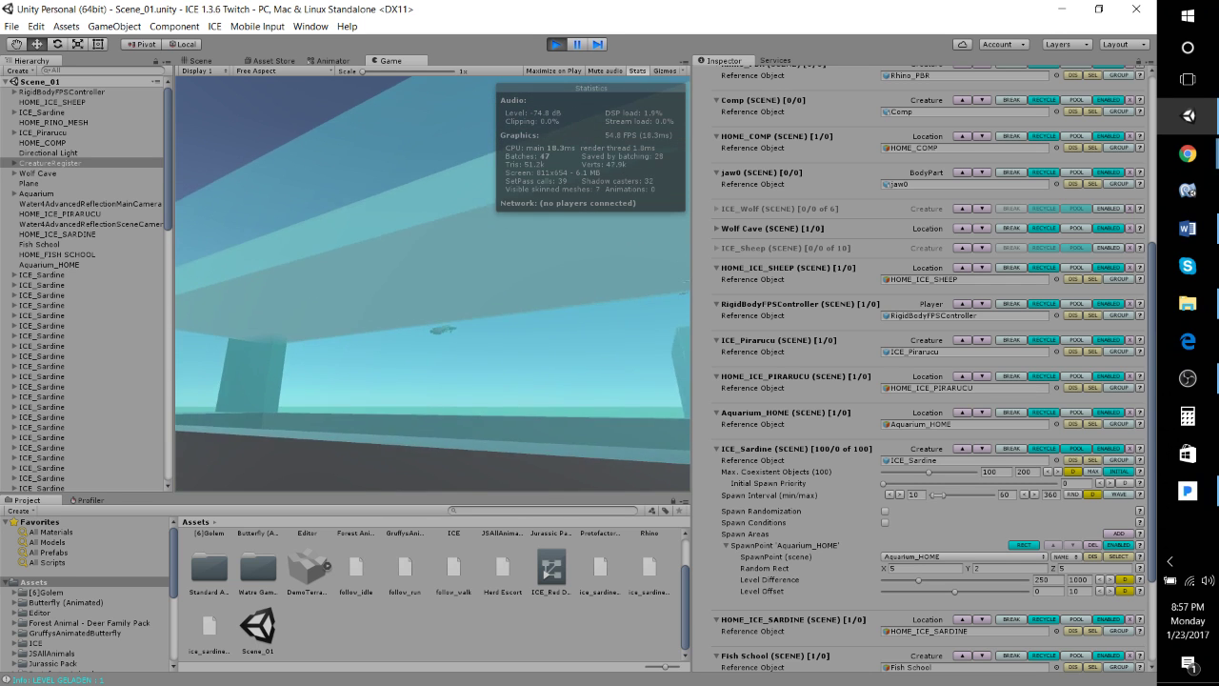
{"action": "key", "text": "w"}
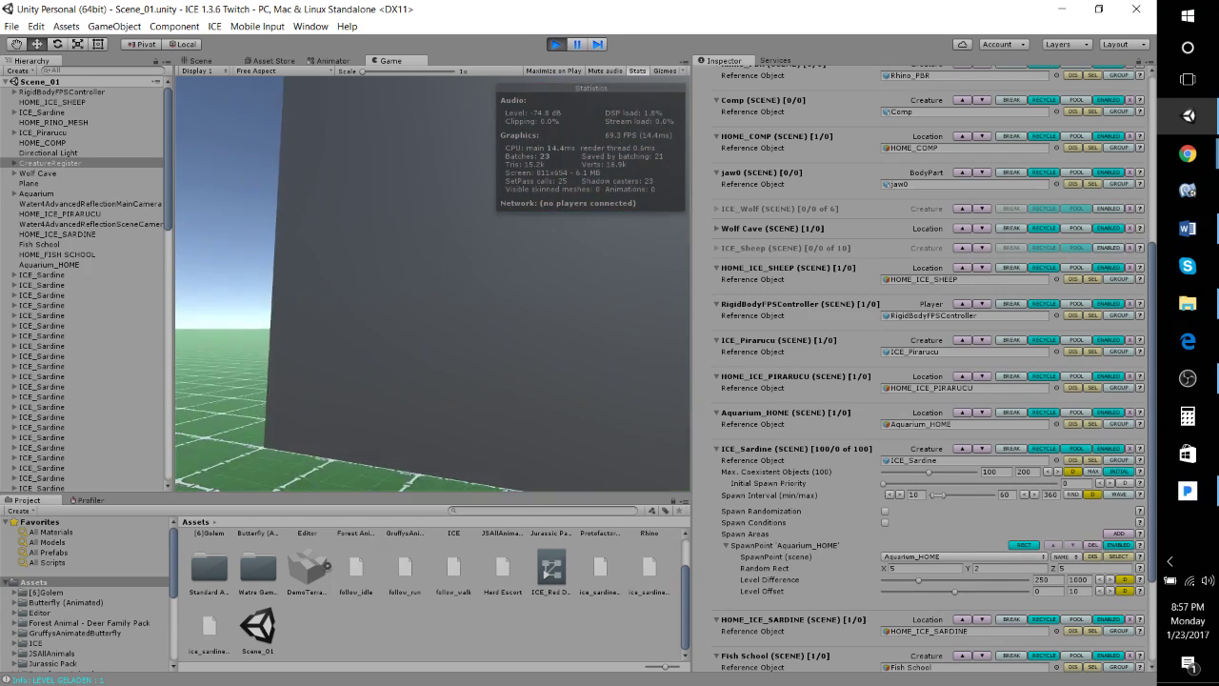
{"action": "key", "text": "w"}
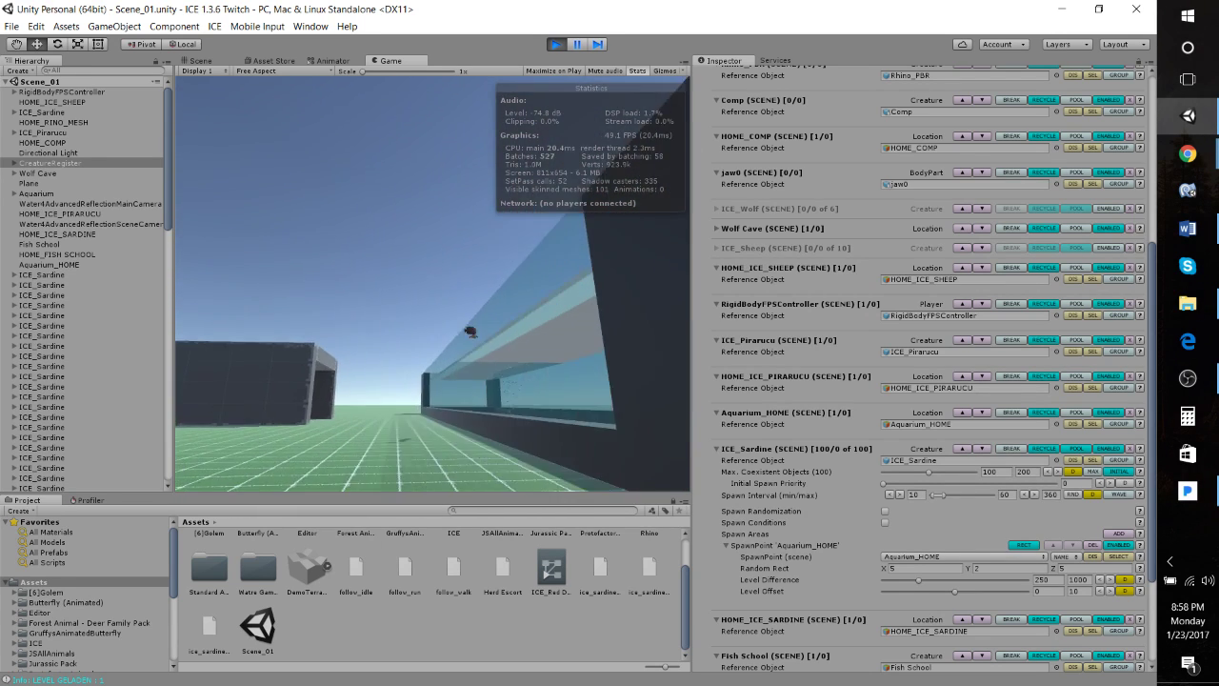
{"action": "key", "text": "w"}
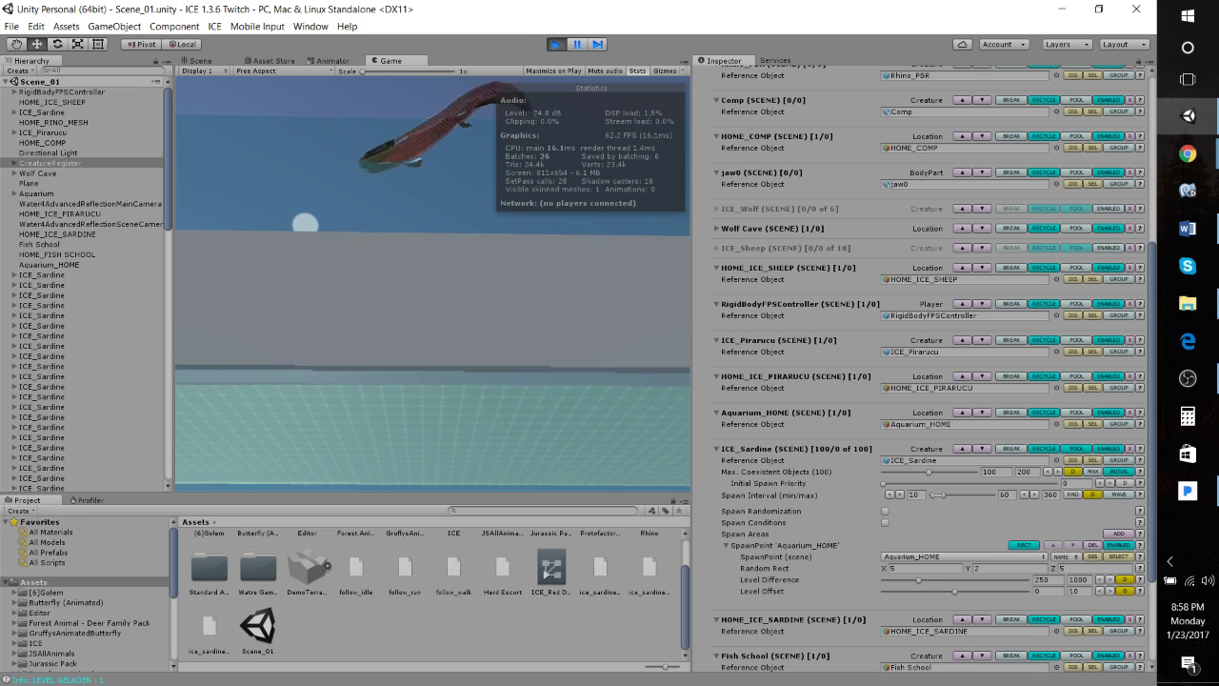
{"action": "key", "text": "w"}
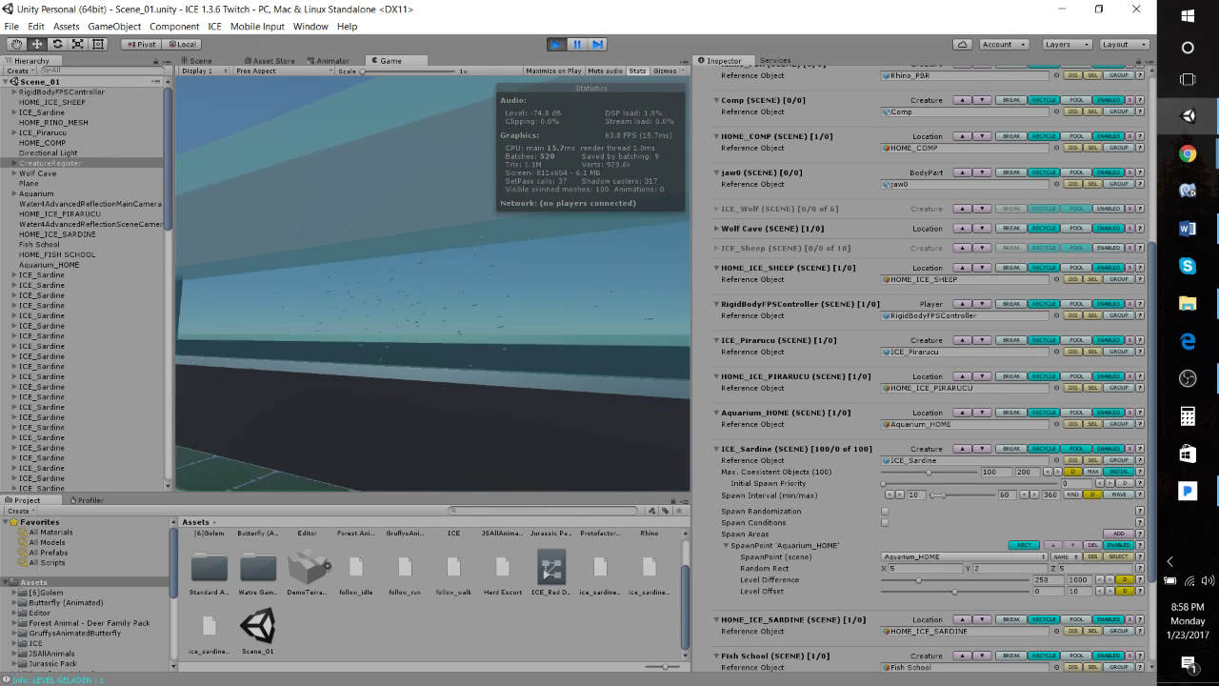
{"action": "key", "text": "w"}
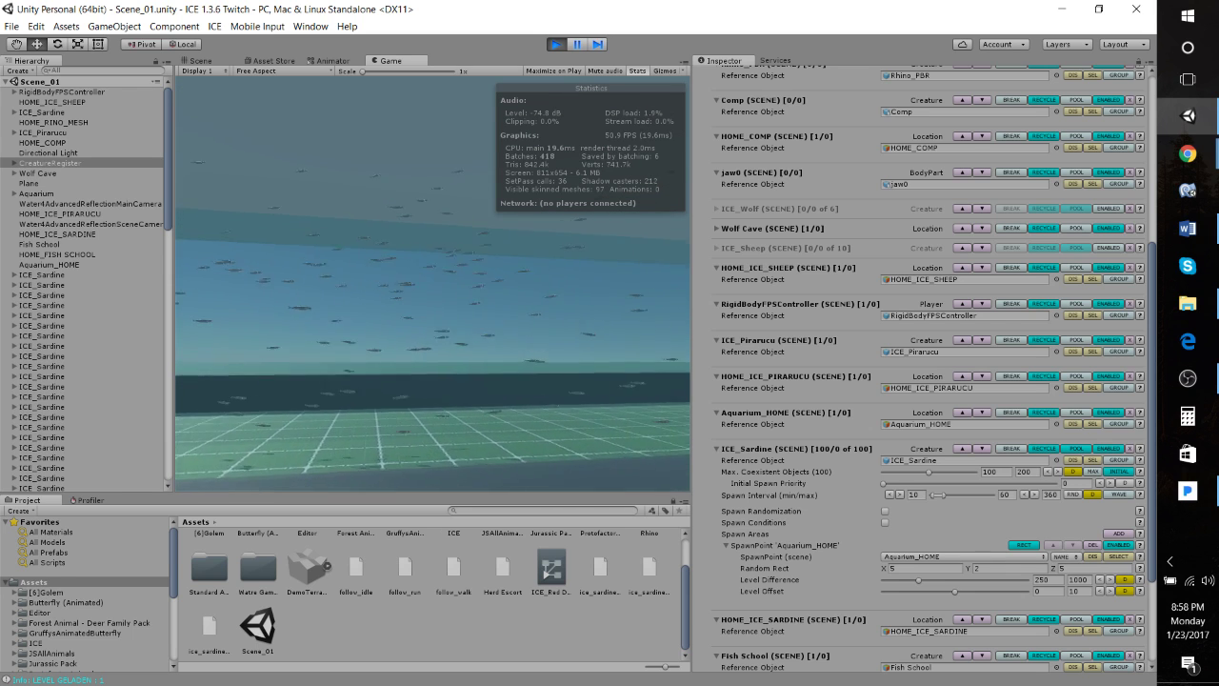
{"action": "key", "text": "w"}
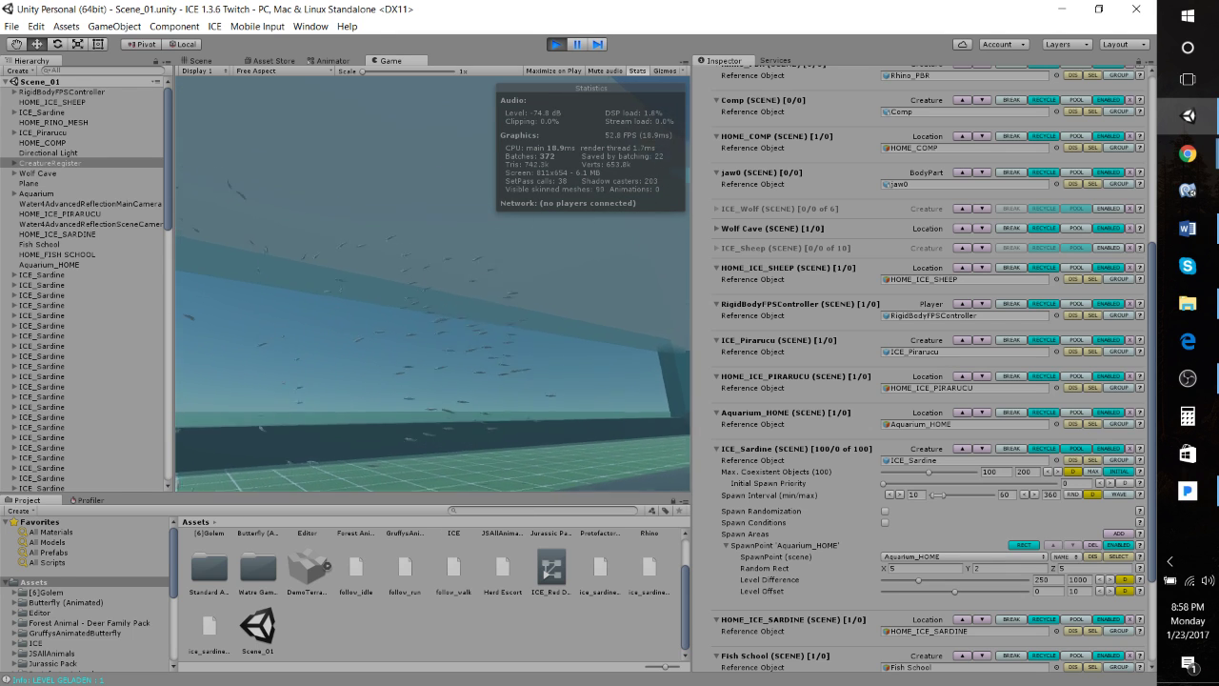
{"action": "key", "text": "w"}
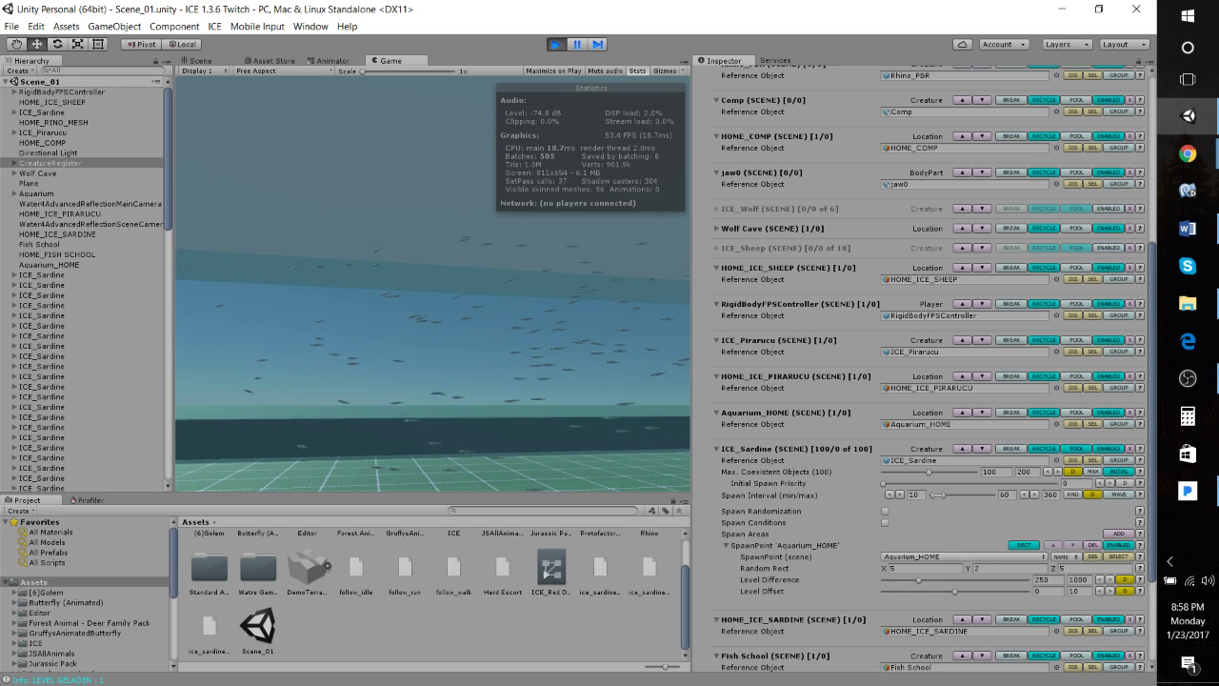
List the behaviours of a spawned ICE_Sardine and collapse its expanded rules from FOLLOW_SWIM_WALK through AVOID.
{"action": "key", "text": "Escape"}
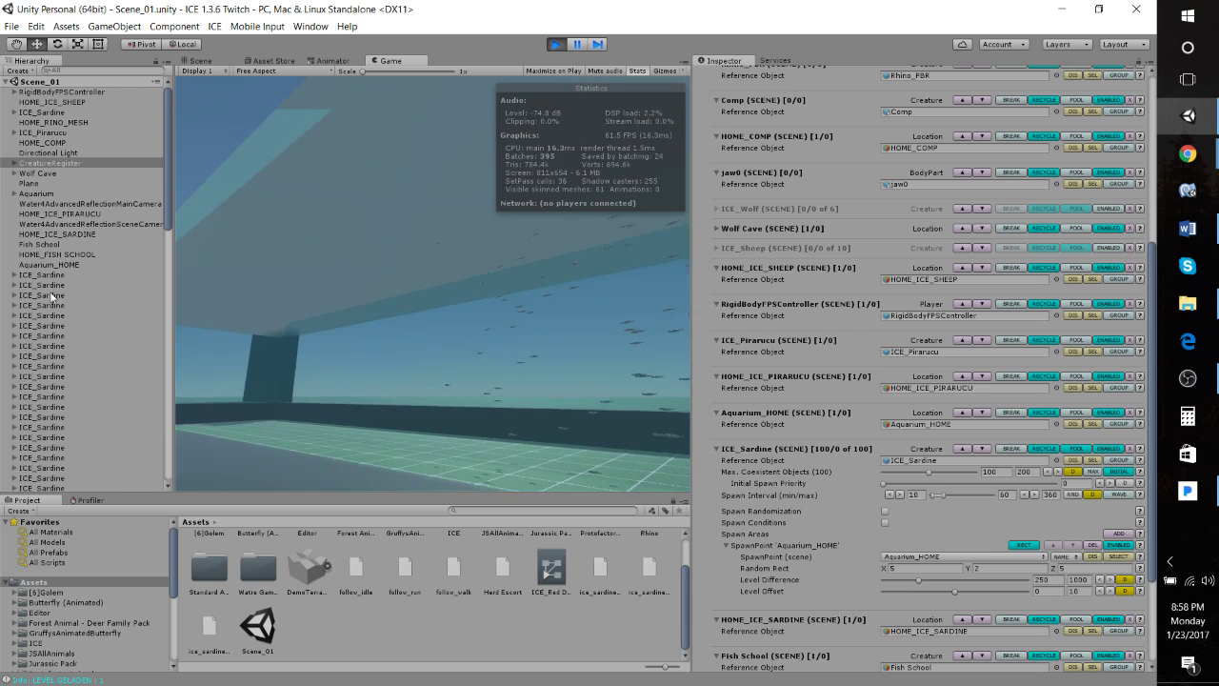
{"action": "left_click", "coordinate": [52, 295]}
{"action": "scroll", "coordinate": [922, 277], "scroll_direction": "up", "scroll_amount": 2}
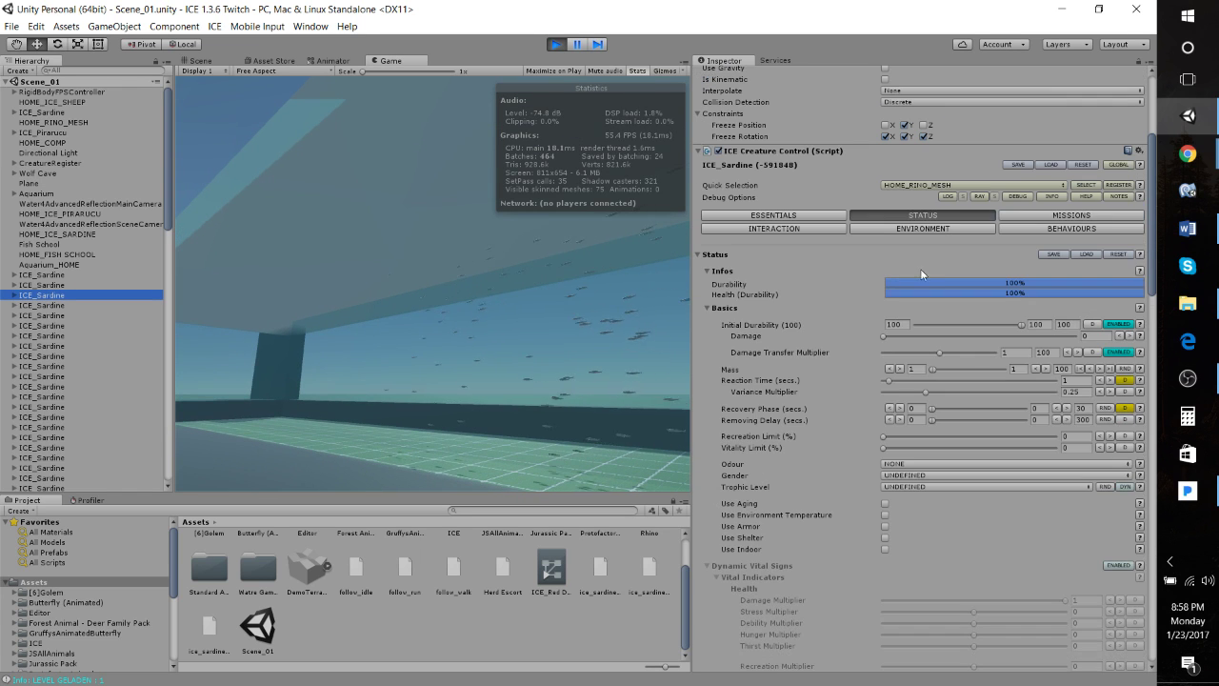
{"action": "left_click", "coordinate": [1062, 228]}
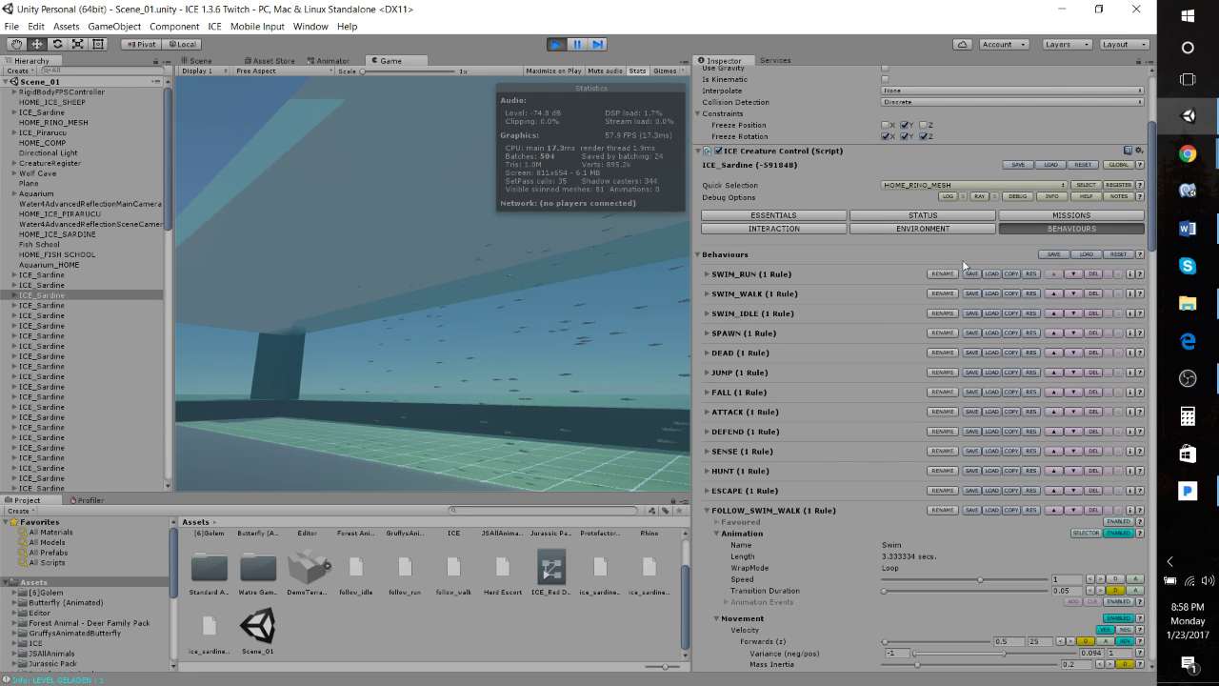
{"action": "left_click", "coordinate": [707, 509]}
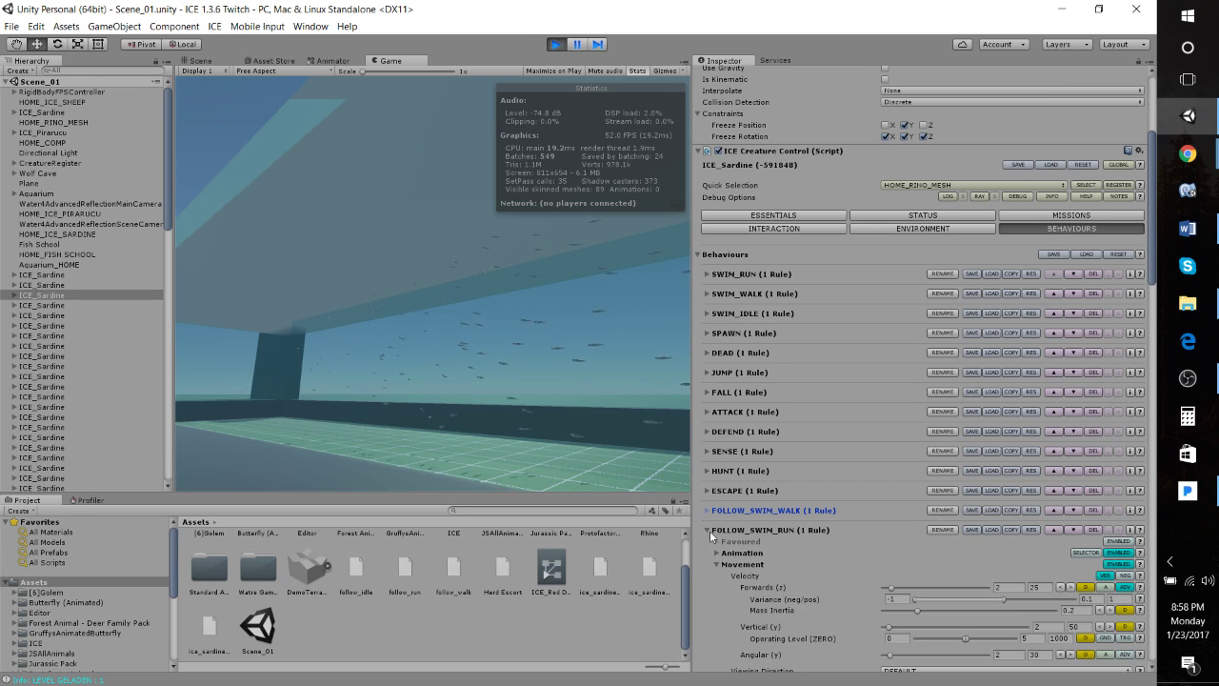
{"action": "left_click", "coordinate": [710, 530]}
{"action": "left_click", "coordinate": [707, 569]}
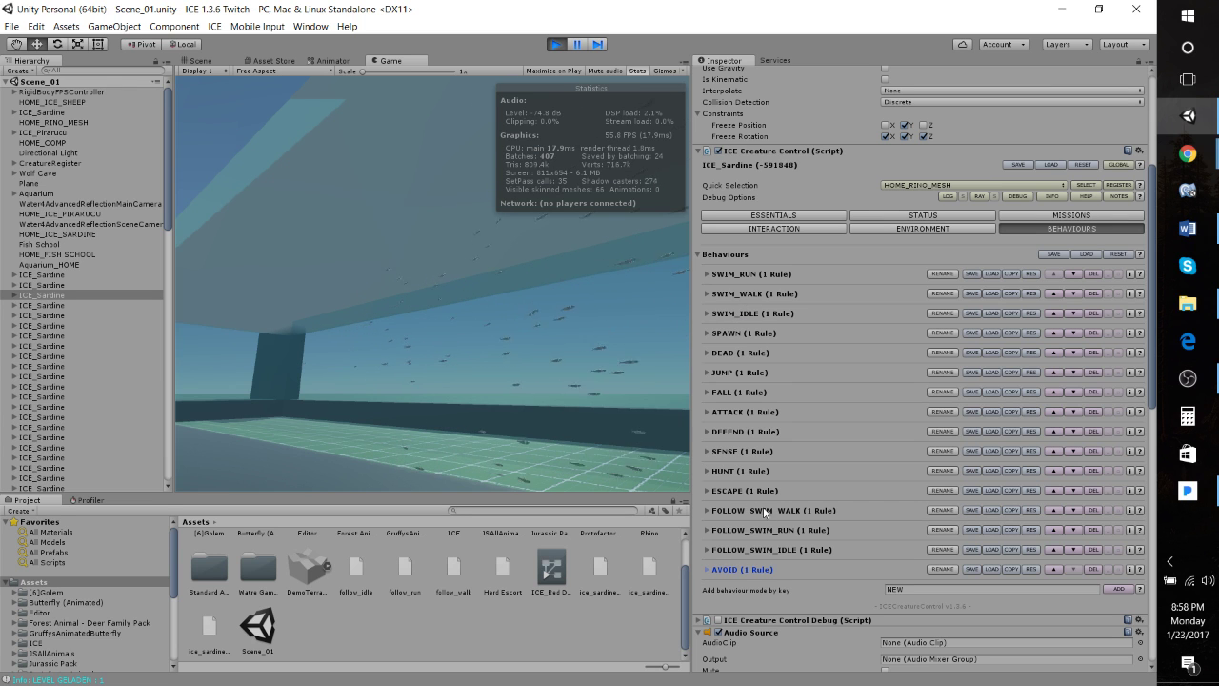
{"action": "left_click", "coordinate": [484, 383]}
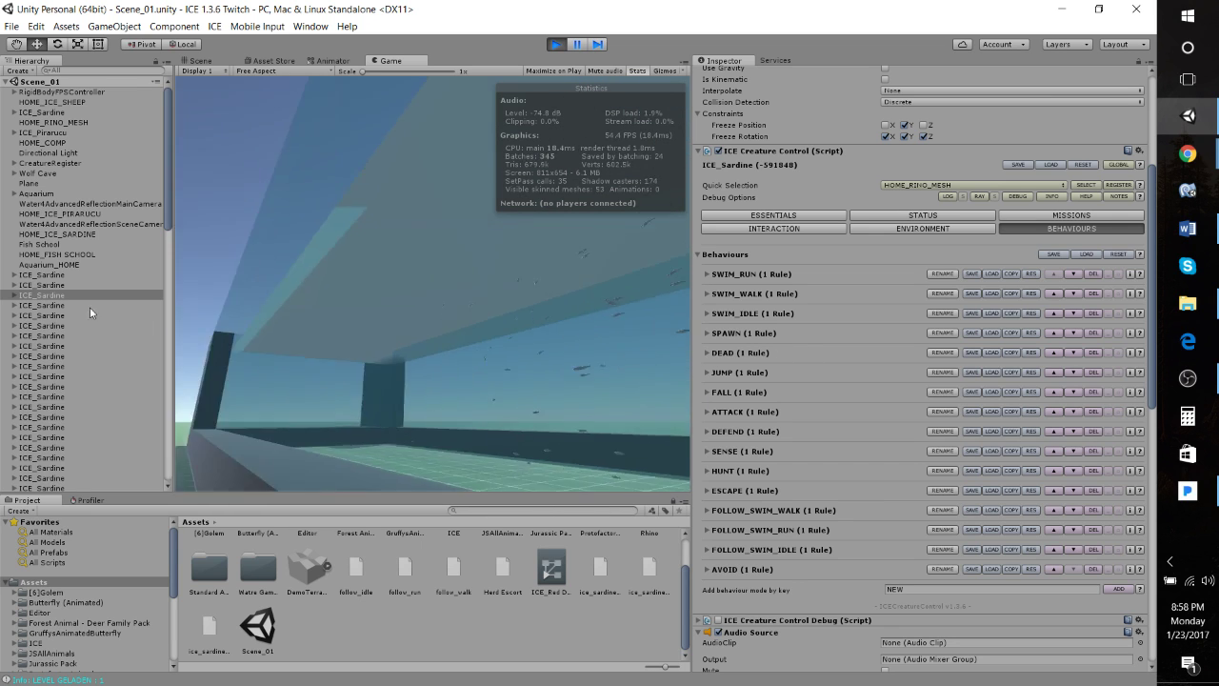
Look through the spawned sardines in the hierarchy, and inspect HOME_FISH SCHOOL and Fish School's behaviours.
{"action": "scroll", "coordinate": [54, 236], "scroll_direction": "down", "scroll_amount": 5}
{"action": "scroll", "coordinate": [52, 235], "scroll_direction": "down", "scroll_amount": 5}
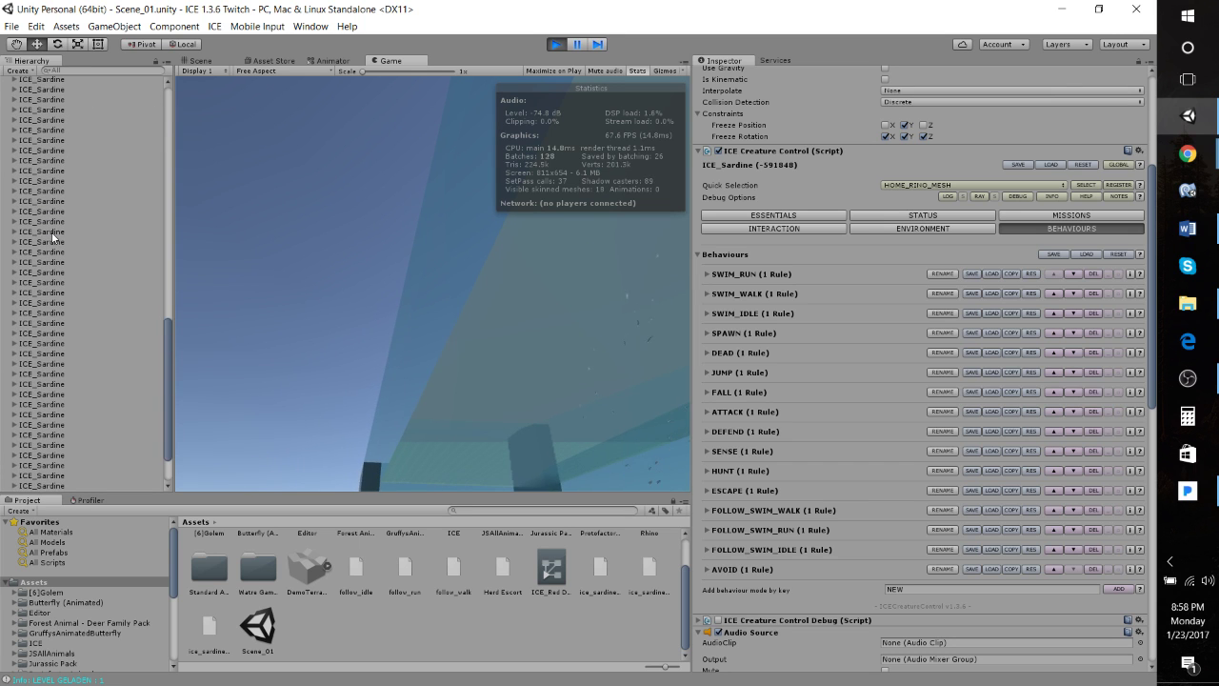
{"action": "scroll", "coordinate": [76, 400], "scroll_direction": "up", "scroll_amount": 10}
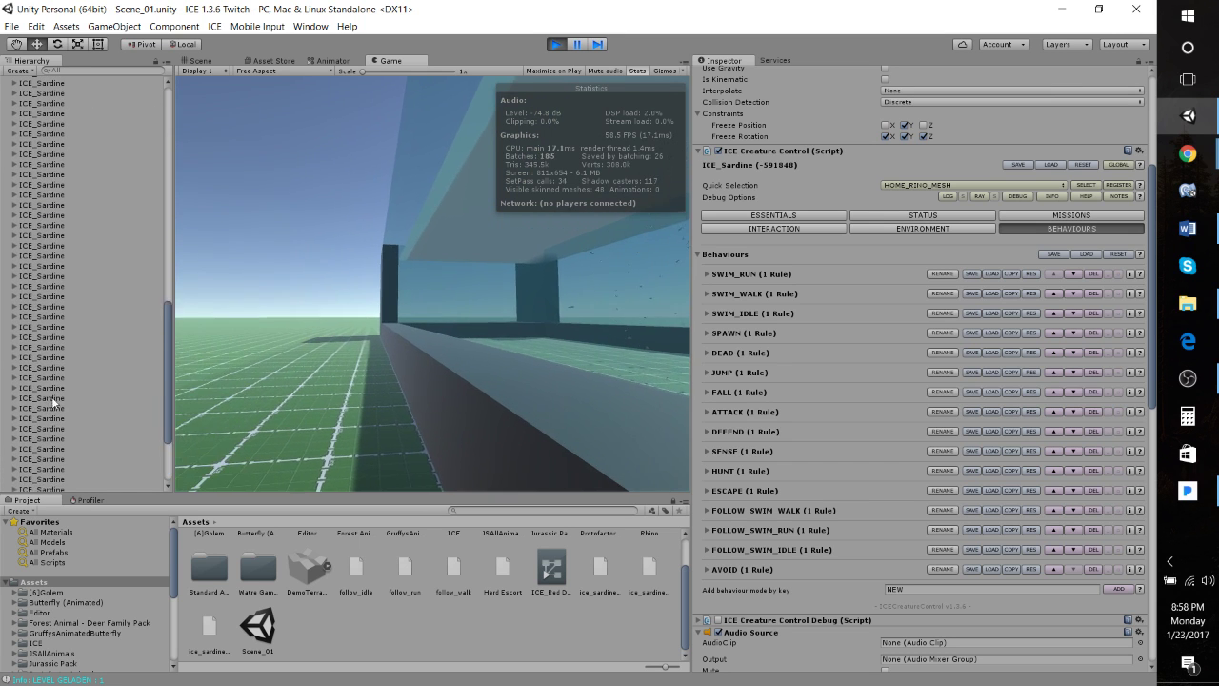
{"action": "scroll", "coordinate": [57, 376], "scroll_direction": "up", "scroll_amount": 5}
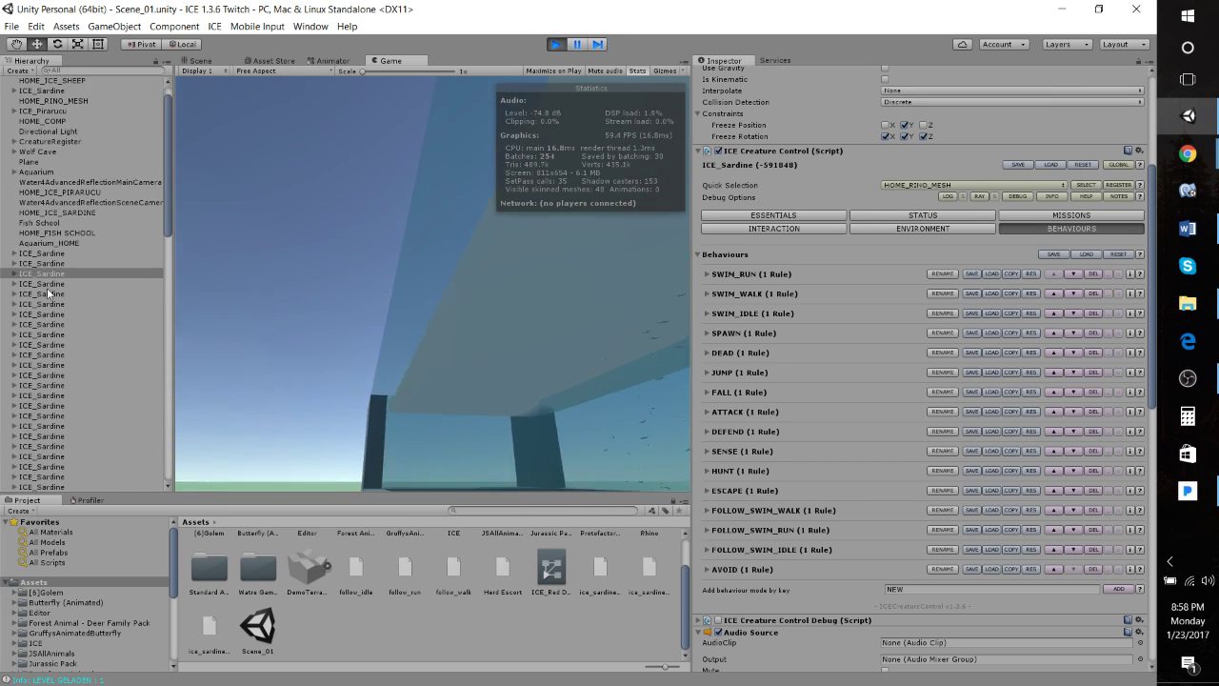
{"action": "left_click", "coordinate": [50, 234]}
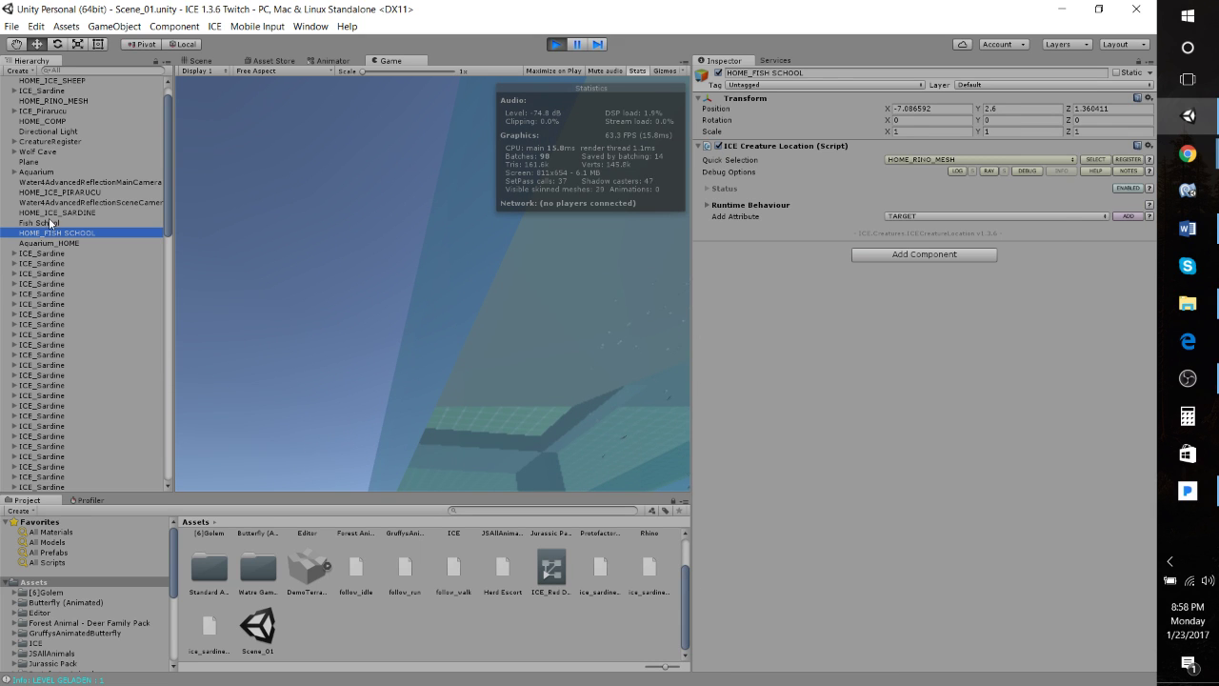
{"action": "left_click", "coordinate": [49, 220]}
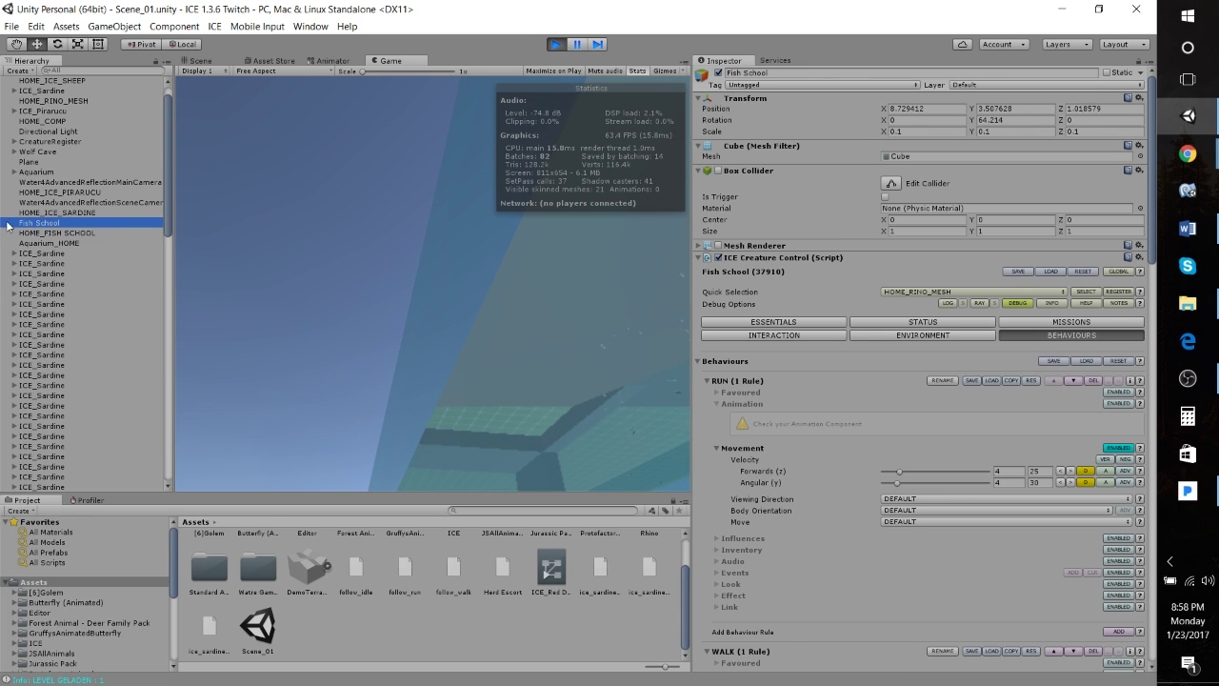
{"action": "scroll", "coordinate": [798, 349], "scroll_direction": "down", "scroll_amount": 4}
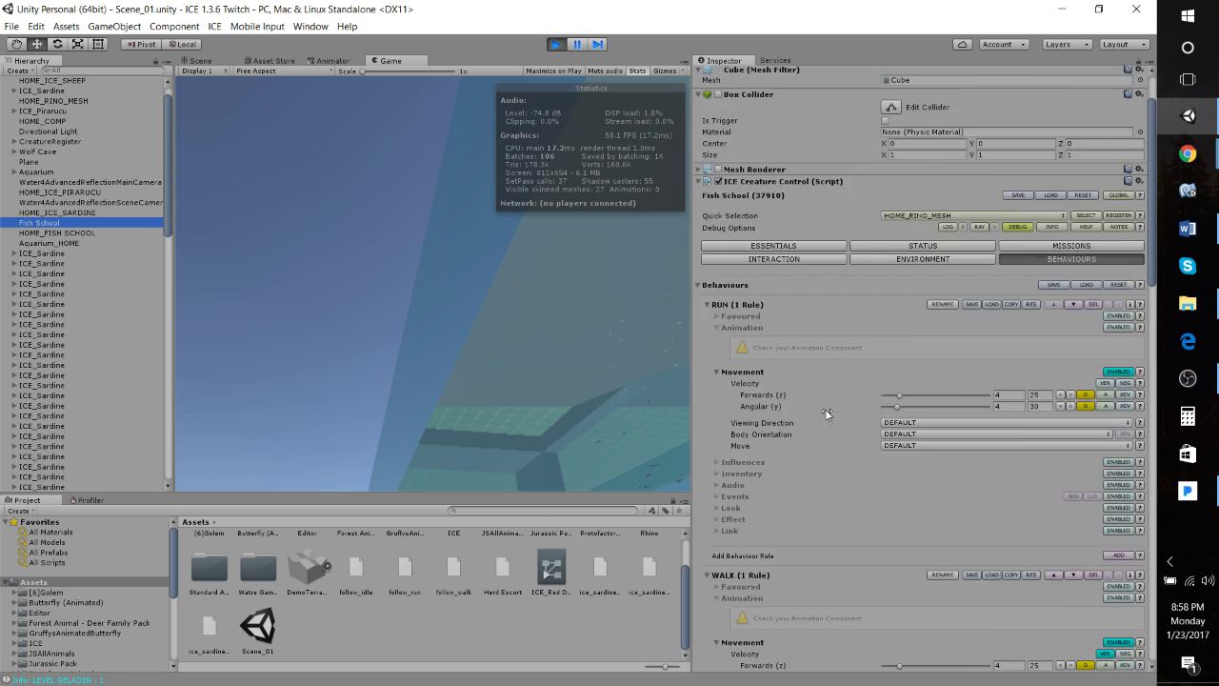
{"action": "left_click", "coordinate": [389, 291]}
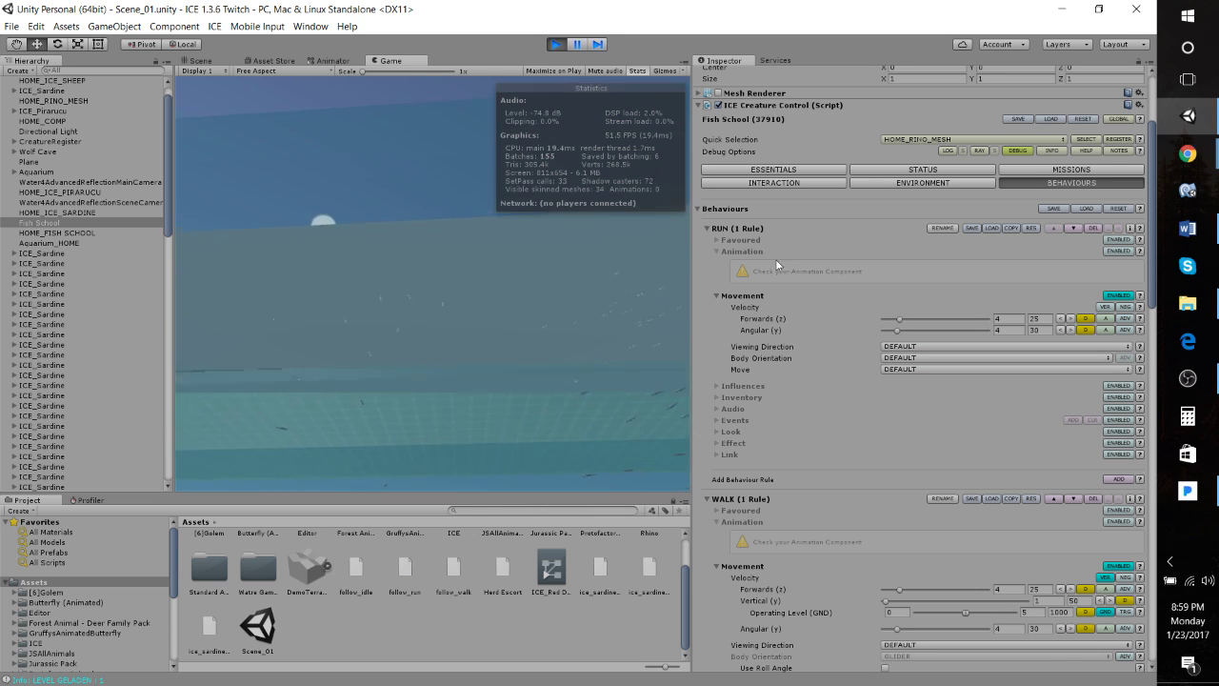
Review Fish School's Home Location essentials, and collapse its RUN, WALK and IDLE behaviour rules.
{"action": "left_click", "coordinate": [707, 229]}
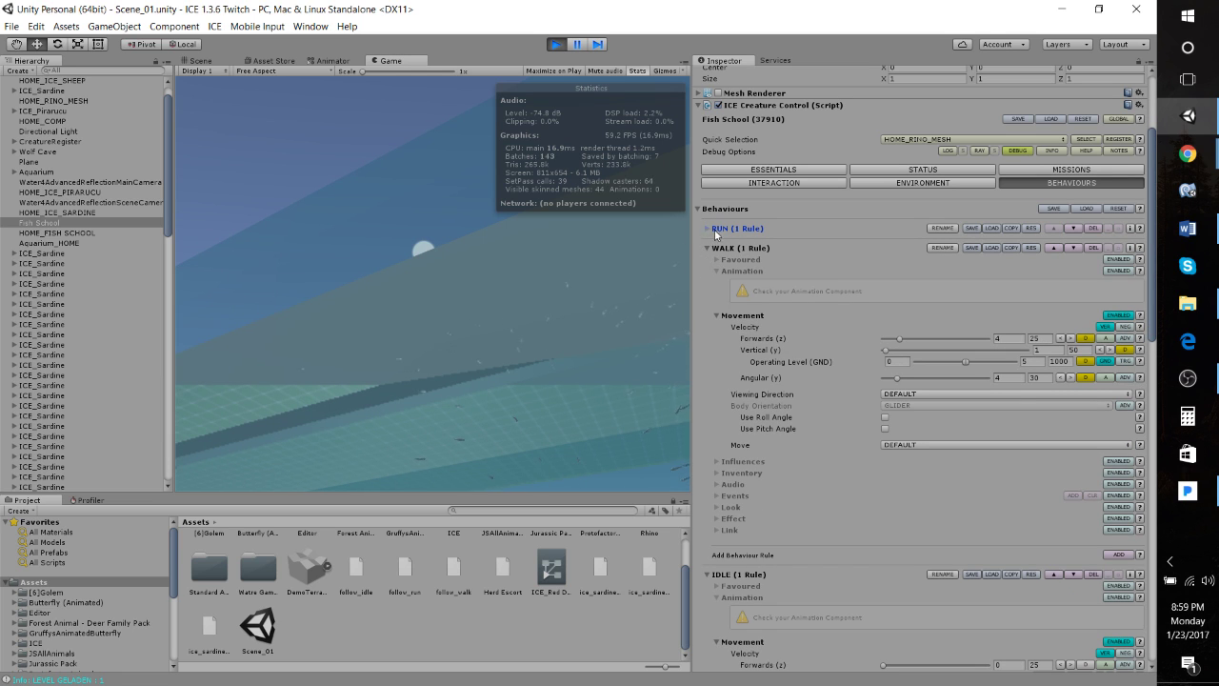
{"action": "left_click", "coordinate": [760, 171]}
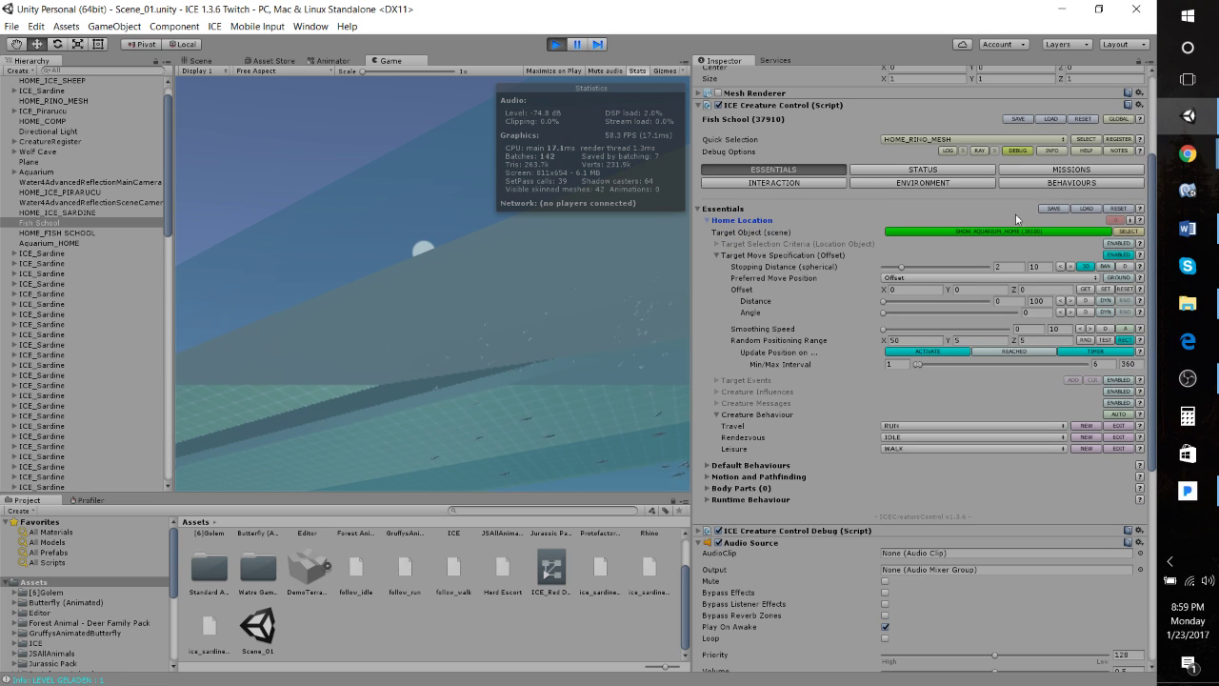
{"action": "left_click", "coordinate": [416, 361]}
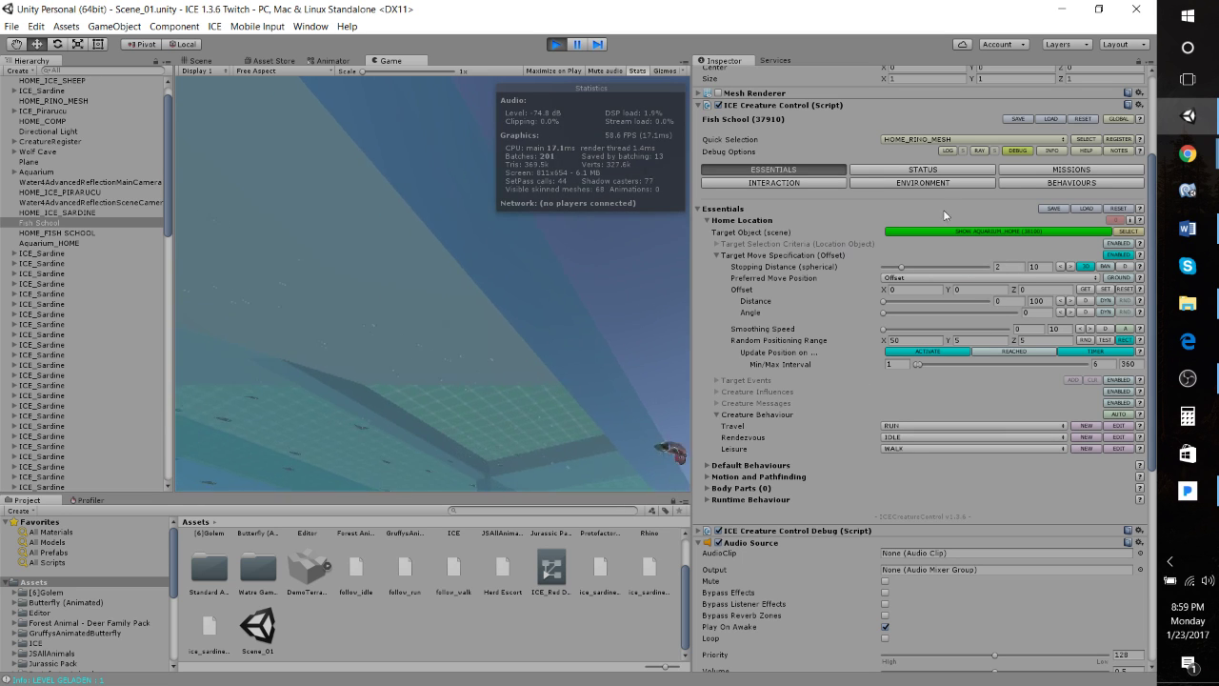
{"action": "left_click", "coordinate": [1045, 182]}
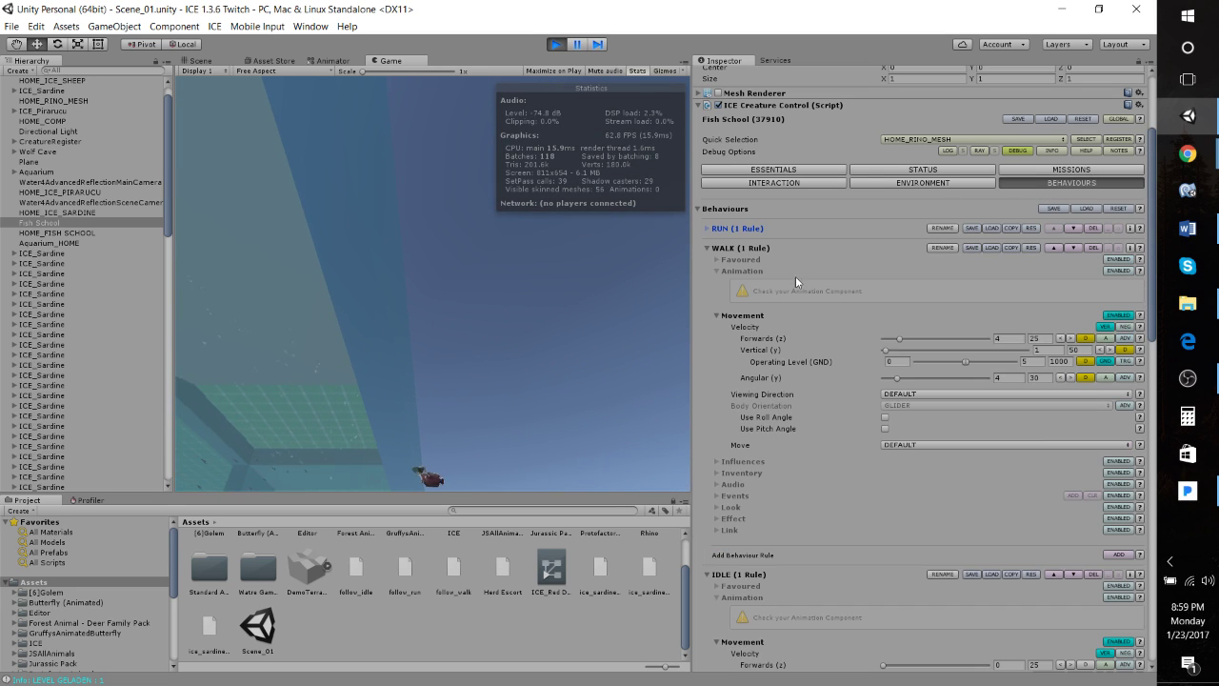
{"action": "left_click", "coordinate": [706, 248]}
{"action": "left_click", "coordinate": [709, 267]}
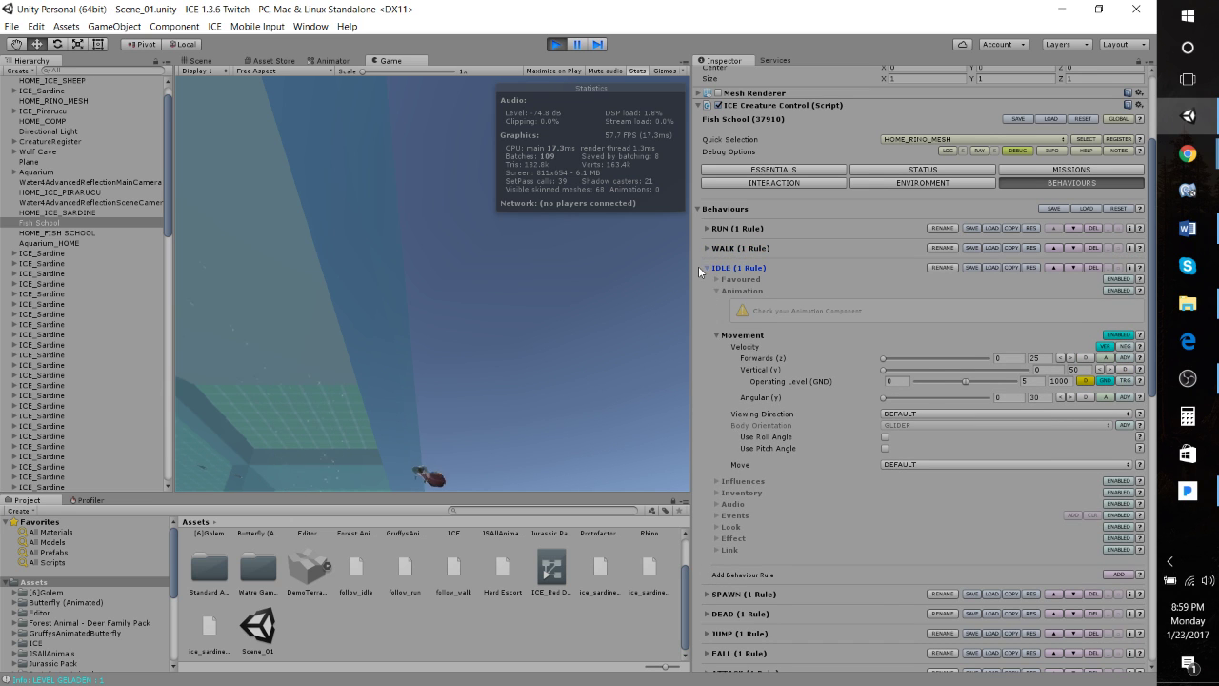
{"action": "left_click", "coordinate": [707, 267]}
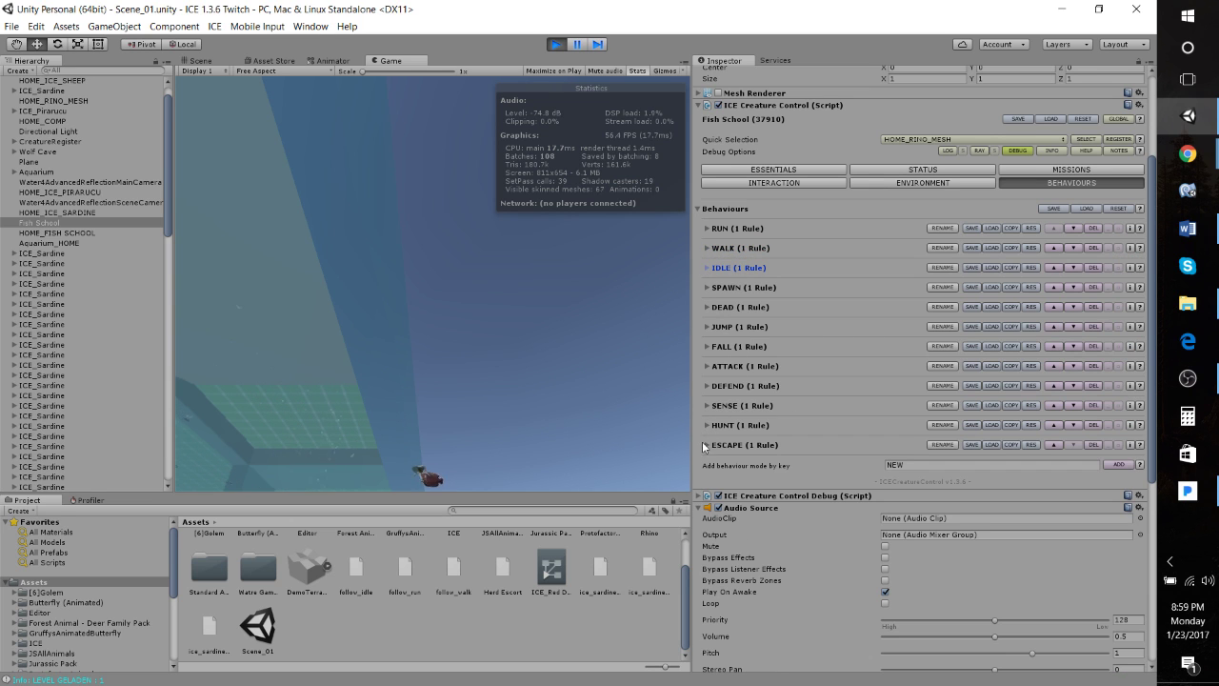
Examine a spawned ICE_Sardine's FOLLOW_SWIM_WALK animation and movement settings, briefly toggling the GND option of its Operating Level.
{"action": "left_click", "coordinate": [99, 263]}
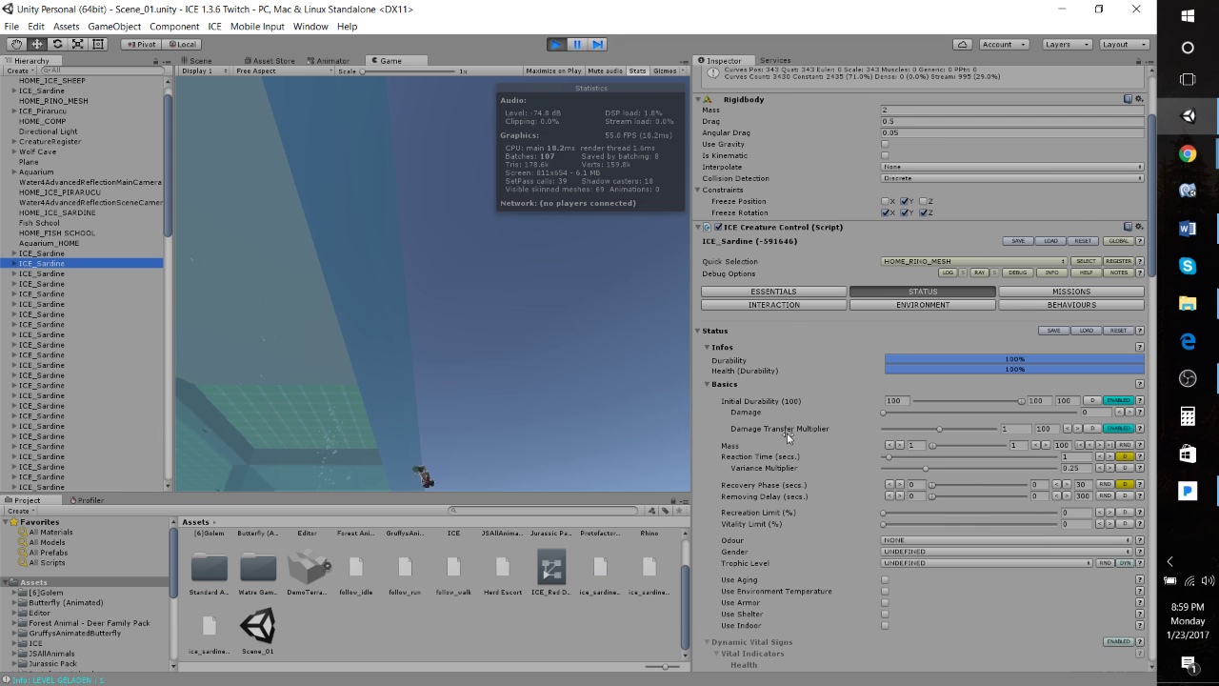
{"action": "scroll", "coordinate": [786, 433], "scroll_direction": "down", "scroll_amount": 5}
{"action": "left_click", "coordinate": [1036, 115]}
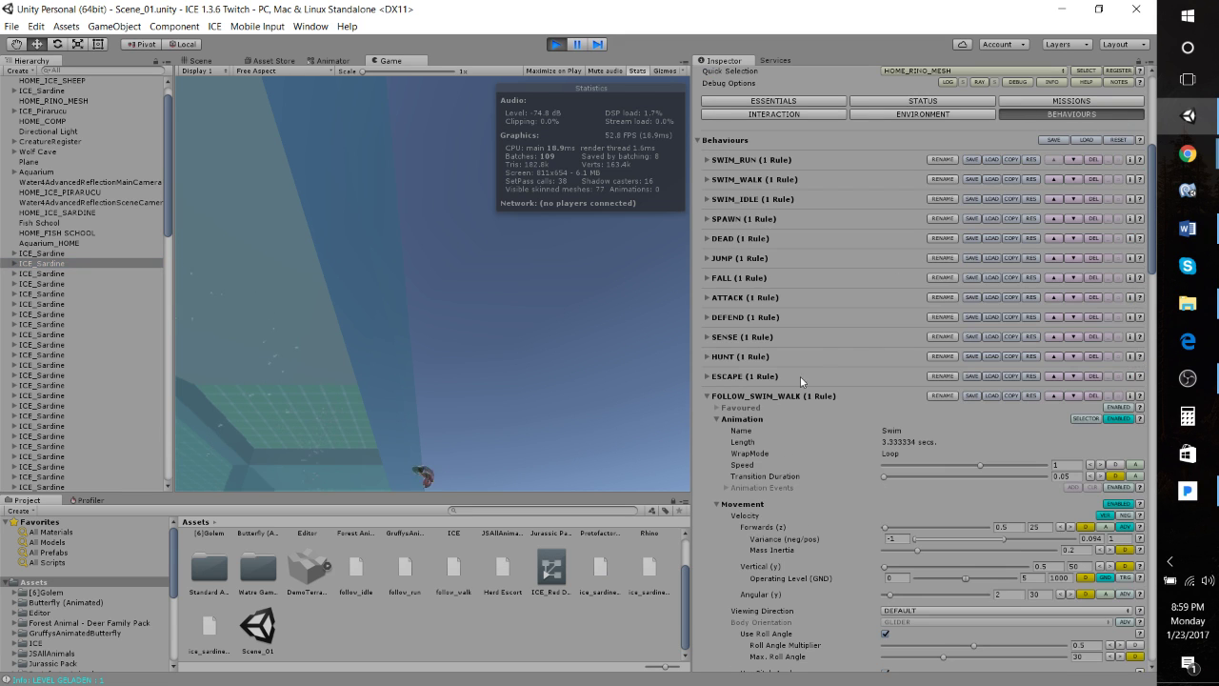
{"action": "scroll", "coordinate": [776, 399], "scroll_direction": "down", "scroll_amount": 4}
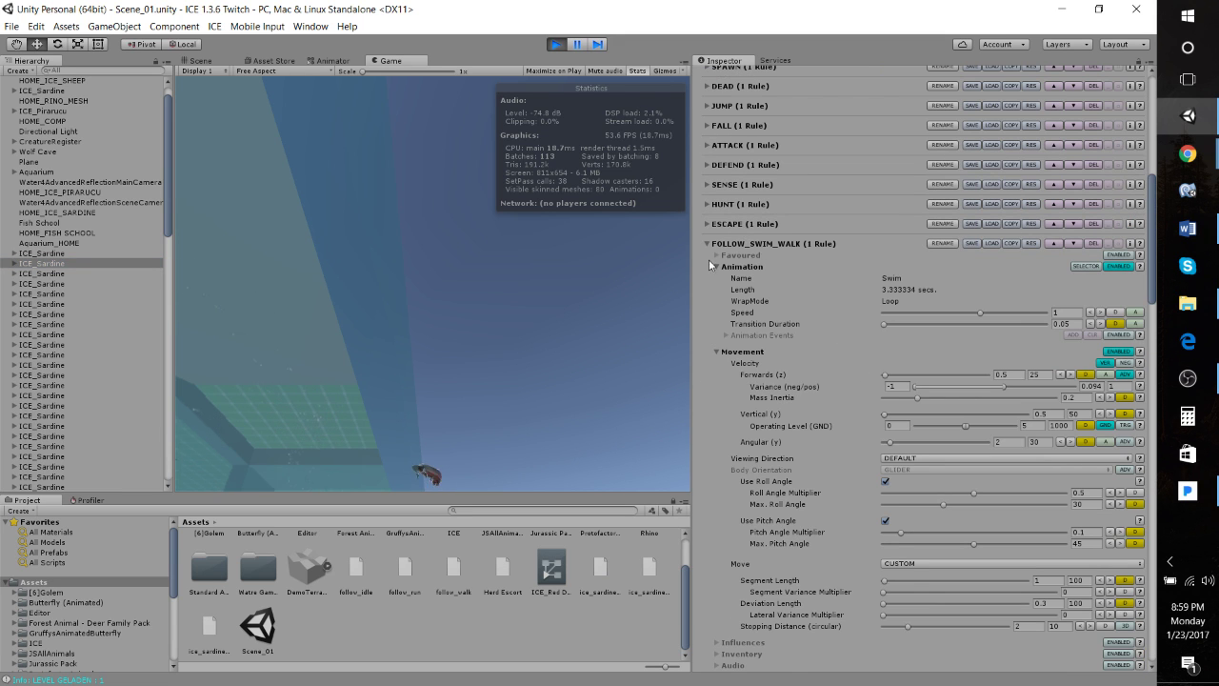
{"action": "scroll", "coordinate": [731, 364], "scroll_direction": "down", "scroll_amount": 7}
{"action": "scroll", "coordinate": [752, 334], "scroll_direction": "up", "scroll_amount": 4}
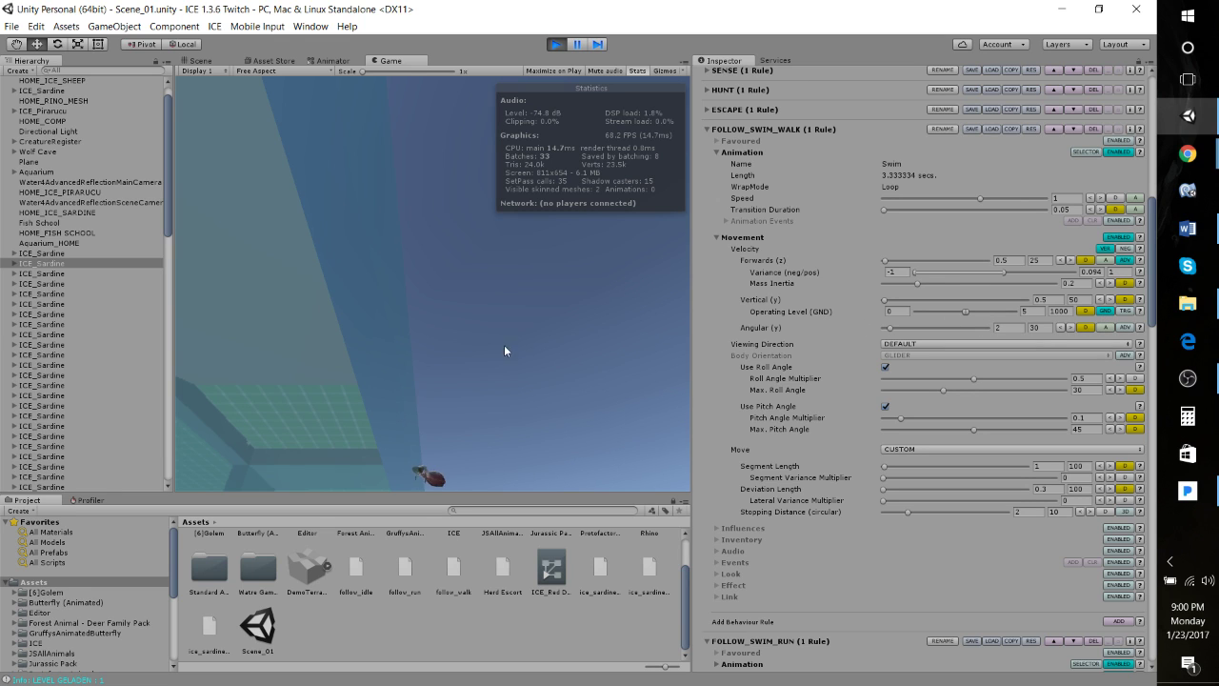
{"action": "left_click", "coordinate": [1105, 312]}
{"action": "left_click", "coordinate": [1103, 312]}
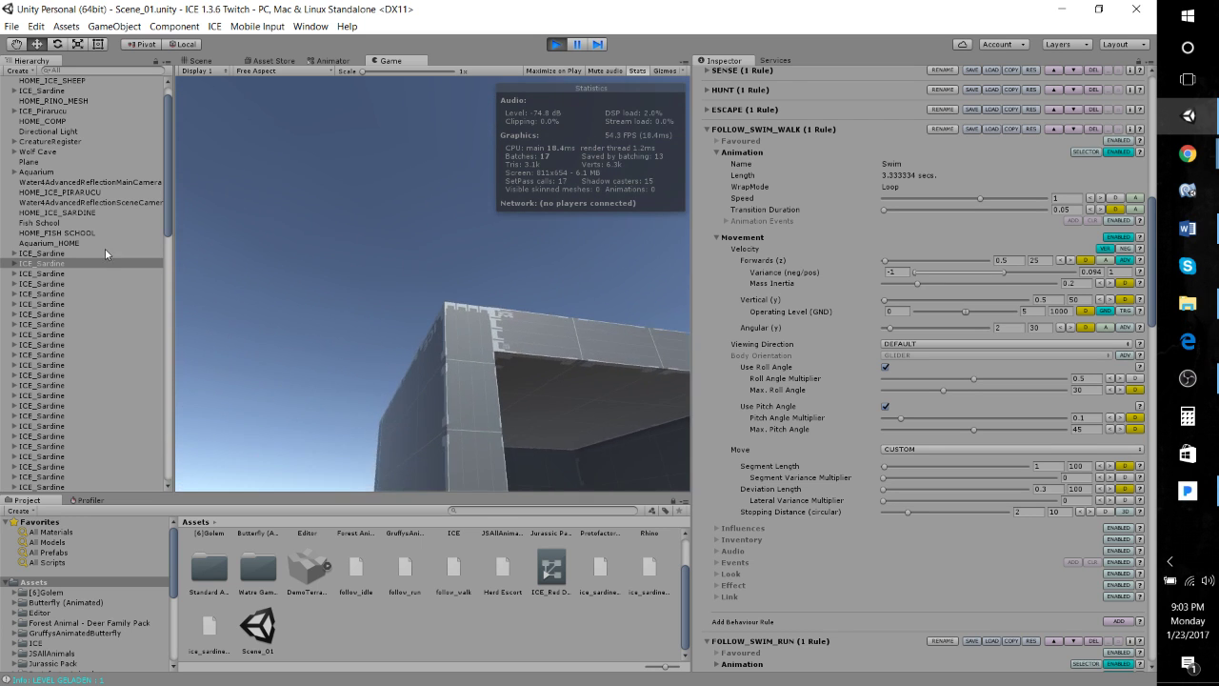
Inspect ICE_Pirarucu from above the aquarium in the Scene view, and restart play mode.
{"action": "left_click", "coordinate": [202, 61]}
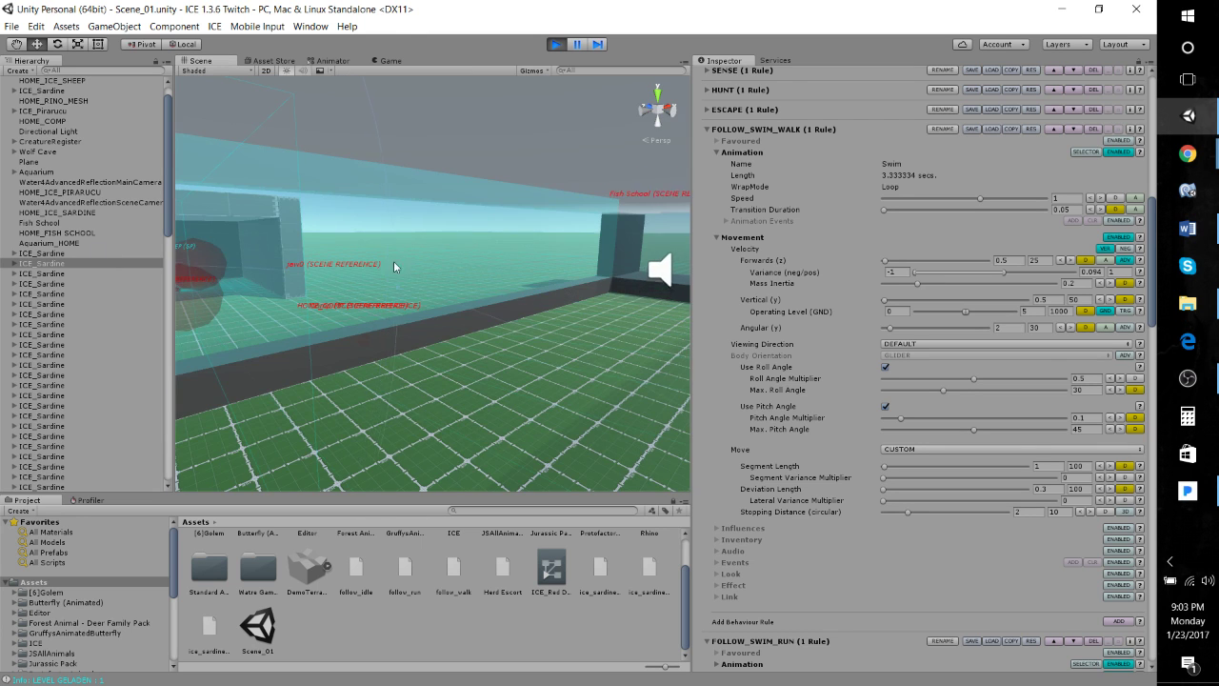
{"action": "right_click_drag", "start_coordinate": [394, 261], "coordinate": [481, 367]}
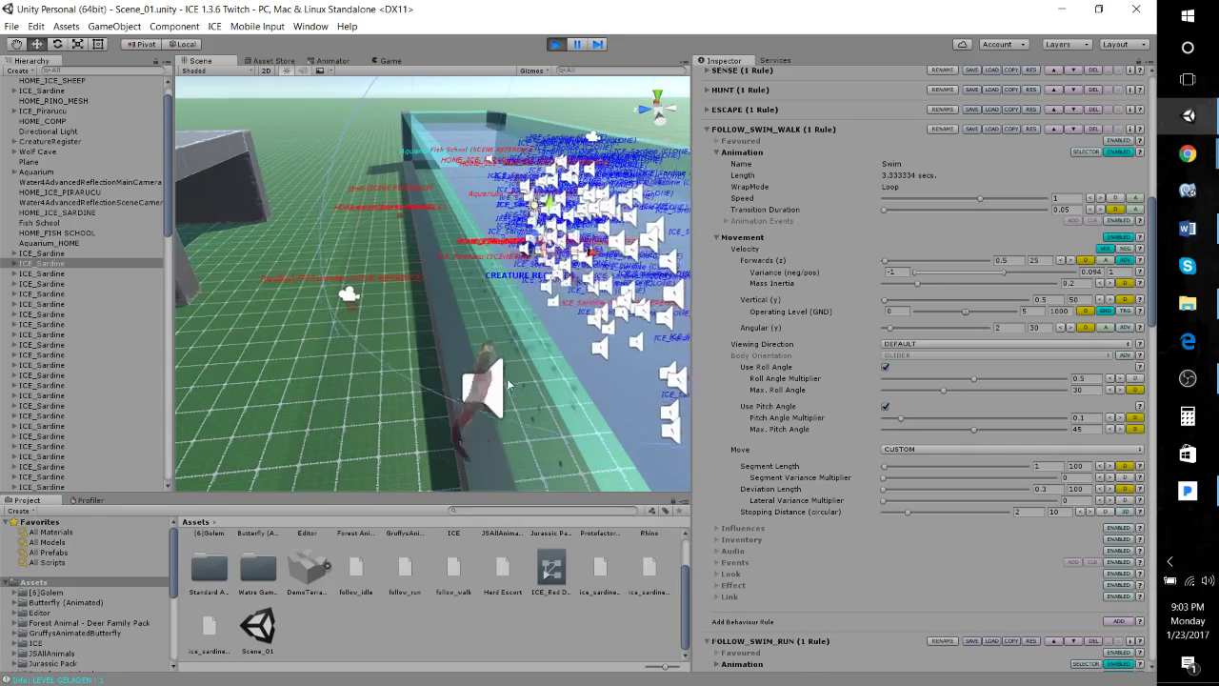
{"action": "left_click", "coordinate": [486, 360]}
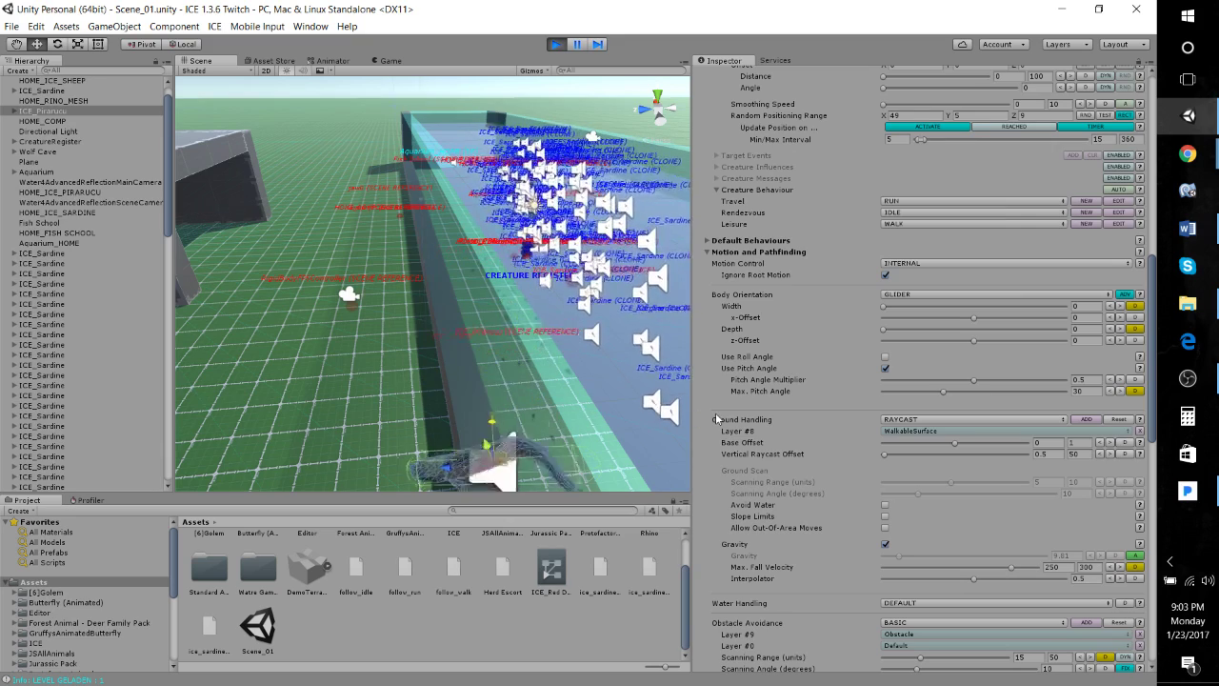
{"action": "left_click", "coordinate": [556, 44]}
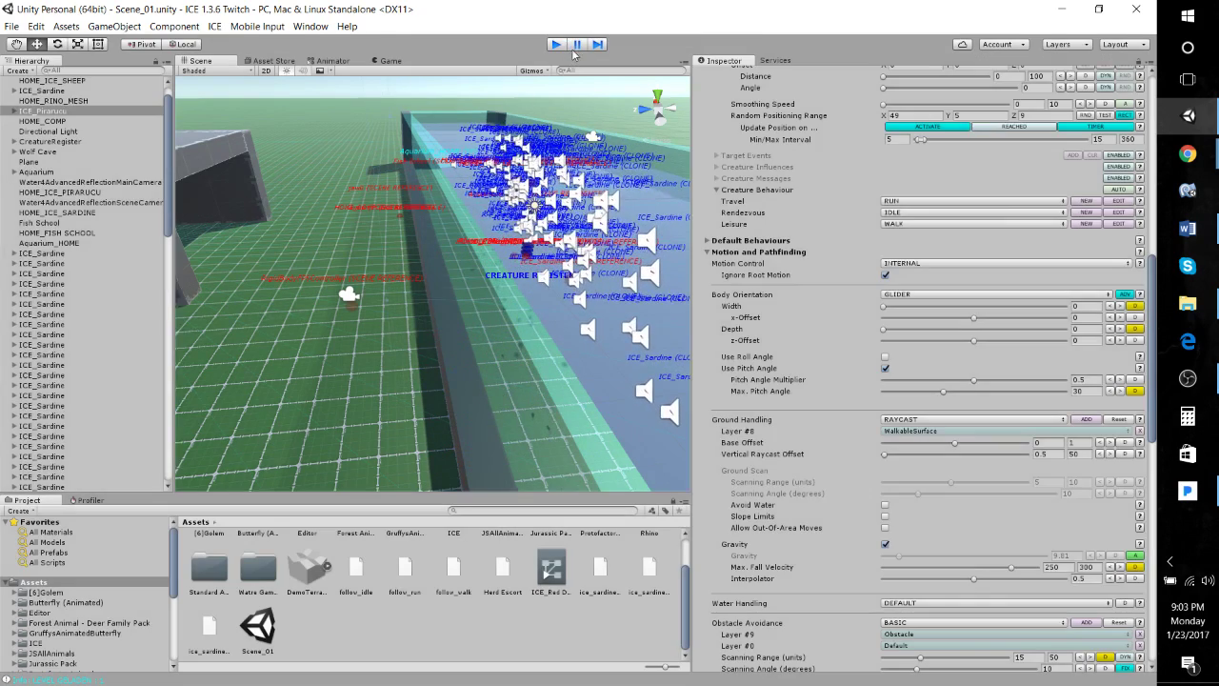
{"action": "left_click", "coordinate": [556, 44]}
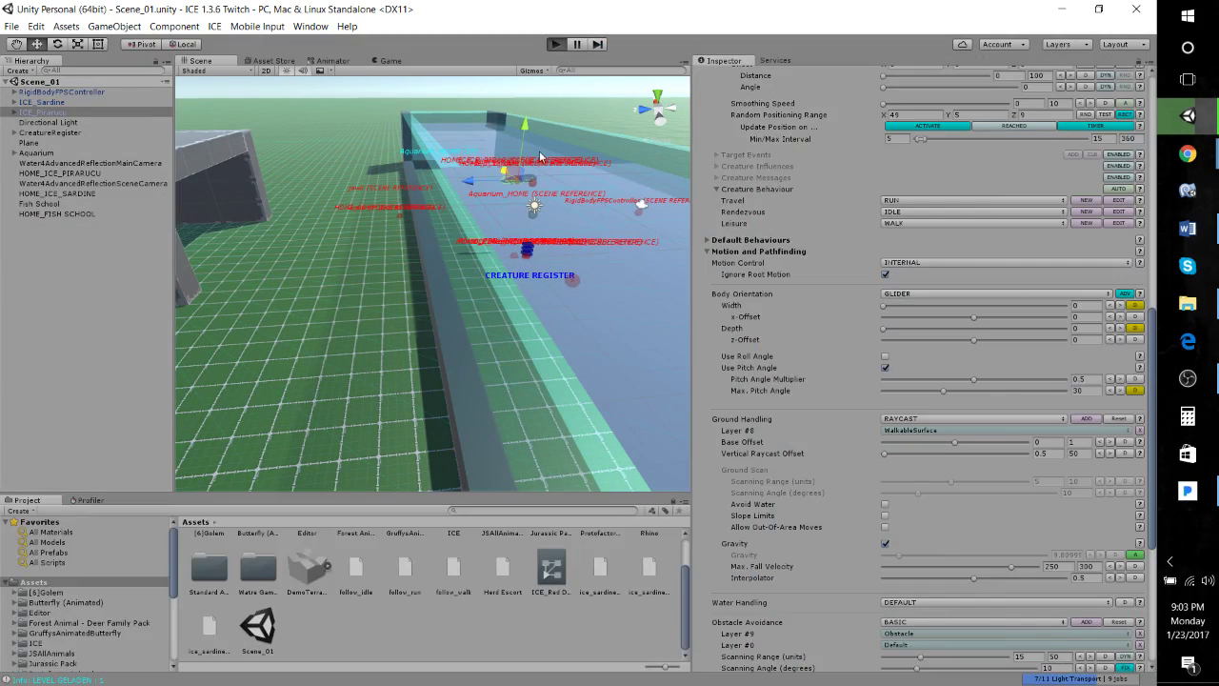